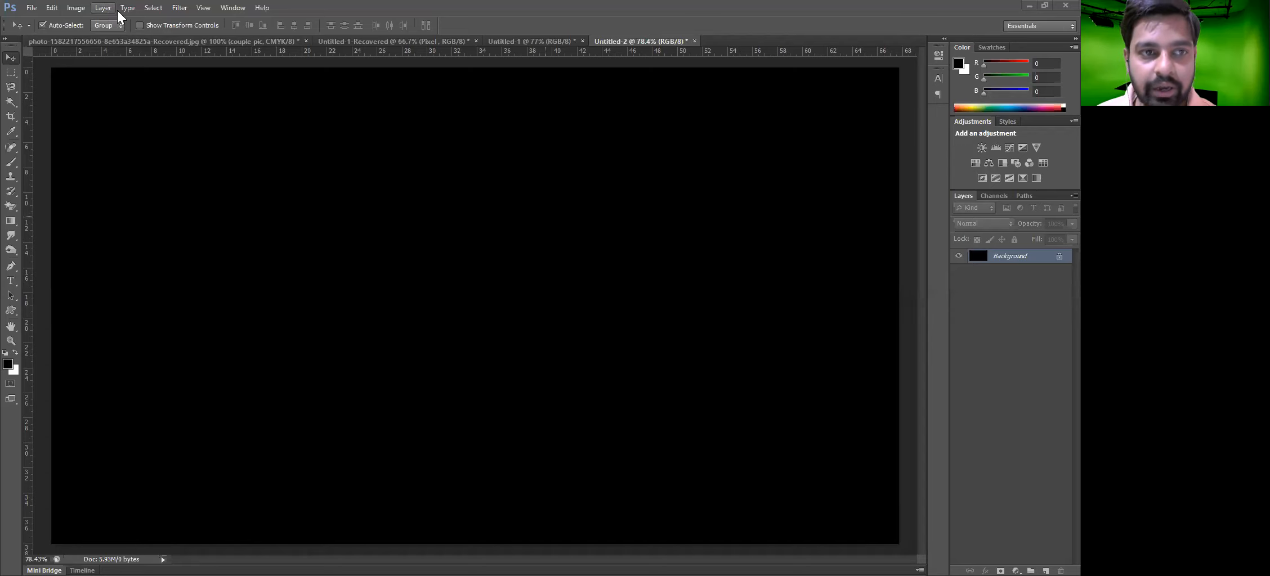
left_click(115, 9)
mouse_move(146, 22)
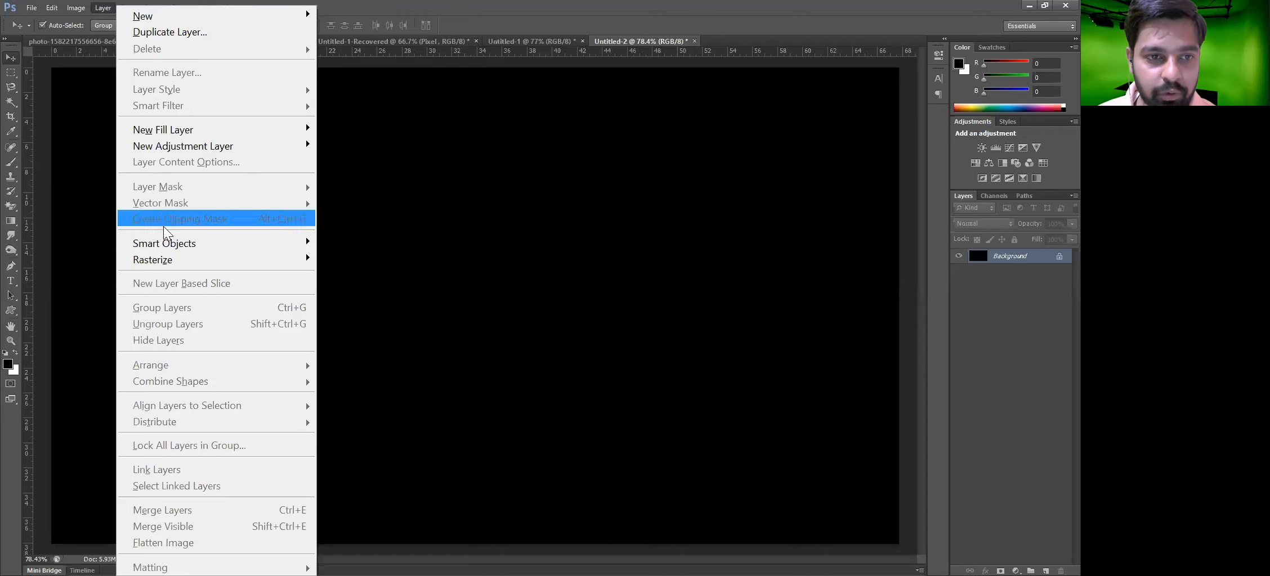
mouse_move(170, 260)
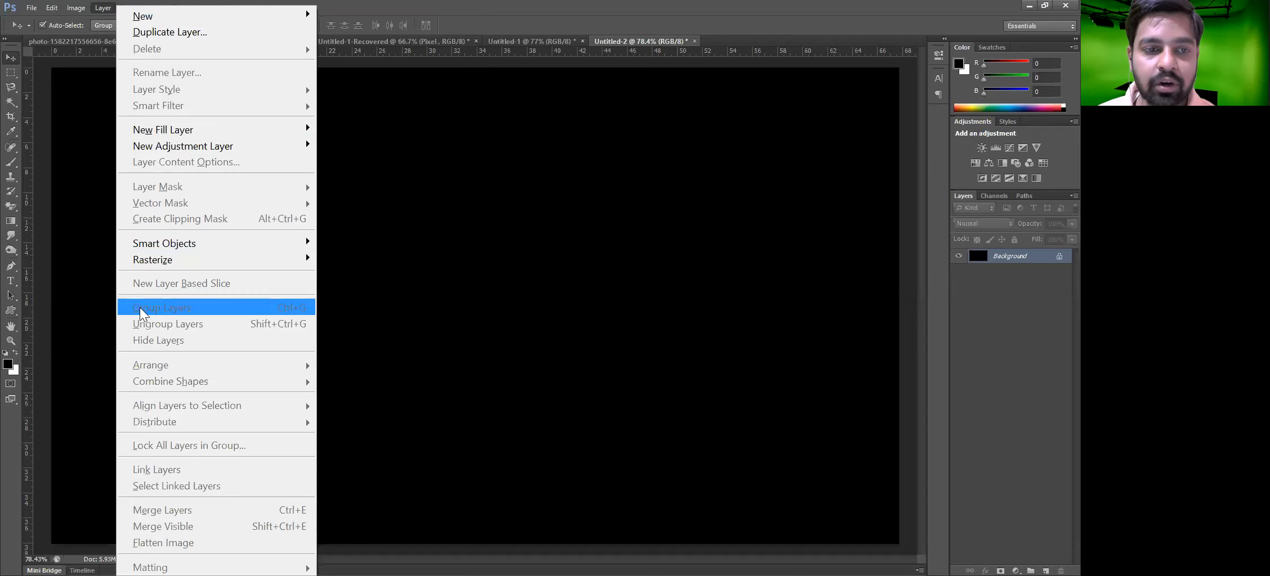
left_click(503, 263)
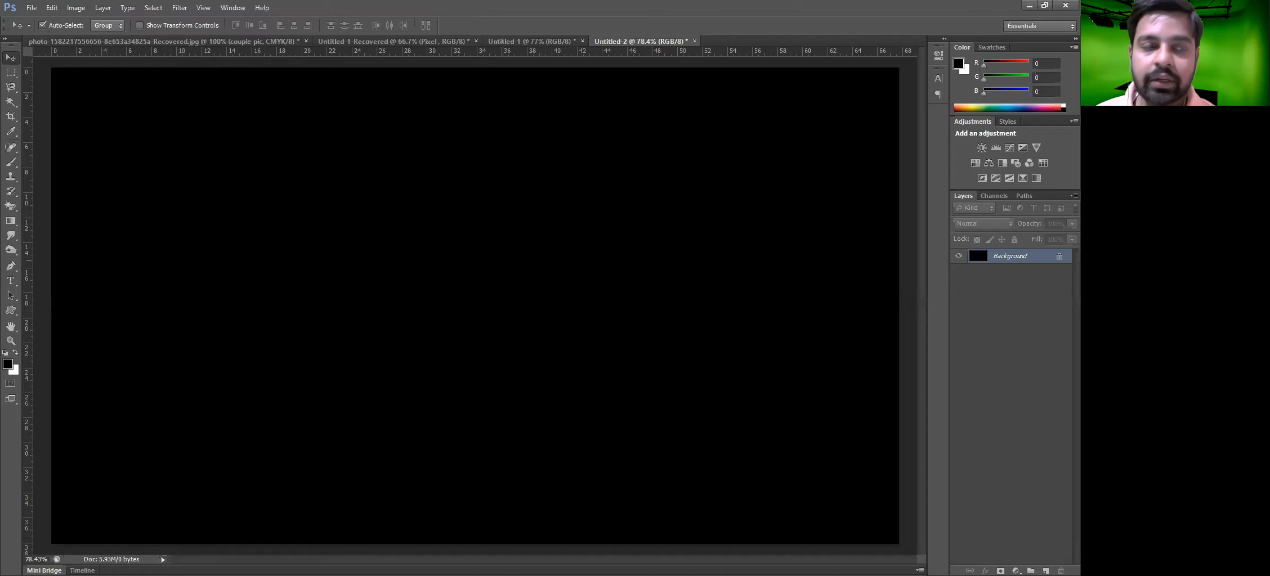
Create a new 1920 × 1080 pixel document at 72 pixels/inch in RGB Color with a white background
left_click(31, 9)
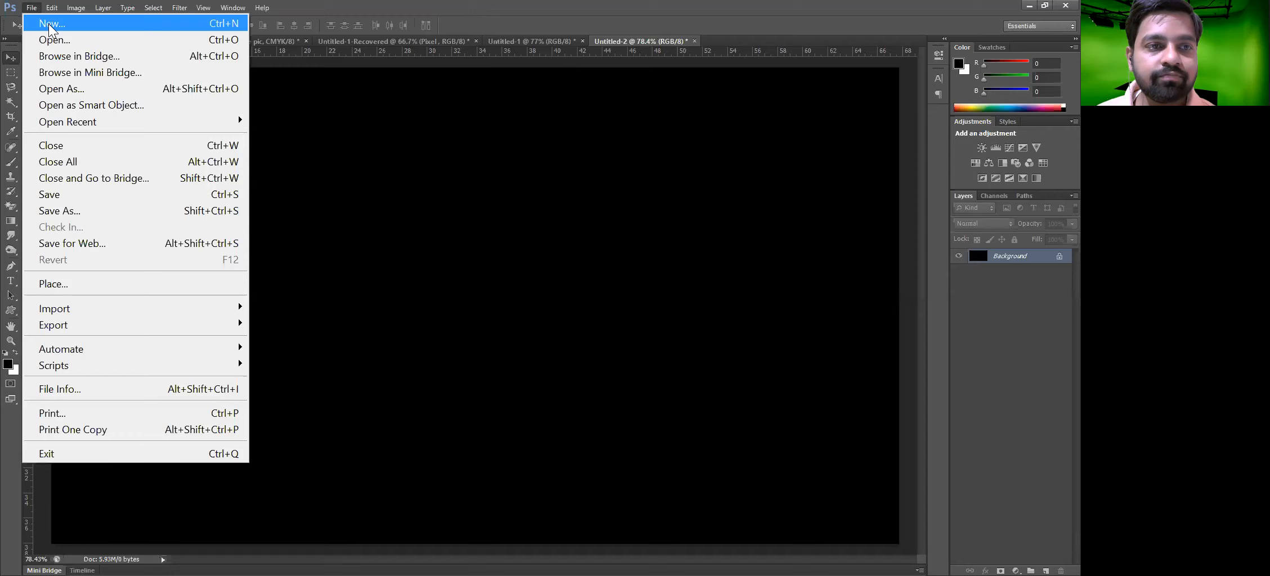
left_click(47, 25)
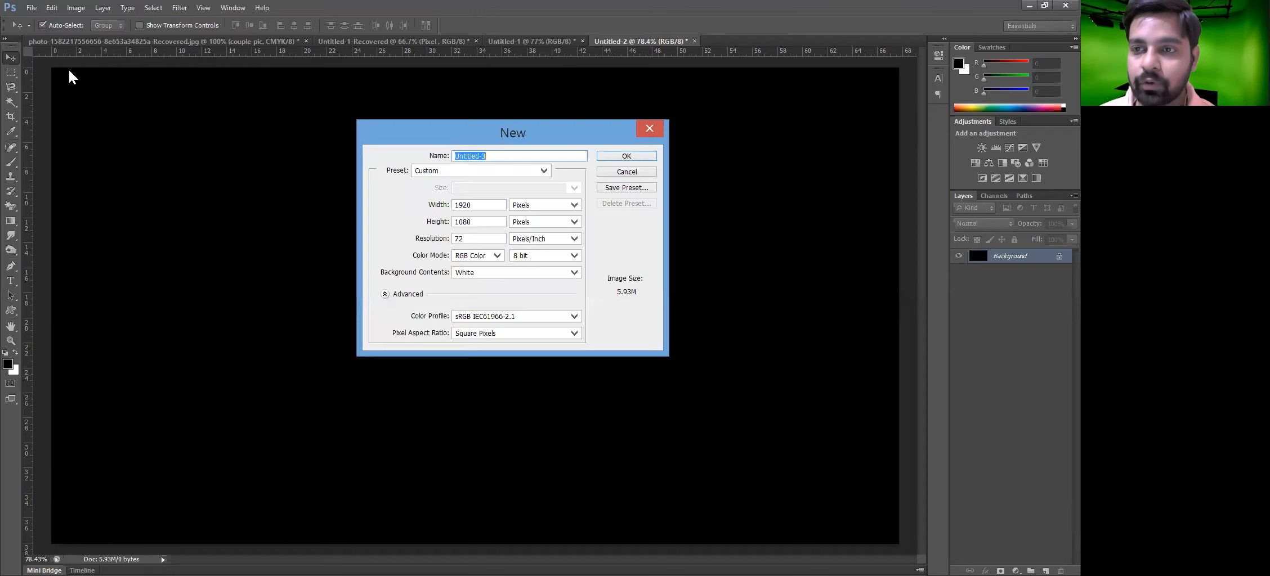
left_click(625, 156)
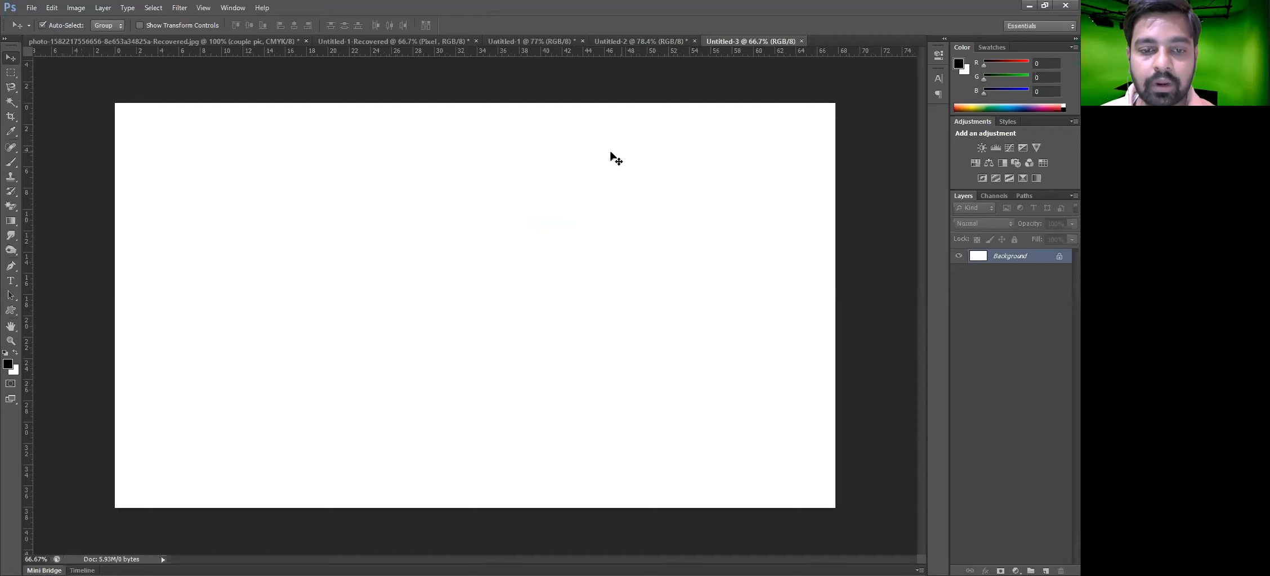
left_click(99, 10)
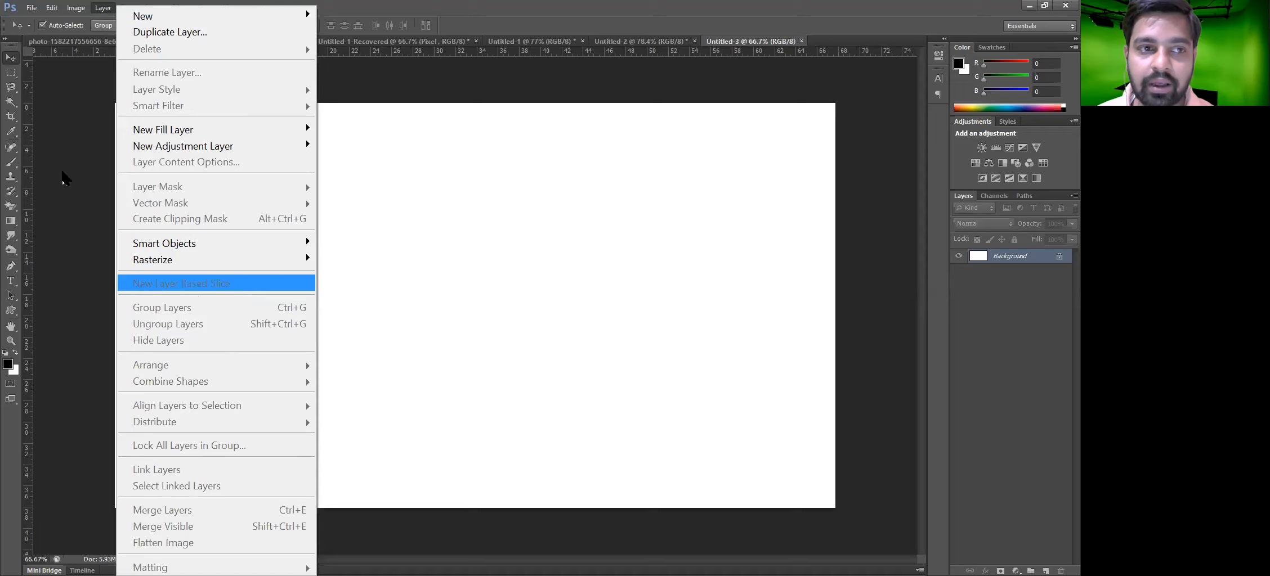
left_click(12, 115)
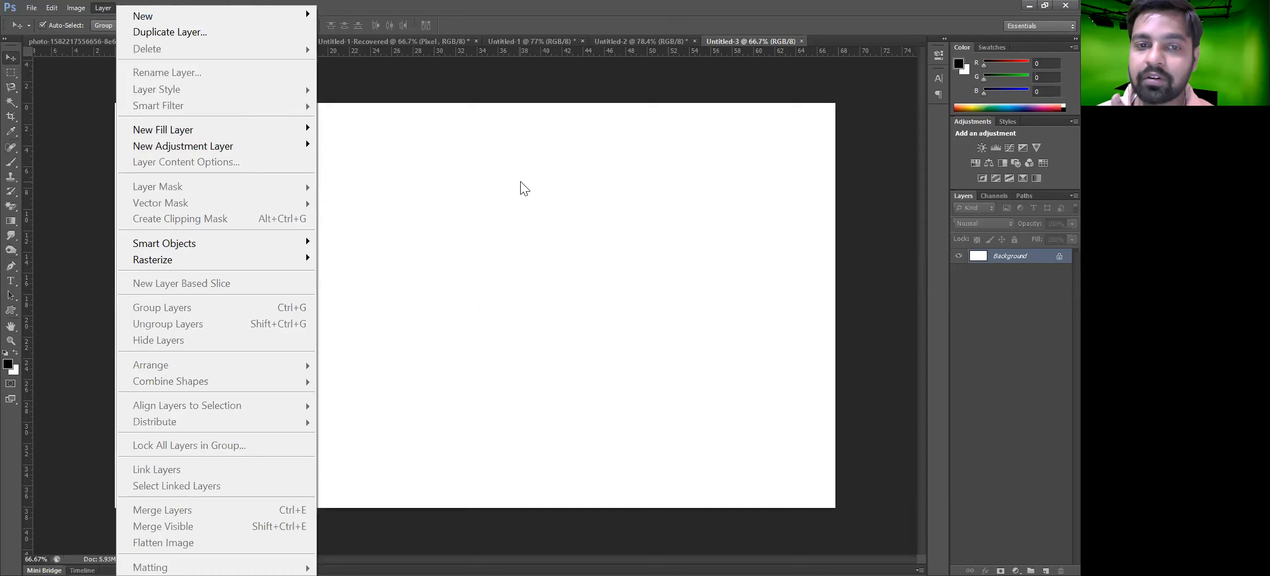
left_click(17, 141)
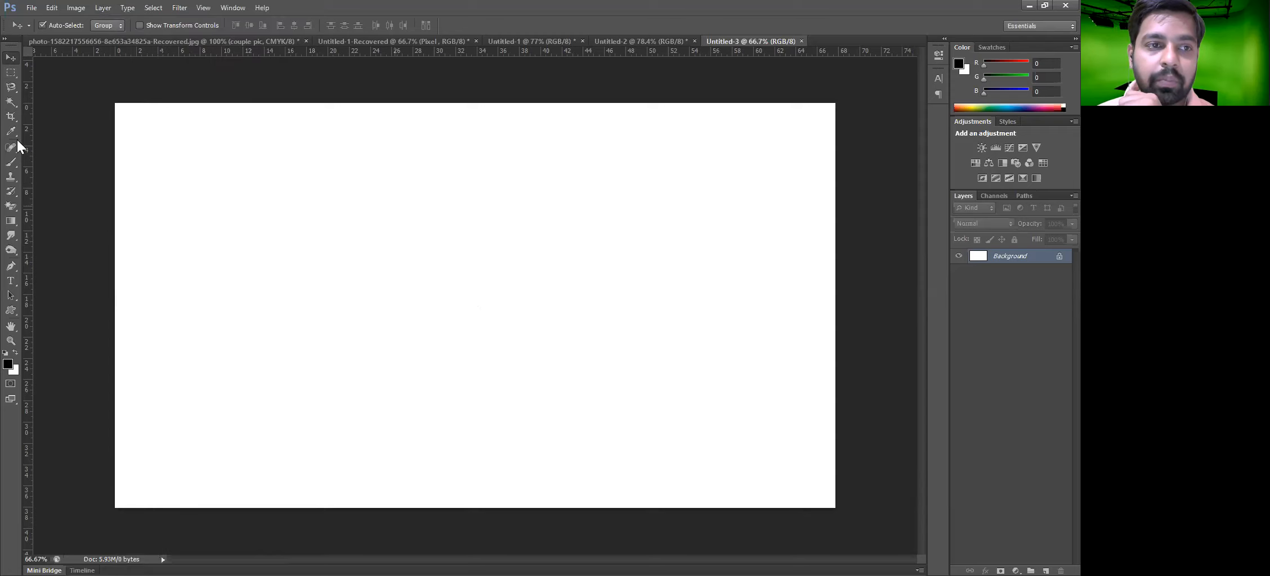
Add a new layer and fill a rectangular selection near the canvas centre with black, then deselect
left_click_drag(8, 78, 62, 73)
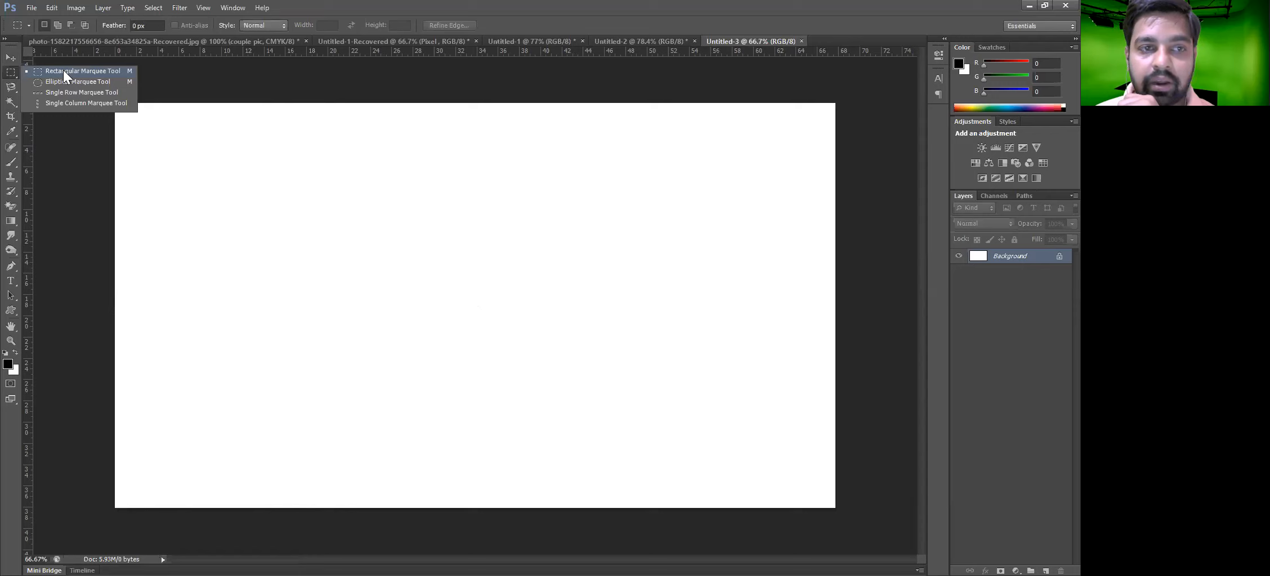
left_click(1045, 571)
left_click_drag(343, 178, 642, 404)
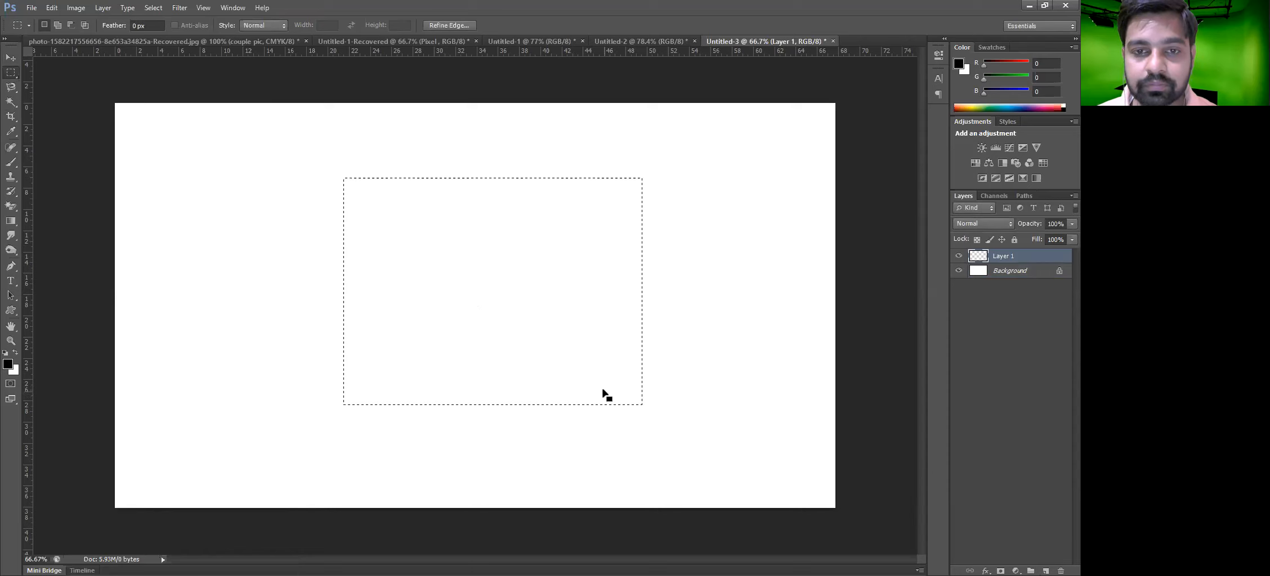
key("alt+BackSpace")
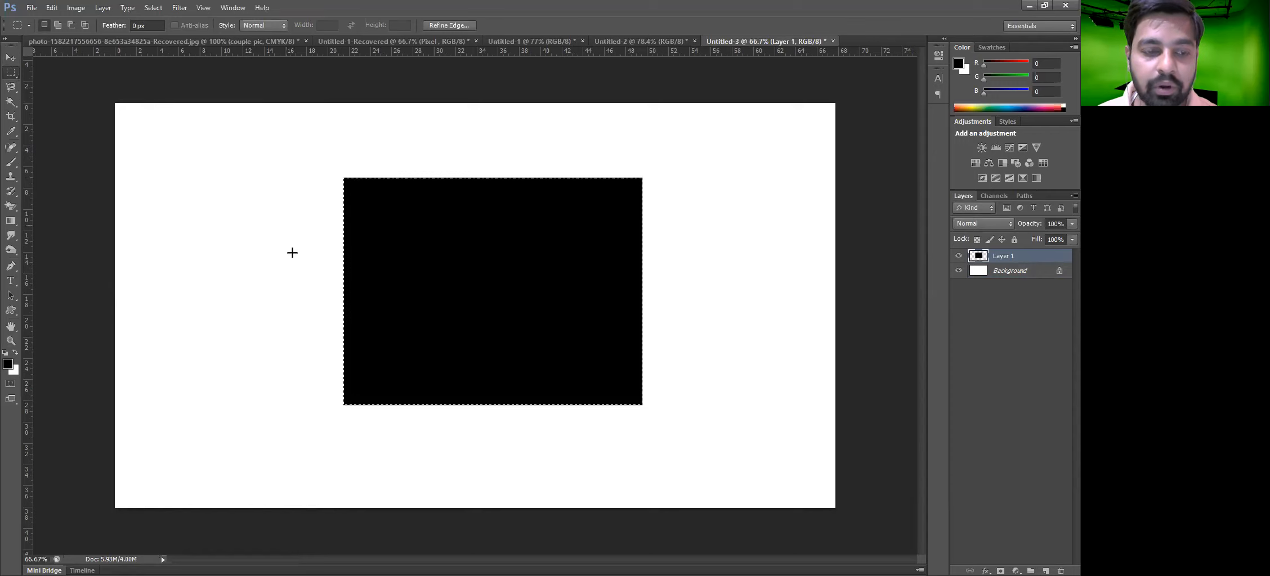
key("ctrl+d")
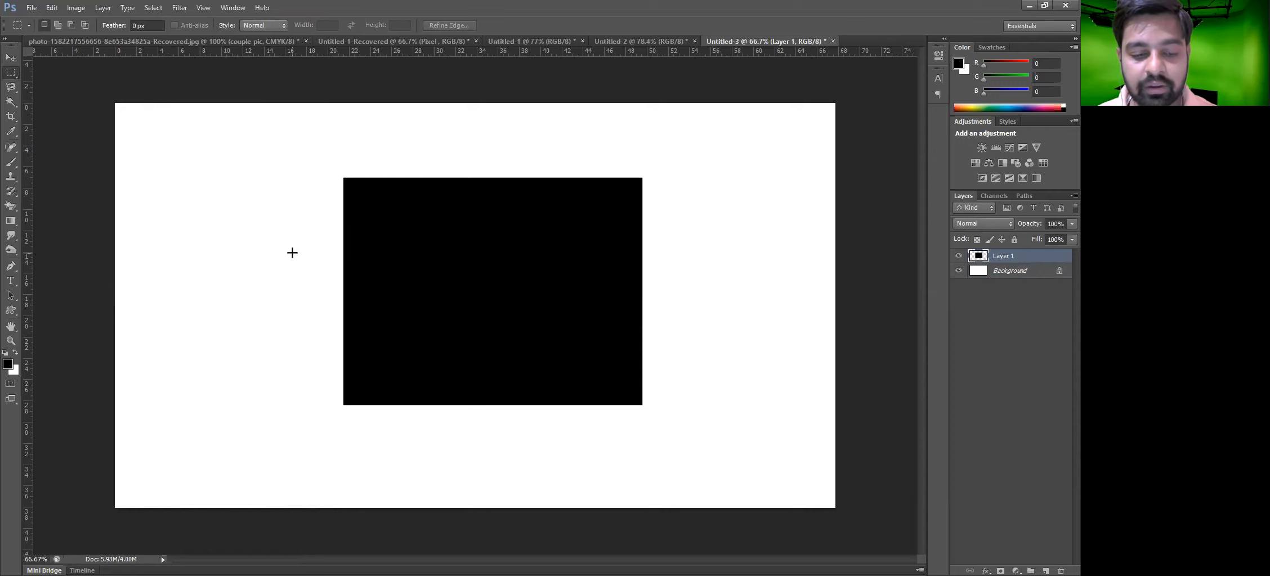
Move the black rectangle slightly left of the canvas centre with the Move tool
key("v")
left_click_drag(518, 288, 488, 300)
left_click(1026, 273)
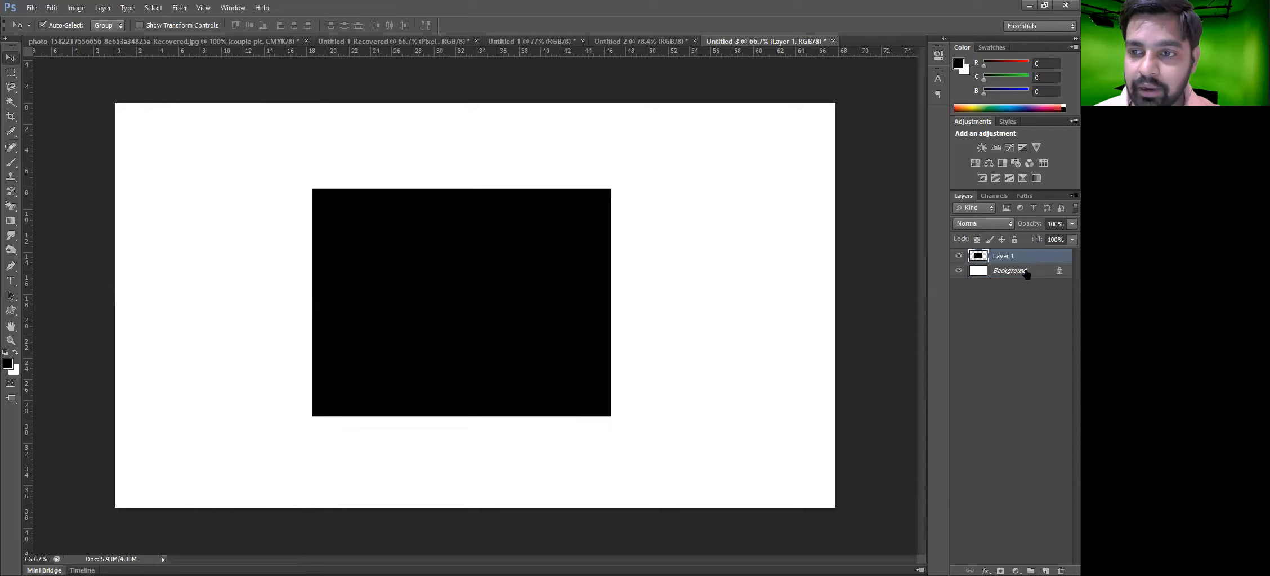
left_click(495, 283)
left_click_drag(497, 247, 490, 247)
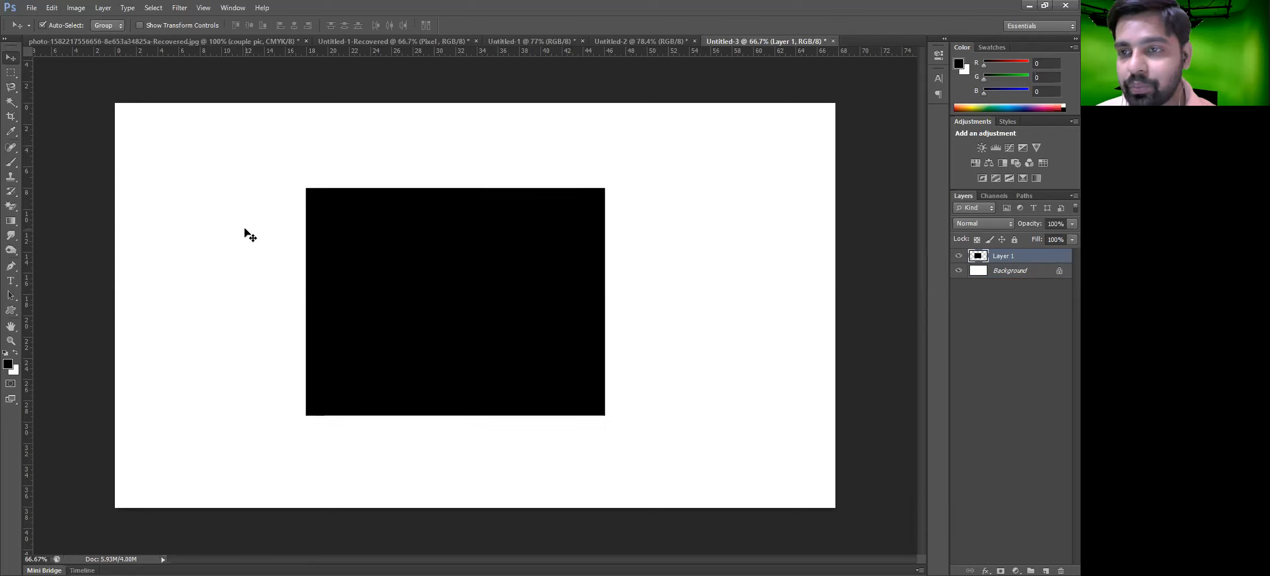
left_click(103, 8)
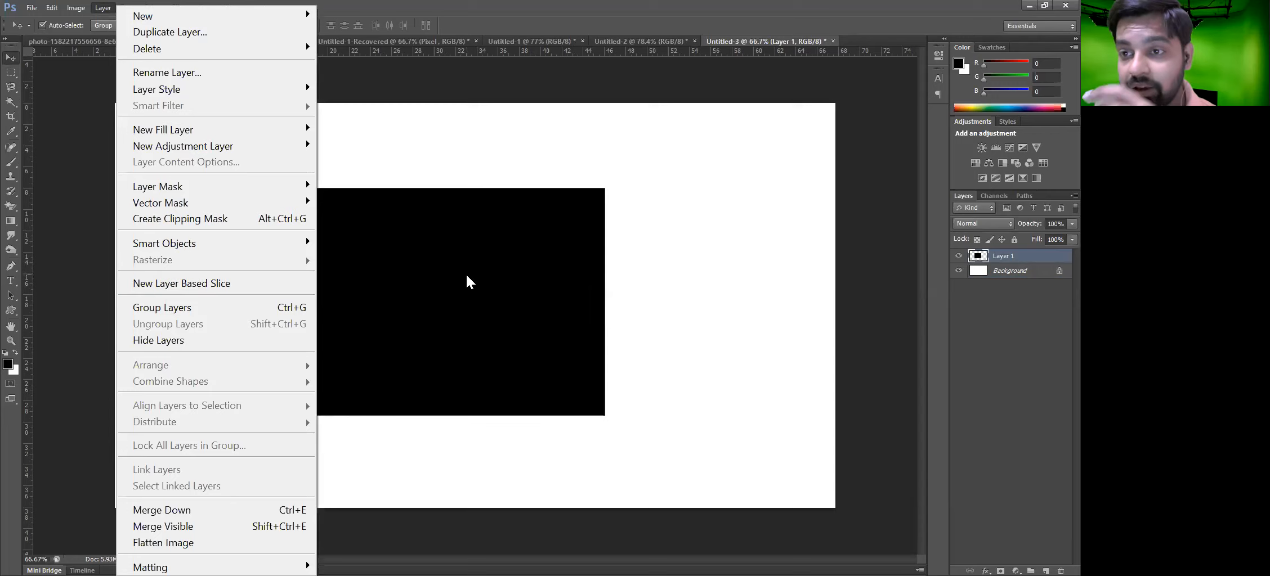
left_click(504, 272)
left_click_drag(457, 301, 474, 300)
mouse_move(578, 309)
left_mouse_down()
mouse_move(532, 318)
mouse_move(563, 316)
left_mouse_up()
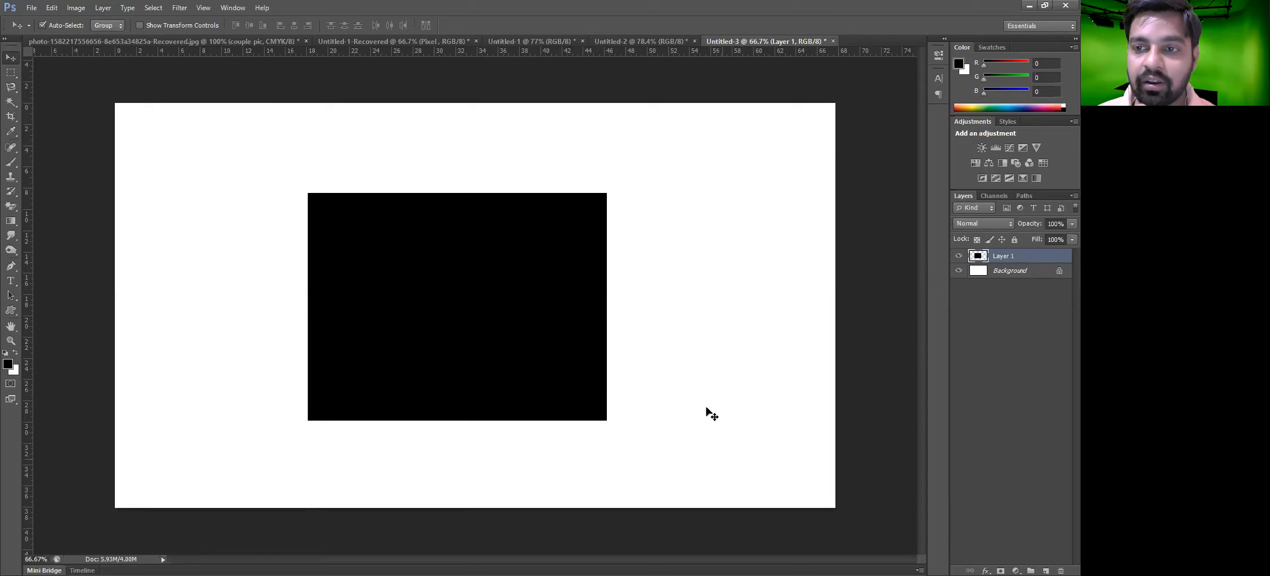
Create a New Layer Based Slice from the black rectangle's layer
left_click(110, 10)
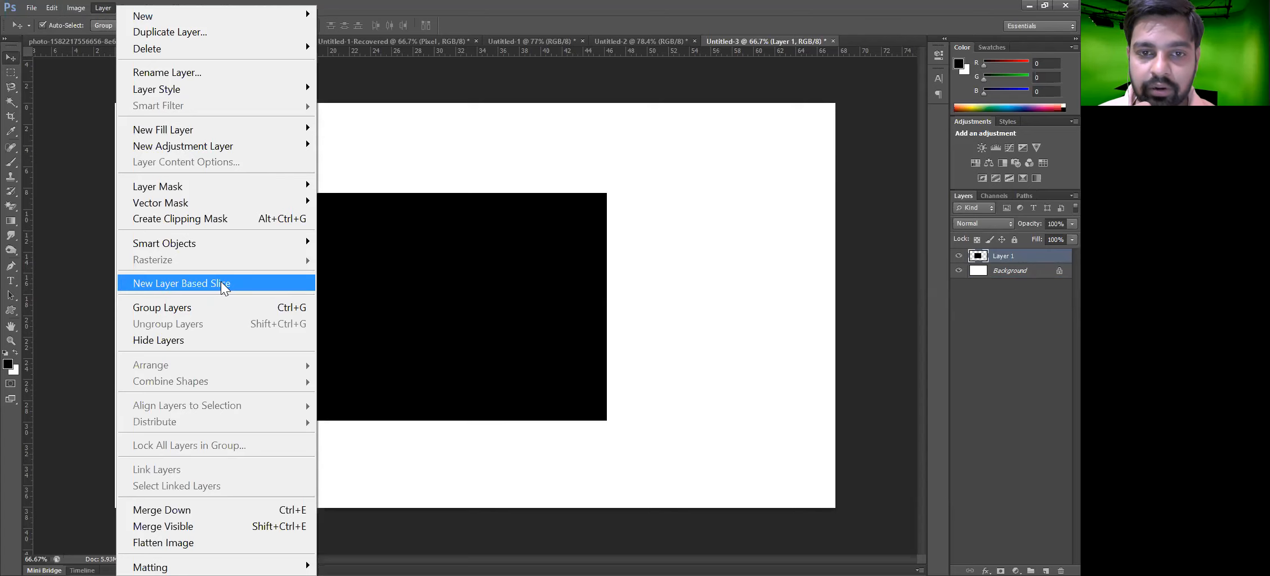
left_click(222, 284)
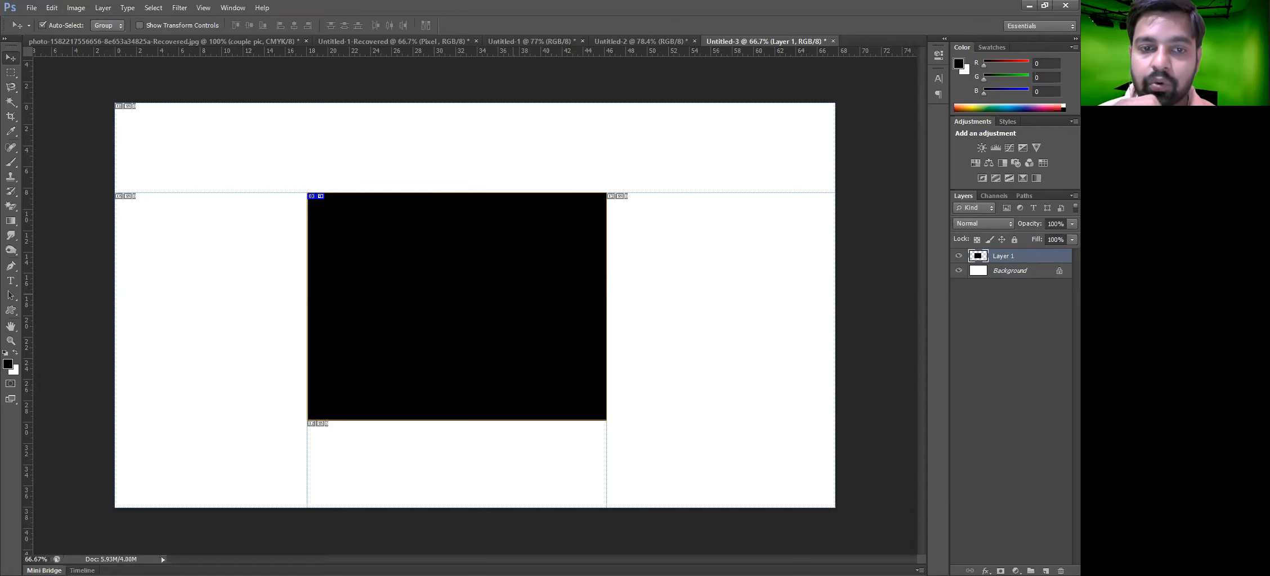
Drag the rectangle around the canvas to see the slice follow the layer, leaving it further left
left_click_drag(547, 270, 944, 298)
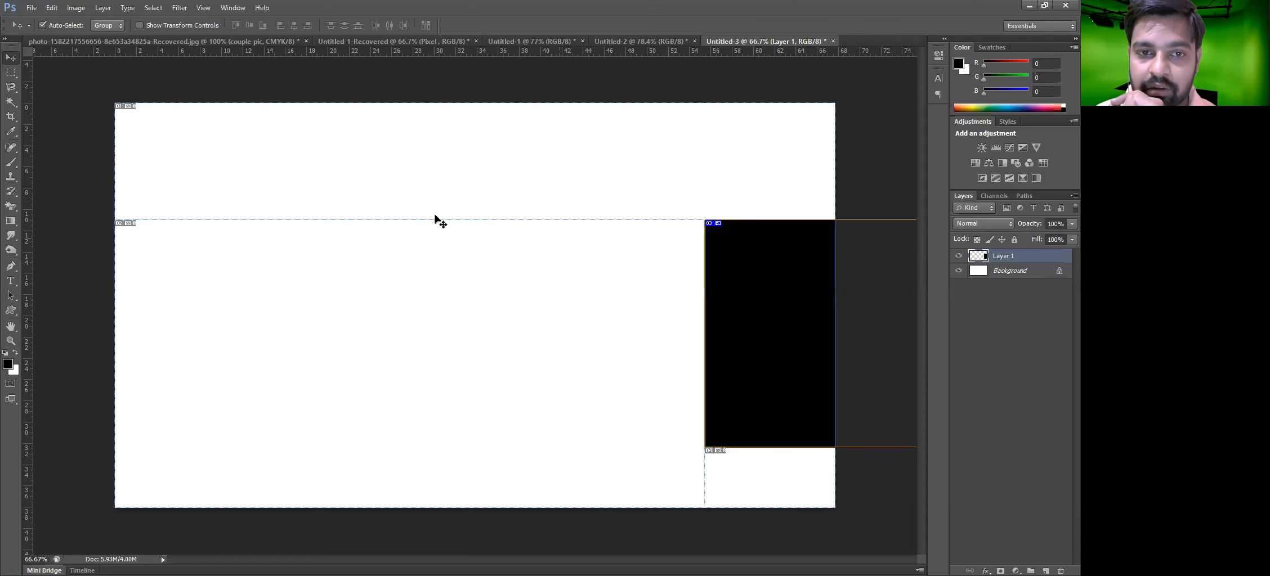
left_click_drag(805, 290, 408, 263)
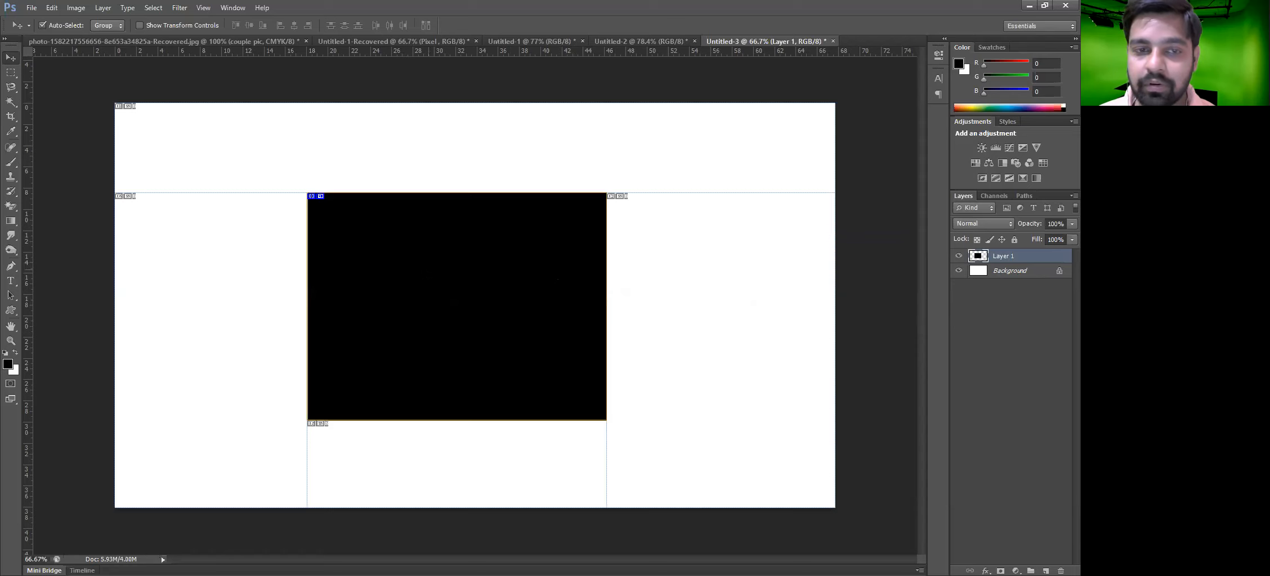
left_click_drag(327, 282, 217, 282)
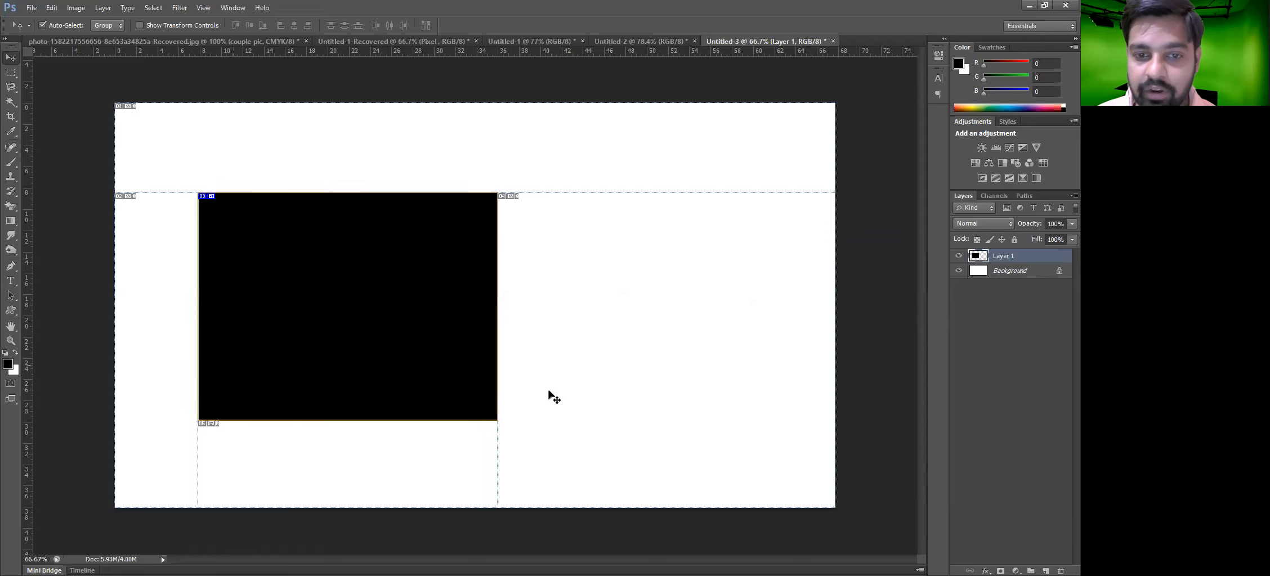
left_click_drag(383, 278, 472, 278)
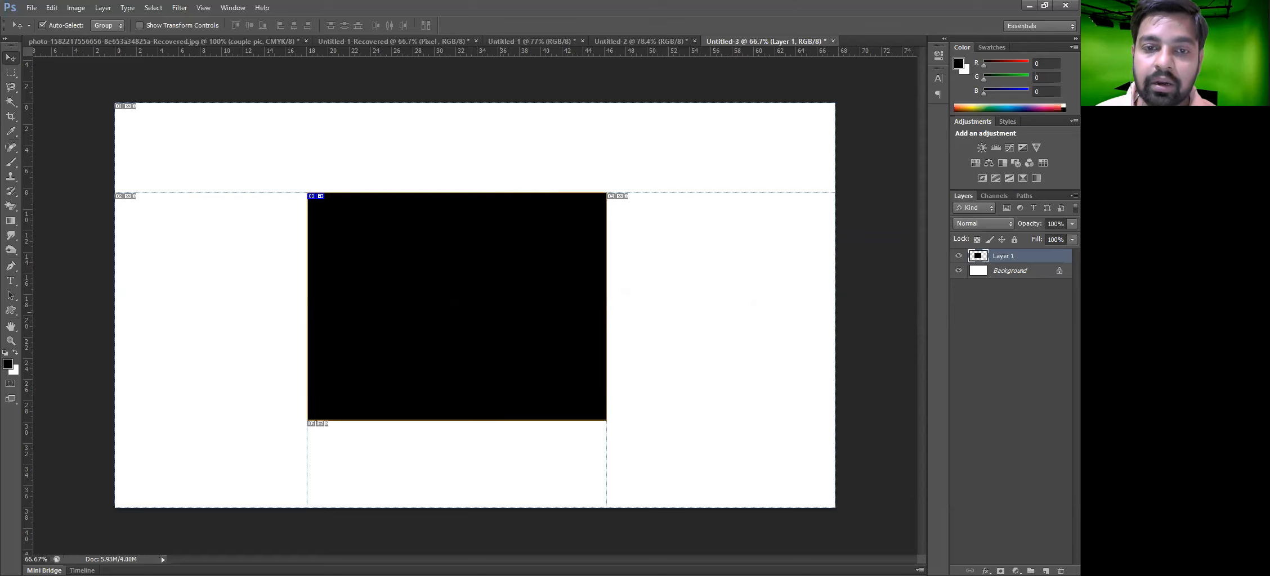
left_click_drag(495, 276, 353, 286)
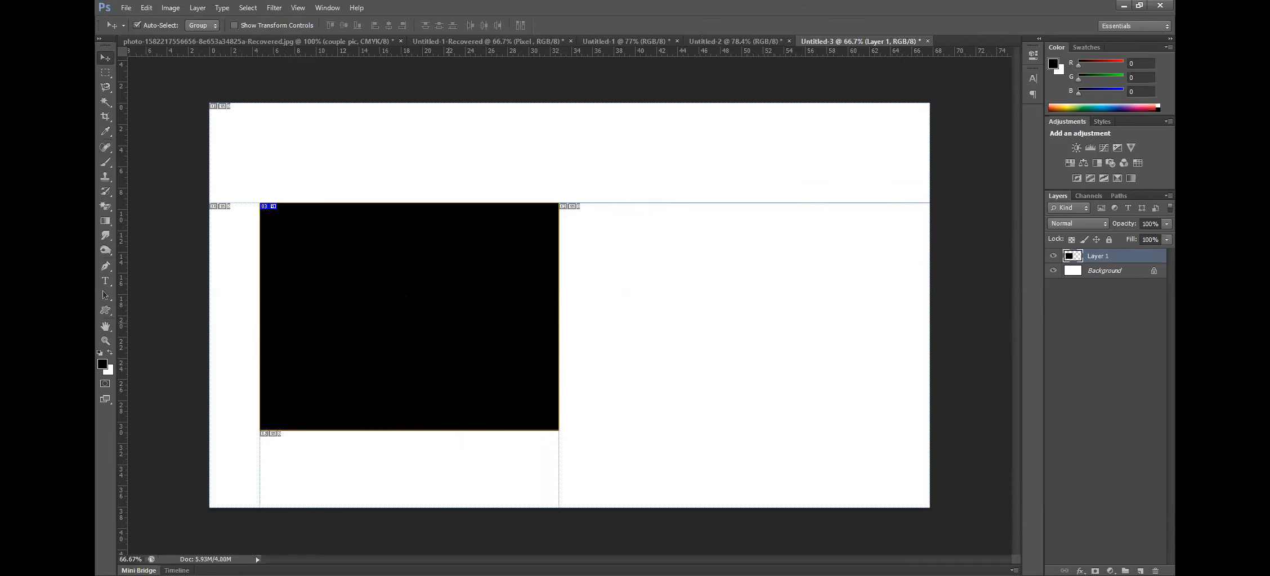
Scale the black rectangle down to about 56% with Free Transform
key("ctrl+t")
left_click_drag(558, 432, 485, 390)
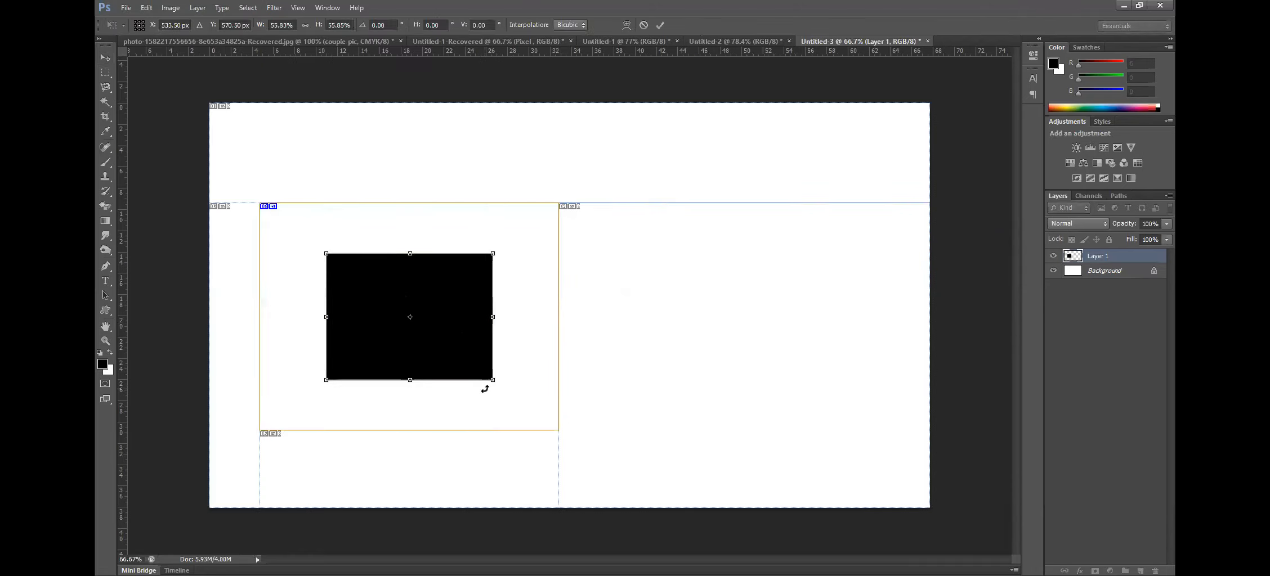
key("Return")
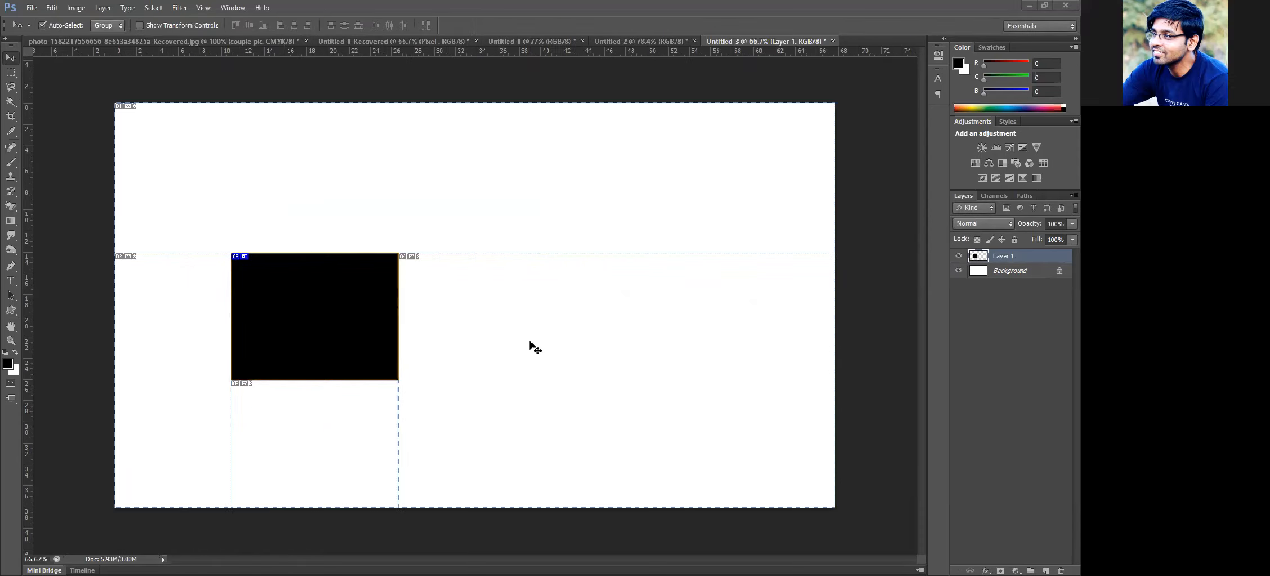
Add a second layer with a tall black filled rectangle to the right of the first one
left_click(11, 72)
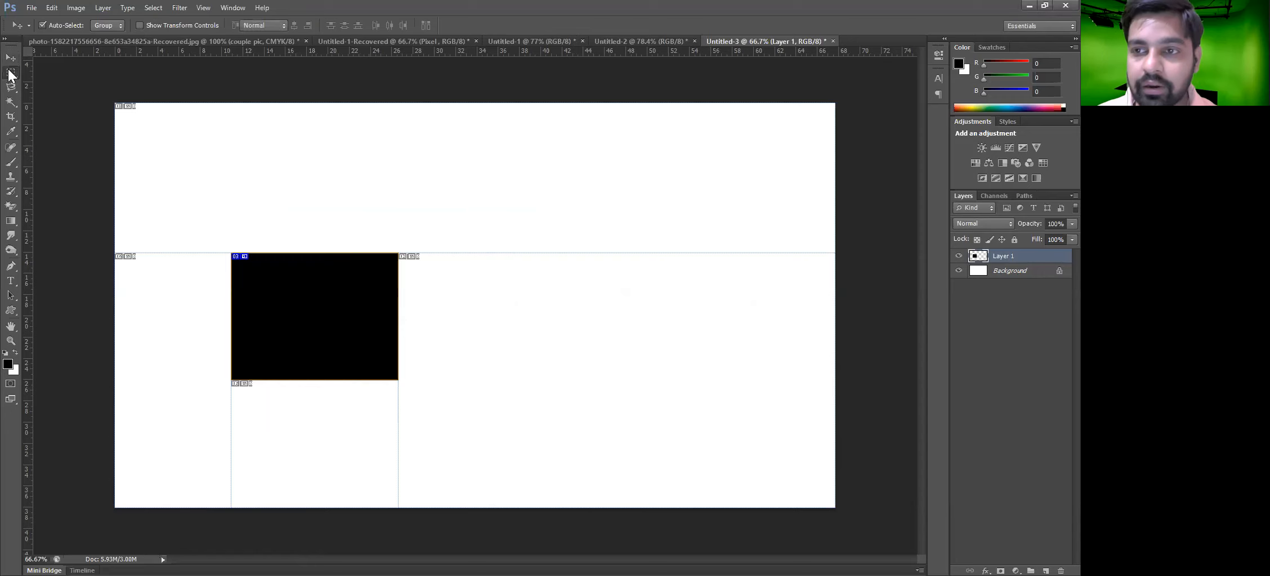
left_click(1046, 570)
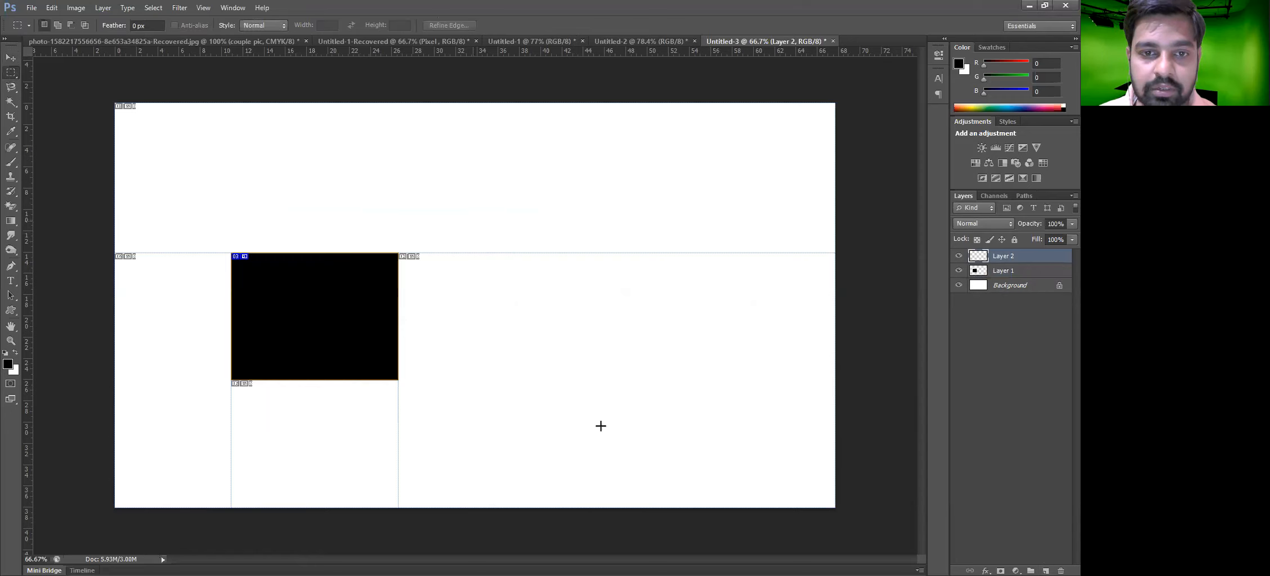
left_click_drag(473, 215, 672, 465)
key("alt+BackSpace")
key("ctrl+d")
key("v")
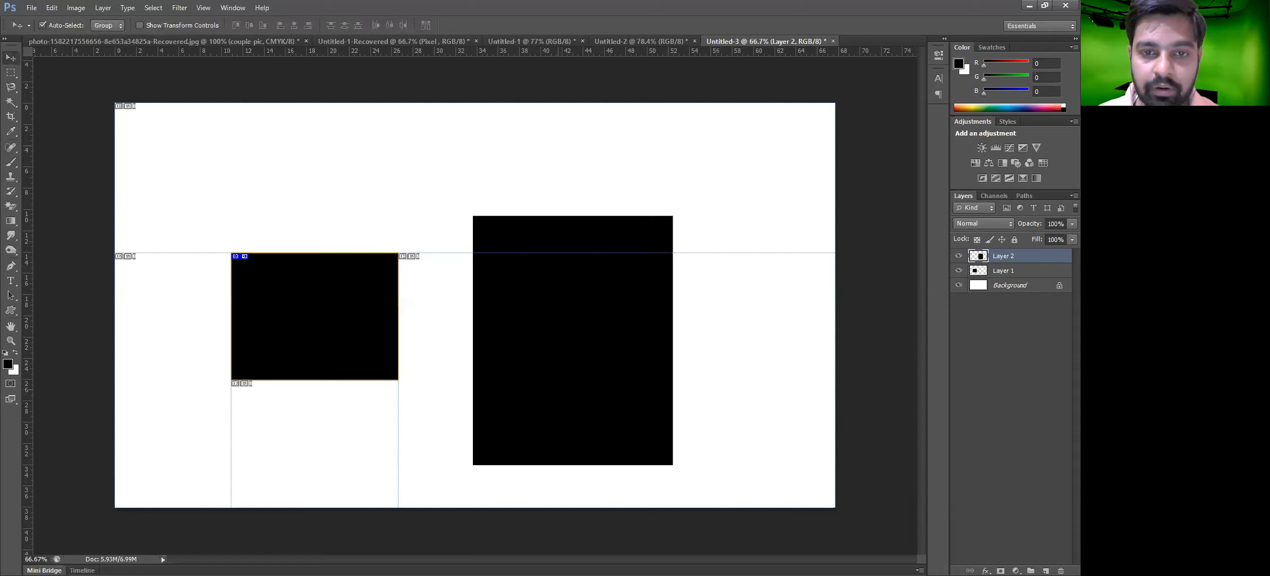
Move the tall rectangle slightly right and create a New Layer Based Slice from its layer
left_click_drag(560, 388, 607, 384)
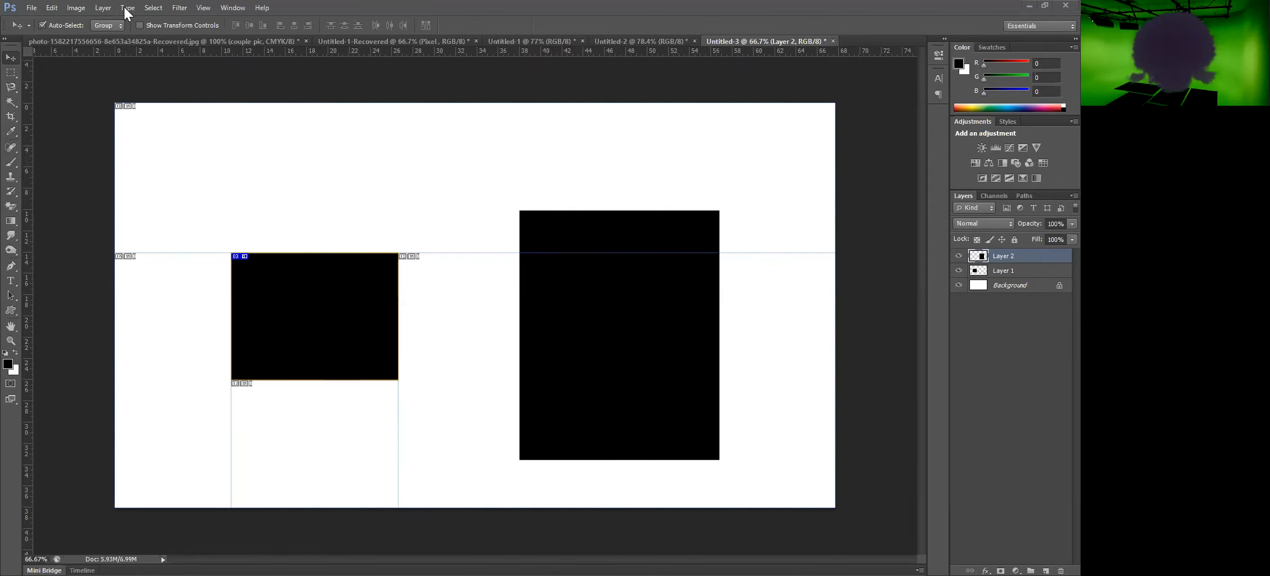
key("alt+l")
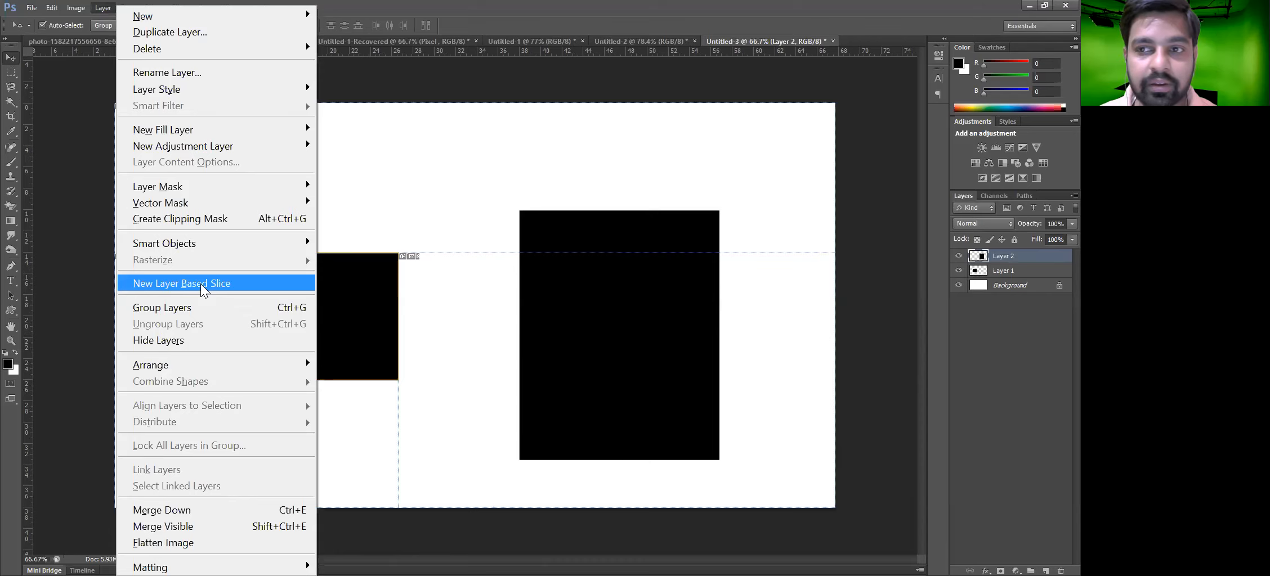
left_click(203, 287)
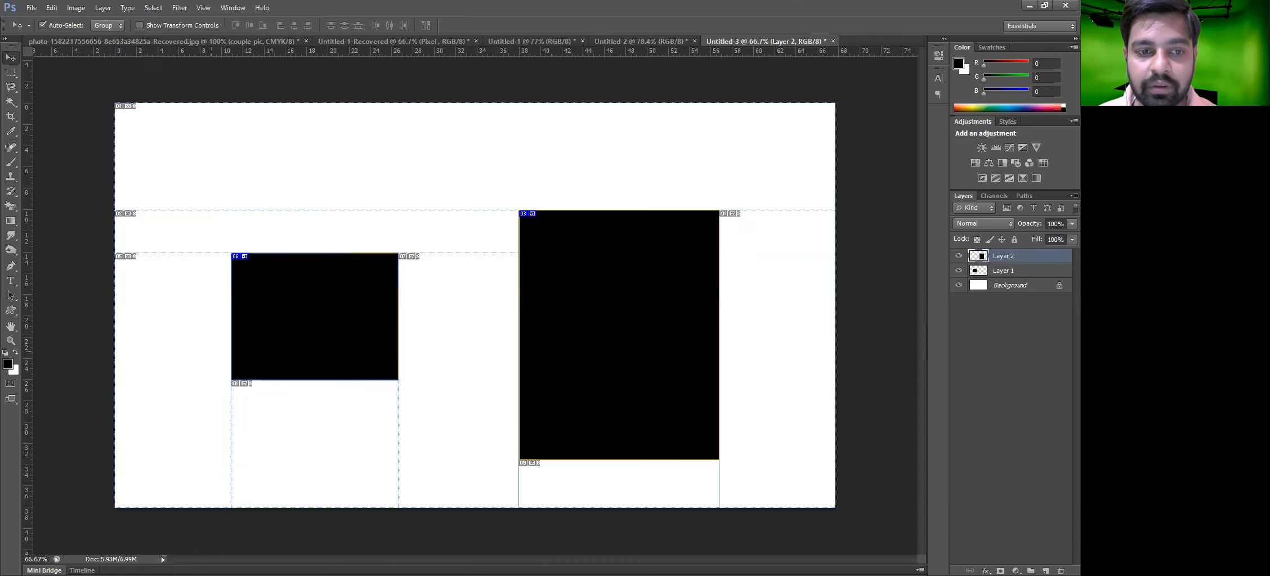
Rearrange both rectangles on the canvas so their slices update with the layers
left_click_drag(230, 348, 251, 318)
left_click_drag(624, 202, 528, 175)
left_click_drag(245, 278, 219, 278)
left_click_drag(442, 345, 426, 344)
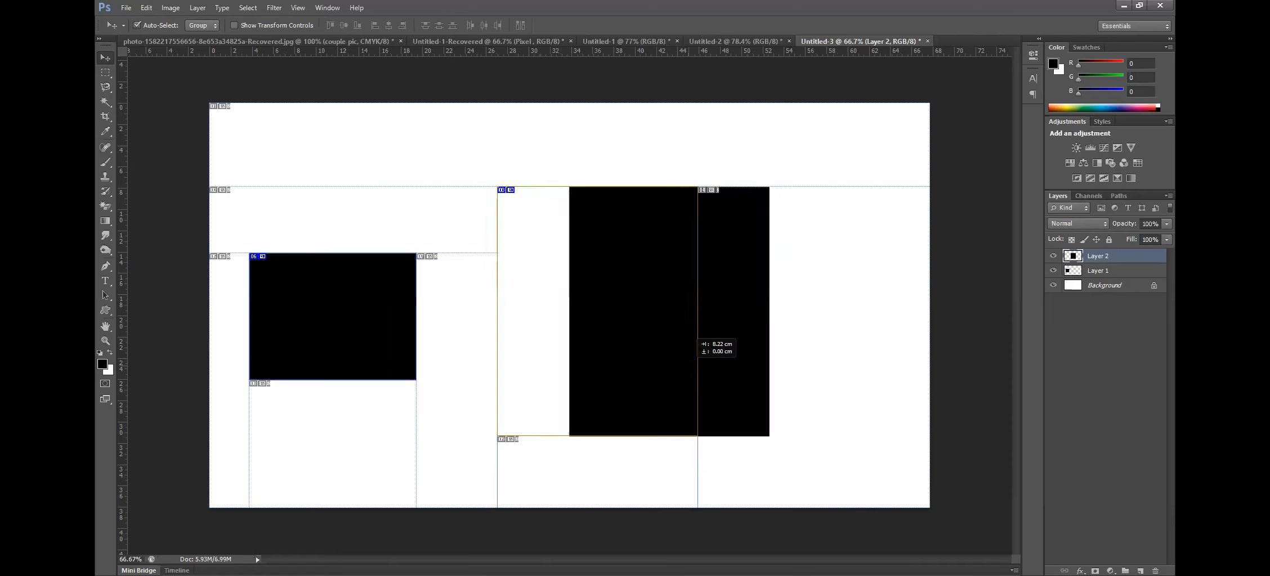
left_click_drag(697, 338, 731, 337)
left_click_drag(344, 332, 397, 333)
Delete both rectangle layers and close the document without saving
left_click_drag(971, 152, 285, 450)
key("Delete")
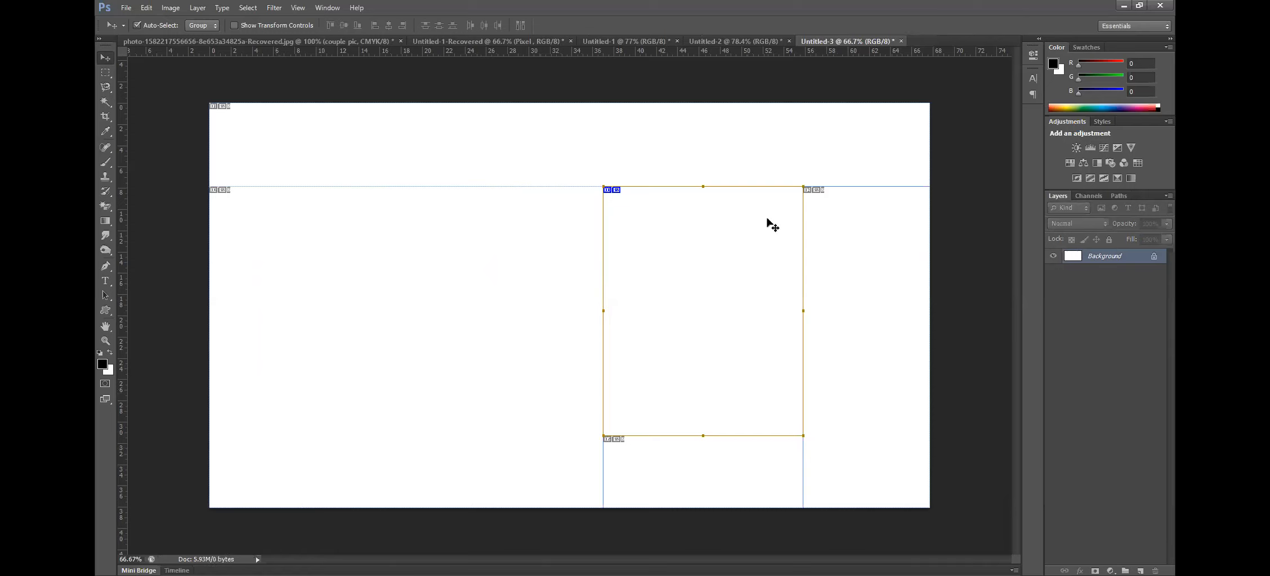
left_click(900, 40)
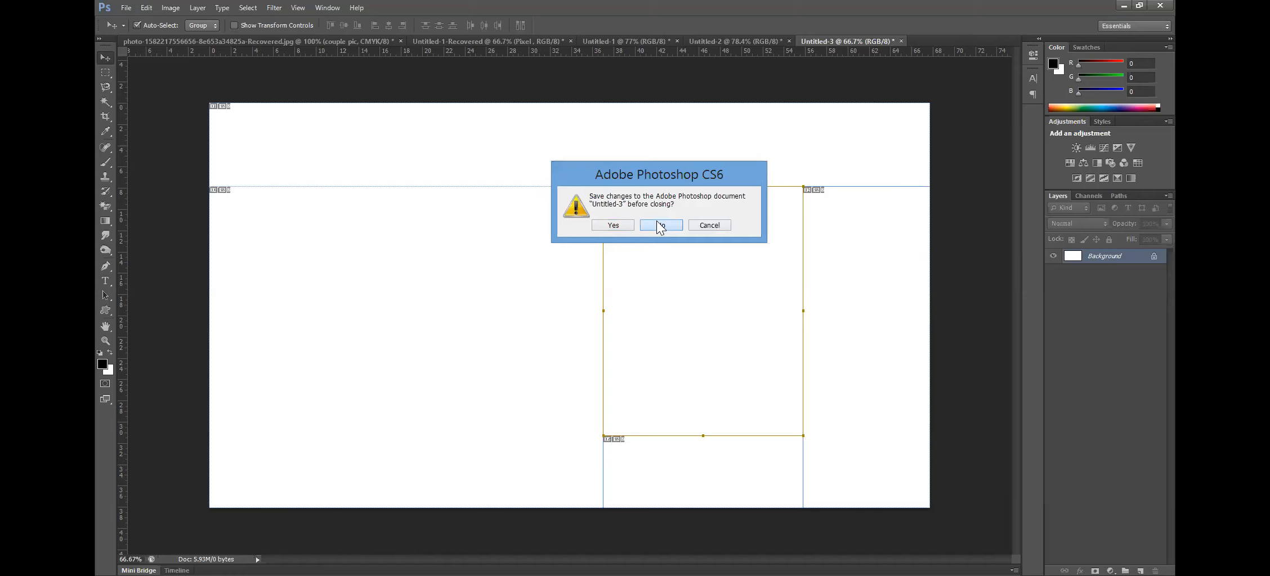
left_click(657, 221)
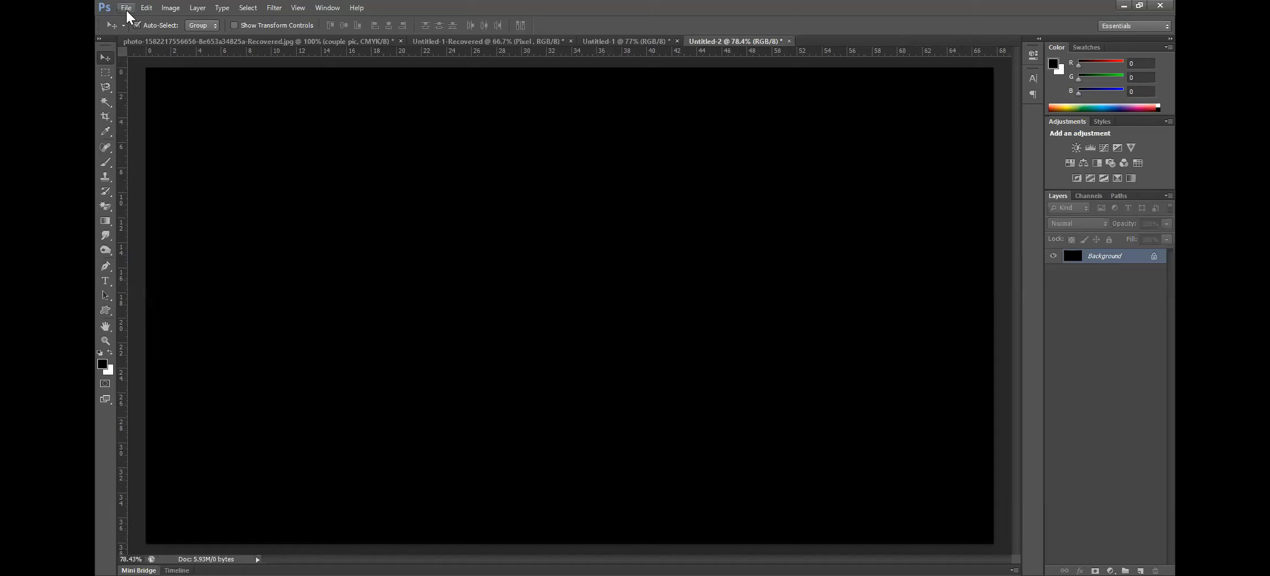
left_click(196, 7)
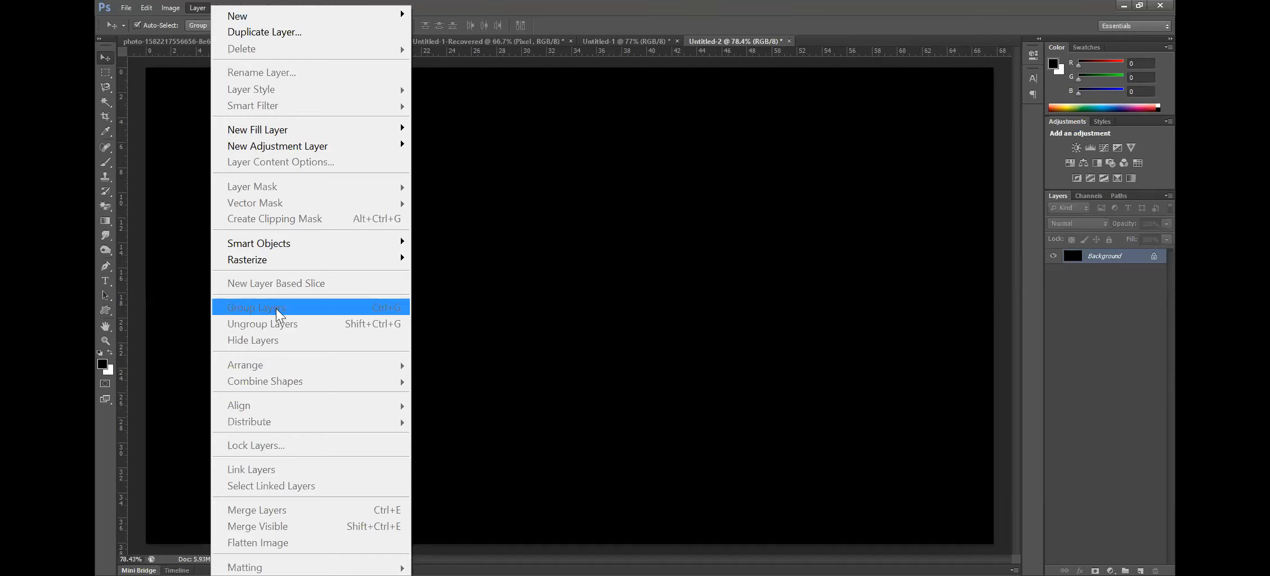
left_click(530, 186)
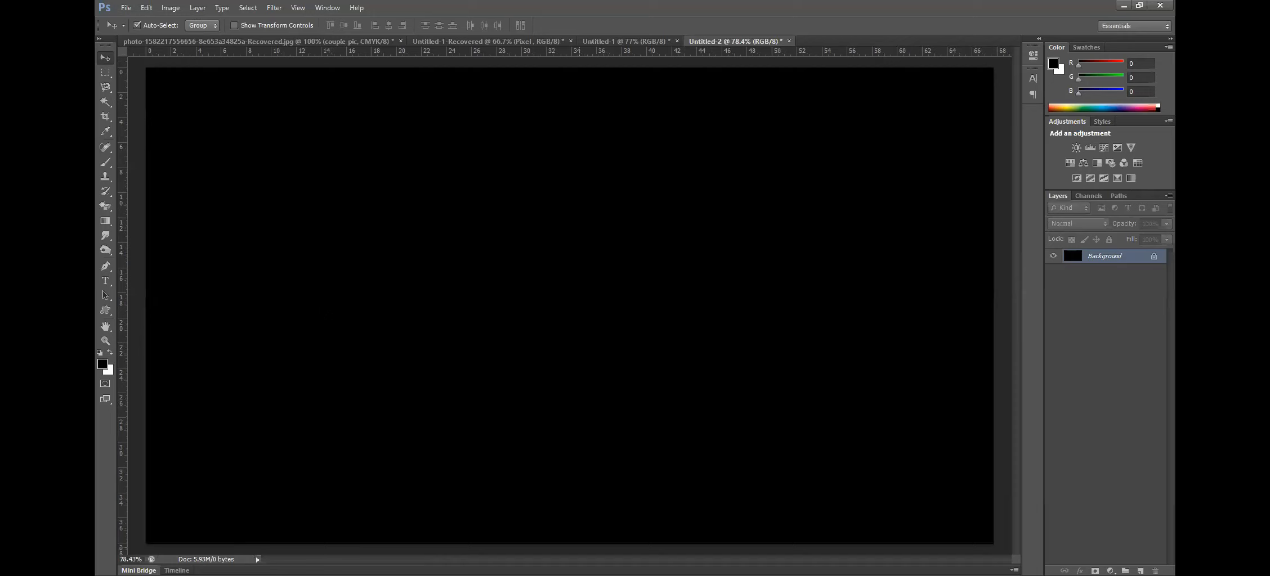
key("alt+Tab")
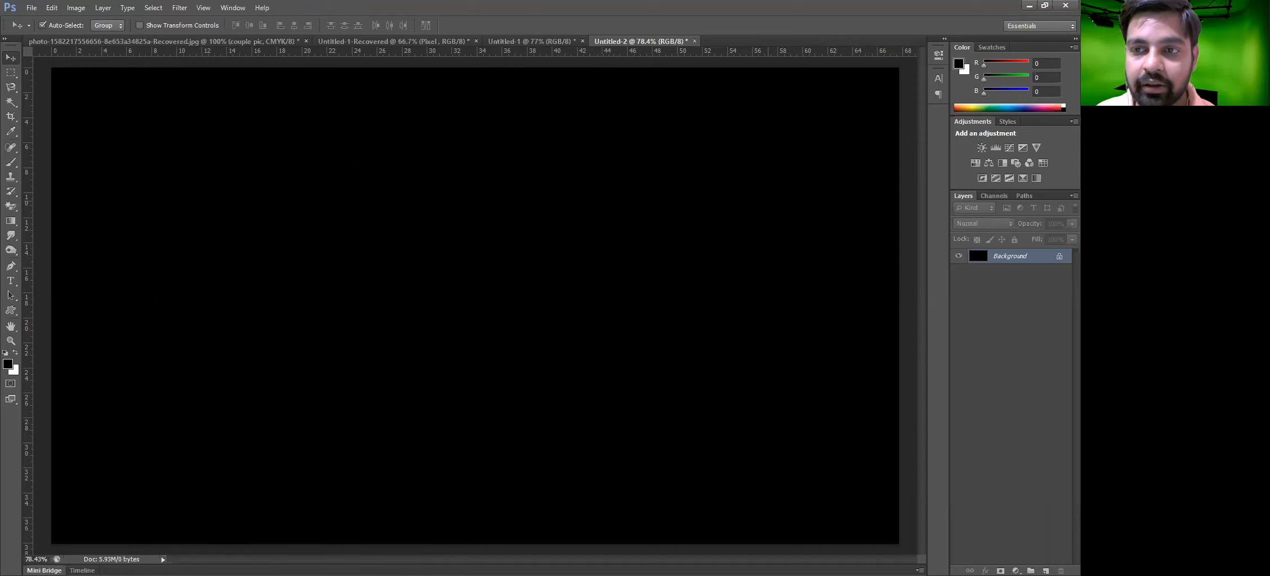
Add four new empty layers in the black document
left_click(1046, 569)
left_click(1045, 568)
left_click(1045, 568)
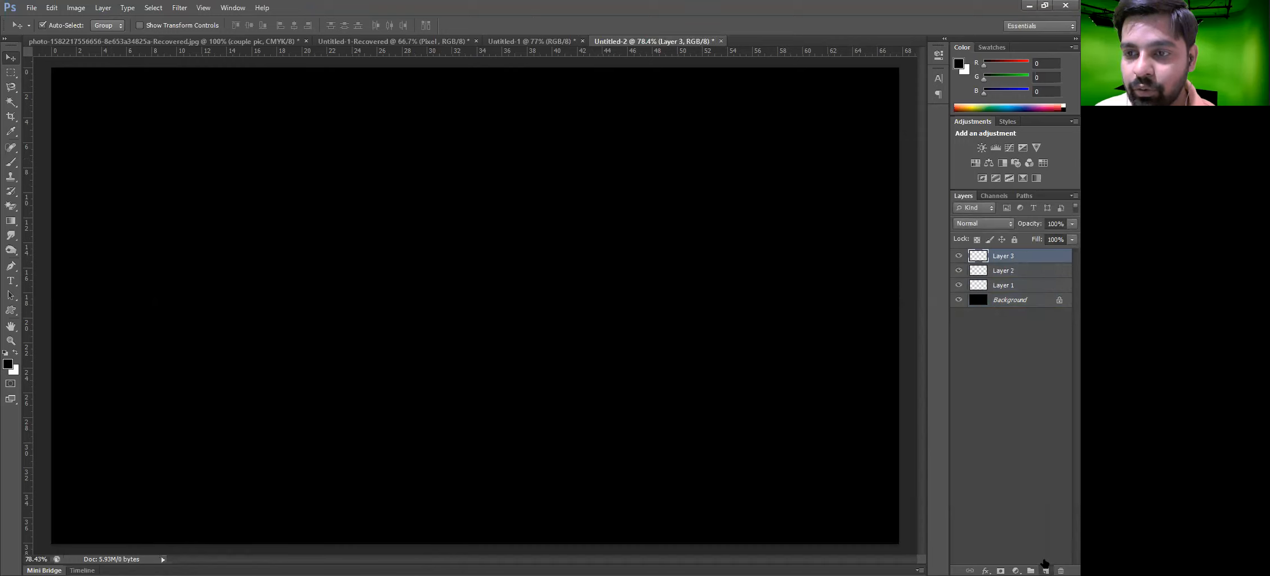
left_click(1045, 570)
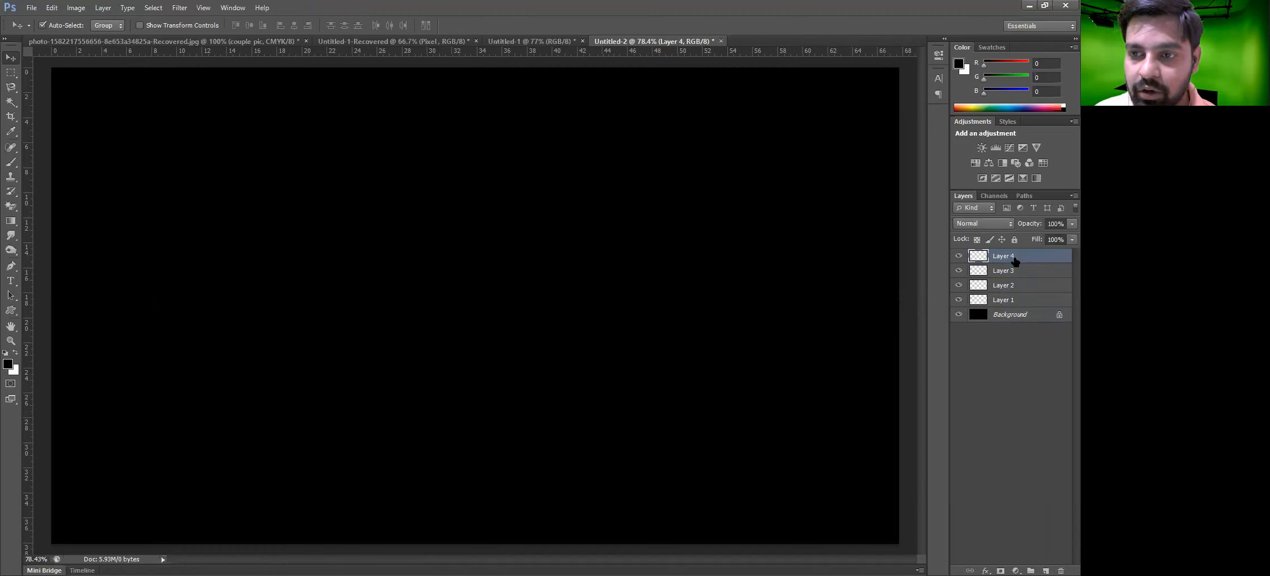
Select Layer 1 through Layer 4 and group them into one group
left_click(1009, 303, "shift")
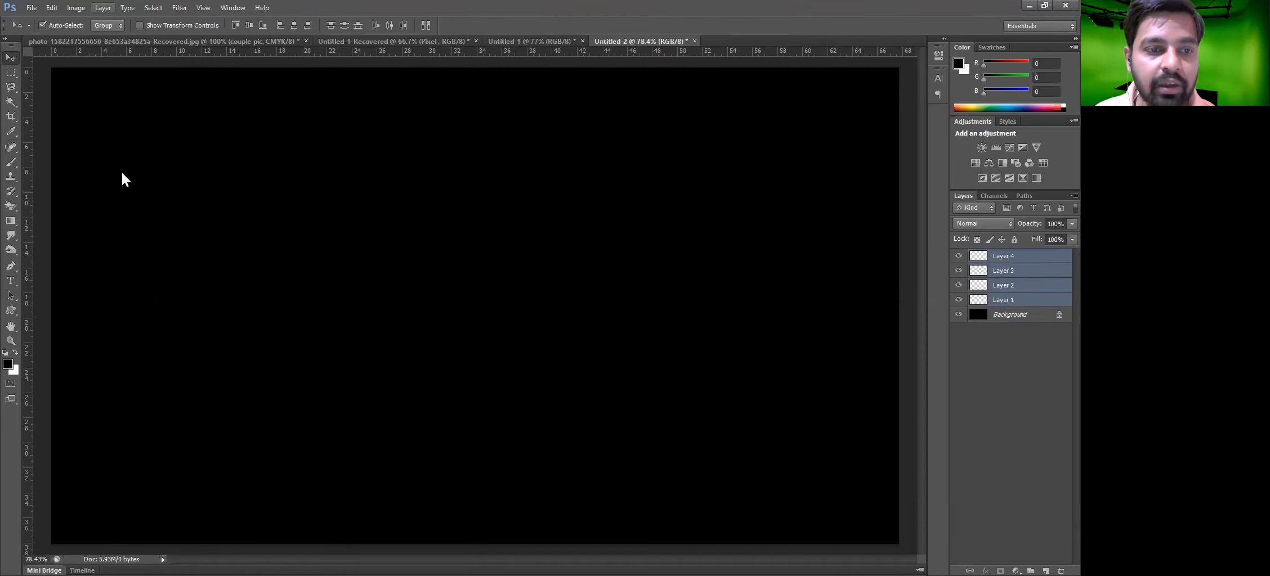
left_click(103, 8)
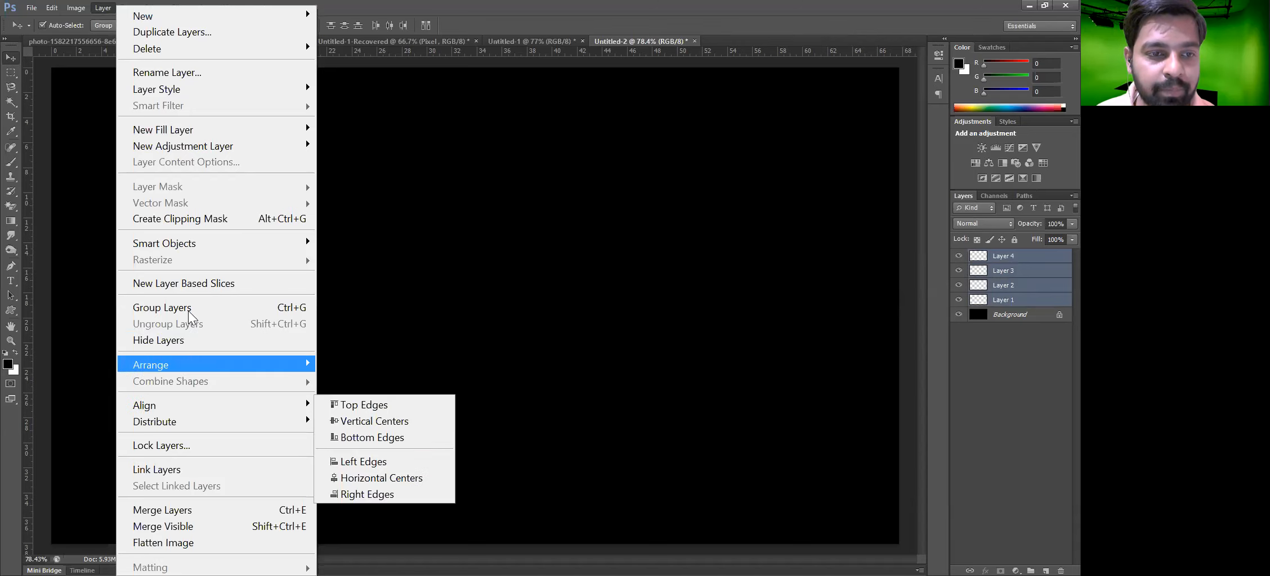
left_click(299, 308)
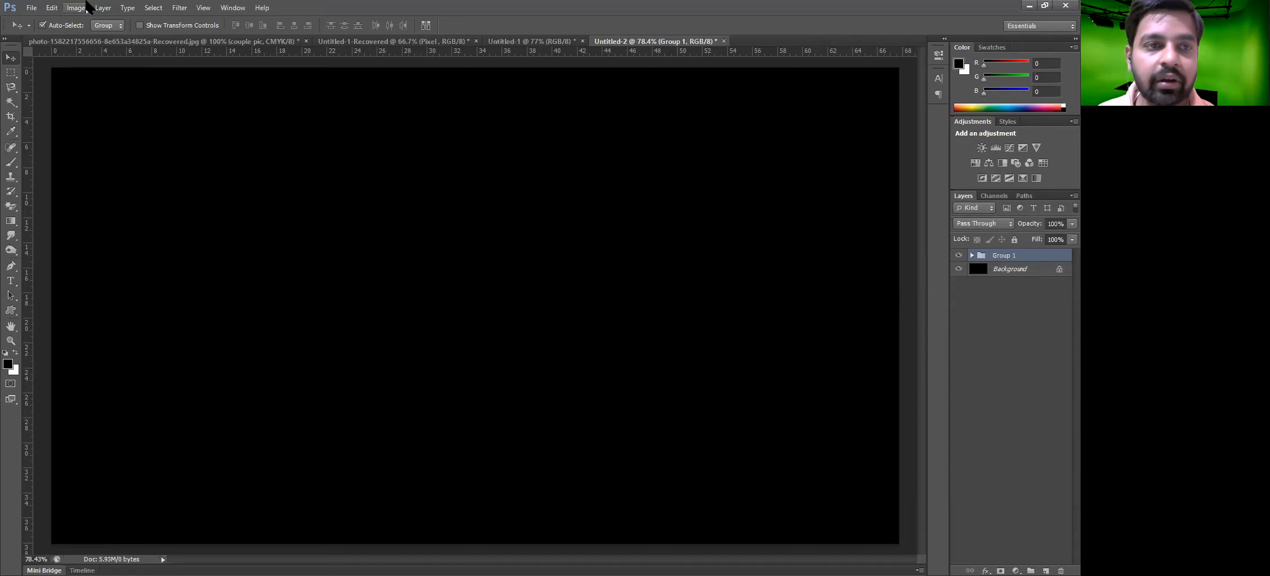
Ungroup the four layers again
left_click(108, 9)
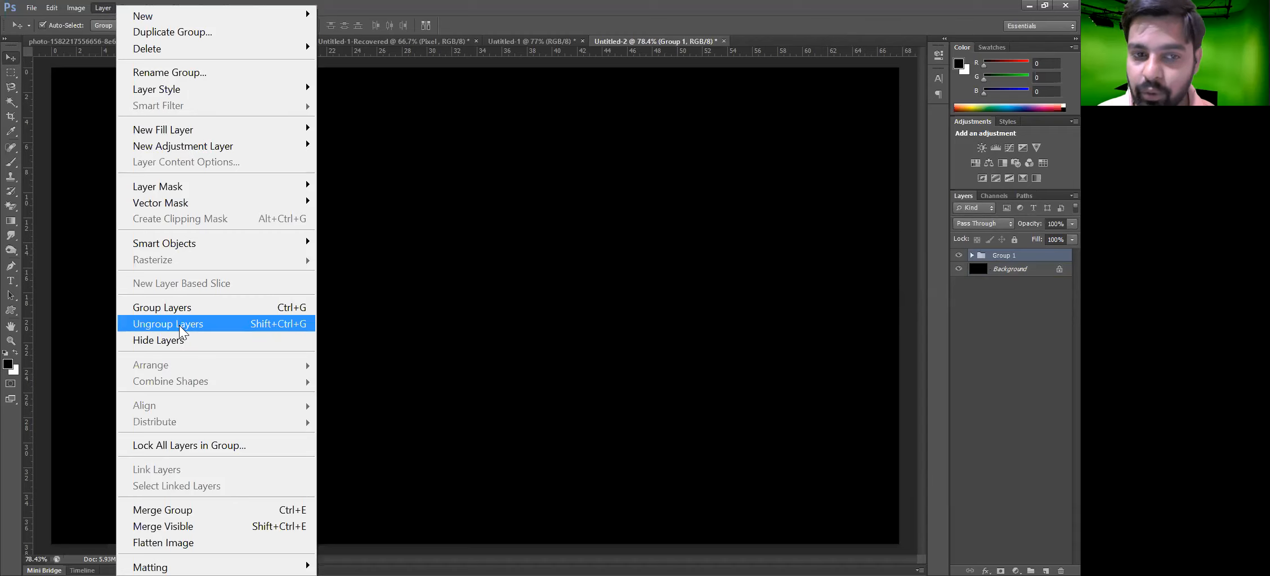
left_click(291, 330)
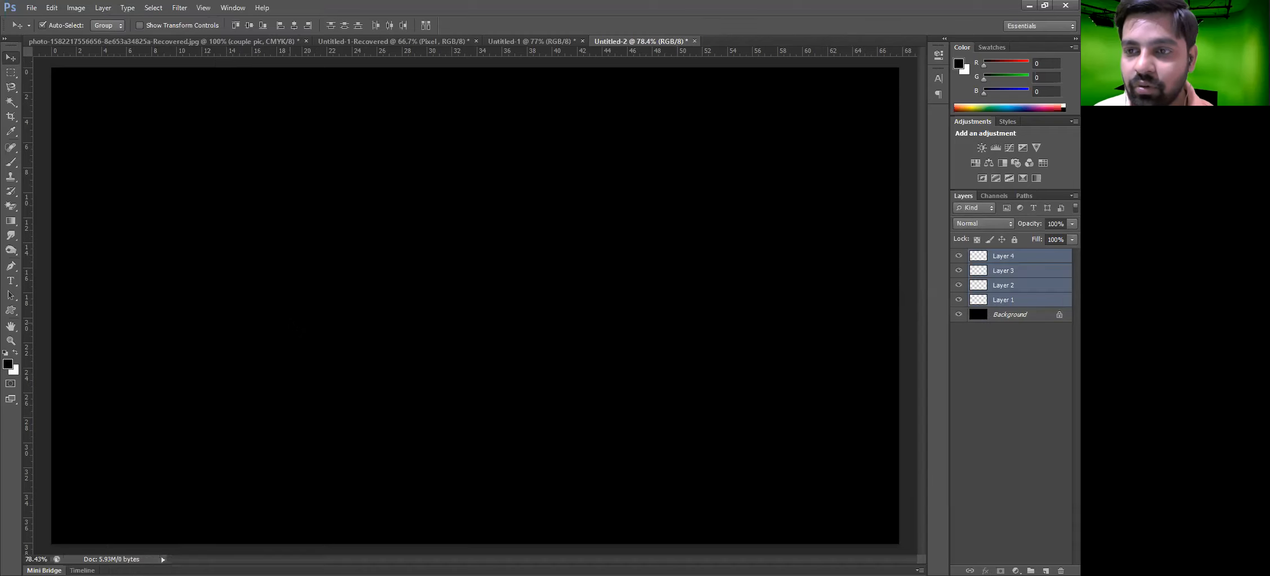
left_click(104, 7)
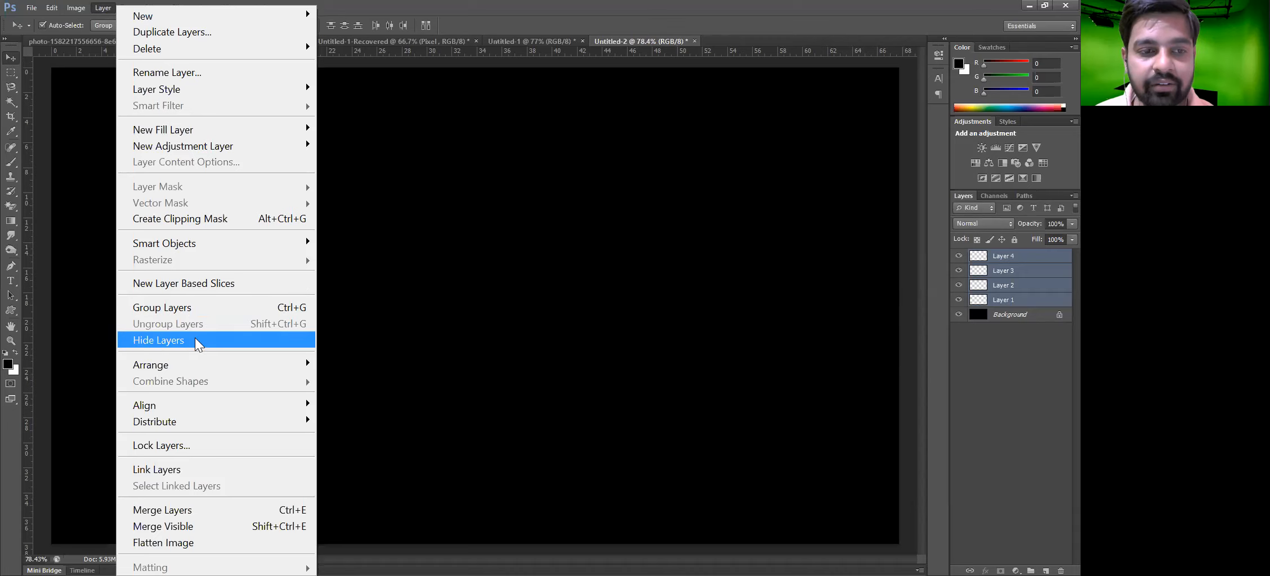
key("Escape")
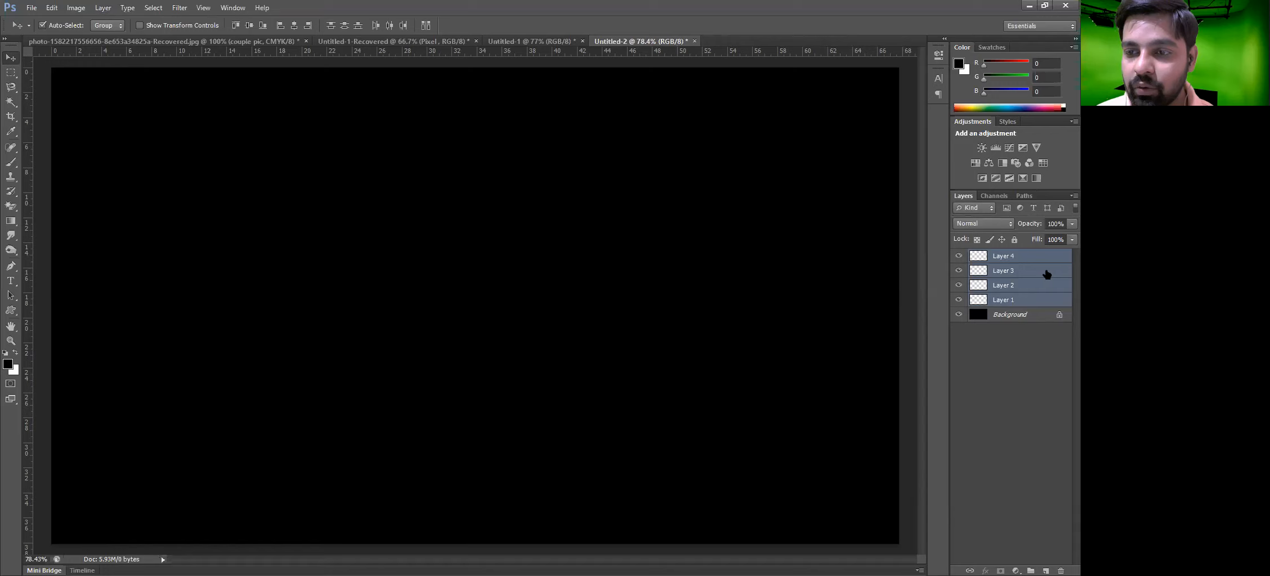
Toggle Layer 3's visibility off and back on
left_click(1039, 270)
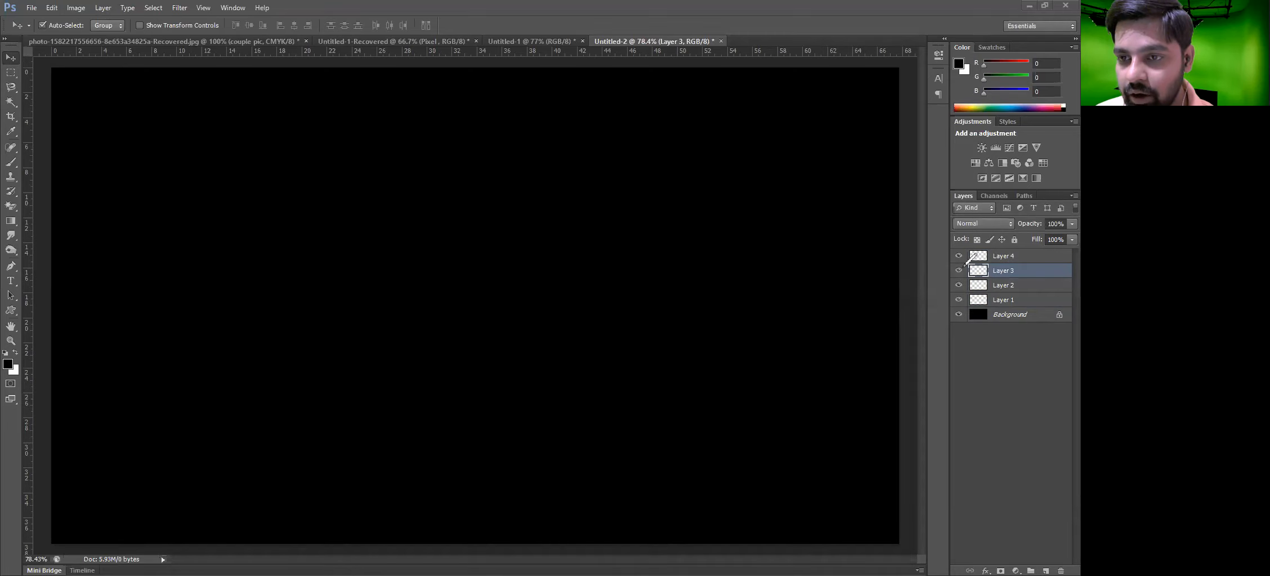
left_click_drag(962, 267, 964, 285)
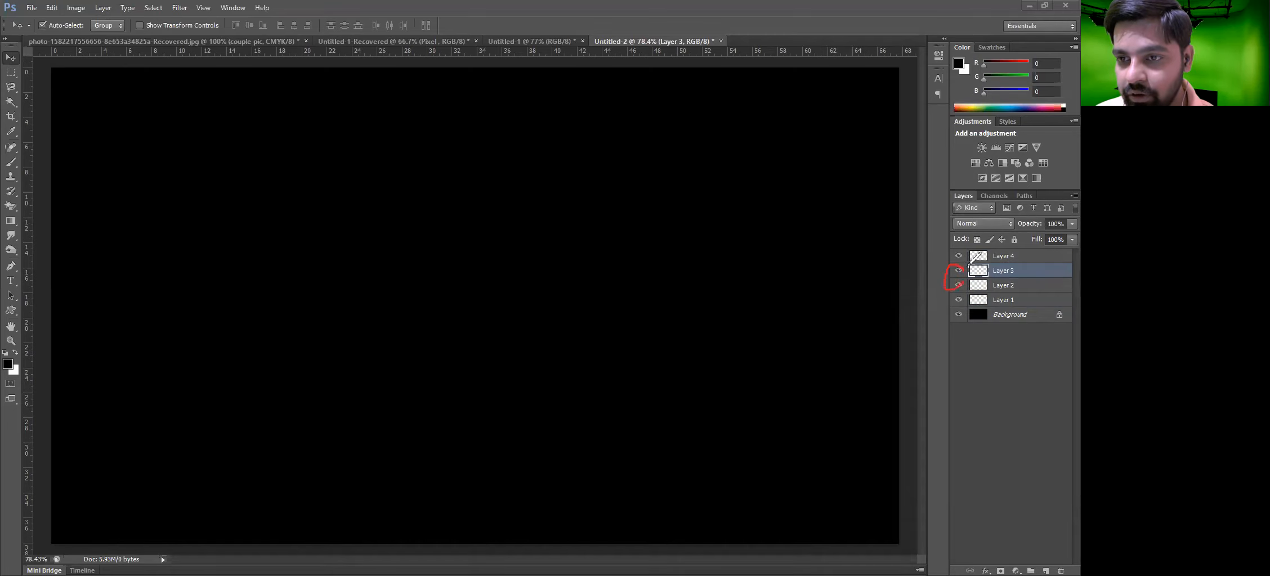
left_click_drag(948, 243, 973, 328)
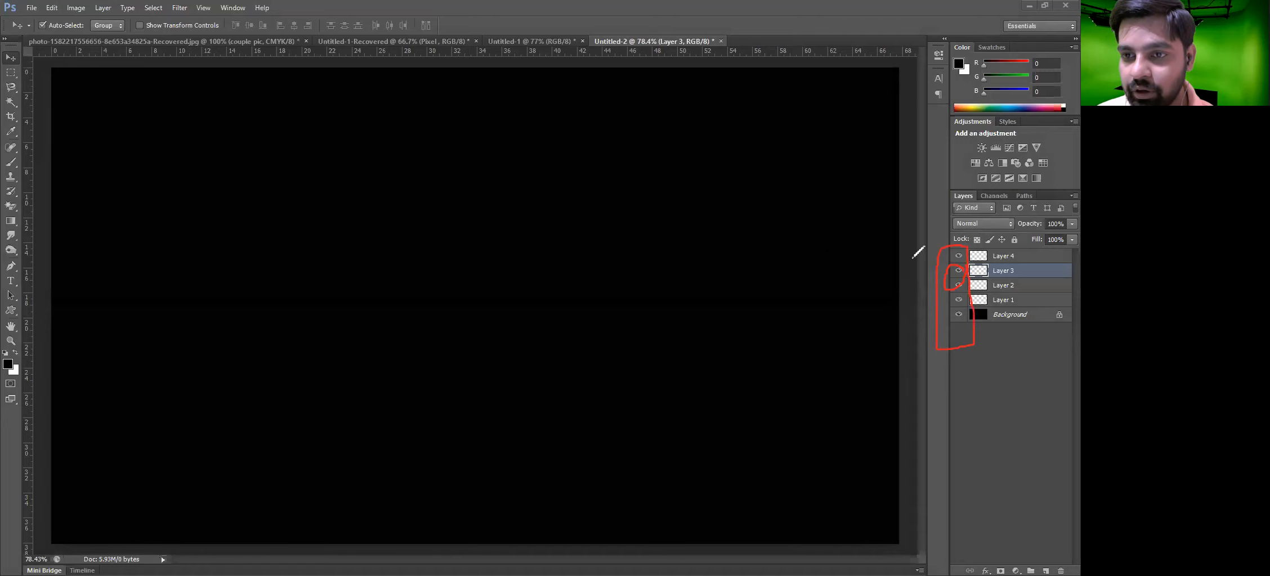
mouse_move(819, 261)
left_mouse_down()
mouse_move(873, 259)
mouse_move(845, 278)
mouse_move(882, 252)
mouse_move(842, 269)
mouse_move(926, 269)
mouse_move(917, 275)
left_mouse_up()
left_click_drag(778, 344, 802, 366)
mouse_move(804, 329)
left_mouse_down()
mouse_move(808, 367)
mouse_move(834, 364)
mouse_move(833, 320)
mouse_move(862, 362)
left_mouse_up()
mouse_move(870, 309)
left_mouse_down()
mouse_move(874, 356)
mouse_move(909, 369)
left_mouse_up()
left_click_drag(859, 334, 882, 328)
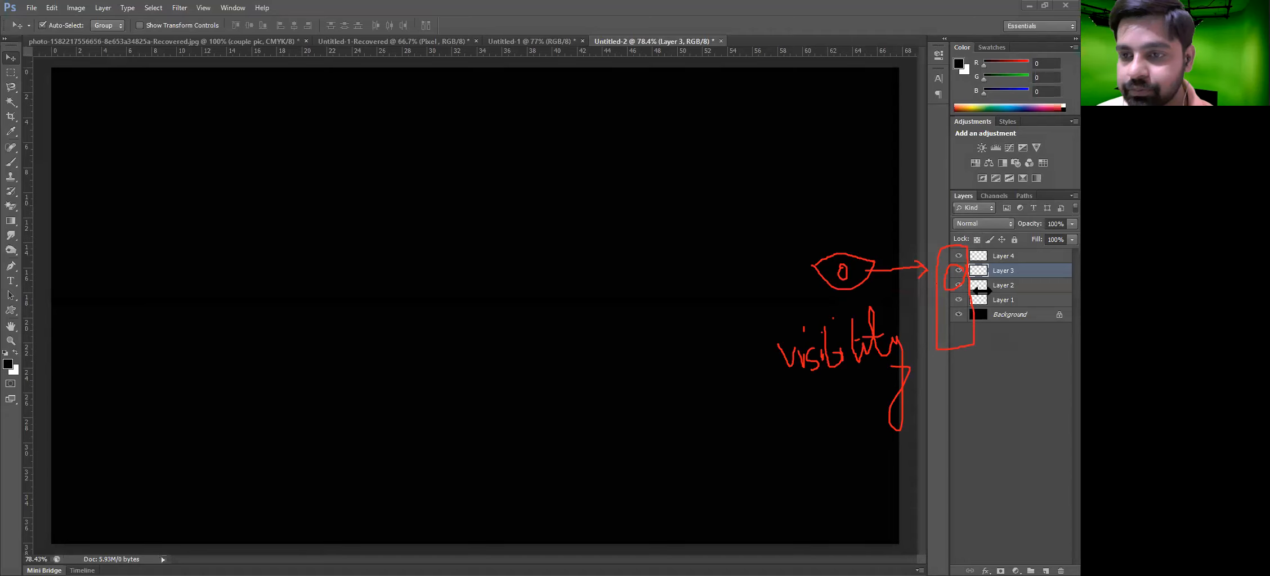
left_click(959, 272)
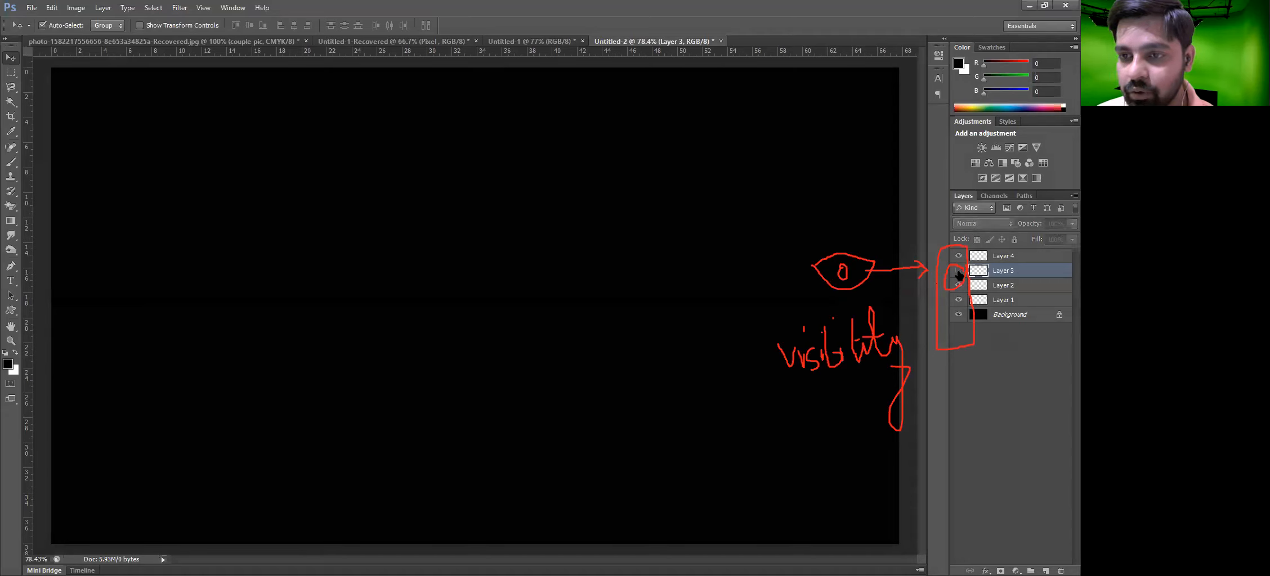
left_click(958, 273)
On Layer 4, fill a square selection in the canvas centre with the white background colour and deselect
left_click(1024, 257)
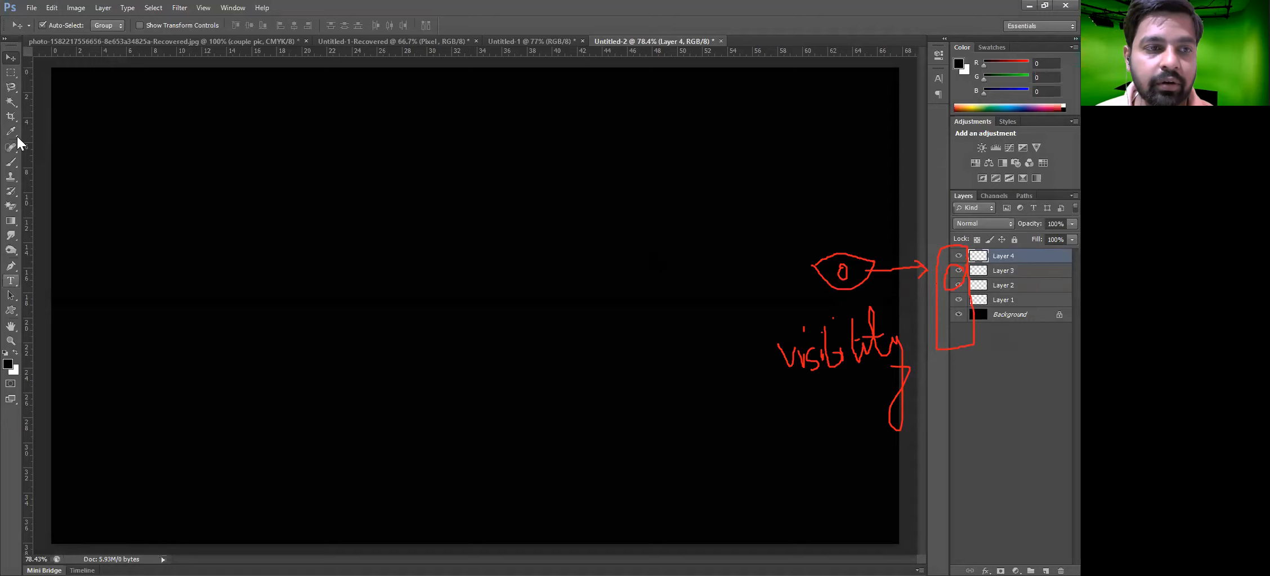
left_click(10, 73)
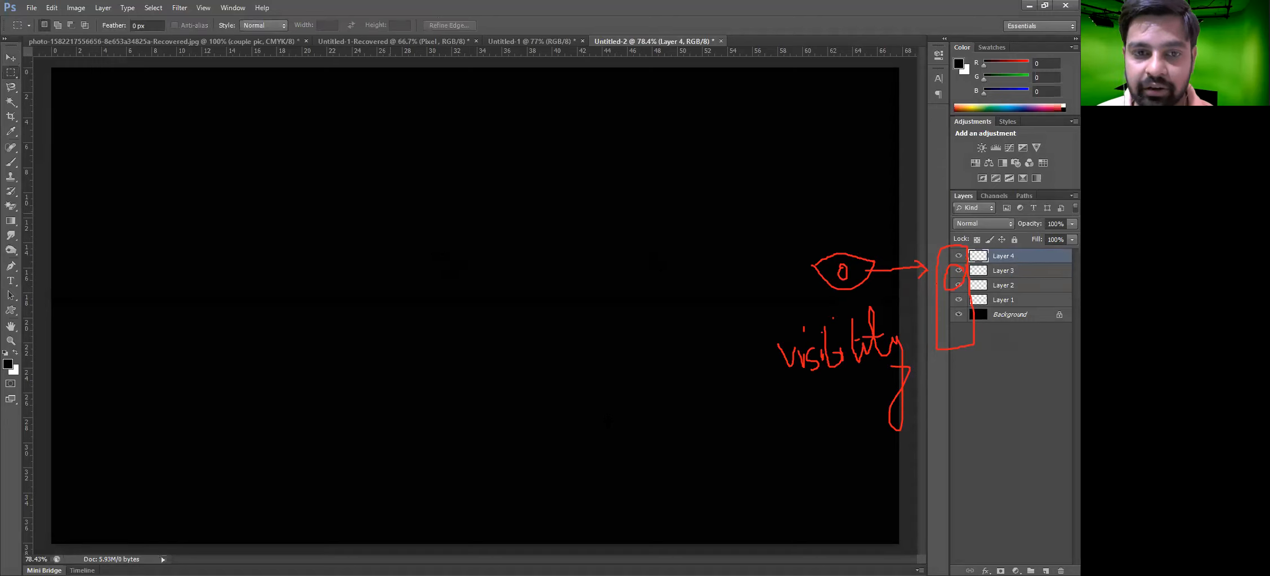
left_click_drag(390, 214, 606, 418)
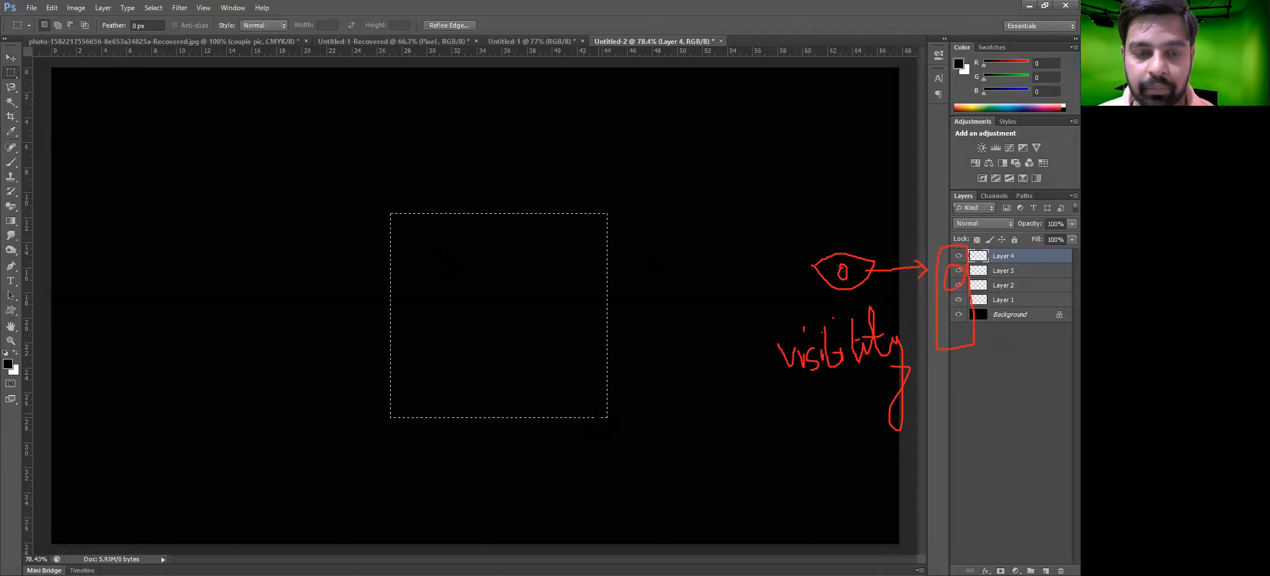
left_click(14, 371)
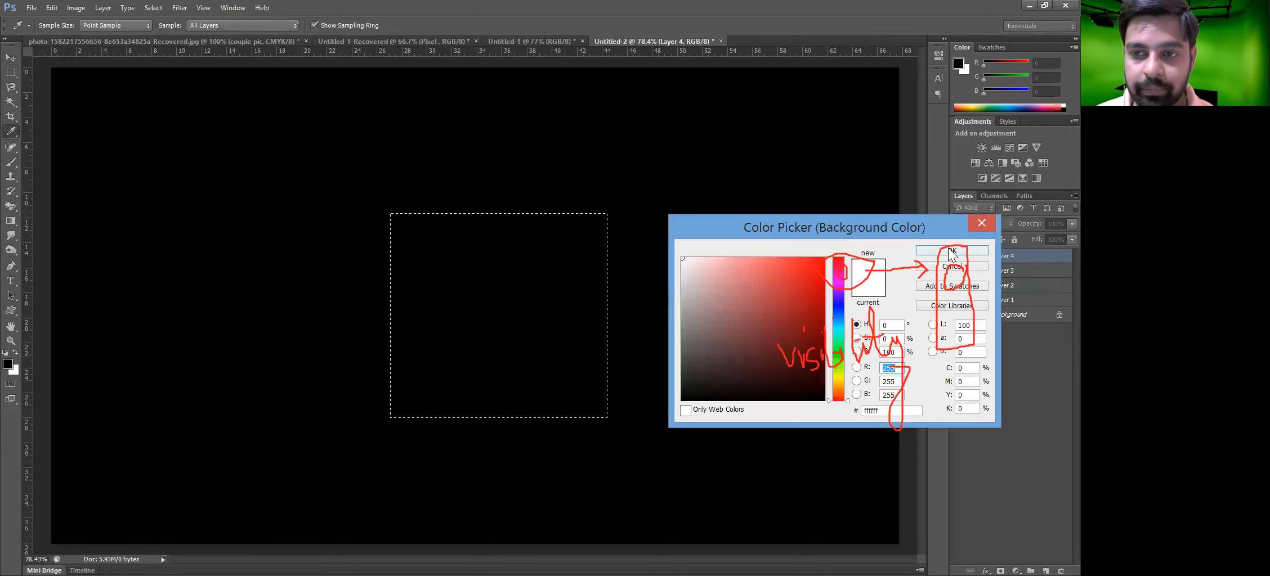
left_click(952, 251)
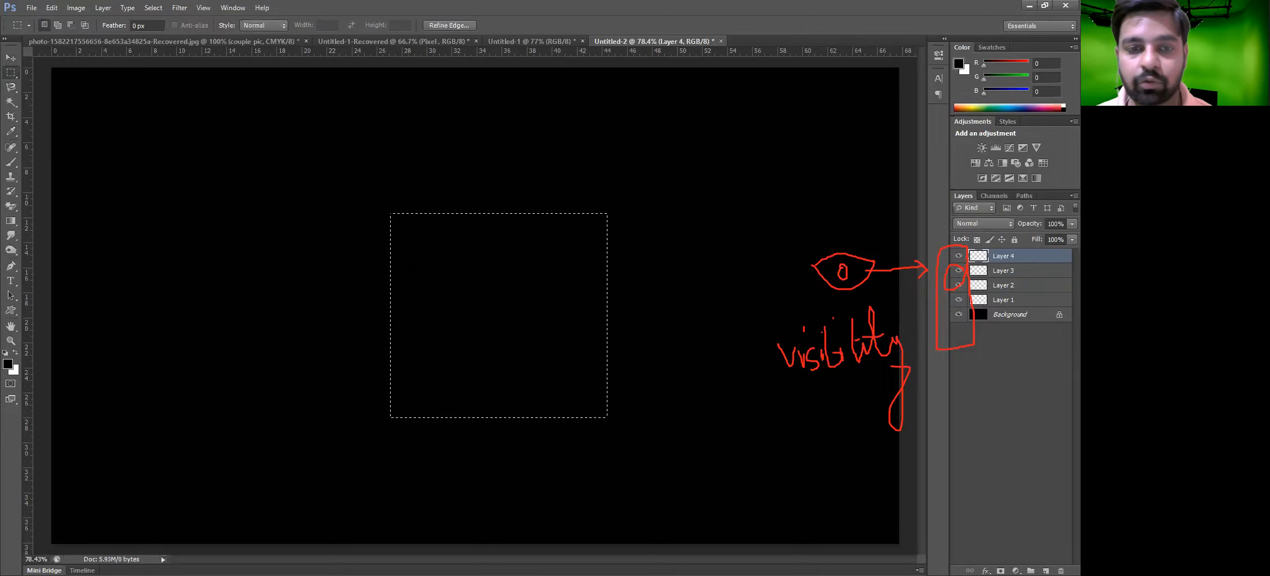
key("ctrl+BackSpace")
key("ctrl+d")
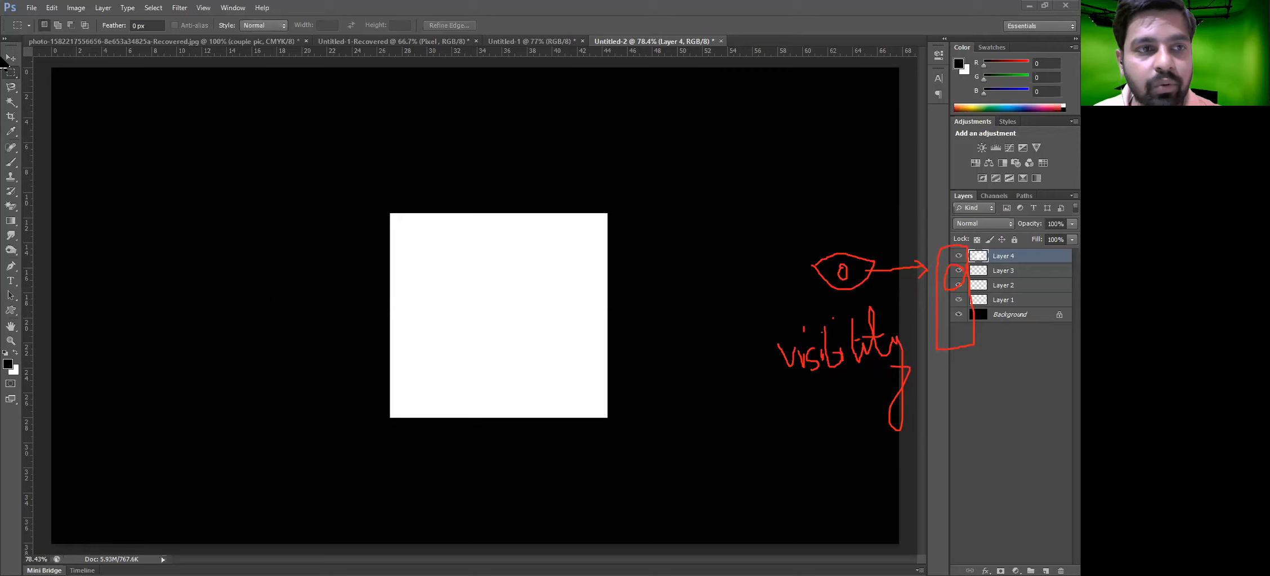
Move the white square around the canvas, leaving it near the centre
left_click_drag(567, 276, 539, 307)
left_click(538, 291)
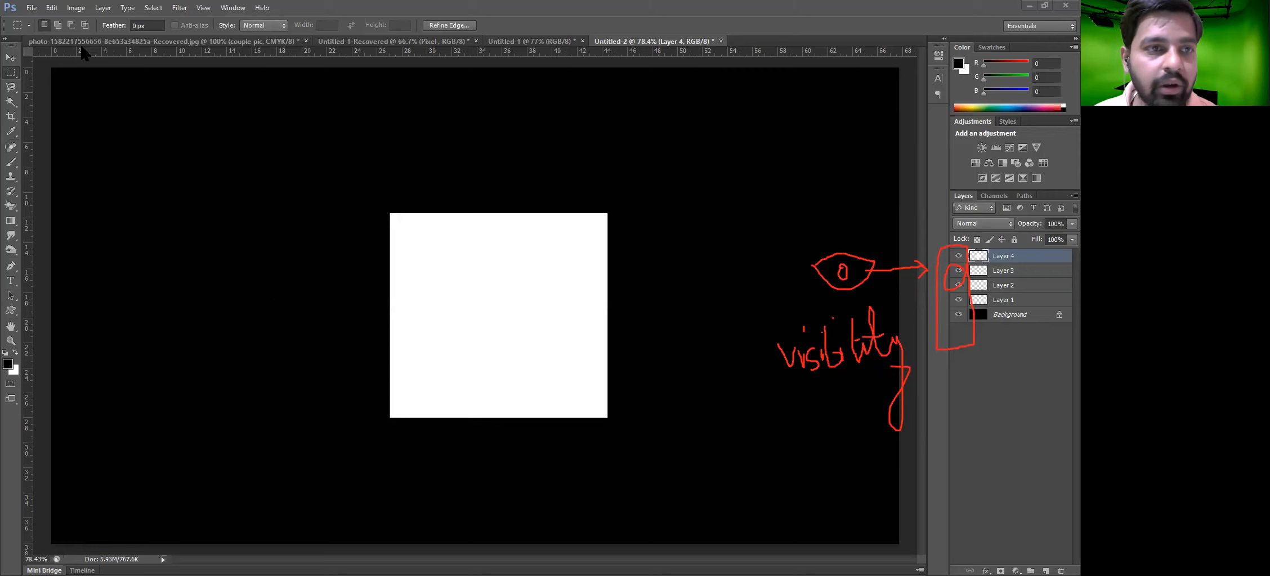
left_click(10, 58)
left_click_drag(446, 301, 487, 273)
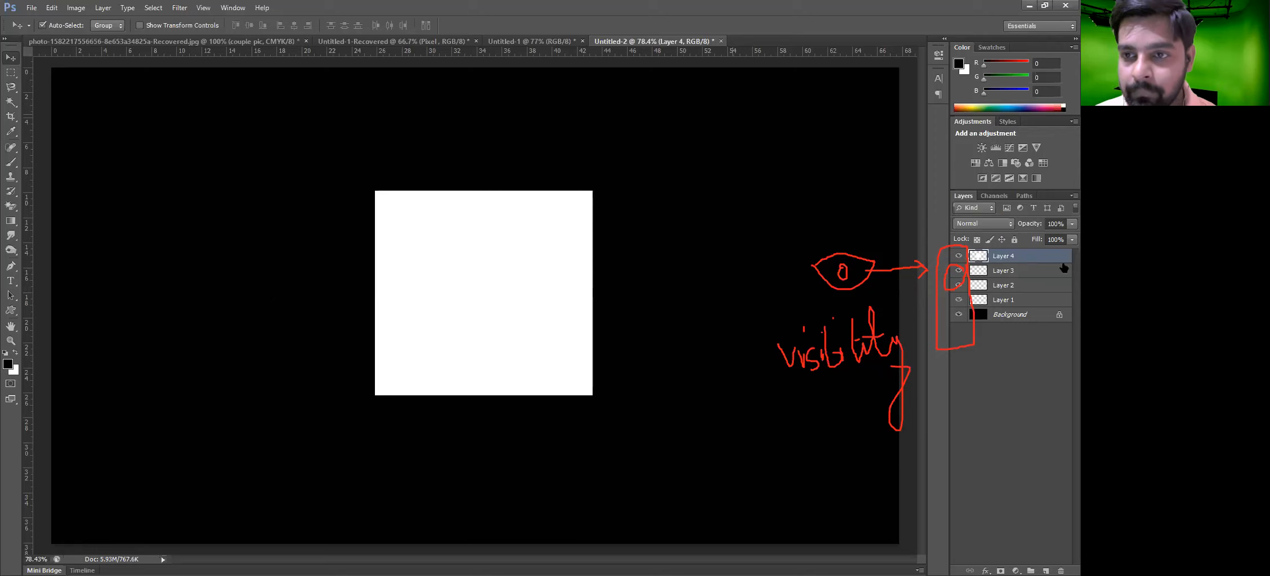
left_click_drag(481, 287, 321, 264)
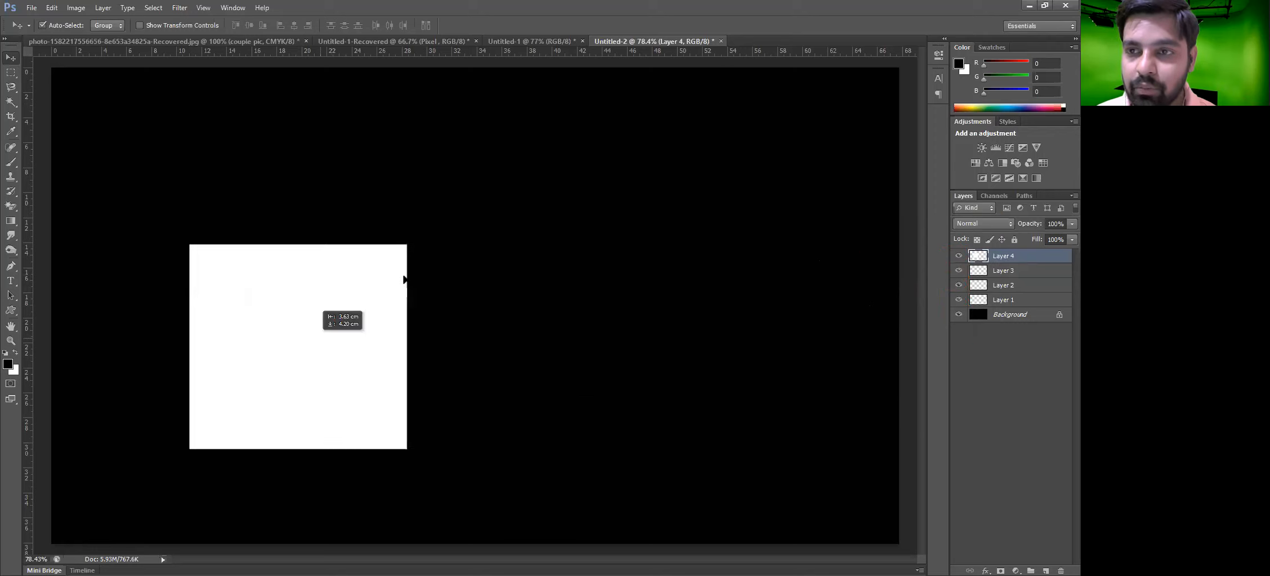
left_click_drag(404, 280, 525, 228)
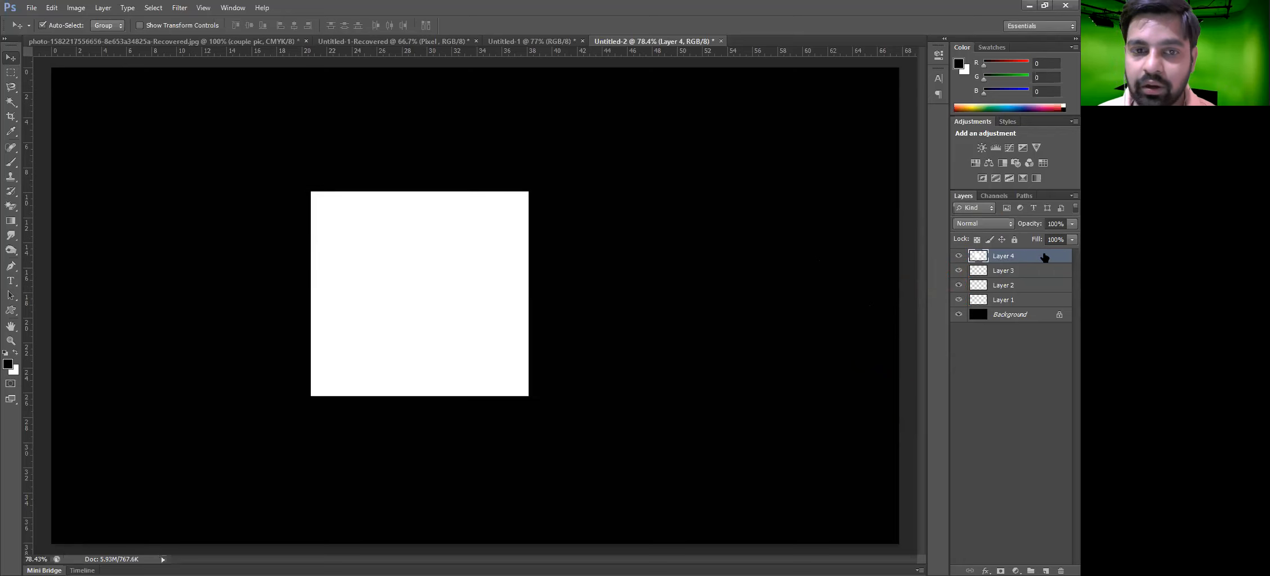
left_click_drag(448, 275, 528, 276)
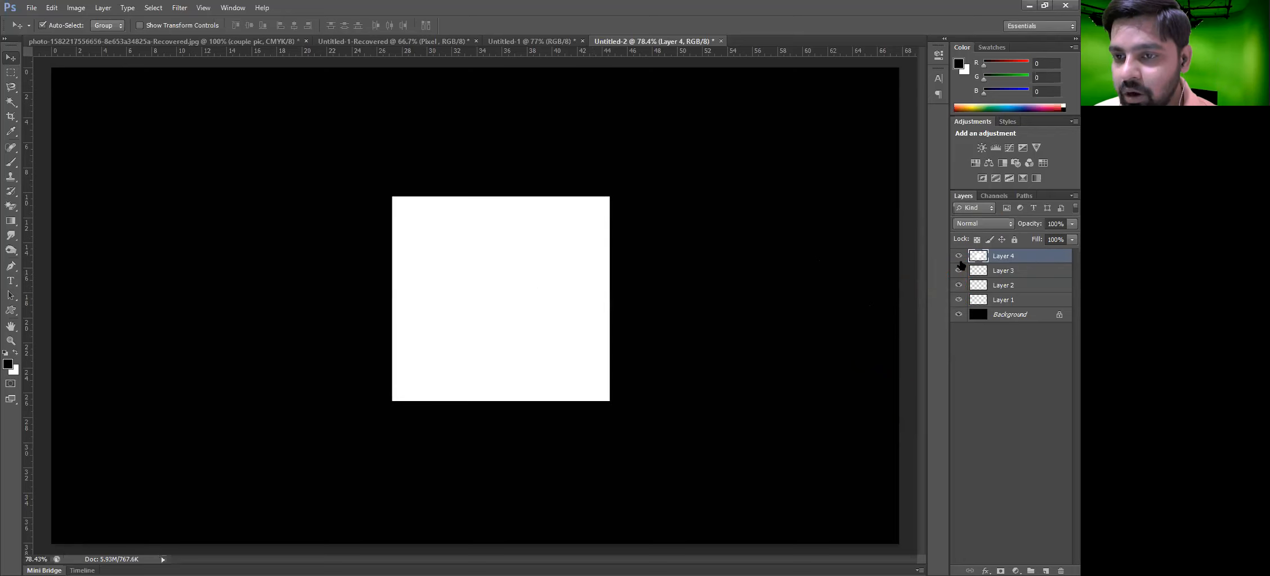
Toggle Layer 4's visibility off and on several times
left_click(958, 257)
left_click(959, 257)
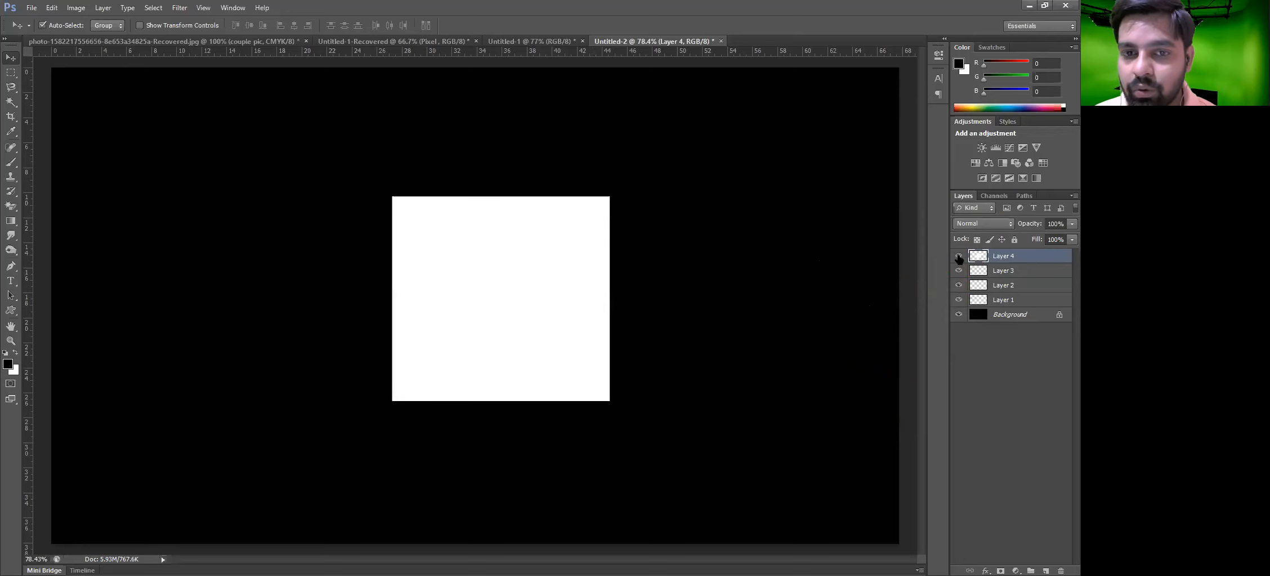
left_click(958, 258)
left_click(959, 257)
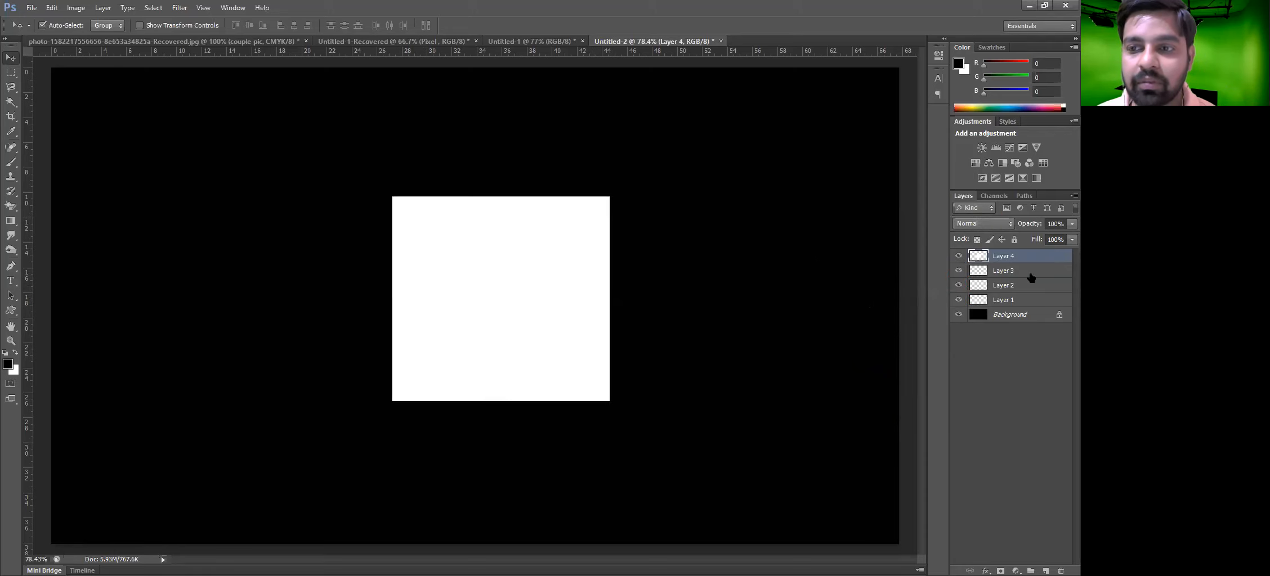
left_click(959, 257)
left_click(958, 257)
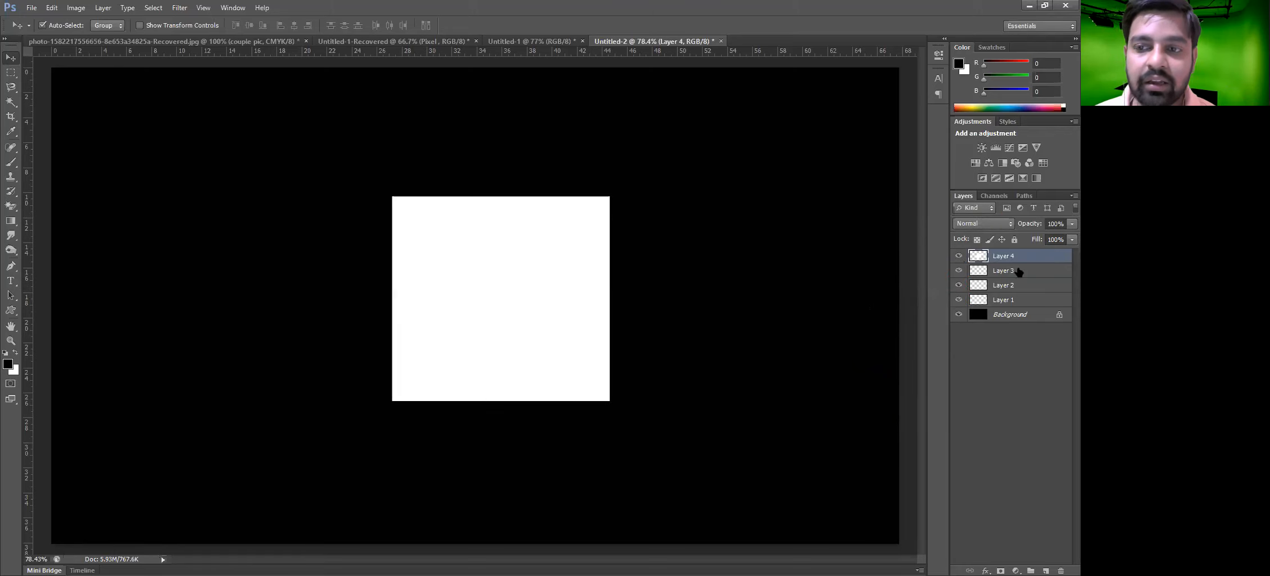
Hide Layer 4 with the Hide Layers command, then make it visible again
left_click(110, 6)
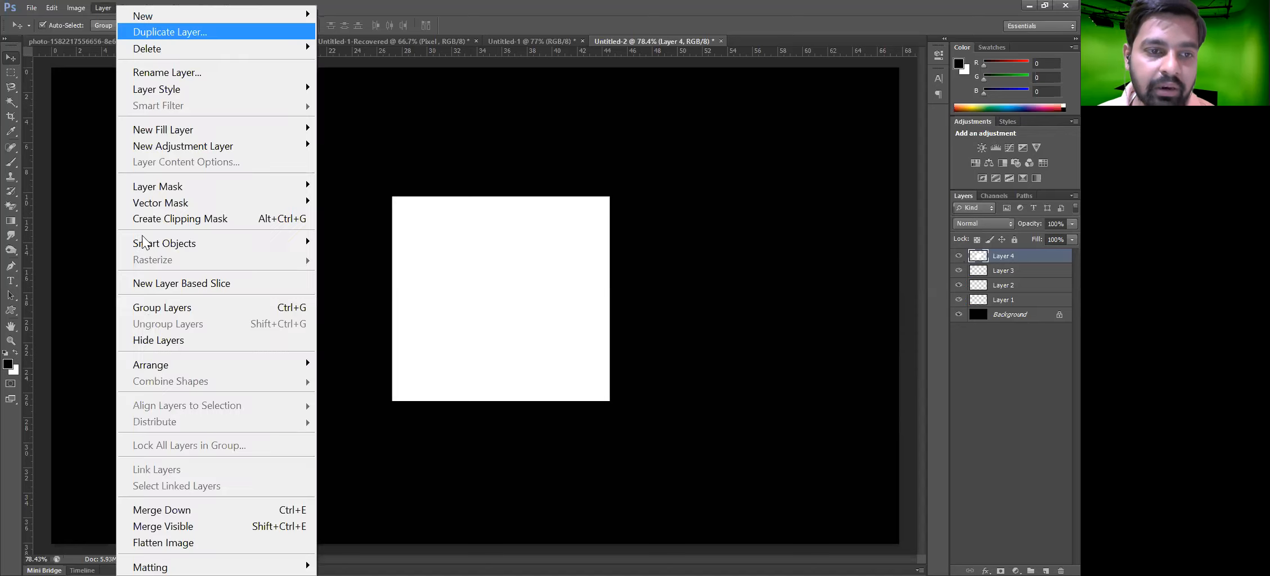
left_click(185, 341)
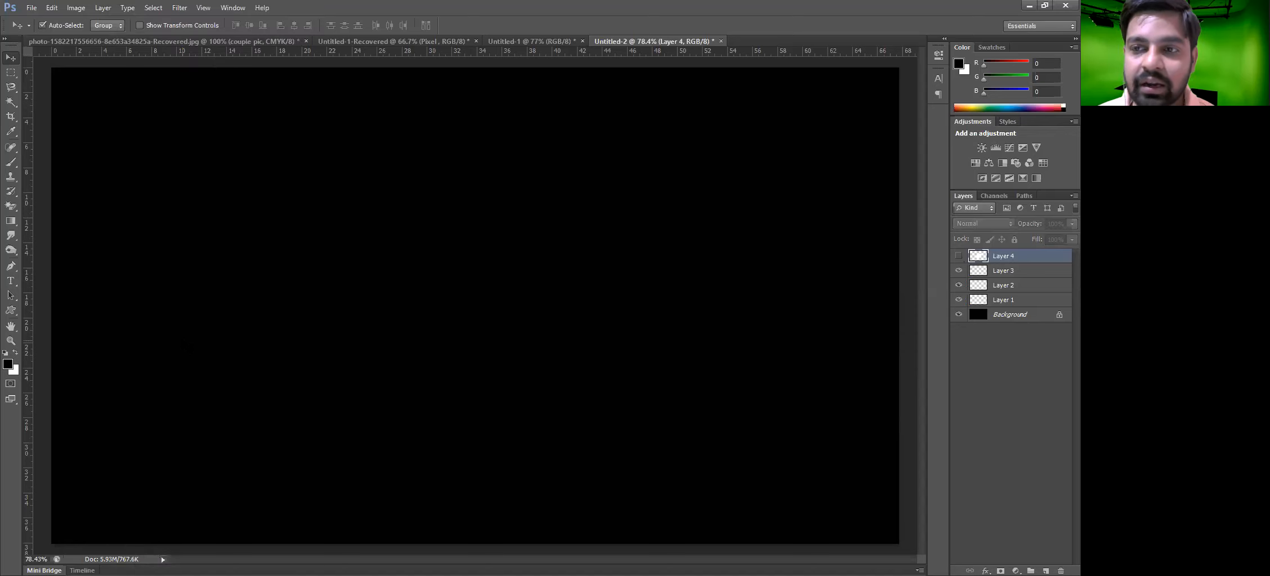
left_click(959, 257)
left_click(960, 257)
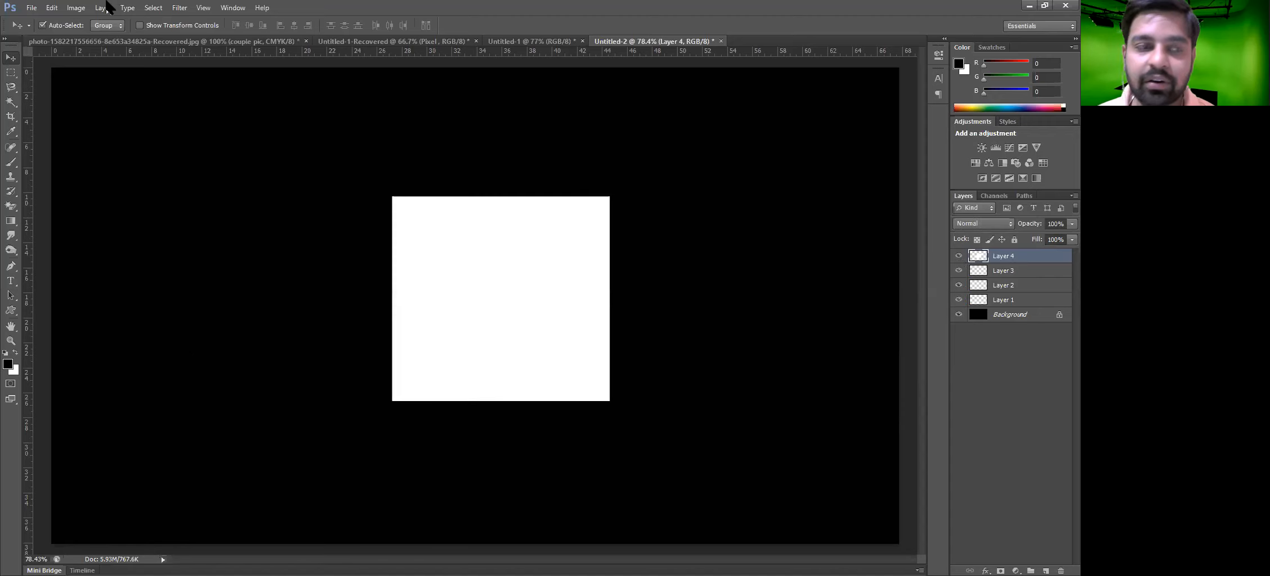
left_click(103, 8)
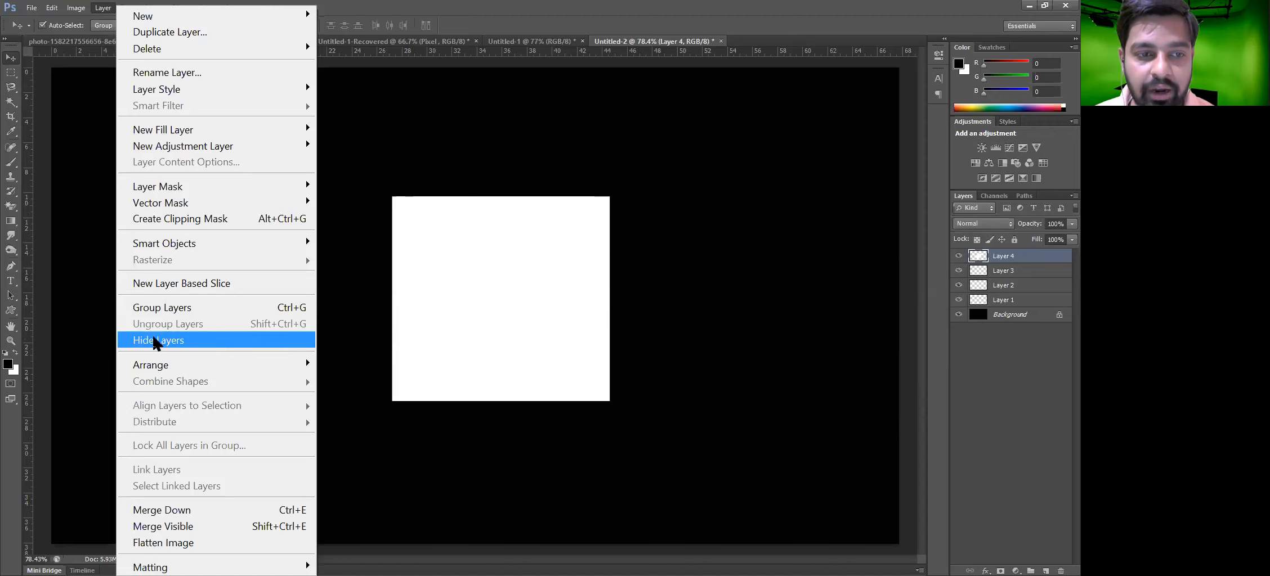
left_click(514, 326)
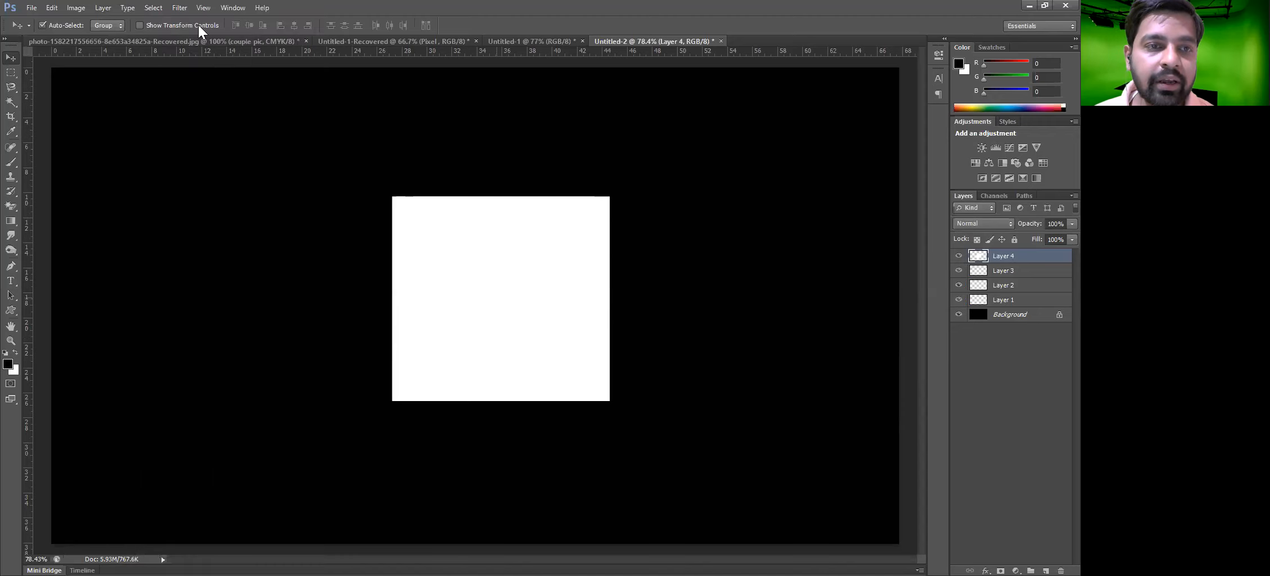
left_click(107, 7)
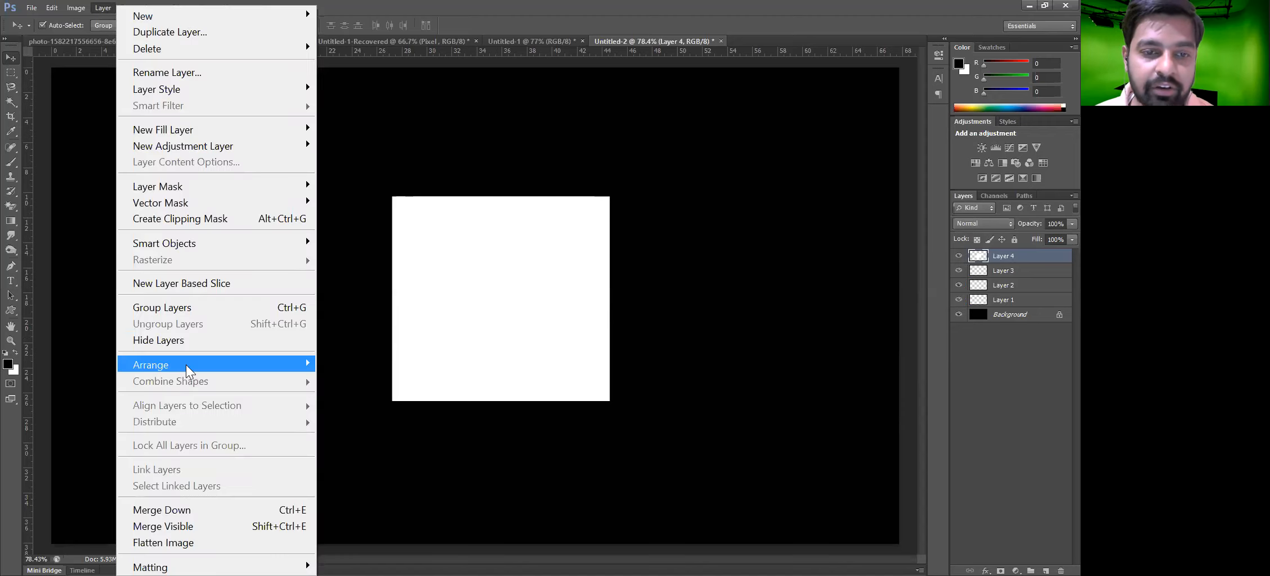
mouse_move(186, 366)
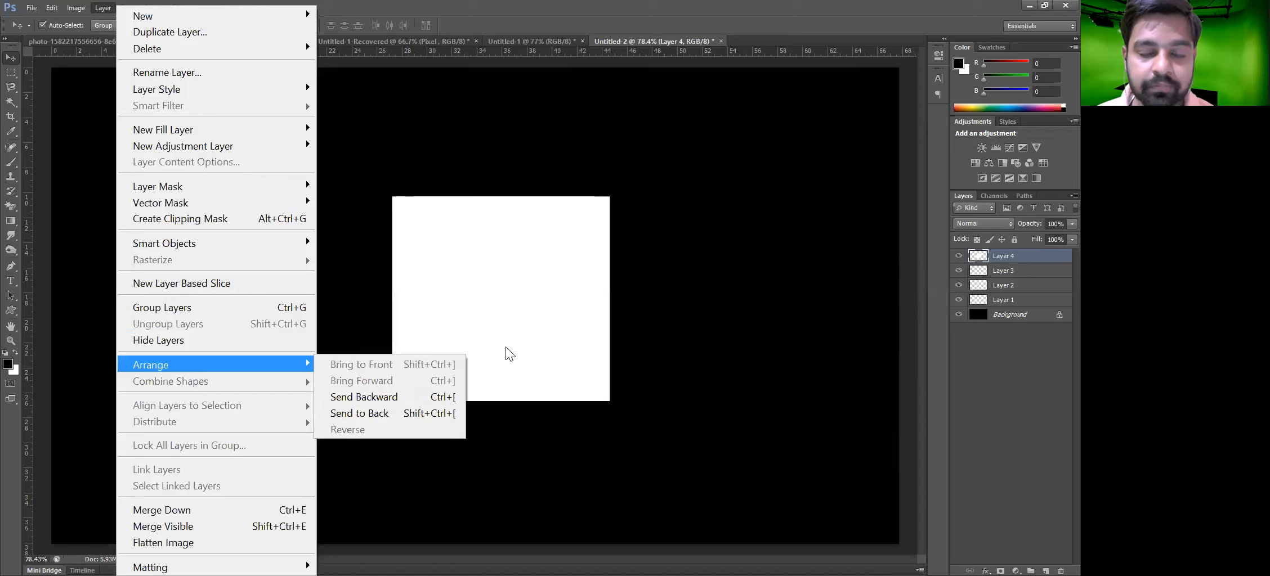
left_click(512, 297)
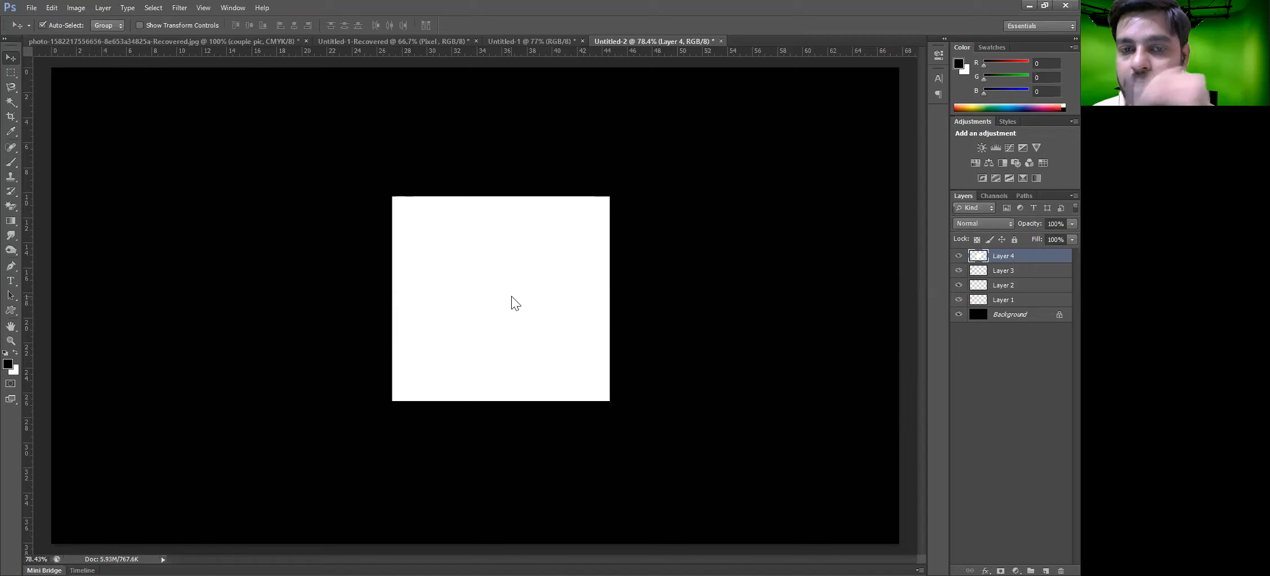
Move the white square to the upper left and duplicate it three times, placing the copies across the canvas
left_click_drag(510, 298, 235, 284)
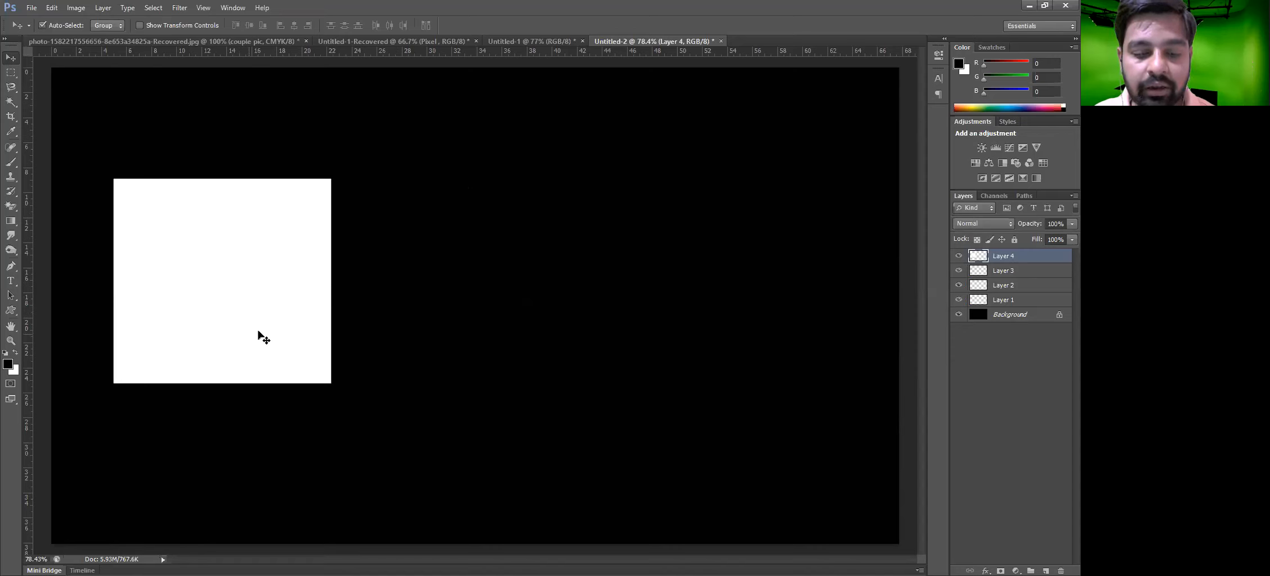
left_click_drag(283, 358, 642, 424)
left_click_drag(630, 410, 793, 448)
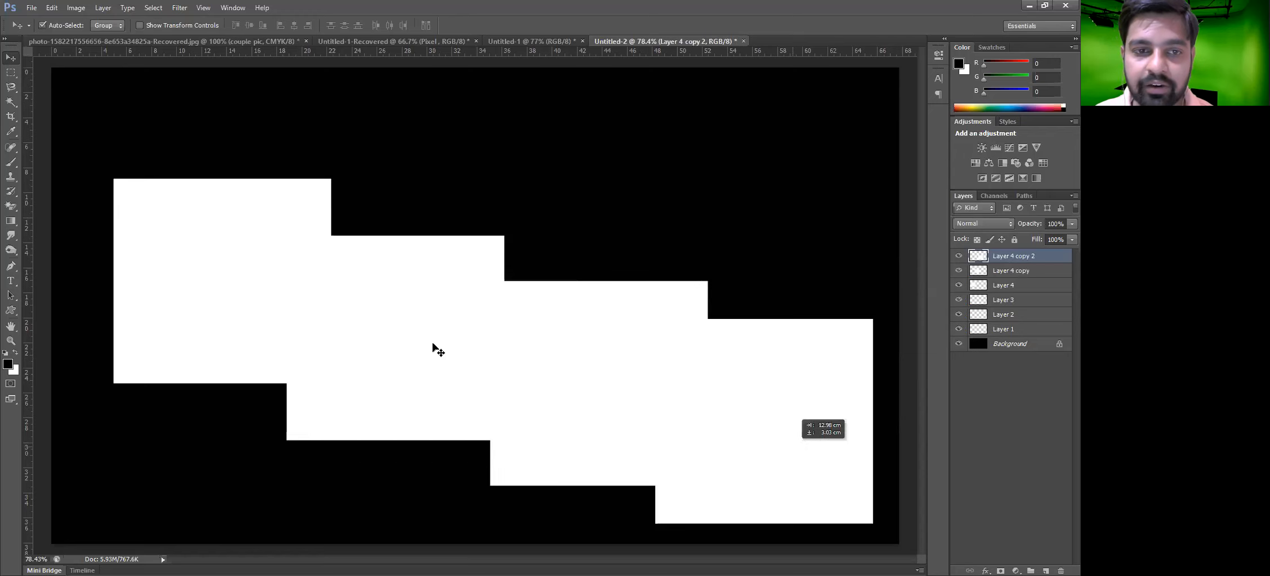
left_click_drag(433, 343, 392, 286)
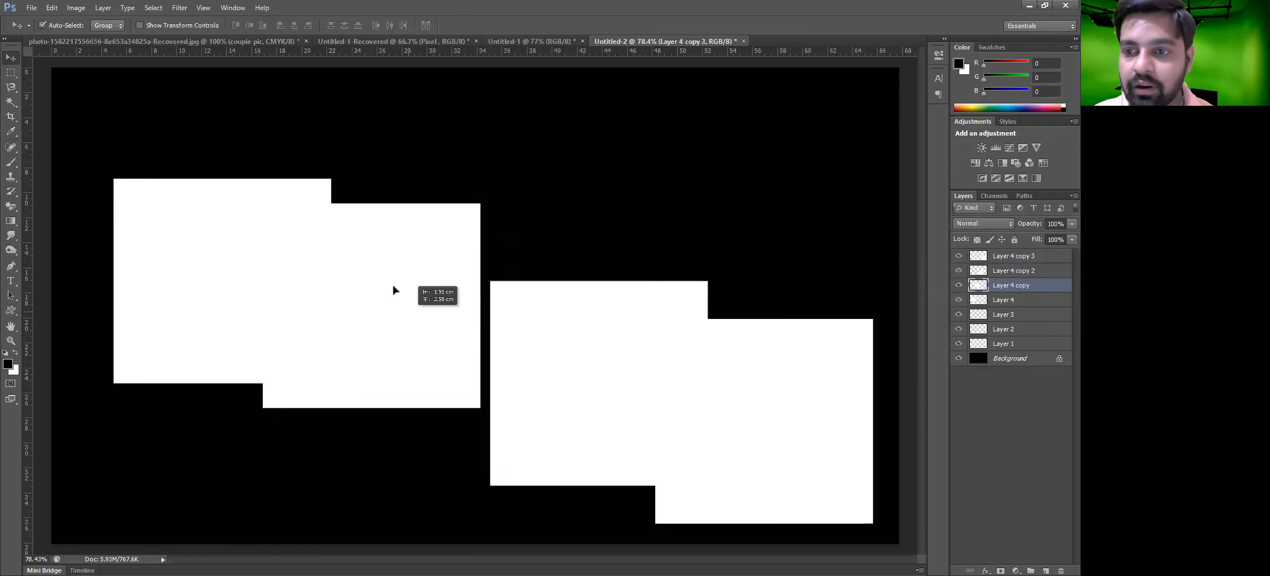
left_click_drag(356, 257, 327, 245)
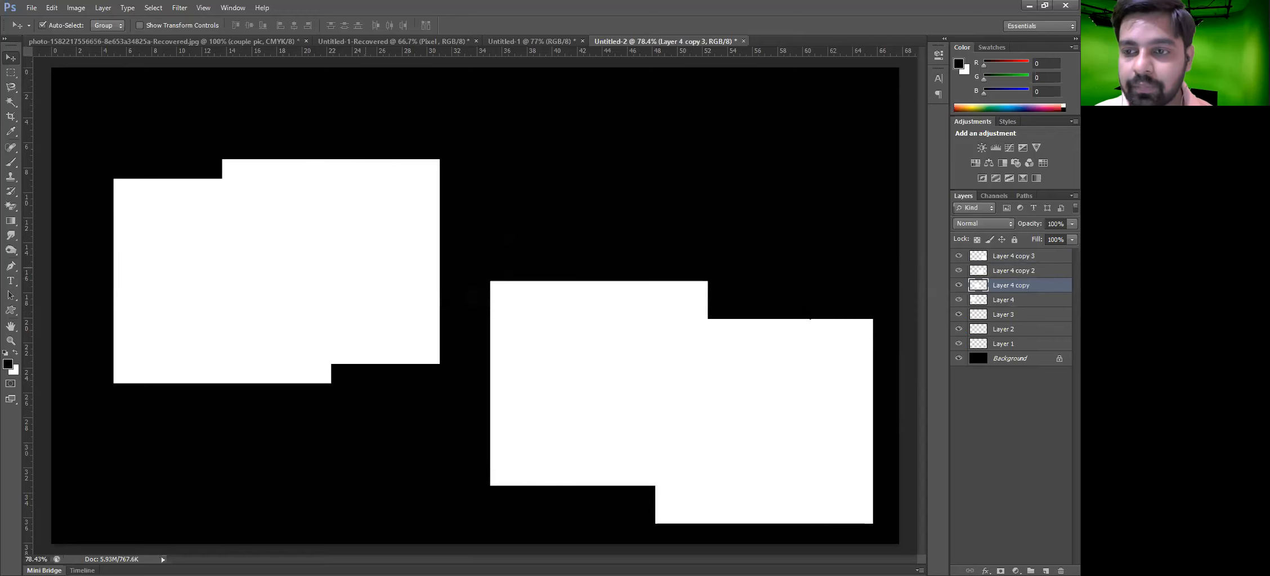
Load Layer 4 copy's square as a selection, fill it with red, and deselect
left_click(977, 286)
left_click(977, 285, "ctrl")
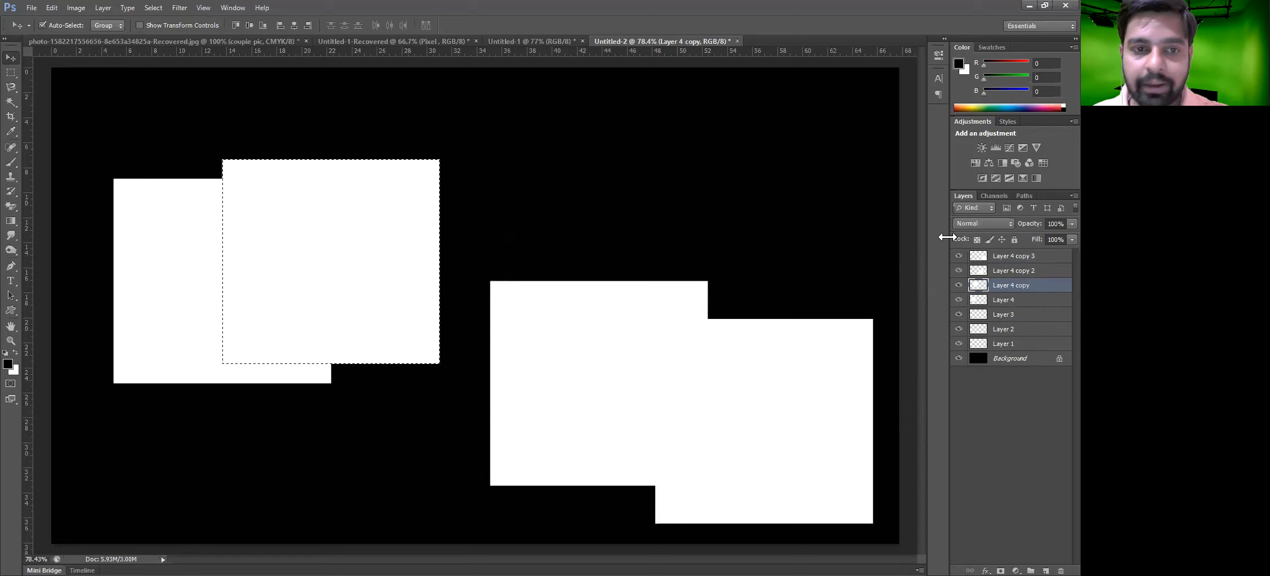
key("alt+BackSpace")
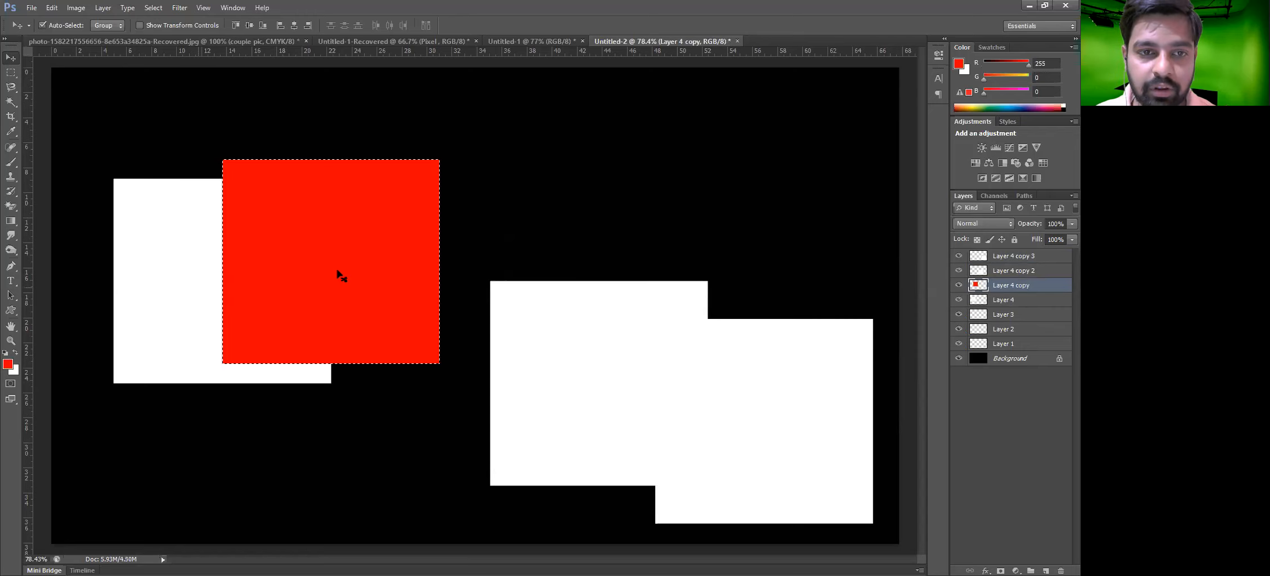
left_click_drag(339, 259, 340, 260)
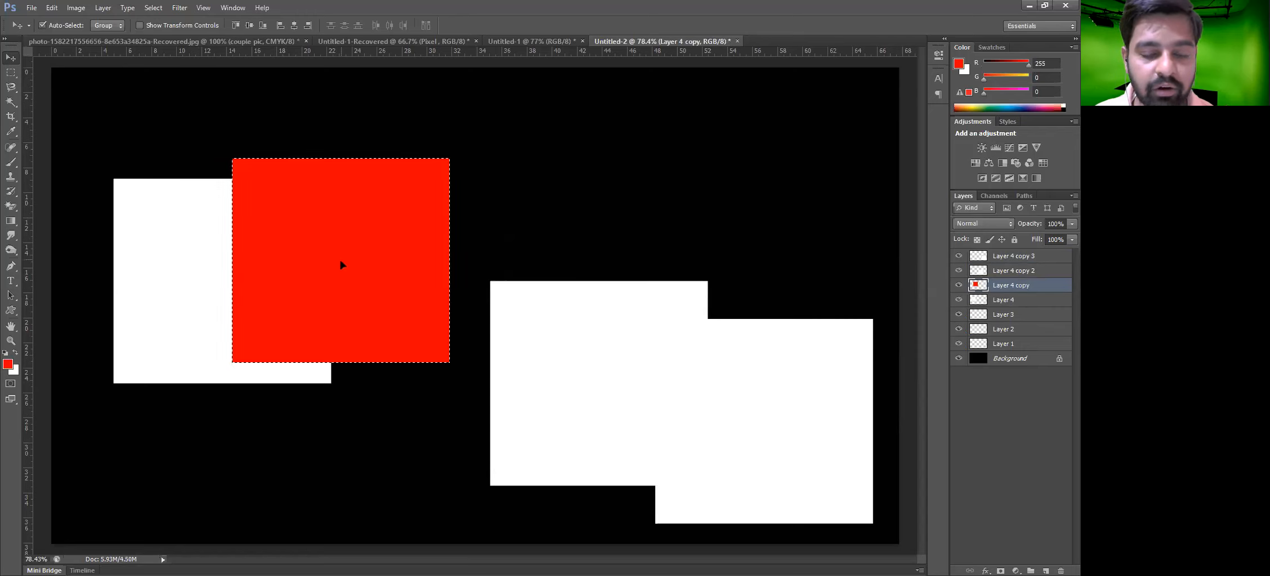
key("ctrl+d")
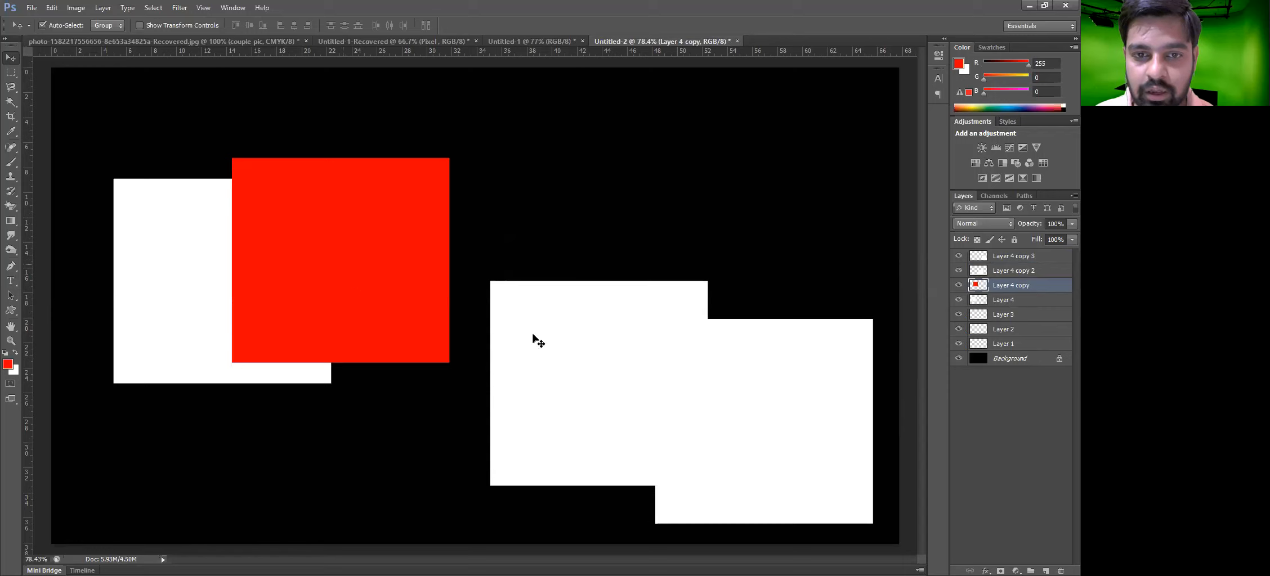
Reposition Layer 4 copy 2's white square so it overlaps the lower right of the red square
left_click_drag(516, 368, 527, 363)
left_click_drag(543, 324, 415, 247)
mouse_move(426, 319)
left_mouse_down()
mouse_move(371, 310)
mouse_move(408, 317)
left_mouse_up()
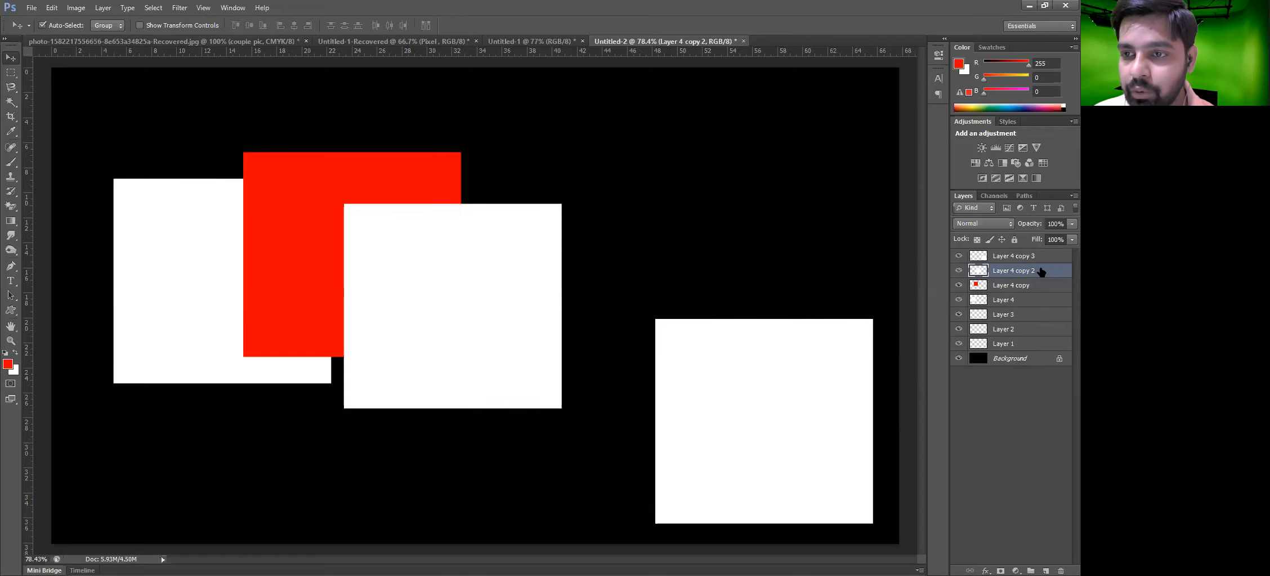
left_click_drag(476, 274, 485, 286)
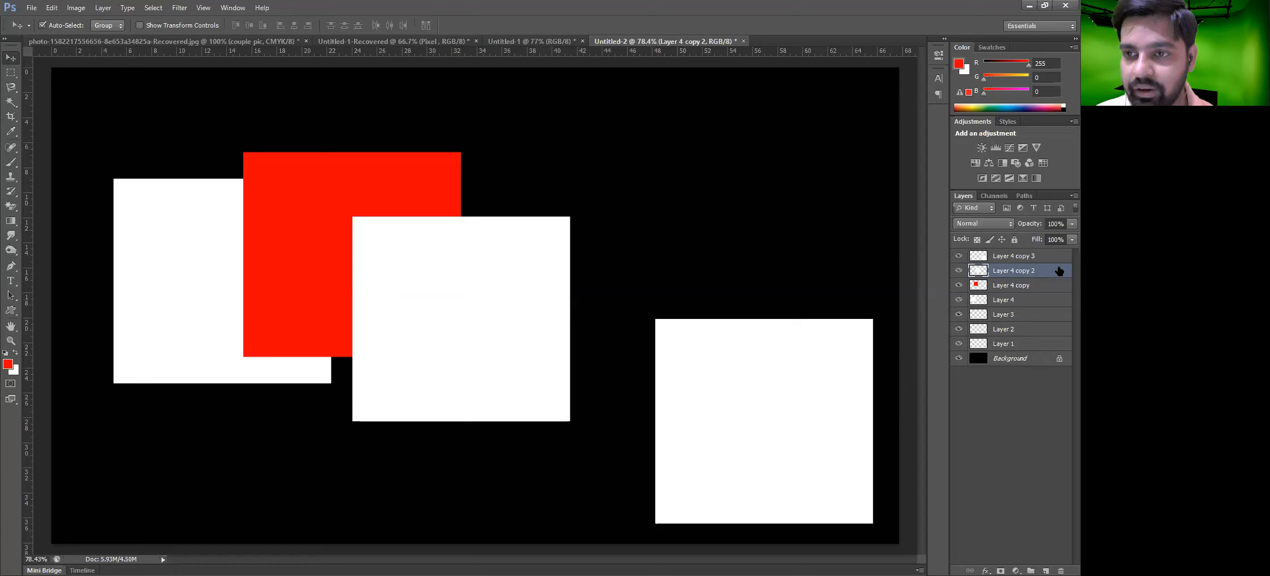
Select Layer 4 copy 2's square, fill it with green 00ff0c, and deselect
left_click(979, 273, "ctrl")
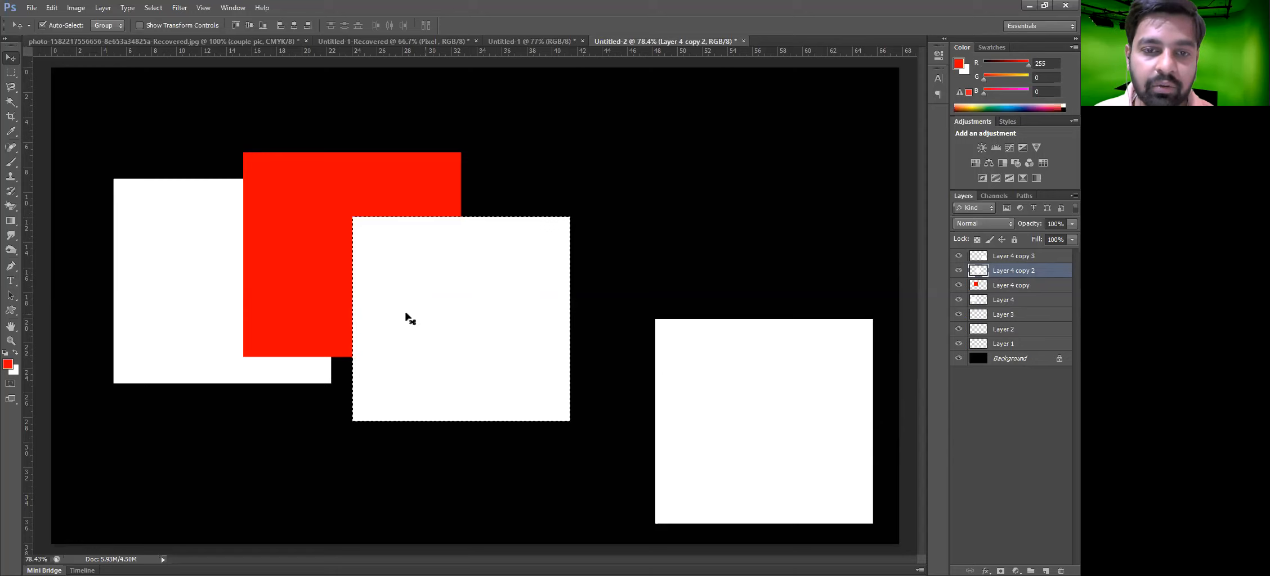
left_click(7, 365)
left_click(838, 308)
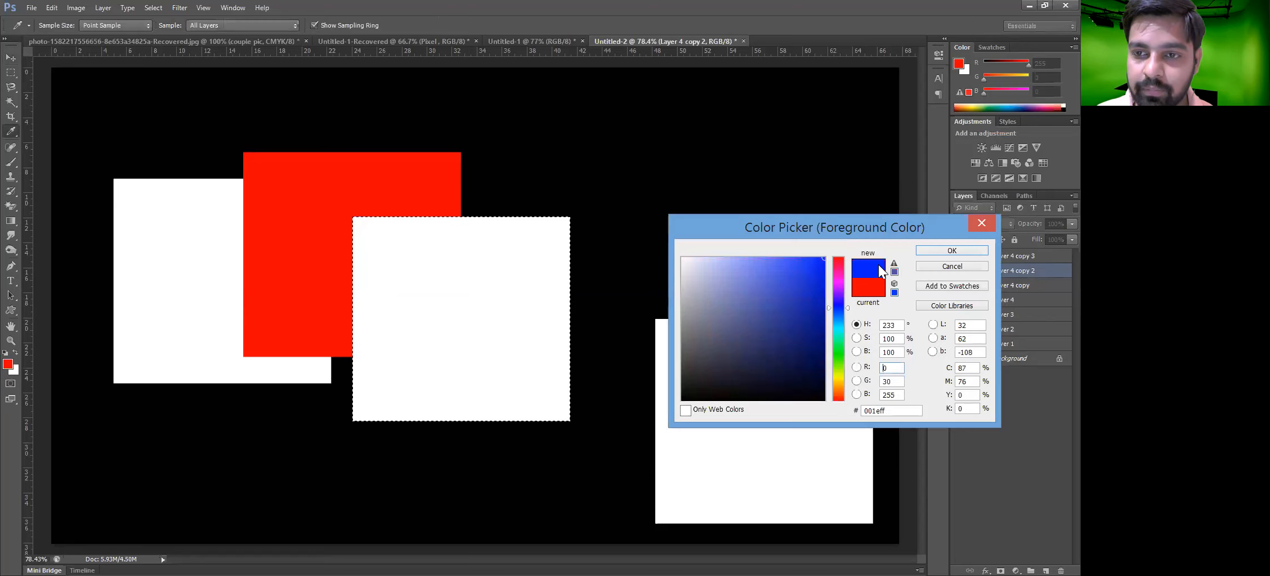
left_click(839, 352)
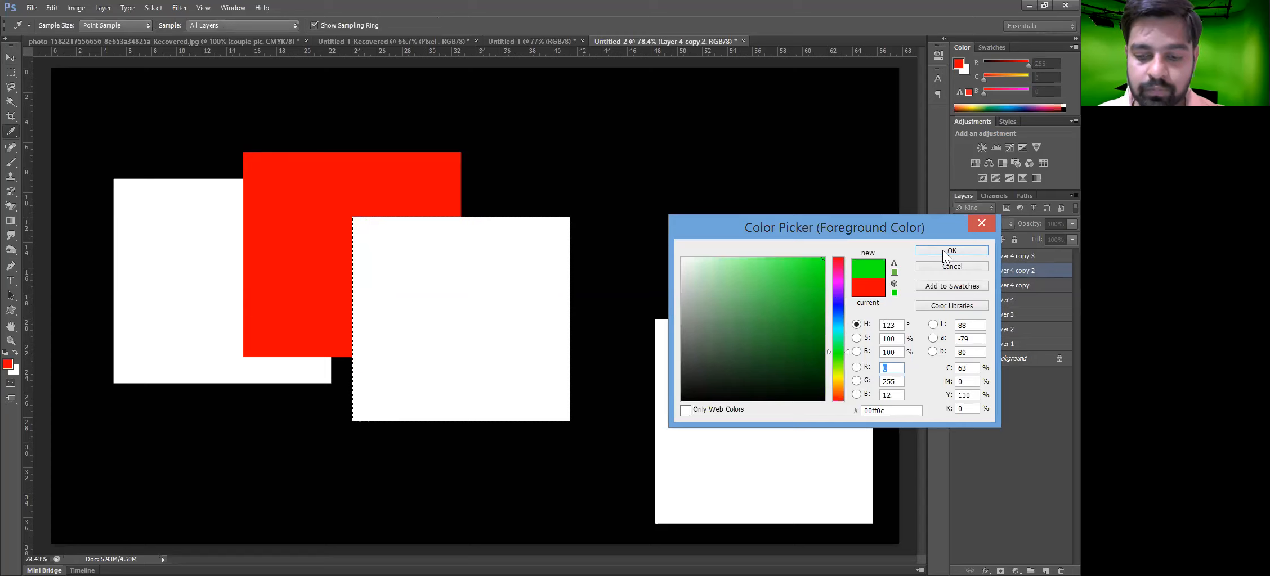
left_click(951, 251)
key("alt+BackSpace")
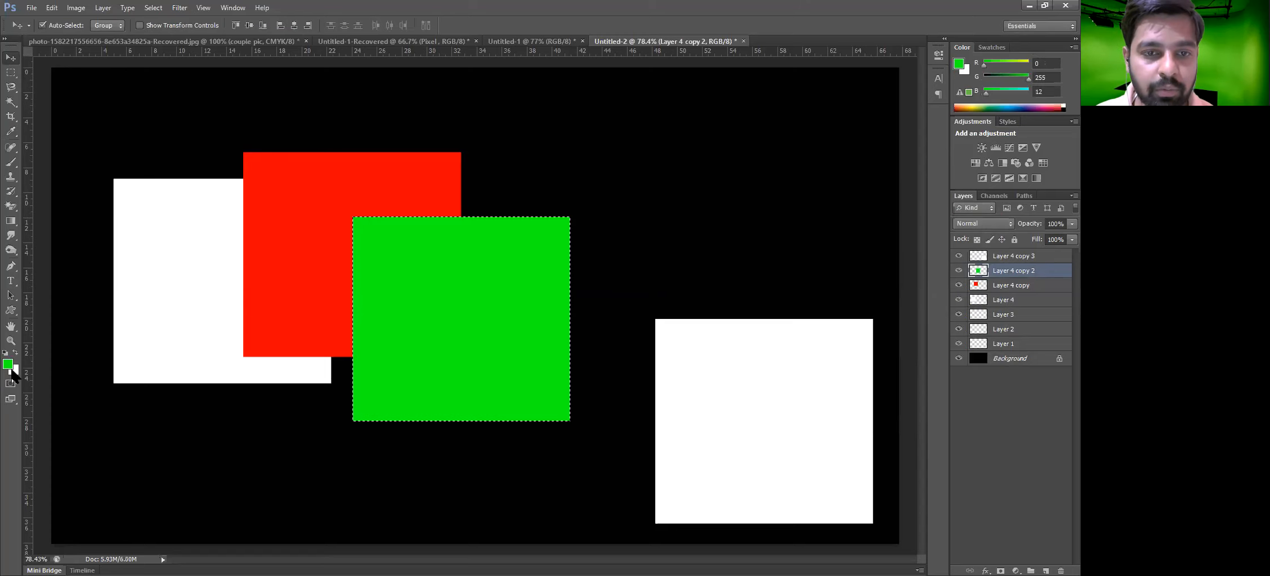
key("ctrl+d")
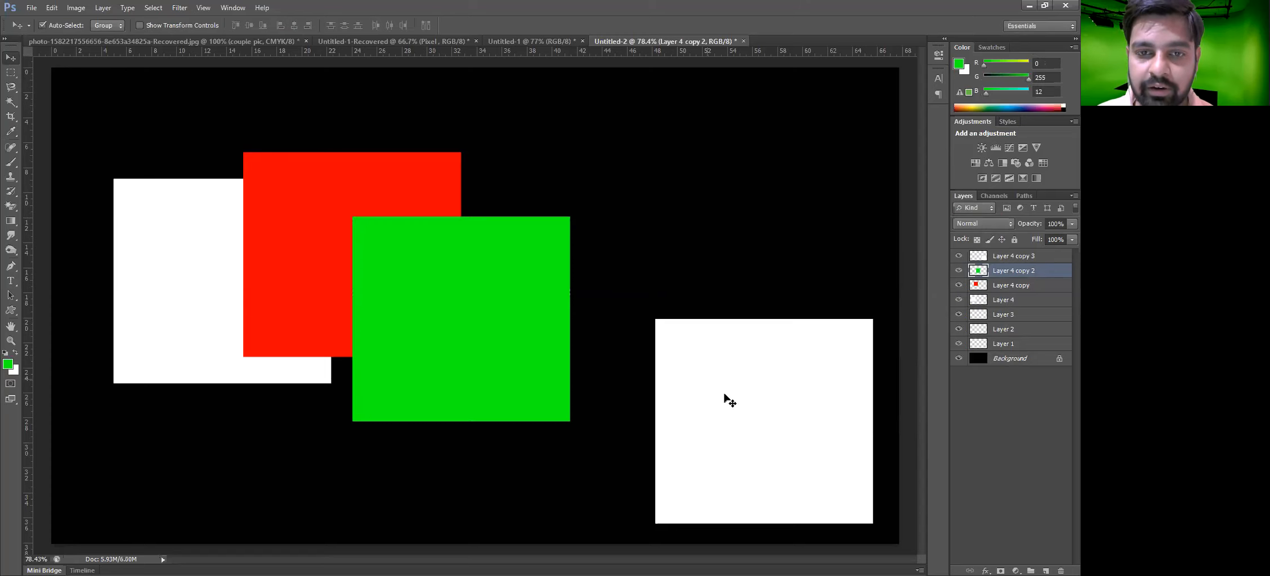
Move the last white square beside the green one, fill it with cyan 00f0ff, and deselect
left_click_drag(726, 399, 556, 334)
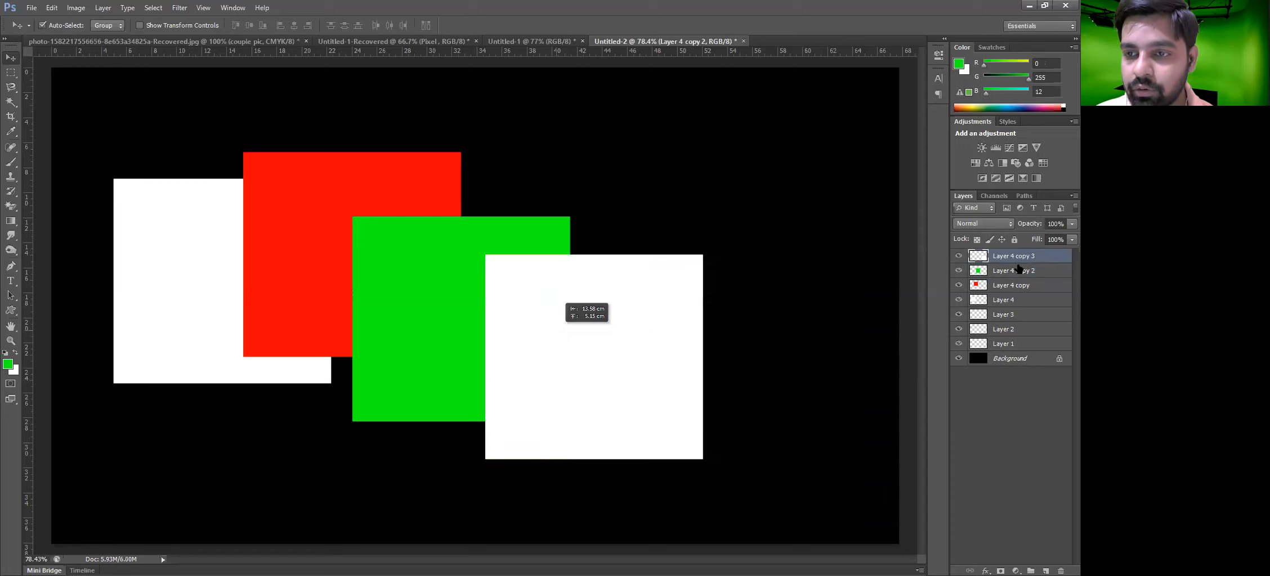
key("ctrl+shift+d")
left_click(4, 367)
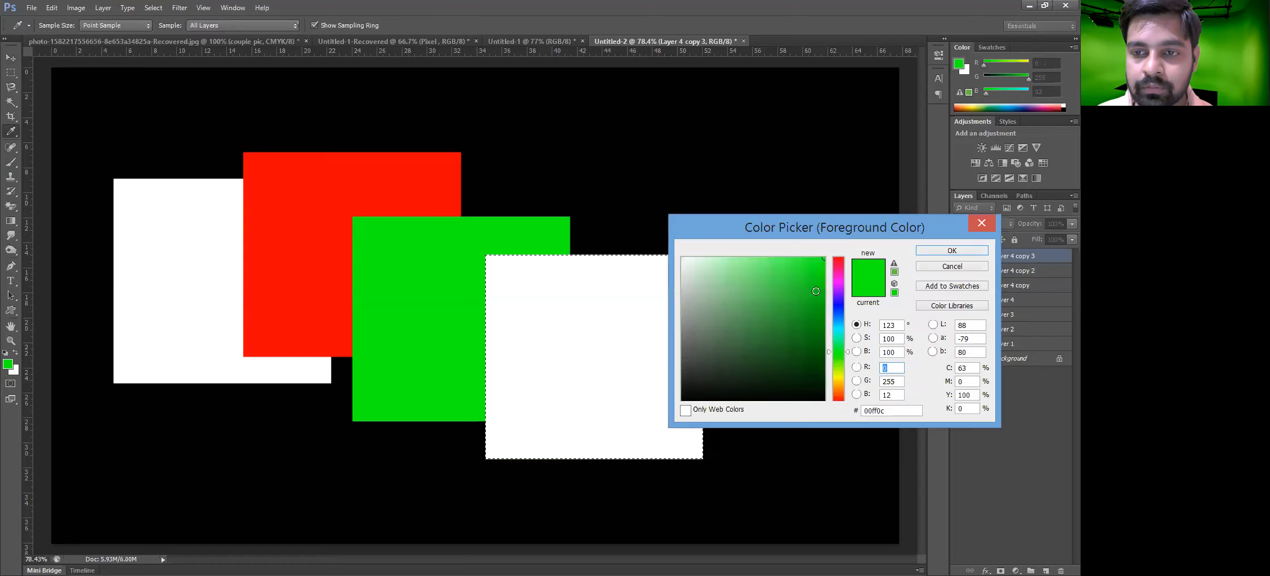
left_click(838, 327)
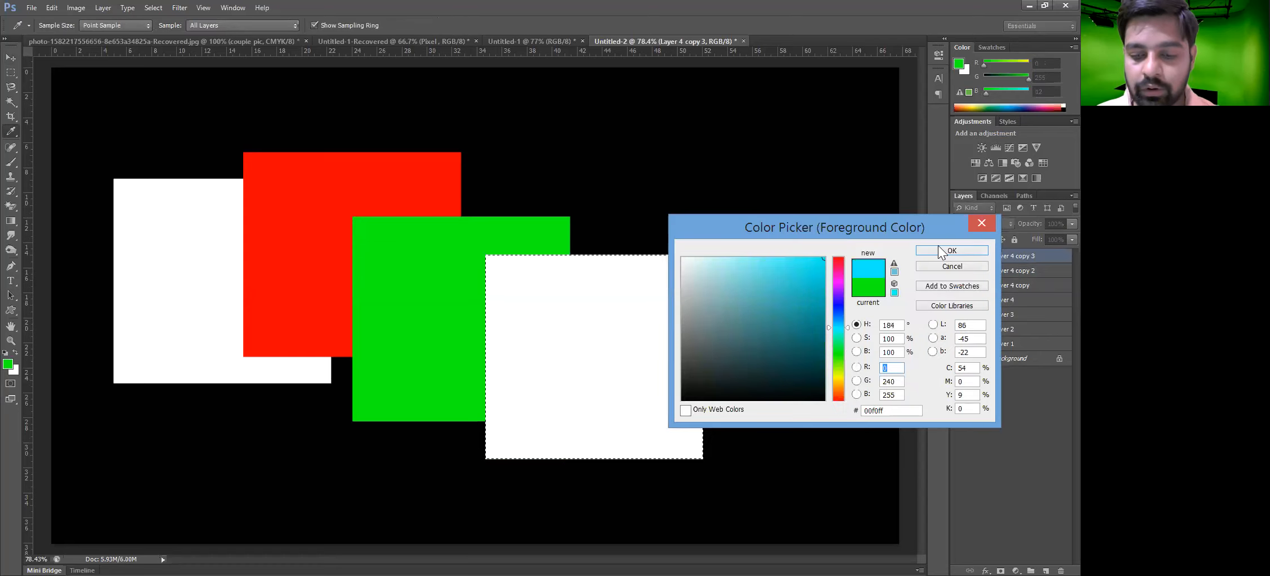
left_click(951, 250)
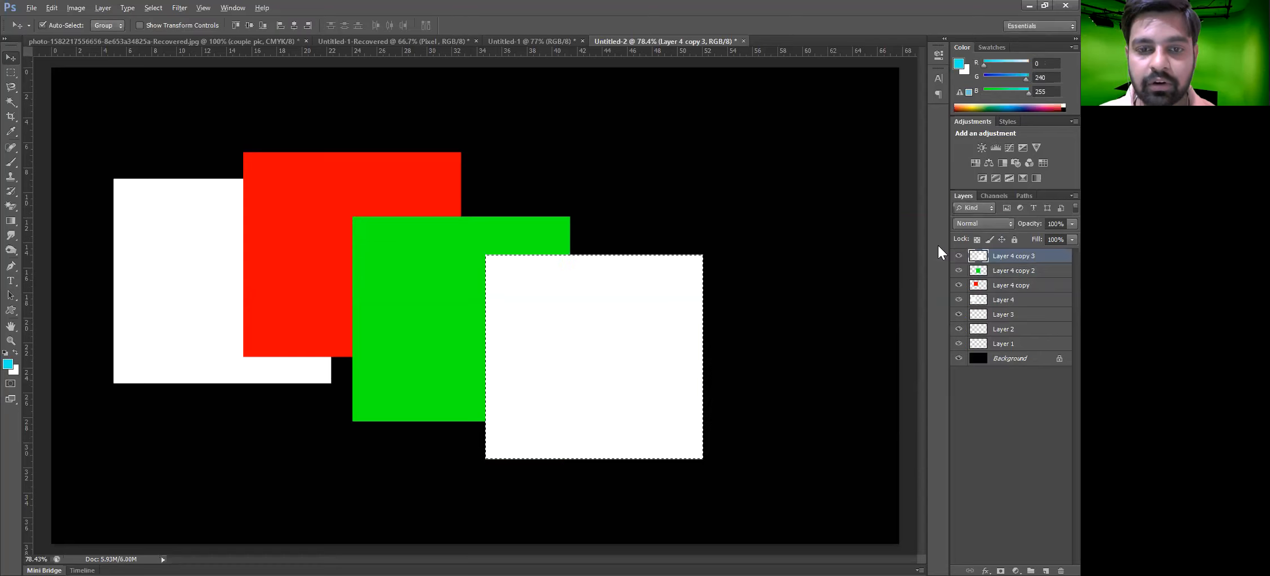
key("alt+BackSpace")
key("ctrl+d")
Arrange the white, red, green and cyan squares in a diagonal cascade across the canvas
left_click_drag(560, 356, 487, 330)
left_click_drag(421, 349, 507, 324)
left_click_drag(369, 278, 436, 267)
left_click_drag(270, 279, 339, 207)
left_click_drag(135, 93, 750, 433)
left_click_drag(681, 408, 689, 448)
left_click(770, 223)
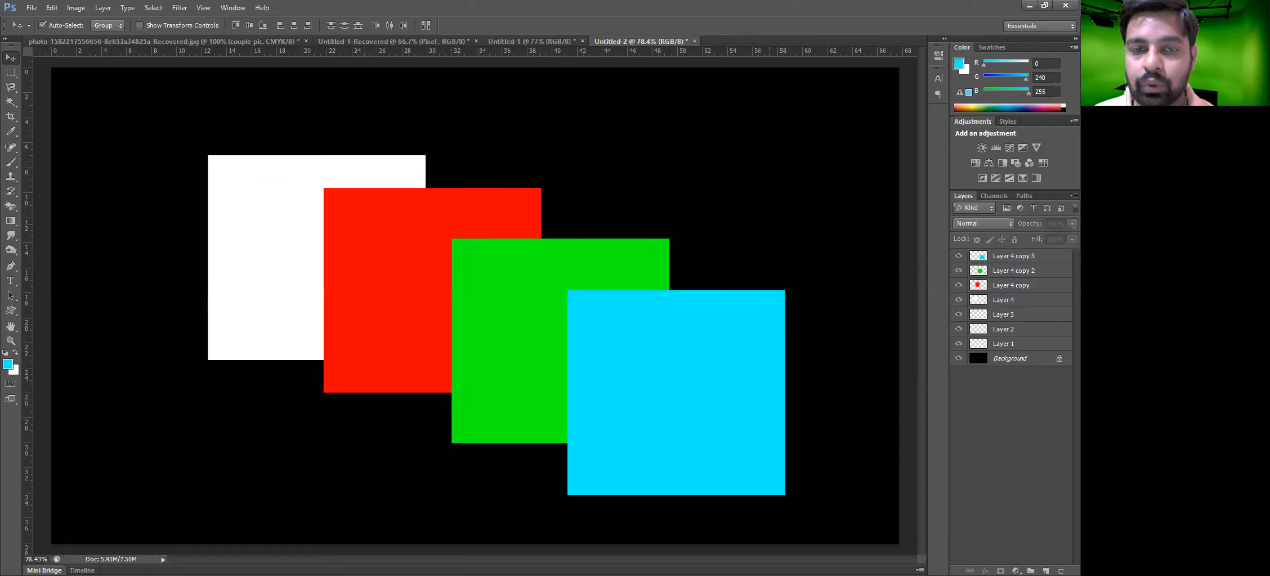
Move the red, green and cyan squares closer together into a tighter overlapping cascade
left_click(328, 262)
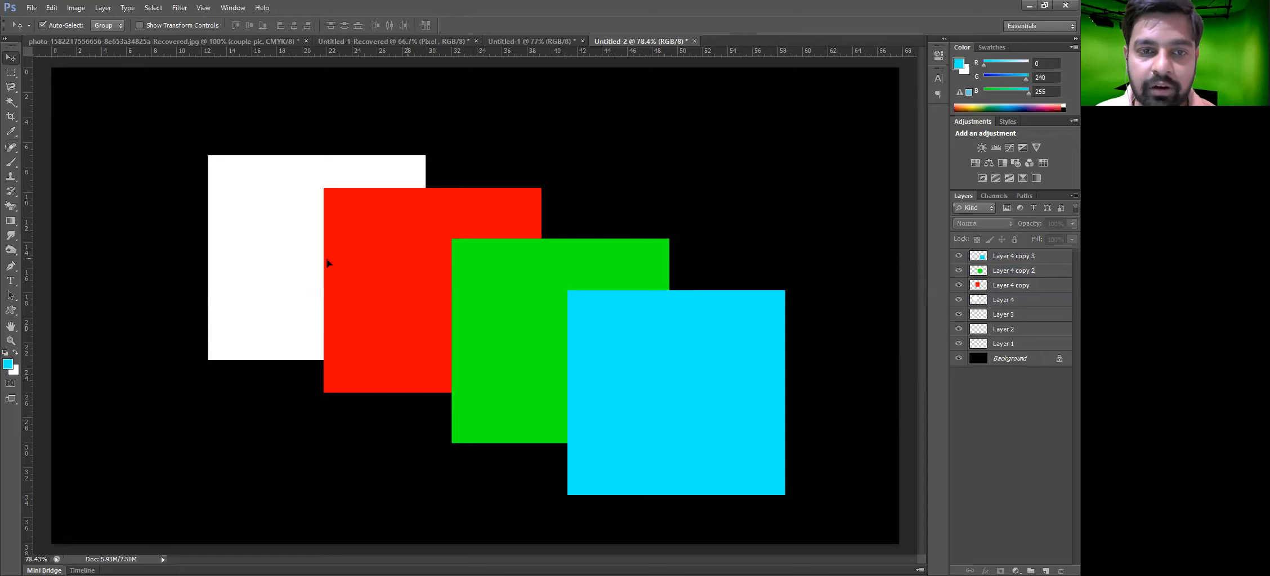
left_click_drag(496, 317, 421, 316)
left_click_drag(538, 319, 421, 316)
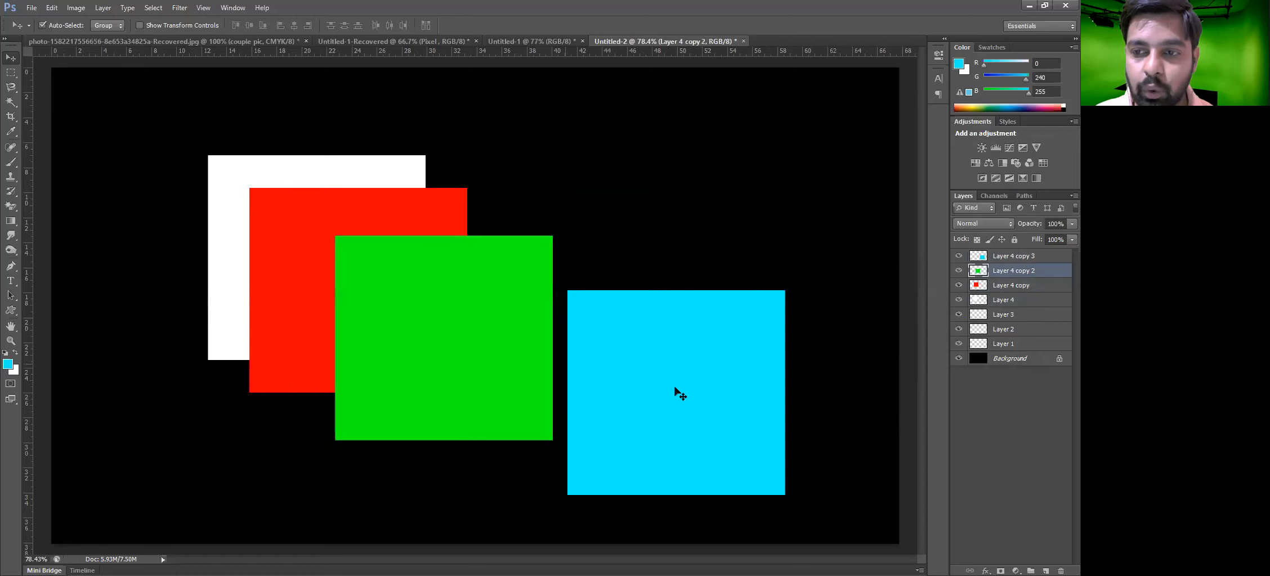
left_click_drag(583, 383, 426, 372)
left_click_drag(542, 377, 500, 403)
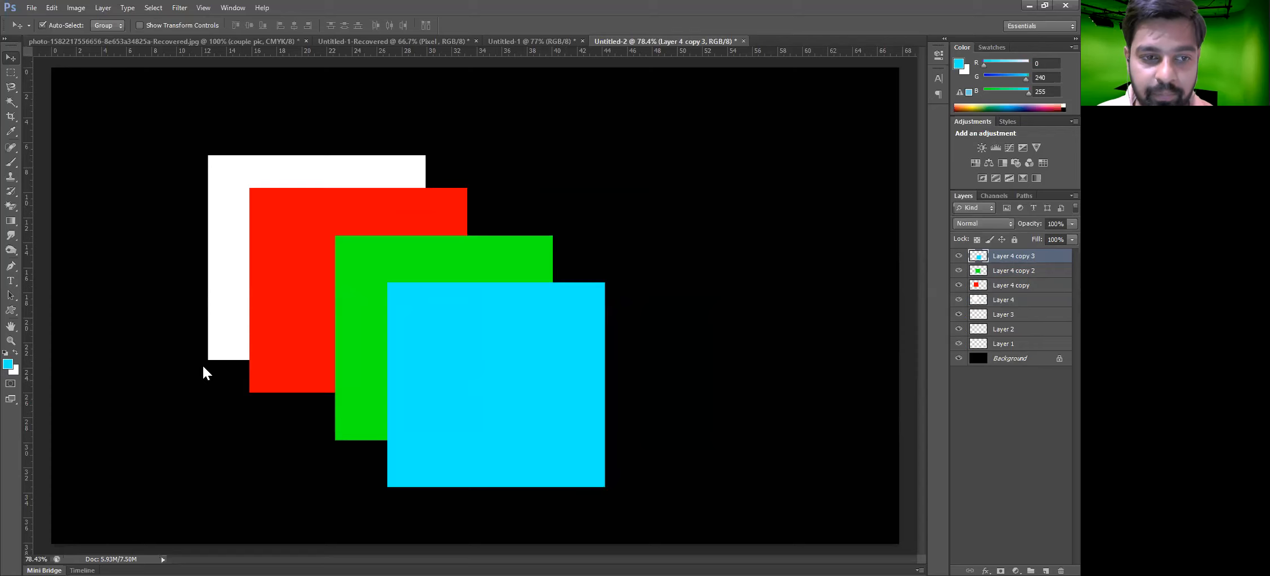
Send the cyan square's layer backward behind the green square and move it lower left
key("alt+l")
mouse_move(214, 365)
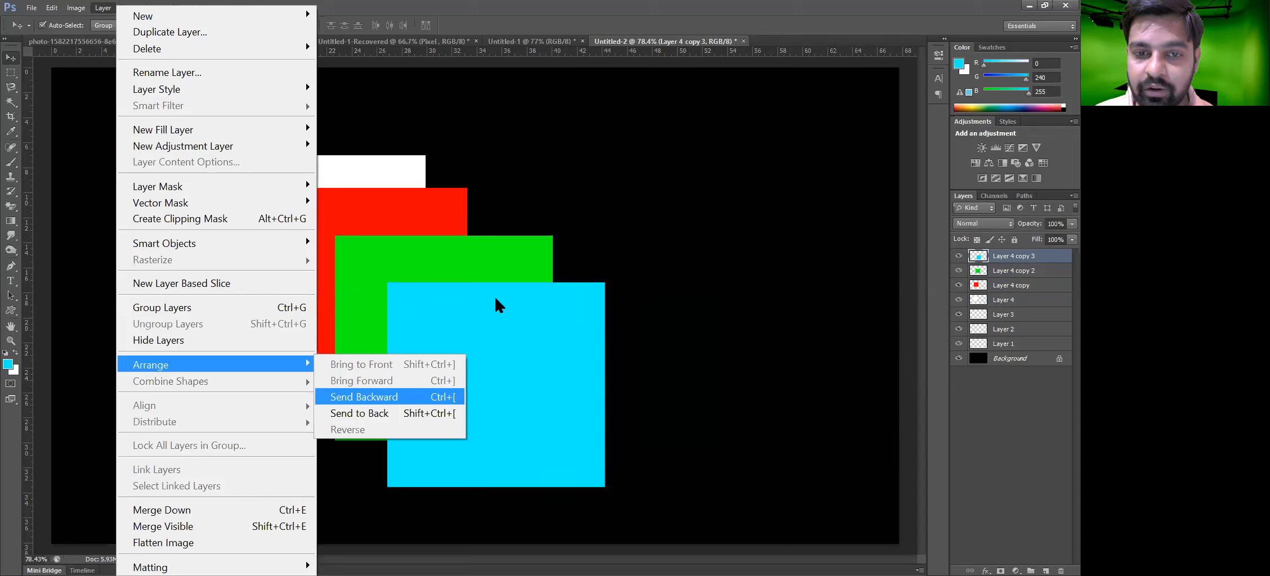
left_click(451, 398)
left_click_drag(565, 426, 473, 425)
left_click_drag(314, 433, 314, 454)
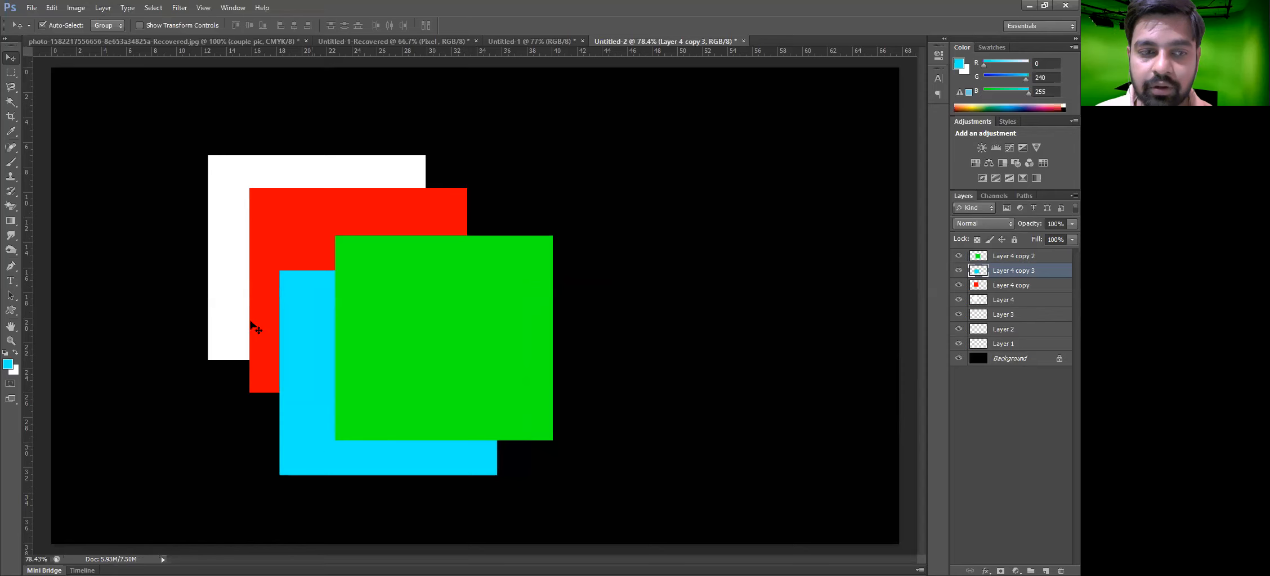
Send the cyan layer backward again below the red square and move it up and left
left_click(103, 9)
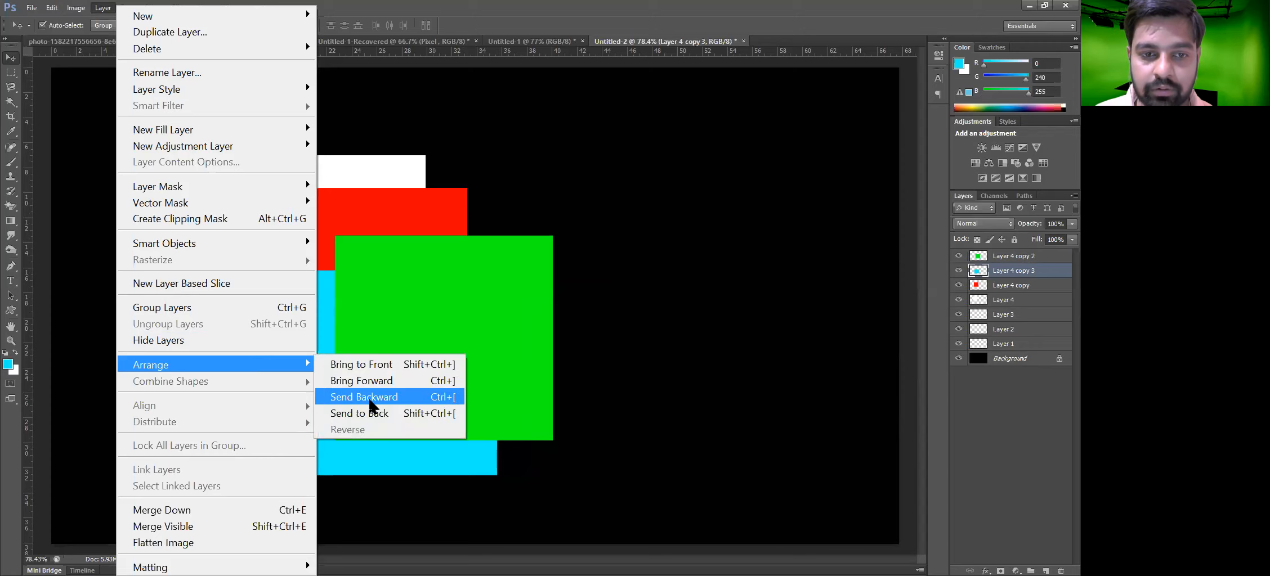
left_click(370, 404)
left_click_drag(331, 429, 274, 386)
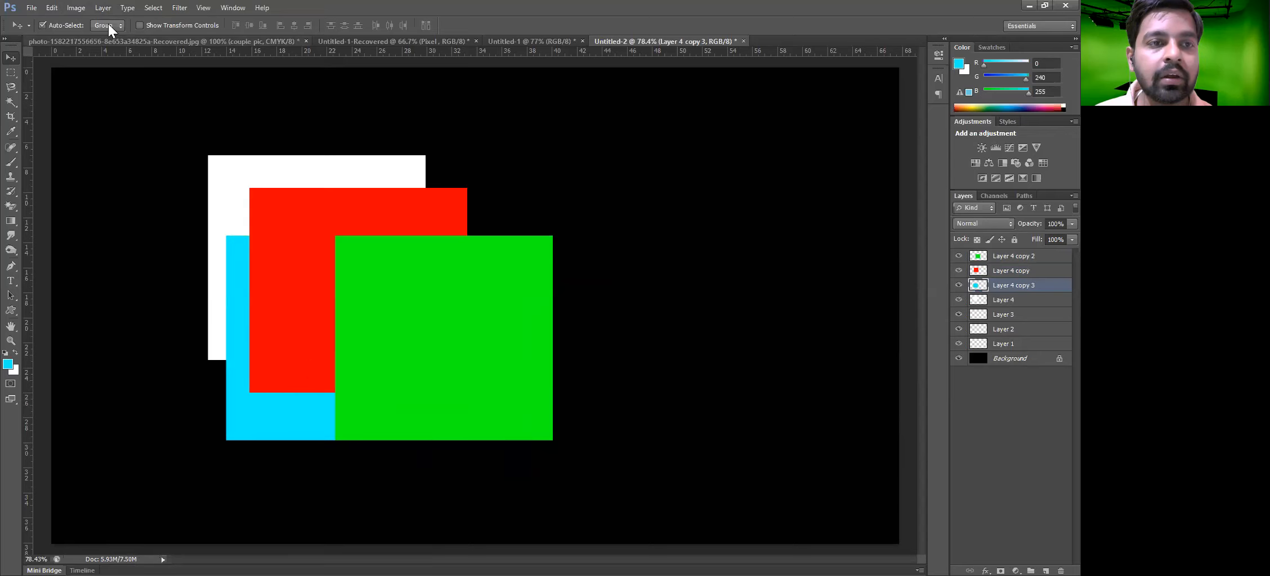
Bring the cyan square's layer forward above the red square and move it up and right
key("alt+l")
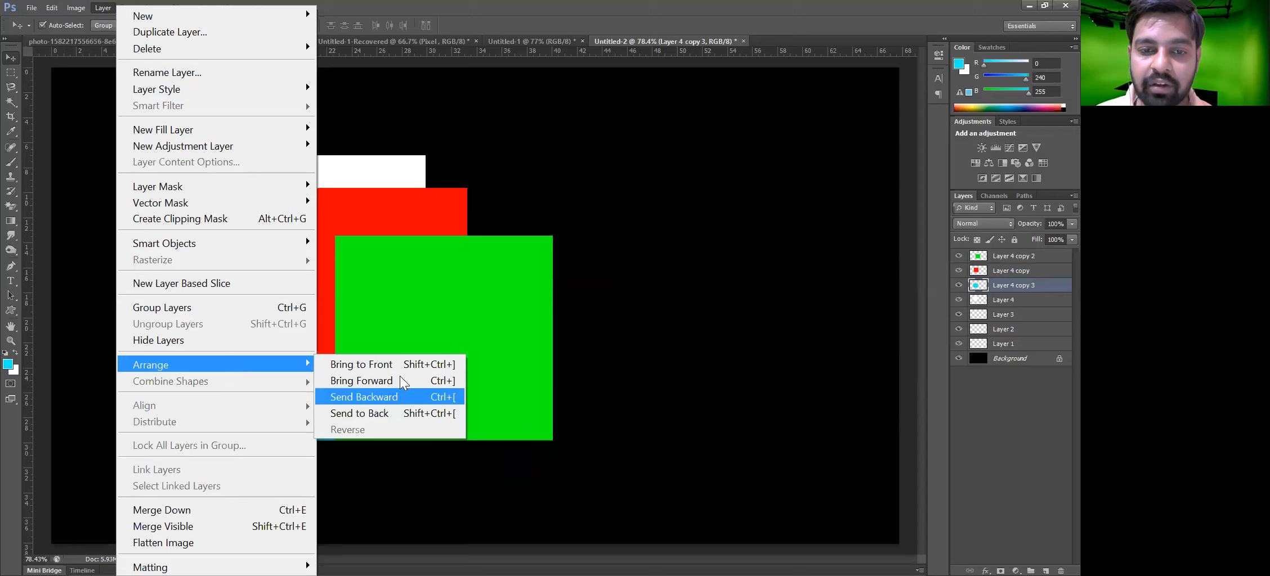
left_click(457, 383)
left_click_drag(258, 364, 301, 326)
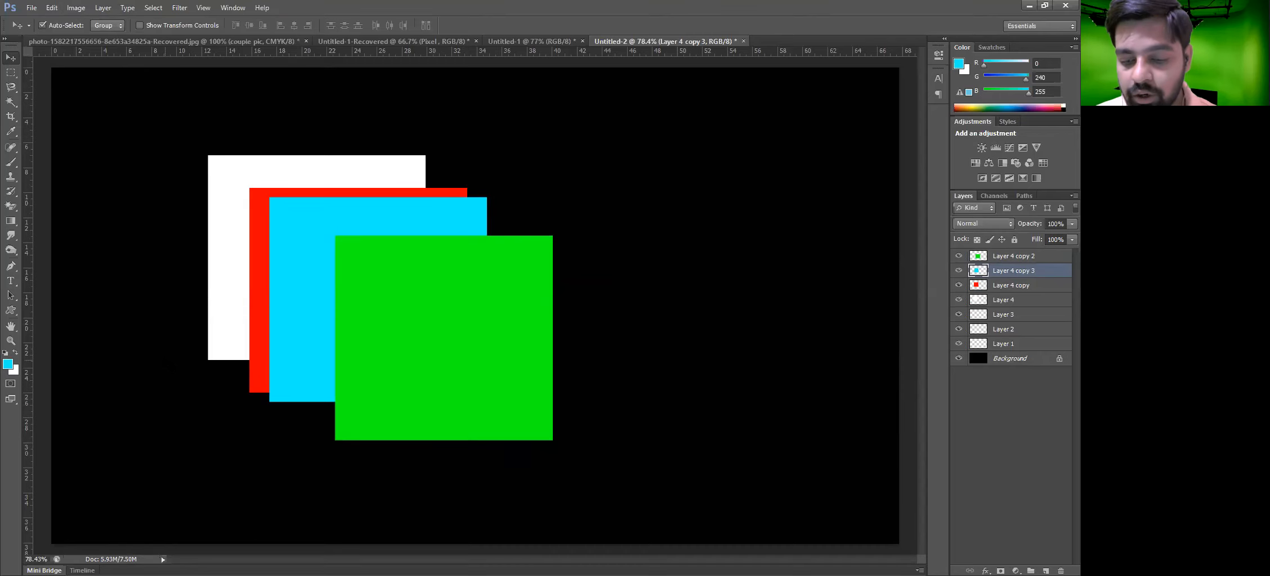
Bring the cyan layer forward to the top and move it lower right past the green square
key("ctrl+]")
left_click_drag(347, 341, 516, 409)
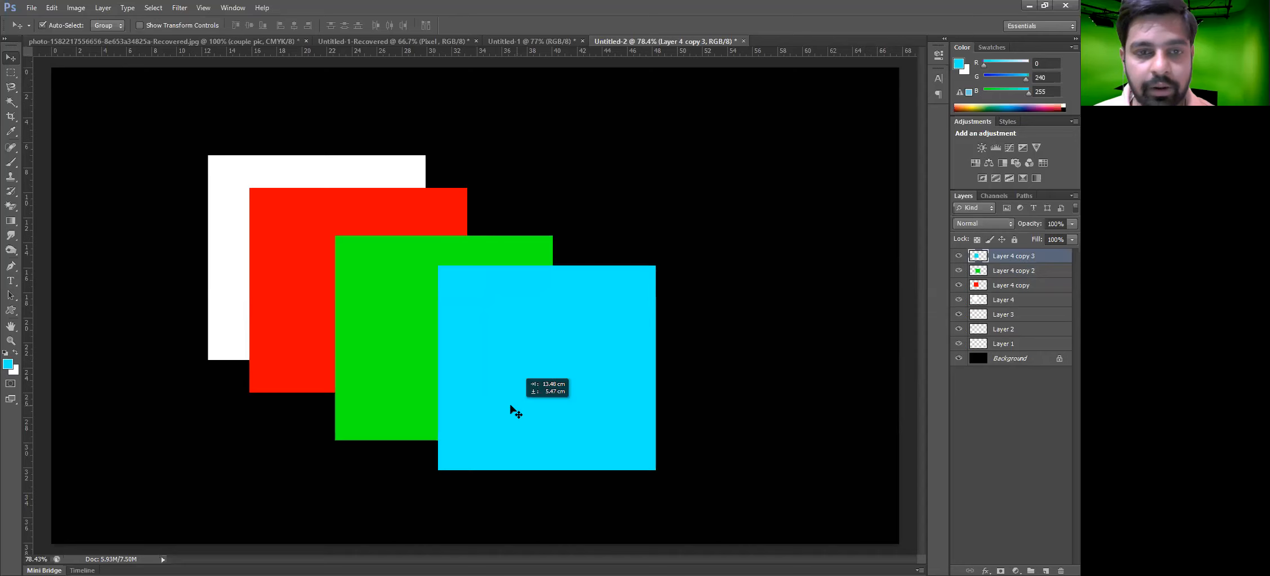
Send the cyan layer backward step by step below the white square, moving it to the upper left
key("ctrl+[")
left_click_drag(575, 445, 428, 417)
key("ctrl+[")
left_click_drag(320, 419, 163, 332)
key("ctrl+[")
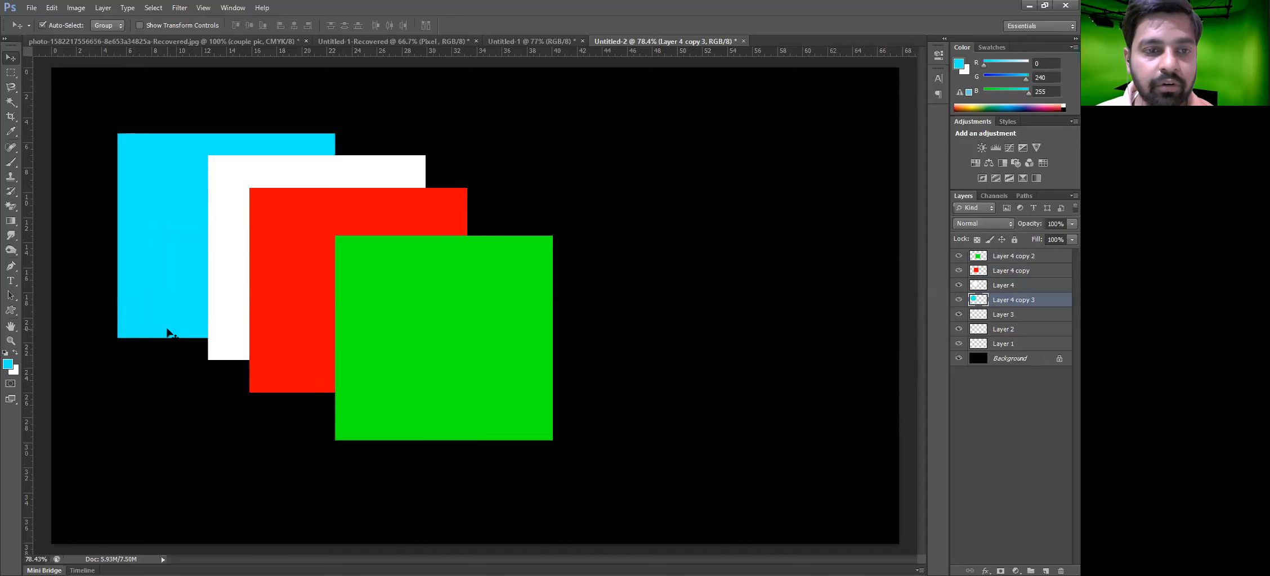
Bring the cyan layer to the front and move it to the lower right
key("ctrl+shift+bracketright")
left_click_drag(210, 276, 499, 413)
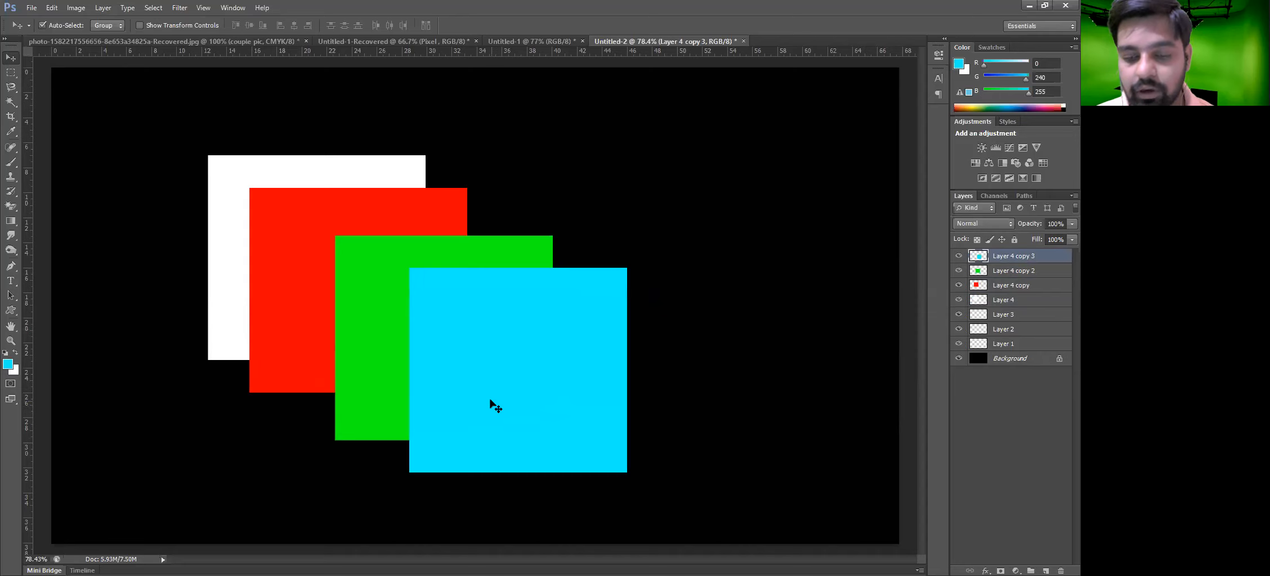
Send the cyan layer to the back and move it to the upper left
key("ctrl+shift+bracketleft")
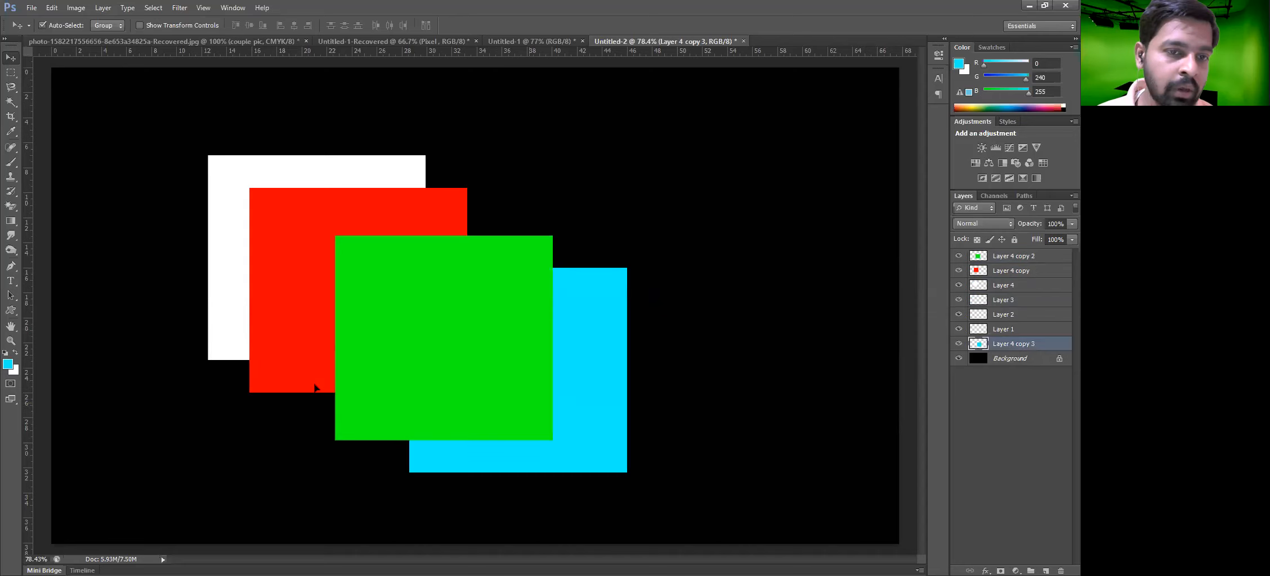
left_click_drag(346, 307, 214, 264)
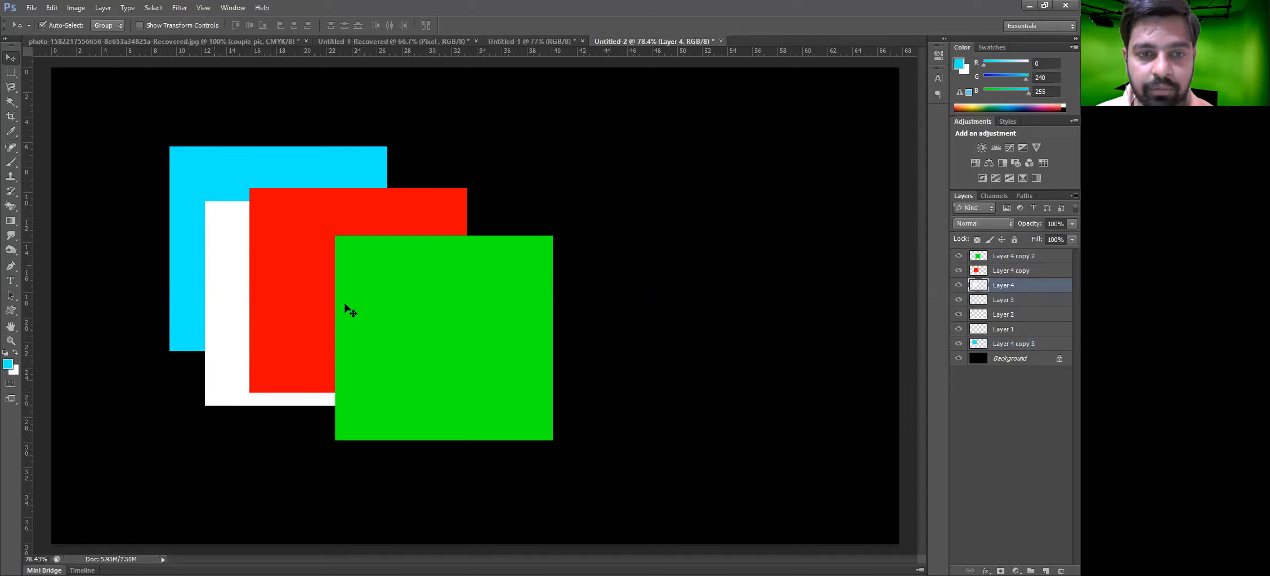
Bring the white square's layer to the front and move it to the lower right
key("ctrl+shift+bracketright")
left_click_drag(345, 303, 544, 370)
Send the white layer to the back and move it to the upper left behind the cyan square
key("ctrl+shift+bracketleft")
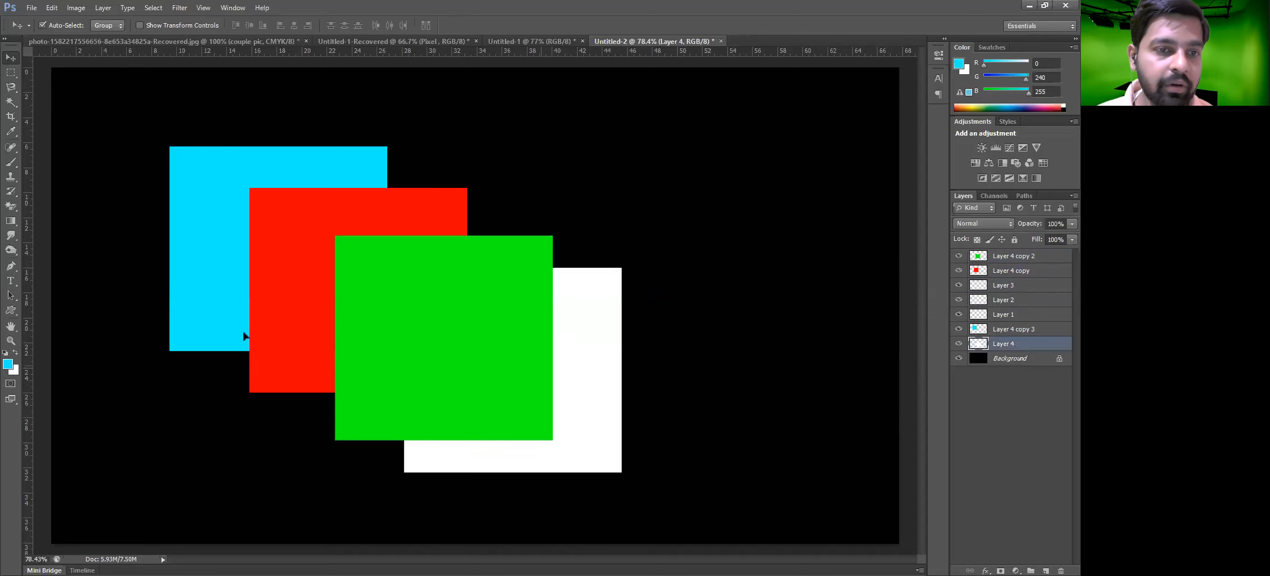
left_click_drag(596, 417, 299, 243)
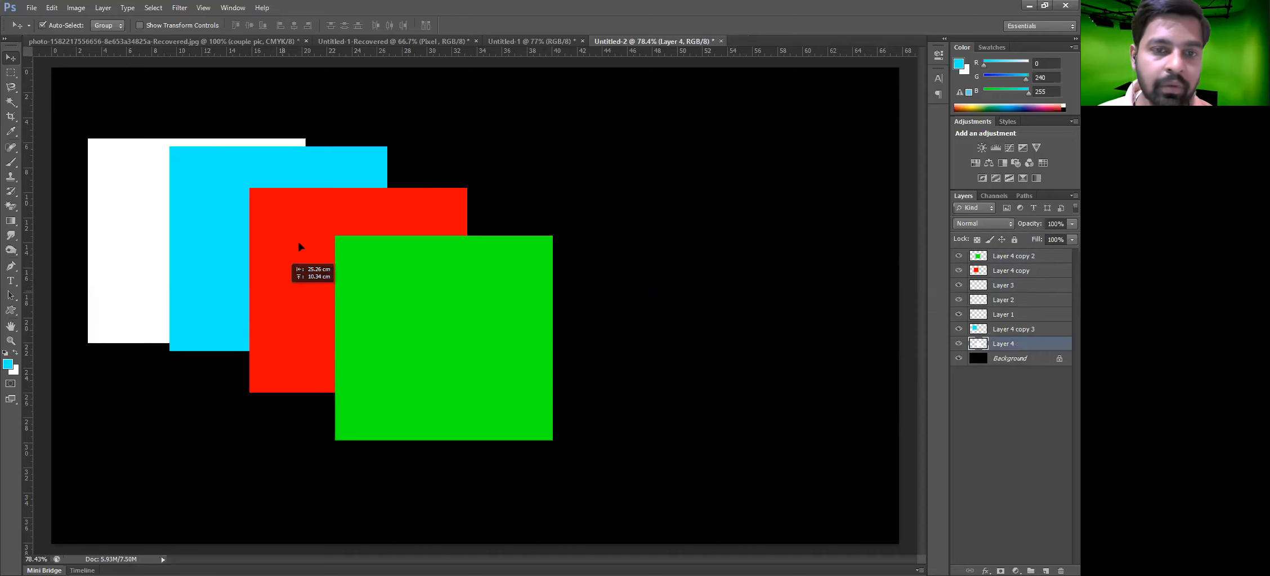
Select the green square and send its layer backward step by step behind the red square, nudging it left
left_click(430, 319)
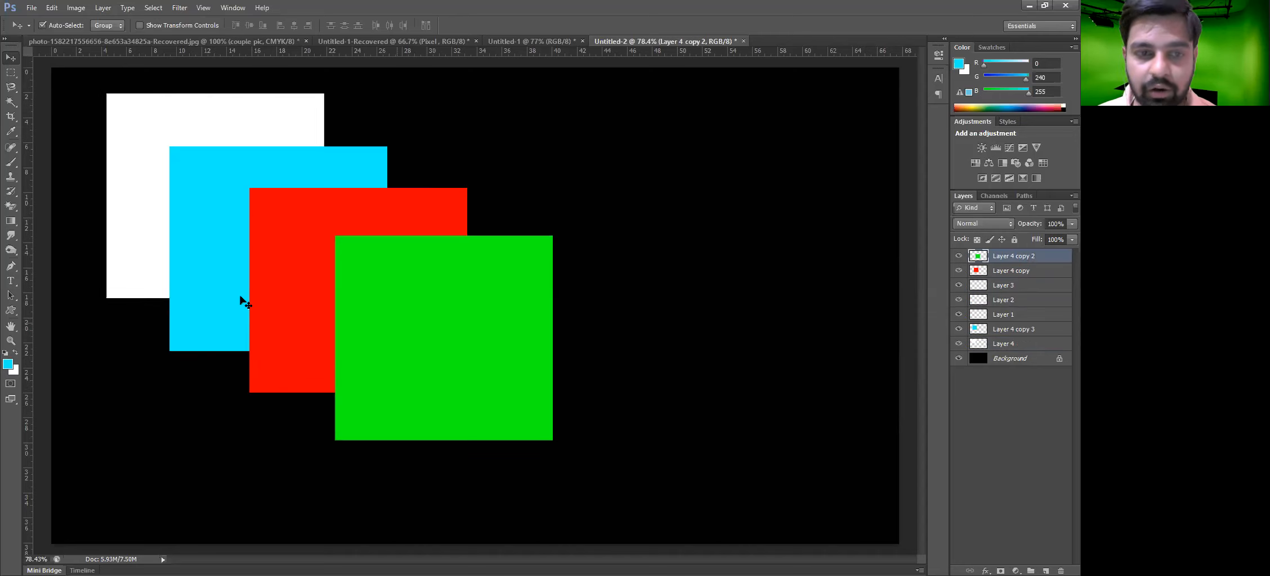
key("ctrl+bracketleft")
left_click_drag(432, 433, 298, 409)
key("ctrl+bracketleft")
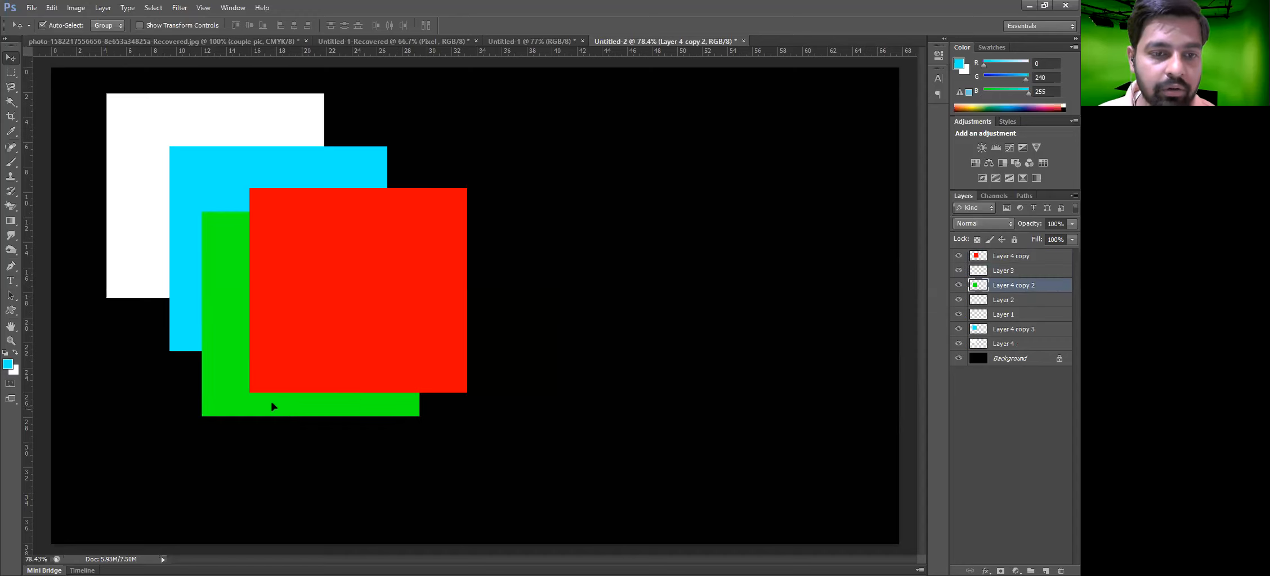
key("ctrl+bracketleft")
left_click_drag(216, 342, 213, 321)
key("ctrl+bracketleft")
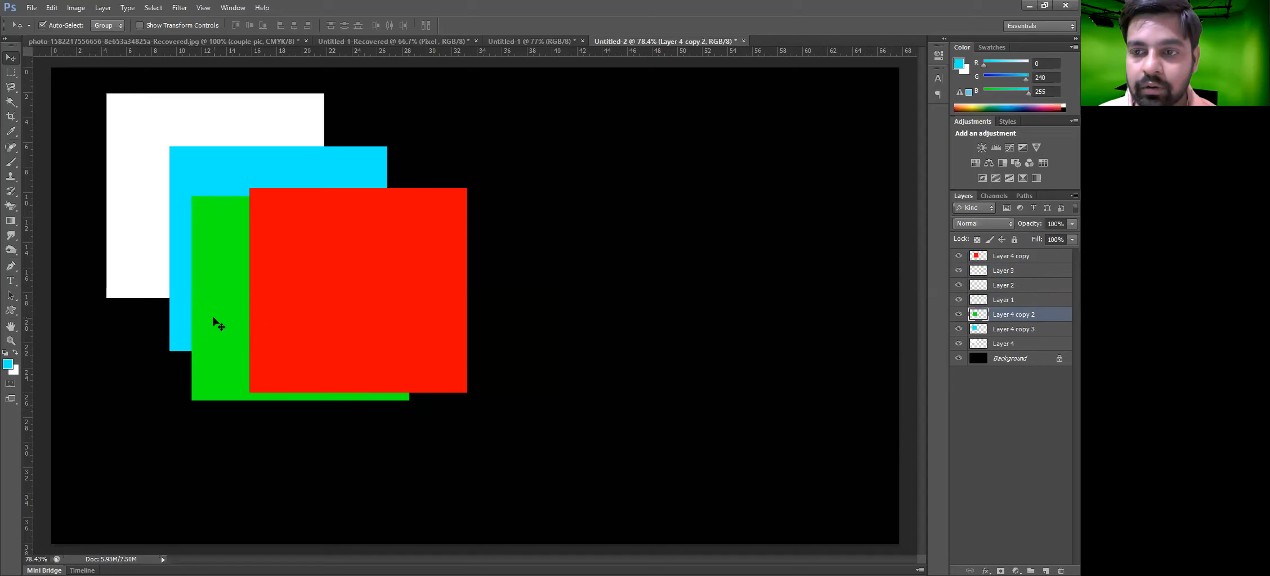
left_click_drag(273, 342, 227, 334)
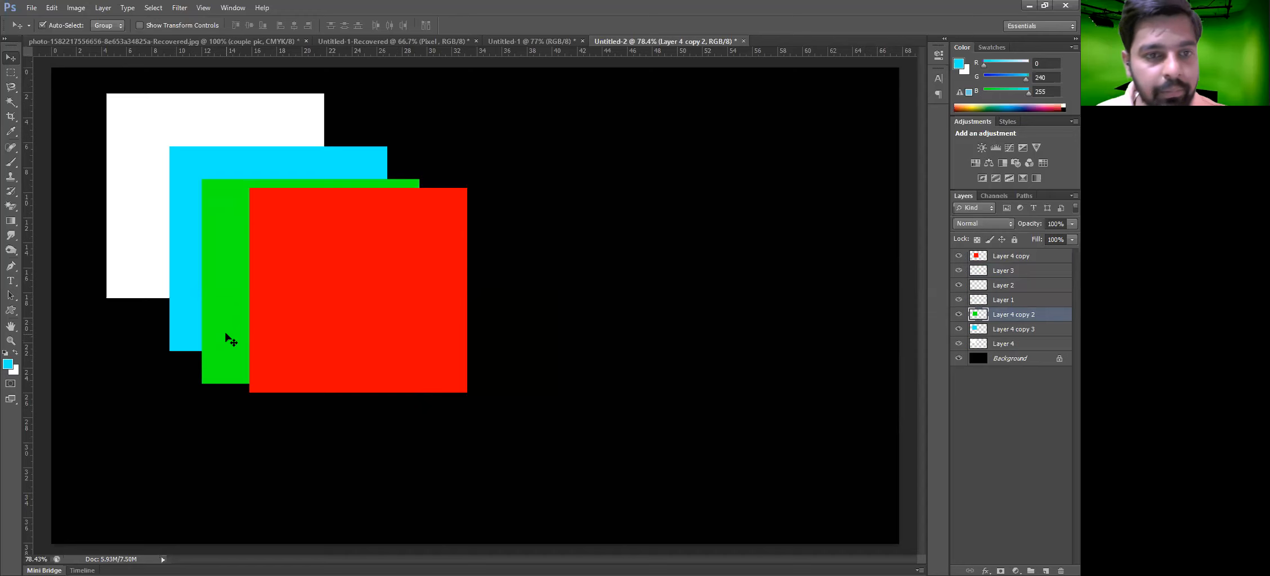
Send the green layer further back to the bottom and move it to the far upper left
key("ctrl+bracketleft")
left_click_drag(210, 355, 113, 330)
key("ctrl+bracketleft")
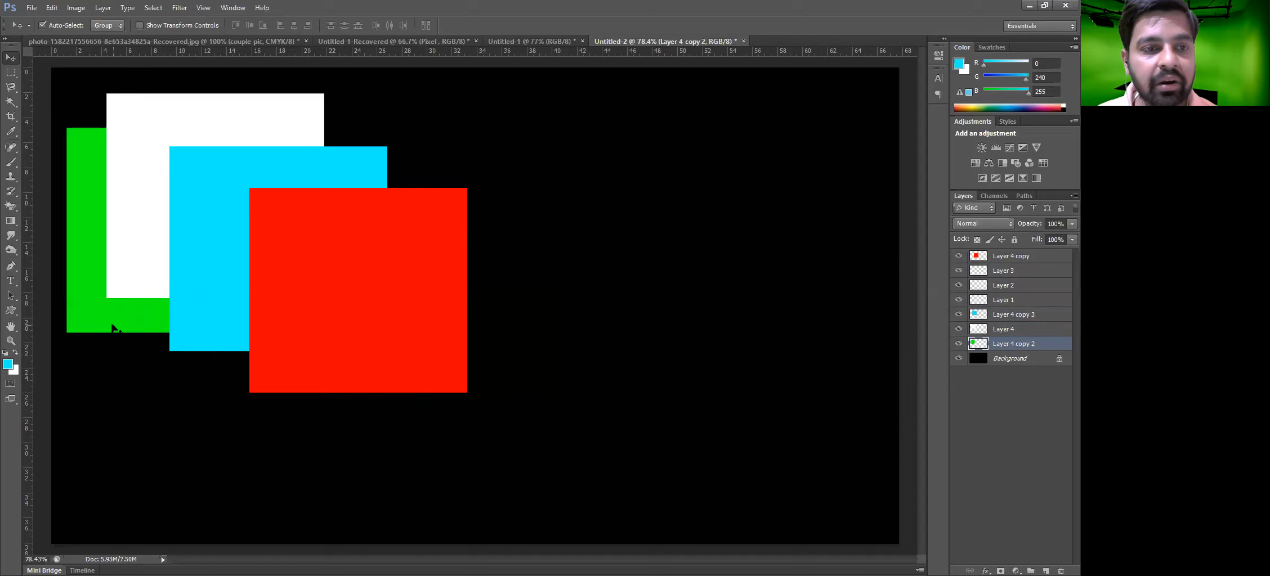
Bring the green layer forward step by step above the cyan square, shifting it back toward the middle
key("ctrl+bracketright")
left_click_drag(182, 325, 184, 322)
left_click_drag(252, 340, 254, 362)
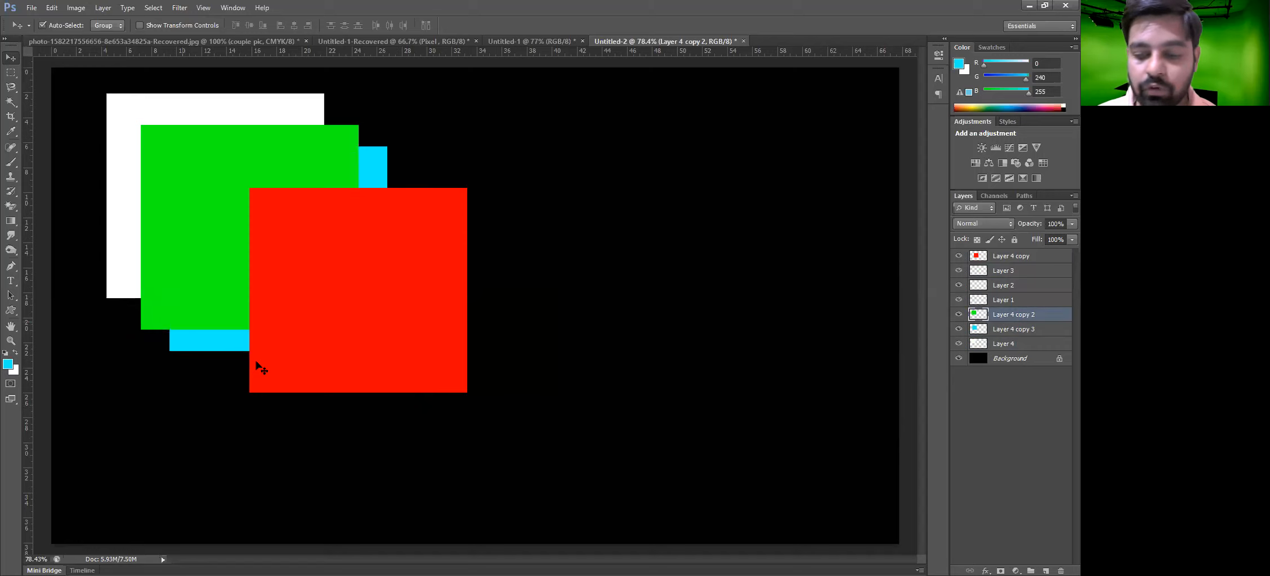
key("ctrl+bracketright")
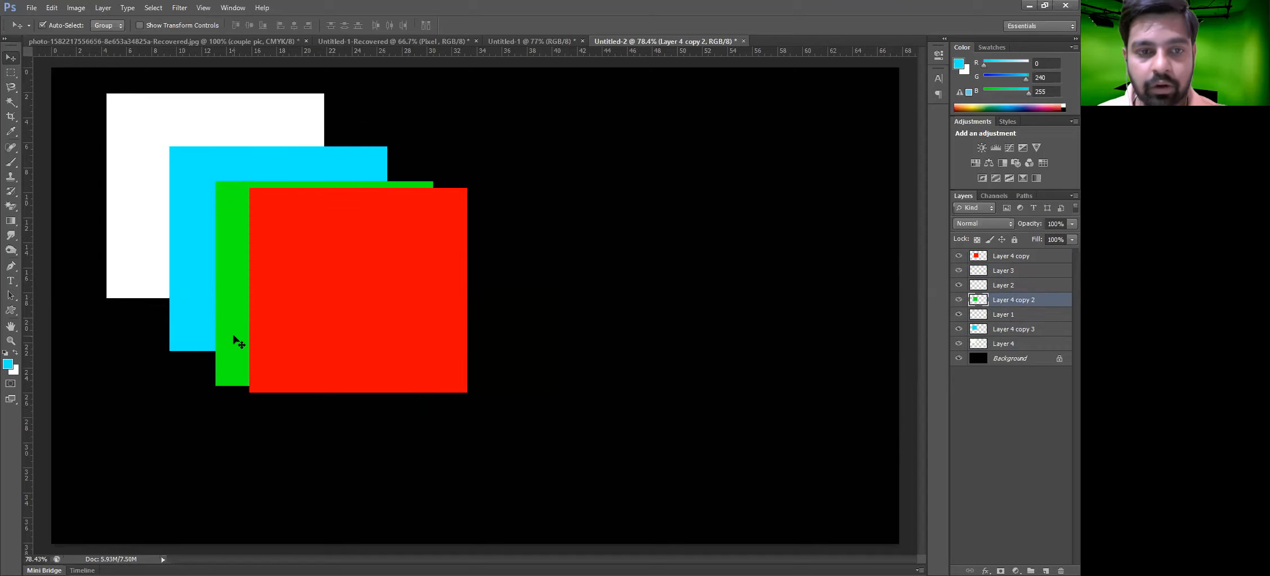
key("ctrl+bracketright")
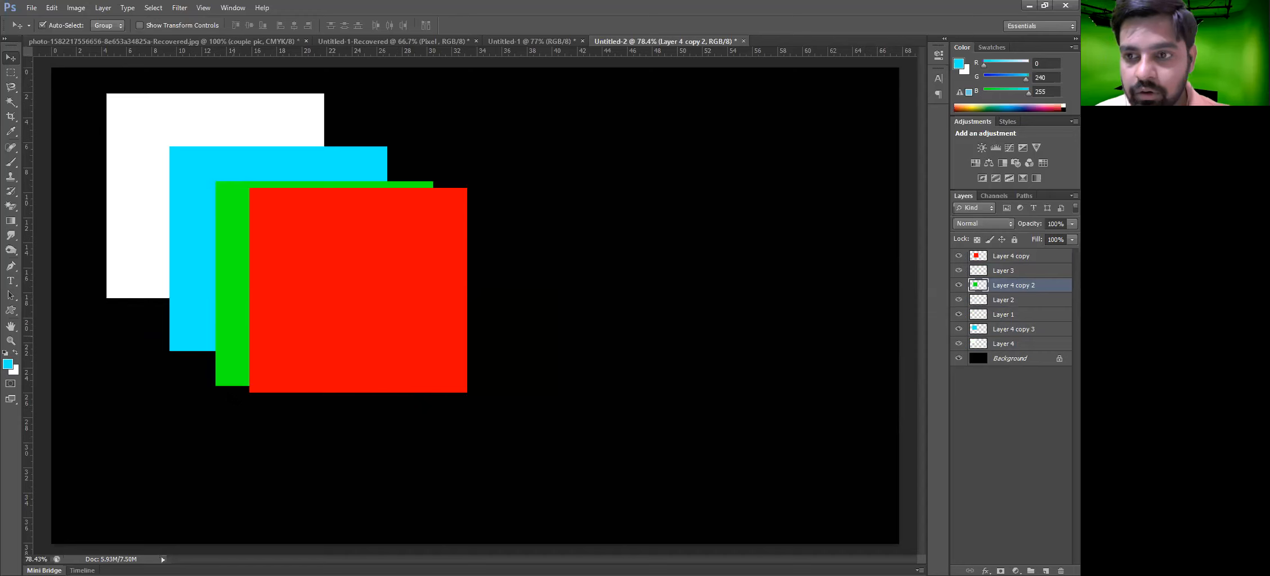
Bring the green layer forward to the top and move it right over the red square
left_click_drag(229, 353, 230, 395)
key("ctrl+bracketright")
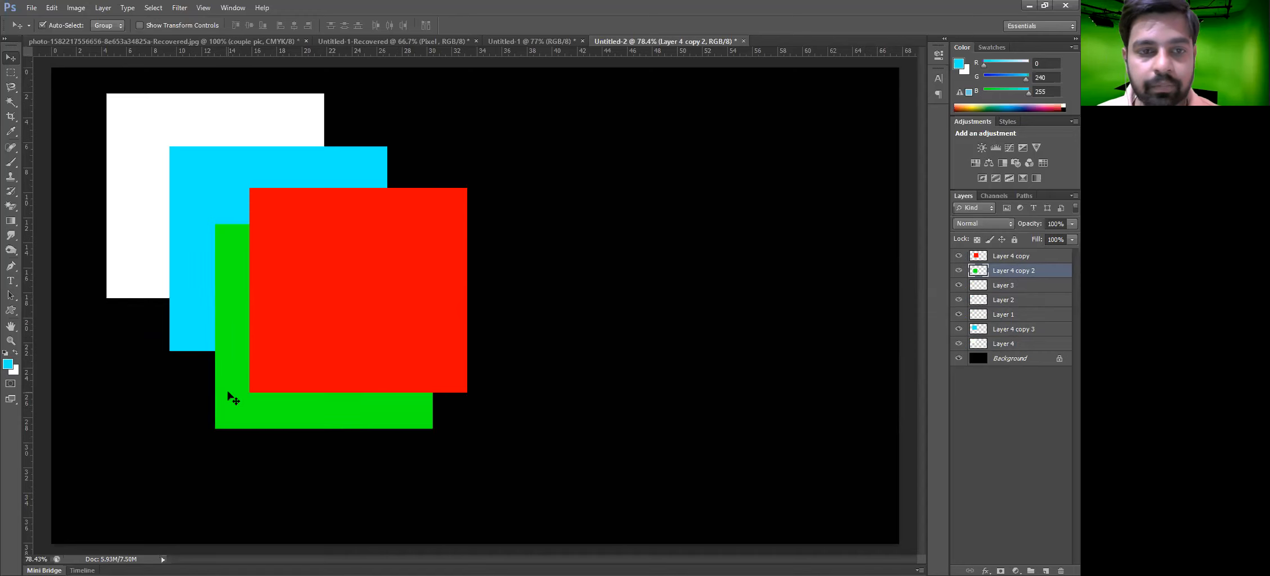
key("ctrl+bracketright")
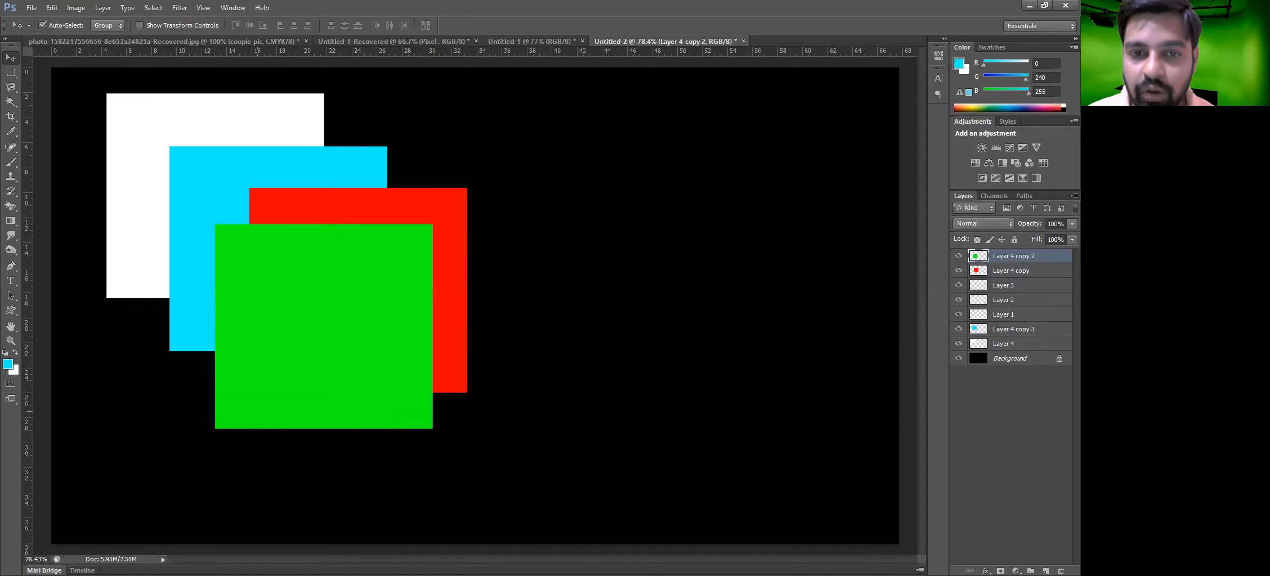
left_click_drag(376, 355, 474, 349)
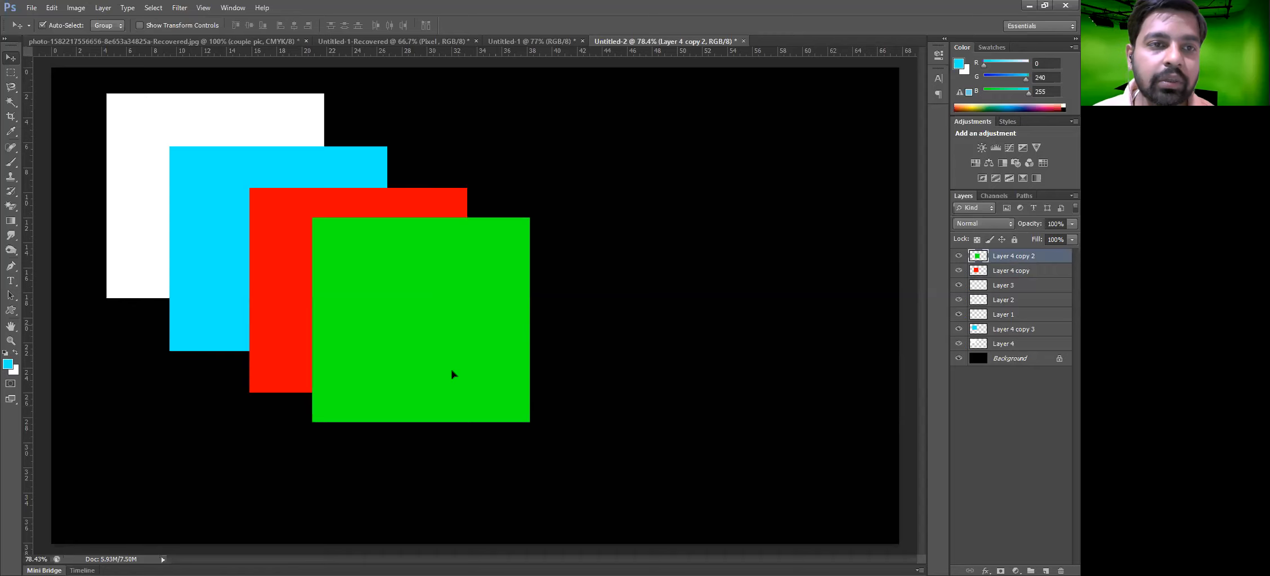
Examine the Arrange and grouping options in the Layer menu for the top layer
left_click(101, 7)
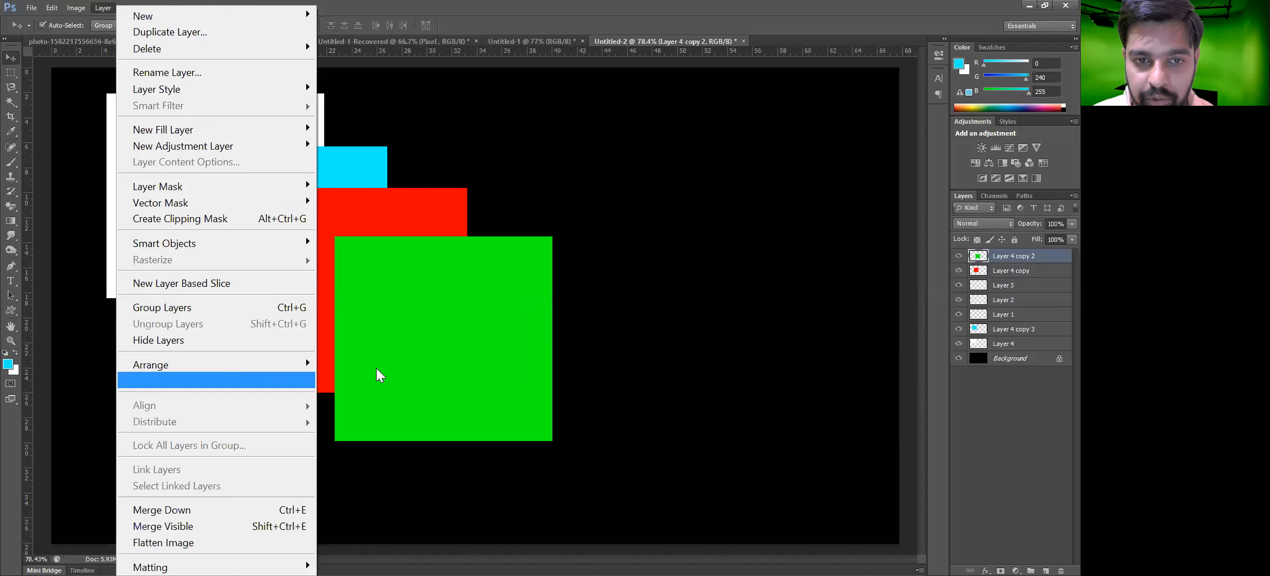
mouse_move(225, 363)
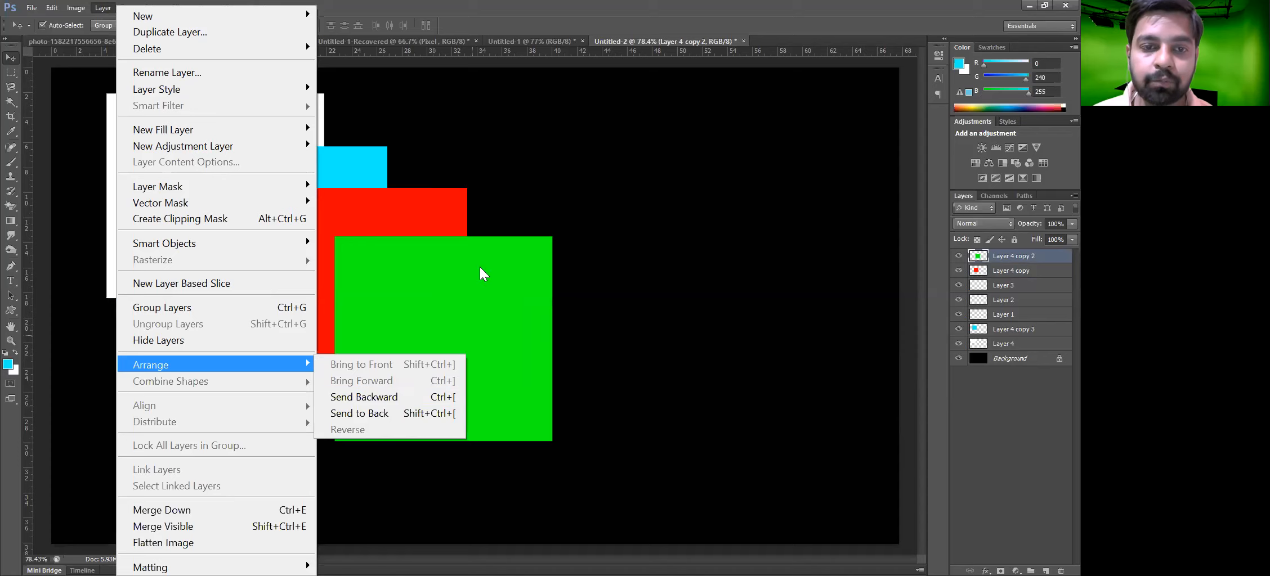
left_click(490, 299)
left_click(103, 7)
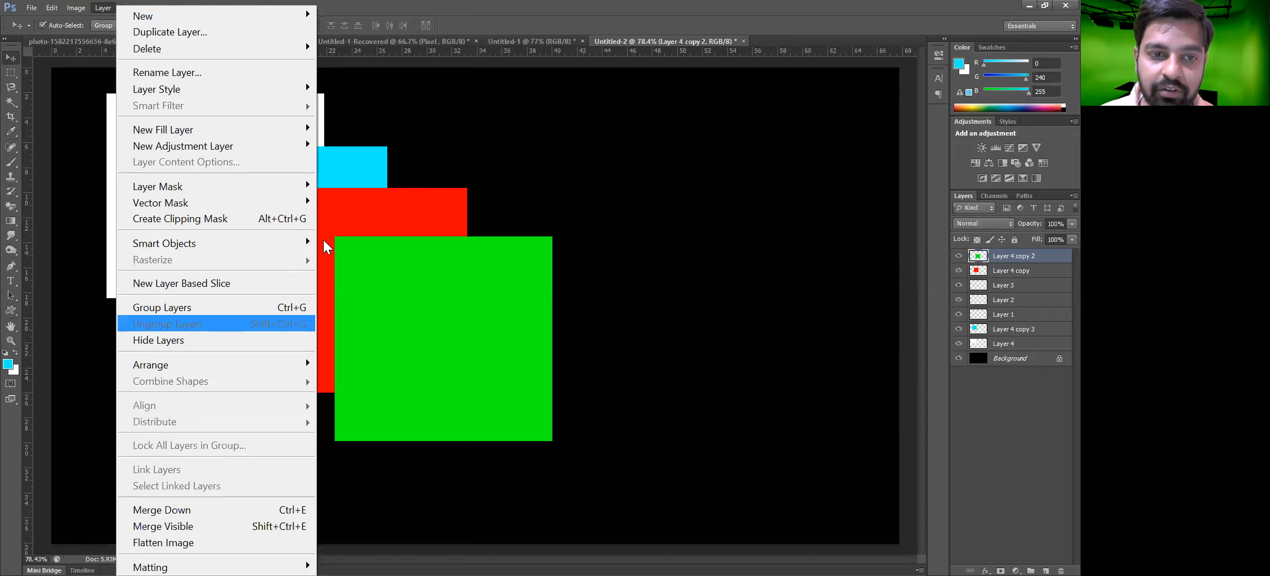
left_click(389, 319)
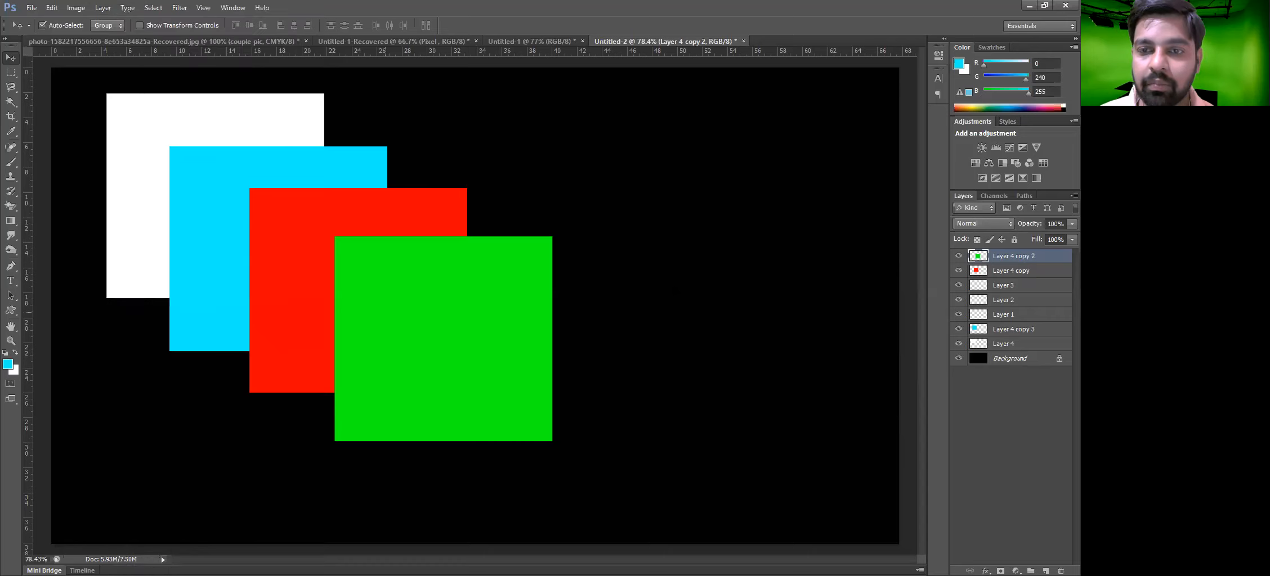
Move the green and red squares to the right, spreading them out horizontally
left_click_drag(512, 312, 794, 286)
left_click_drag(388, 310, 534, 332)
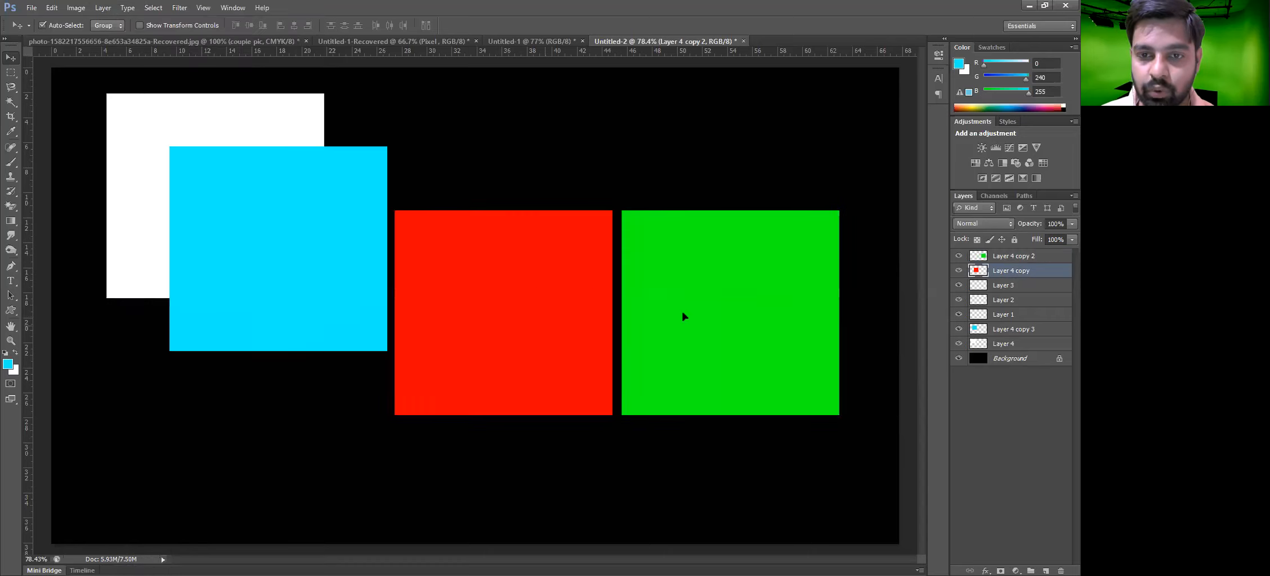
left_click_drag(689, 315, 730, 308)
left_click_drag(554, 320, 587, 321)
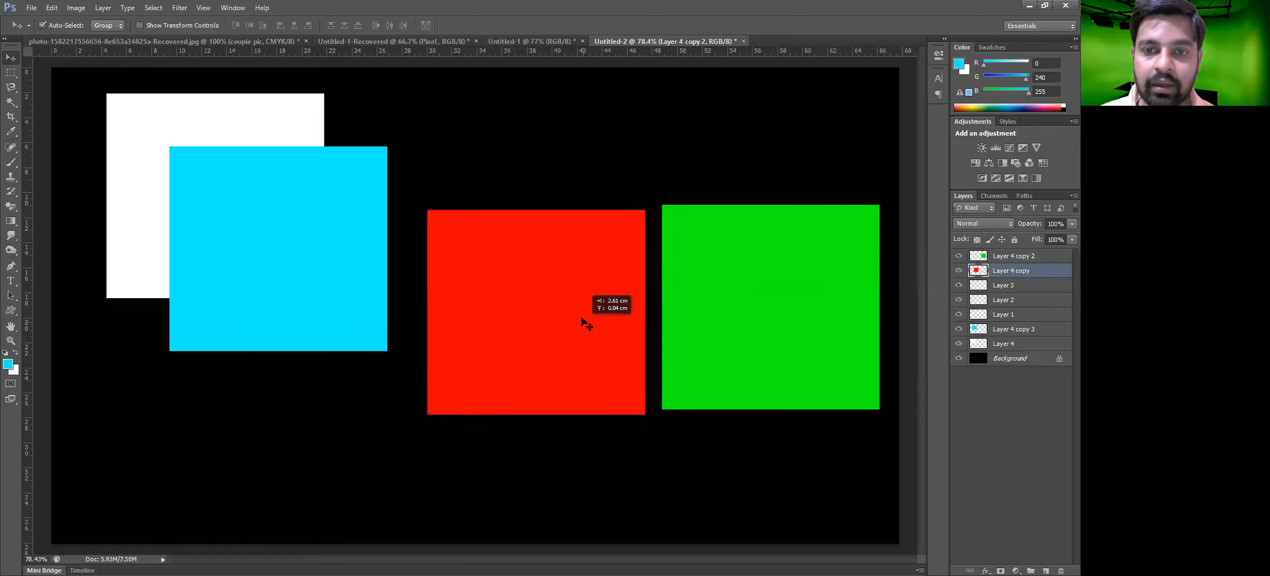
Scatter the squares: white to the left edge, cyan upward, red to the top edge, green lower right
left_click_drag(324, 249, 350, 305)
left_click_drag(160, 233, 104, 316)
left_click_drag(251, 293, 303, 216)
left_click_drag(469, 303, 494, 109)
left_click_drag(723, 259, 736, 341)
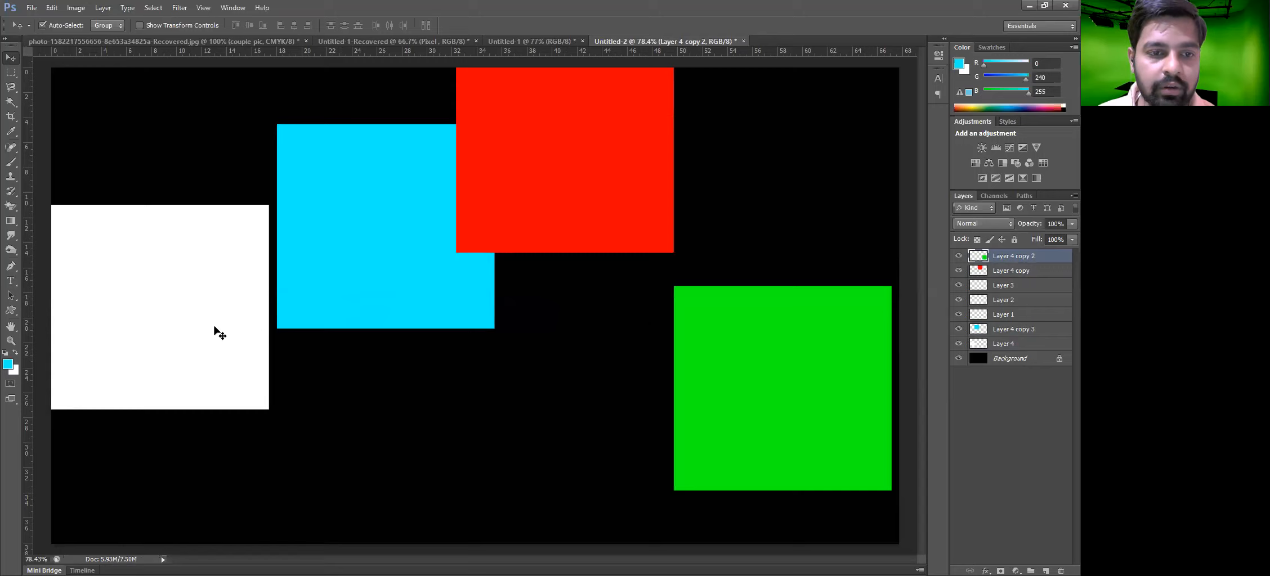
Select all four squares, align their top edges, and try moving the aligned row down
left_click_drag(186, 458, 831, 180)
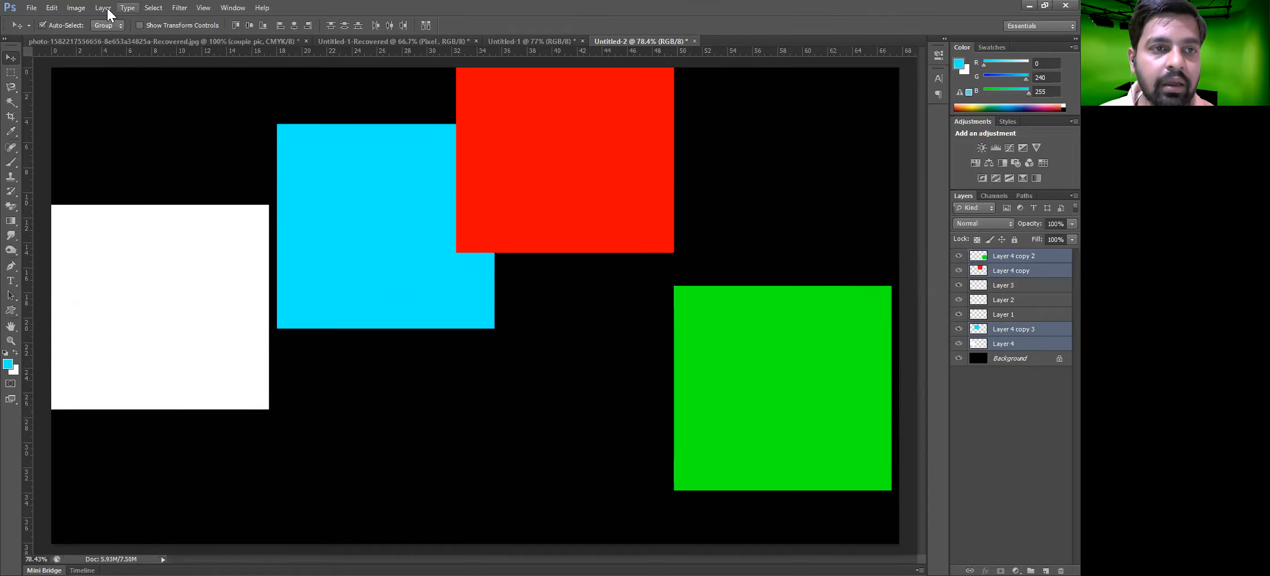
key("alt+l")
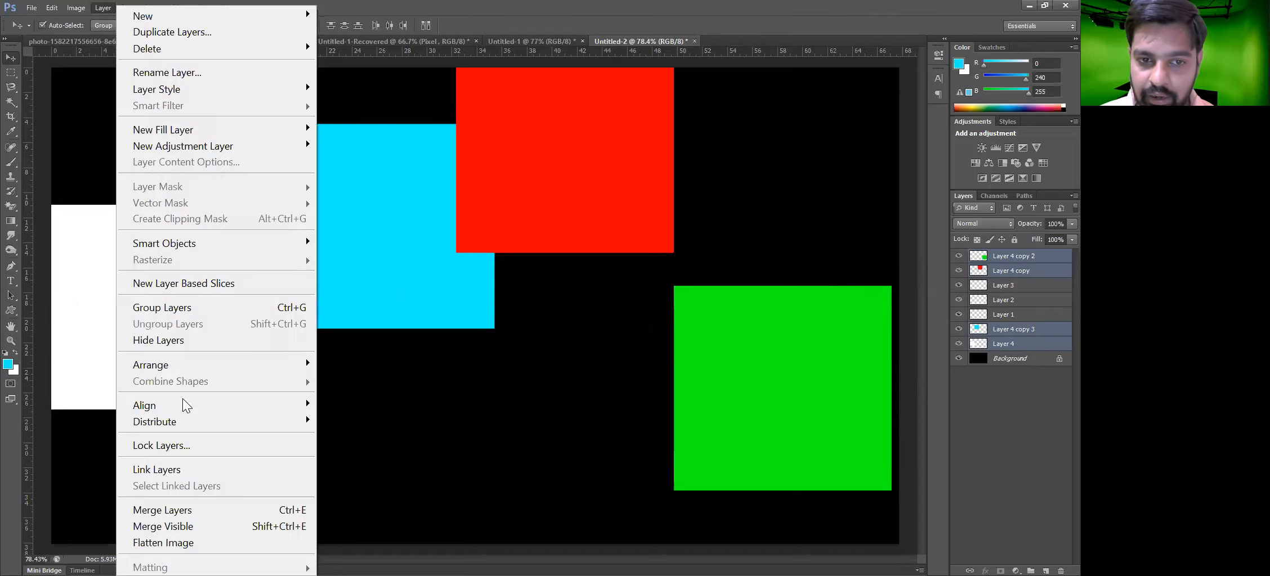
mouse_move(181, 405)
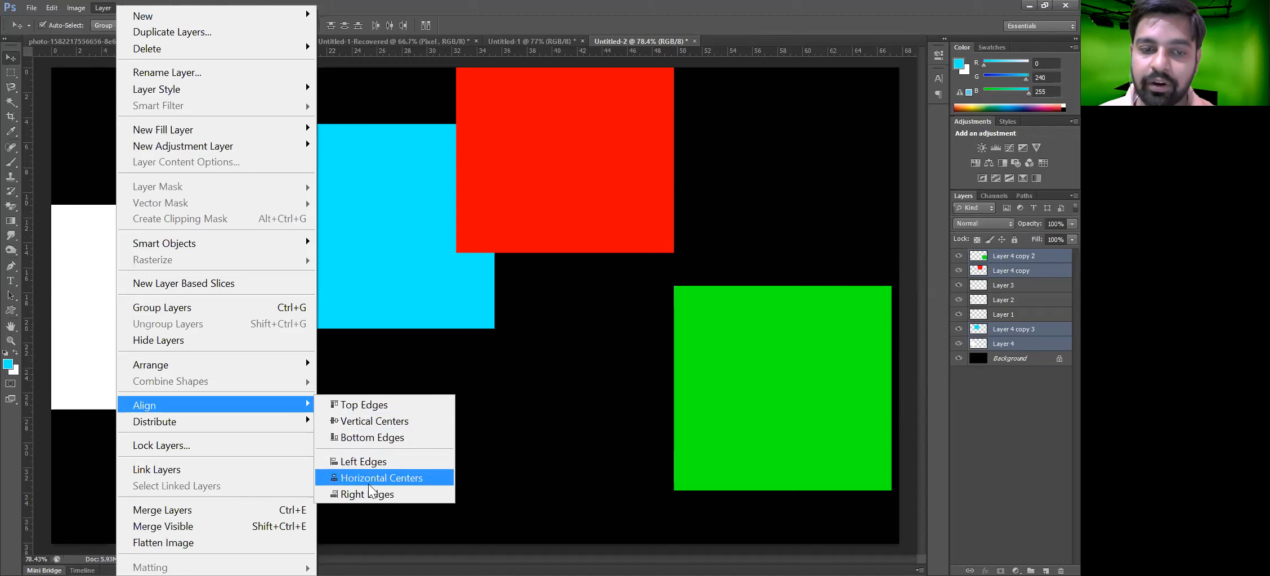
left_click(385, 405)
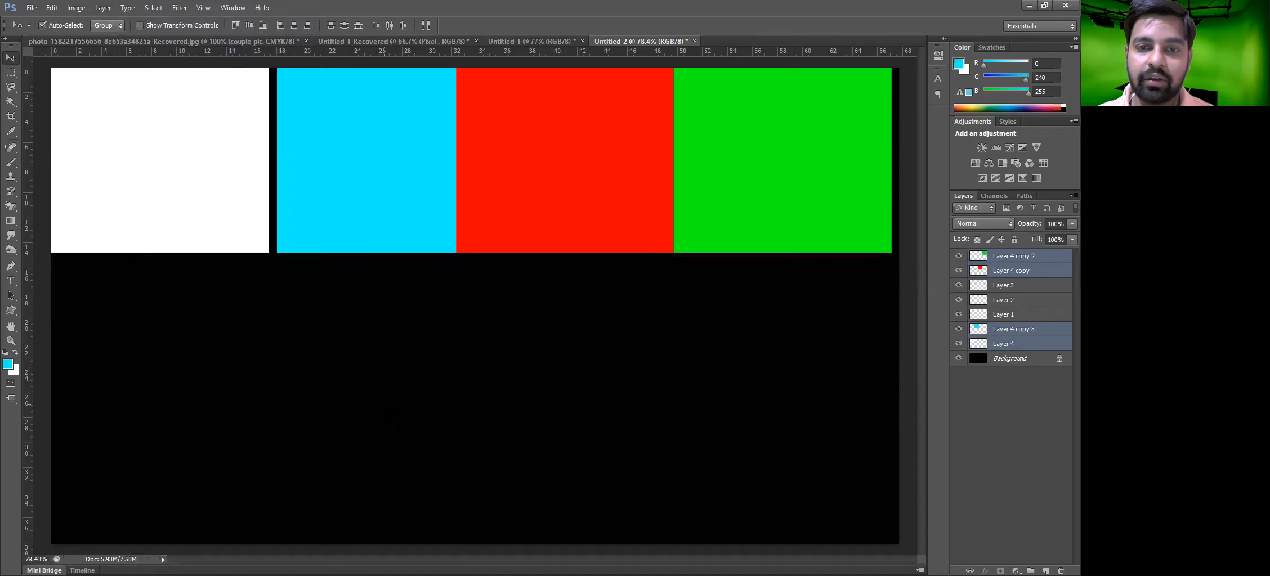
left_click_drag(400, 223, 398, 301)
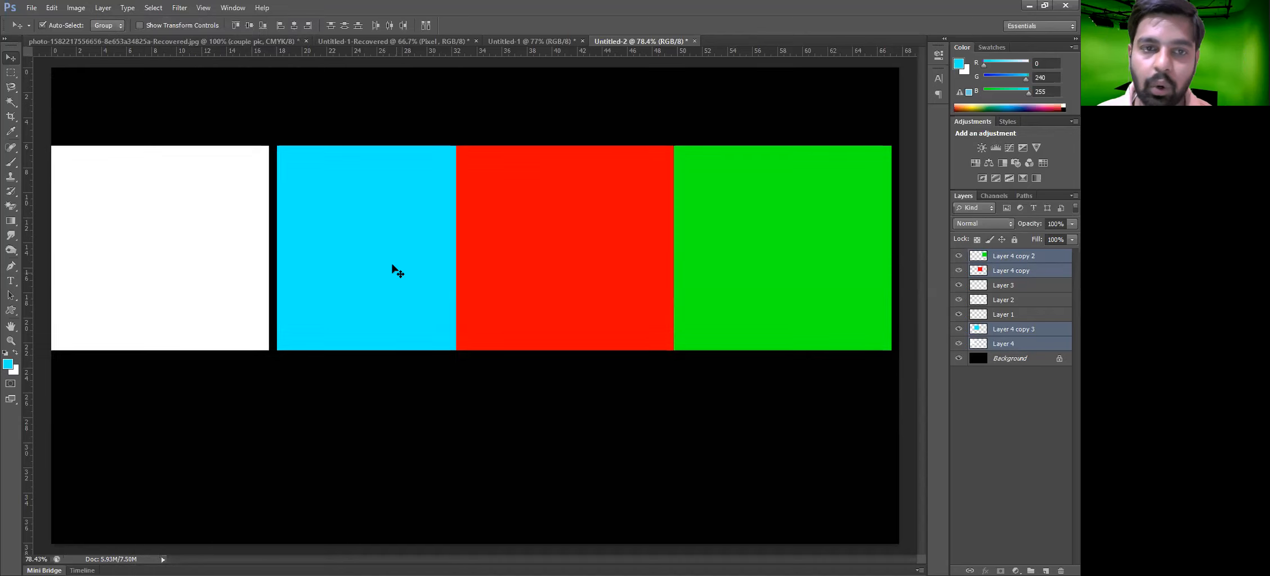
key("ctrl+z")
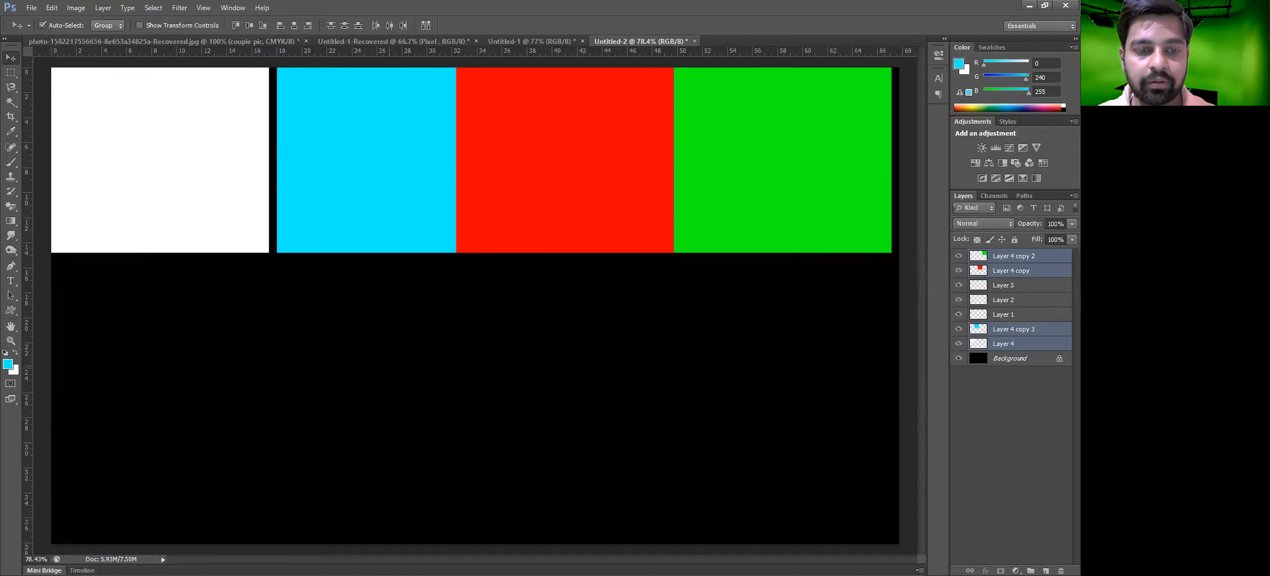
Undo the top-edge alignment and move the cyan square slightly down and right
key("ctrl+z")
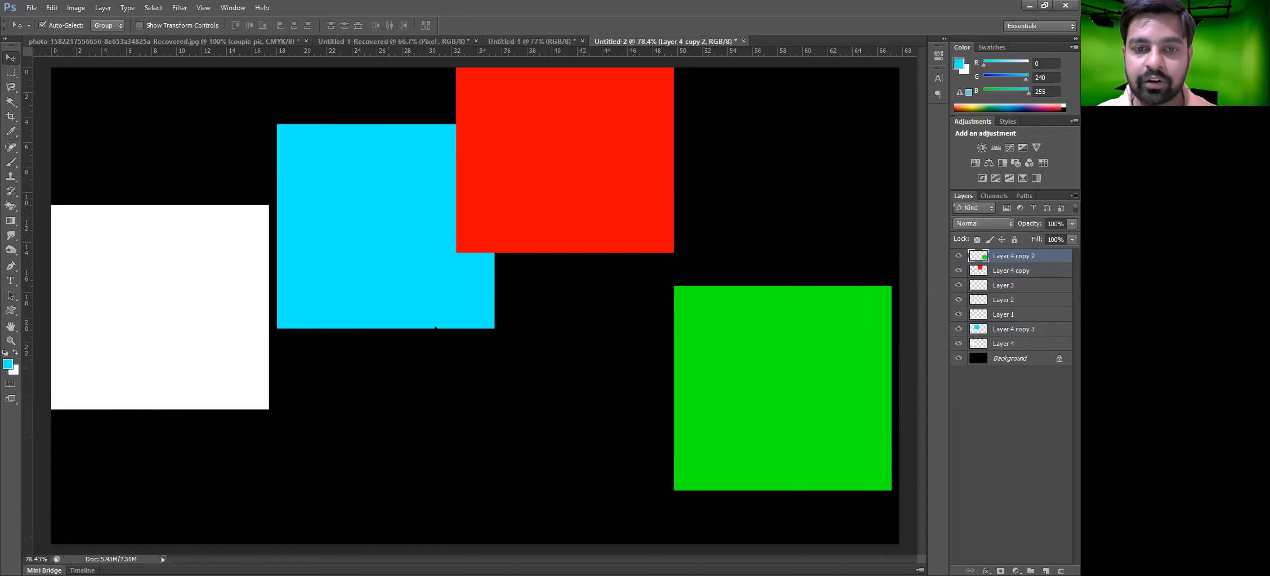
left_click_drag(459, 315, 517, 223)
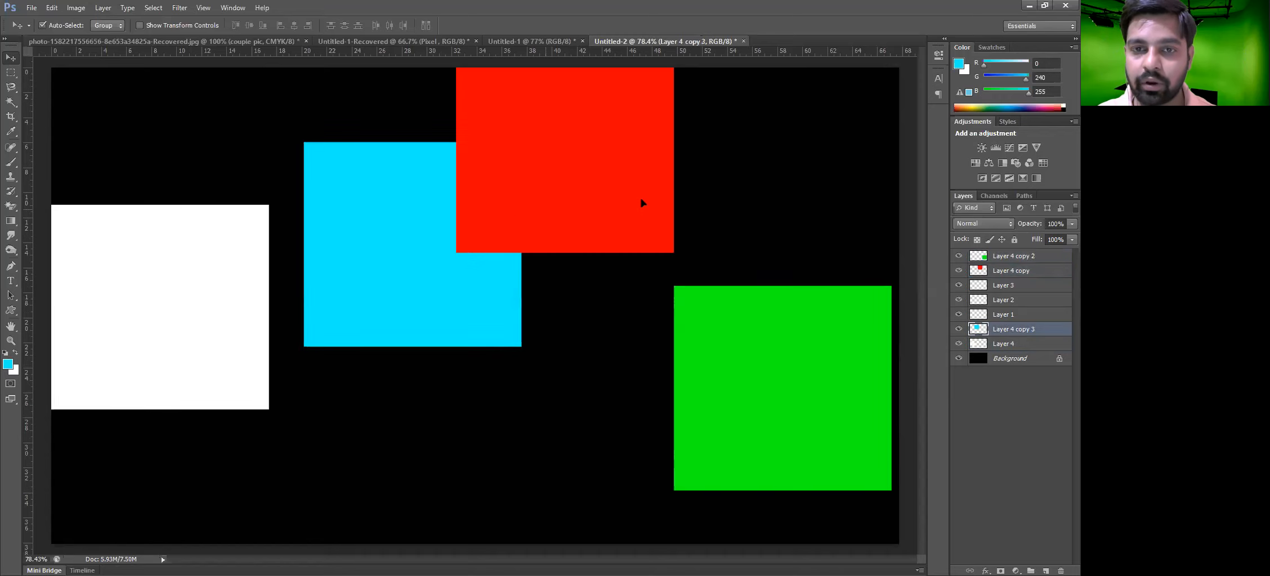
Move the red square farther right and the green square slightly lower
left_click_drag(644, 201, 764, 185)
left_click_drag(733, 373, 727, 419)
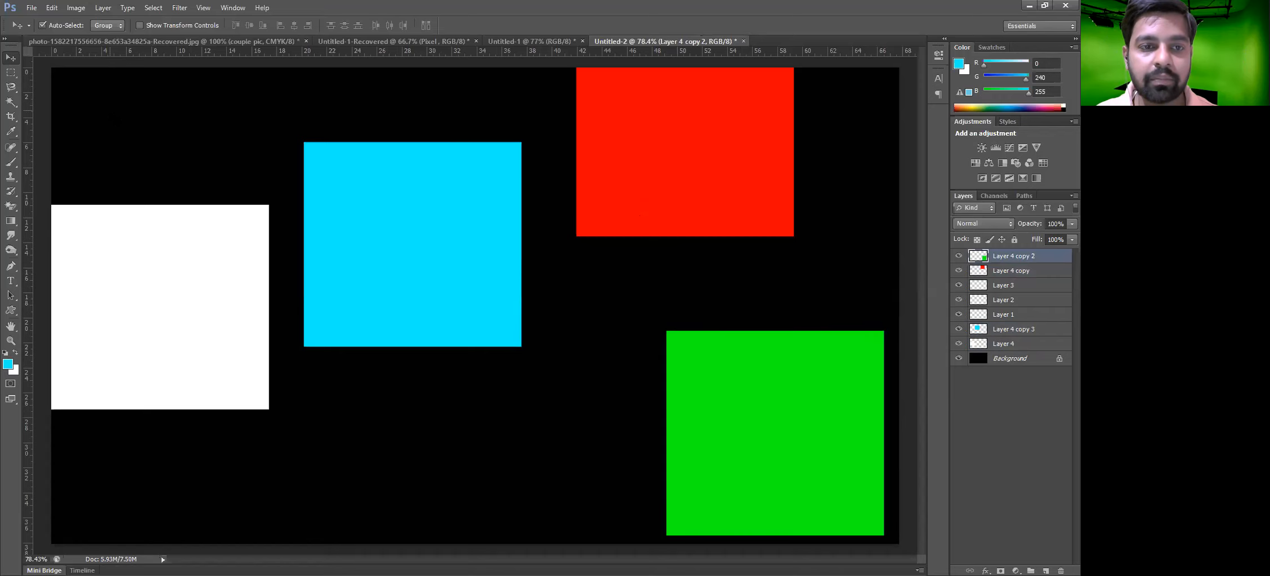
Select all four squares, align their bottom edges, and undo that alignment
left_click_drag(107, 108, 817, 477)
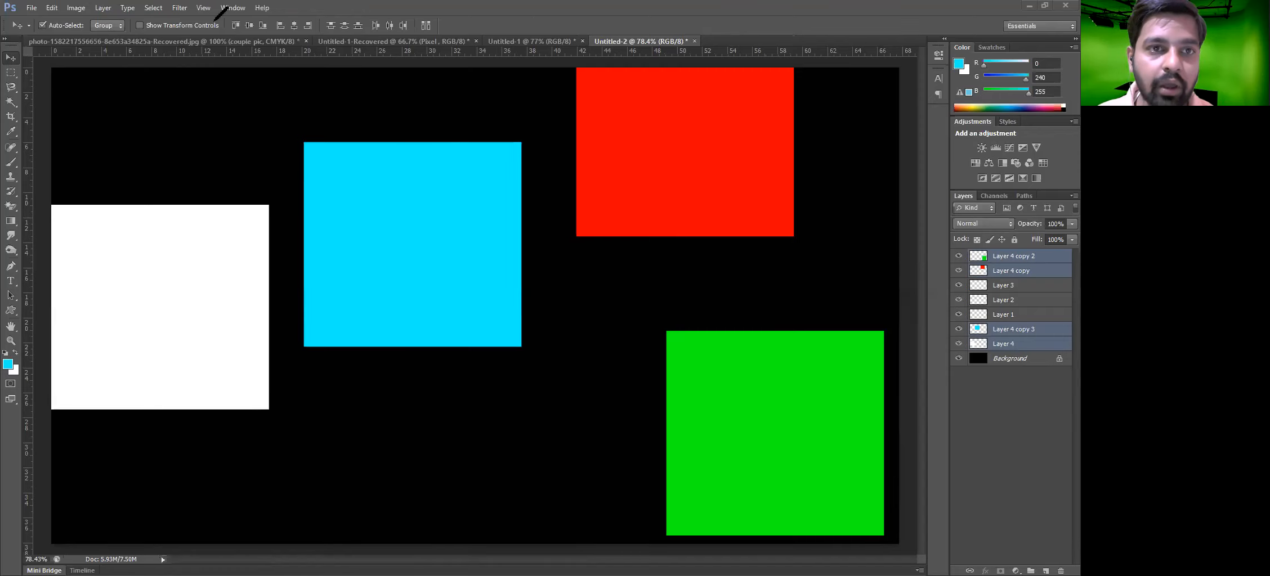
left_click_drag(214, 12, 377, 50)
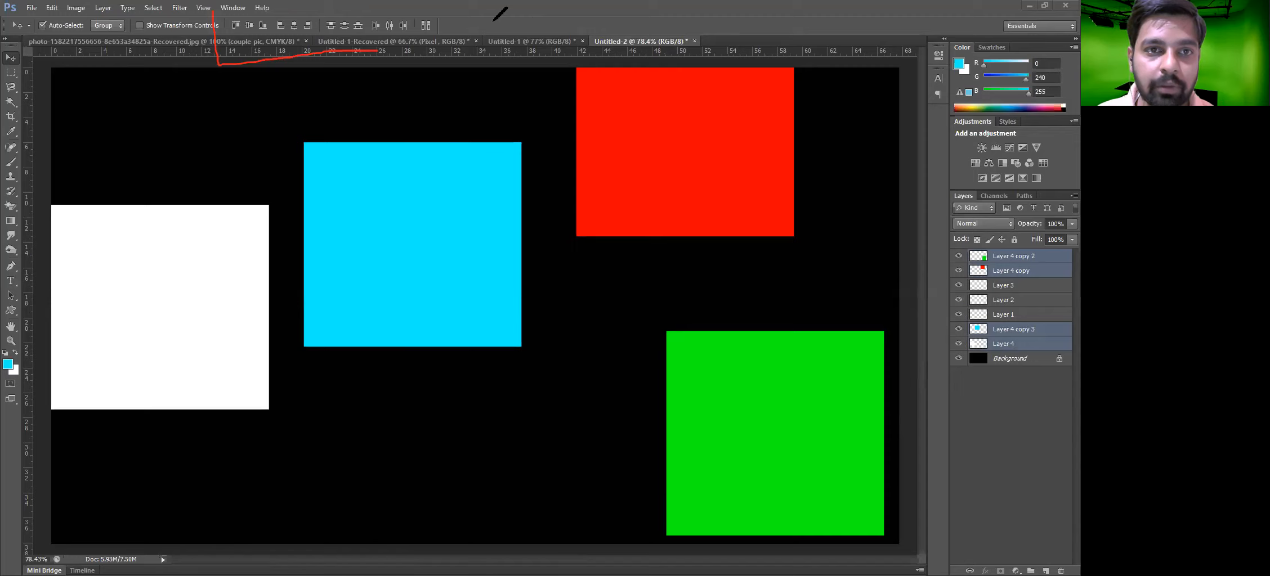
mouse_move(232, 19)
left_mouse_down()
mouse_move(214, 19)
mouse_move(362, 37)
left_mouse_up()
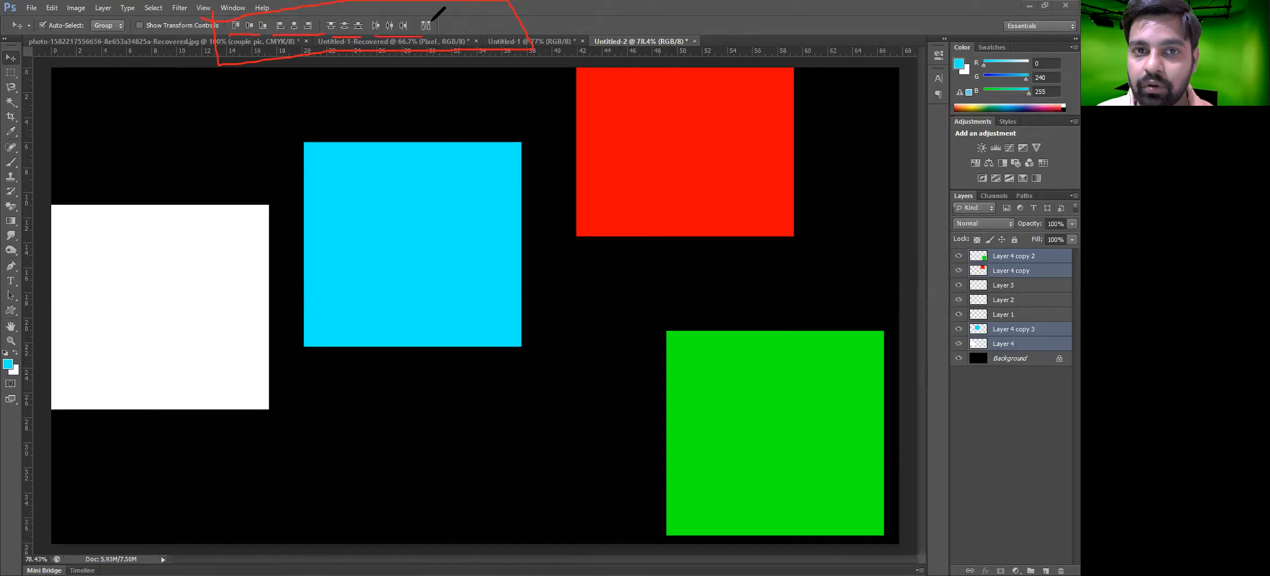
left_click_drag(421, 29, 435, 23)
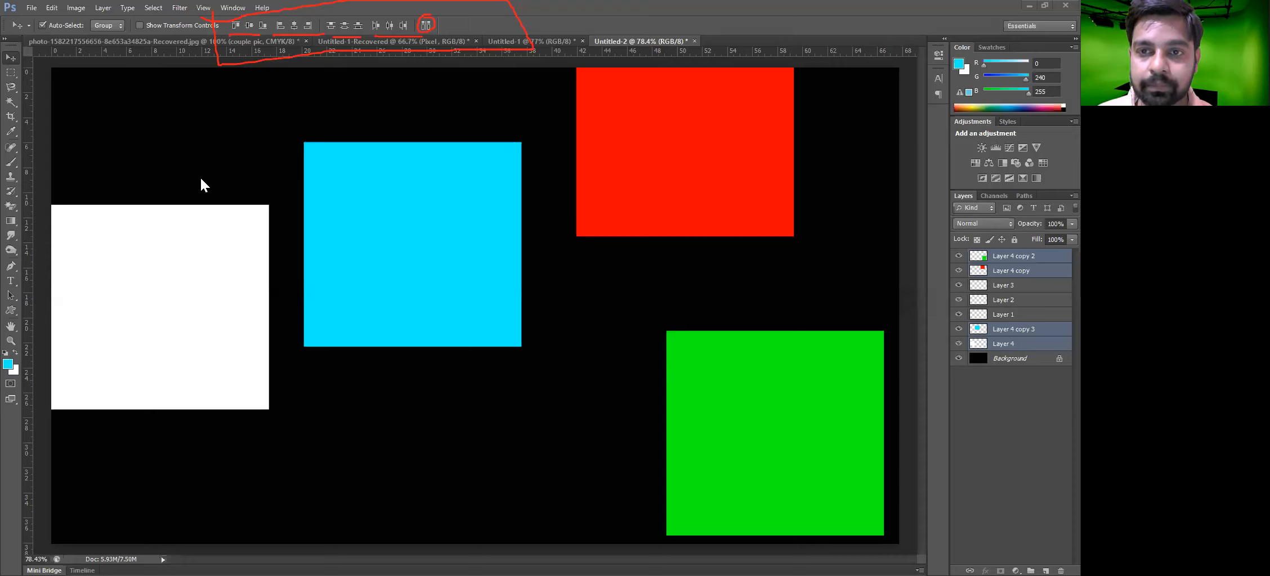
key("Escape")
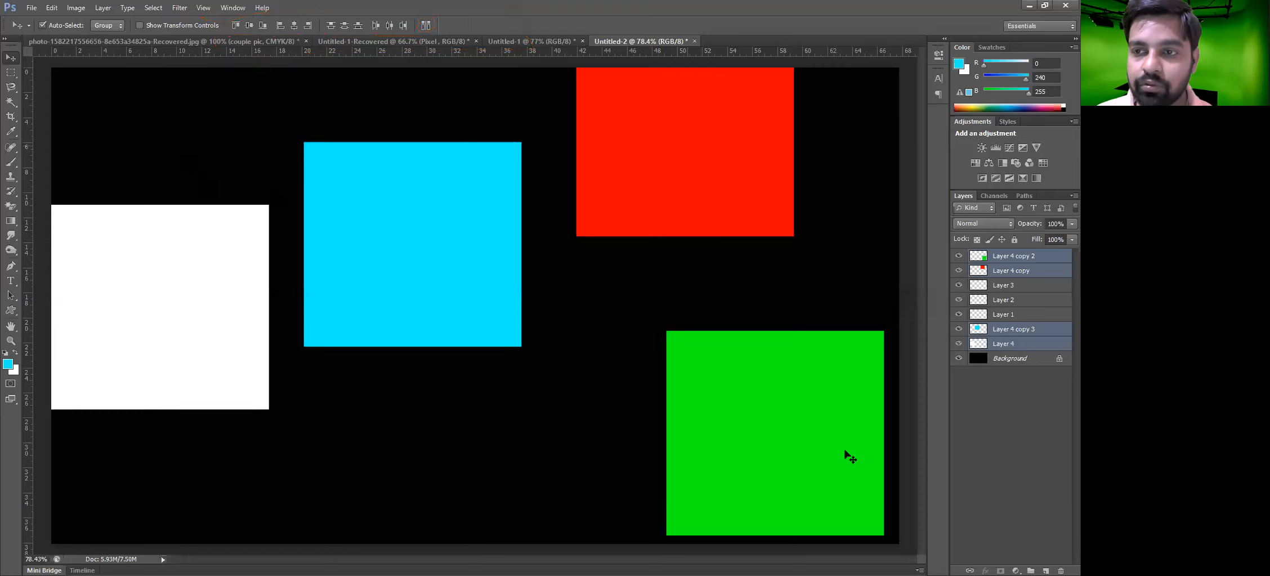
left_click(103, 7)
mouse_move(232, 405)
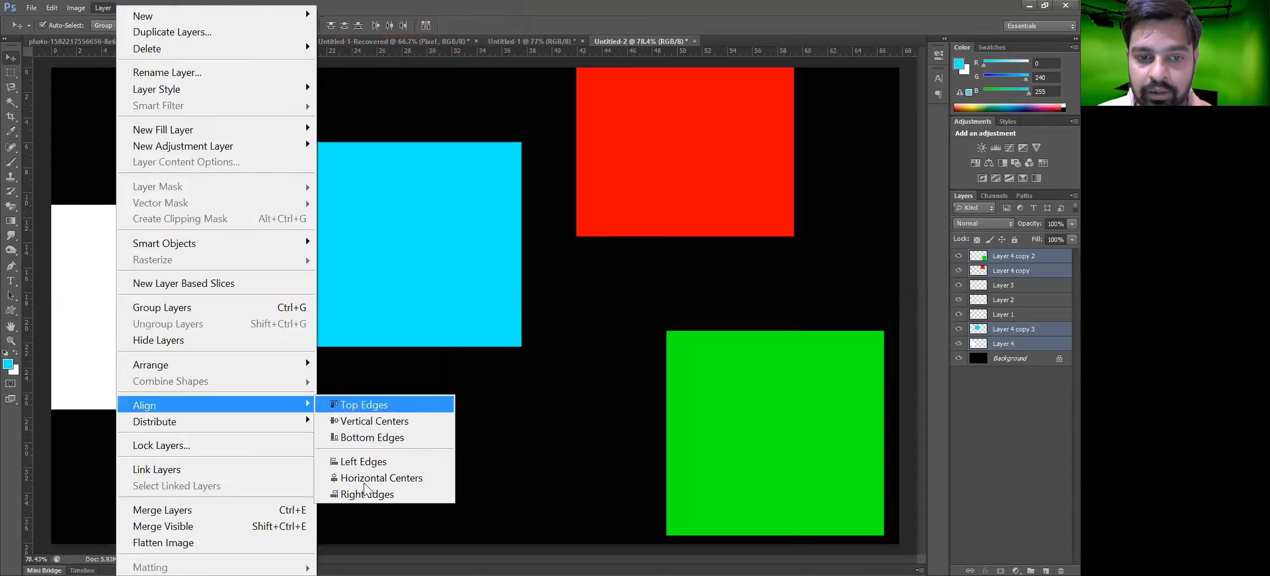
left_click(377, 438)
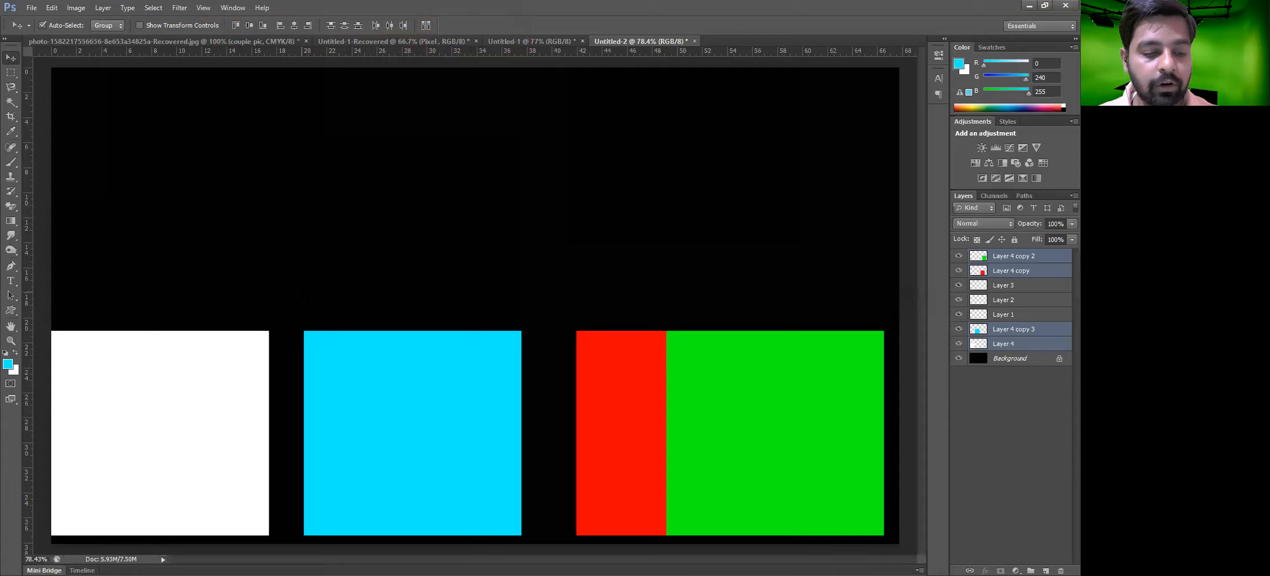
key("ctrl+z")
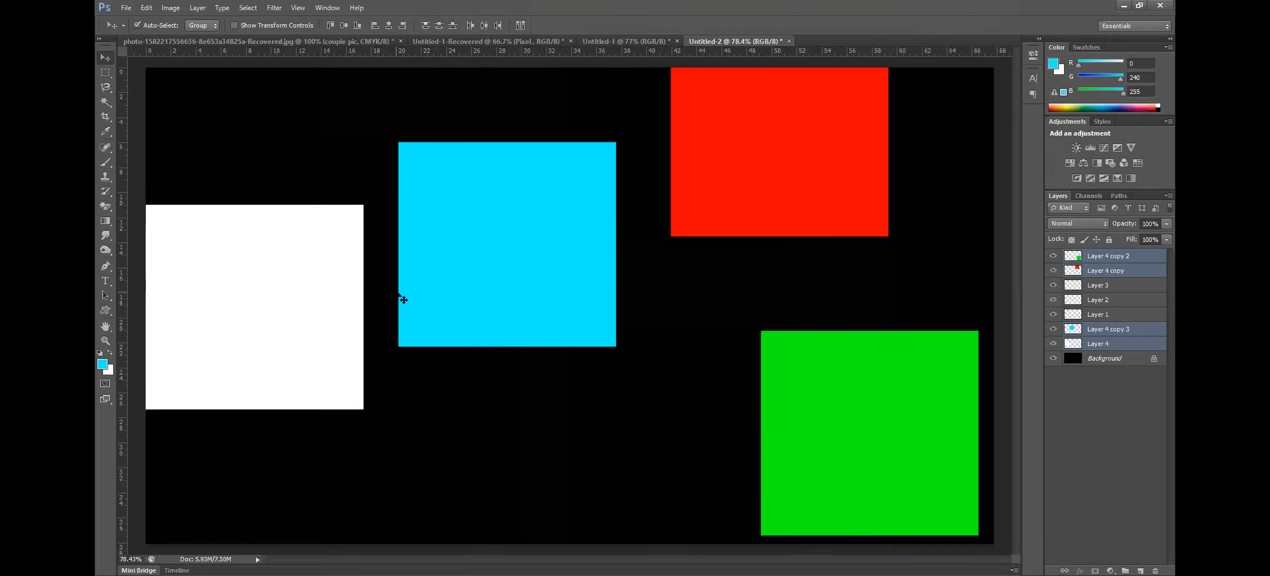
left_click(197, 8)
mouse_move(309, 405)
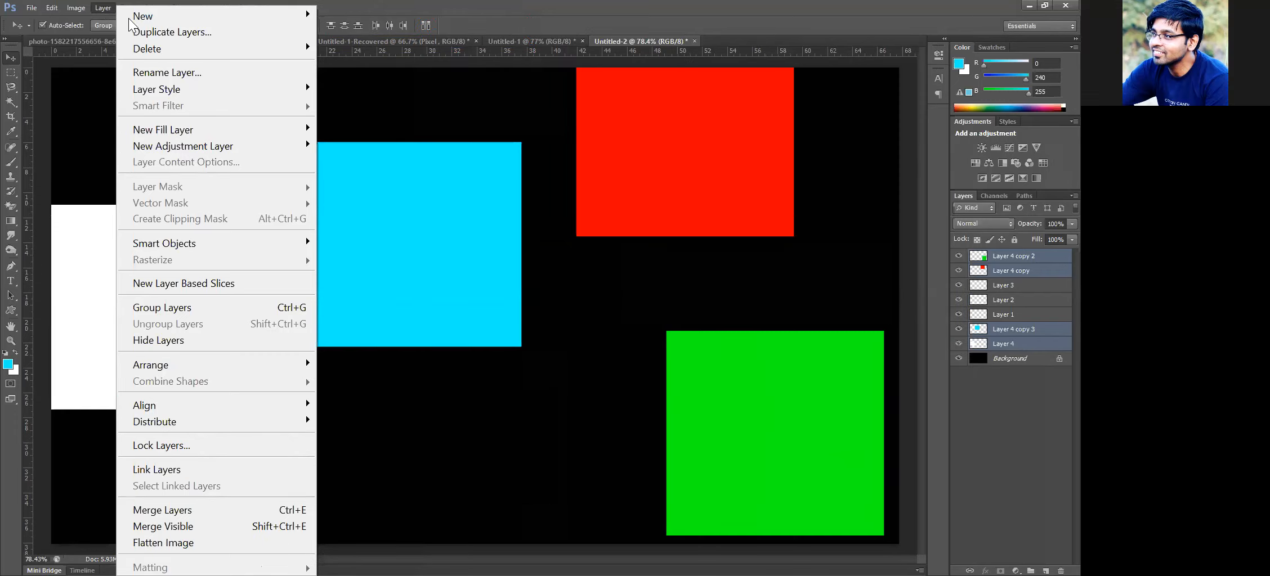
left_click(191, 7)
left_click(97, 8)
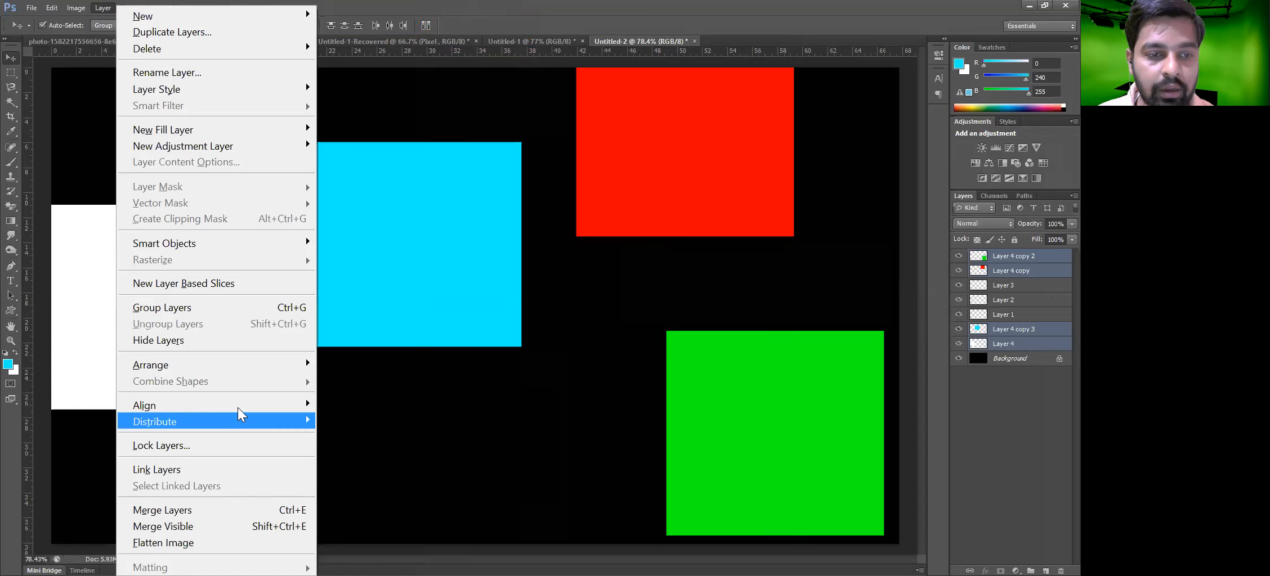
mouse_move(237, 406)
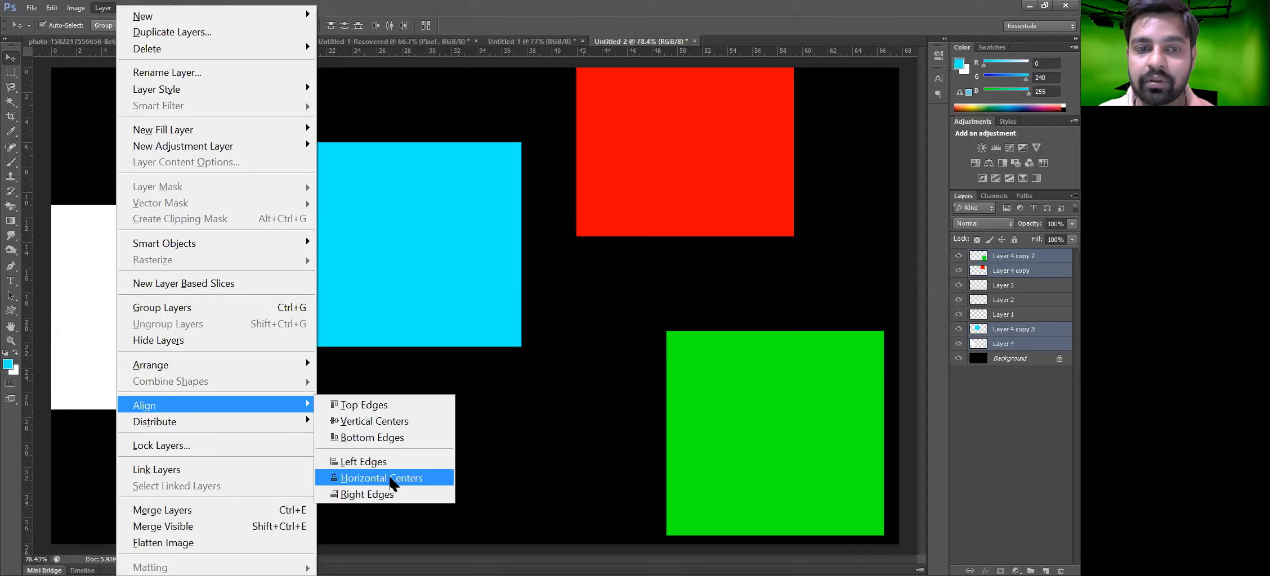
left_click(478, 358)
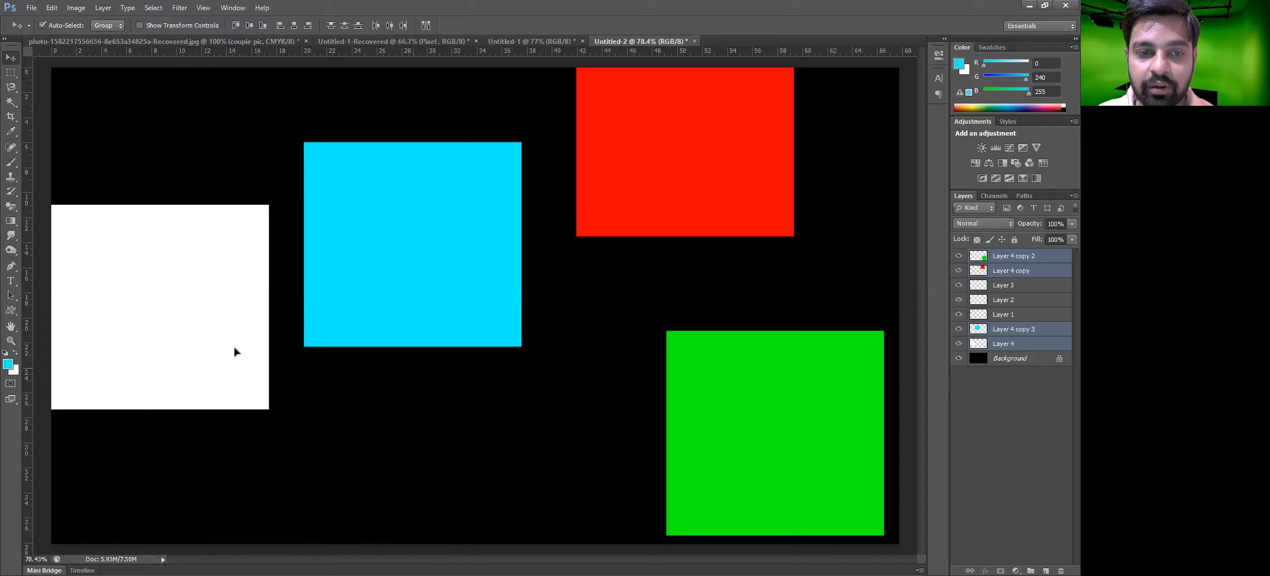
Nudge the selected squares slightly and align their left edges
left_click_drag(234, 336, 244, 345)
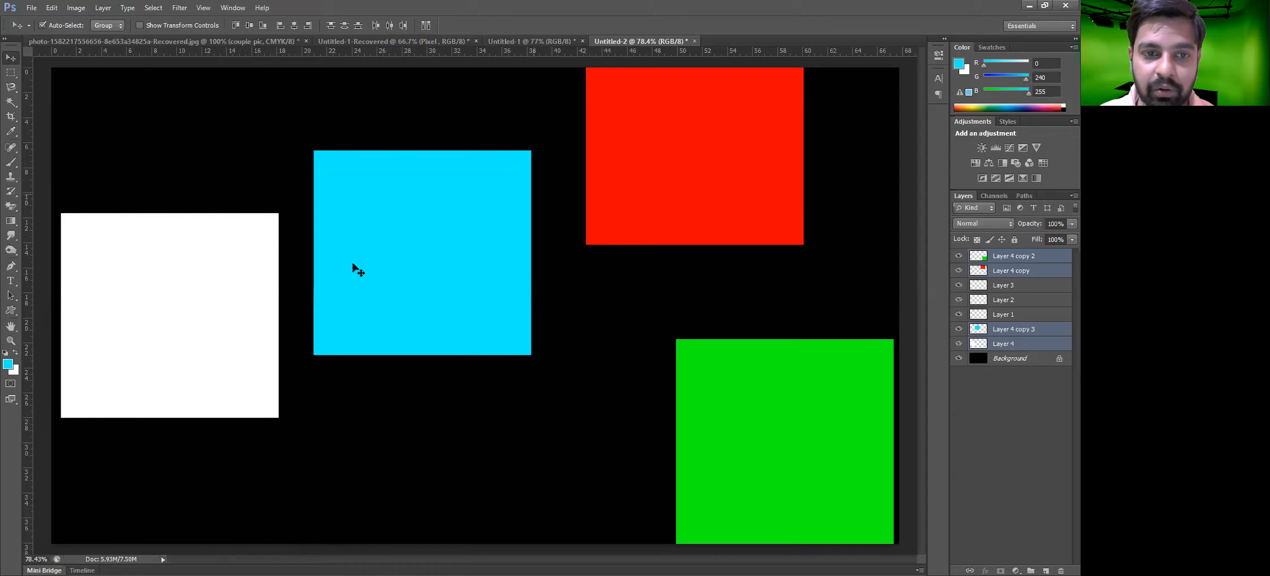
left_click(105, 8)
mouse_move(243, 366)
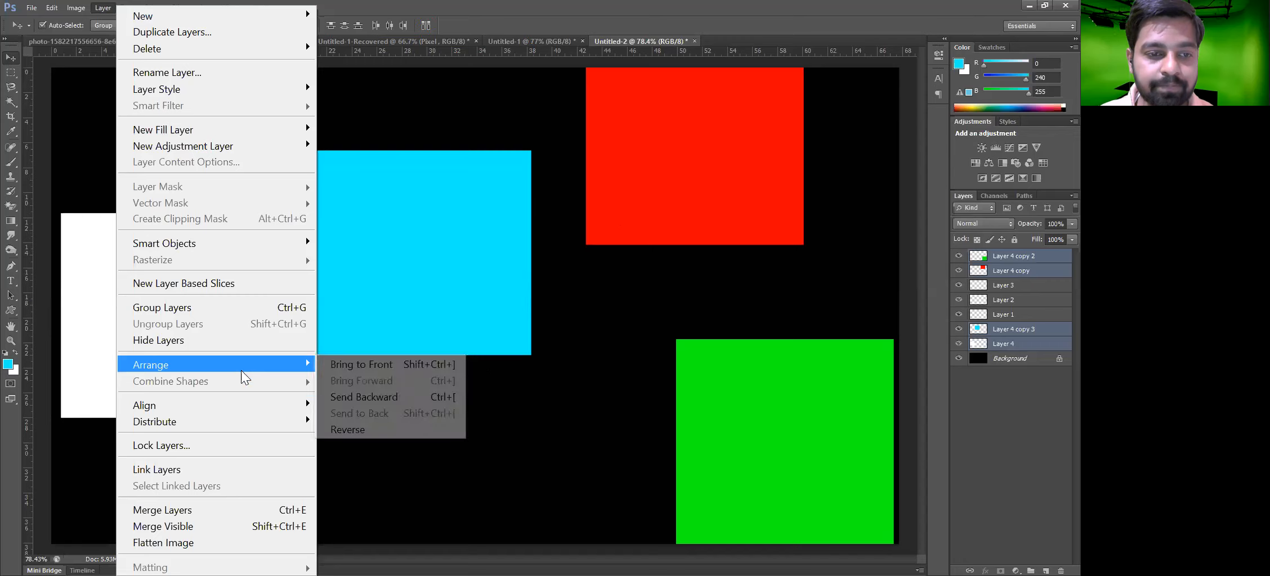
mouse_move(253, 406)
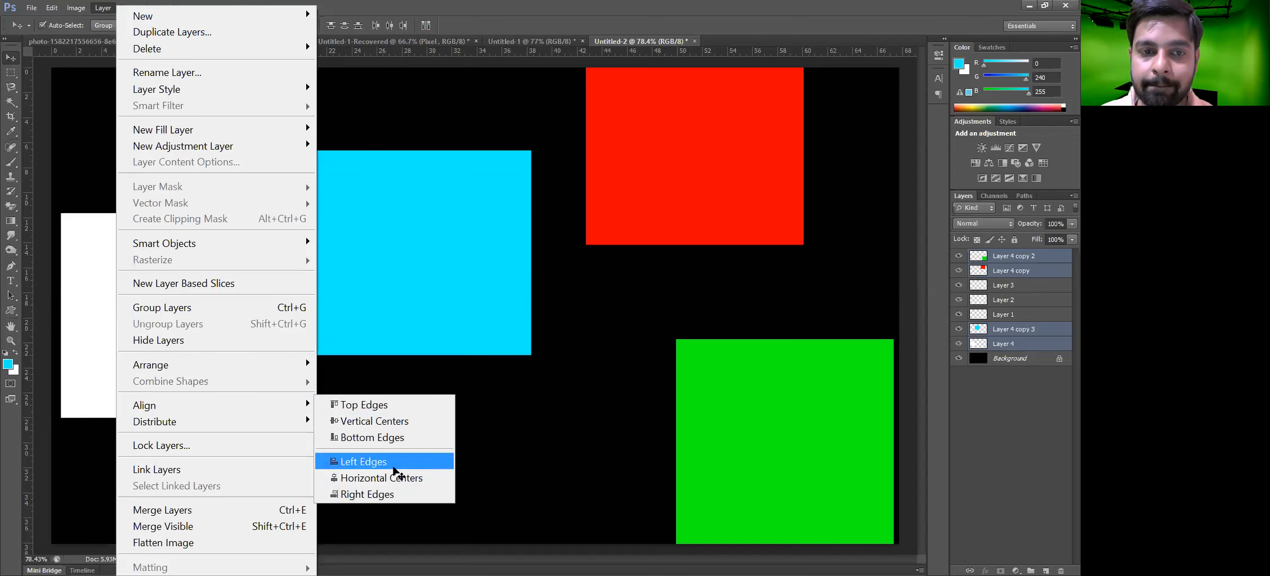
left_click(394, 472)
Pull the stacked squares apart, moving the white and green squares to the lower right
left_click_drag(147, 376, 225, 398)
left_click_drag(253, 248, 240, 129)
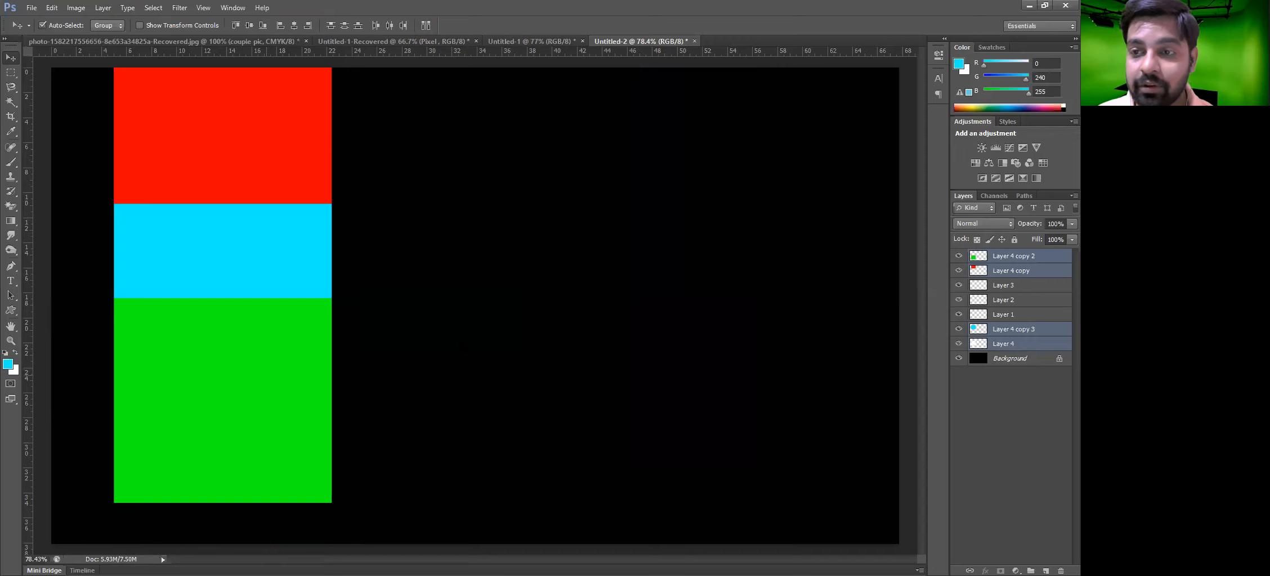
left_click_drag(296, 391, 687, 398)
left_click_drag(300, 354, 432, 354)
left_click_drag(655, 407, 652, 403)
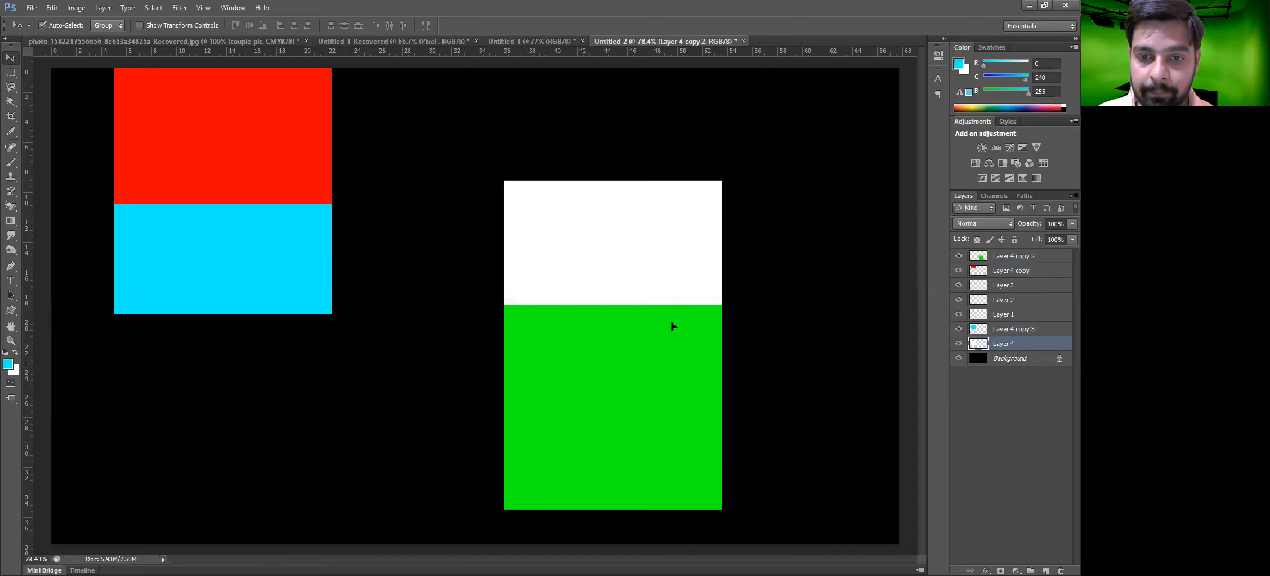
left_click_drag(672, 326, 712, 388)
left_click_drag(605, 281, 715, 389)
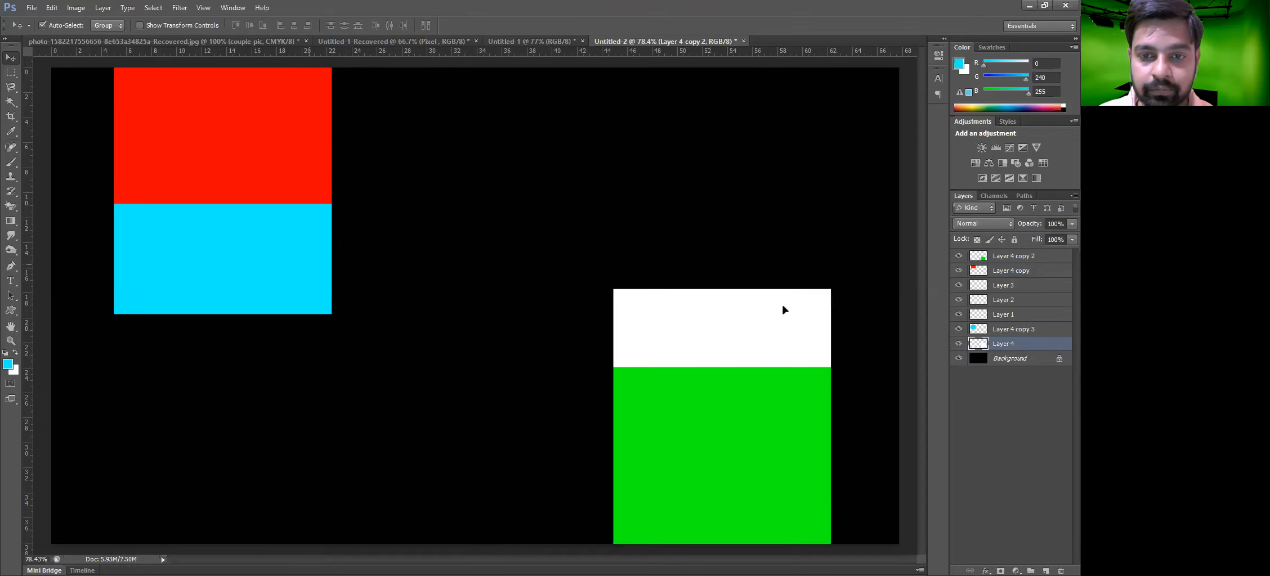
Rearrange the squares into one horizontal row: red, cyan, white, then green from left to right
left_click_drag(284, 257, 783, 304)
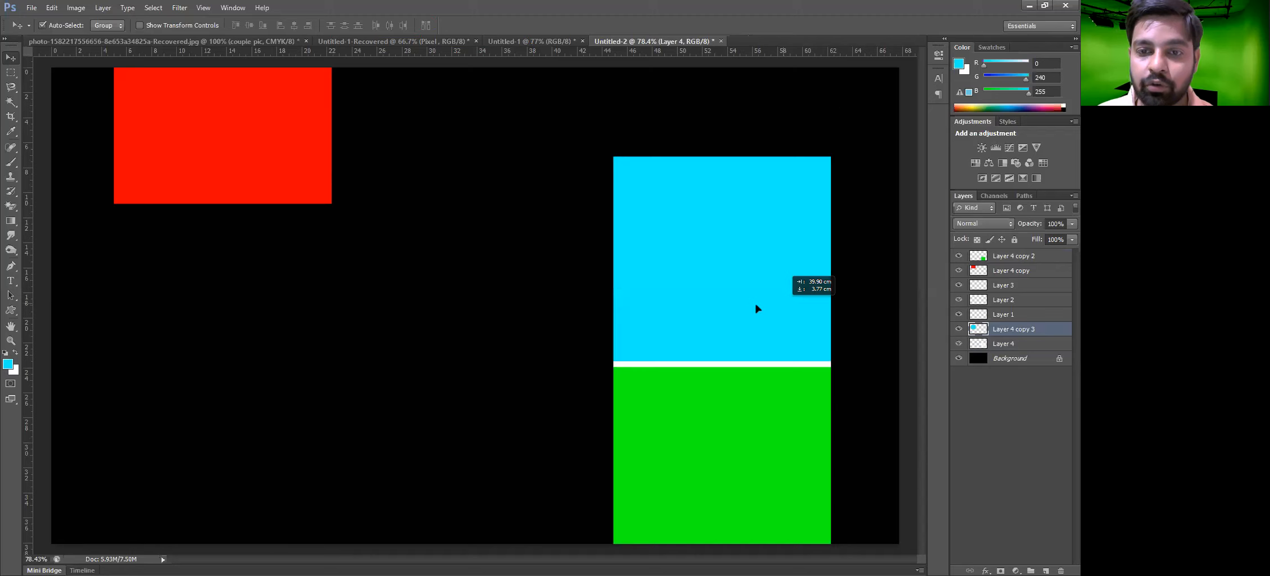
left_click_drag(250, 164, 759, 274)
left_click_drag(741, 201, 723, 125)
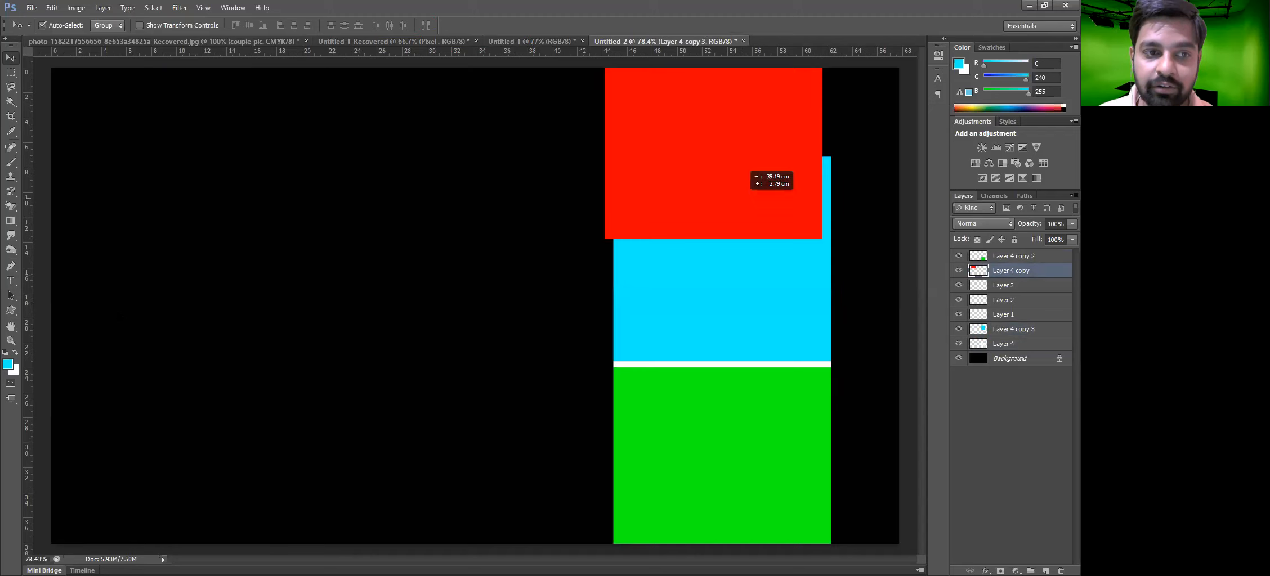
left_click_drag(732, 202, 184, 346)
left_click_drag(655, 273, 345, 295)
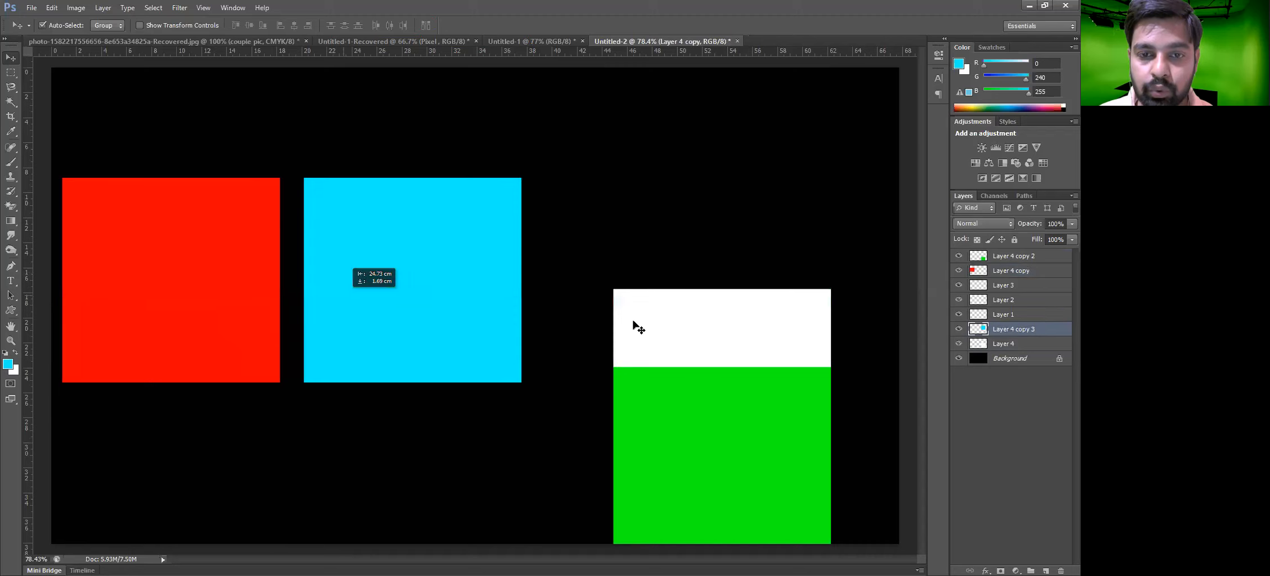
left_click_drag(671, 311, 583, 197)
left_click_drag(792, 399, 915, 209)
left_click_drag(792, 270, 799, 274)
Select all four squares and align their vertical centers
left_click_drag(811, 424, 176, 259)
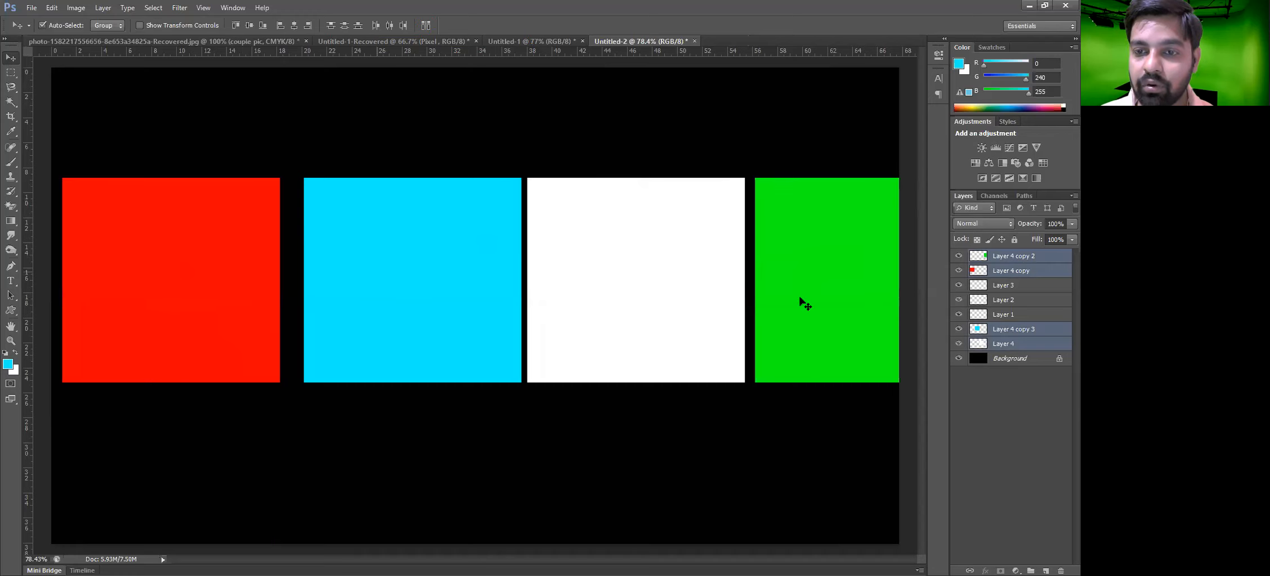
left_click_drag(855, 455, 112, 4)
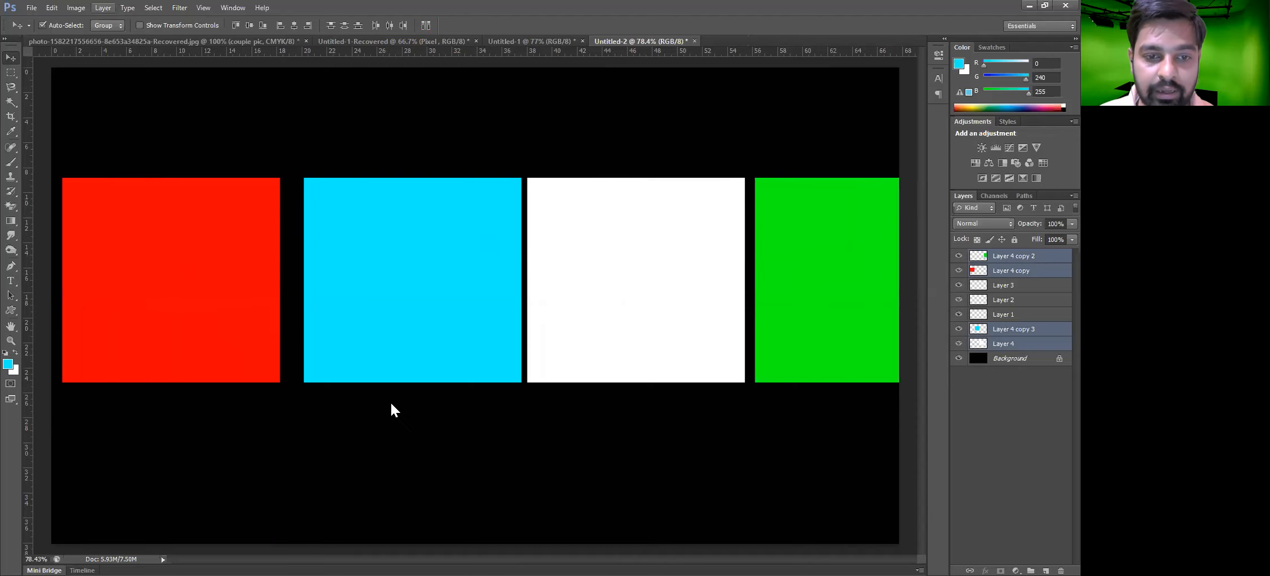
mouse_move(212, 401)
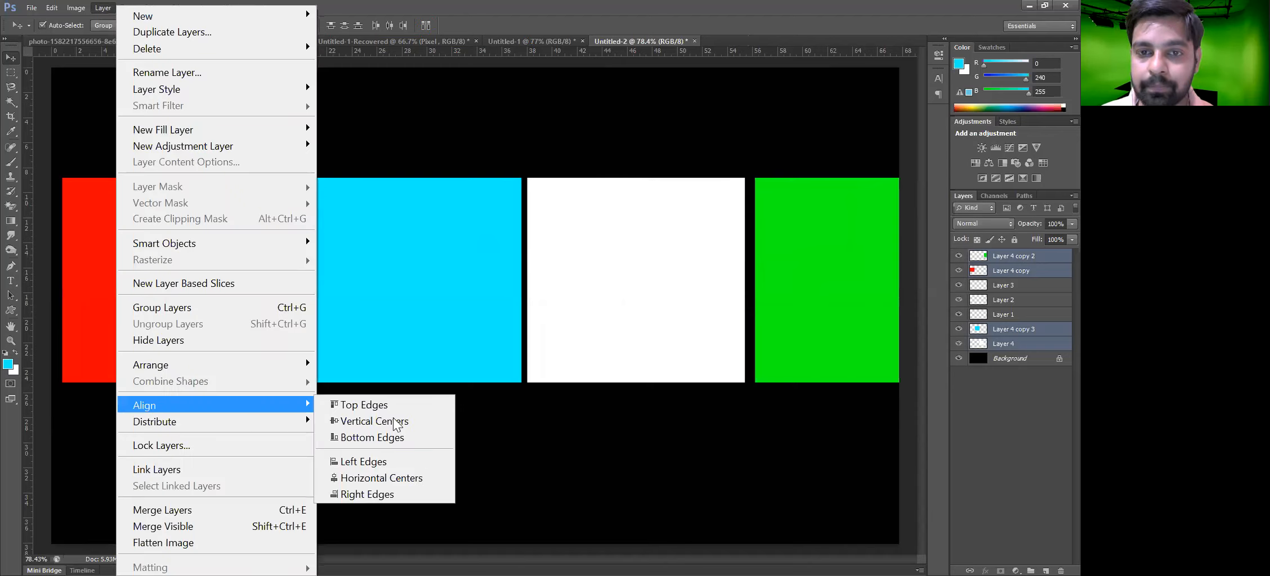
left_click(396, 422)
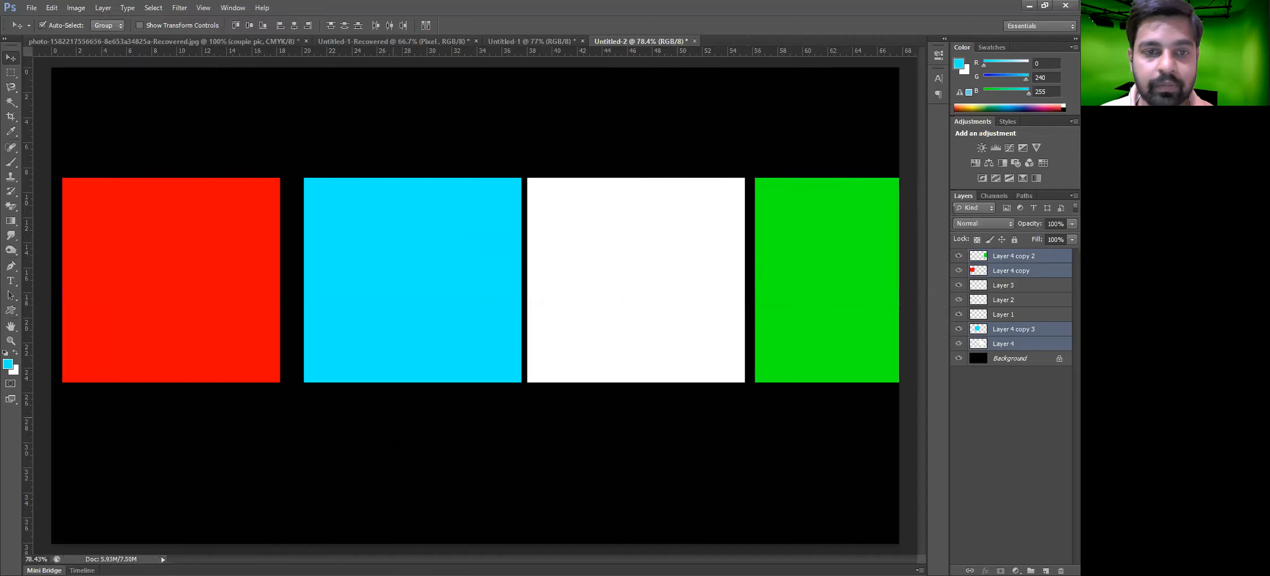
Try to distribute the four selected squares evenly
left_click_drag(790, 448, 129, 30)
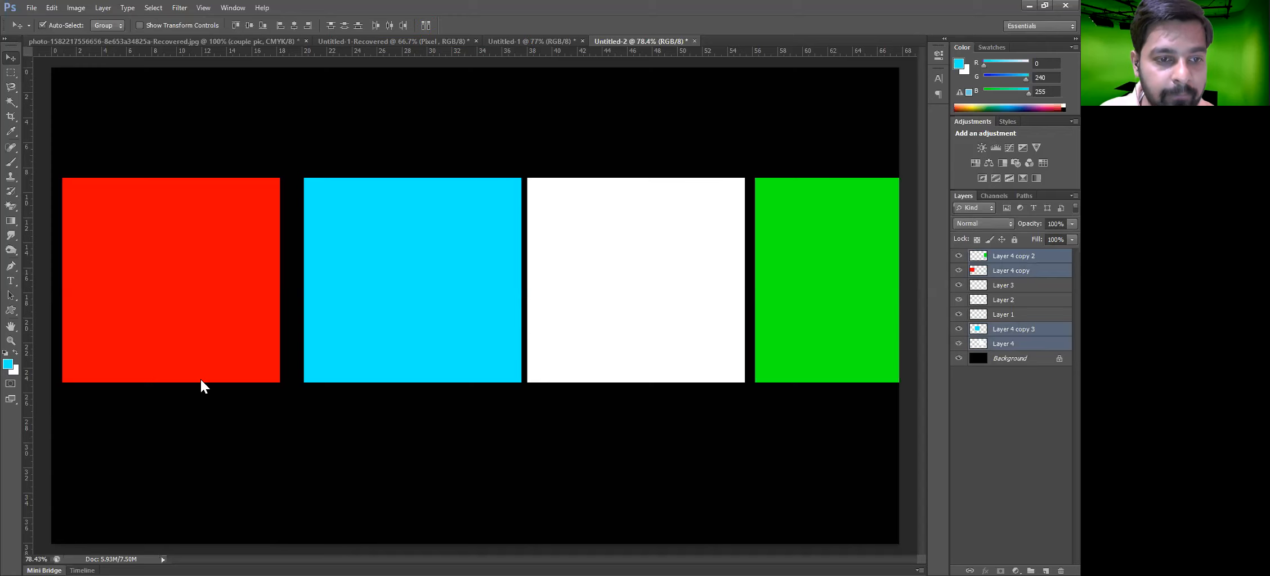
key("alt+l")
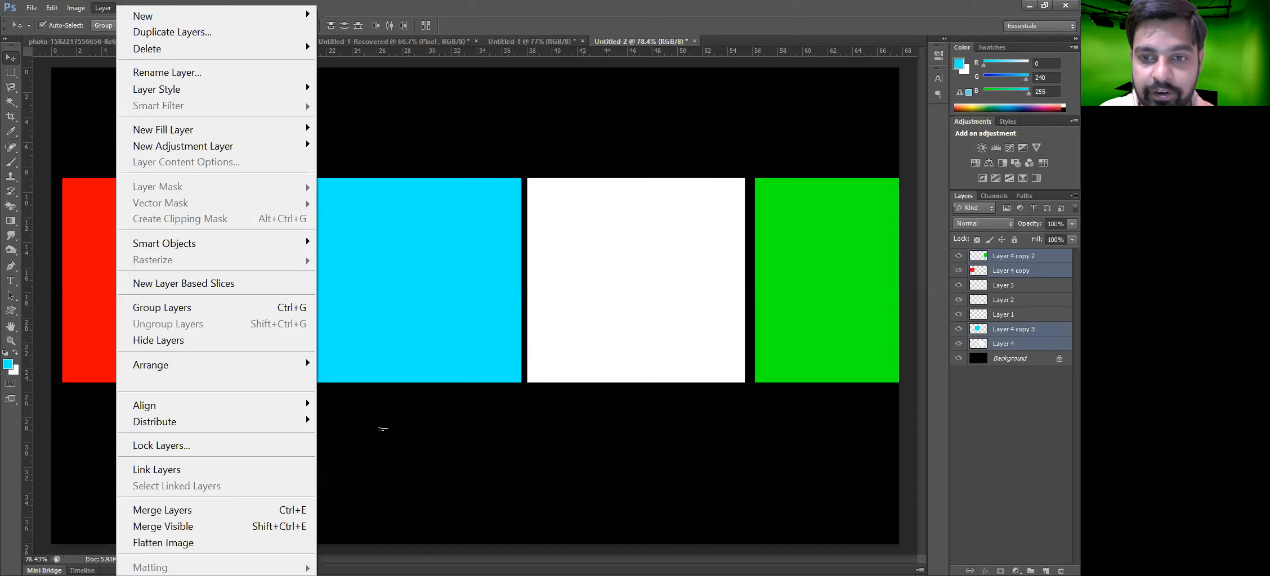
mouse_move(144, 405)
left_click(380, 419)
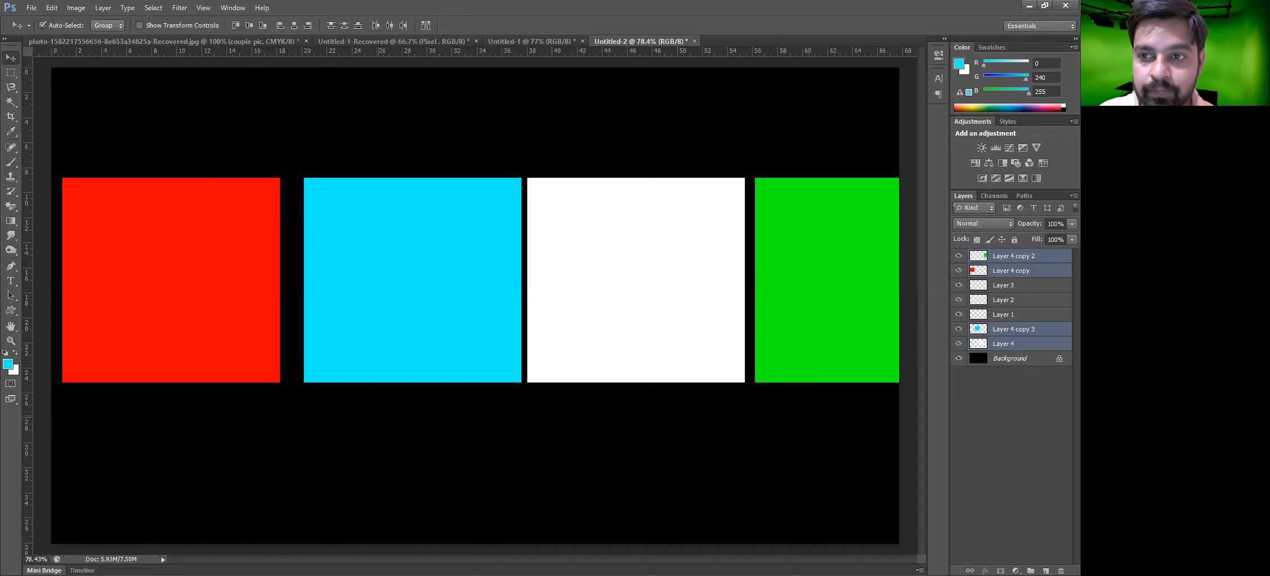
left_click(380, 419)
Nudge the cyan, white and green squares slightly left to even out the gaps
left_click_drag(381, 326, 386, 330)
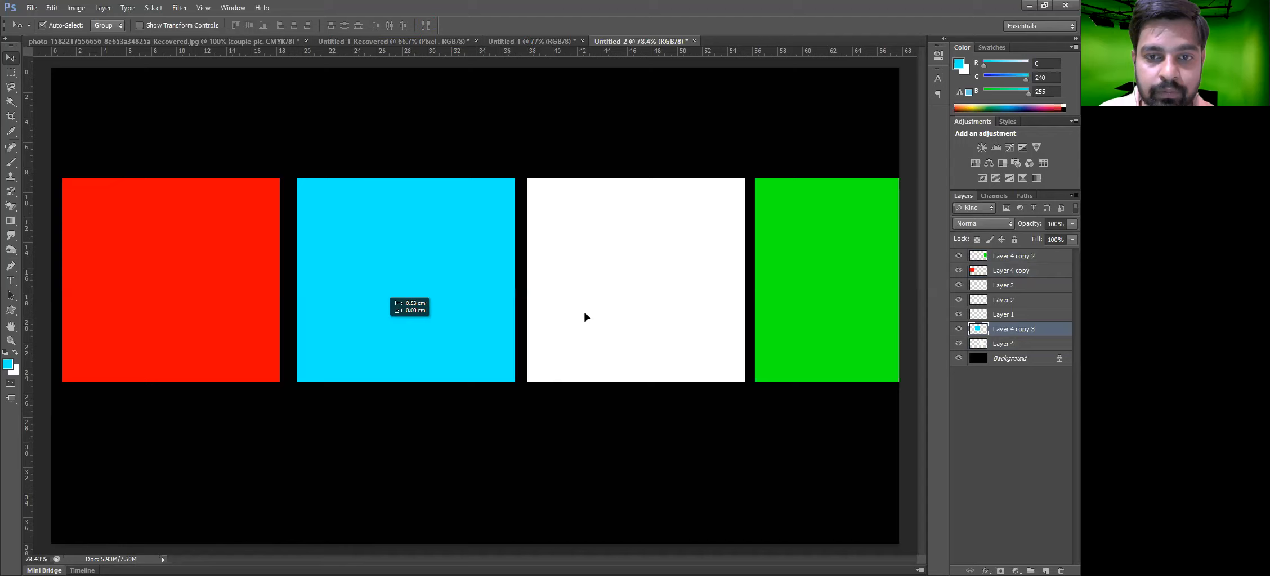
left_click(656, 330)
left_click_drag(656, 327, 651, 326)
left_click_drag(809, 332, 803, 332)
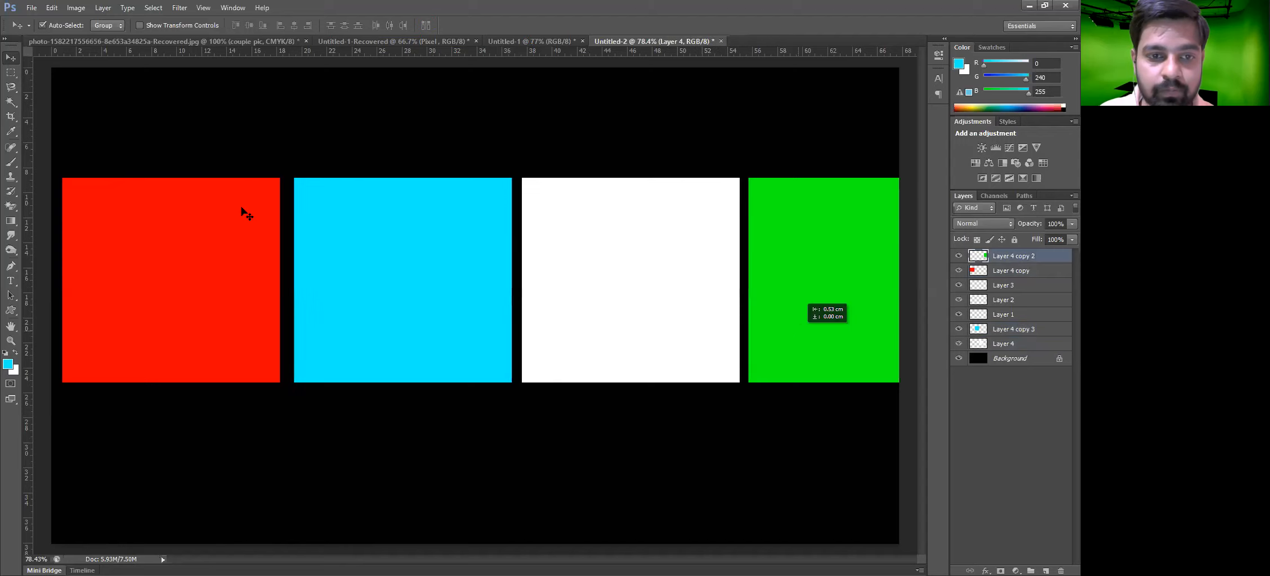
Align the squares' horizontal centers, then undo the alignment
left_click(102, 8)
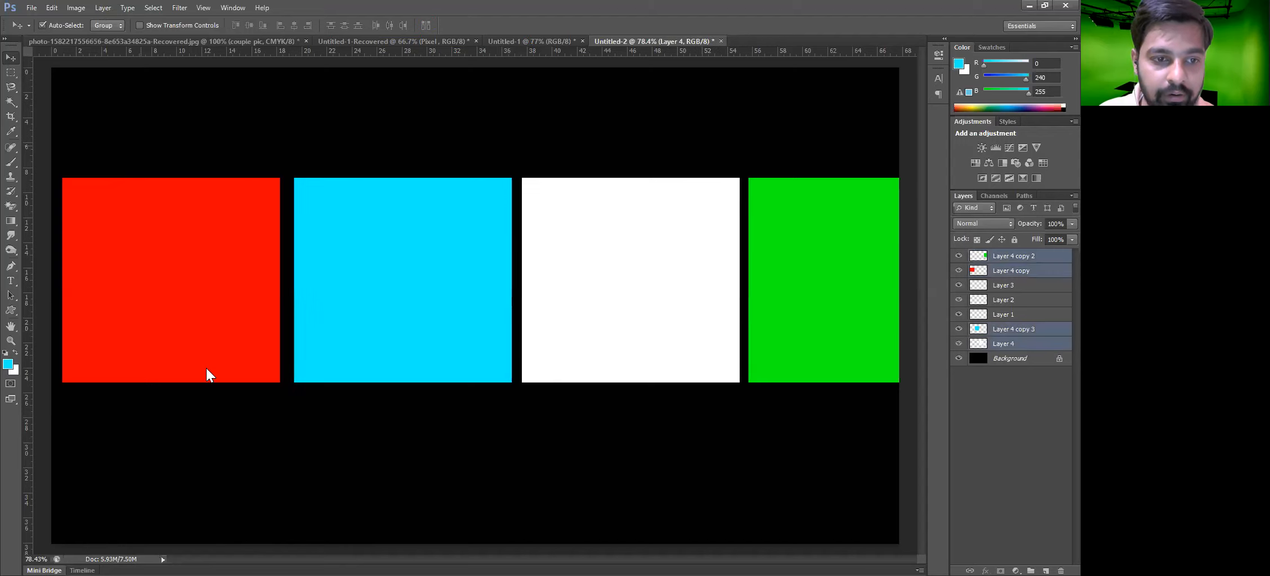
mouse_move(295, 405)
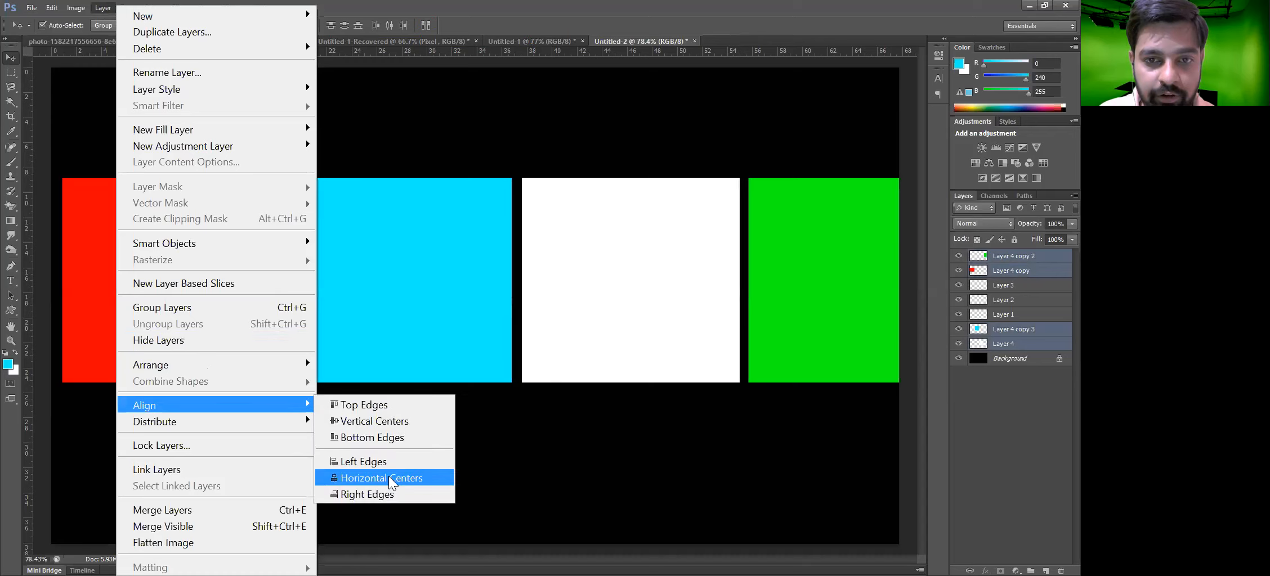
left_click(388, 478)
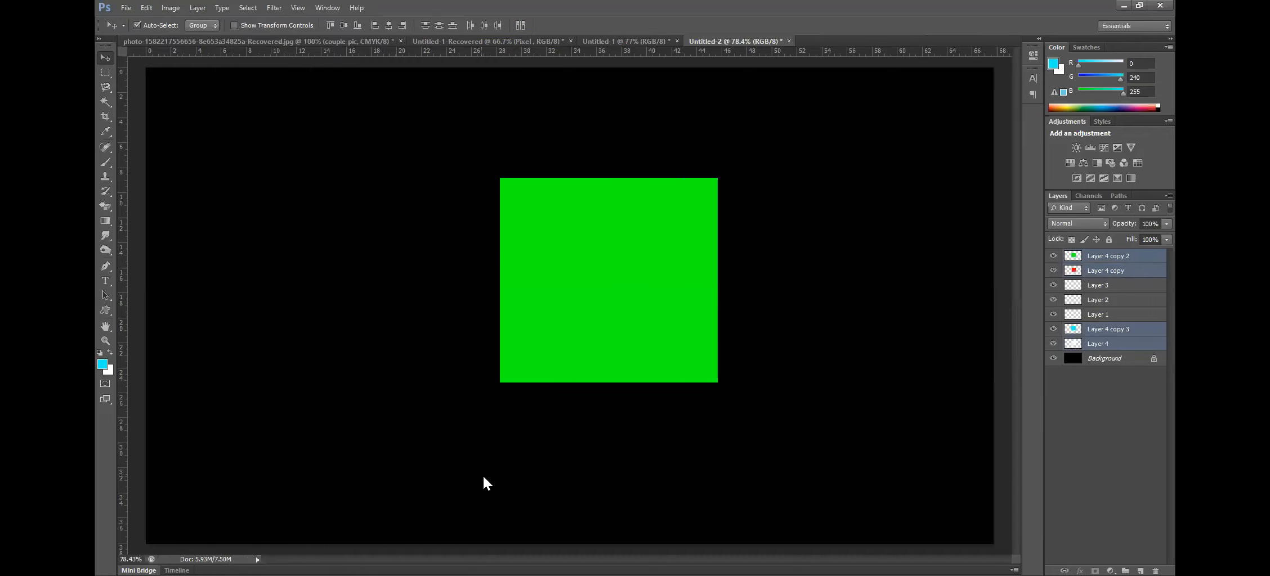
key("ctrl+z")
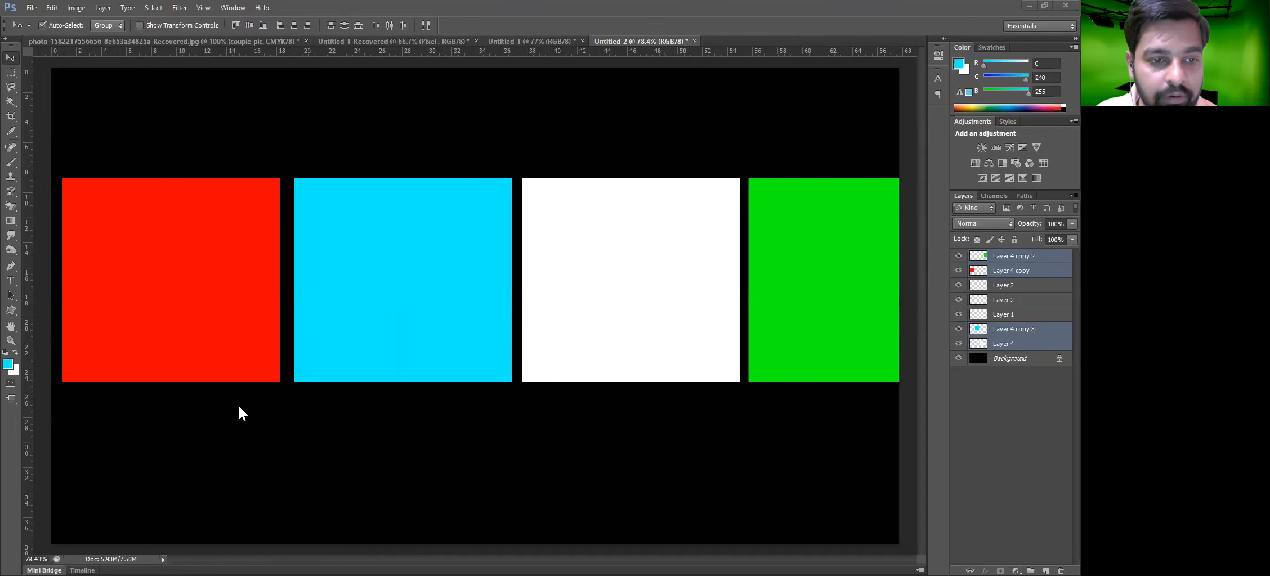
Align the four squares' horizontal centers again, try moving the stacked result, and undo the move
key("alt+l")
mouse_move(239, 407)
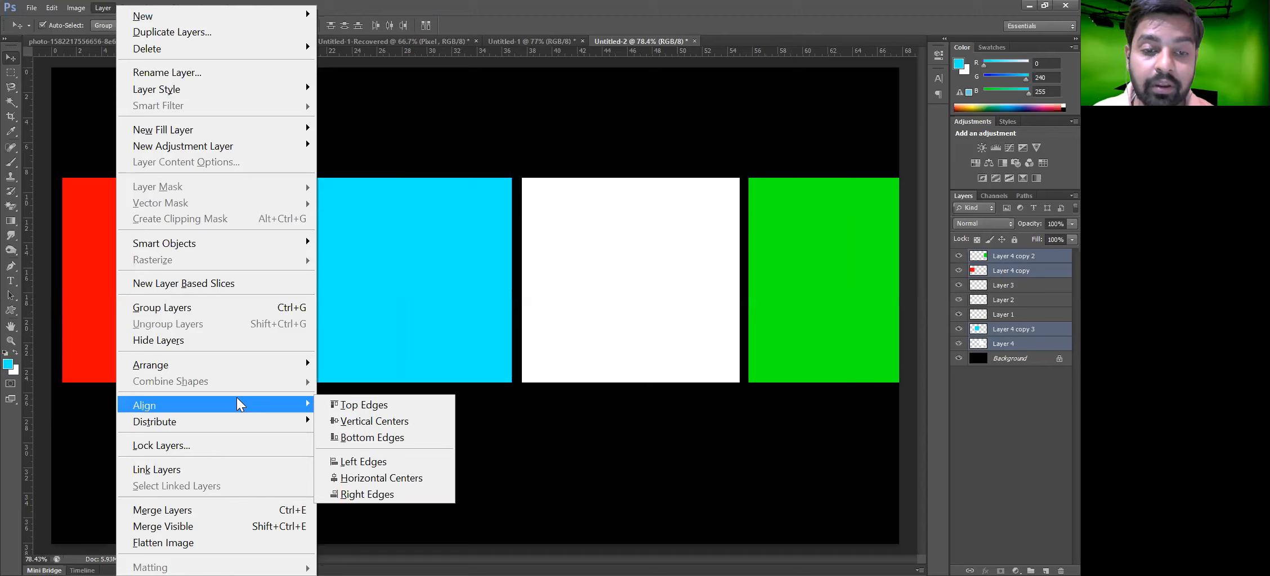
left_click(383, 479)
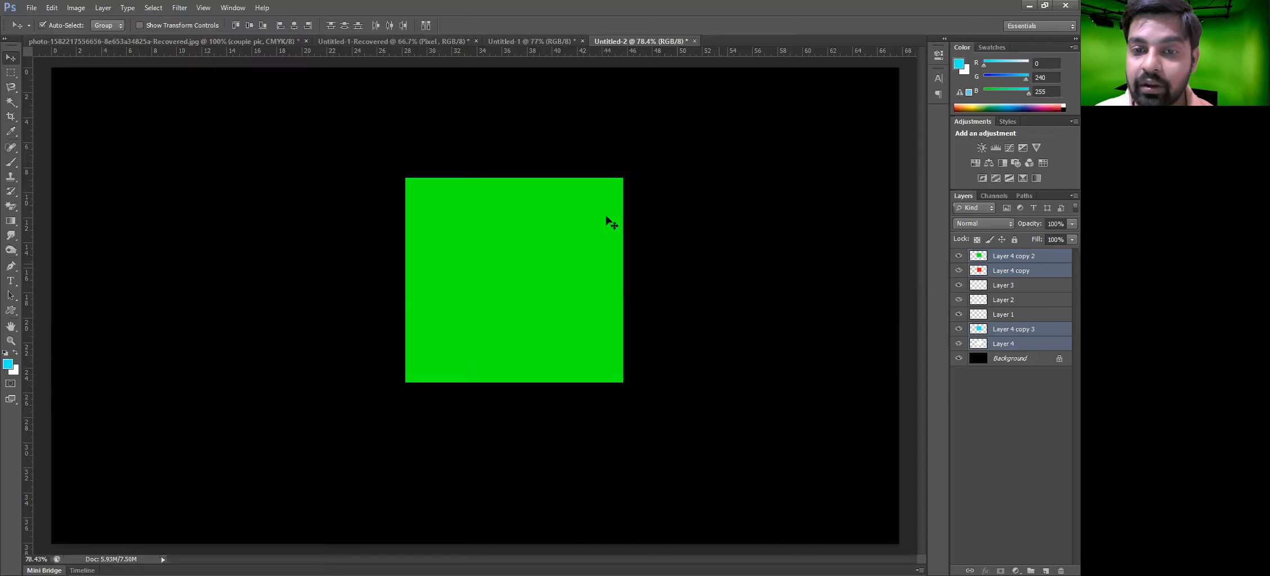
left_click_drag(582, 187, 546, 272)
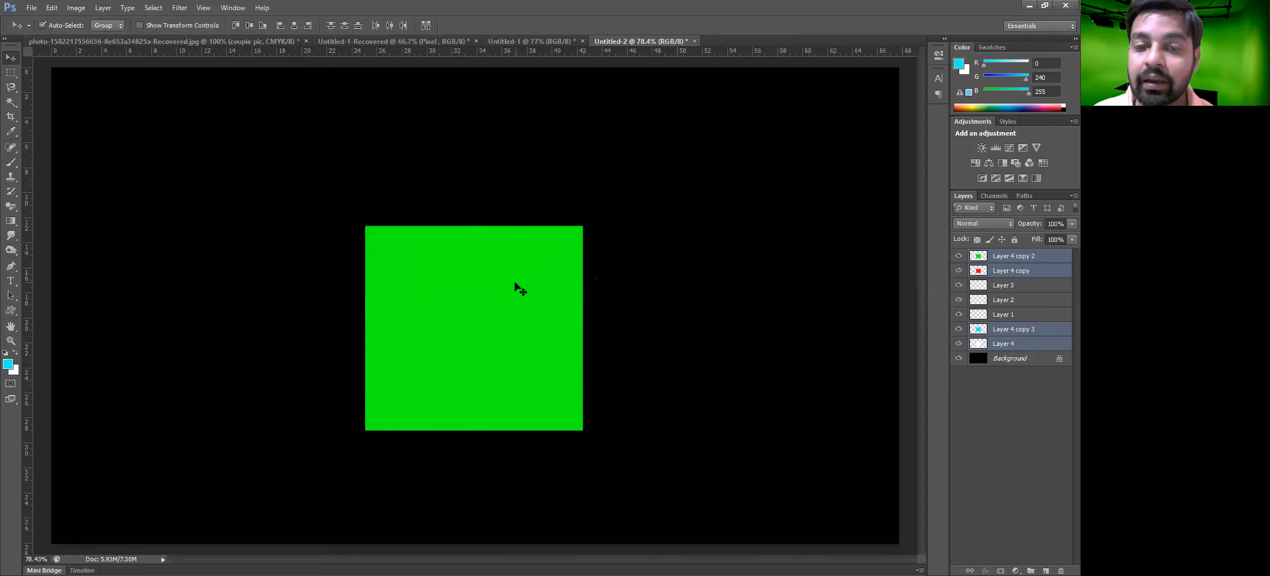
key("ctrl+z")
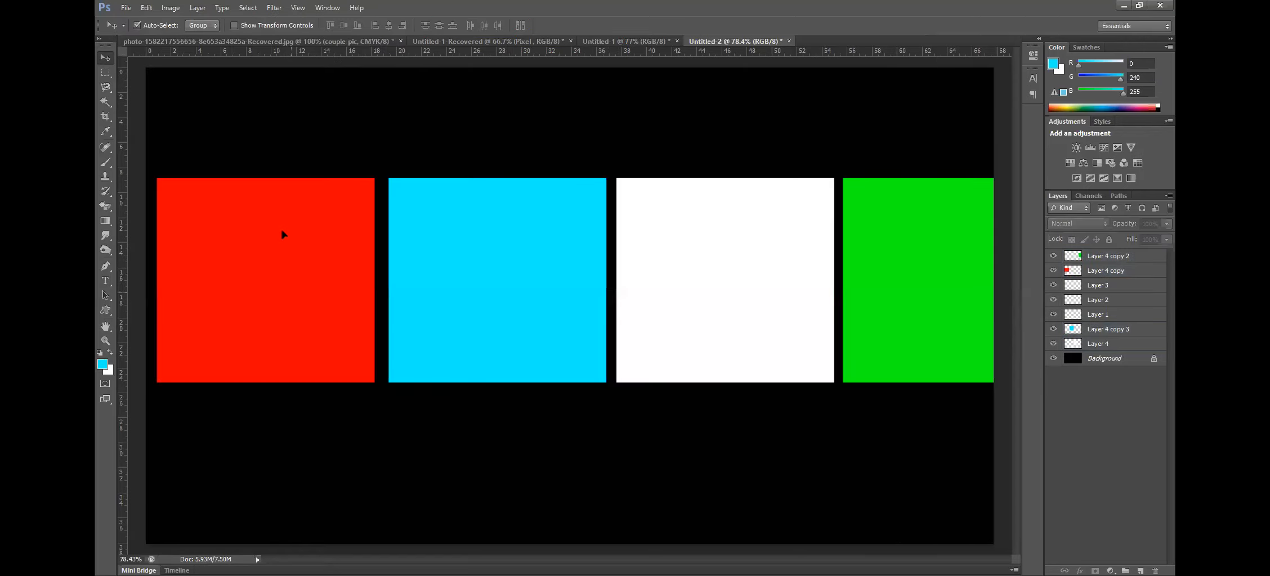
Move the red square to the canvas's top-left corner and scale it down to a smaller square
left_click_drag(282, 234, 272, 178)
key("ctrl+t")
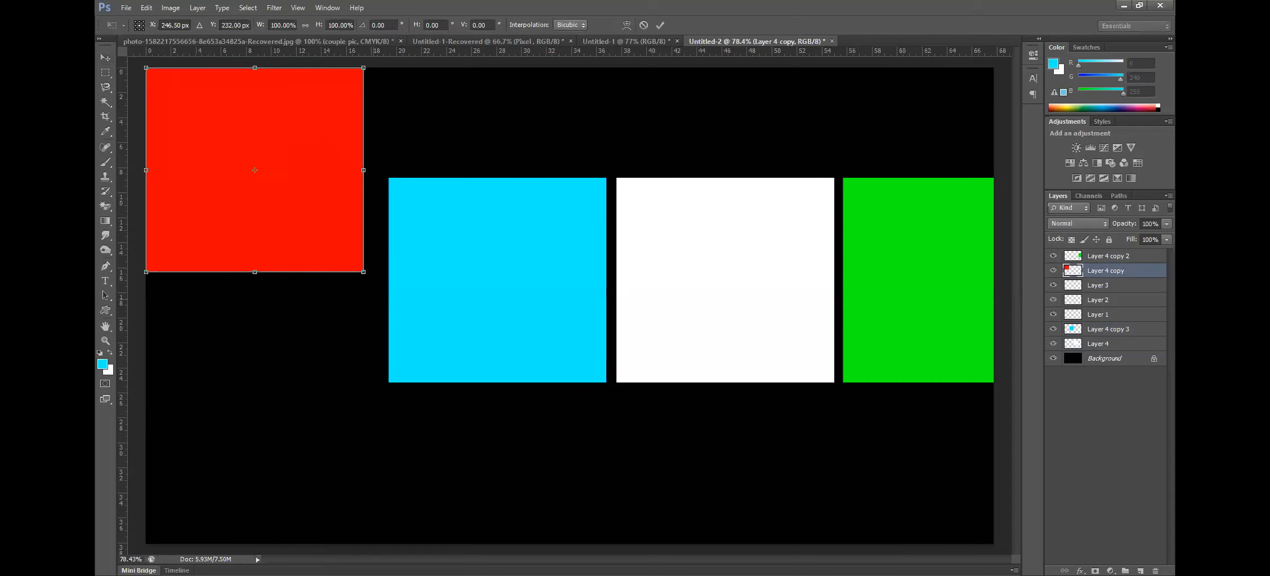
left_click_drag(363, 272, 241, 156)
key("Return")
Move the cyan square to the left edge below the red one and scale it down
left_click_drag(490, 259, 275, 261)
key("ctrl+t")
left_click_drag(386, 382, 220, 242)
key("Return")
Scale the white square down and place it on the left edge below the cyan square
left_click_drag(692, 266, 463, 363)
key("ctrl+t")
left_click_drag(604, 479, 485, 367)
key("Return")
left_click_drag(460, 329, 217, 351)
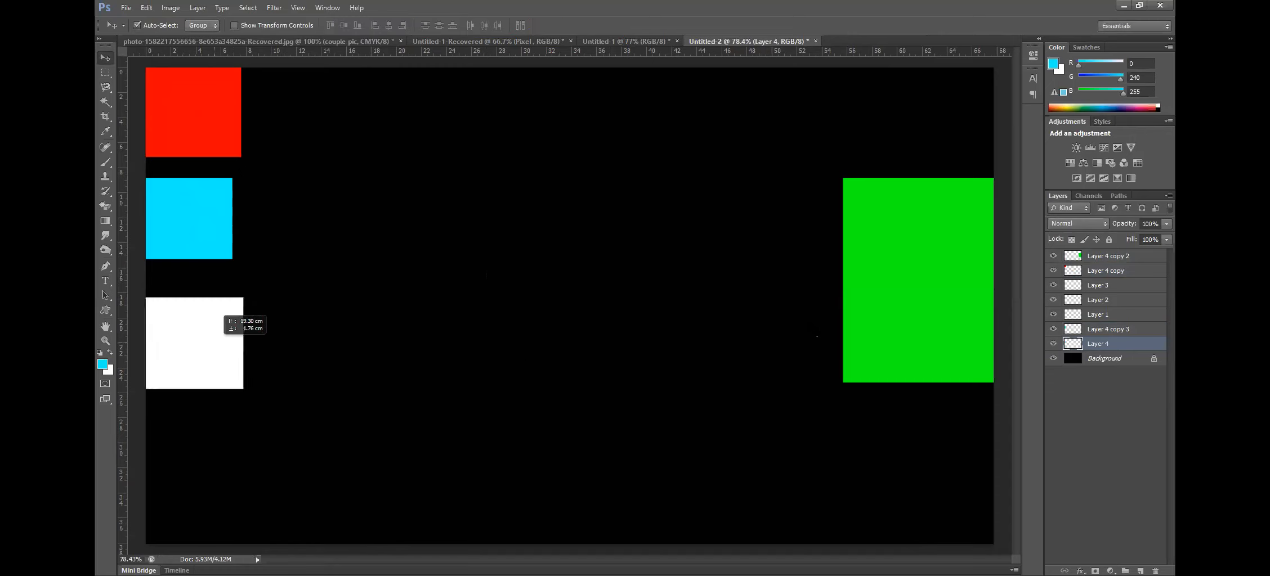
Scale the green square down, place it in the bottom-left corner, and enlarge it slightly
left_click_drag(855, 322, 589, 351)
key("ctrl+t")
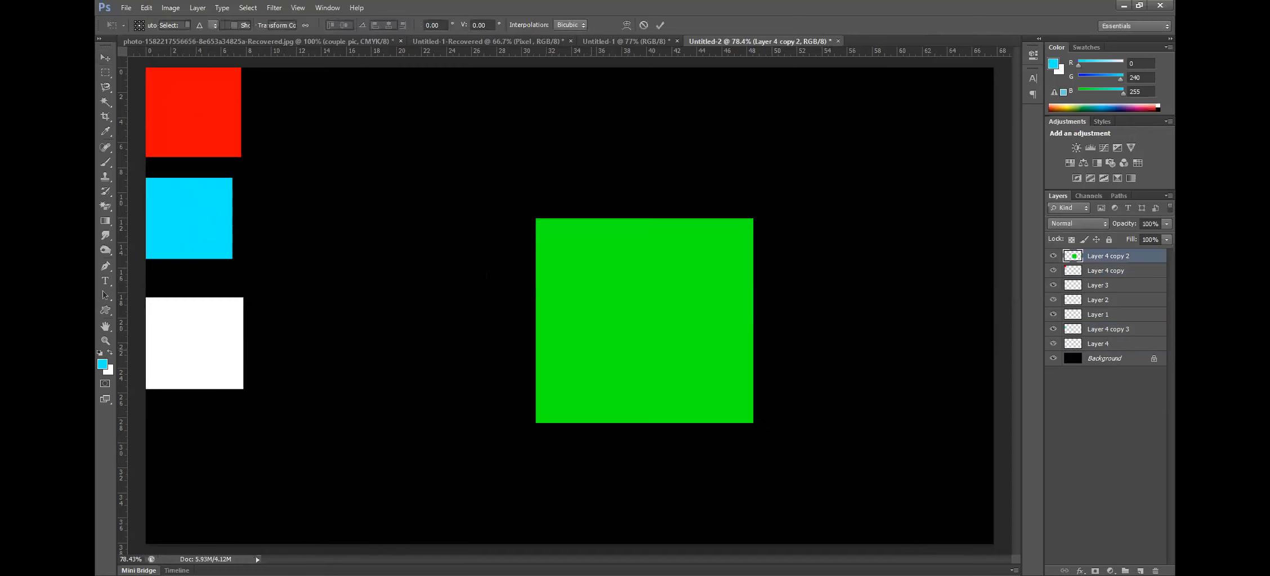
left_click_drag(753, 423, 622, 298)
key("Return")
left_click_drag(572, 264, 181, 462)
key("ctrl+t")
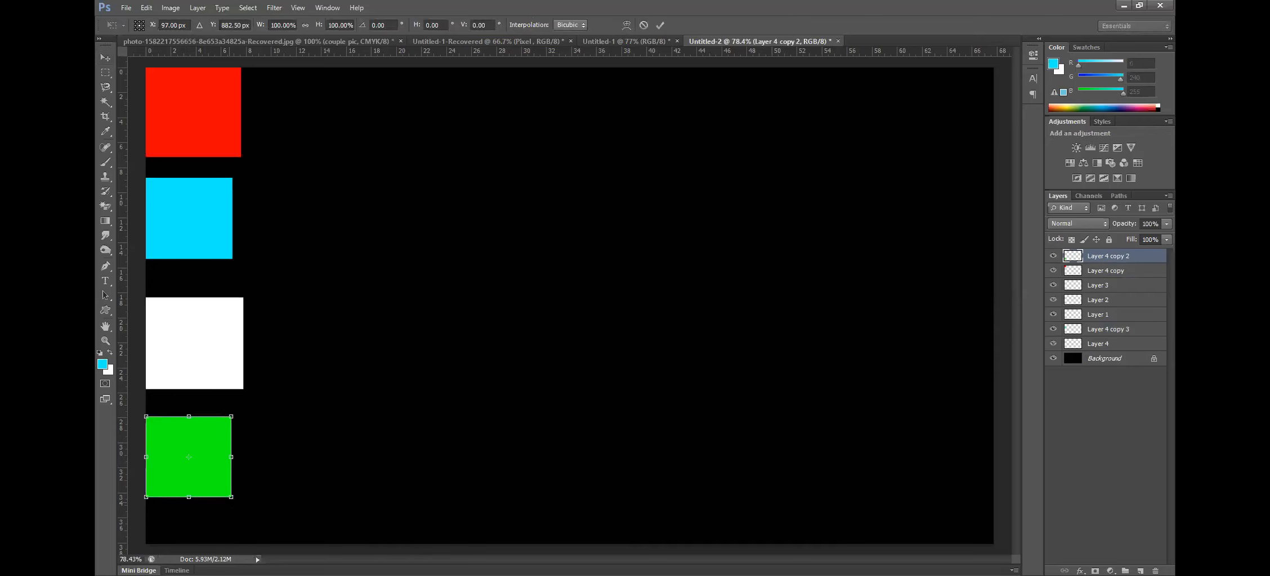
left_click_drag(231, 498, 239, 505)
key("Return")
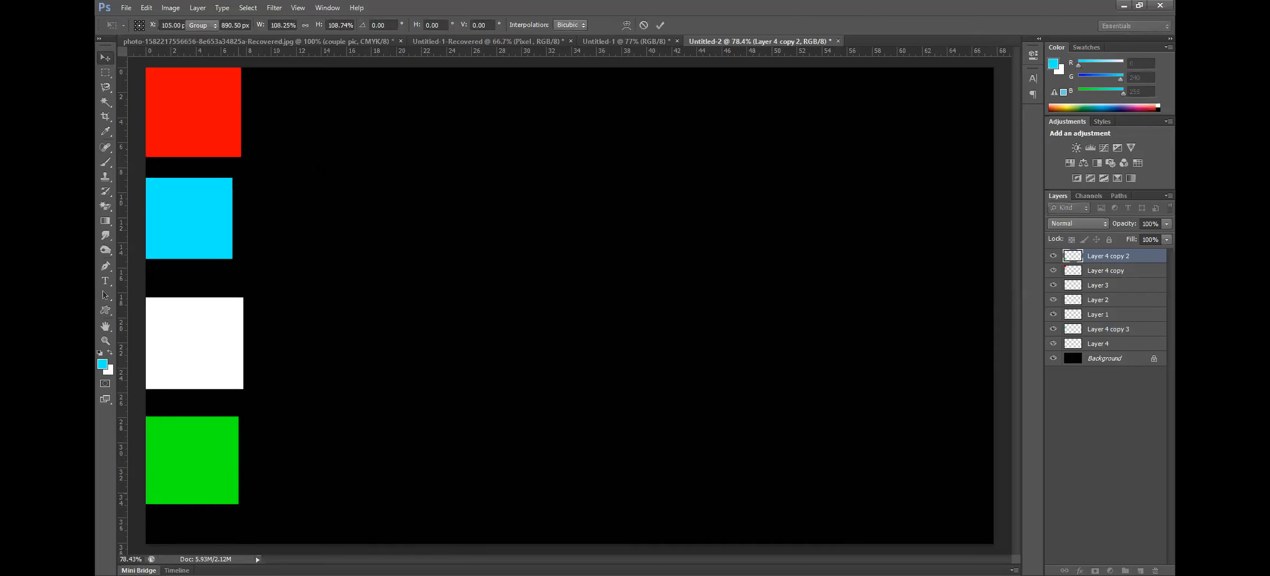
Enlarge the cyan square slightly with Free Transform
left_click(225, 235)
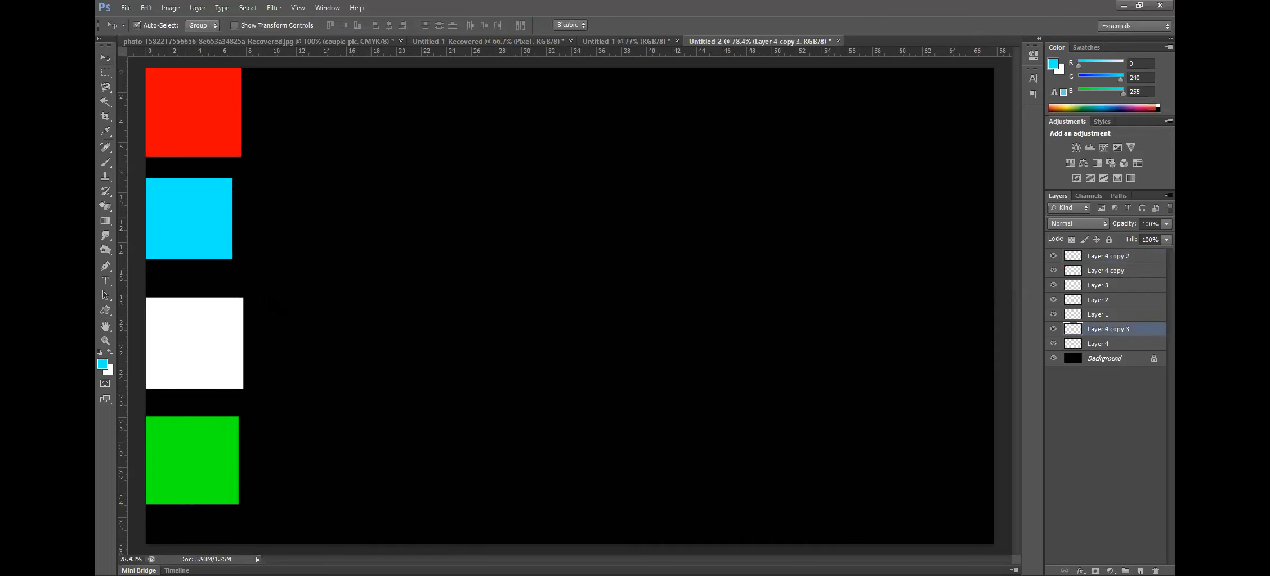
key("ctrl+t")
left_click_drag(232, 258, 246, 272)
key("Return")
Select all four squares and align their vertical centers, then step back through the history to undo it
left_click_drag(288, 90, 161, 515)
left_click(199, 8)
mouse_move(270, 403)
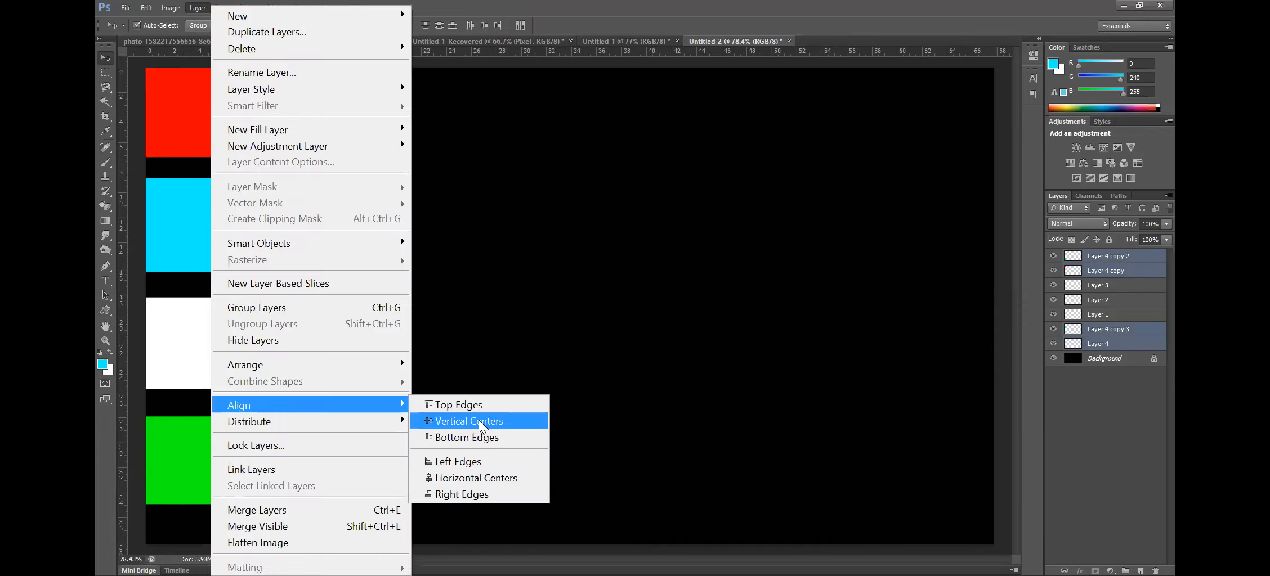
left_click(482, 427)
left_click_drag(213, 283, 561, 303)
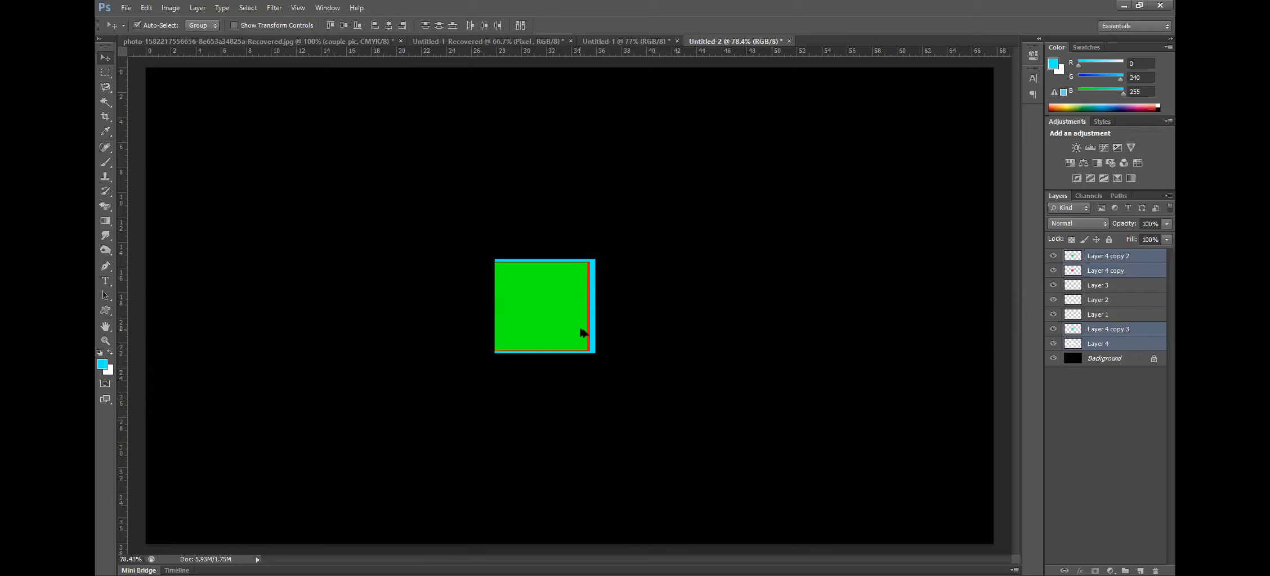
key("ctrl+alt+z")
key("ctrl+alt+z")
key("ctrl+alt+z")
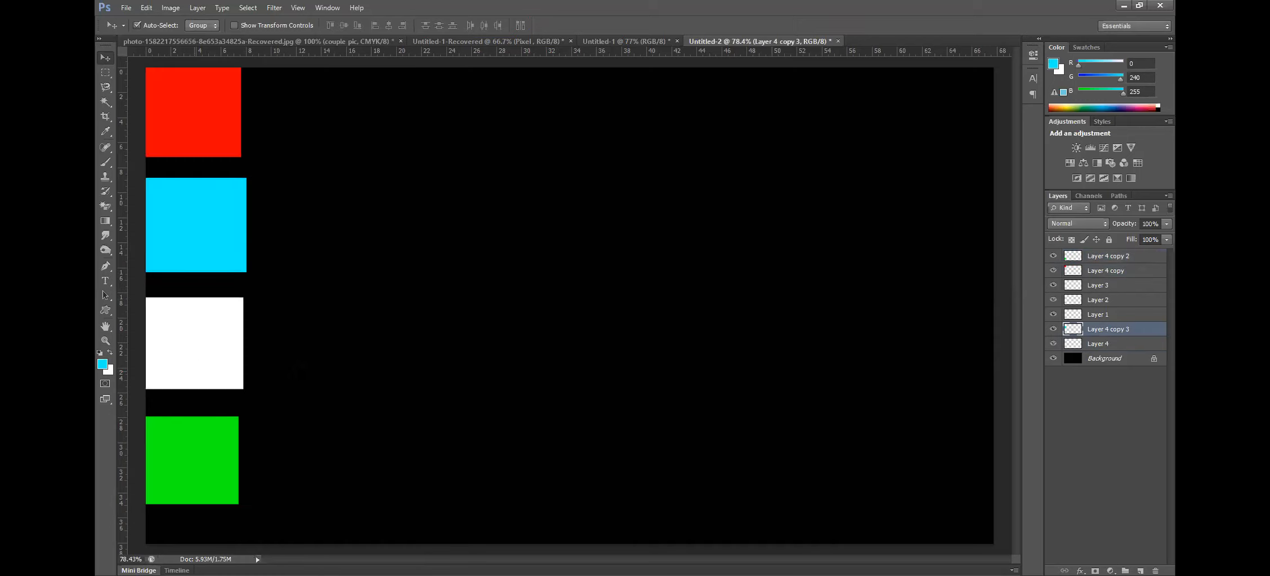
key("ctrl+alt+z")
key("ctrl+alt+z")
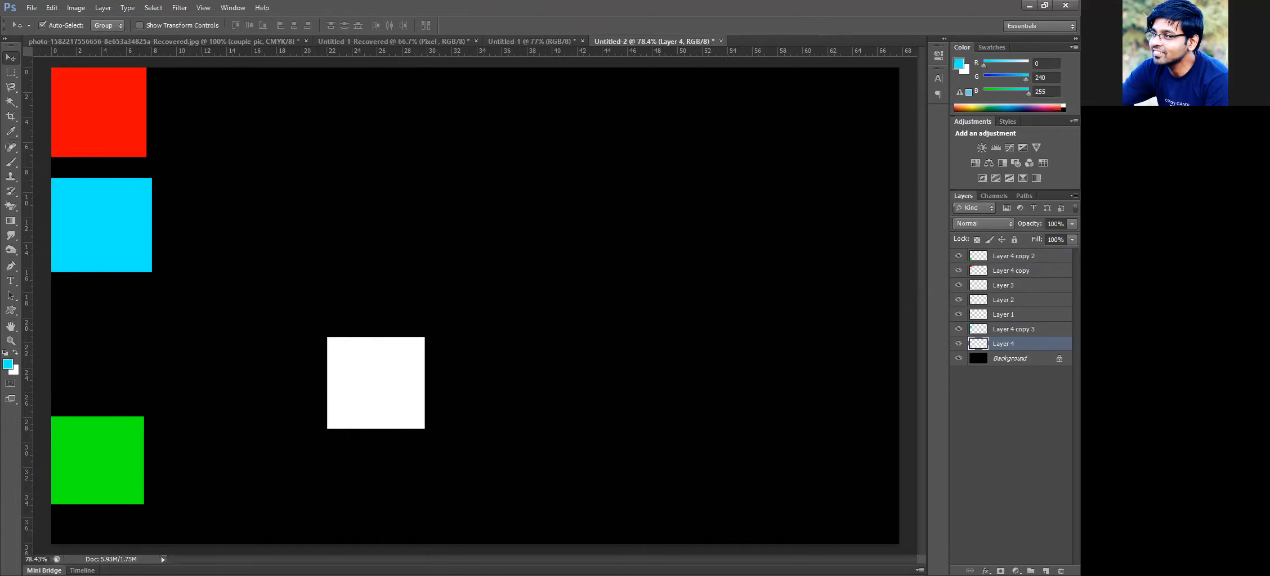
key("ctrl+shift+z")
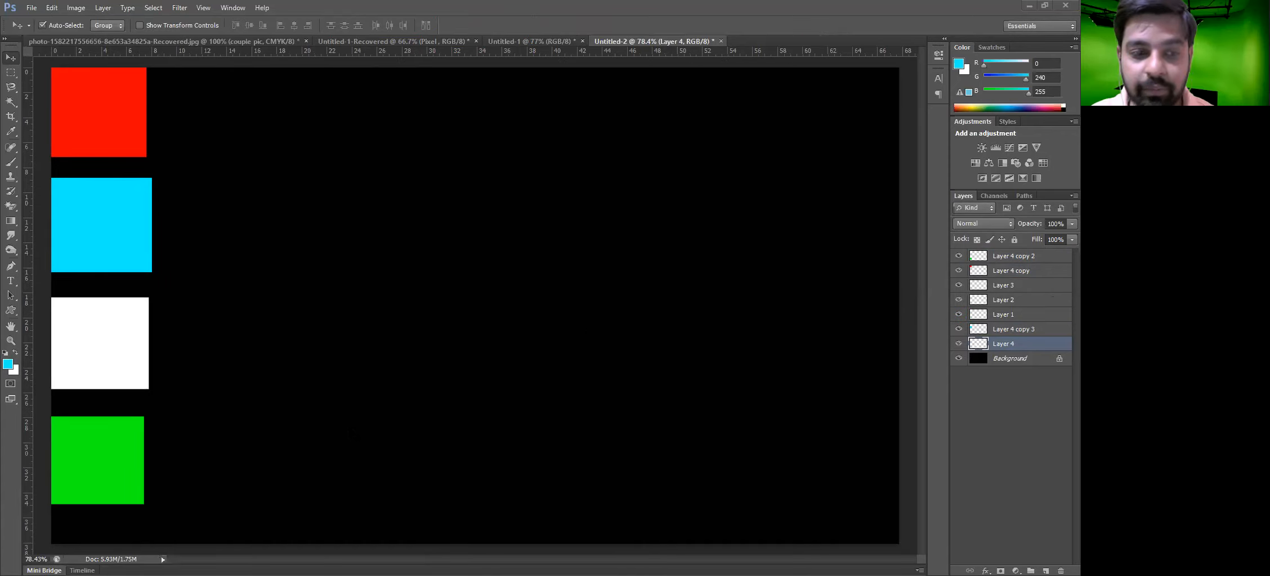
Nudge the green, white, cyan and red squares slightly down to spread out the column
left_click_drag(98, 473, 96, 502)
left_click_drag(113, 388, 114, 410)
left_click_drag(122, 246, 125, 266)
left_click_drag(118, 139, 119, 148)
Select the four squares and try to distribute them, then undo it
left_click_drag(211, 120, 98, 511)
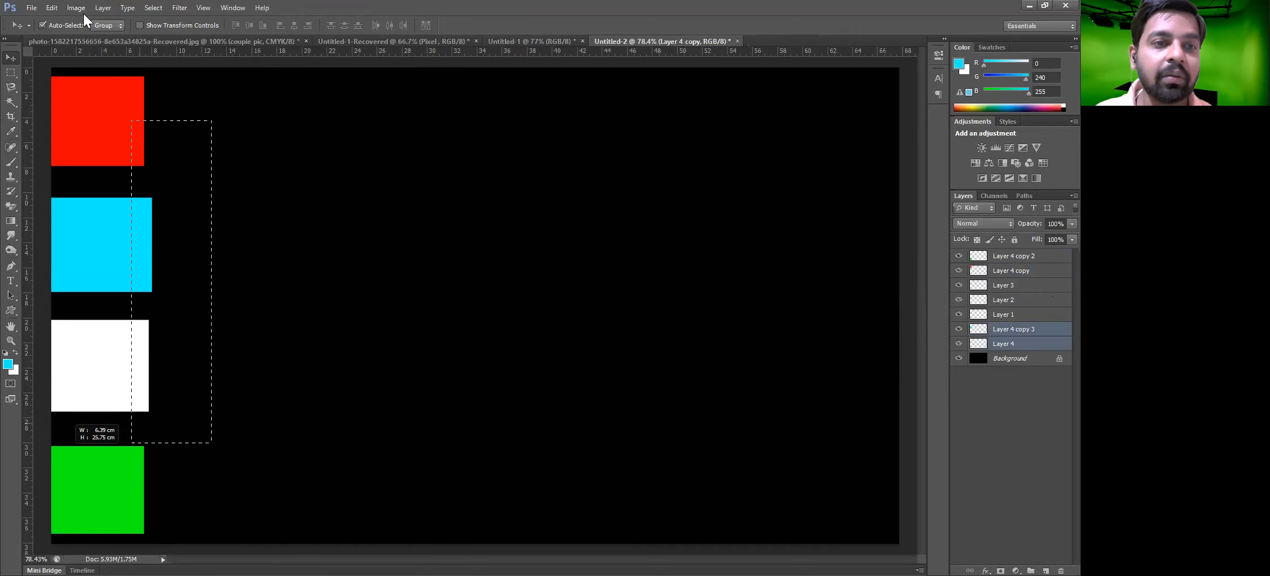
left_click_drag(149, 187, 132, 495)
left_click(103, 8)
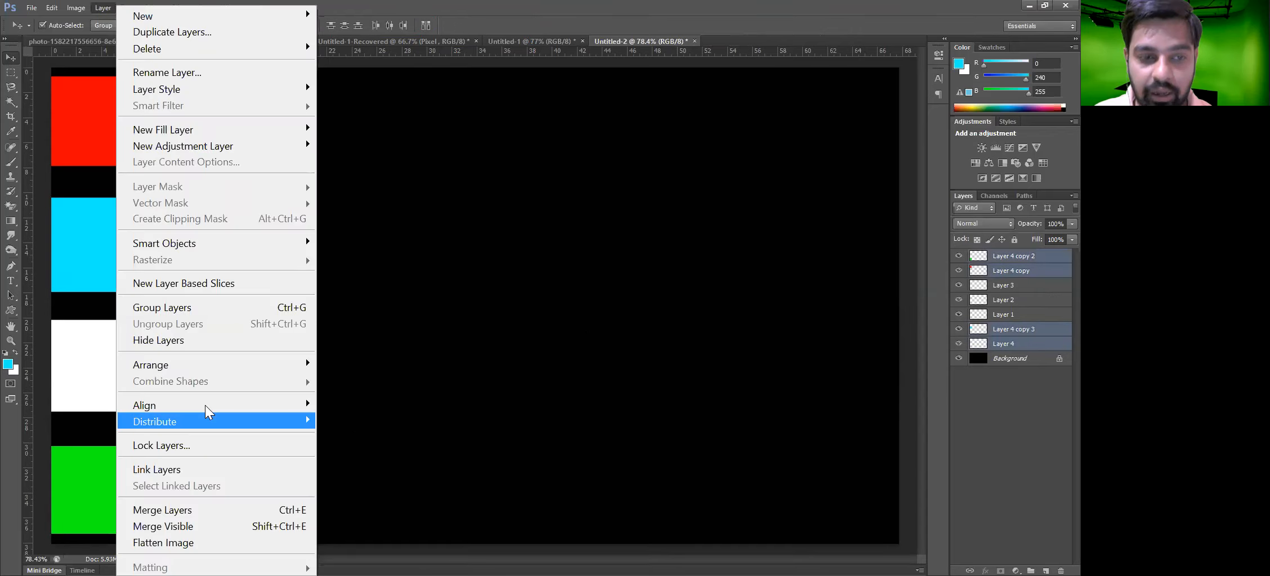
mouse_move(207, 406)
left_click(419, 421)
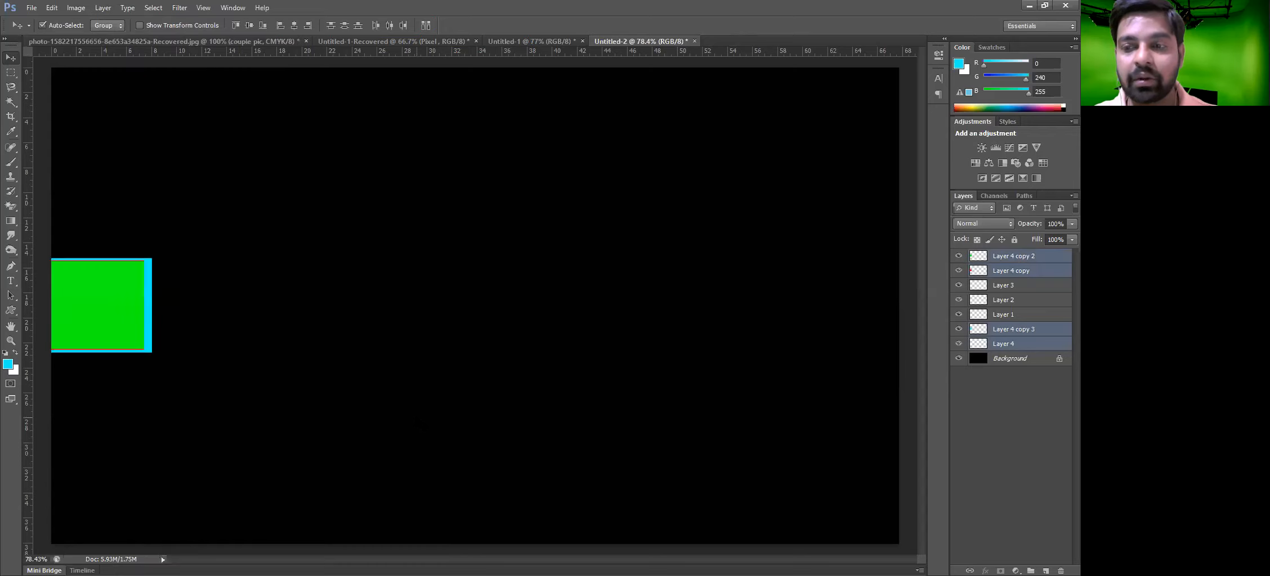
key("ctrl+z")
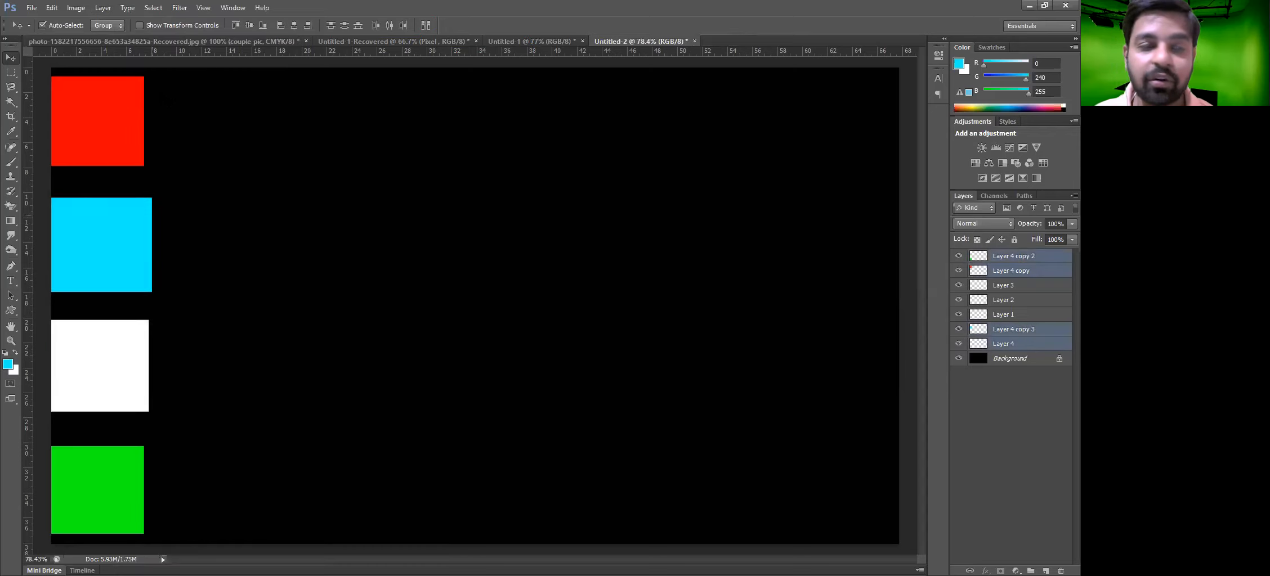
Try another distribution of the selected squares and undo it
left_click(104, 9)
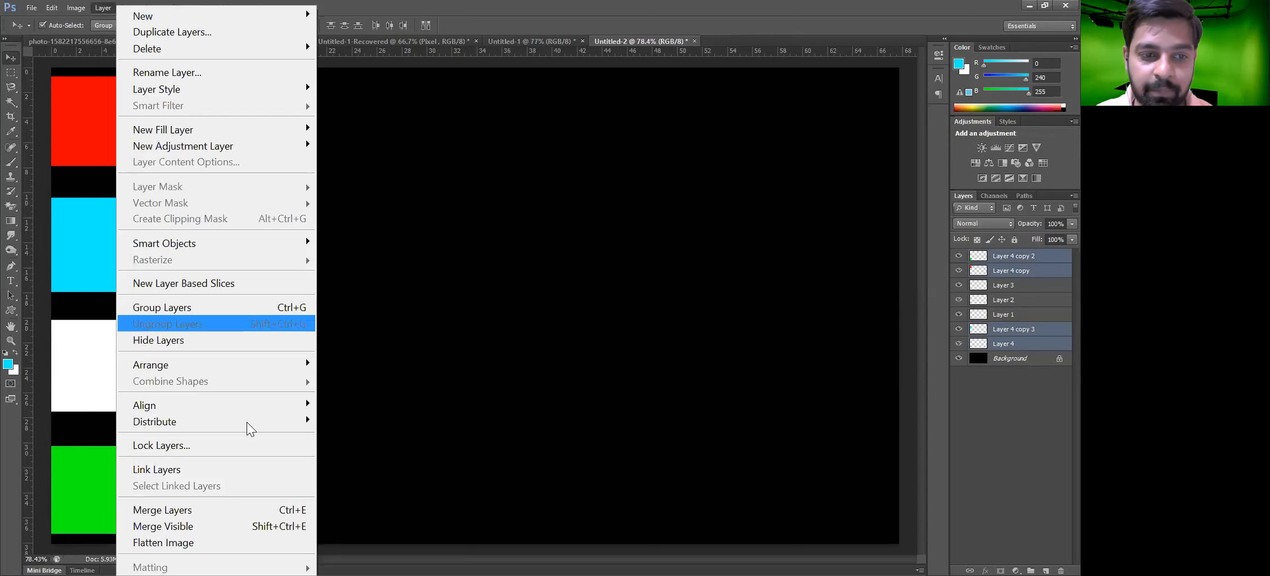
mouse_move(250, 422)
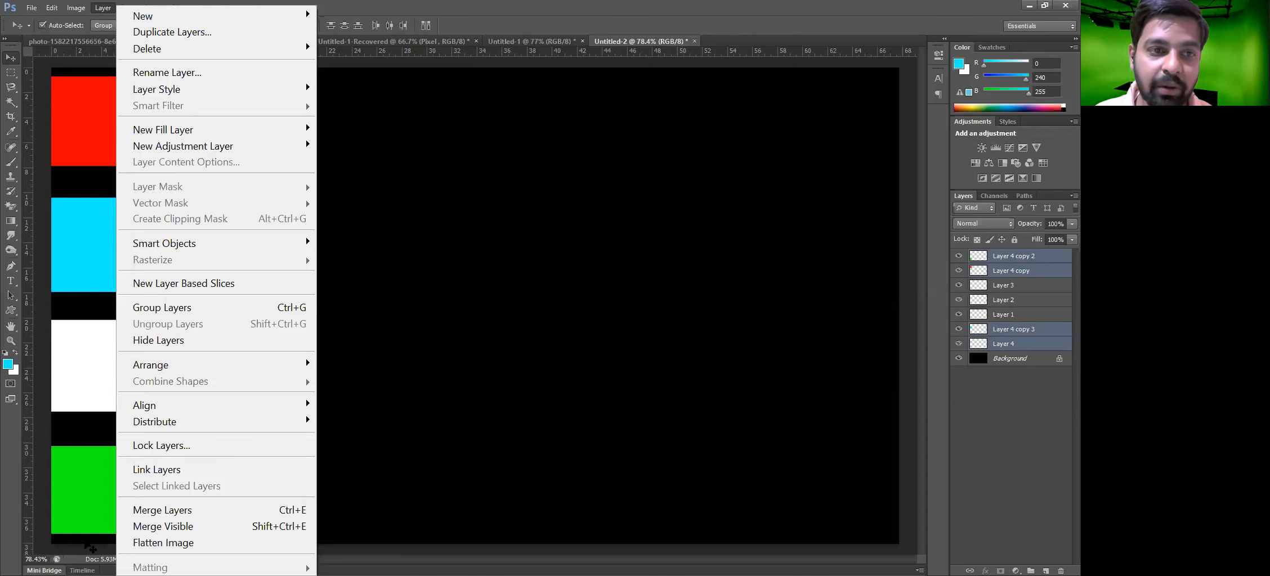
left_click(85, 545)
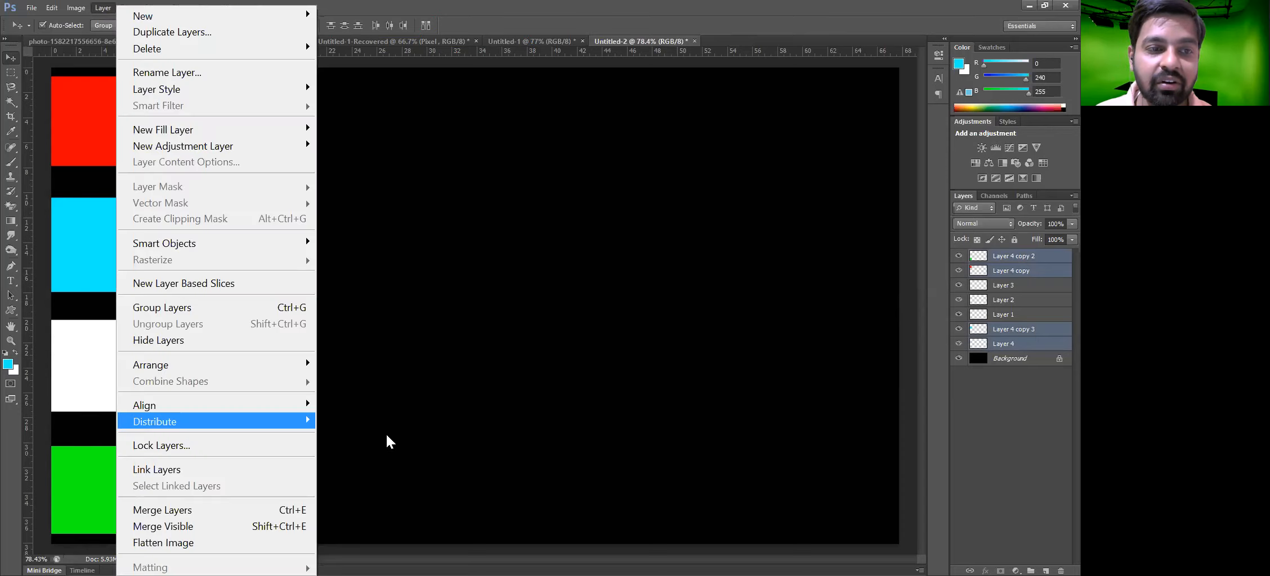
left_click(386, 432)
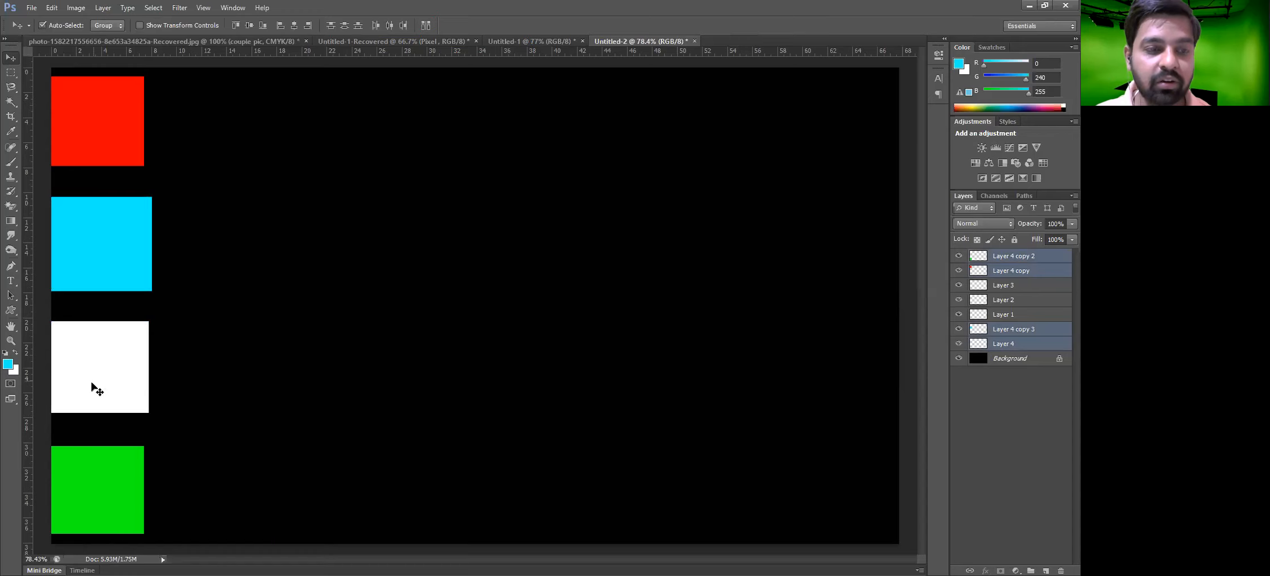
key("ctrl+z")
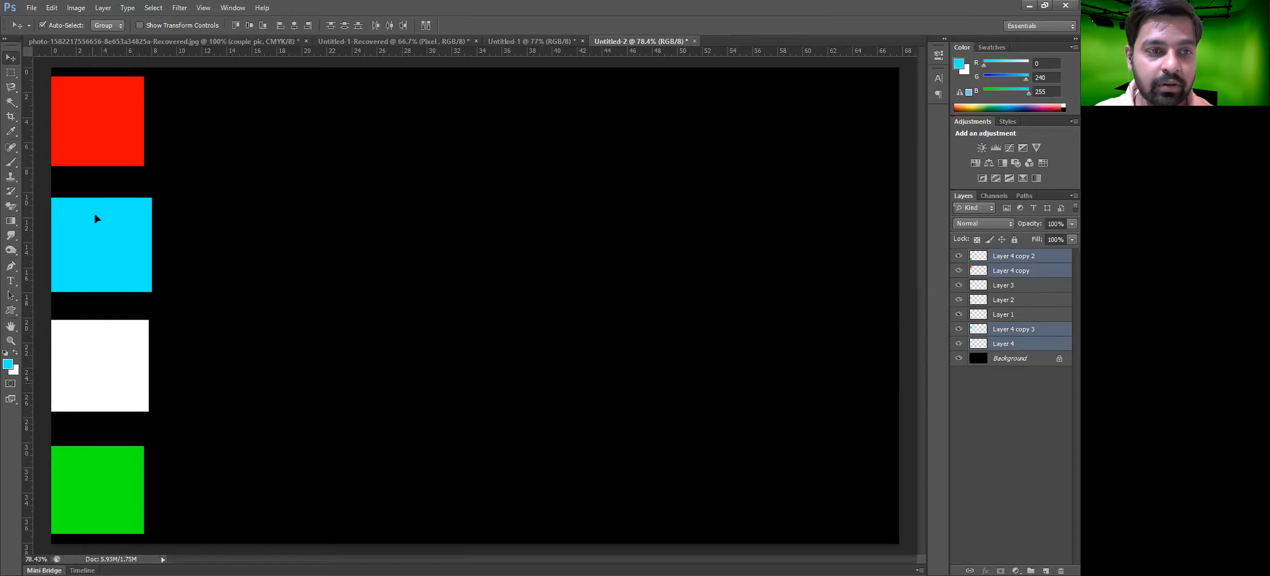
Reposition the cyan and white squares within the column
left_click_drag(87, 220, 89, 220)
left_click_drag(102, 375, 143, 363)
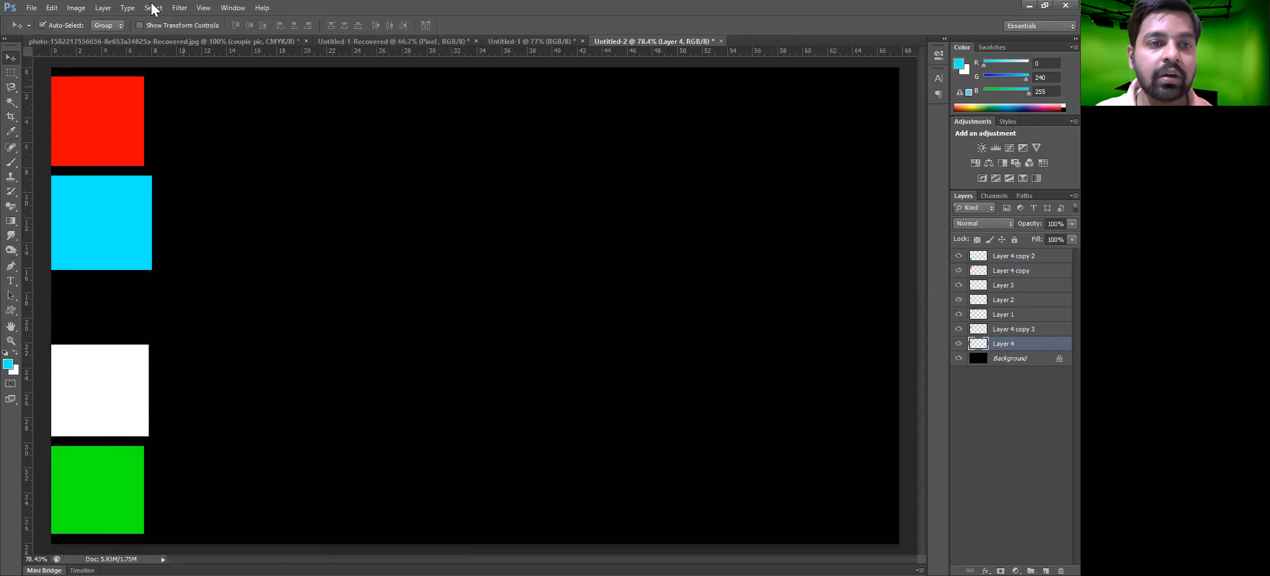
left_click(110, 7)
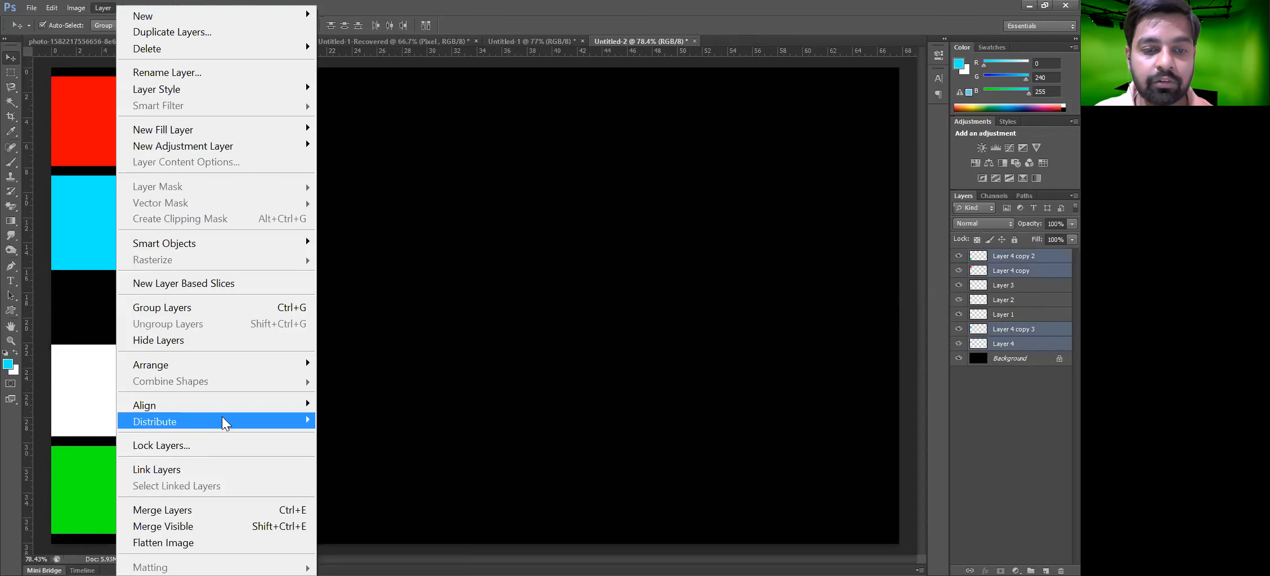
left_click(364, 439)
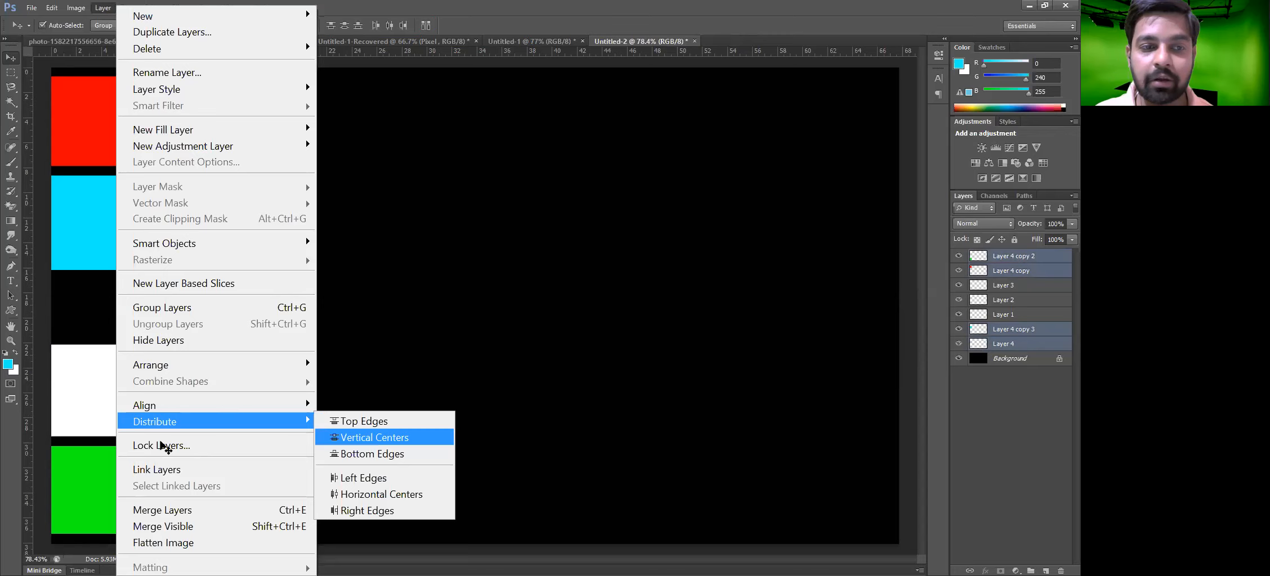
Move the red square to the right of the cyan square and enlarge it slightly
left_click_drag(115, 144, 245, 264)
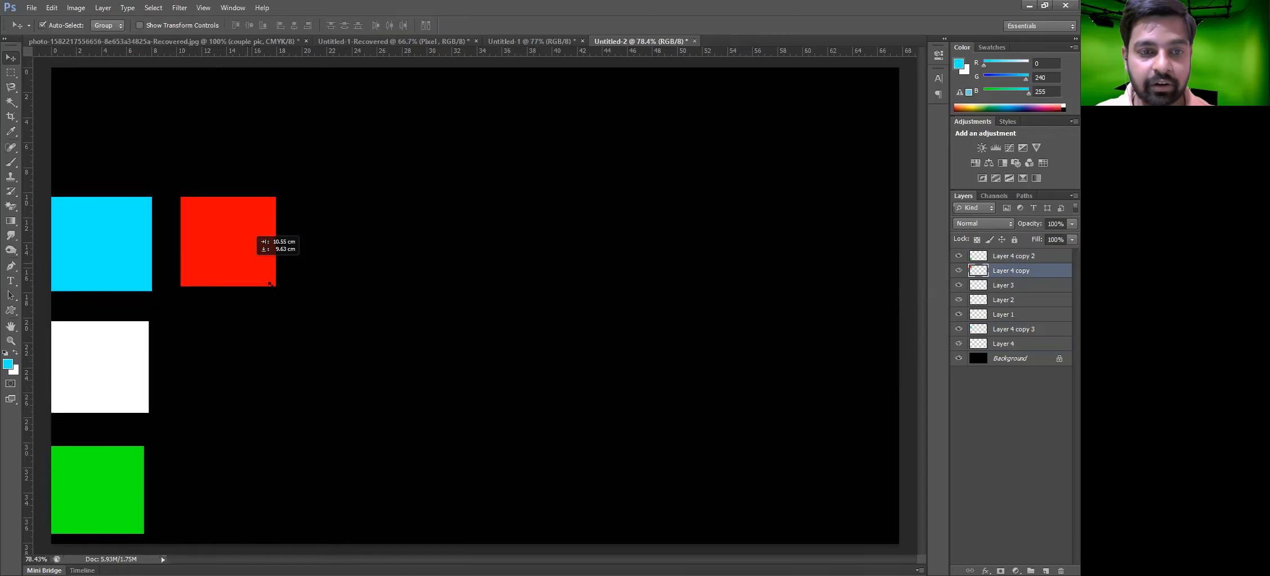
key("ctrl+t")
left_click_drag(274, 286, 281, 293)
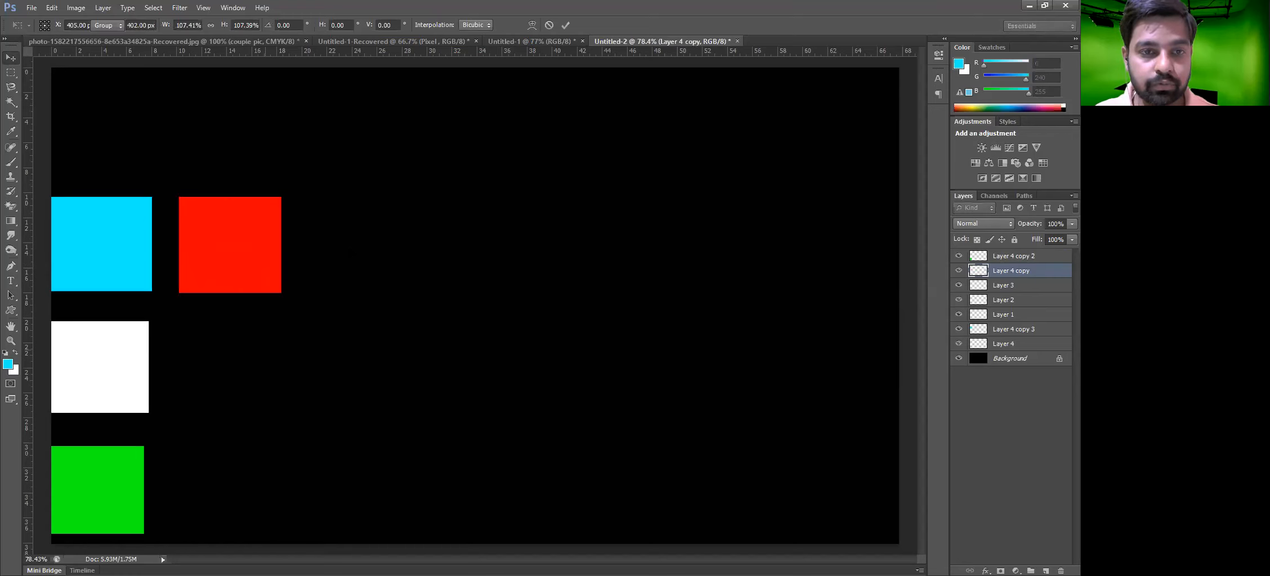
key("Return")
Move the white square to the right of the red square and enlarge it slightly
left_click_drag(104, 378, 352, 255)
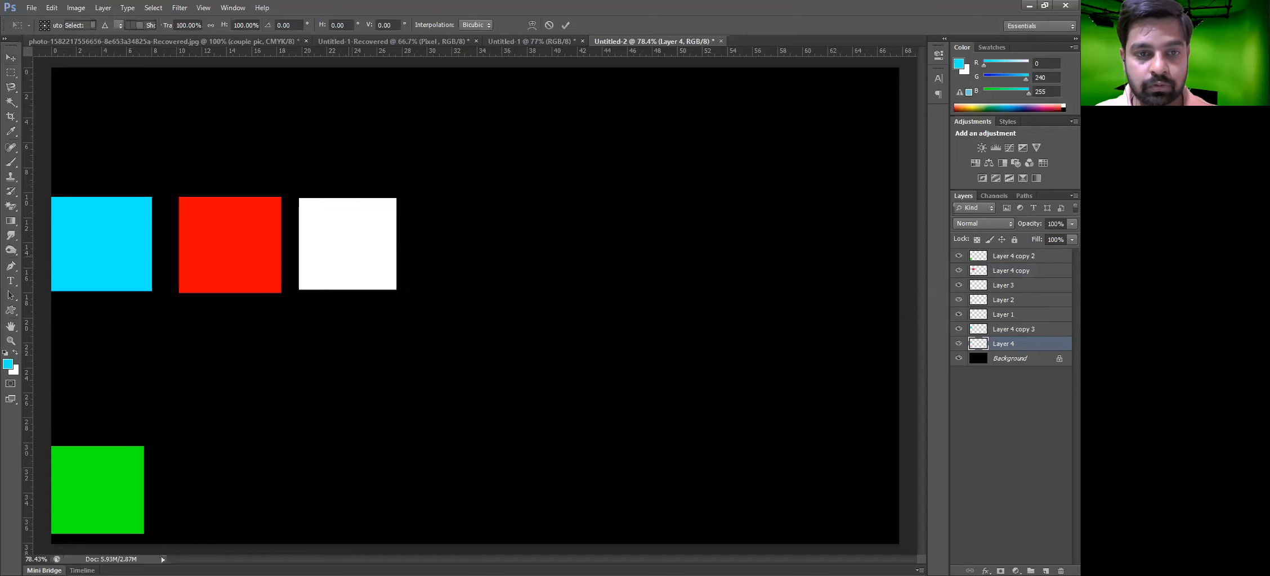
left_click_drag(396, 289, 401, 294)
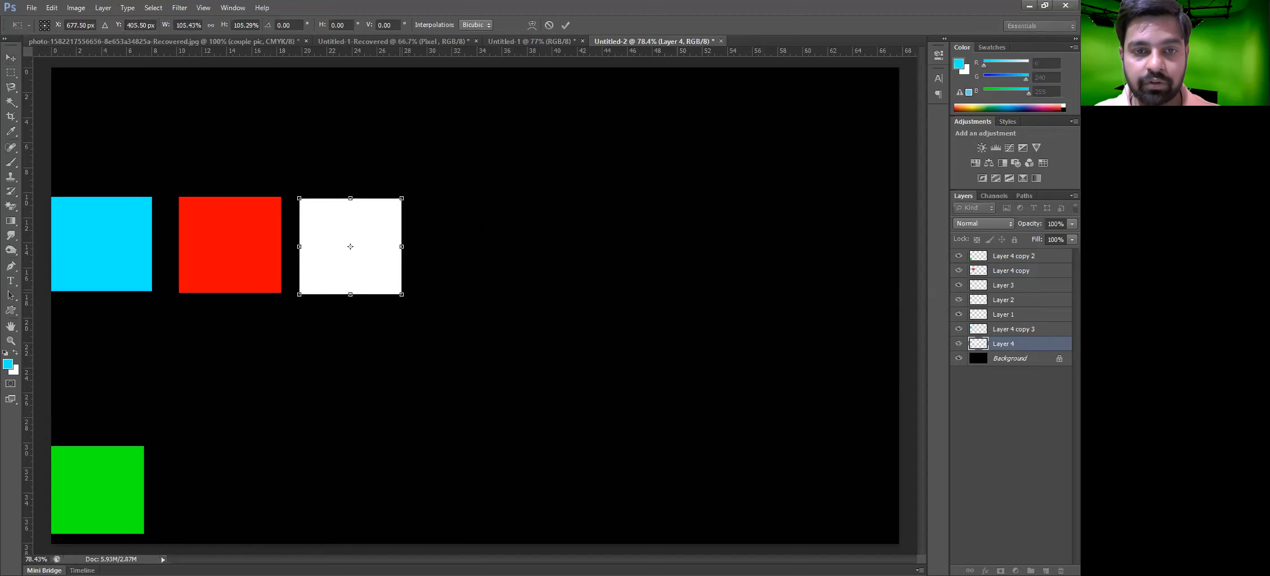
key("Return")
Place the green square to the right of the white square in the same row
left_click_drag(77, 455, 597, 200)
left_click_drag(663, 278, 521, 295)
key("ctrl+t")
key("Return")
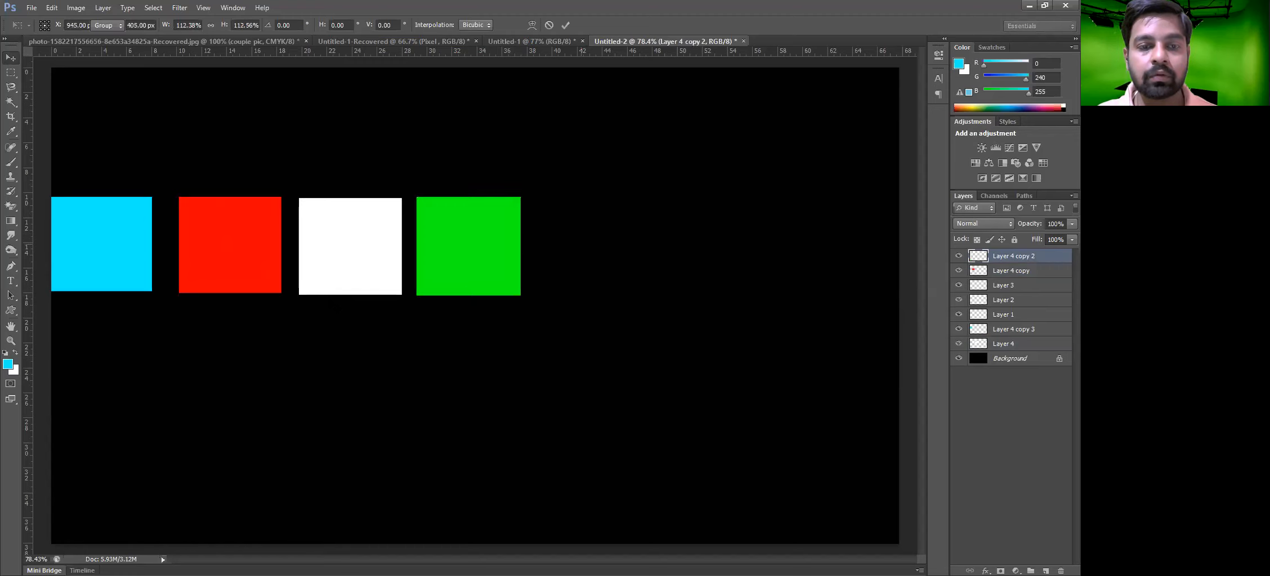
Move the white and green squares further right, leaving a wide gap after the red square
left_click(362, 270, "shift")
left_click_drag(362, 271, 678, 253)
Select all four squares and distribute them evenly by their horizontal centers
left_click(116, 256)
left_click(223, 256, "shift")
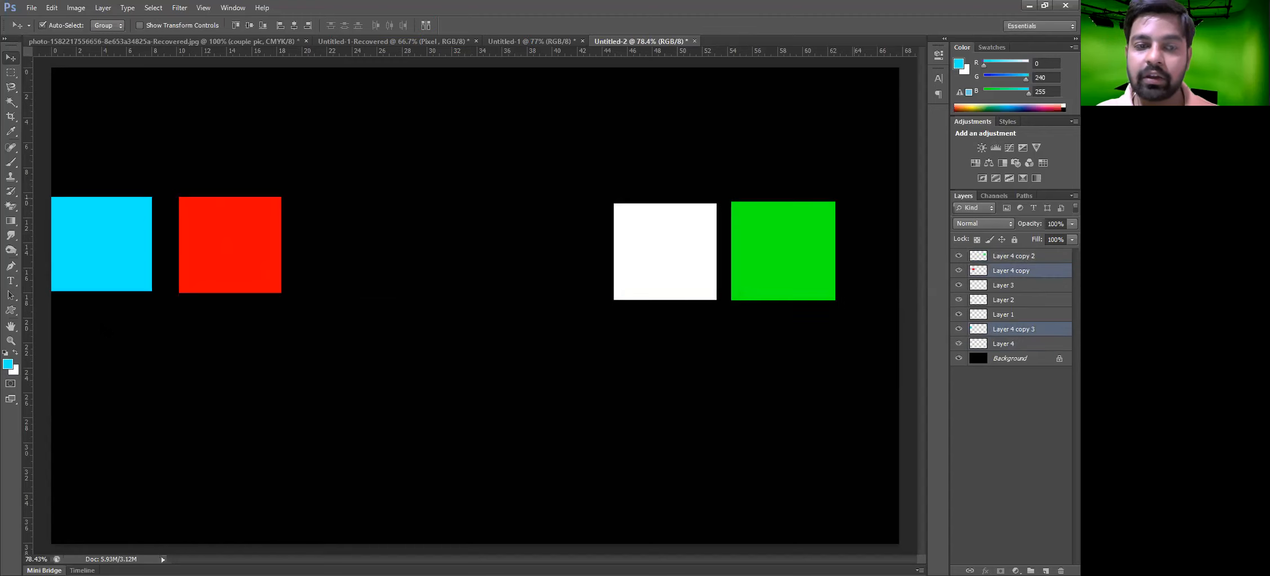
left_click_drag(854, 198, 856, 225)
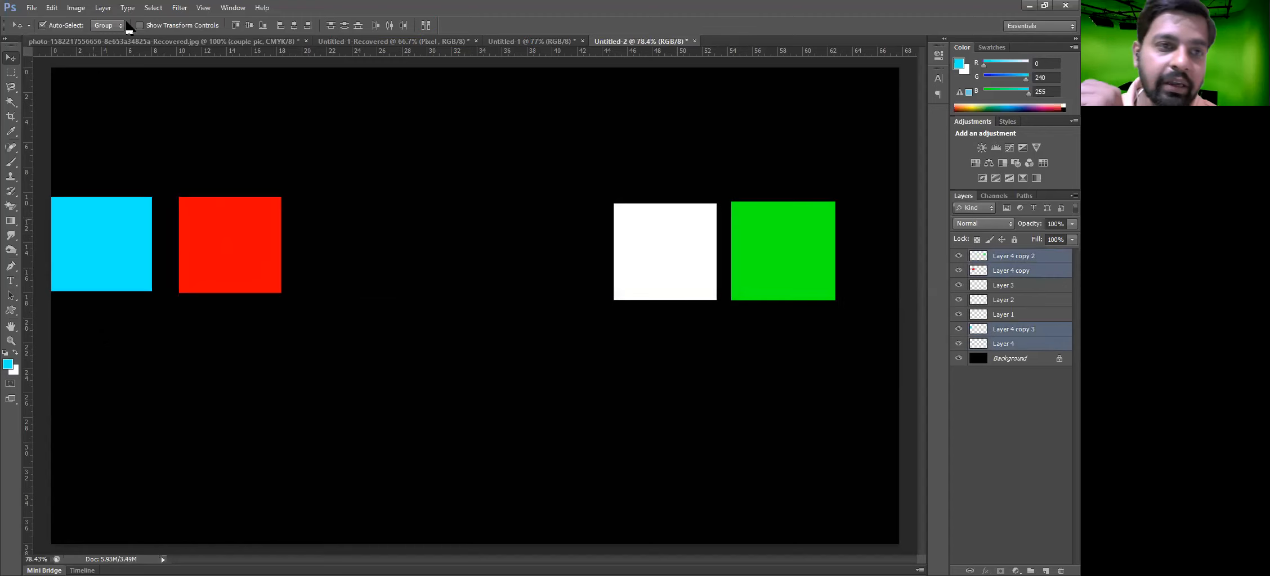
left_click(107, 8)
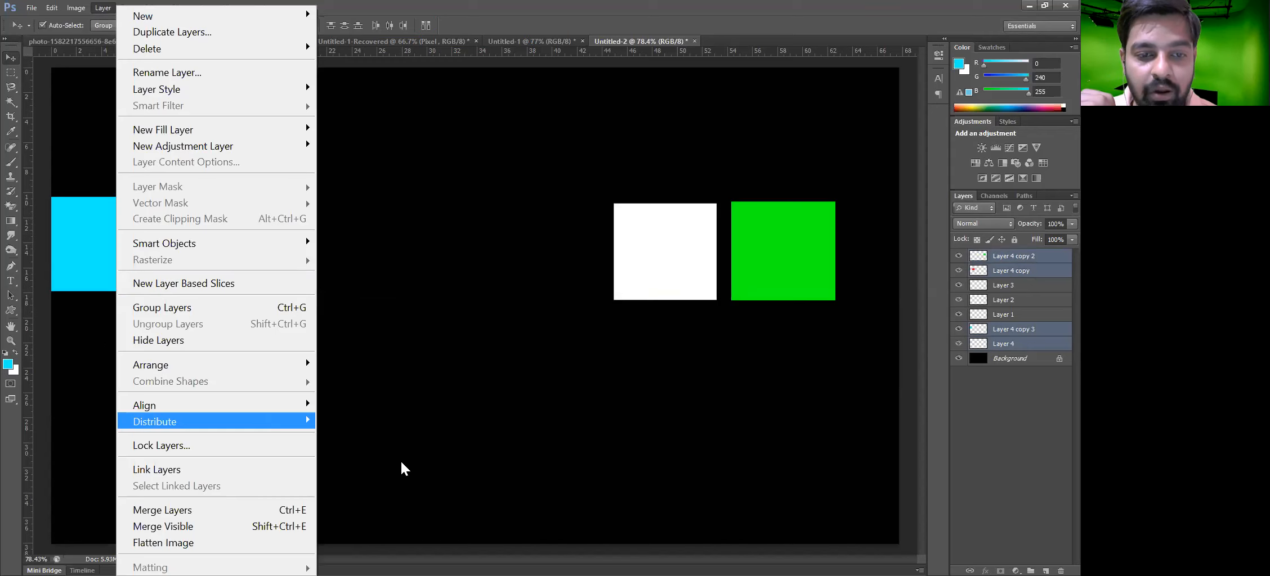
mouse_move(403, 495)
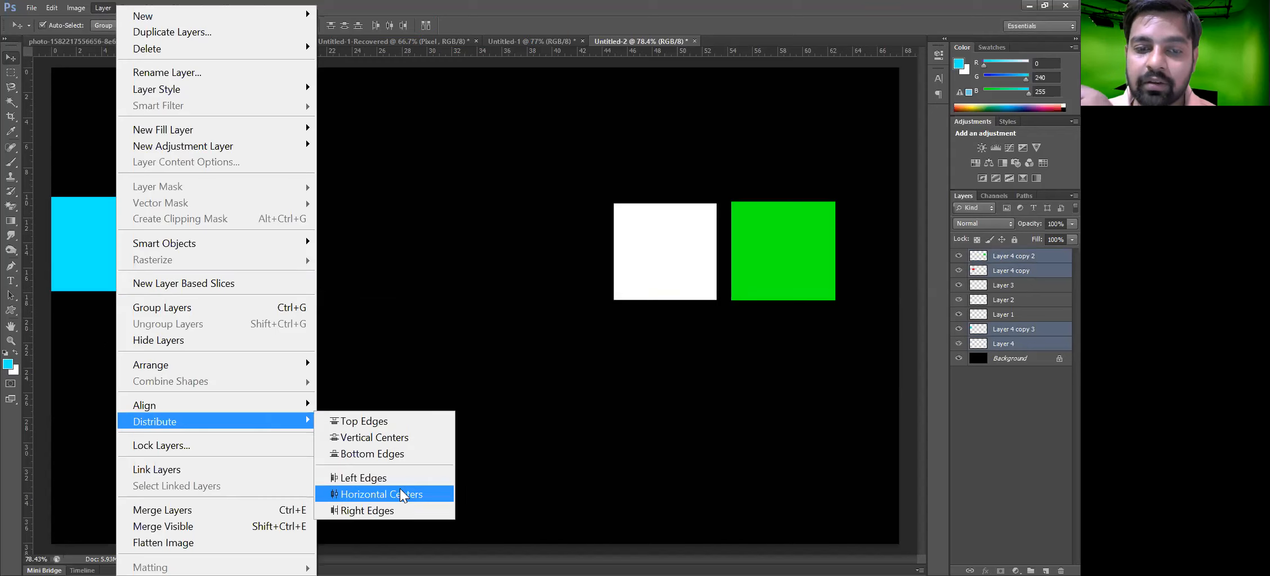
key("Return")
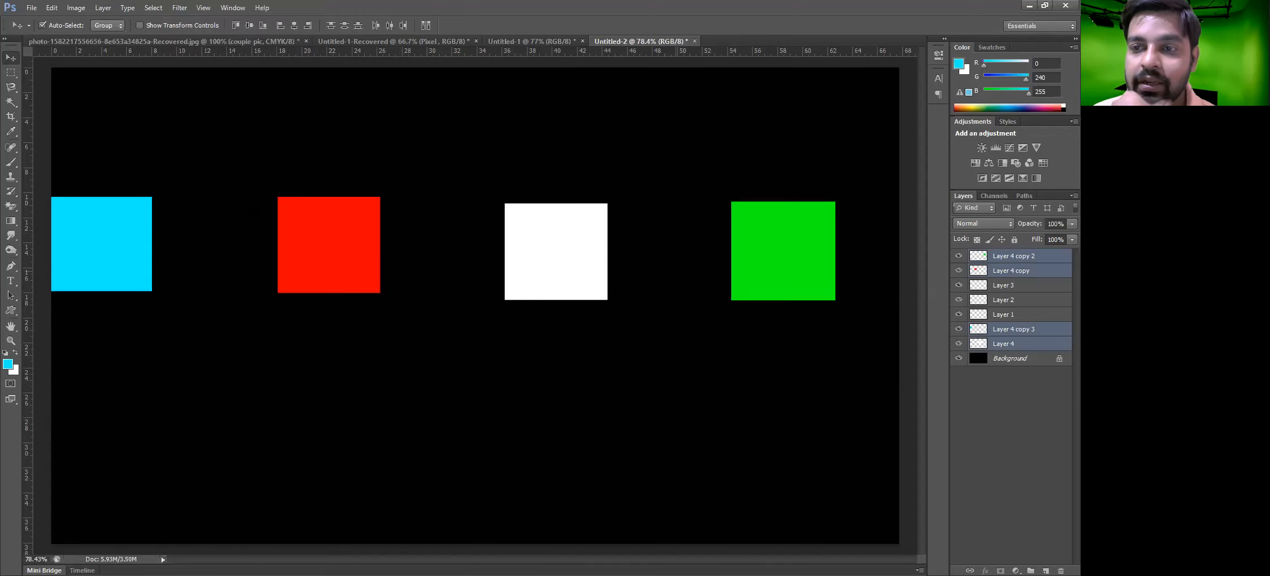
Align all four squares by their horizontal centers
left_click_drag(793, 359, 76, 160)
left_click(107, 10)
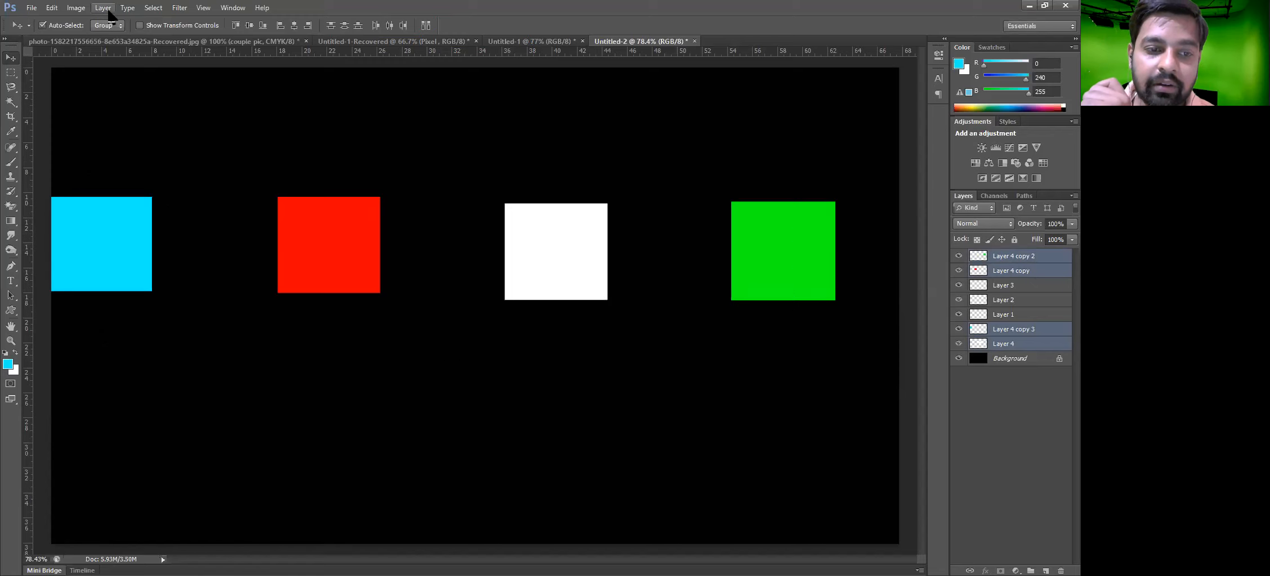
mouse_move(201, 421)
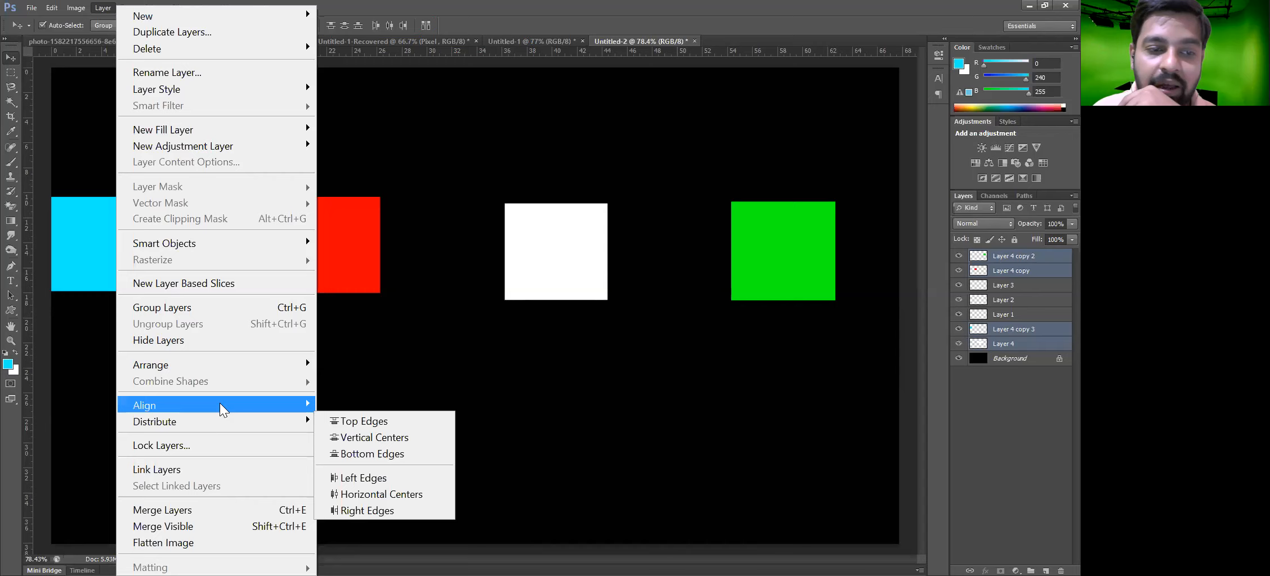
mouse_move(234, 406)
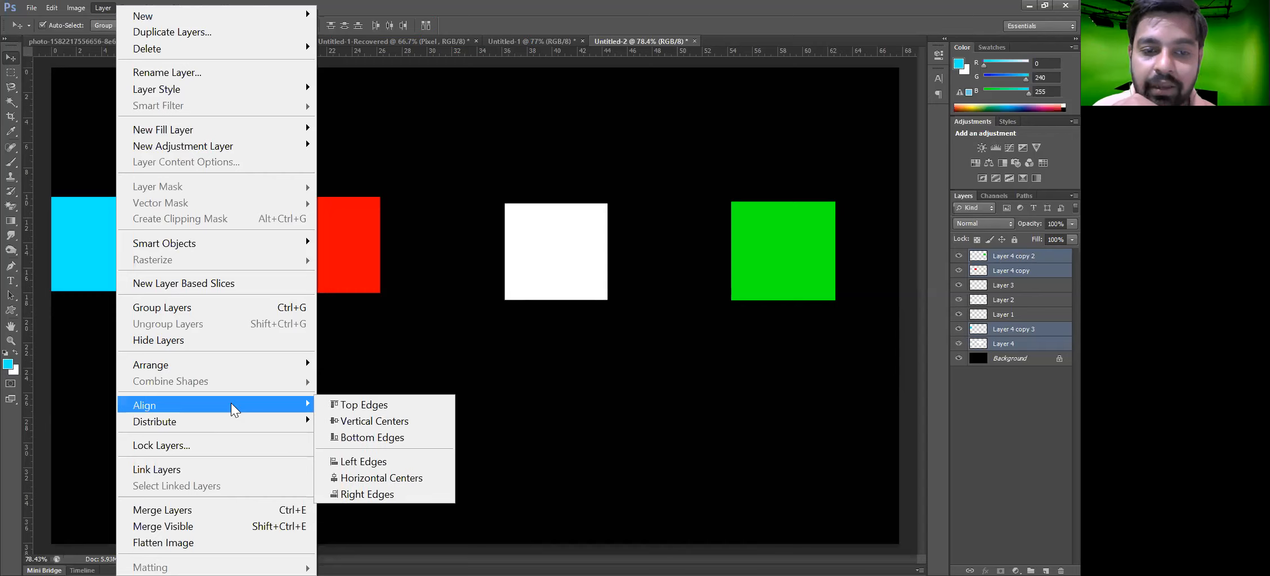
left_click(371, 478)
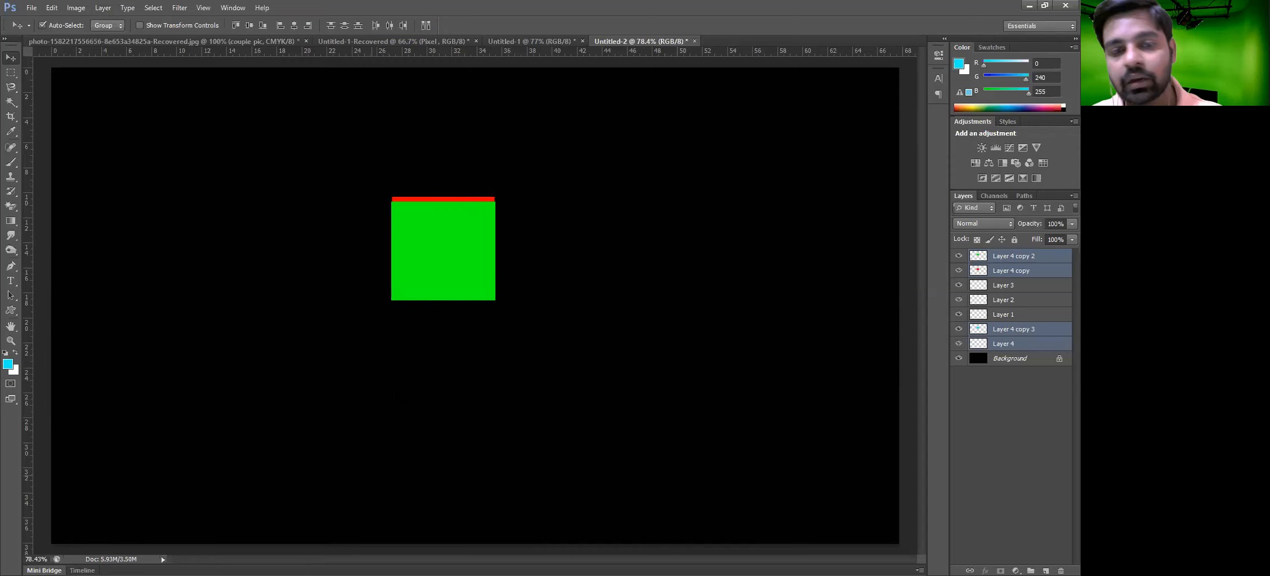
Undo the slight move and the horizontal-center alignment of the squares
scroll(431, 202, "up", 2)
left_click_drag(438, 199, 431, 197)
key("ctrl+alt+z")
key("ctrl+alt+z")
scroll(335, 292, "down", 3)
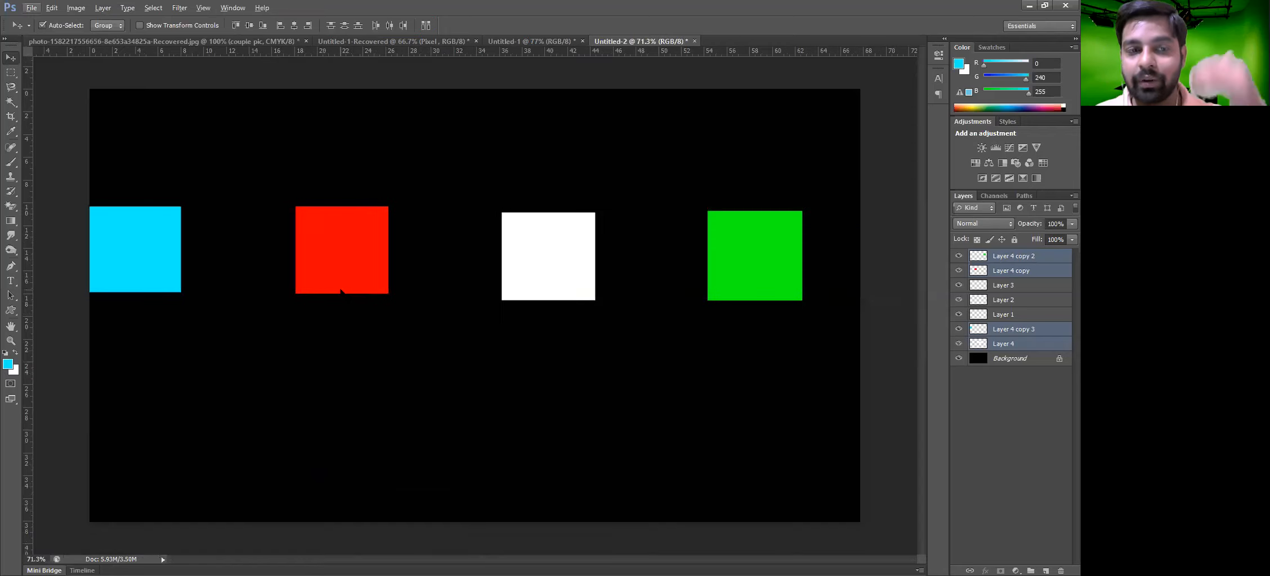
Shift the cyan and red squares slightly to the right within the row
left_click_drag(351, 269, 375, 276)
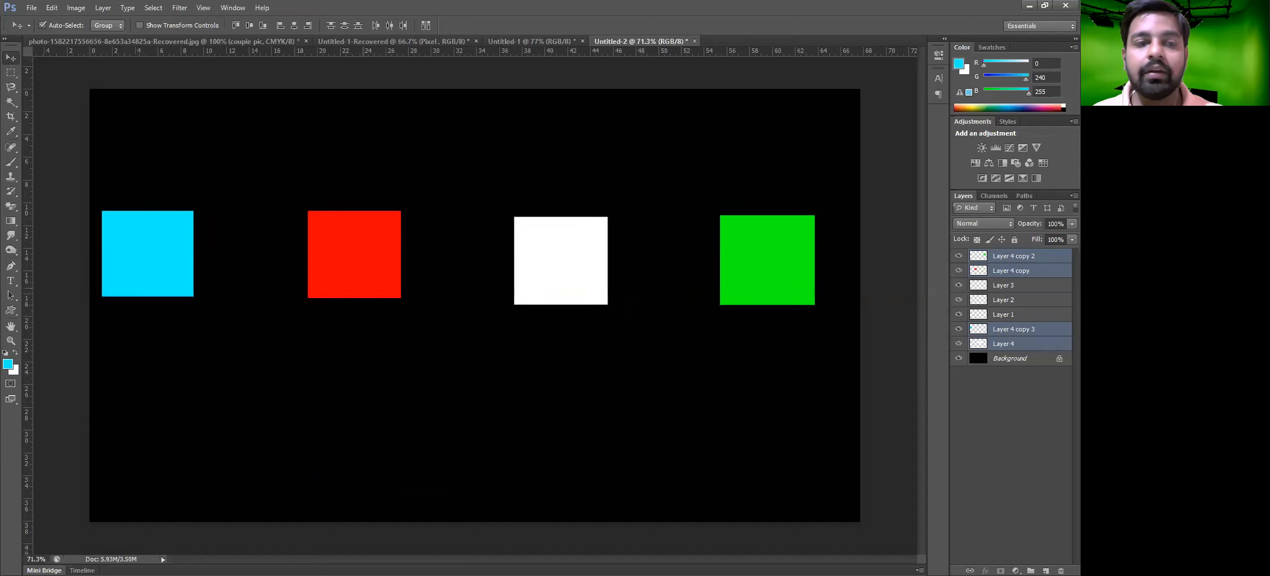
key("ctrl+z")
left_click(367, 369)
left_click_drag(139, 152, 803, 417)
left_click_drag(114, 143, 387, 374)
left_click_drag(161, 269, 185, 247)
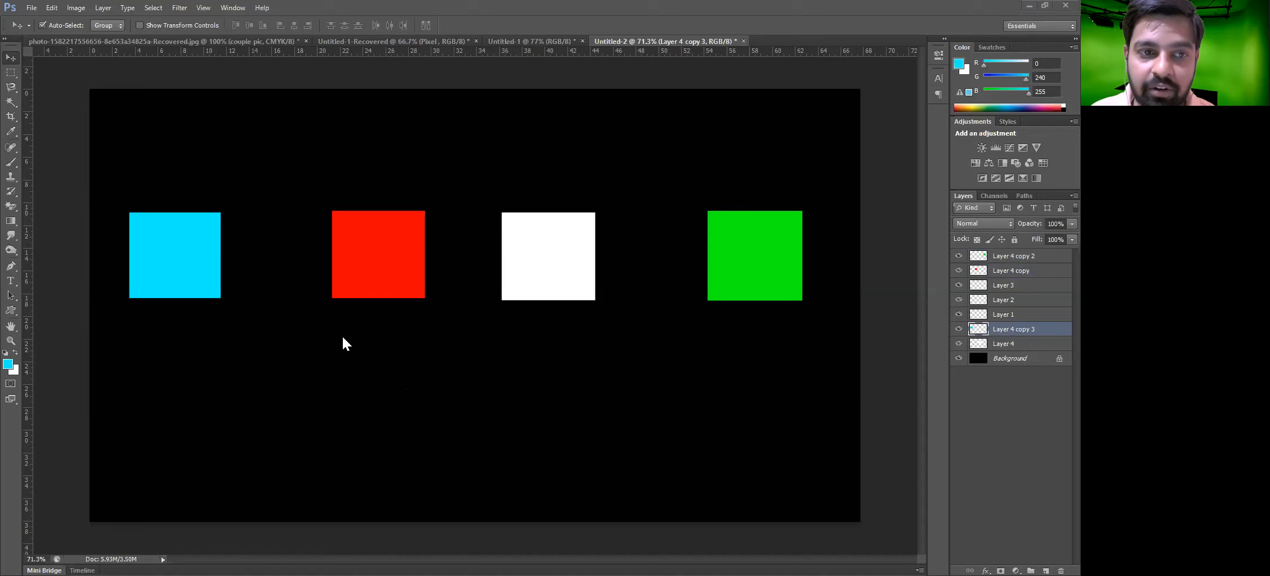
Try aligning the selected squares by horizontal centers with the align buttons, undoing each attempt
left_click_drag(140, 149, 227, 355)
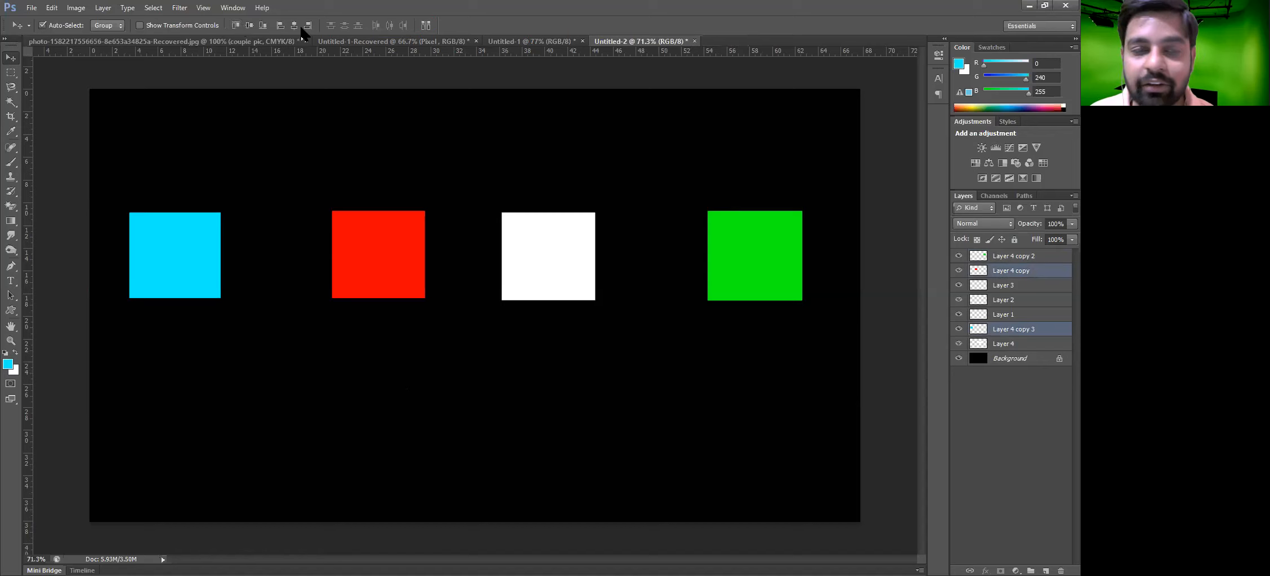
left_click(248, 25)
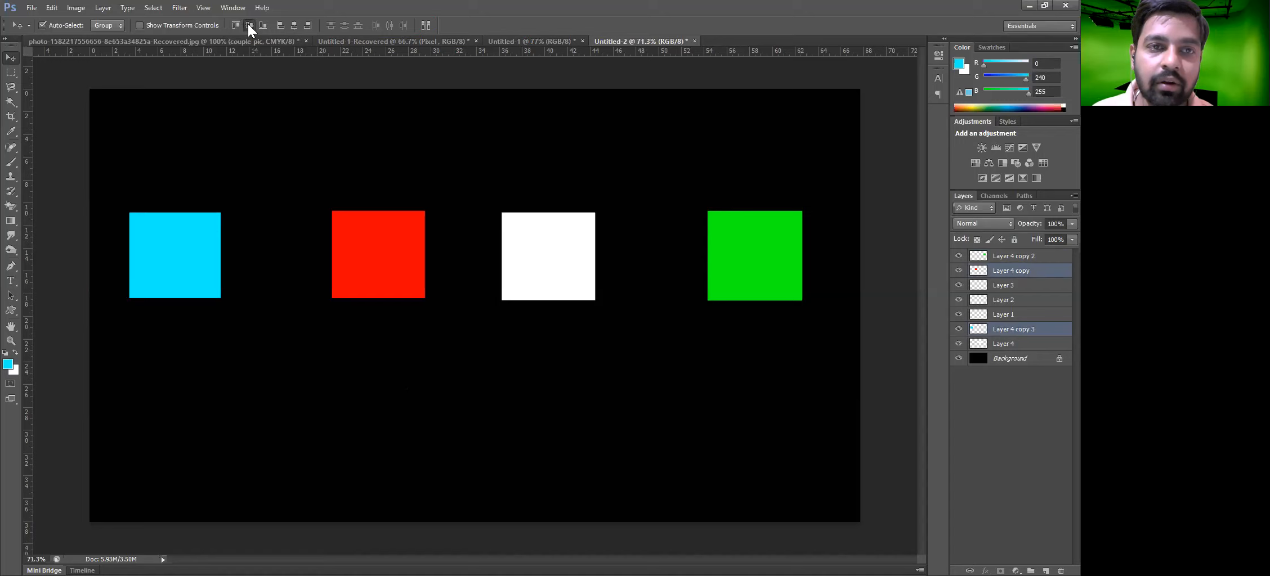
left_click(293, 24)
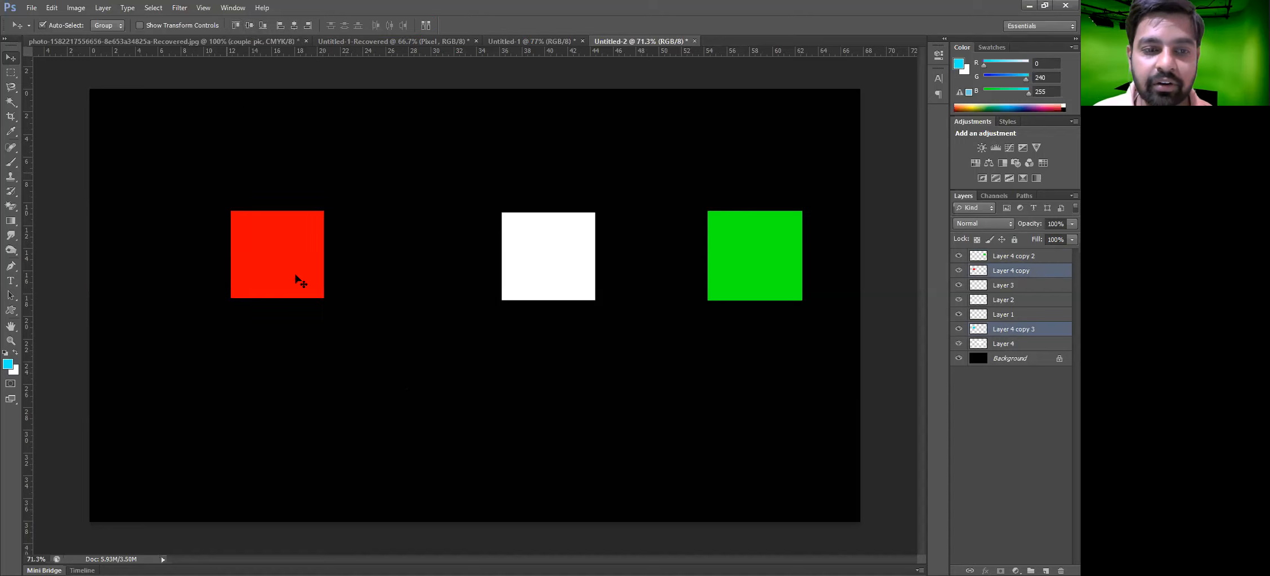
key("ctrl+z")
left_click_drag(145, 153, 789, 369)
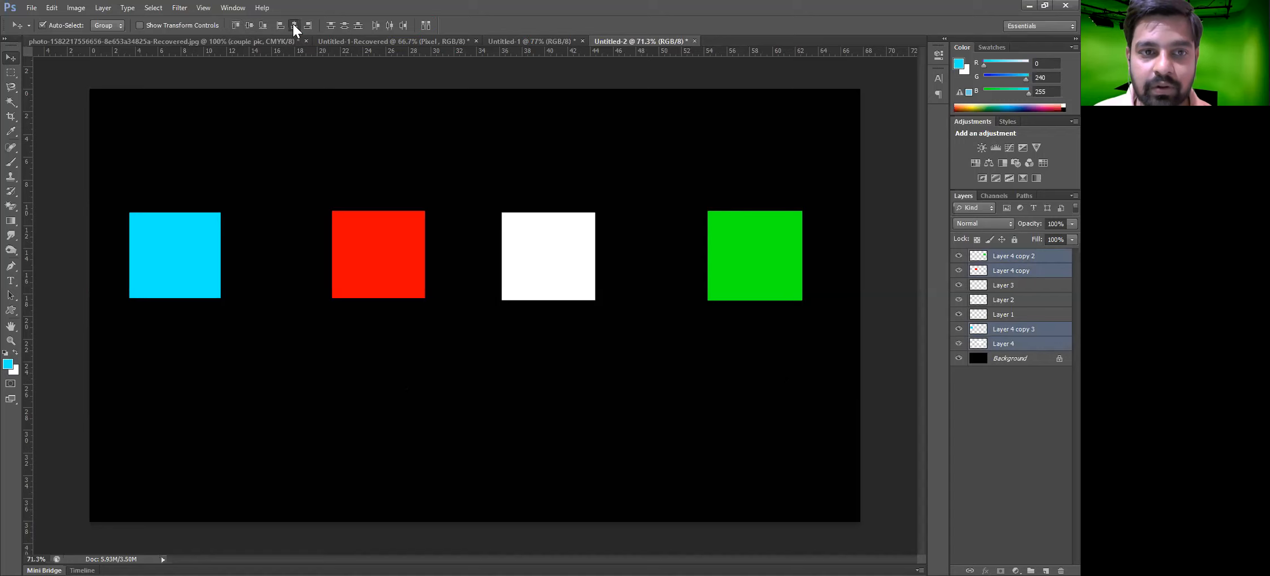
left_click(294, 25)
key("ctrl+z")
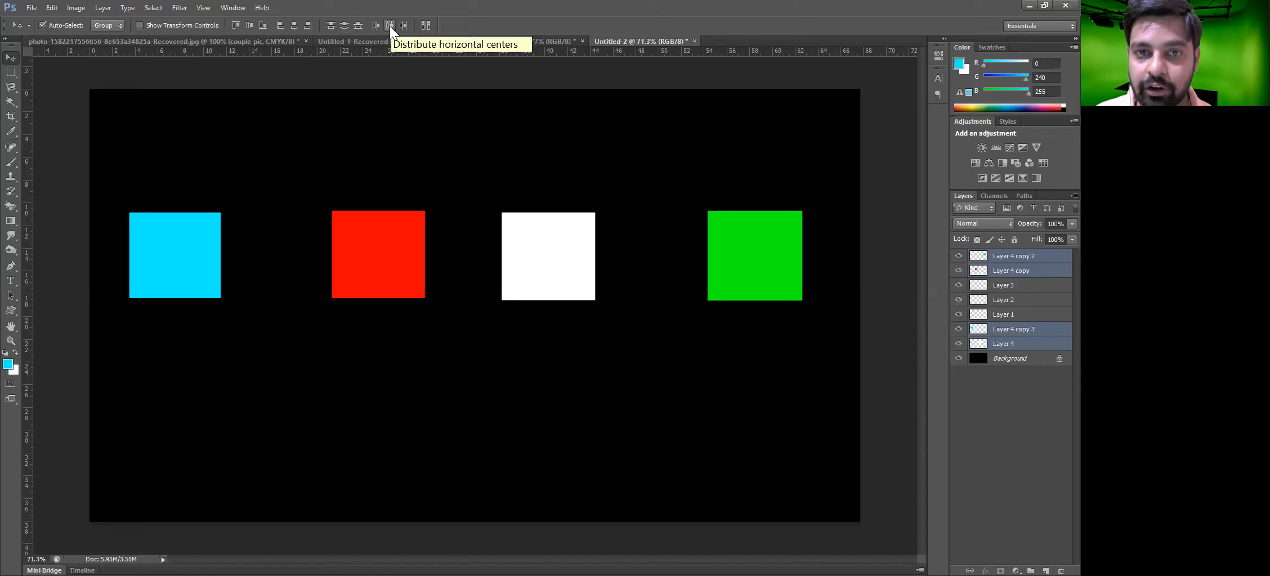
Space the red, white and green squares unevenly, then distribute all four evenly by horizontal centers
left_click_drag(386, 276, 314, 279)
left_click_drag(539, 272, 591, 282)
left_click_drag(734, 264, 697, 262)
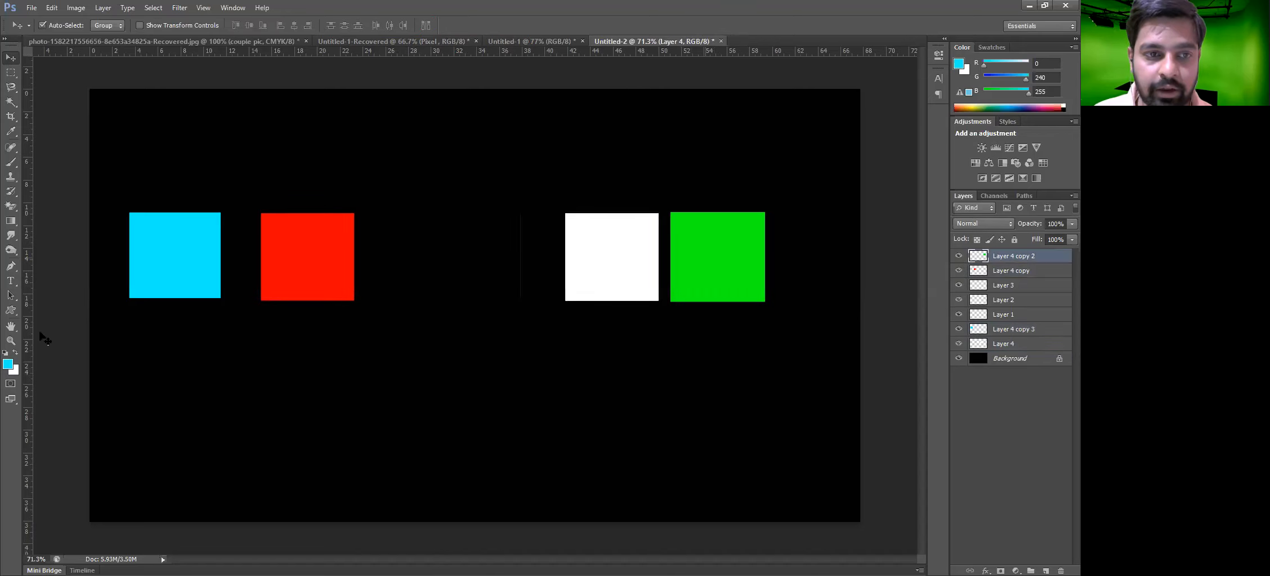
left_click(376, 26)
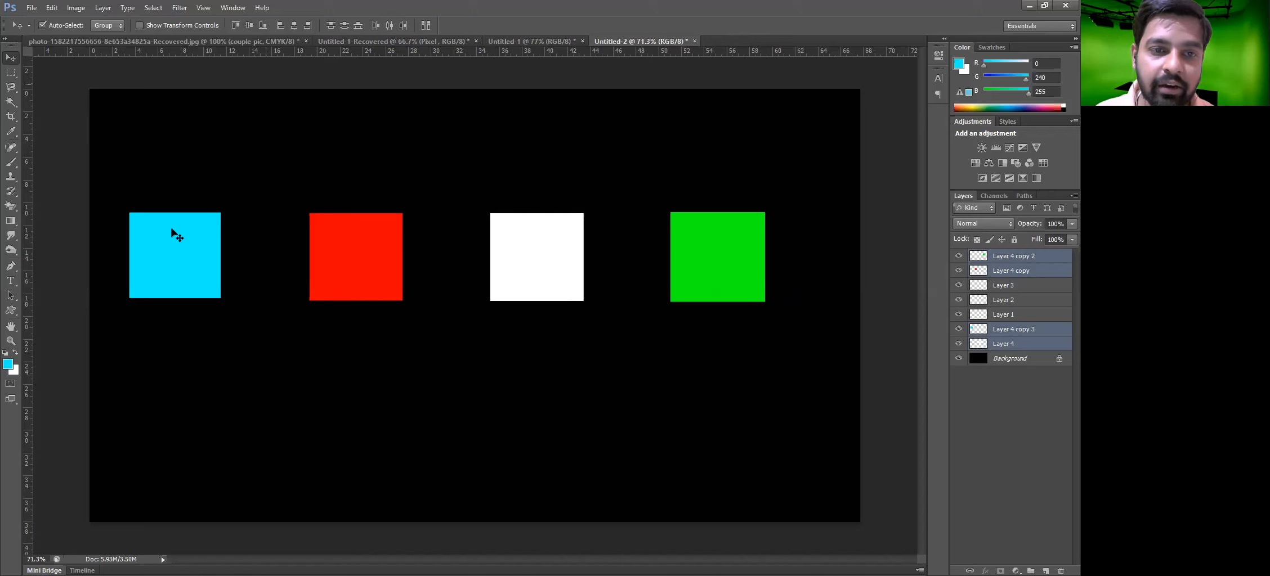
Rearrange the squares into a vertical column: cyan above red, white and green below it
left_click_drag(172, 232, 360, 129)
left_click_drag(495, 278, 336, 378)
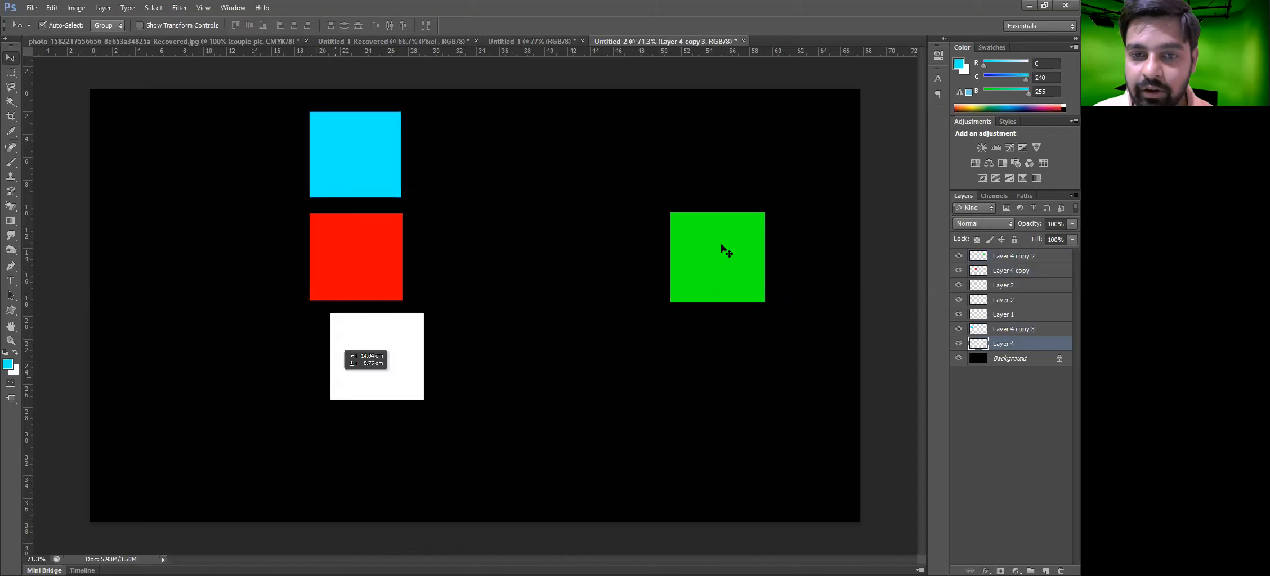
left_click_drag(726, 252, 349, 473)
Add a horizontal guide near the top and distribute the four squares evenly by vertical centers
left_click_drag(486, 52, 466, 89)
left_click_drag(353, 70, 363, 468)
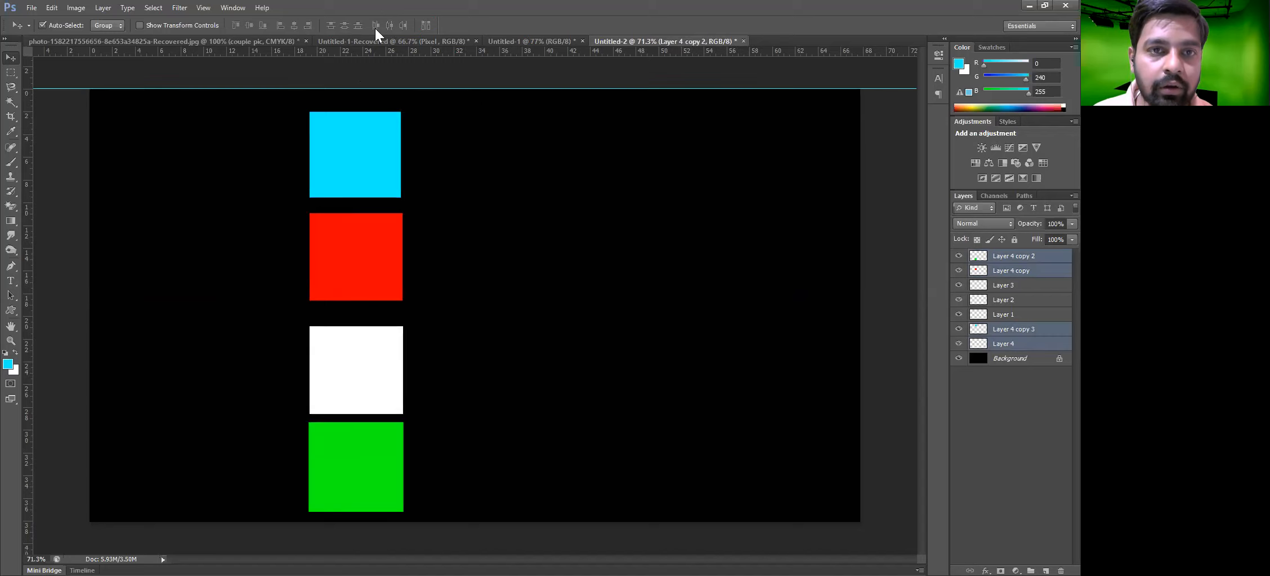
left_click(345, 26)
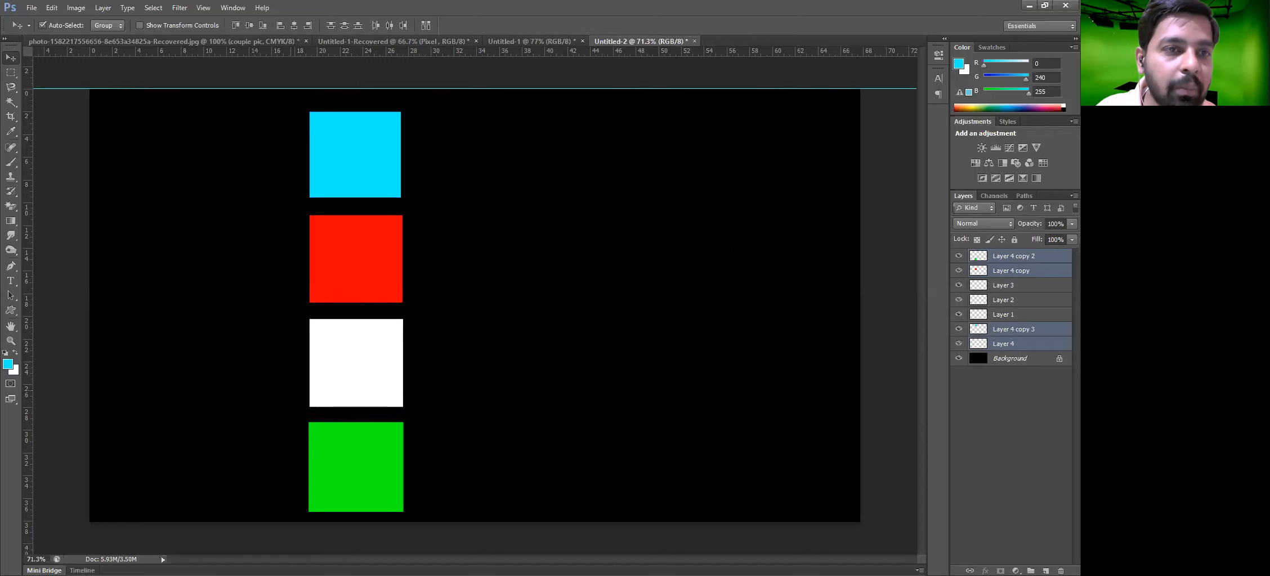
Delete the four selected square layers
left_click(101, 9)
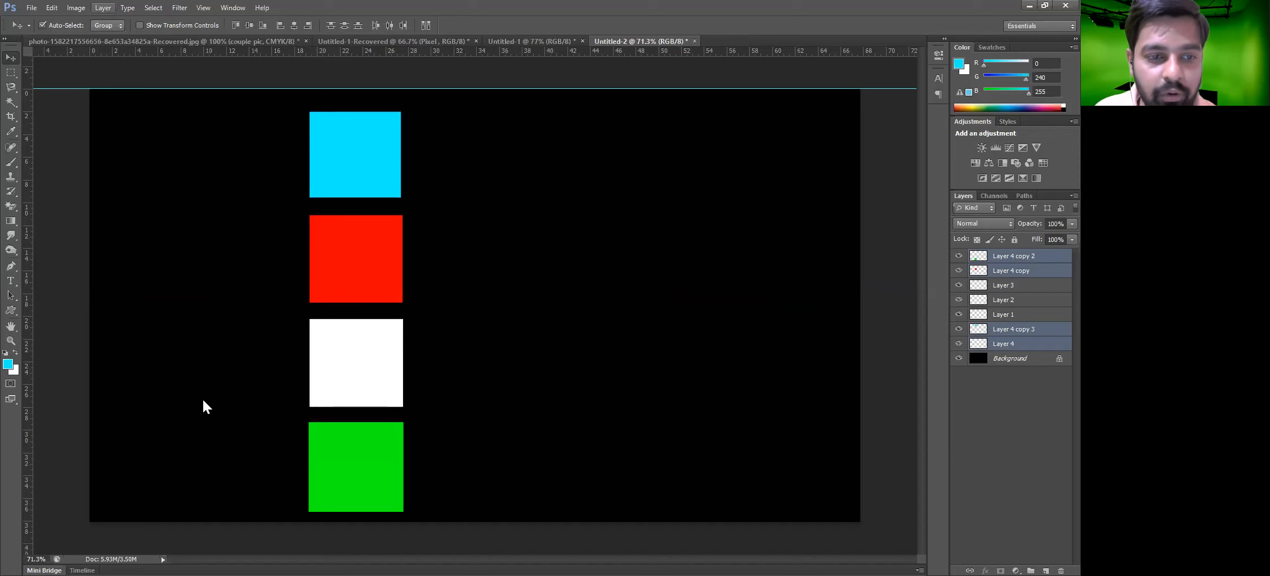
mouse_move(204, 404)
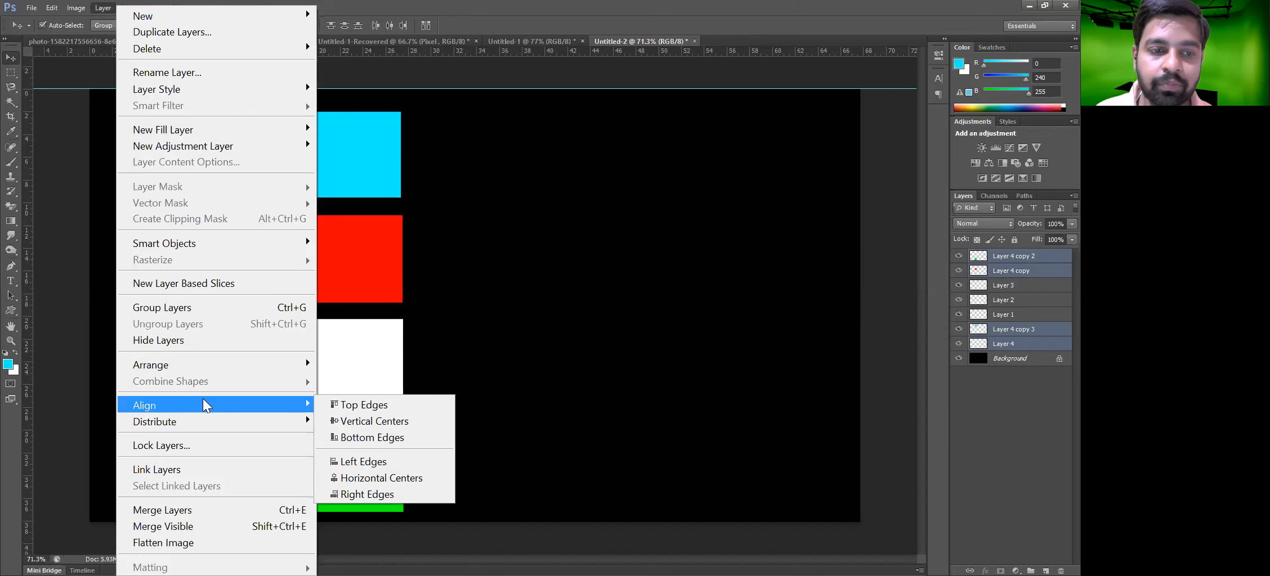
left_click(534, 372)
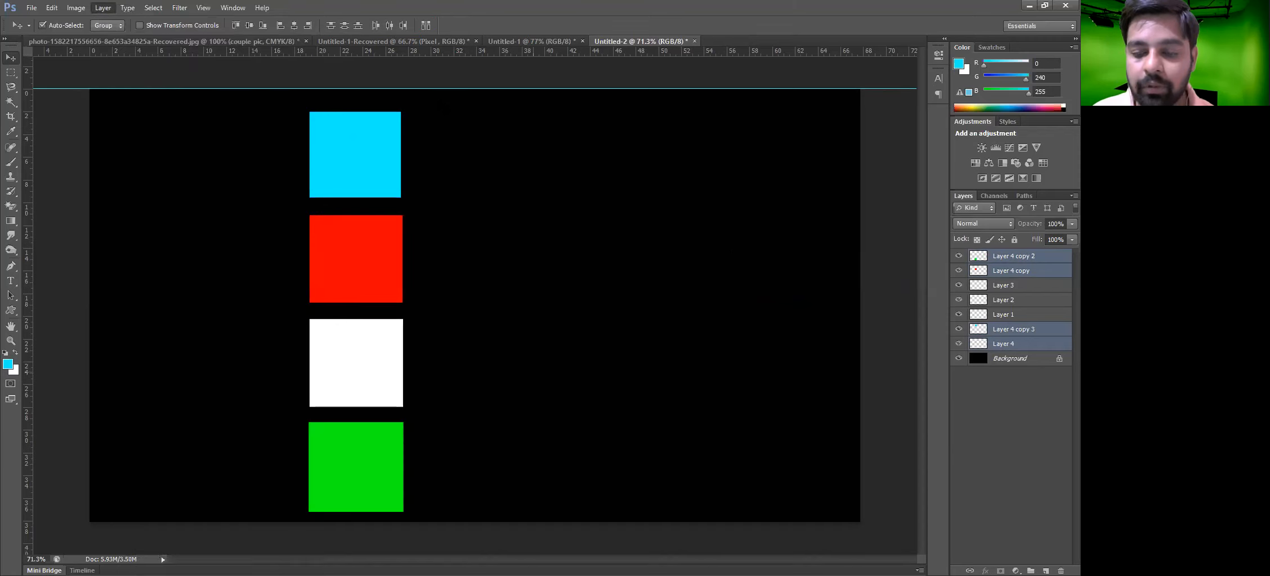
key("Delete")
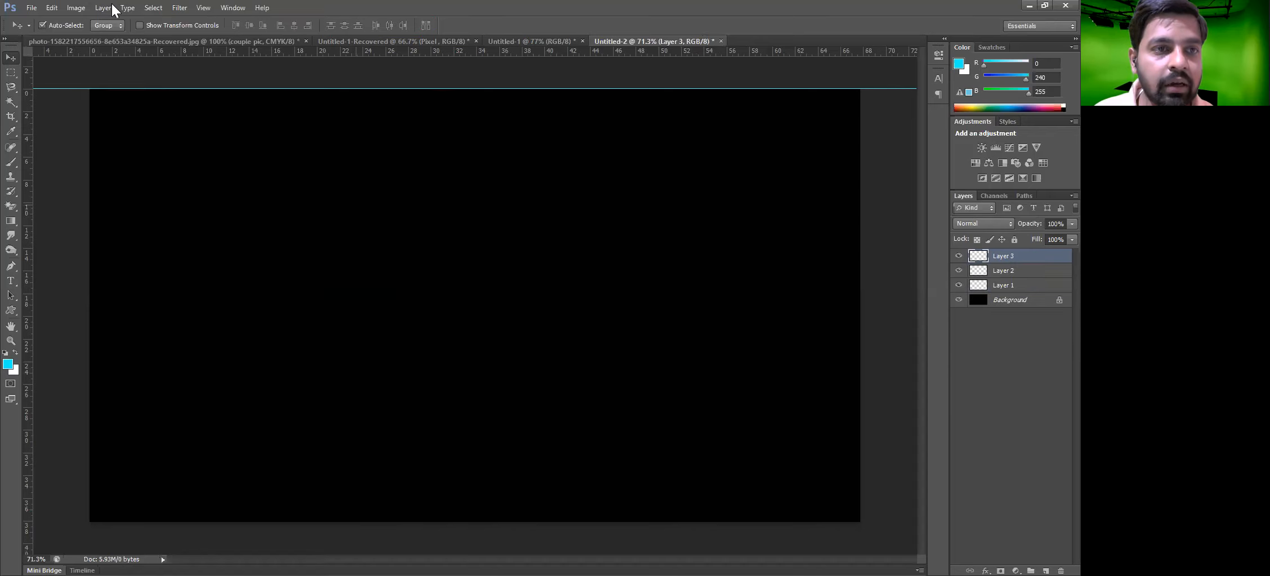
Draw a custom bird shape in Shape mode, about 439 by 405, near the canvas's upper left
key("alt+l")
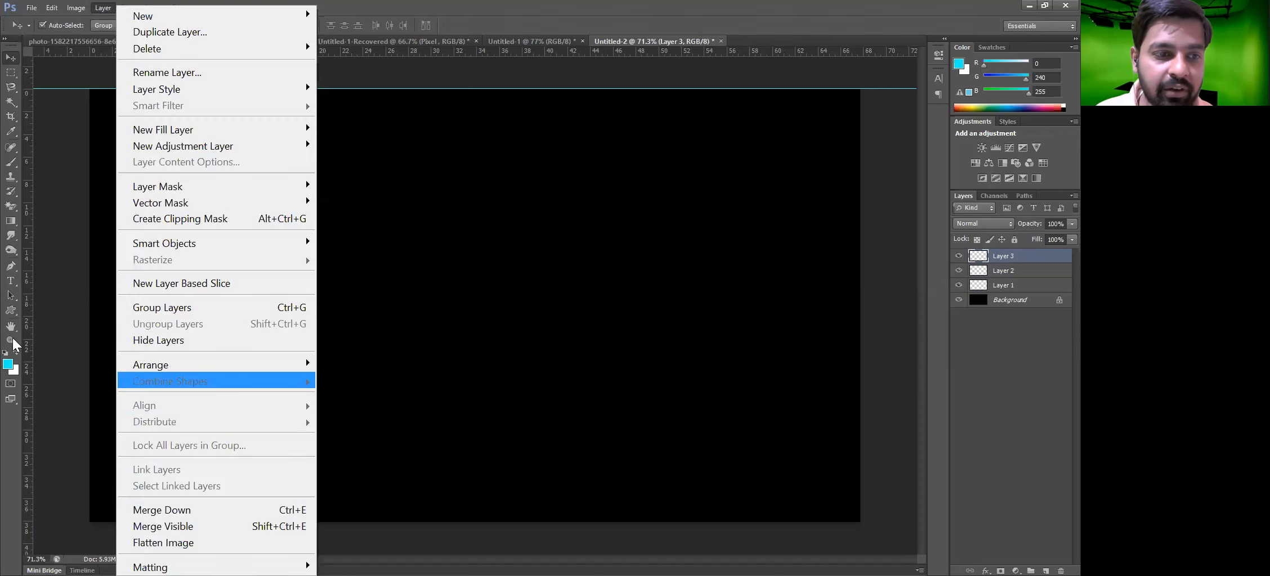
key("Escape")
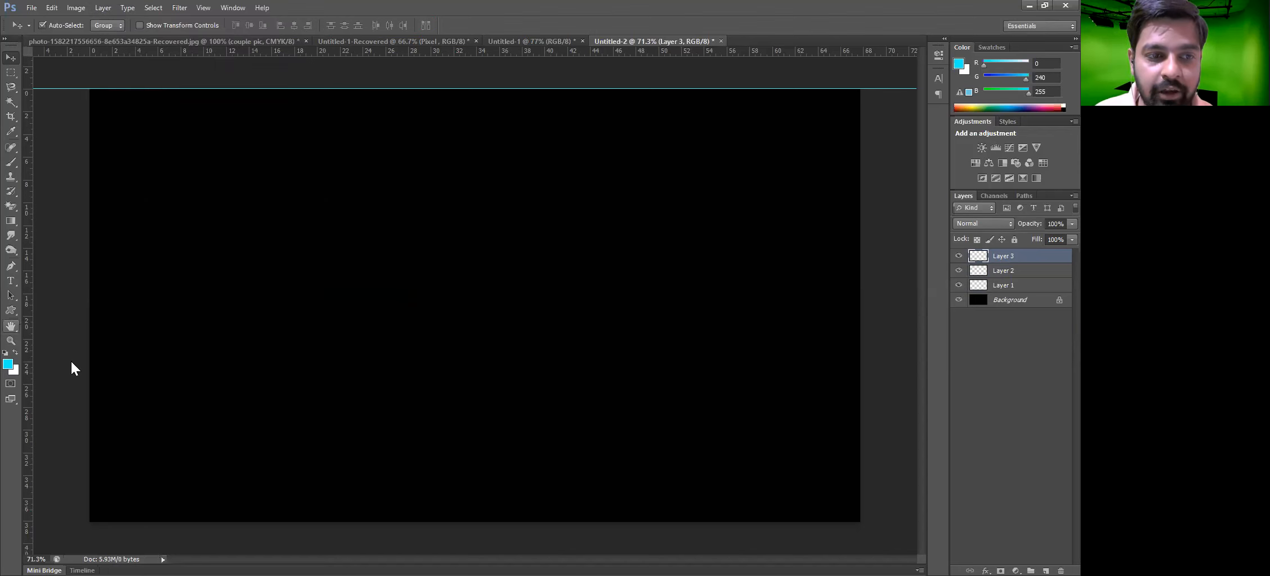
key("u")
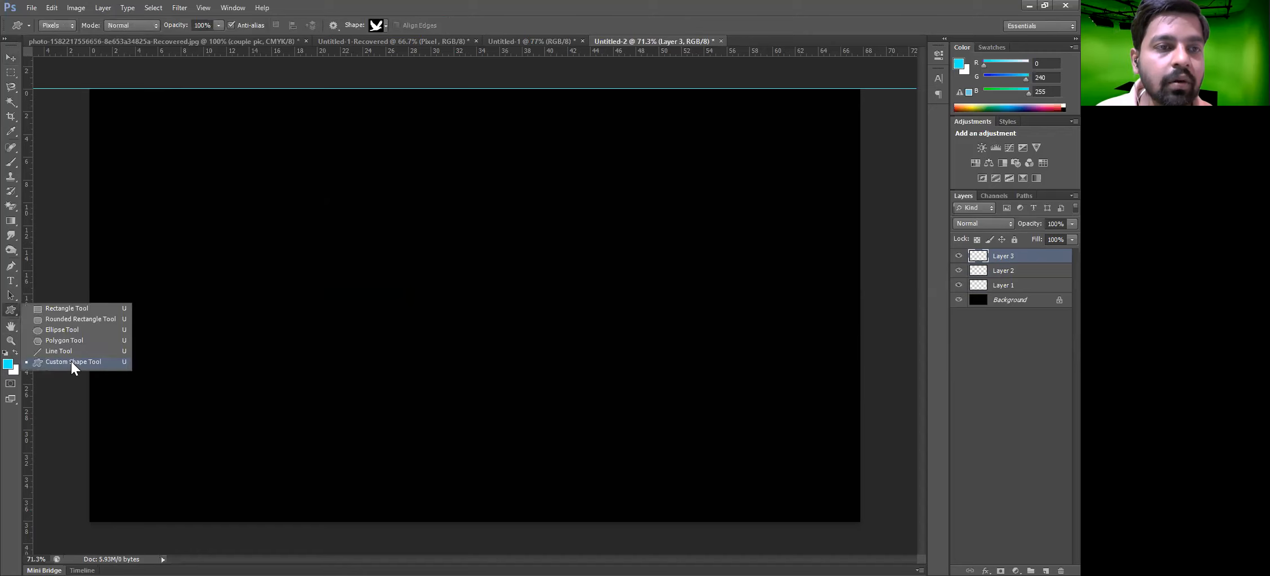
left_click(63, 40)
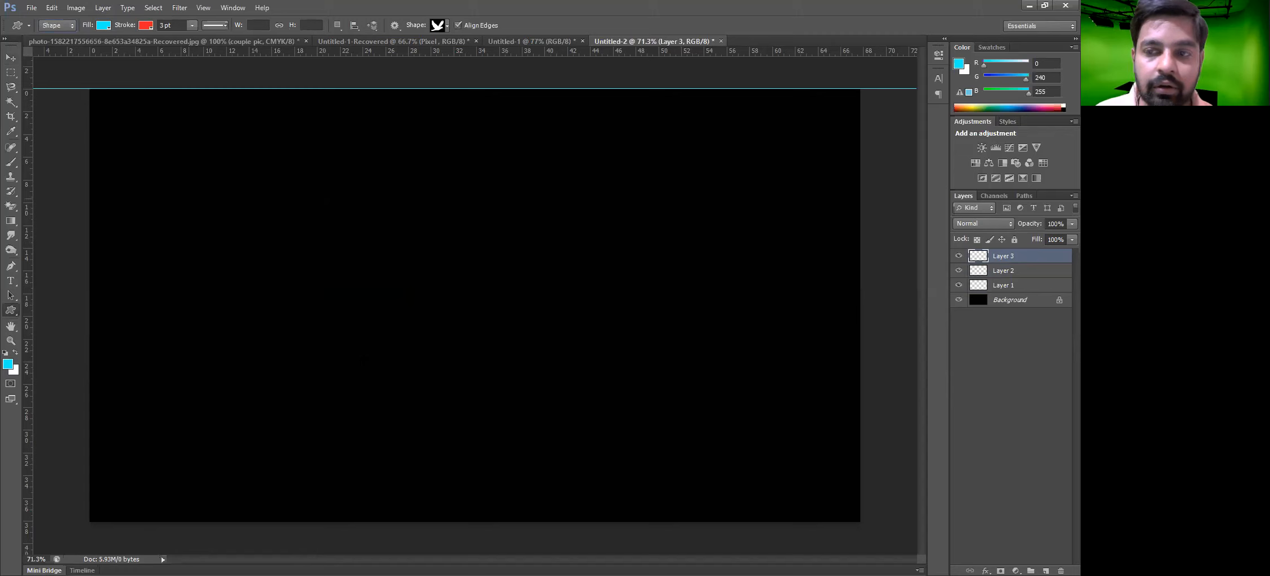
left_click_drag(187, 198, 366, 362)
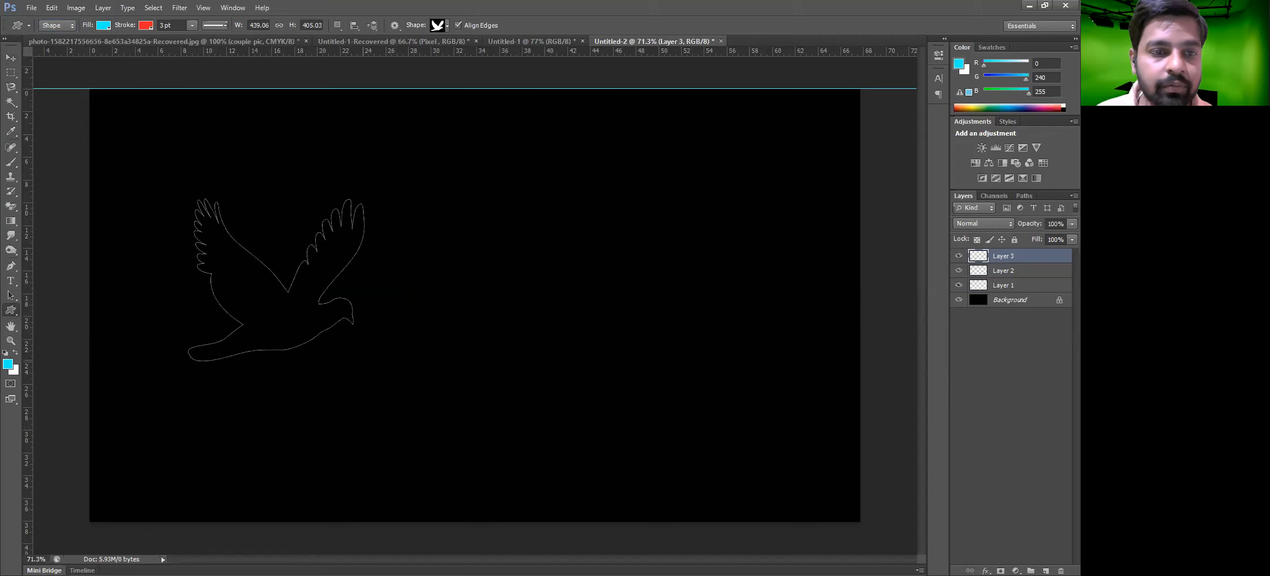
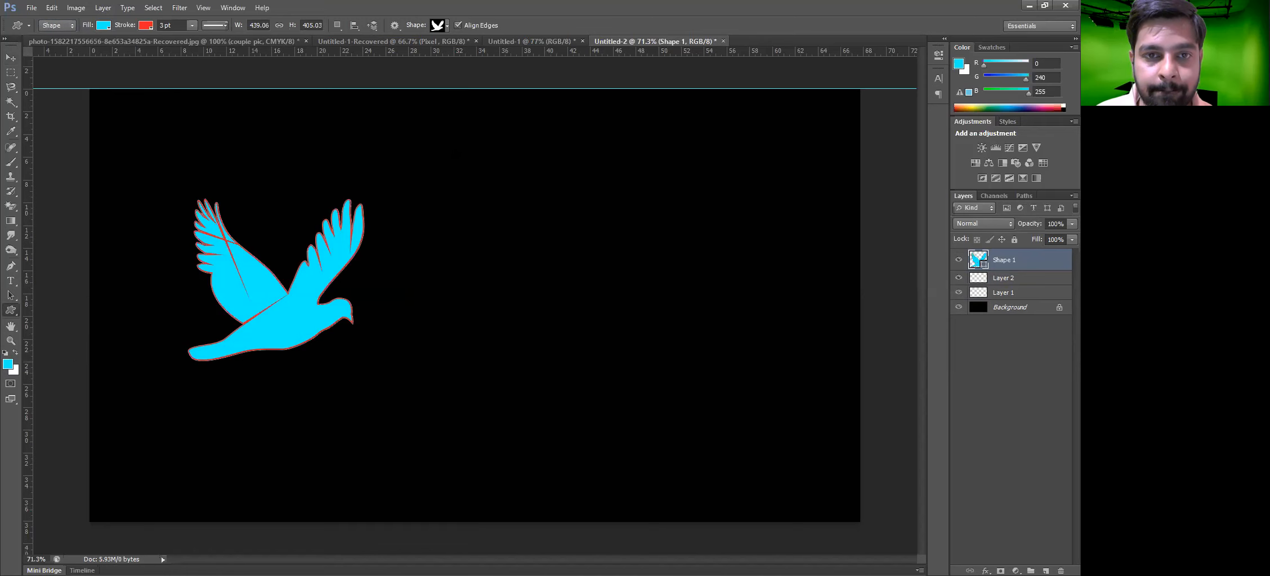
Delete the bird custom shape layer
left_click(447, 26)
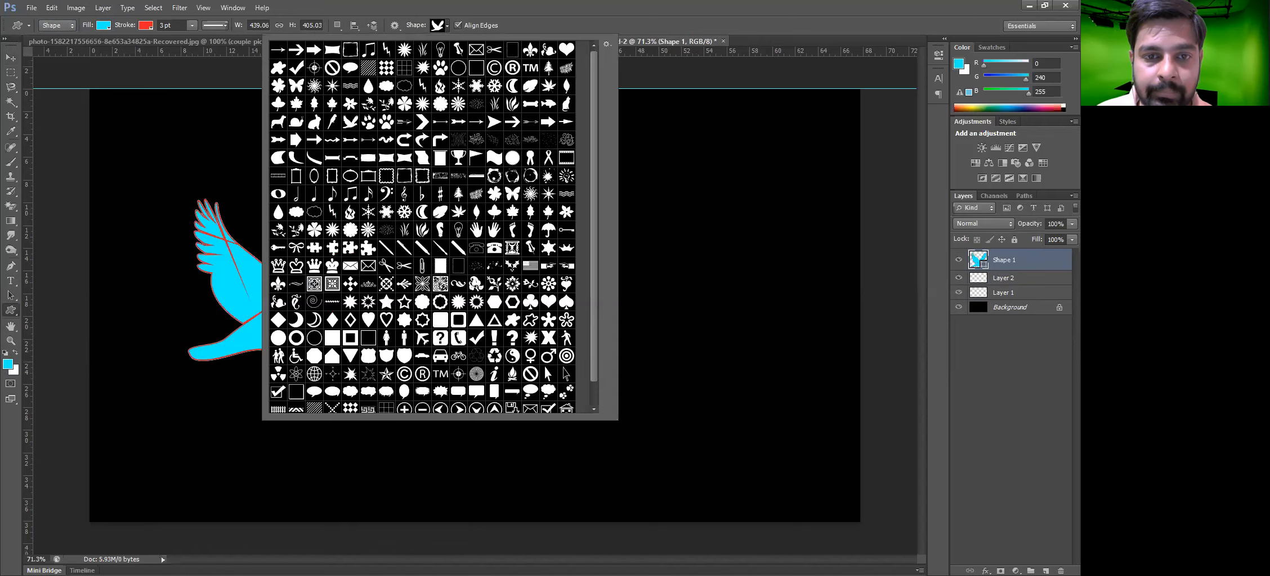
left_click(8, 48)
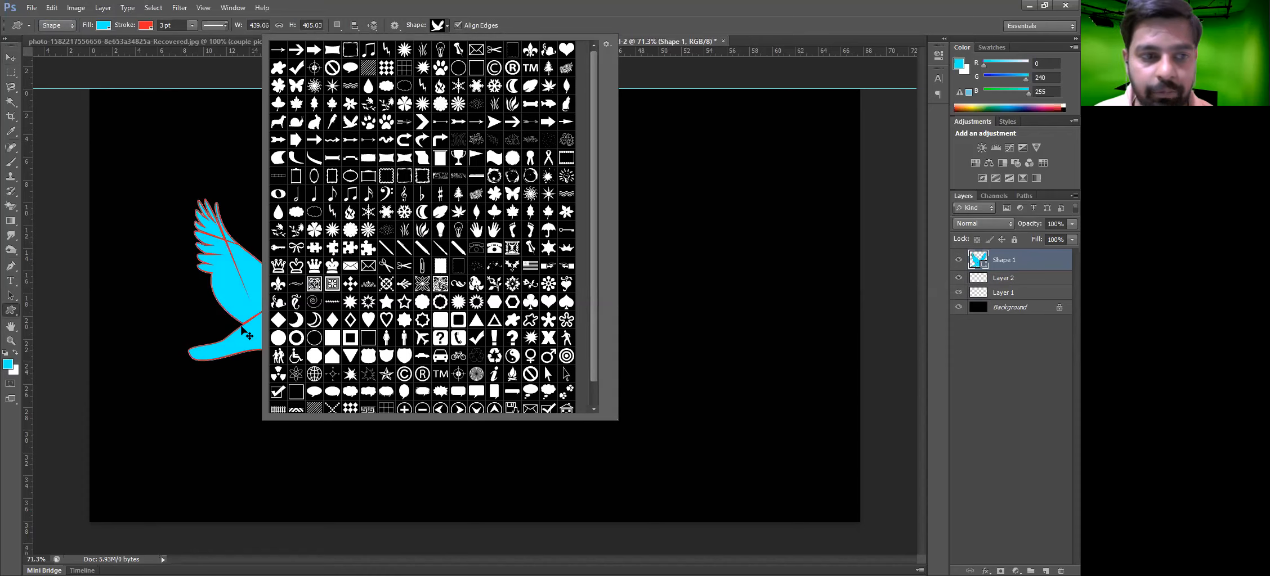
key("Delete")
Draw a cyan rectangle about 478 by 529 px and an eight-sided polygon beside it, then reposition the polygon
right_click(18, 307)
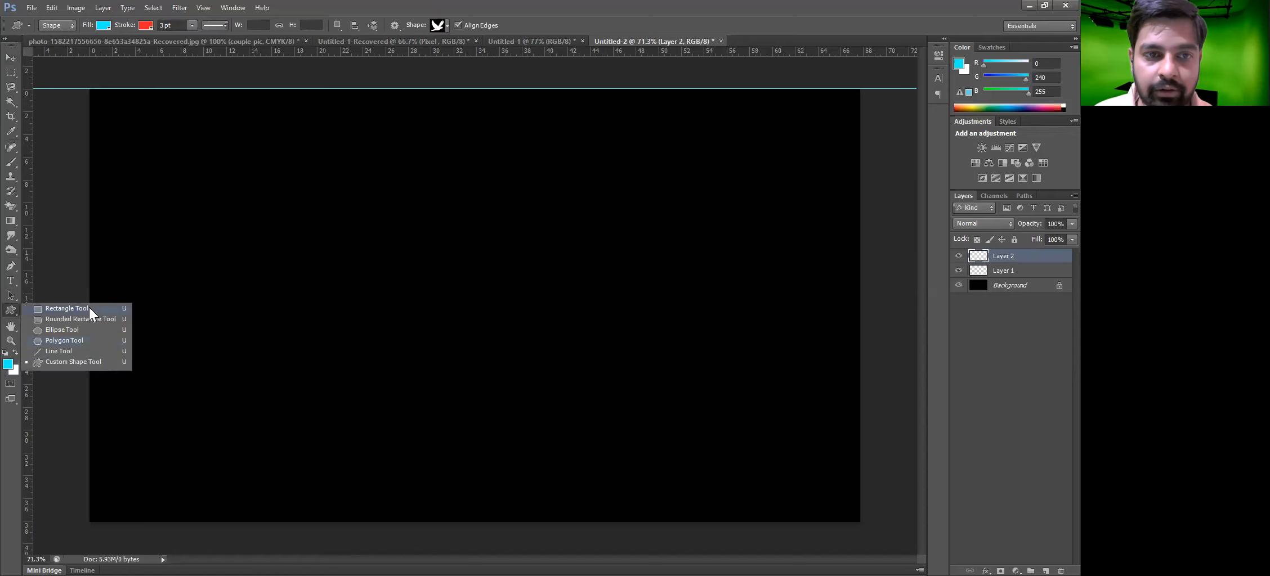
left_click(67, 308)
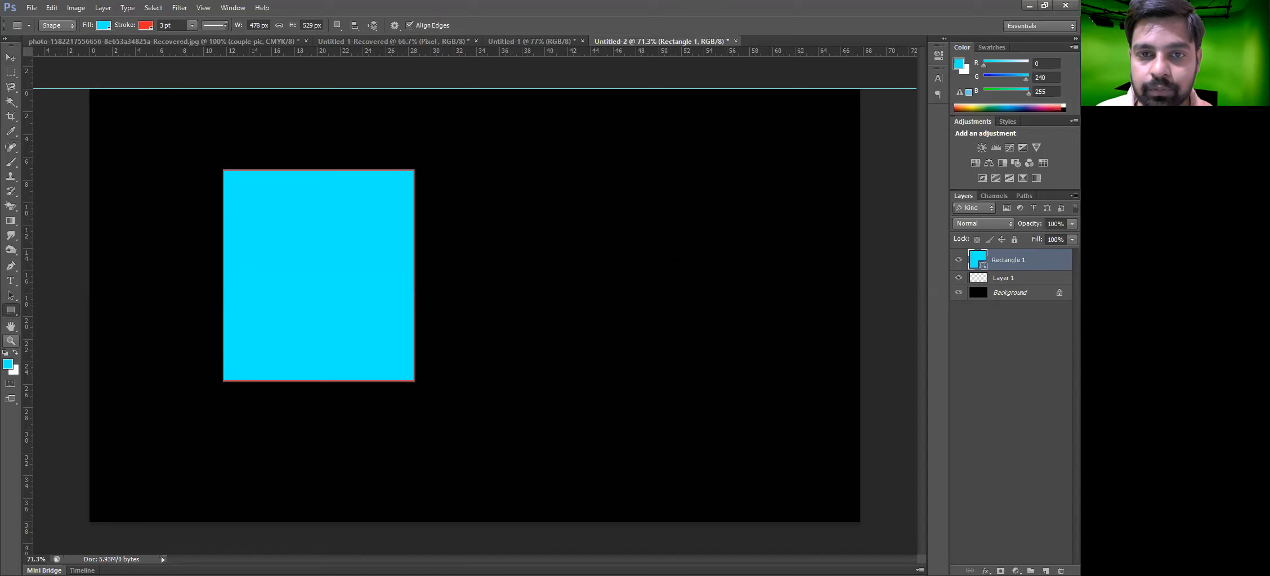
left_click_drag(596, 172, 675, 254)
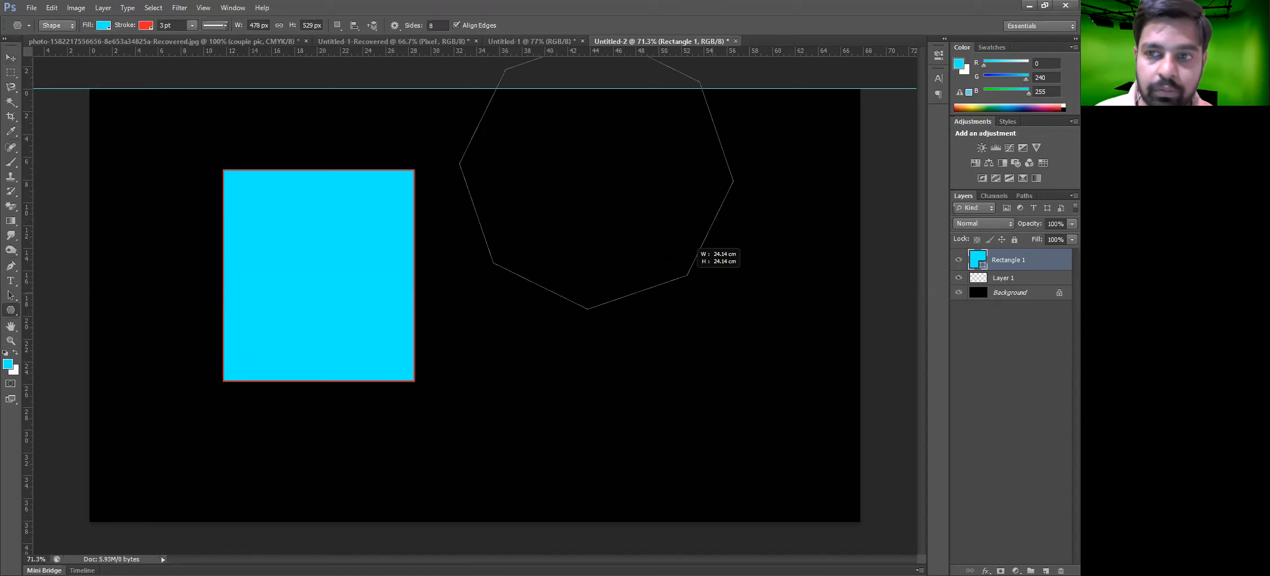
key("v")
left_click_drag(610, 218, 588, 300)
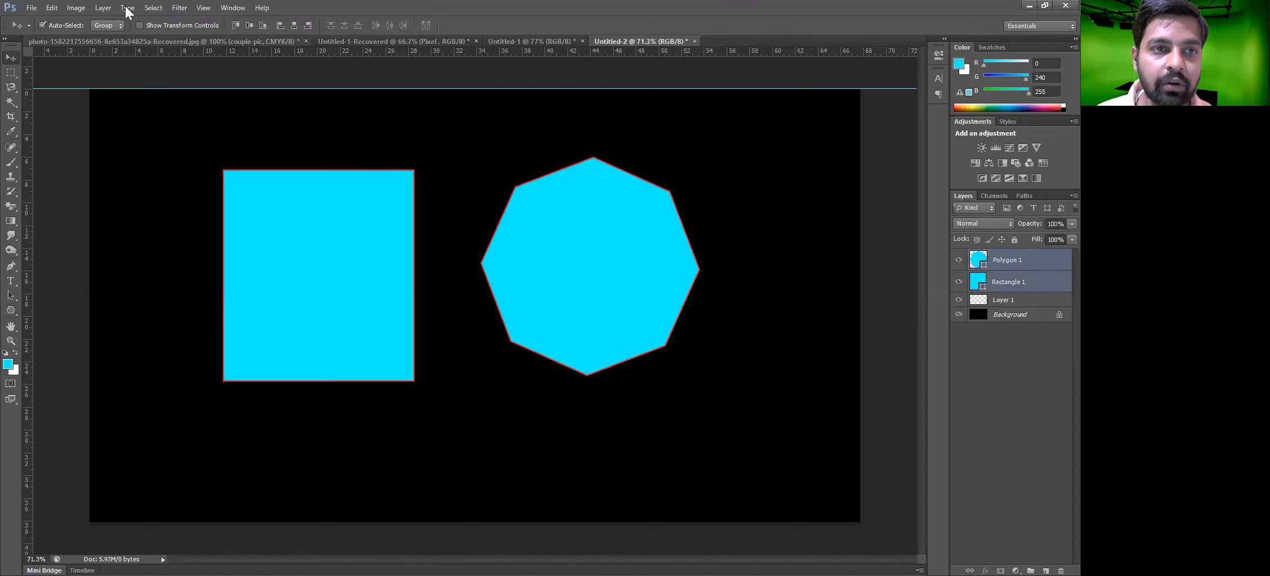
left_click(103, 8)
mouse_move(181, 379)
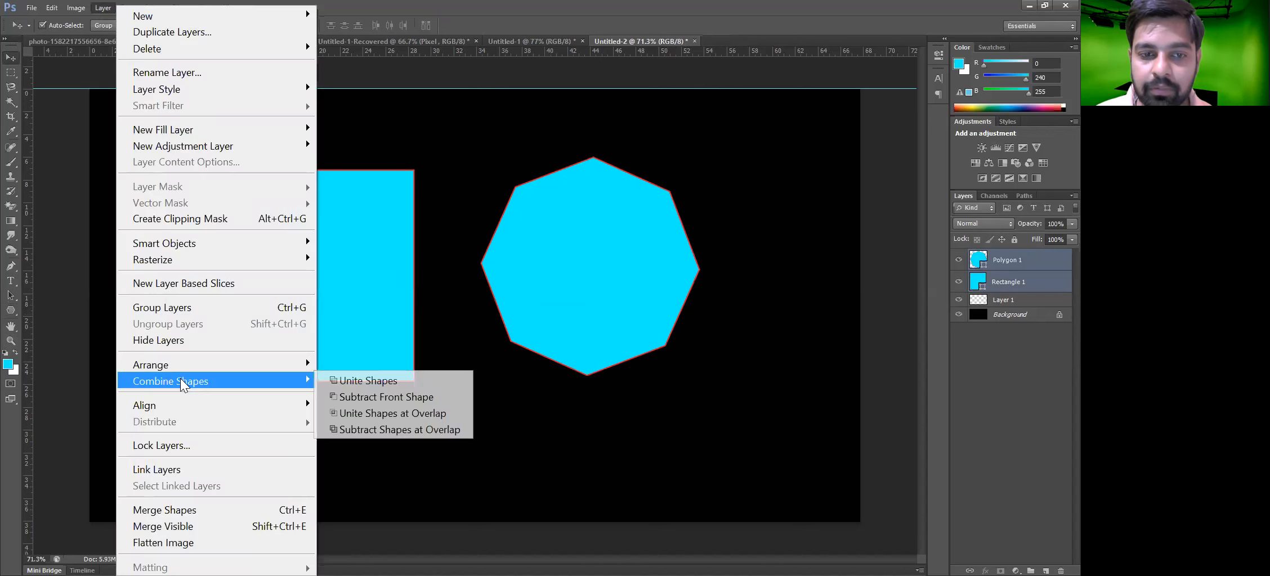
key("Down")
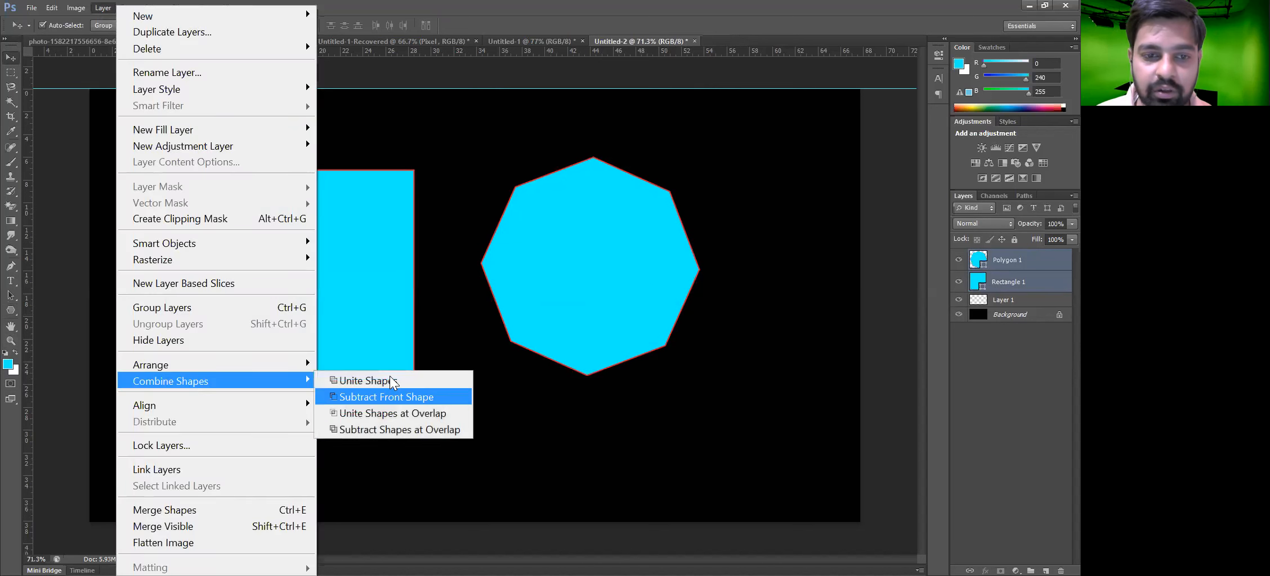
key("Up")
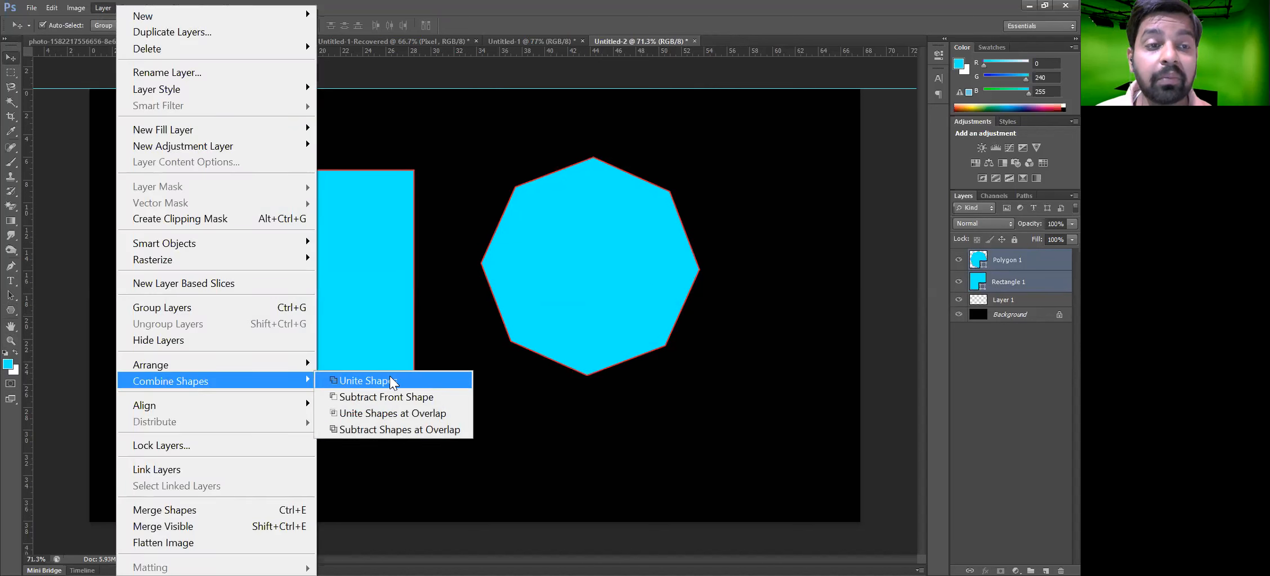
left_click(13, 72)
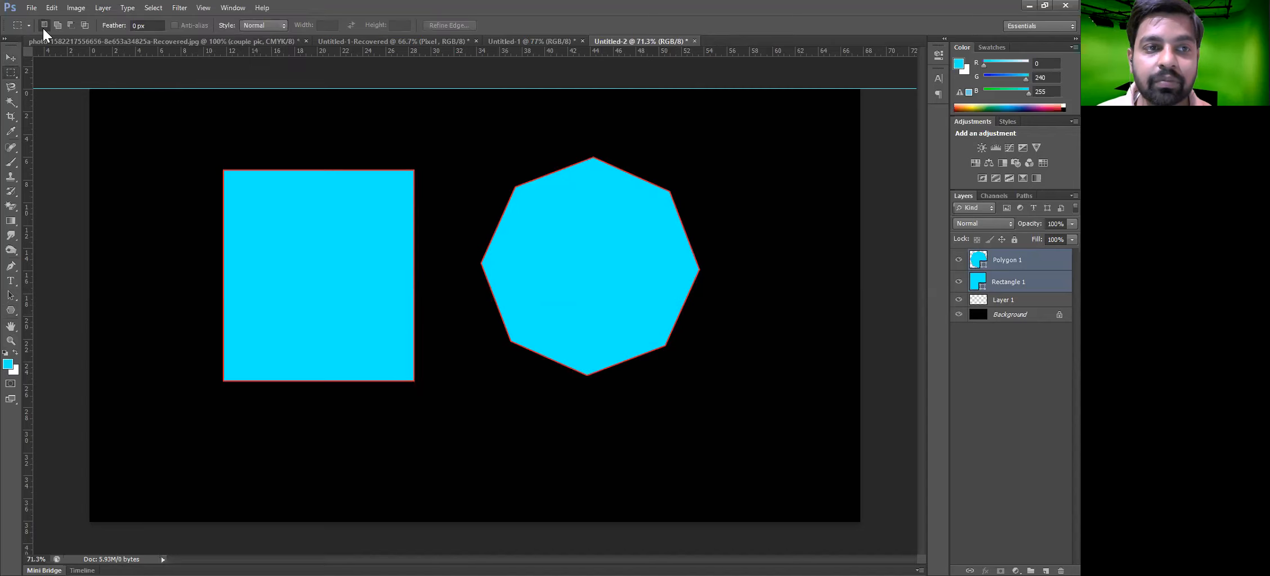
left_click(57, 25)
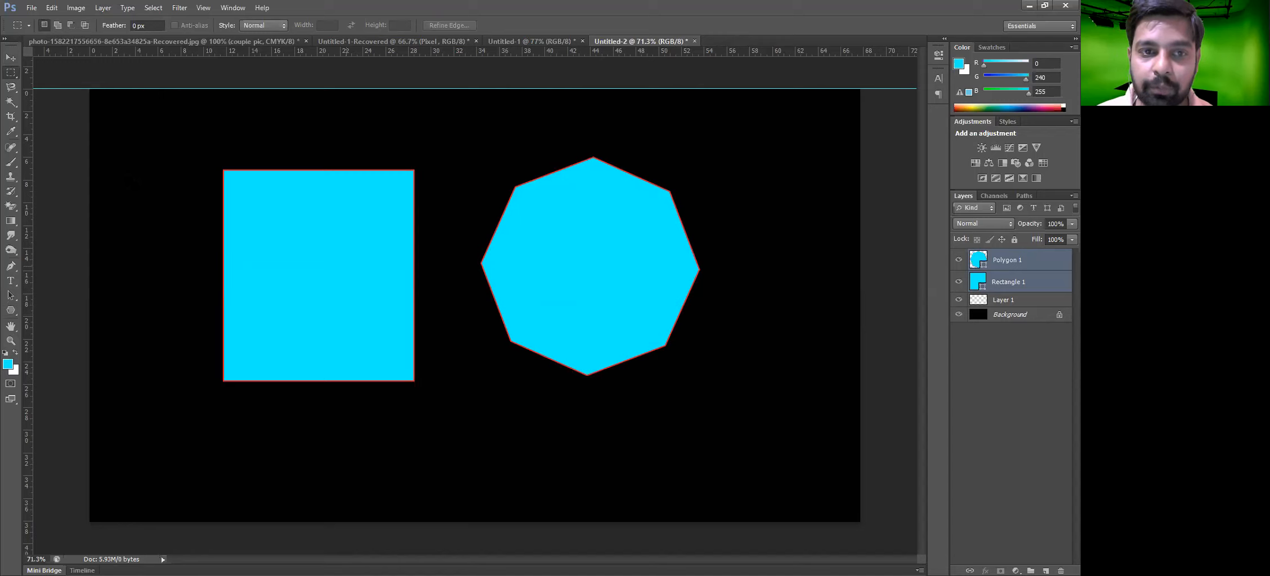
Unite the rectangle and polygon shape layers into one shape, then undo the unite
key("v")
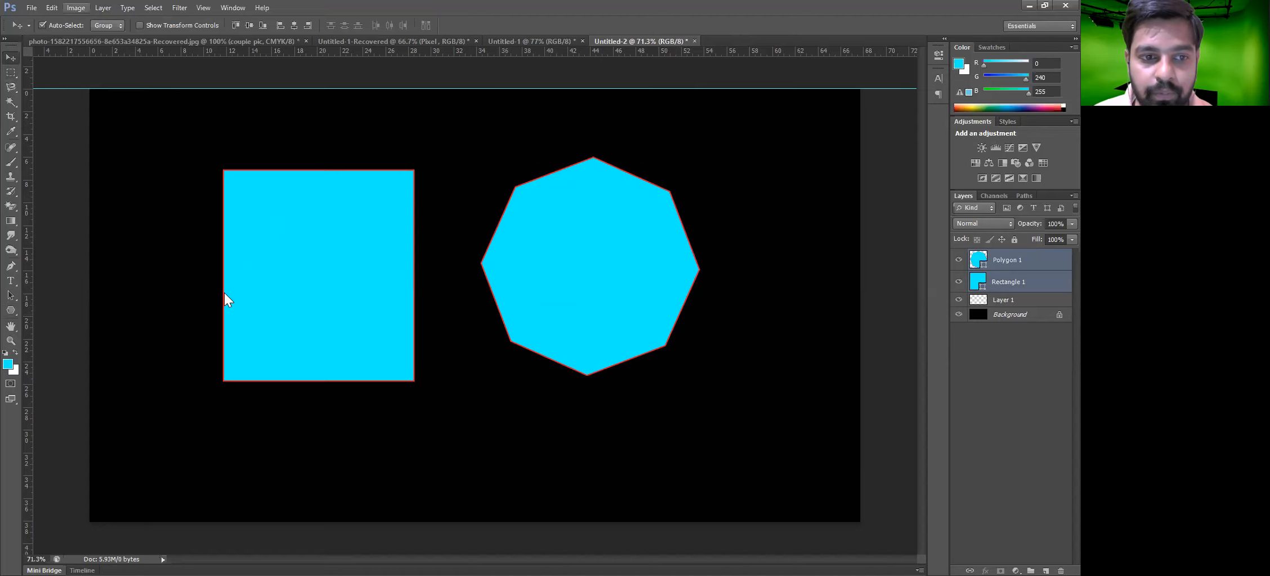
key("alt+l")
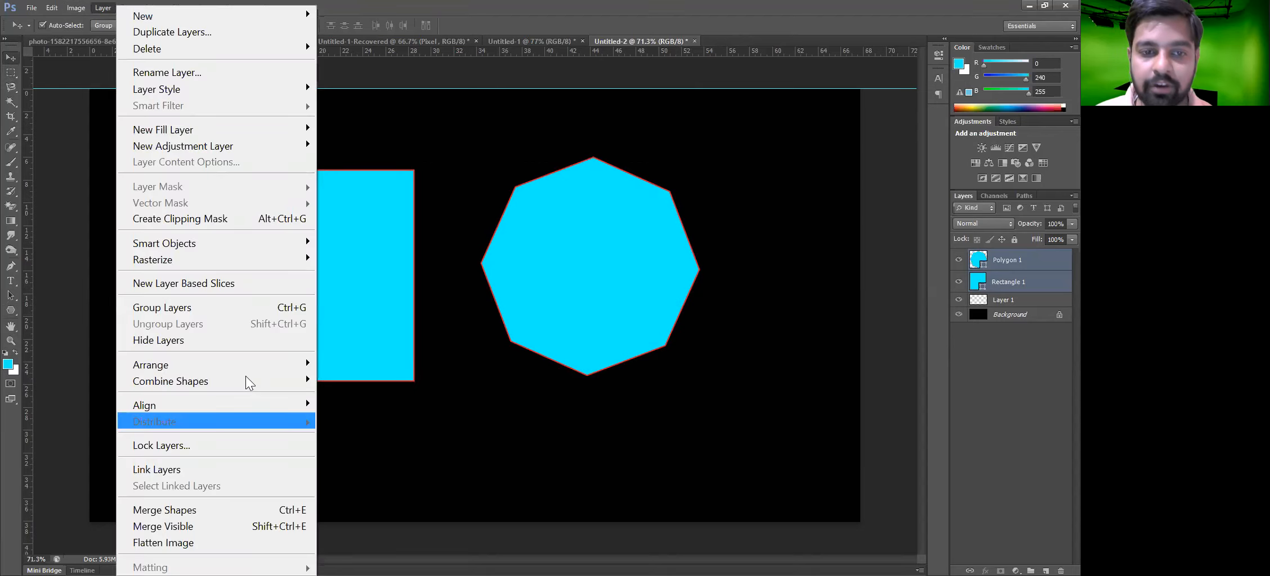
mouse_move(245, 376)
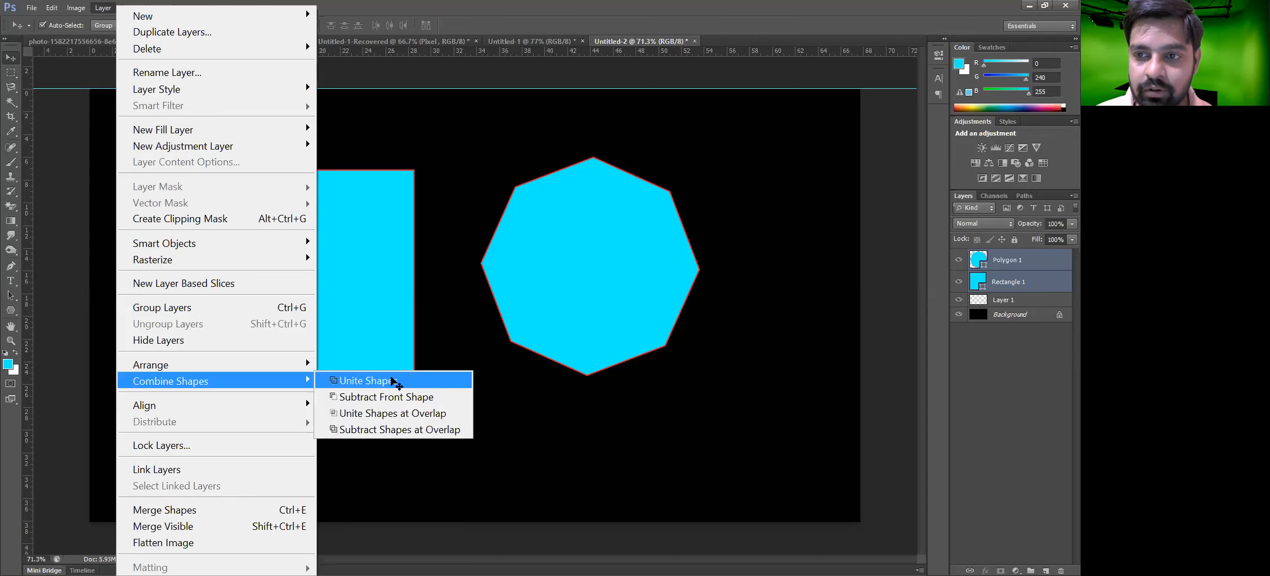
left_click(366, 381)
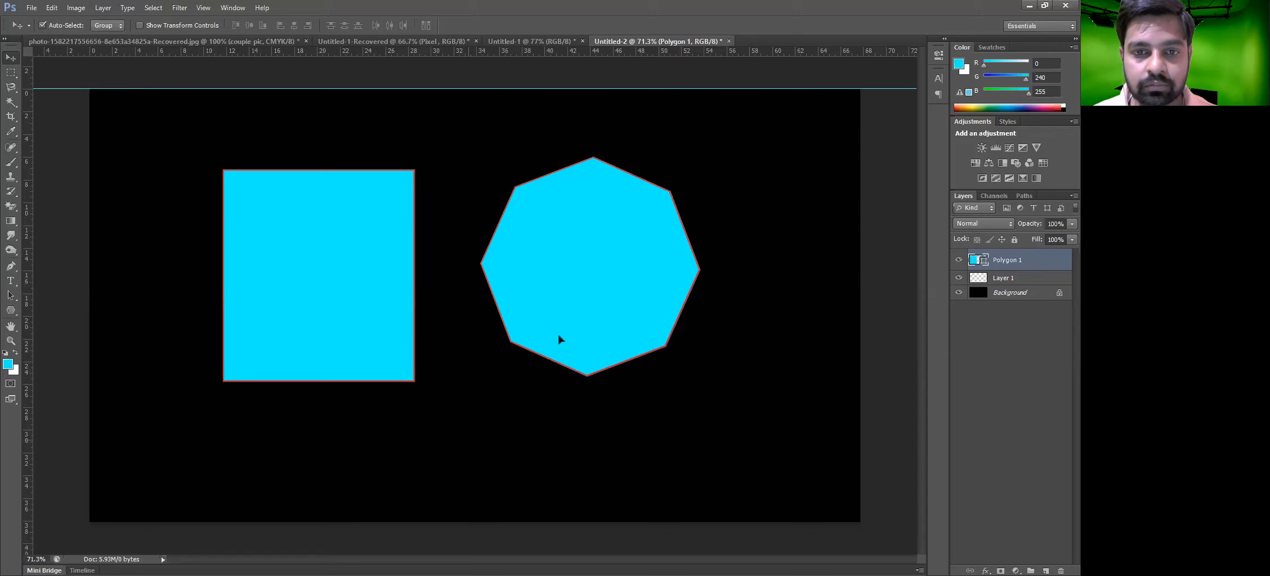
key("ctrl+z")
Select both shapes, unite them again, and undo repeatedly until only the rectangle remains
mouse_move(361, 284)
left_mouse_down()
mouse_move(383, 284)
mouse_move(360, 287)
left_mouse_up()
left_click_drag(70, 187, 689, 426)
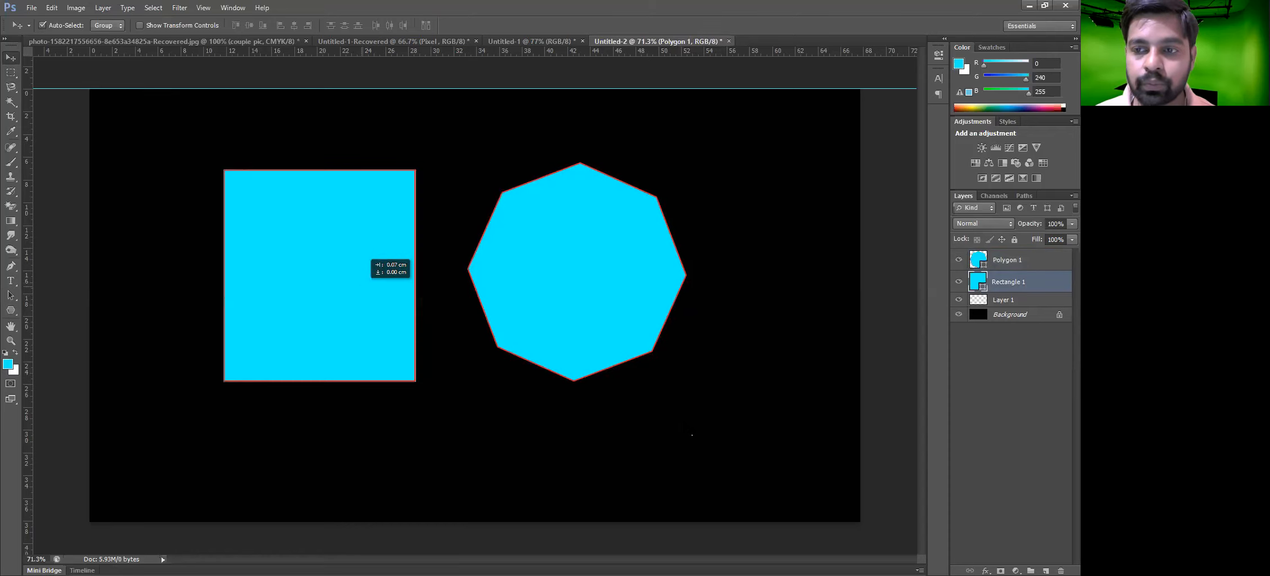
left_click(102, 8)
mouse_move(220, 382)
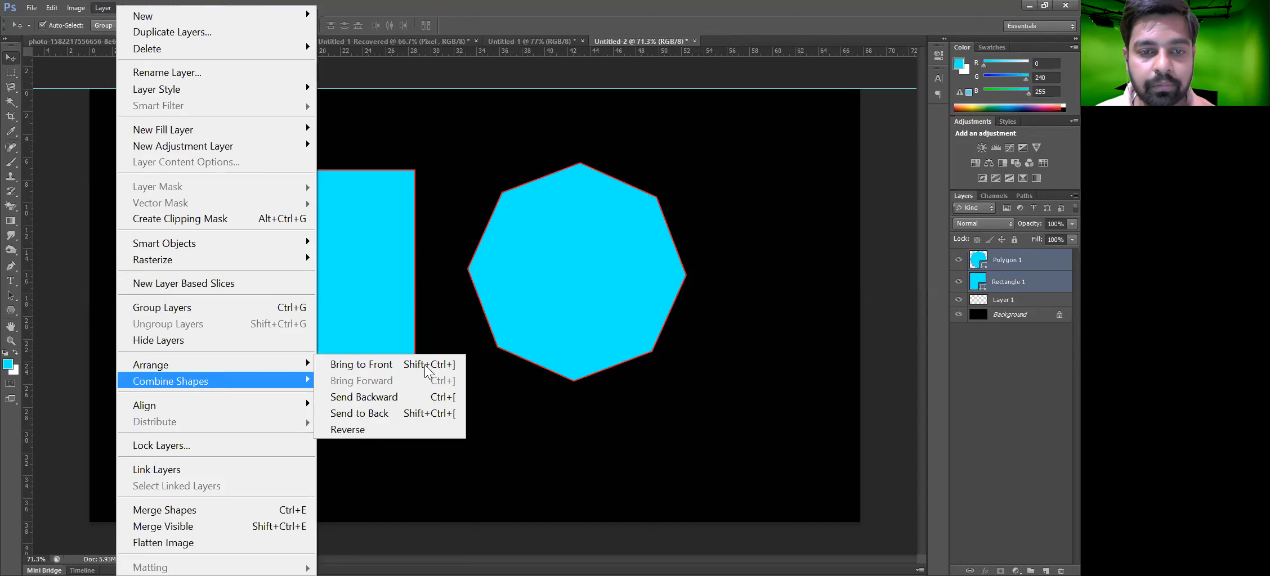
left_click(369, 381)
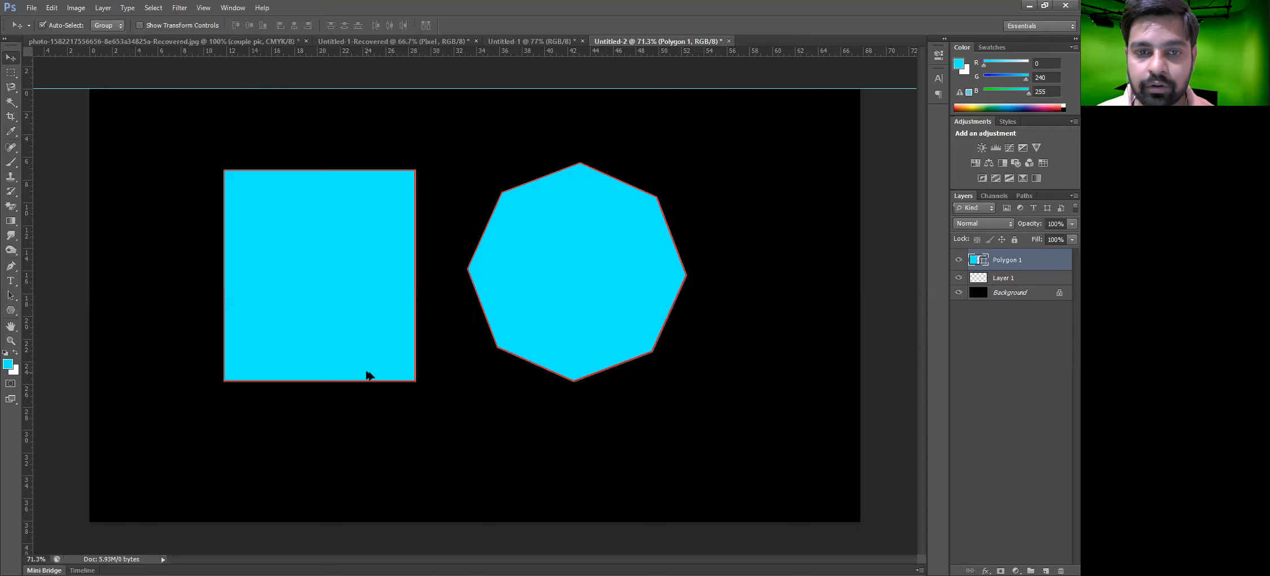
key("ctrl+z")
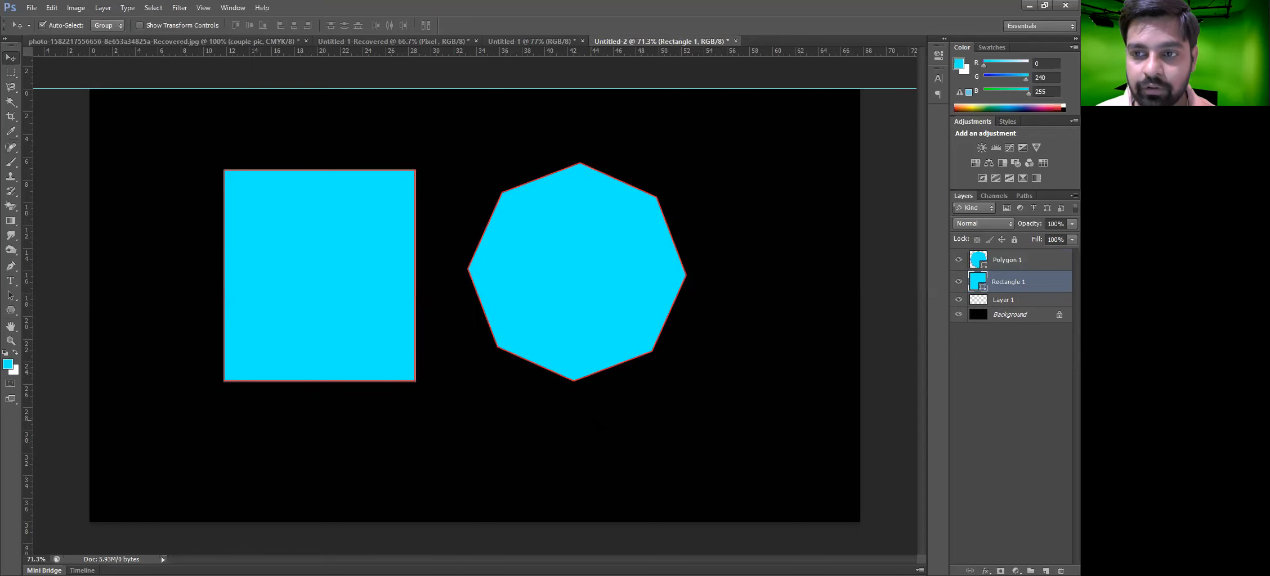
key("ctrl+z")
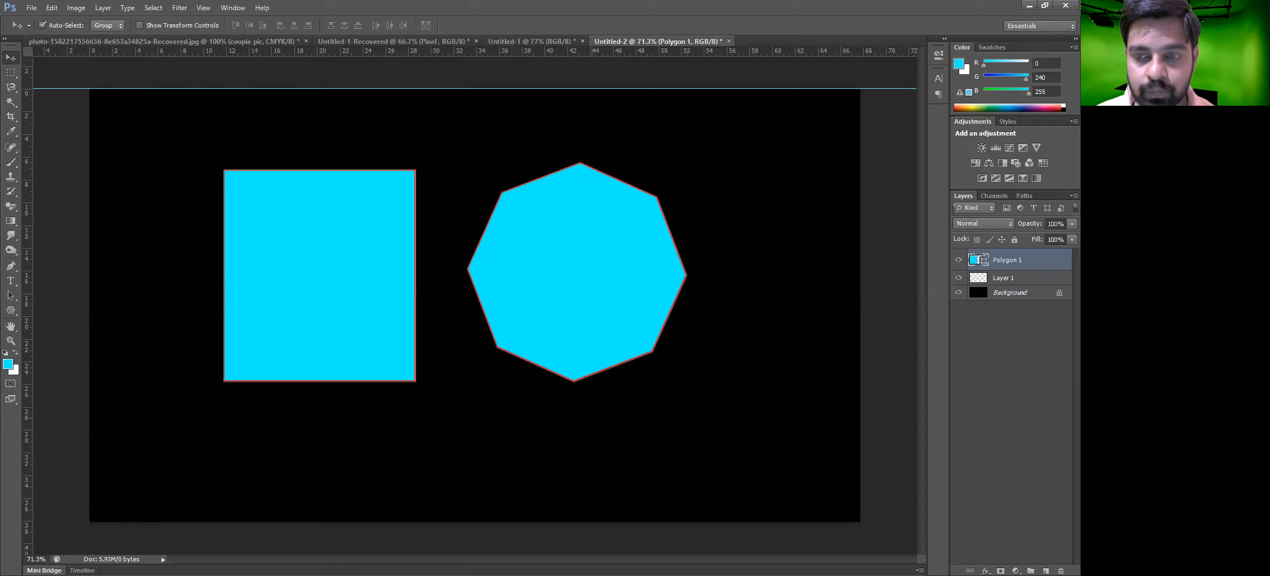
key("ctrl+z")
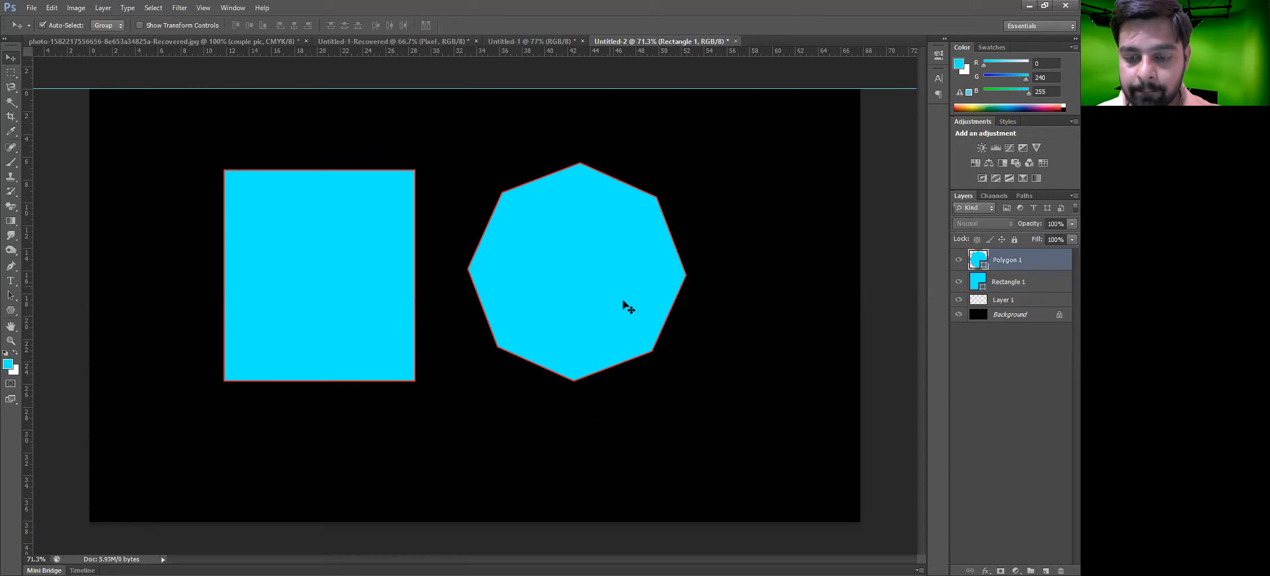
key("ctrl+z")
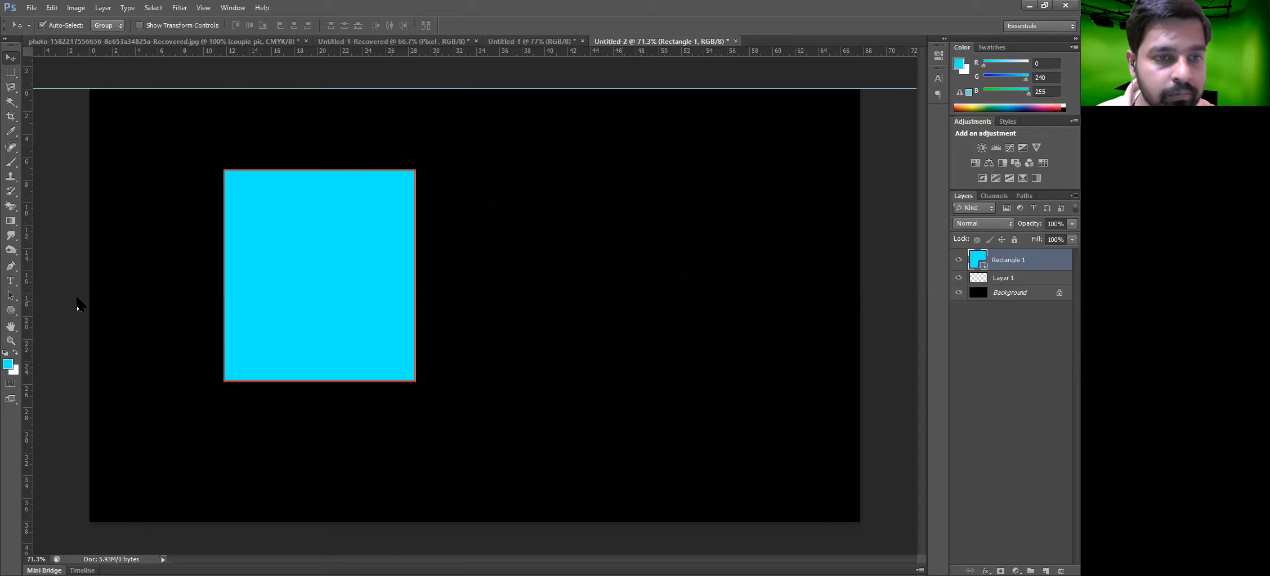
Draw an eight-sided polygon about 498 by 498 px and move it beside the rectangle
key("u")
left_click_drag(253, 228, 317, 274)
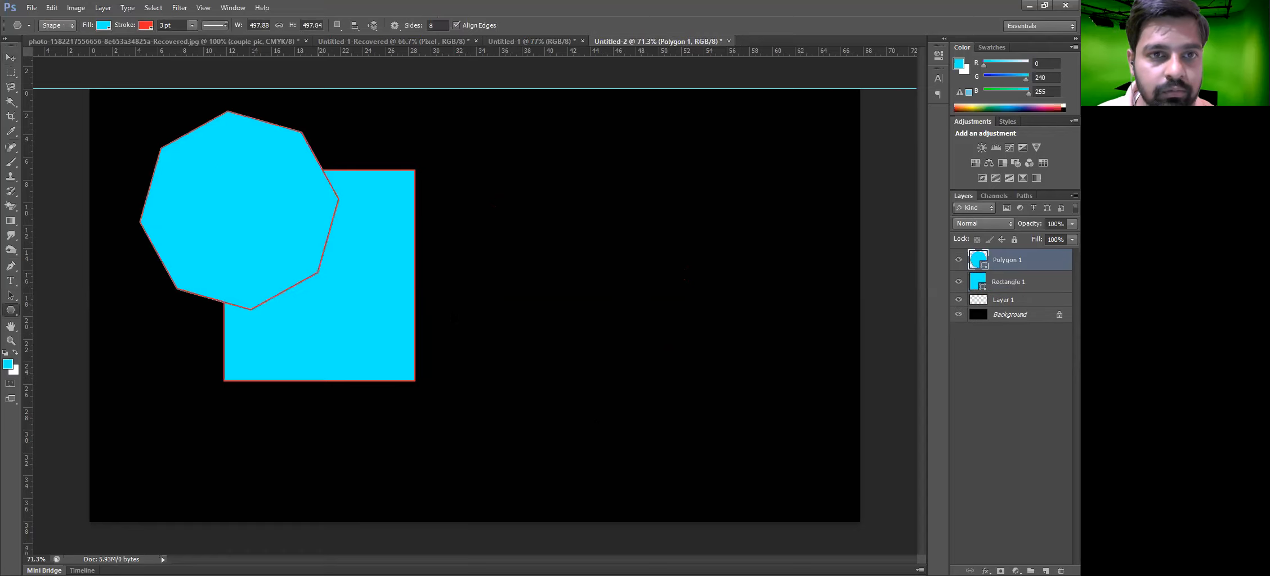
key("v")
left_click_drag(257, 239, 552, 297)
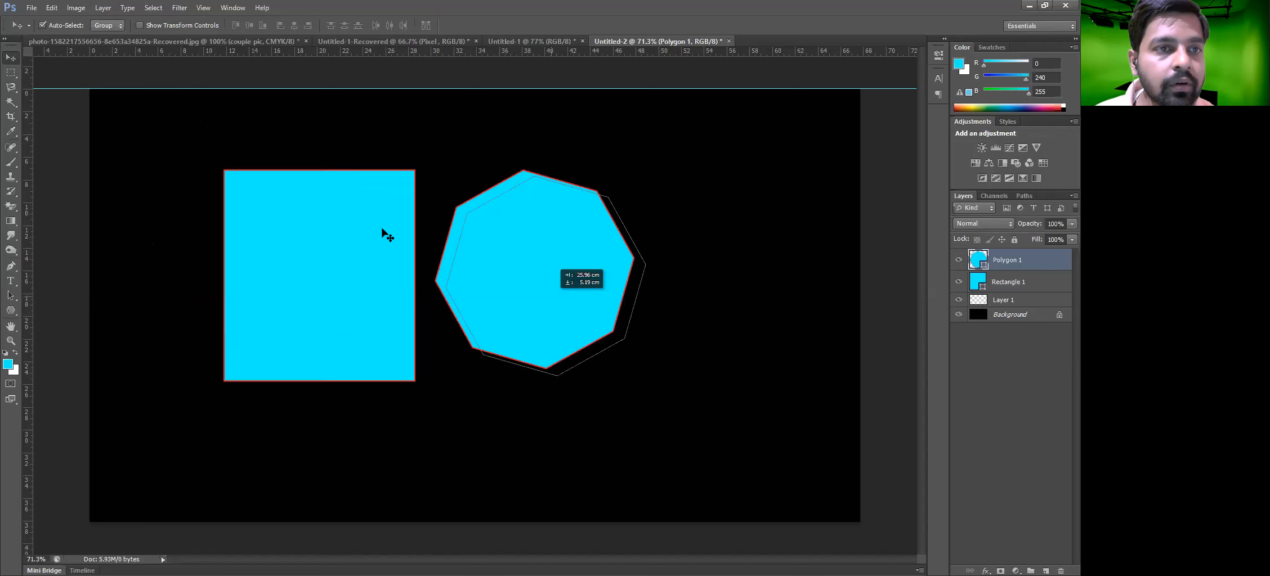
Select both the polygon and rectangle layers, unite the shapes, and undo the unite
left_click(103, 7)
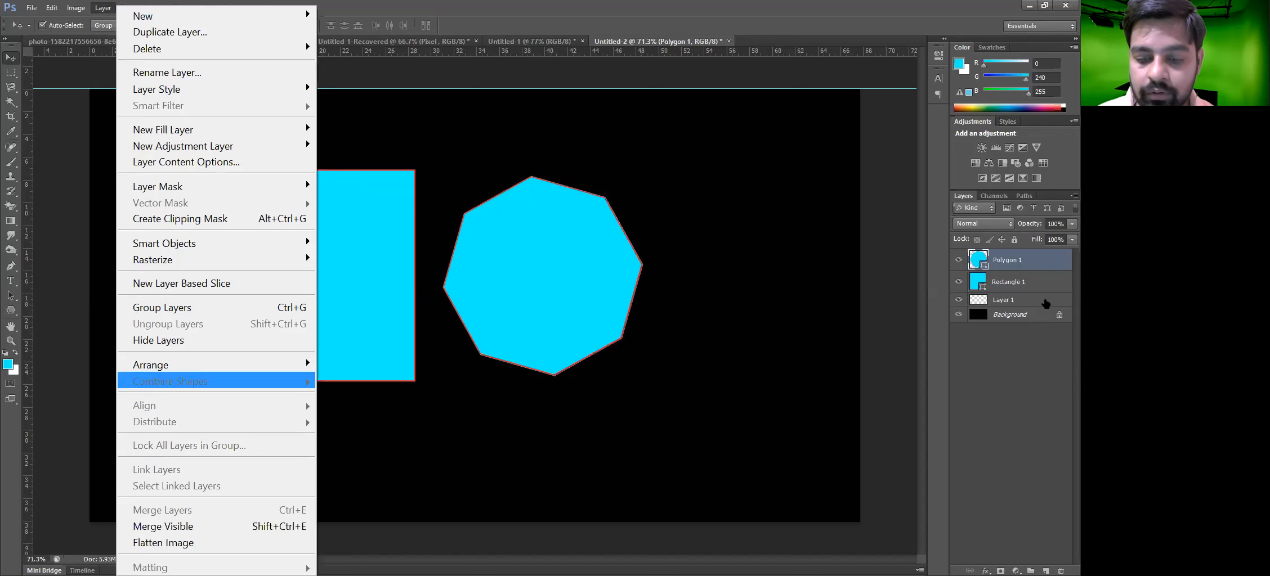
left_click(1038, 280)
left_click(1022, 282, "shift")
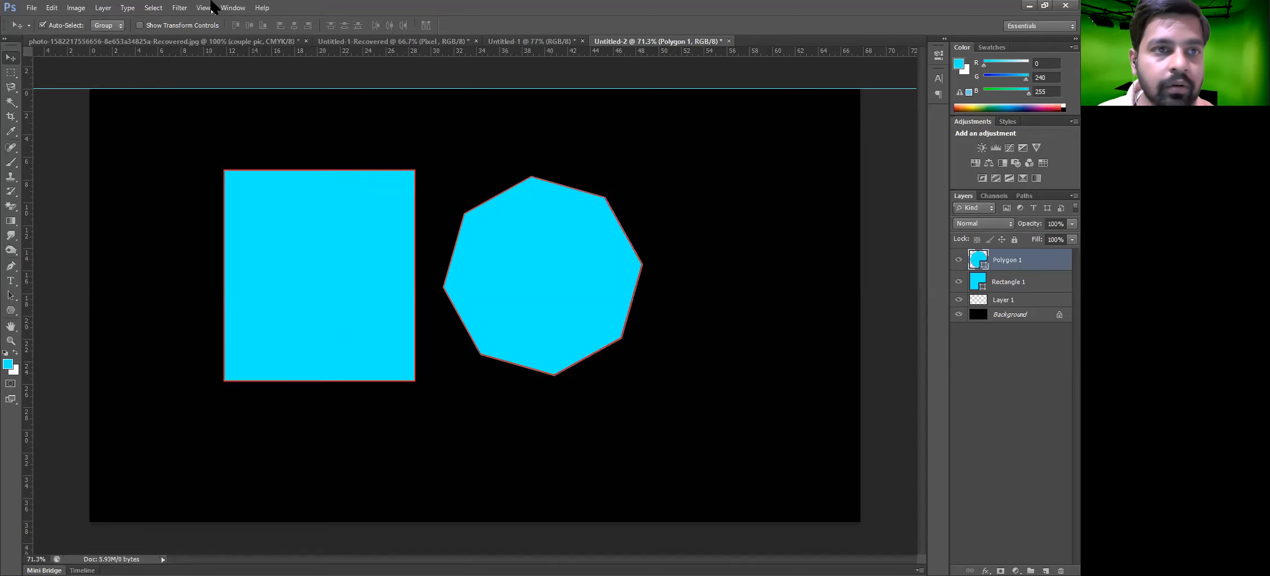
key("alt+l")
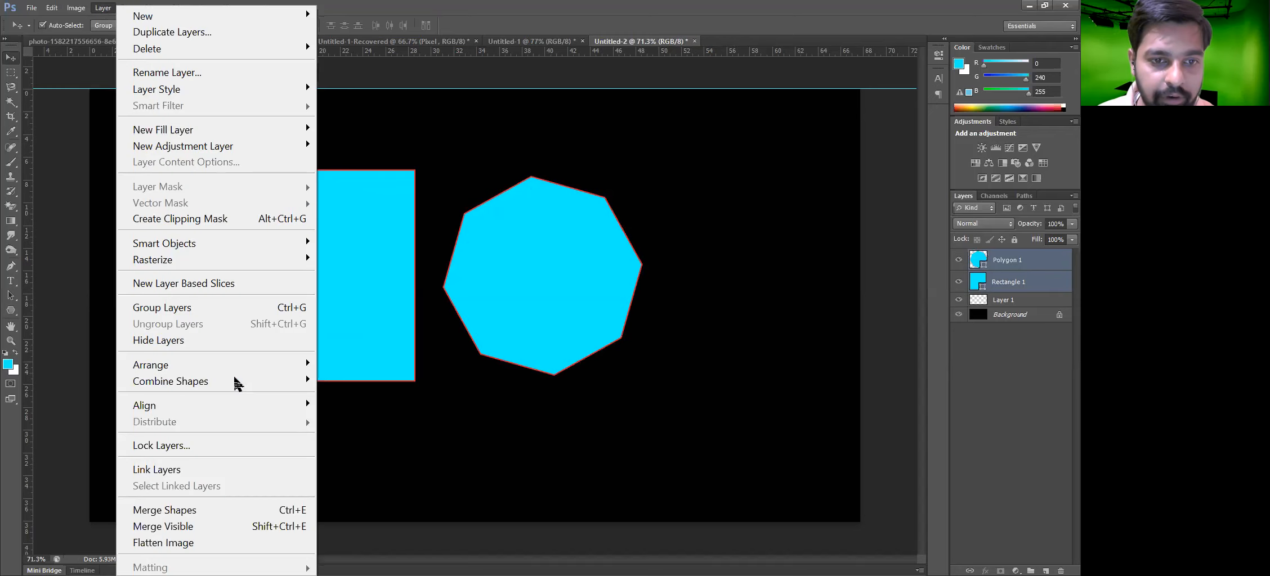
mouse_move(225, 381)
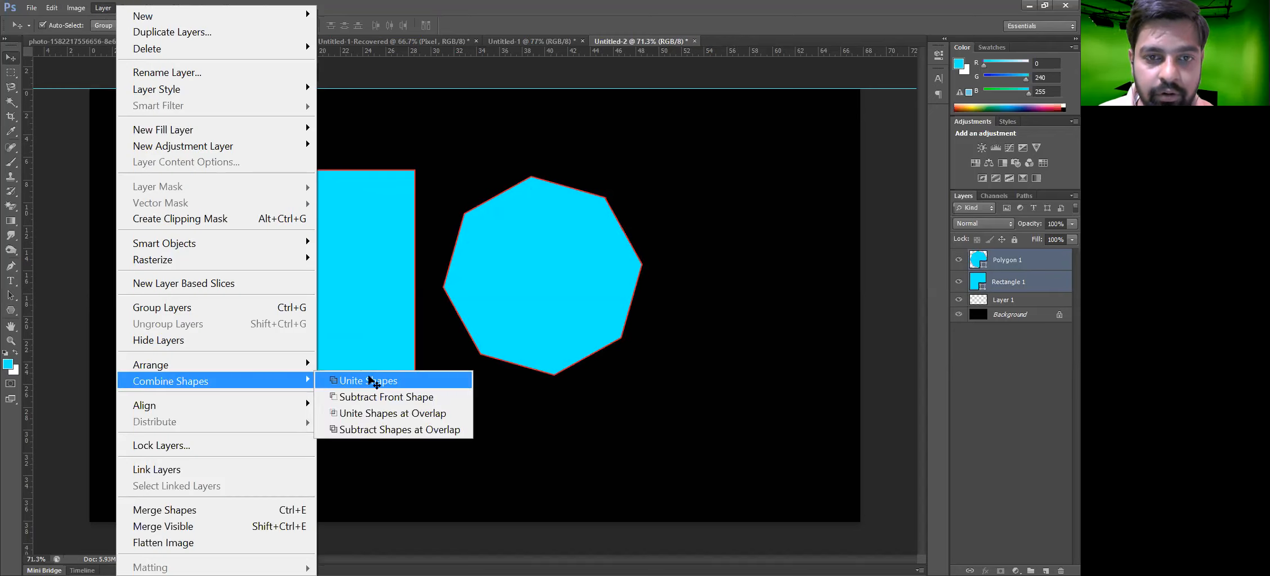
left_click(370, 381)
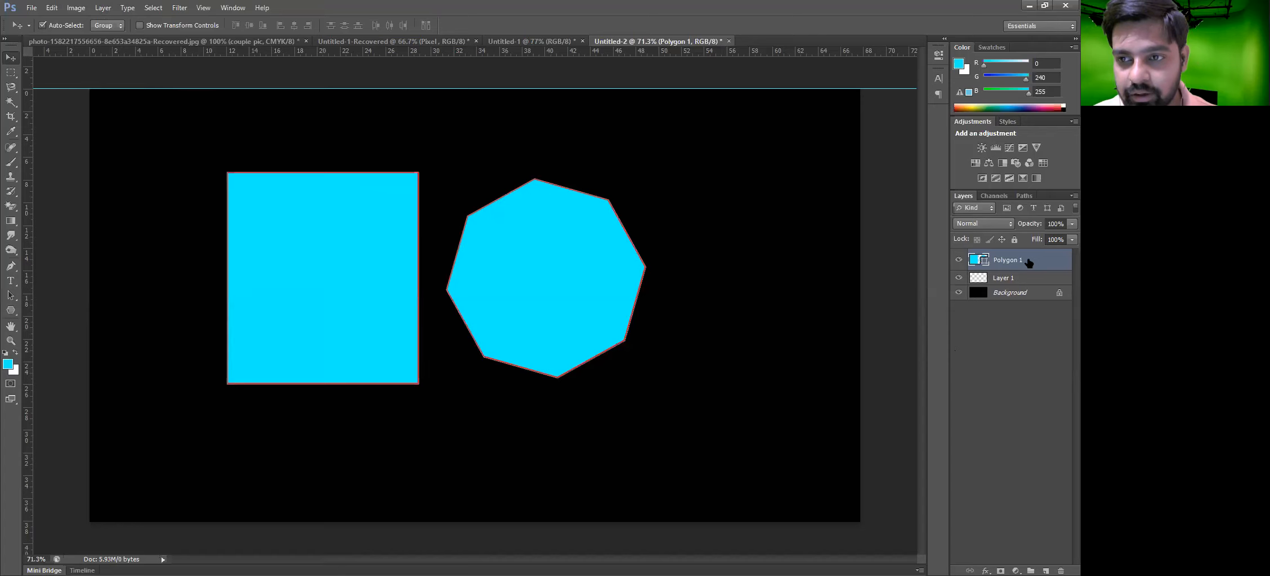
left_click_drag(555, 279, 551, 276)
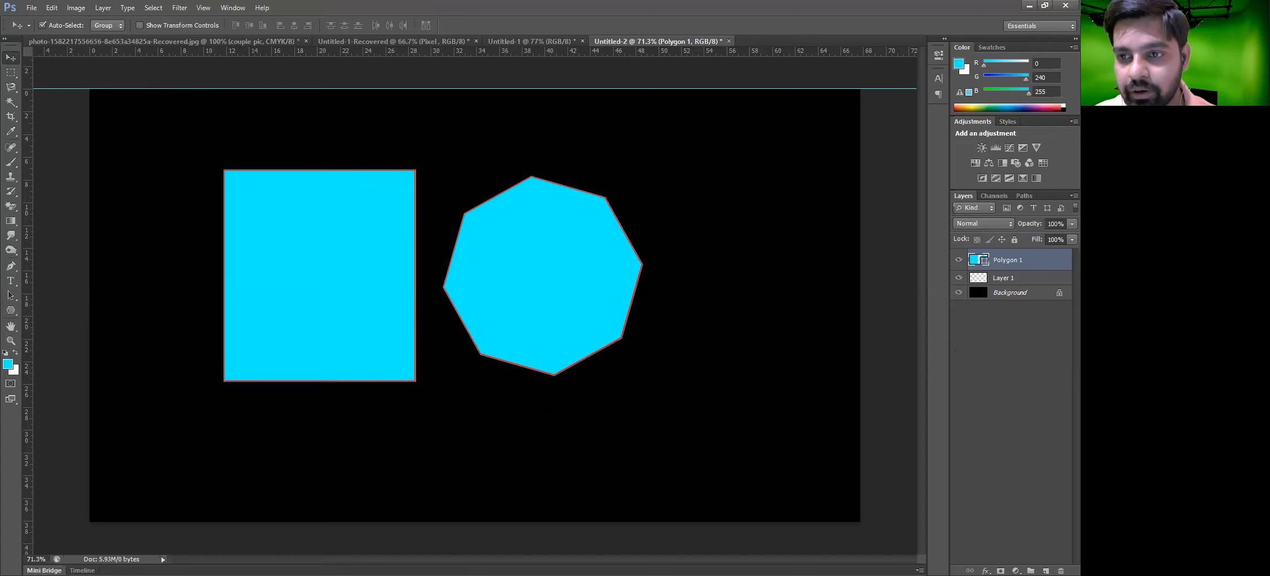
key("ctrl+z")
key("ctrl+alt+z")
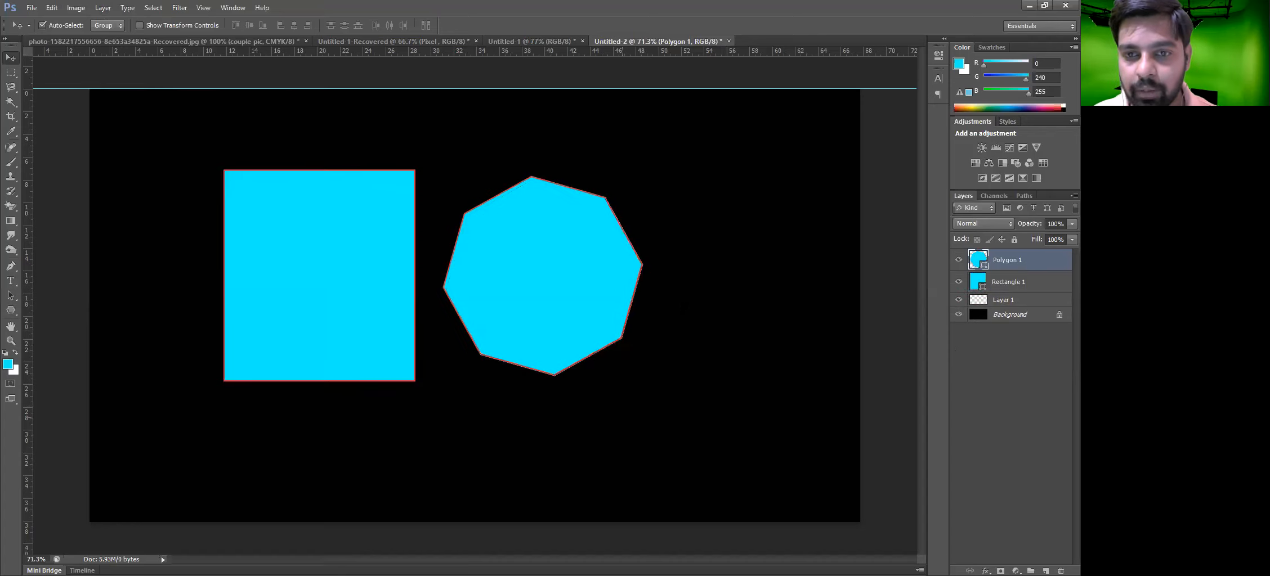
Move the polygon further right, unite it with the rectangle again, and undo back to separate layers
left_click_drag(542, 291, 689, 302)
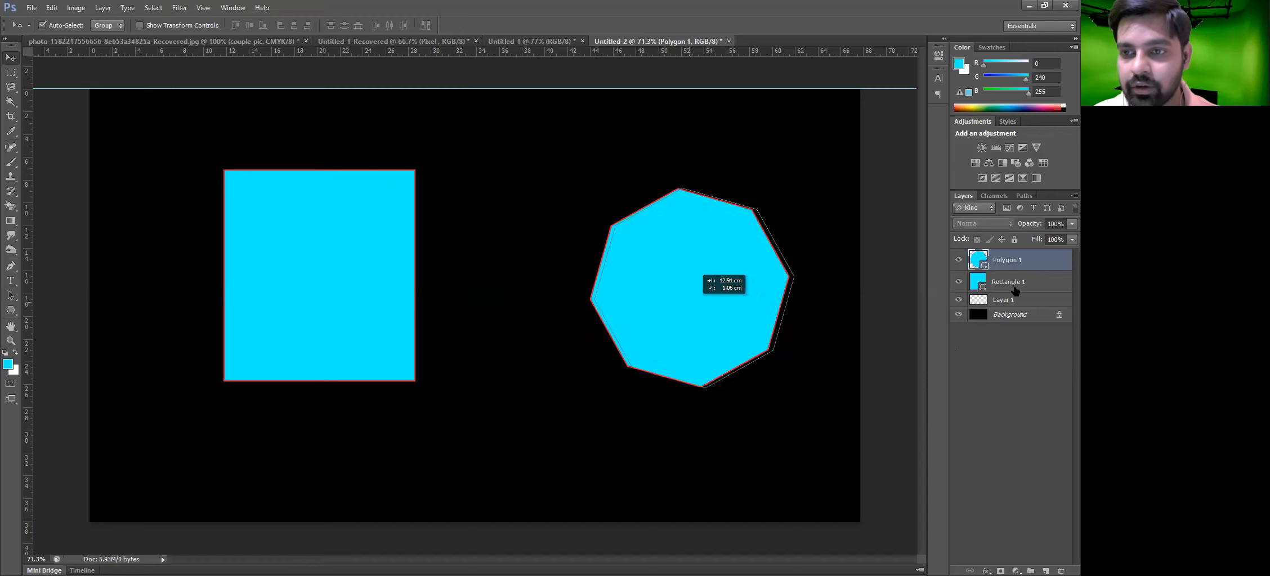
key("shift+alt+bracketleft")
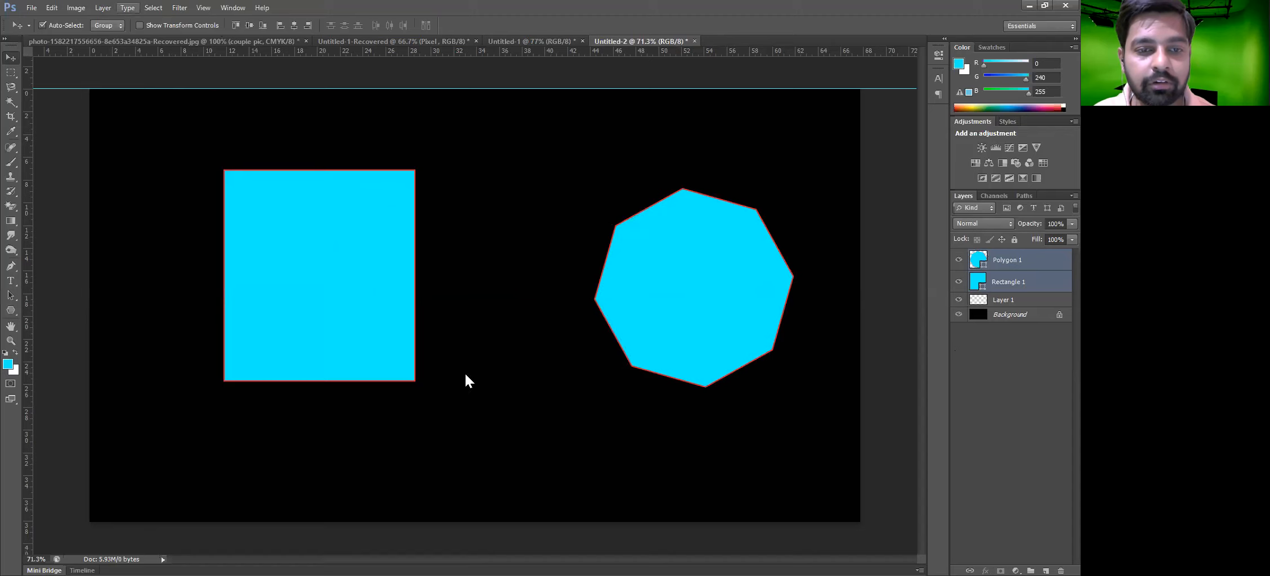
left_click(103, 7)
mouse_move(206, 381)
left_click(367, 381)
left_click_drag(333, 259, 337, 268)
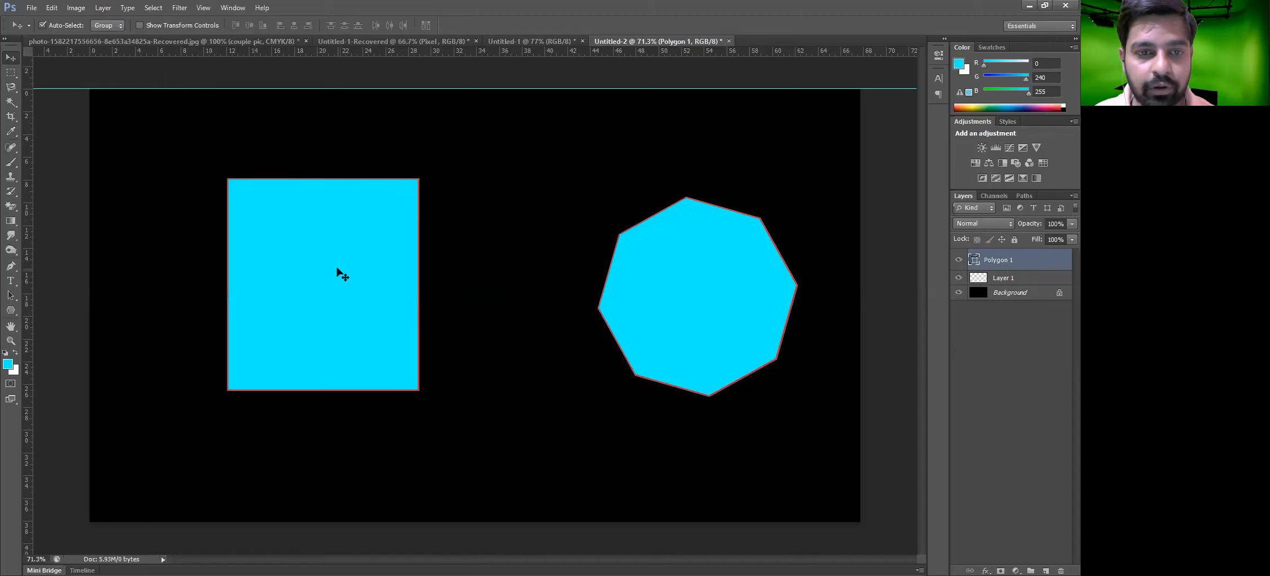
key("ctrl+z")
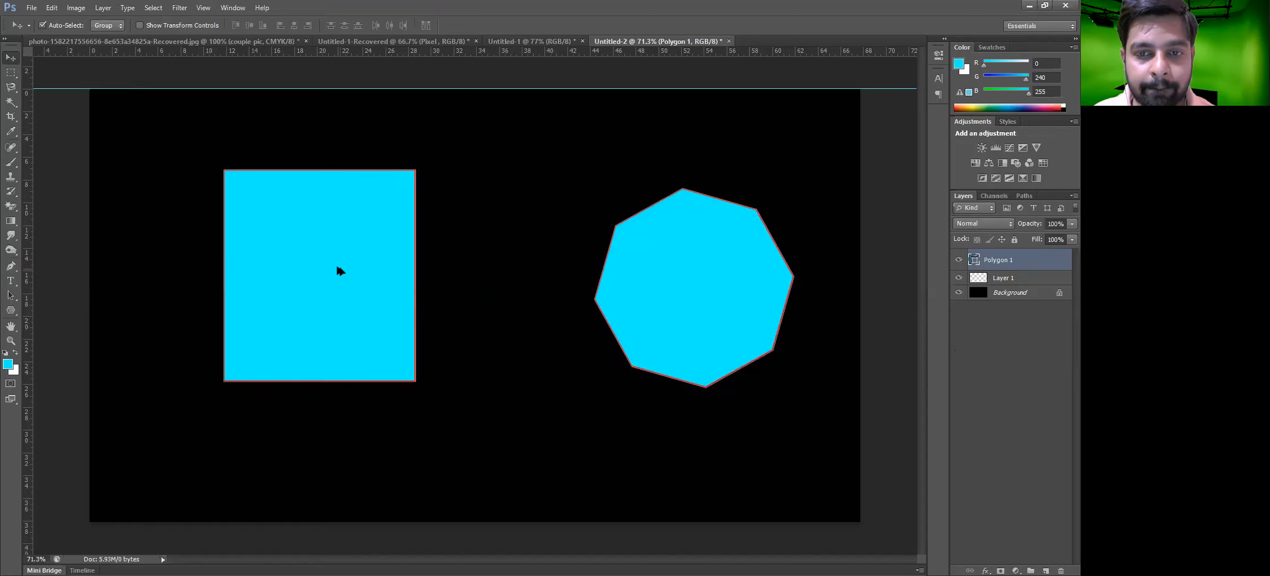
key("ctrl+alt+z")
Step back through the history repeatedly until the canvas holds no shapes
key("ctrl+alt+z")
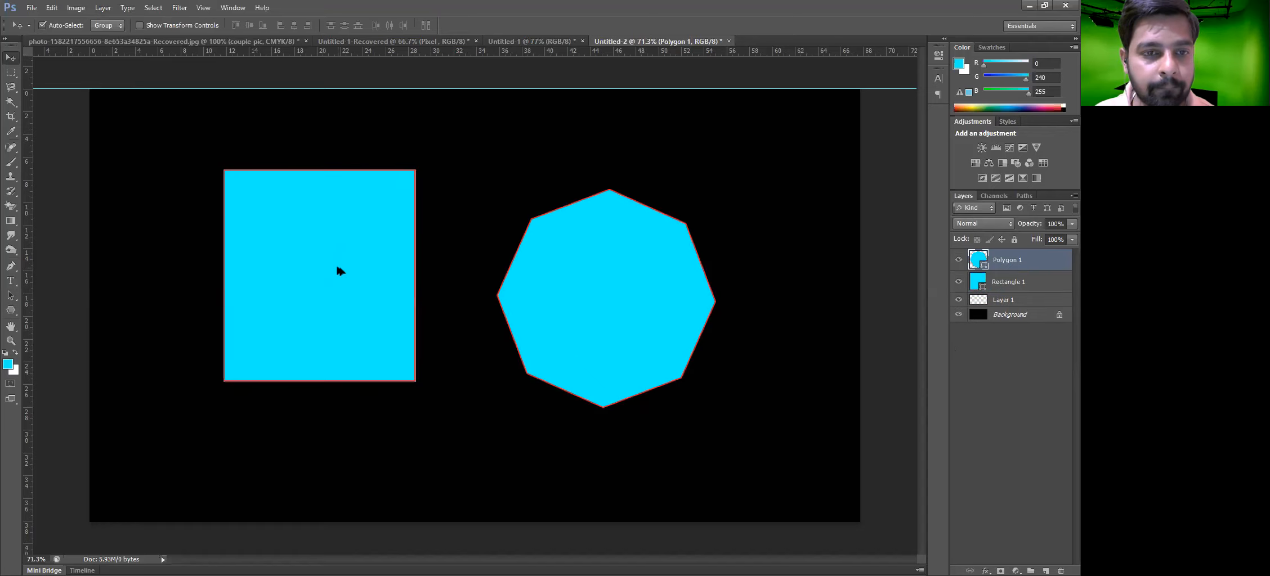
key("ctrl+alt+z")
key("ctrl+alt+z")
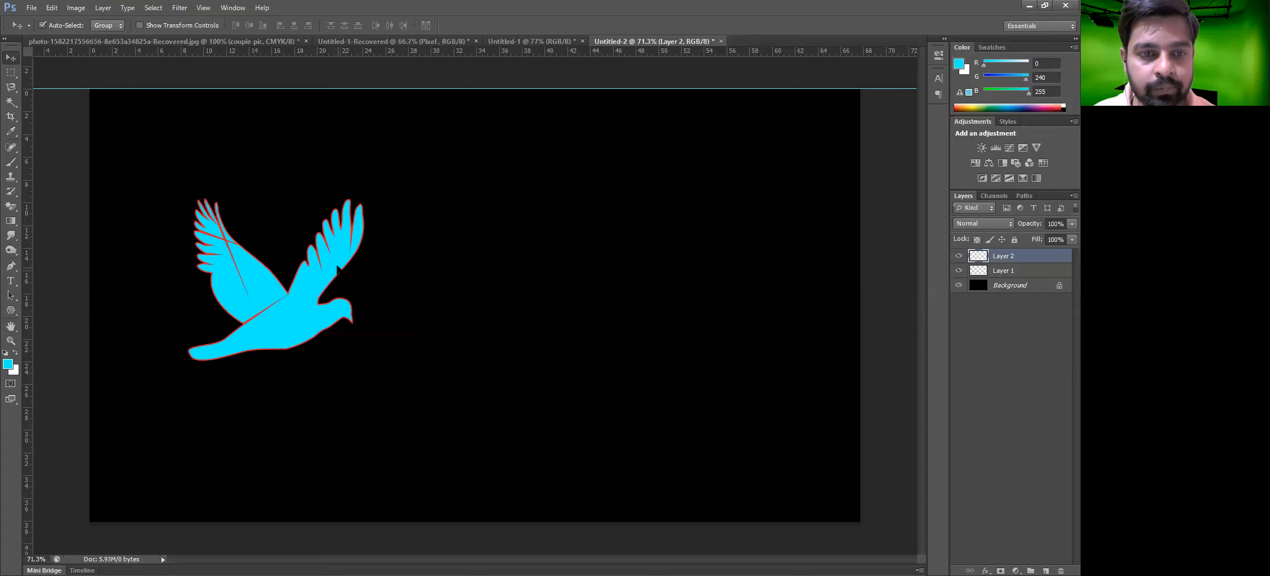
key("ctrl+alt+z")
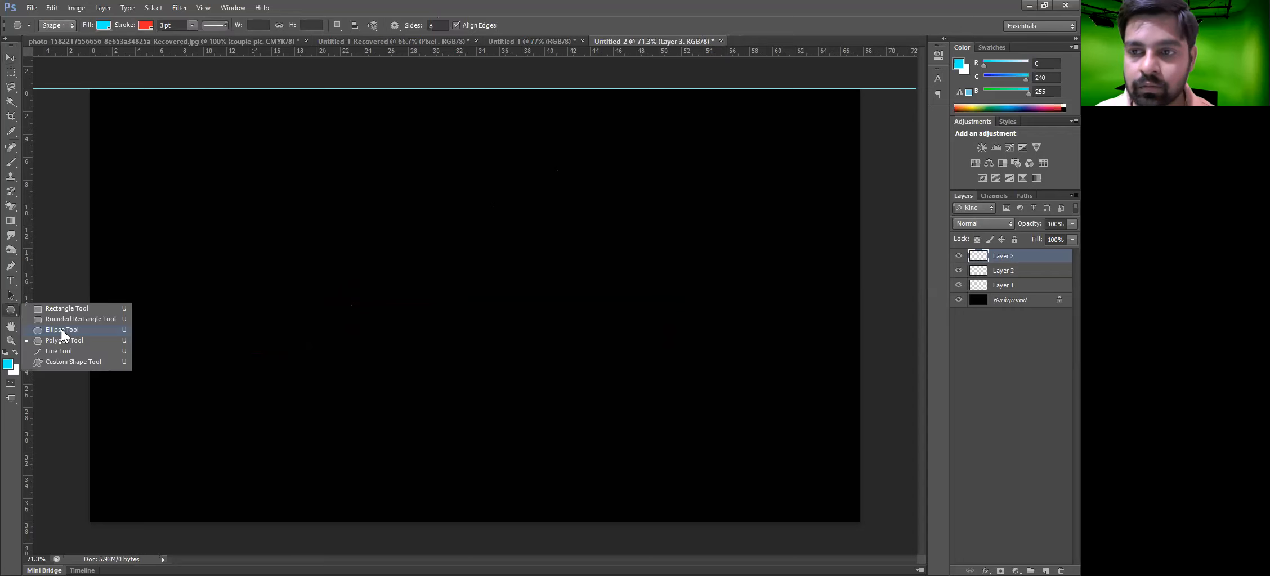
With the Ellipse tool, draw a circle about 589 by 589 px and a smaller circle to its right
left_click(62, 329)
left_click_drag(327, 157, 563, 392)
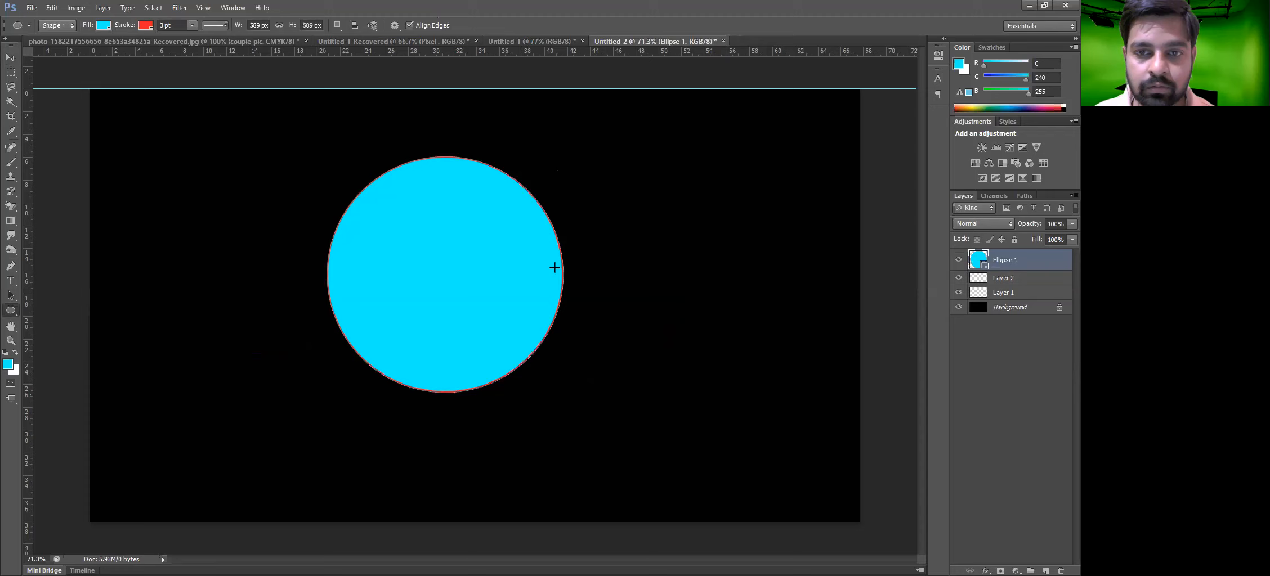
left_click_drag(649, 228, 806, 385)
Select both ellipse layers, apply Subtract Front Shape, and undo it
key("v")
left_click_drag(809, 439, 476, 206)
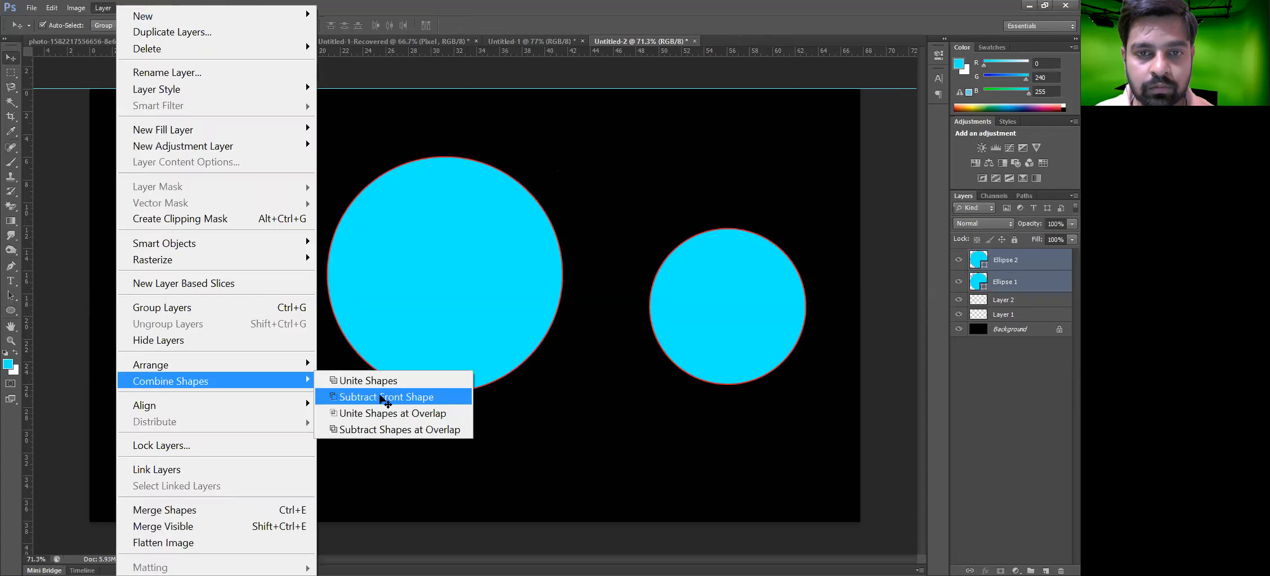
left_click(383, 397)
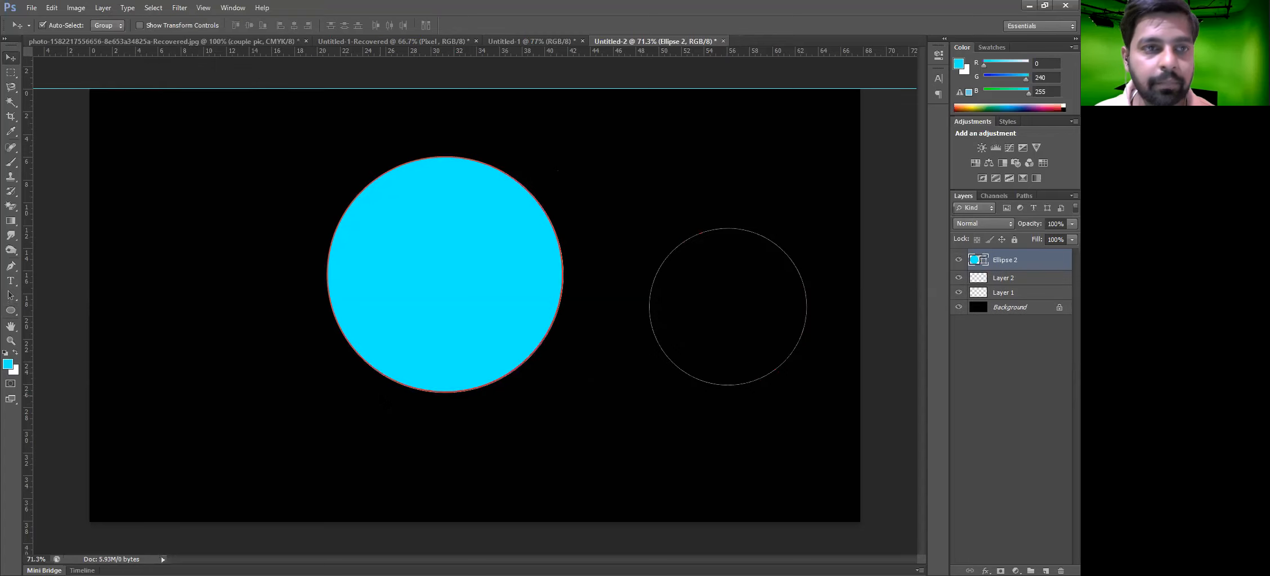
key("ctrl+z")
Combine the two circles with Unite Shapes and undo the combination
left_click(113, 6)
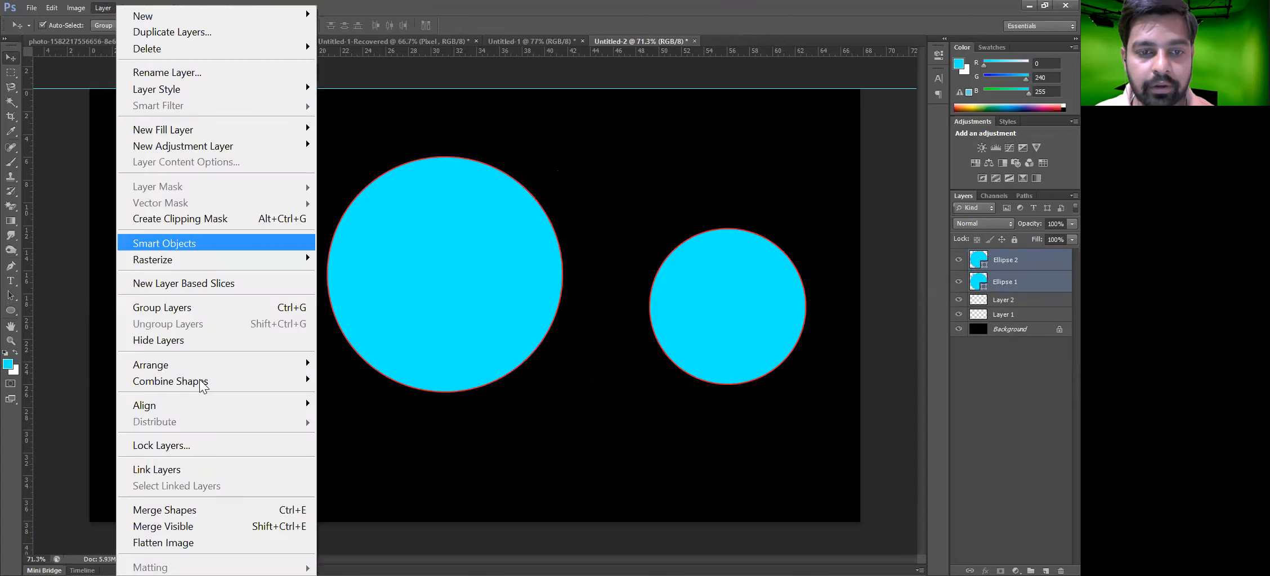
mouse_move(203, 383)
left_click(337, 381)
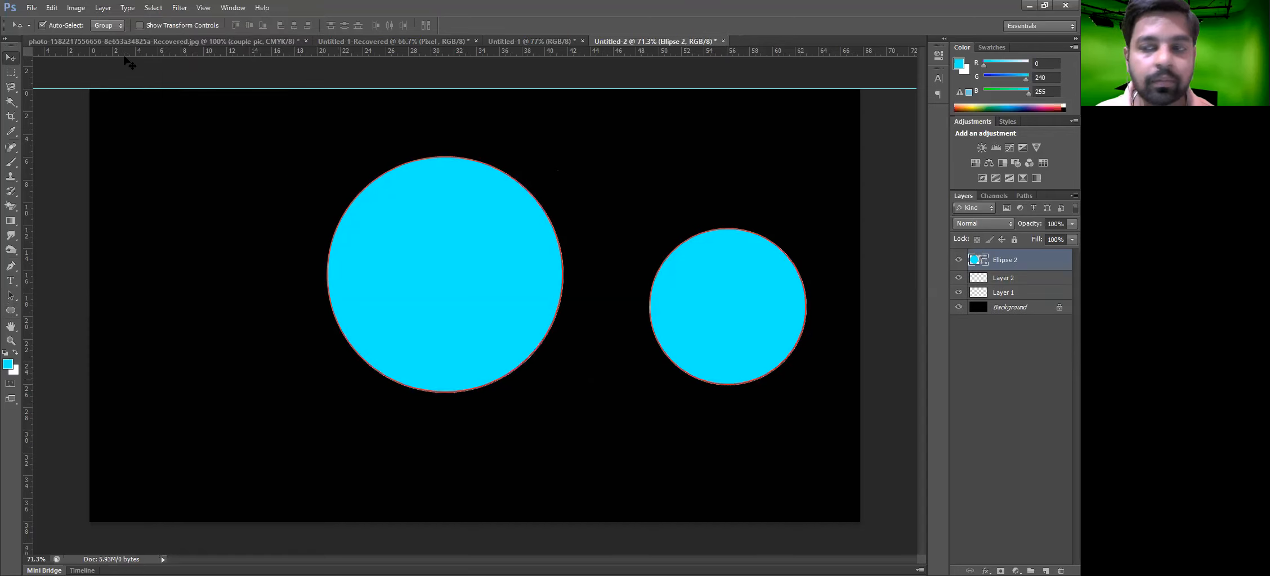
key("ctrl+z")
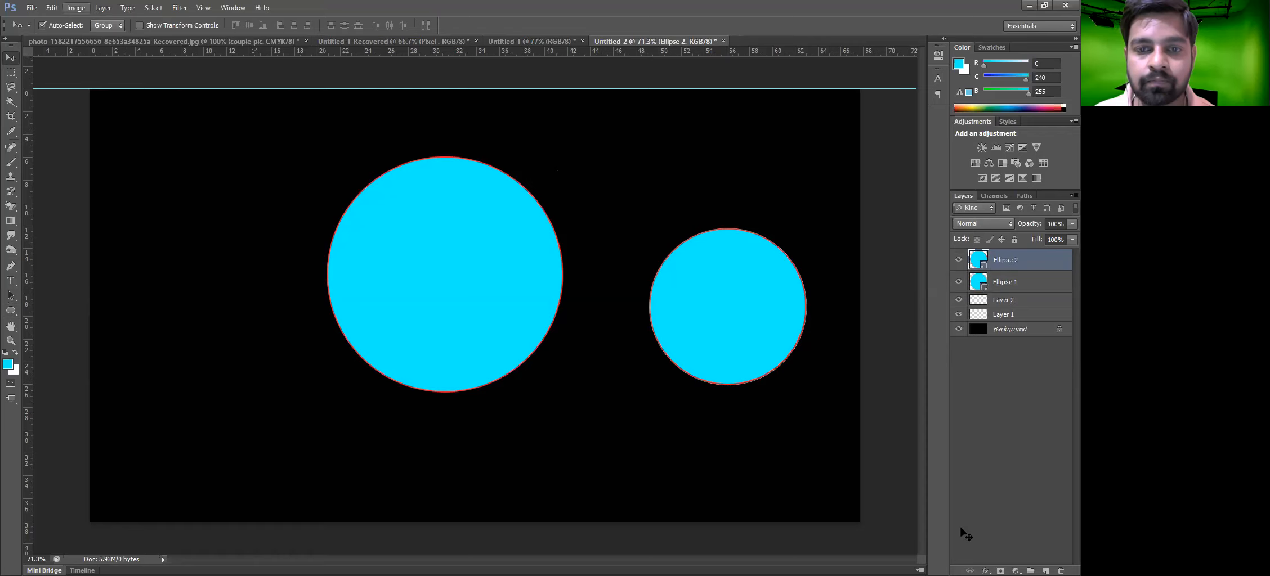
Select both circles again and apply Subtract Front Shape
left_click_drag(213, 219, 844, 437)
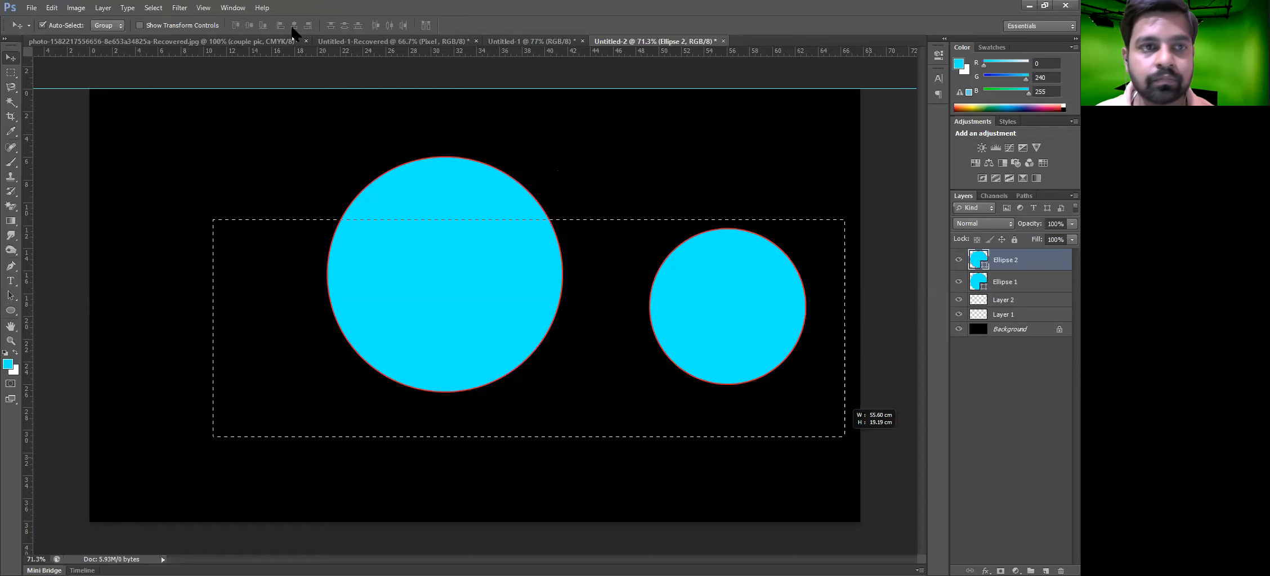
left_click(103, 8)
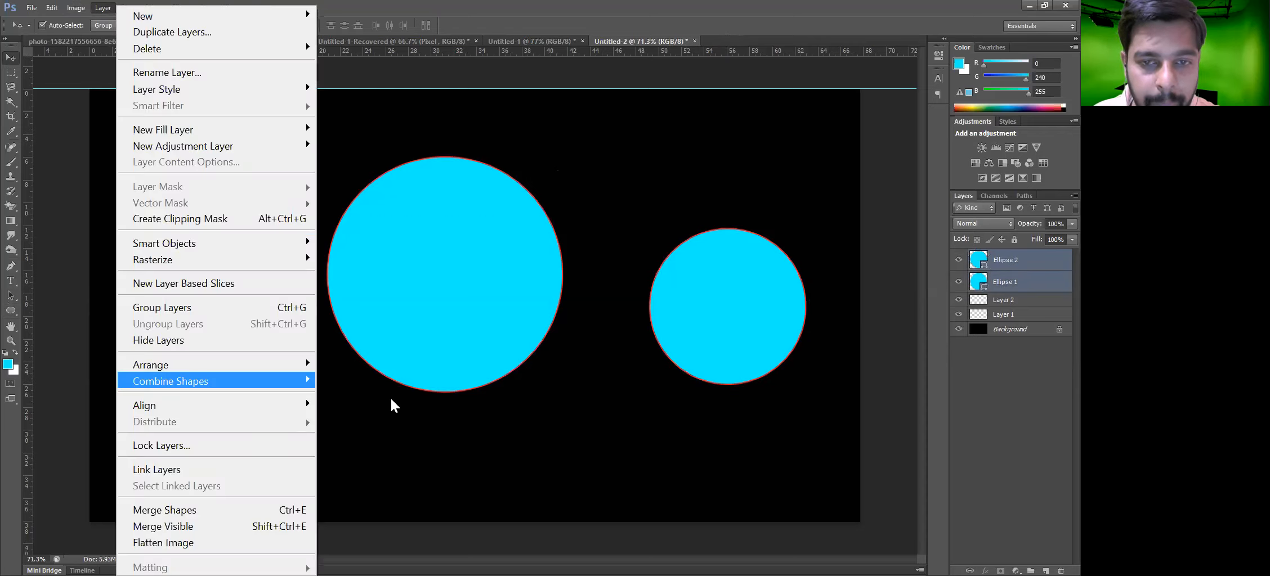
left_click(400, 397)
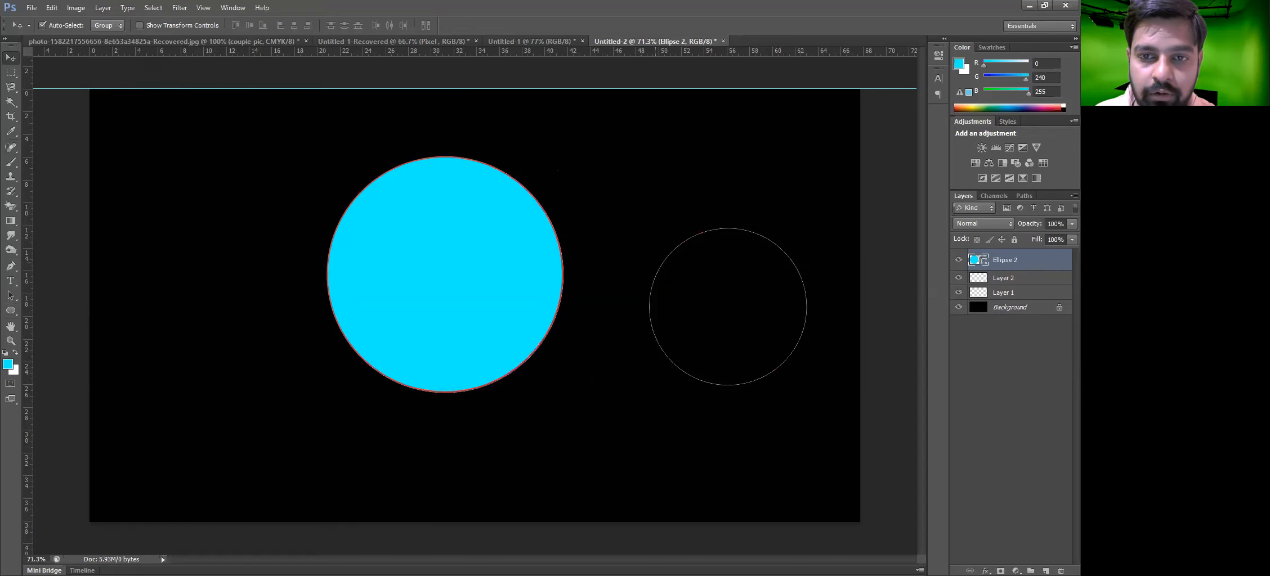
Move the combined shape left and undo the move
left_click_drag(461, 271, 342, 268)
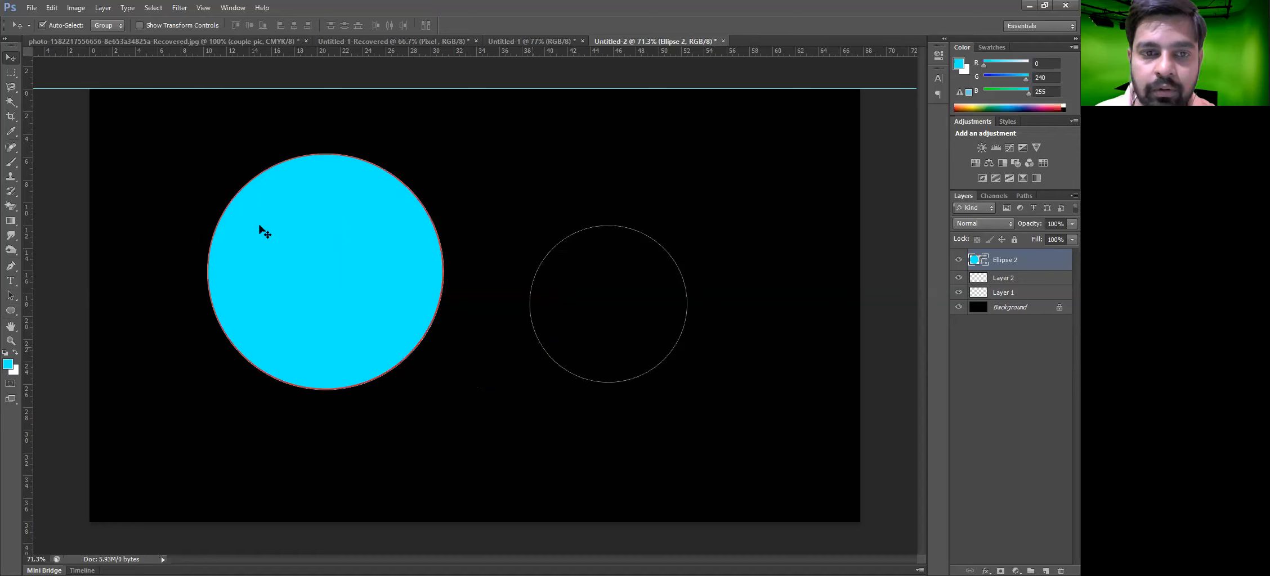
left_click_drag(168, 172, 791, 420)
key("ctrl+z")
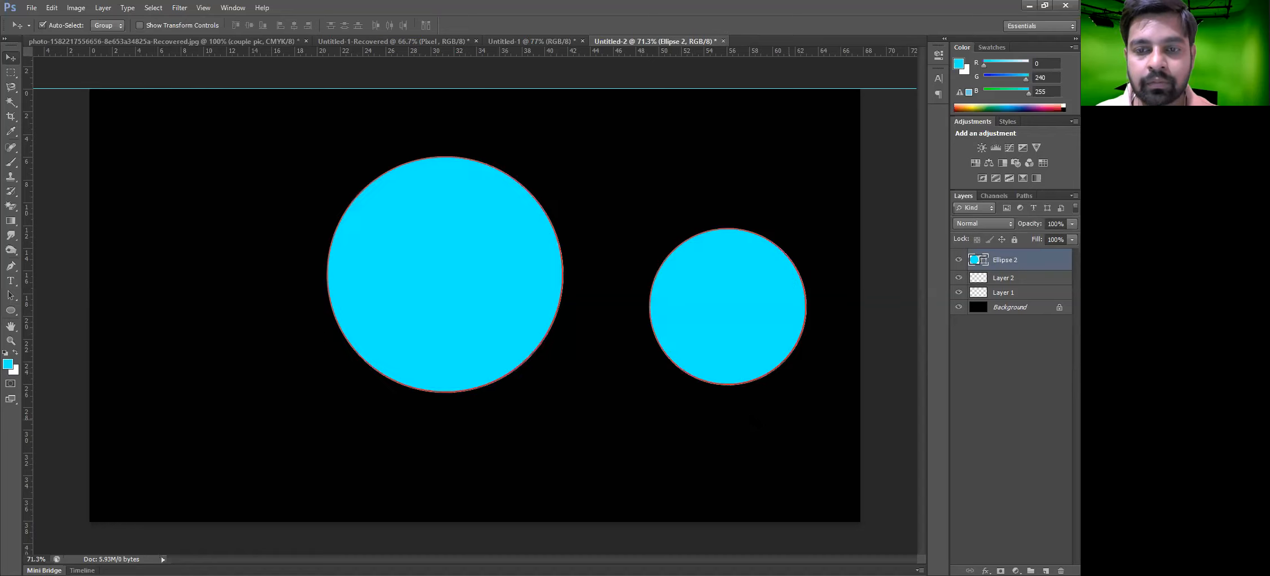
Select both circle layers, apply Unite Shapes at Overlap, and undo it
left_click_drag(786, 482, 371, 218)
key("alt+l")
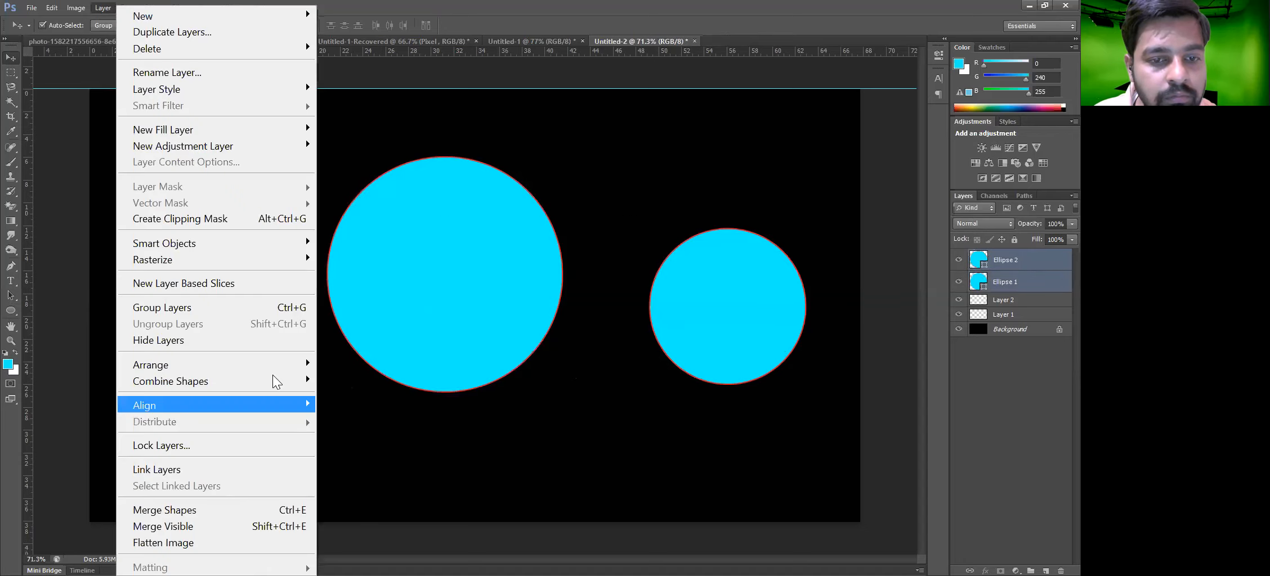
mouse_move(274, 381)
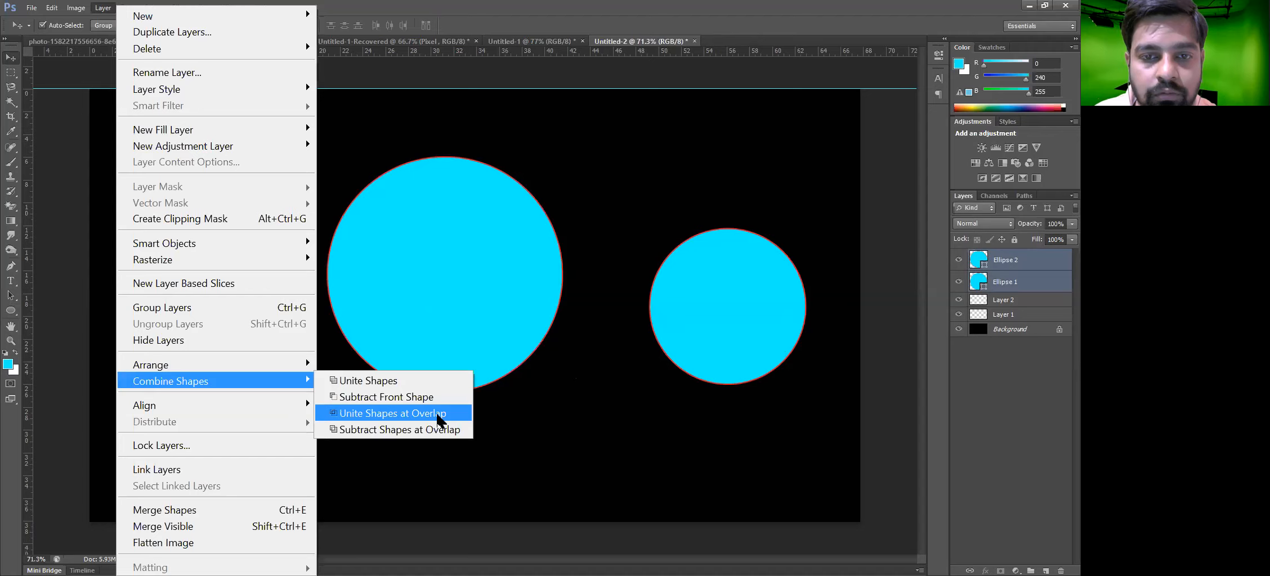
left_click(438, 415)
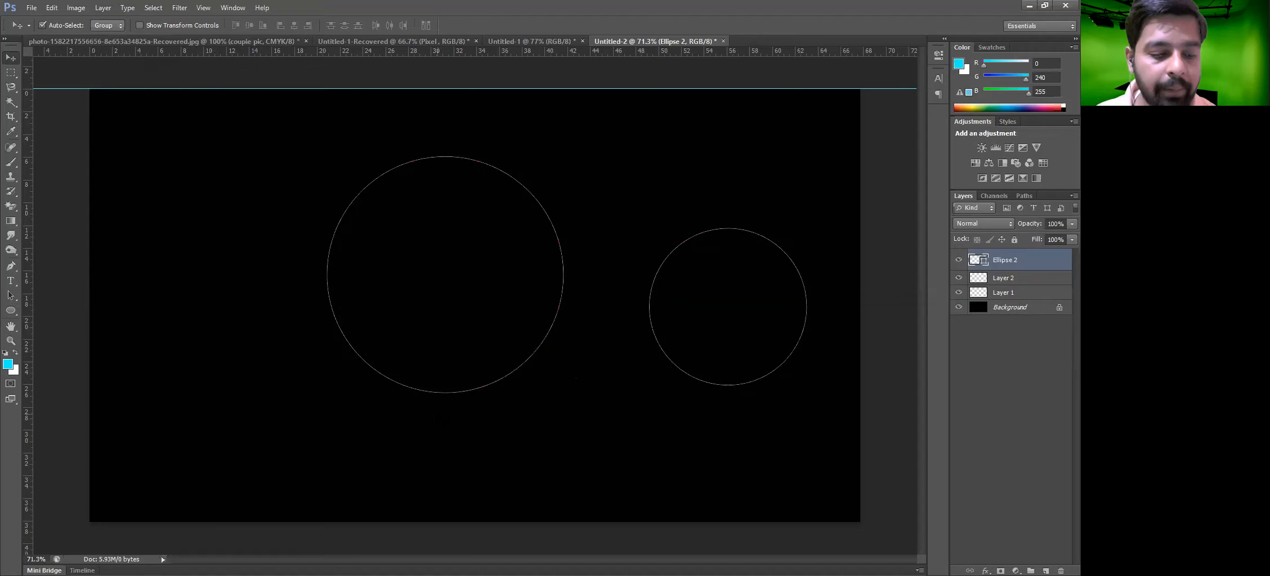
key("ctrl+z")
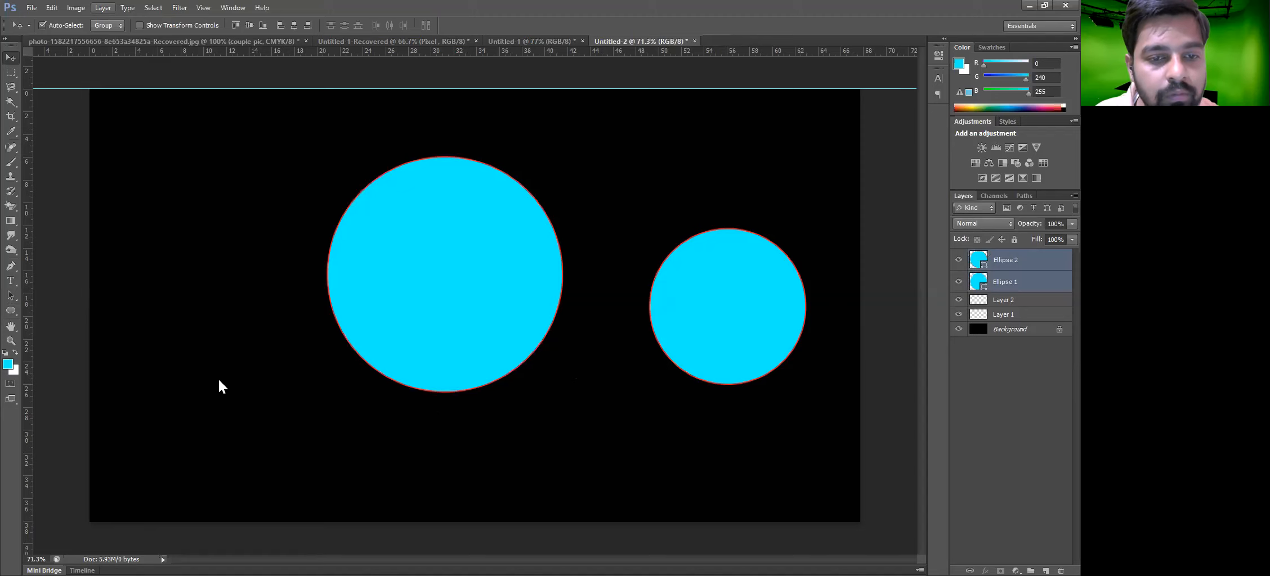
Apply Subtract Shapes at Overlap to the two circles, then delete the combined shape layer
key("alt+l")
mouse_move(219, 382)
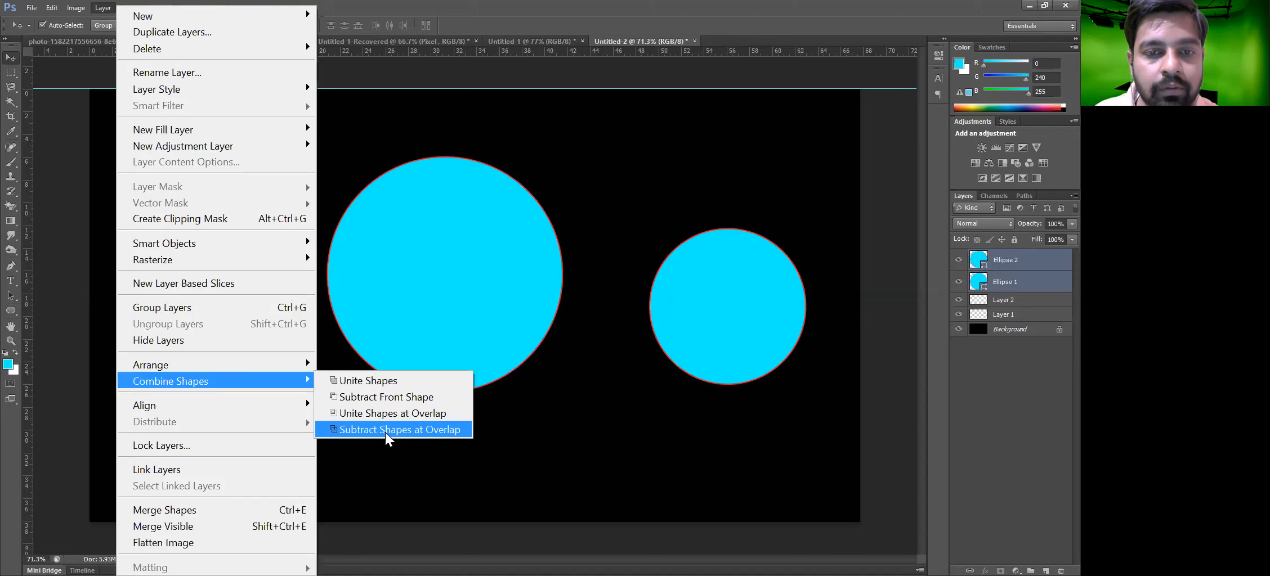
left_click(386, 430)
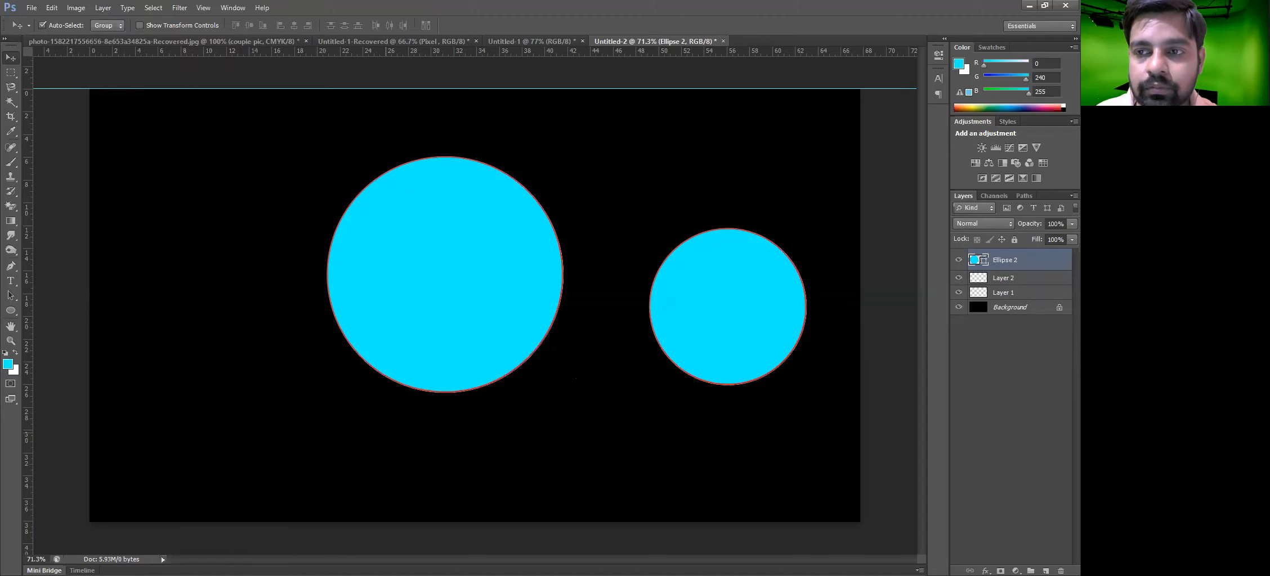
left_click_drag(785, 469, 731, 373)
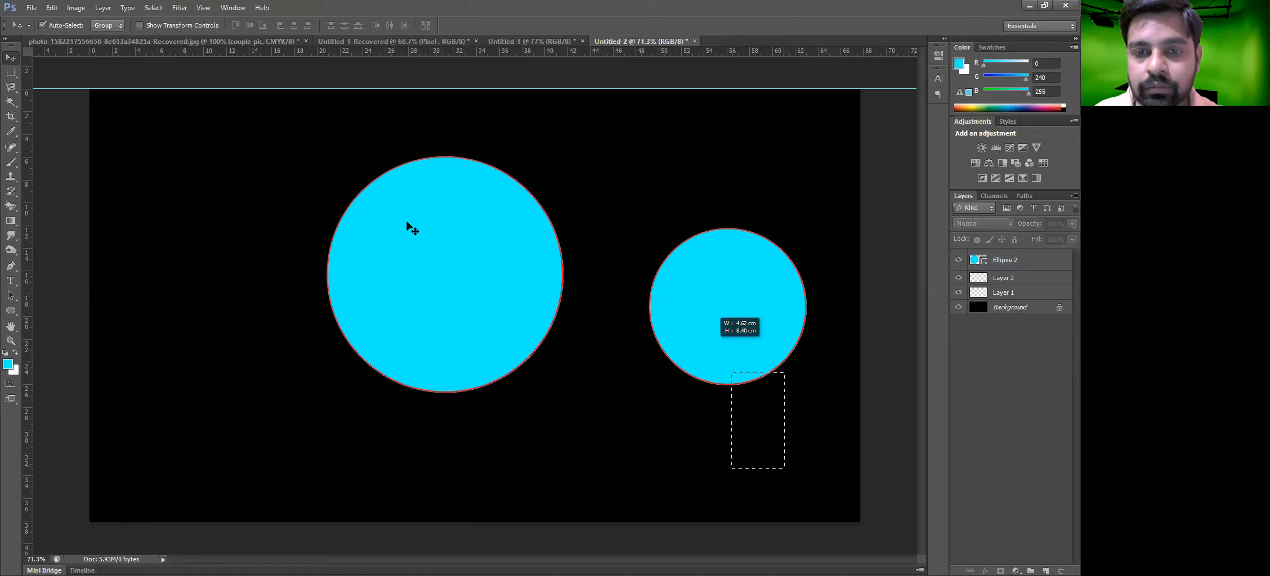
key("Delete")
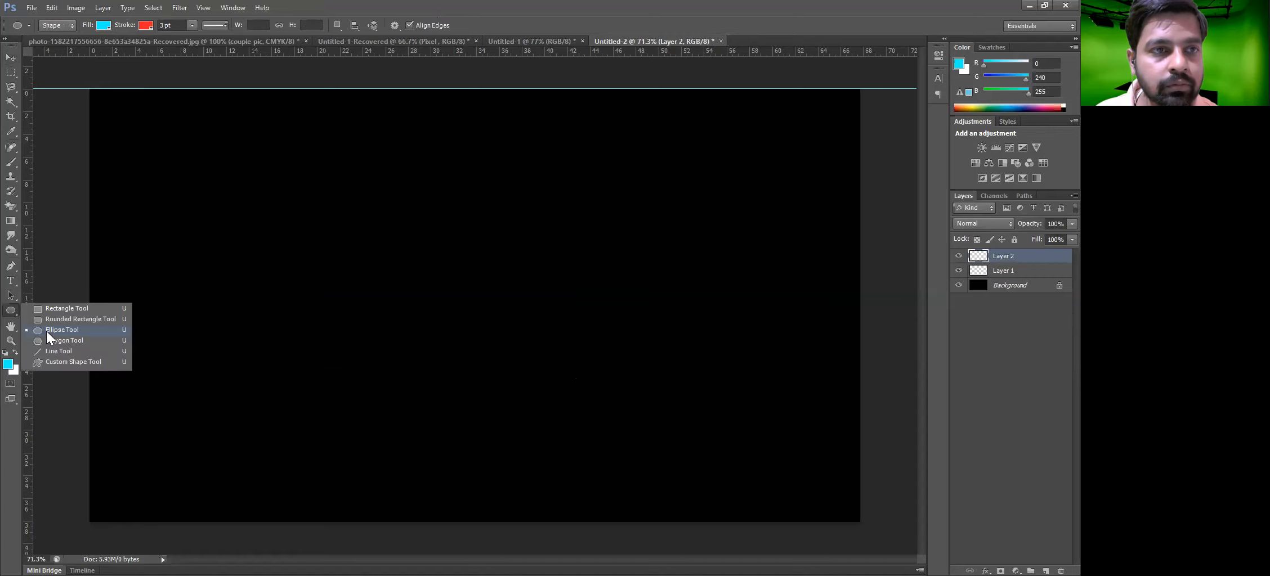
Draw a circle about 759 by 765 px and a second circle overlapping its lower right
left_click(47, 332)
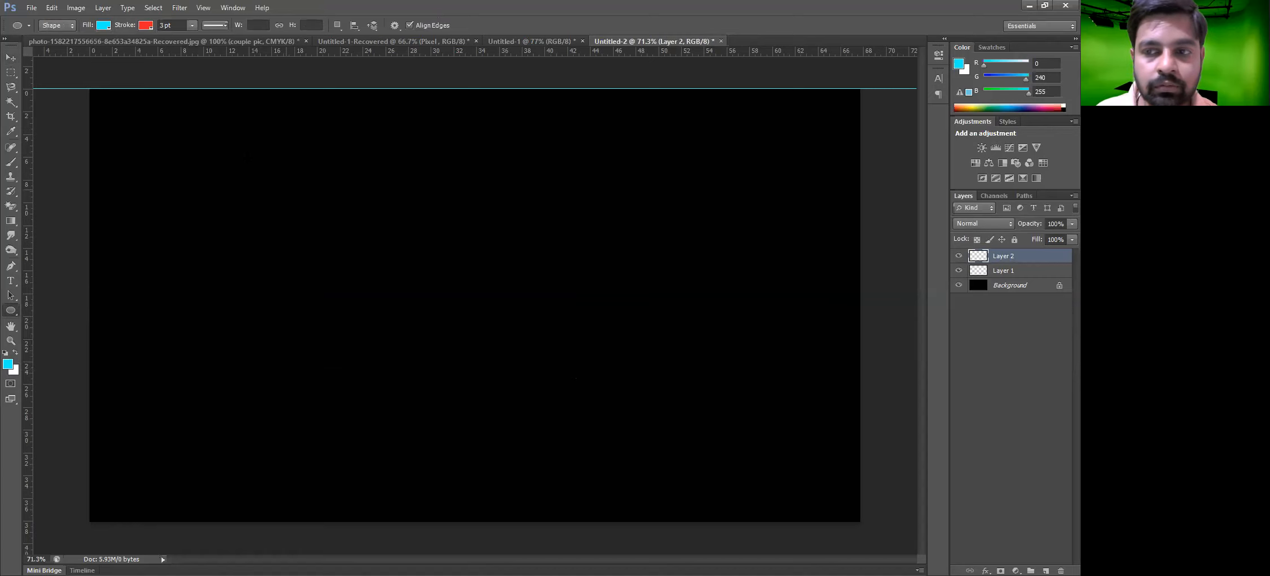
left_click_drag(258, 155, 563, 462)
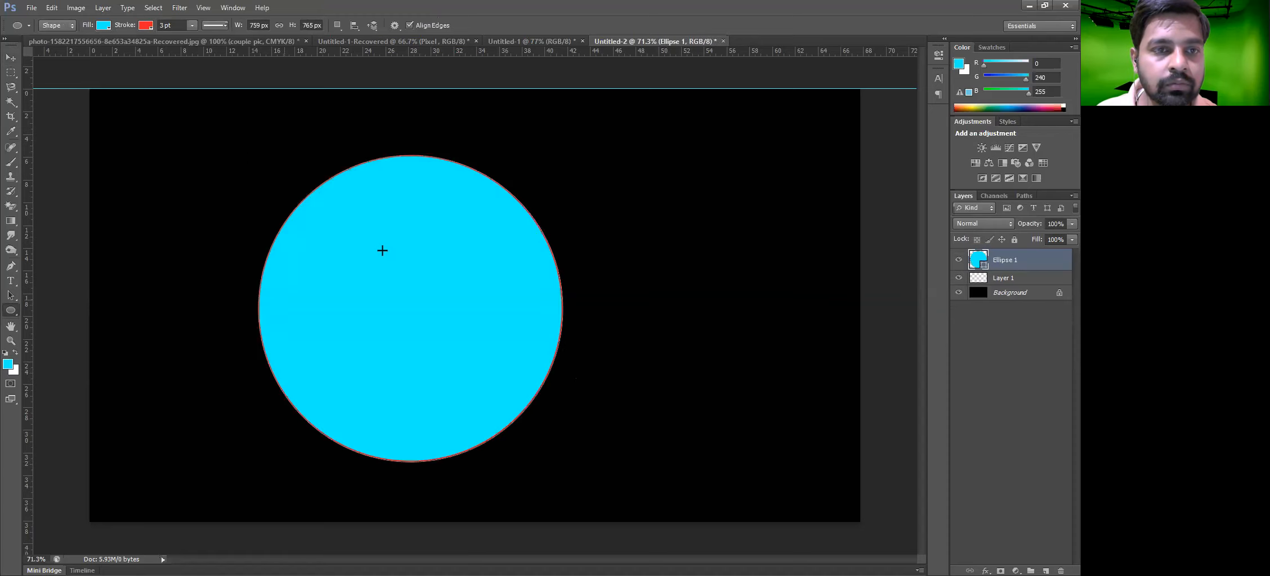
left_click_drag(382, 250, 612, 473)
key("v")
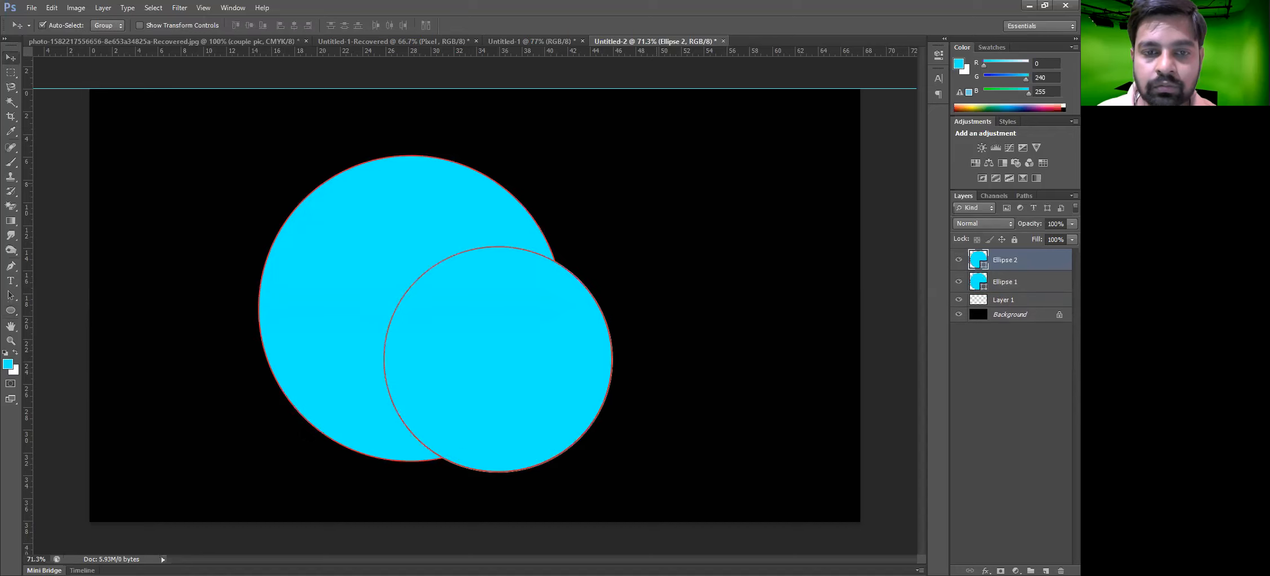
Select both ellipse layers and combine them with Unite Shapes
key("shift+alt+bracketleft")
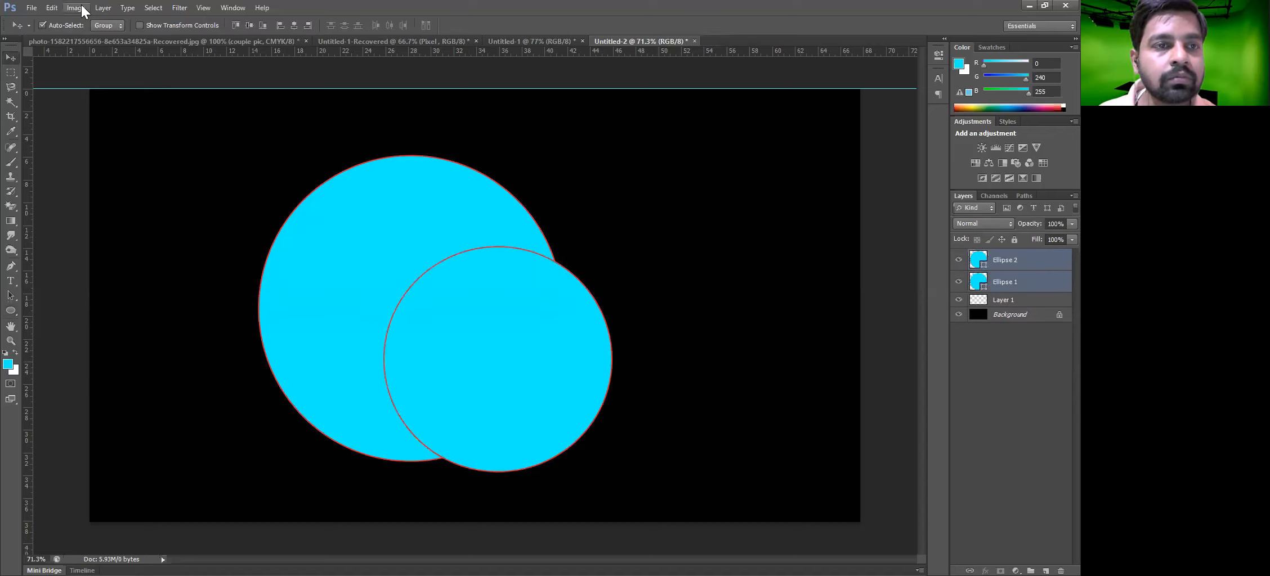
left_click(105, 8)
mouse_move(253, 382)
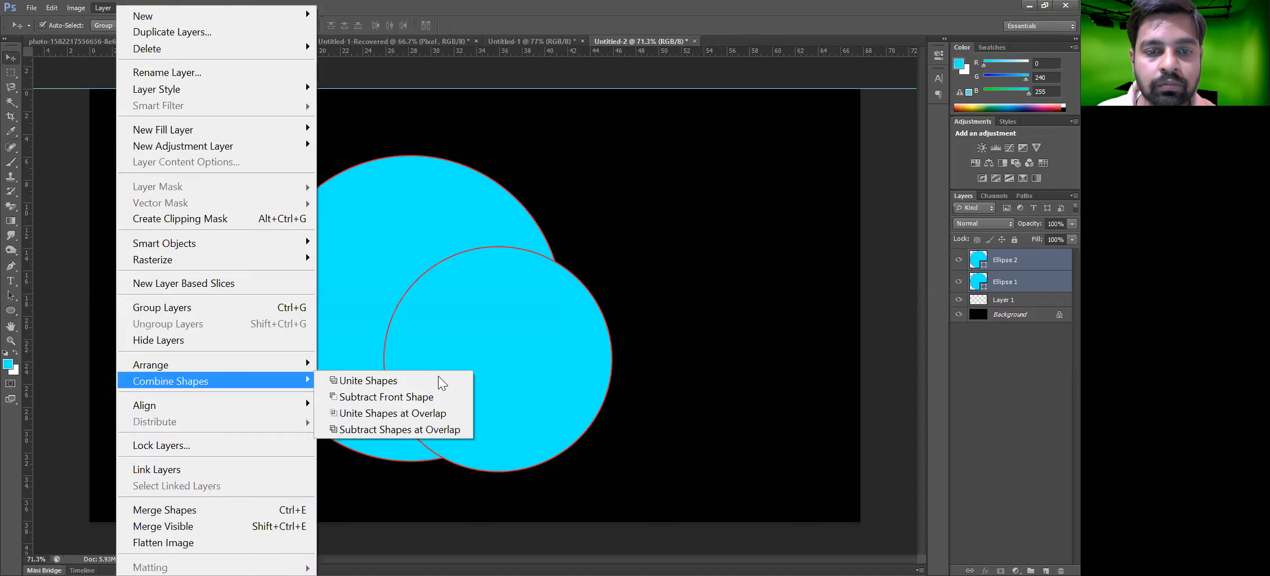
left_click(438, 377)
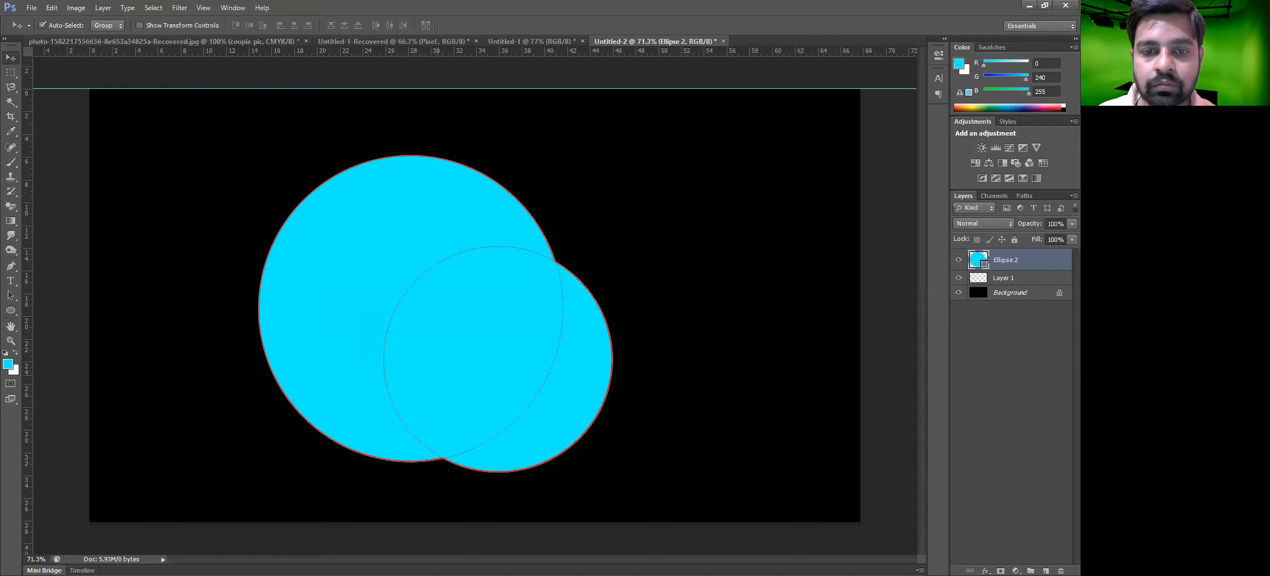
Nudge the united shape, undo back to the single large circle, and shift that circle slightly up
mouse_move(486, 356)
left_mouse_down()
mouse_move(528, 354)
mouse_move(496, 353)
left_mouse_up()
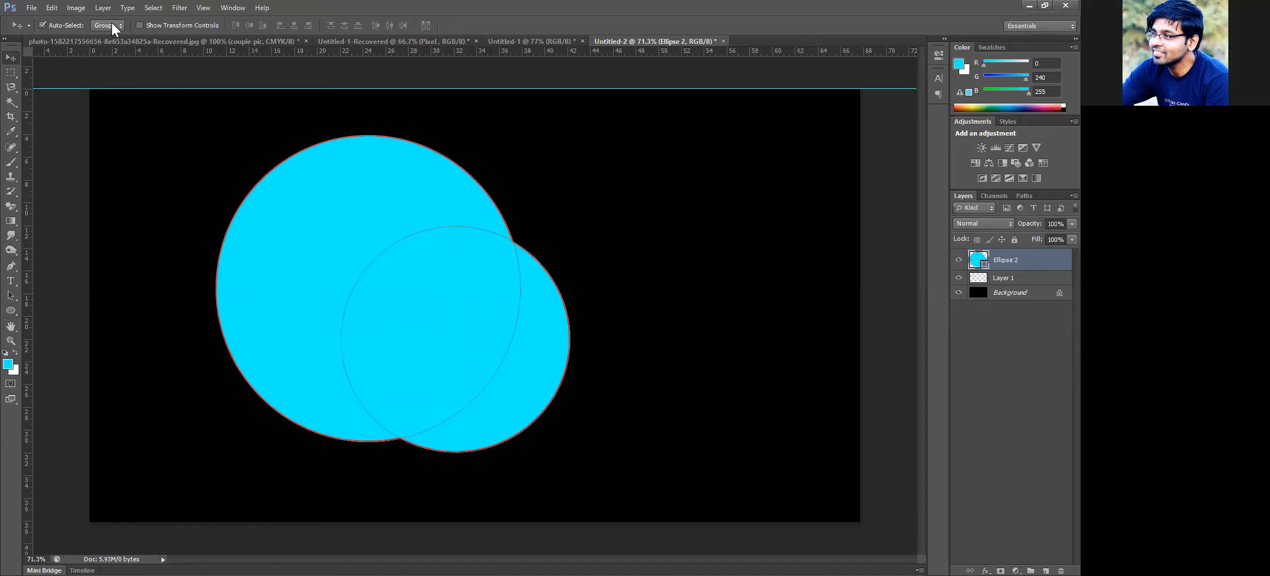
key("ctrl+z")
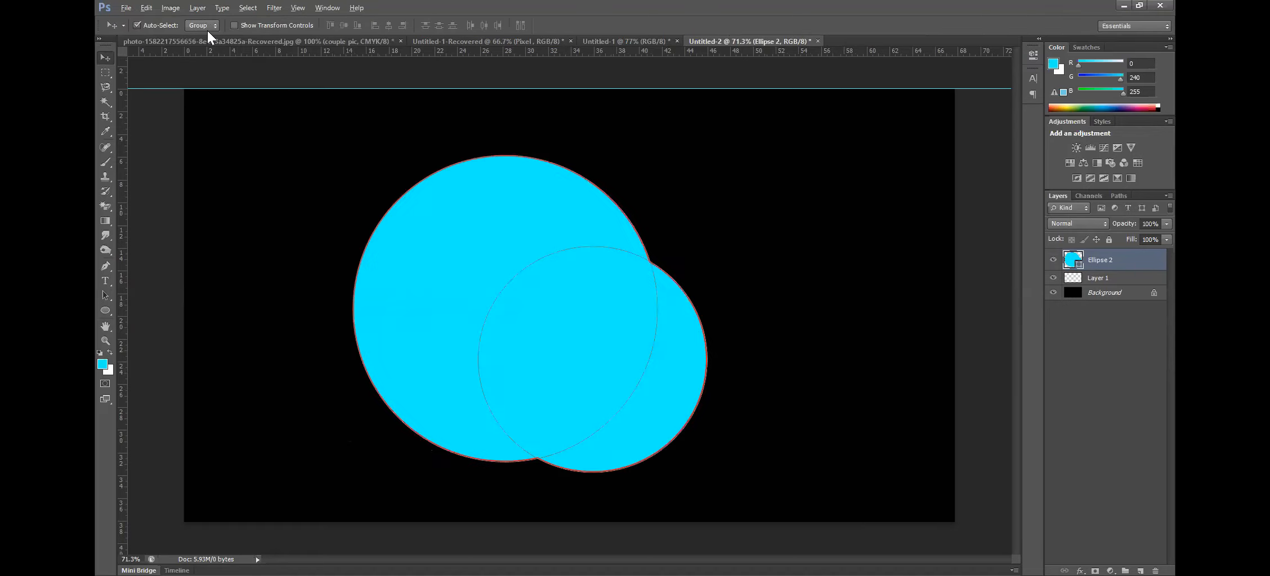
key("ctrl+alt+z")
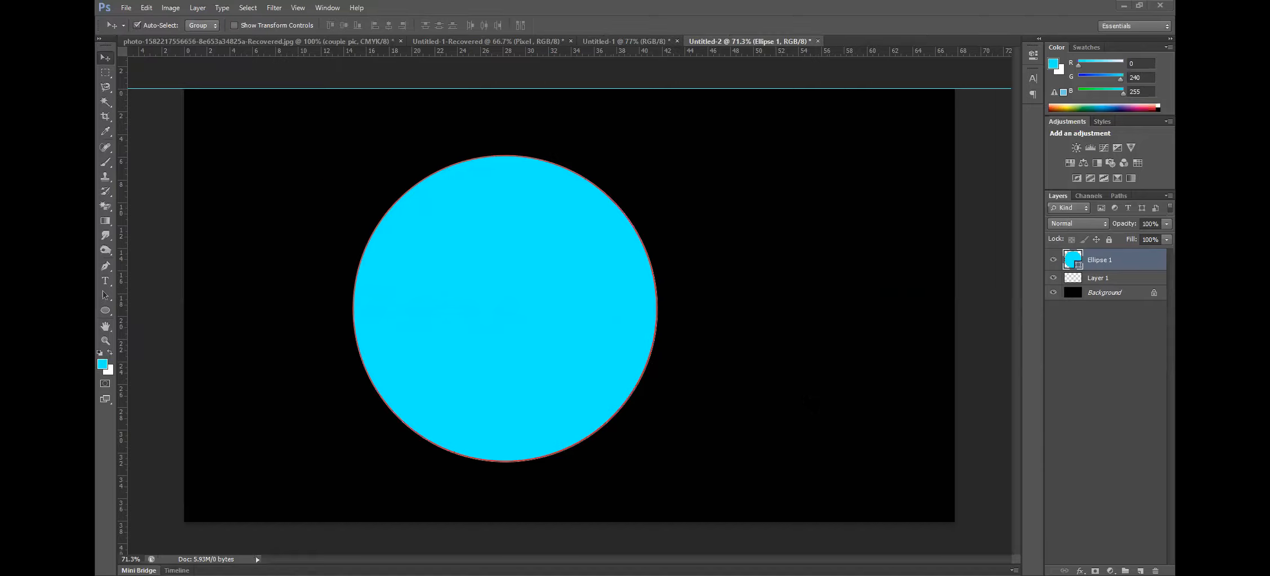
left_click_drag(457, 336, 448, 325)
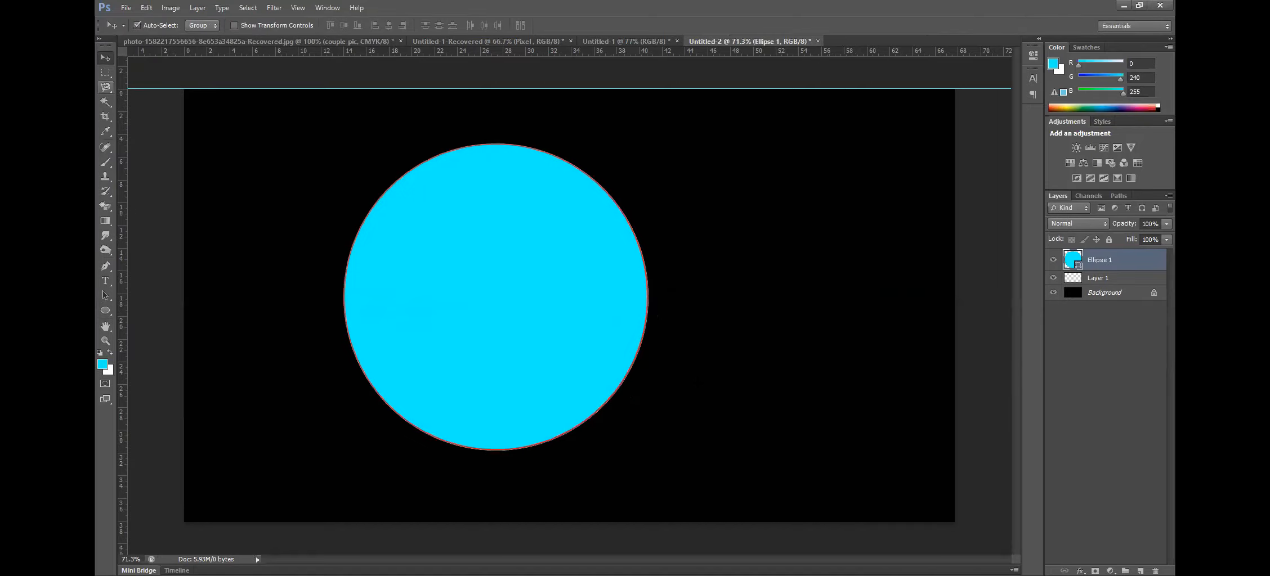
Draw an ellipse overlapping the right side of the large circle
key("u")
left_click_drag(517, 176, 806, 437)
key("v")
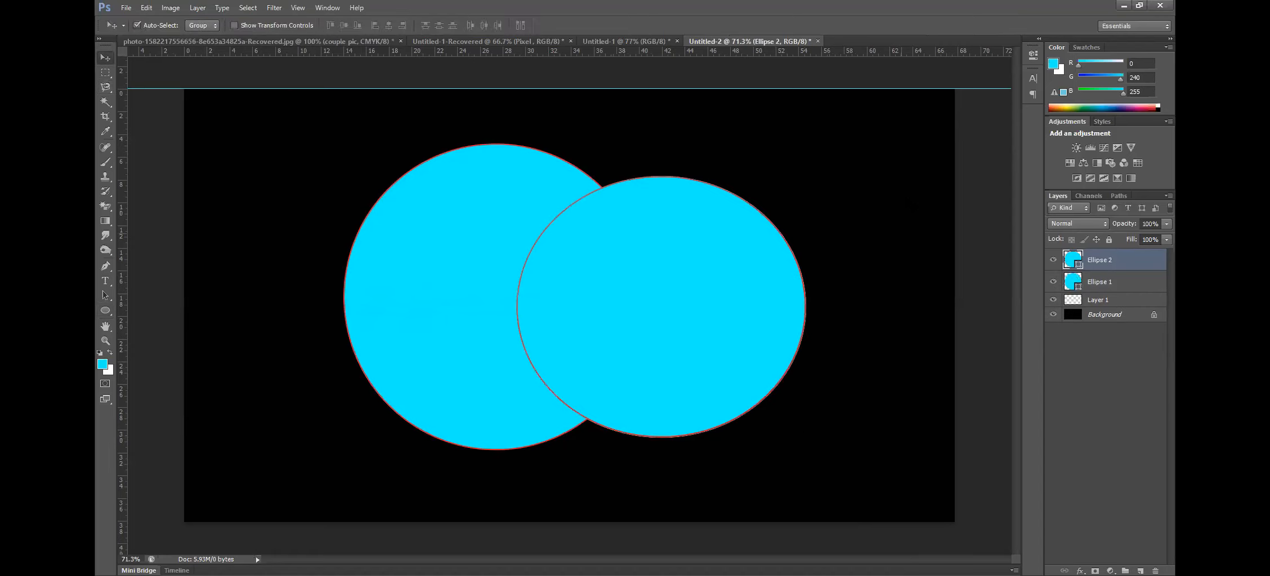
Unite both ellipse layers with Unite Shapes, move the result, then undo back to the two separate ellipses
left_click(1099, 282, "shift")
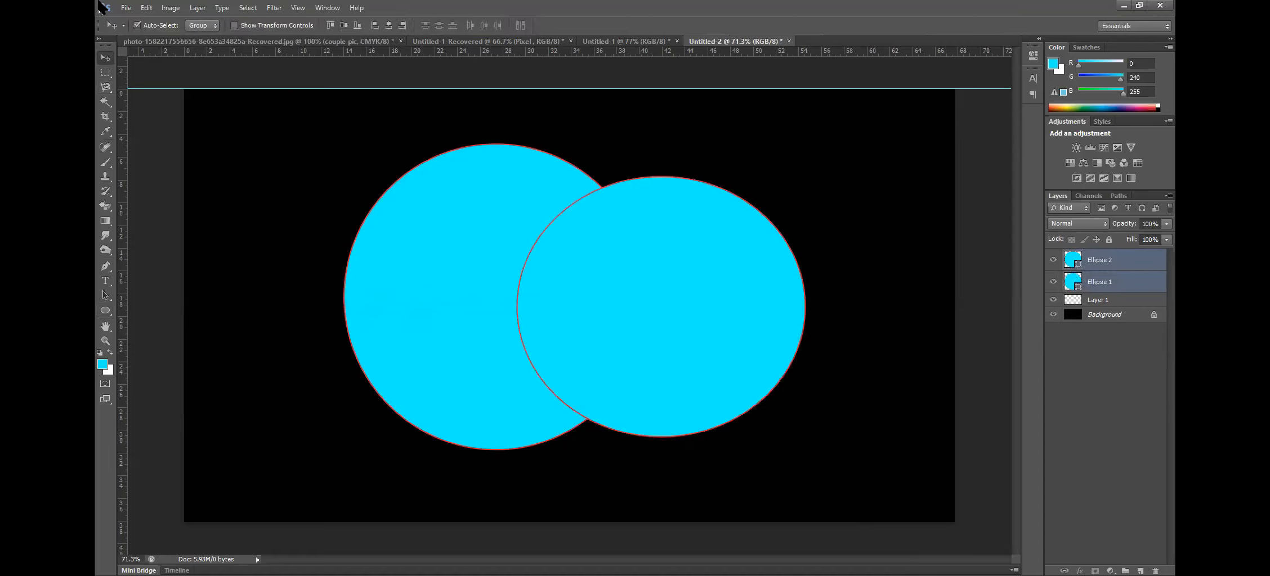
left_click(197, 7)
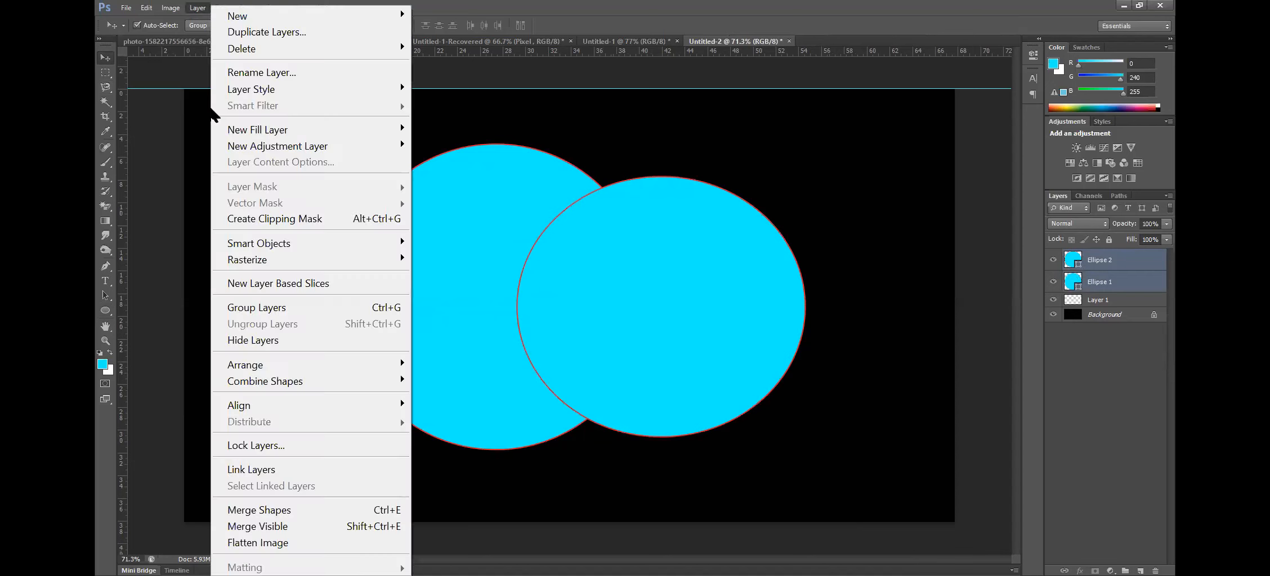
mouse_move(276, 388)
left_click(517, 381)
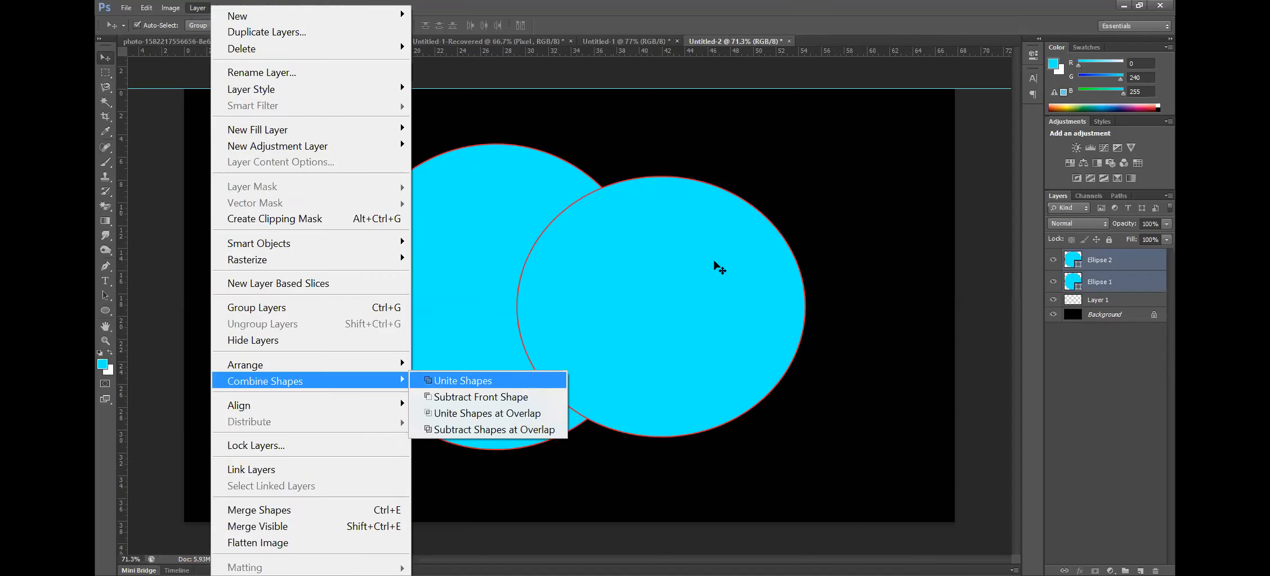
left_click_drag(676, 300, 681, 300)
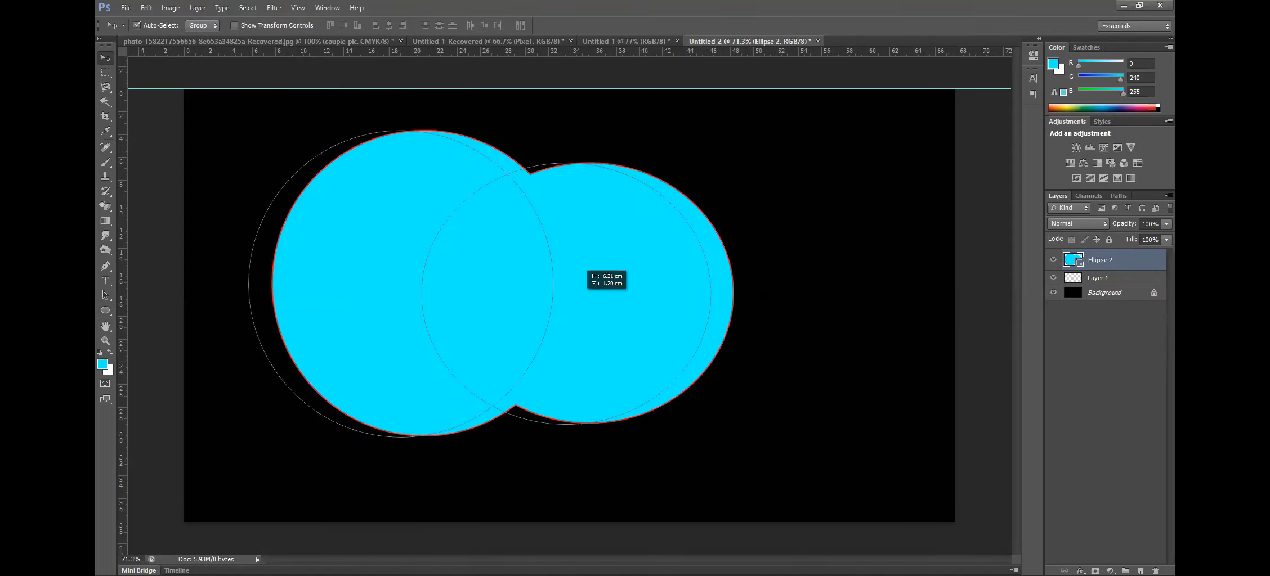
left_click_drag(589, 296, 626, 313)
key("ctrl+z")
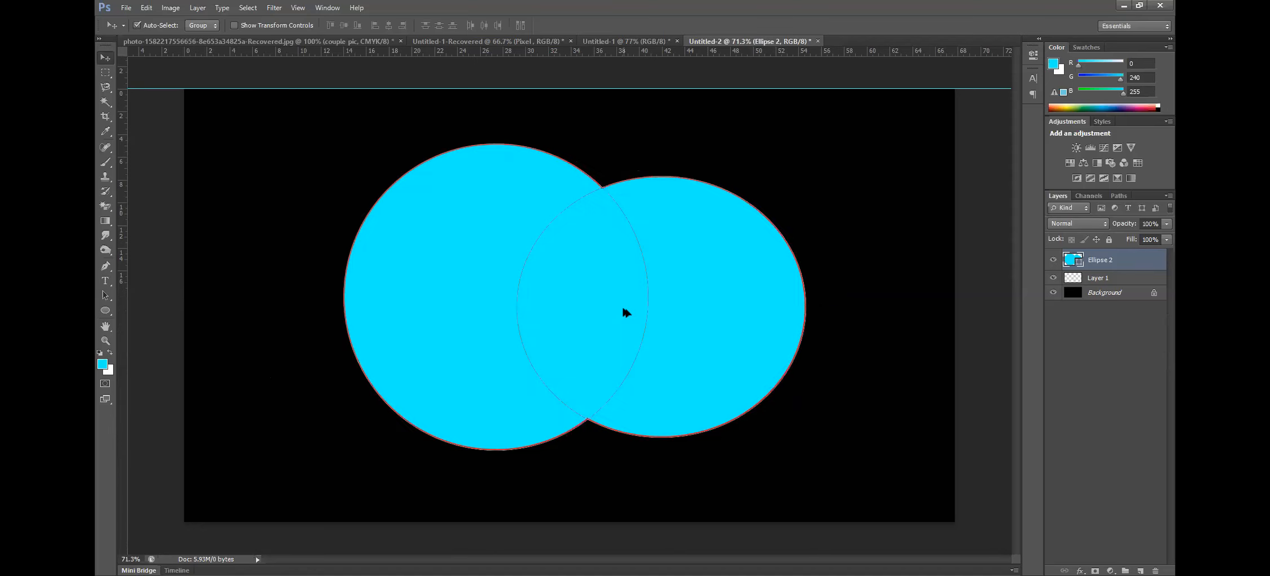
key("ctrl+alt+z")
left_click(526, 354, "shift")
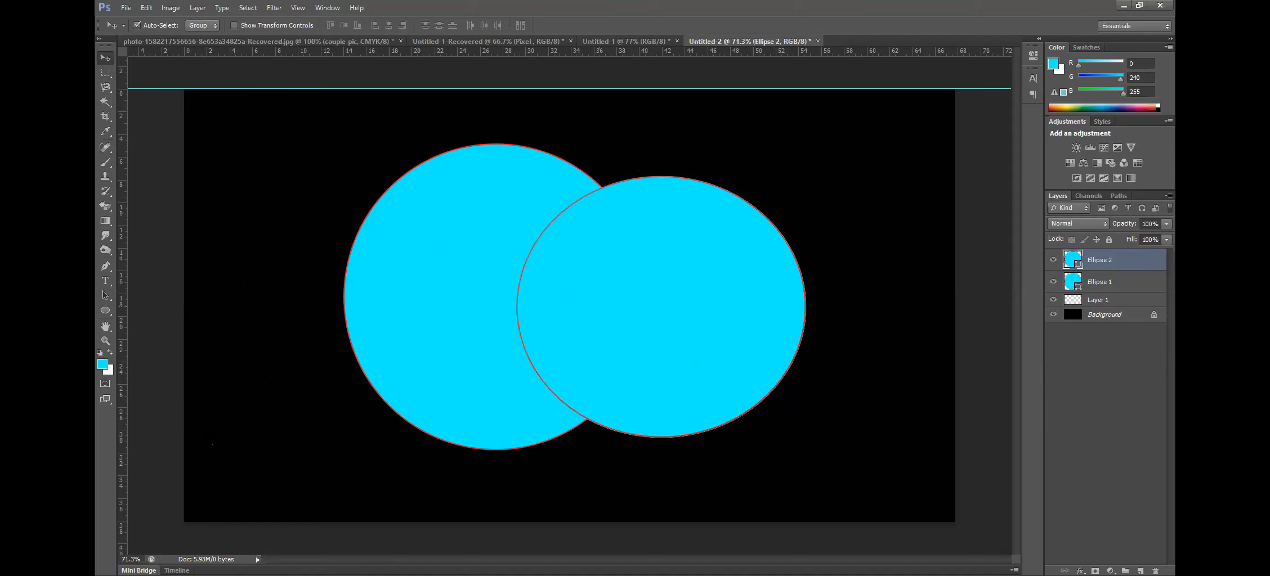
Try Subtract Front Shape on the two selected ellipses and undo it
key("alt+l")
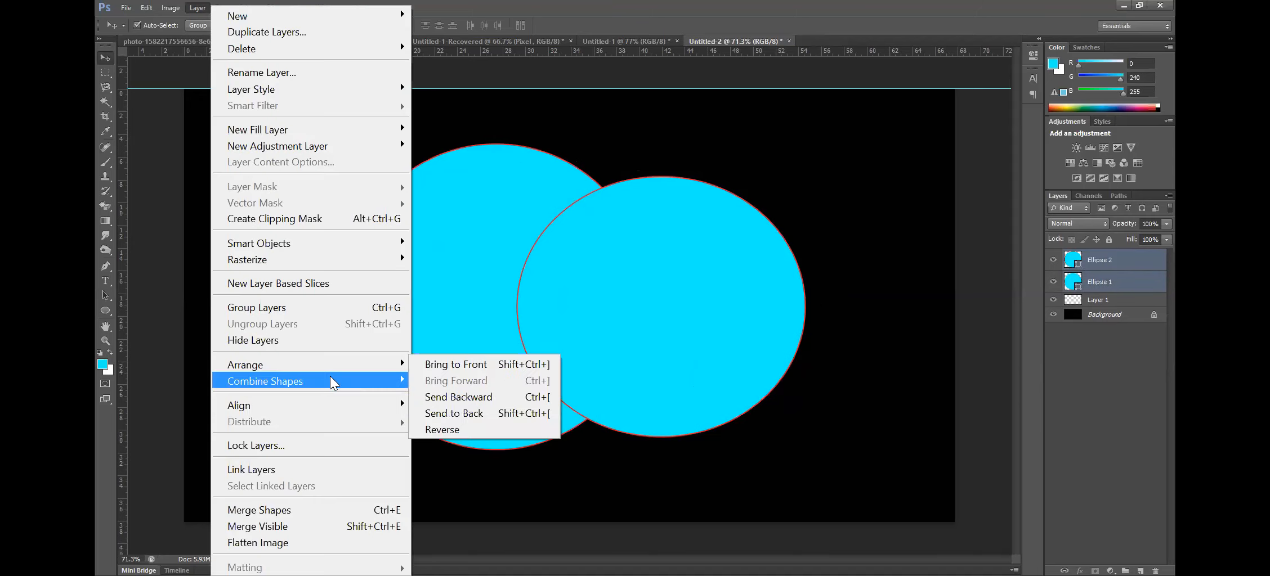
mouse_move(334, 382)
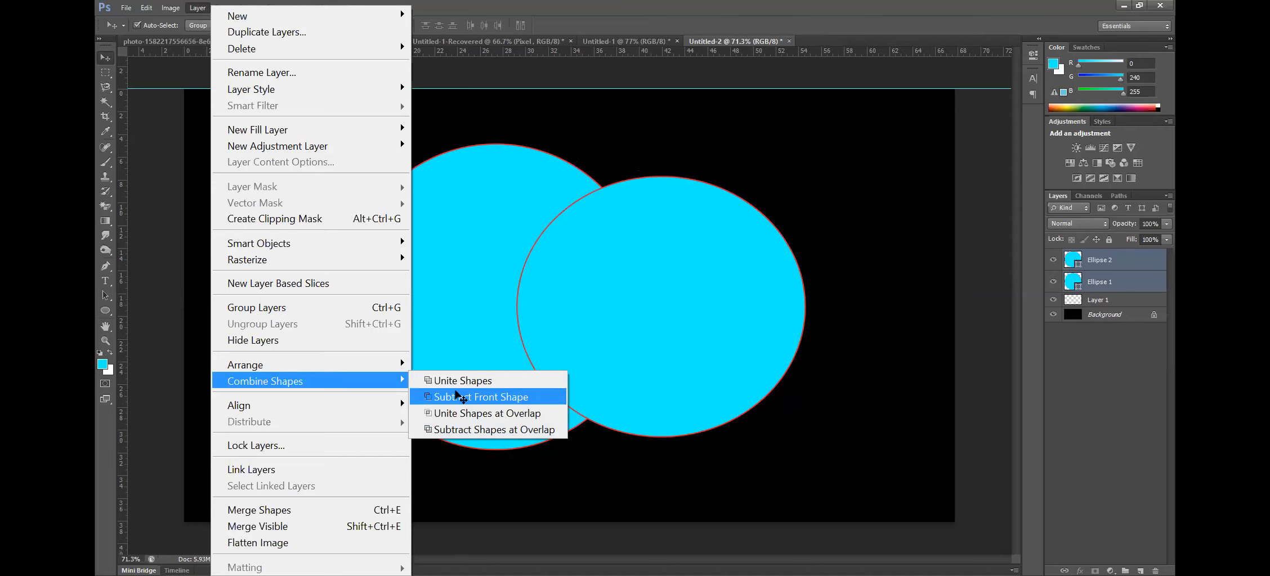
left_click(458, 398)
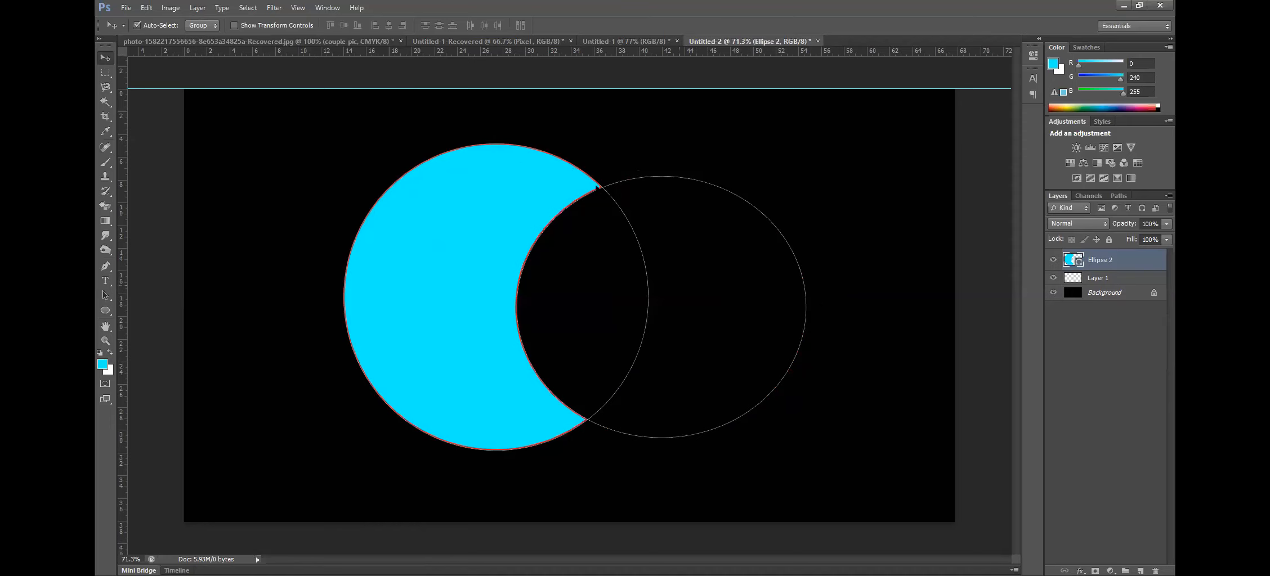
key("ctrl+z")
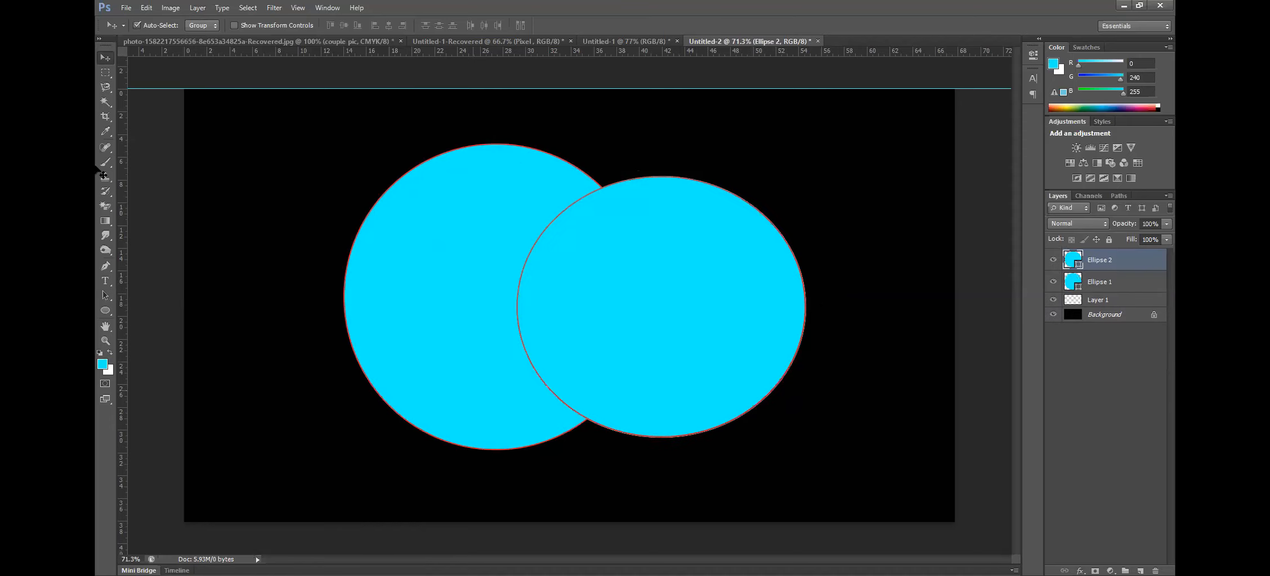
left_click_drag(253, 195, 732, 438)
key("alt+l")
mouse_move(344, 383)
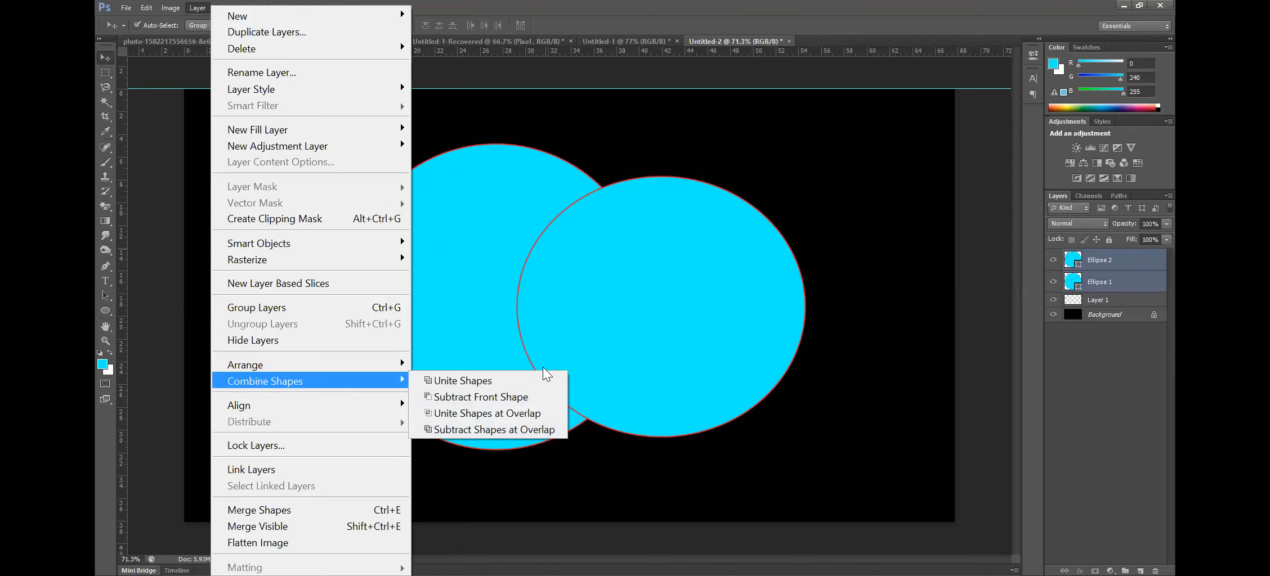
left_click(612, 371)
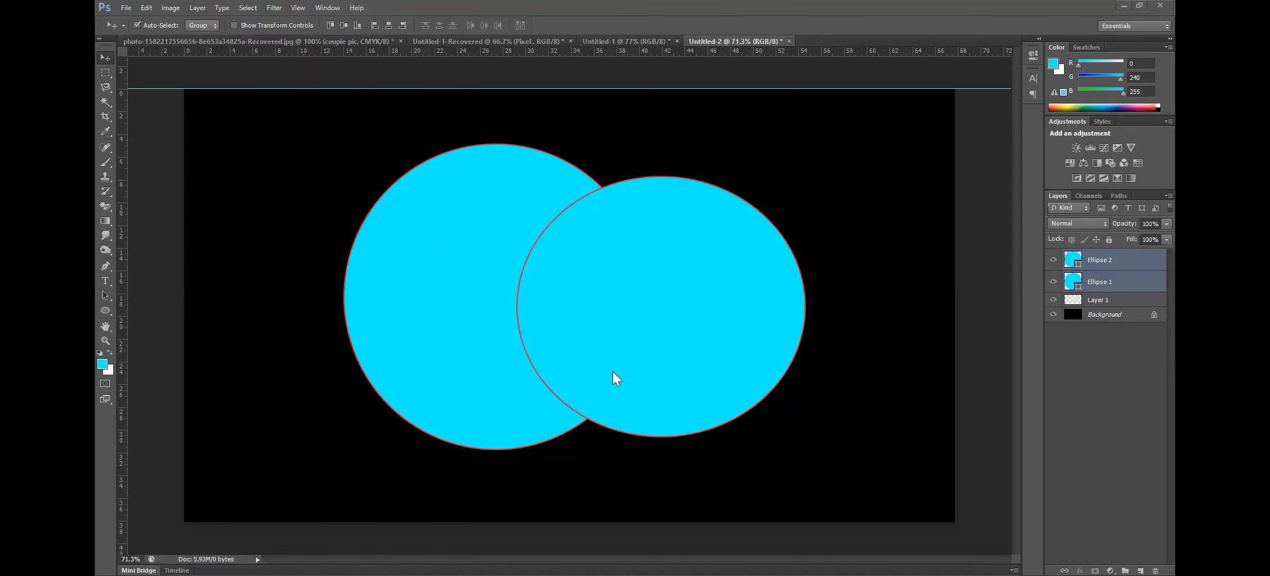
mouse_move(593, 208)
left_mouse_down()
mouse_move(552, 332)
mouse_move(587, 251)
left_mouse_up()
mouse_move(580, 192)
left_mouse_down()
mouse_move(598, 182)
mouse_move(626, 318)
mouse_move(610, 430)
left_mouse_up()
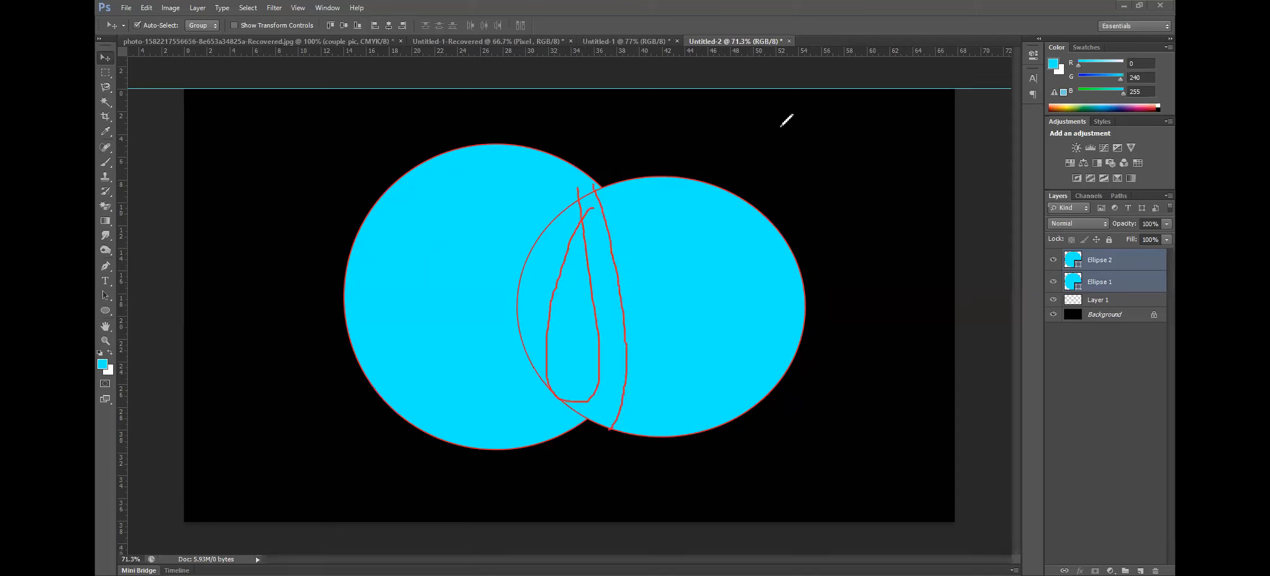
key("e")
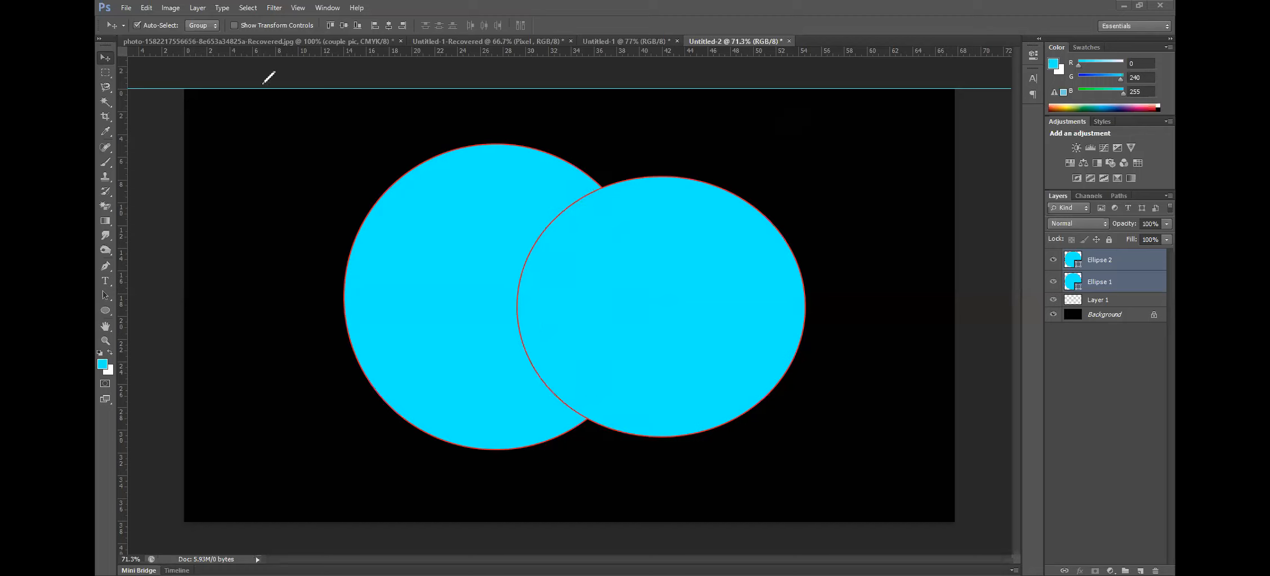
Select both ellipses, apply Unite Shapes at Overlap, and undo it
left_click_drag(853, 453, 255, 184)
left_click(197, 8)
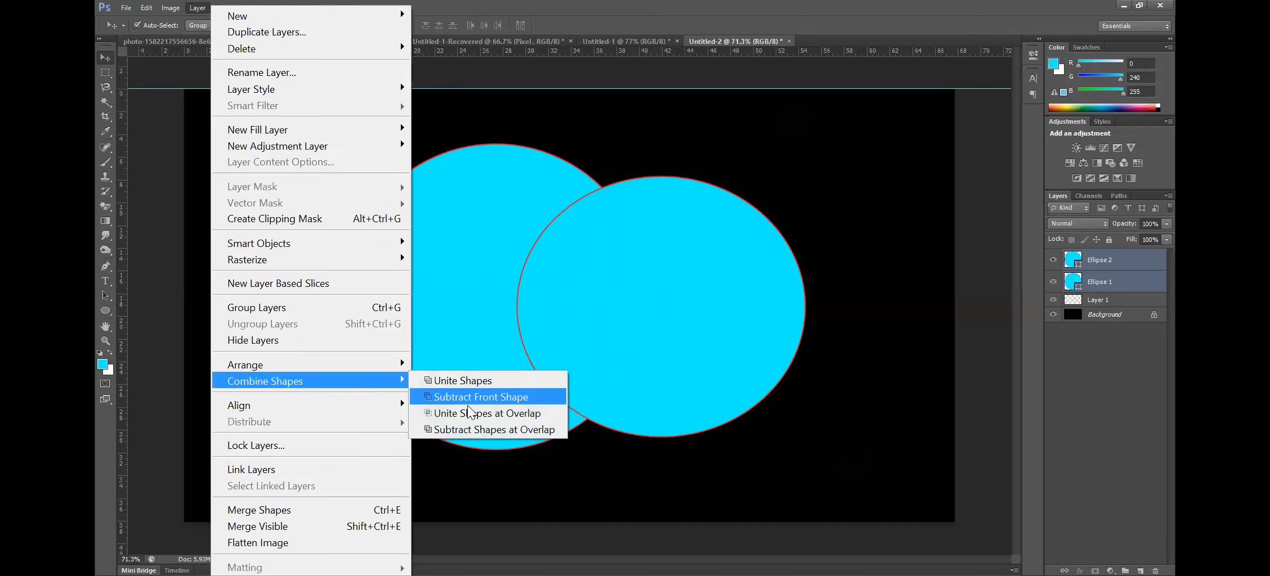
left_click(470, 418)
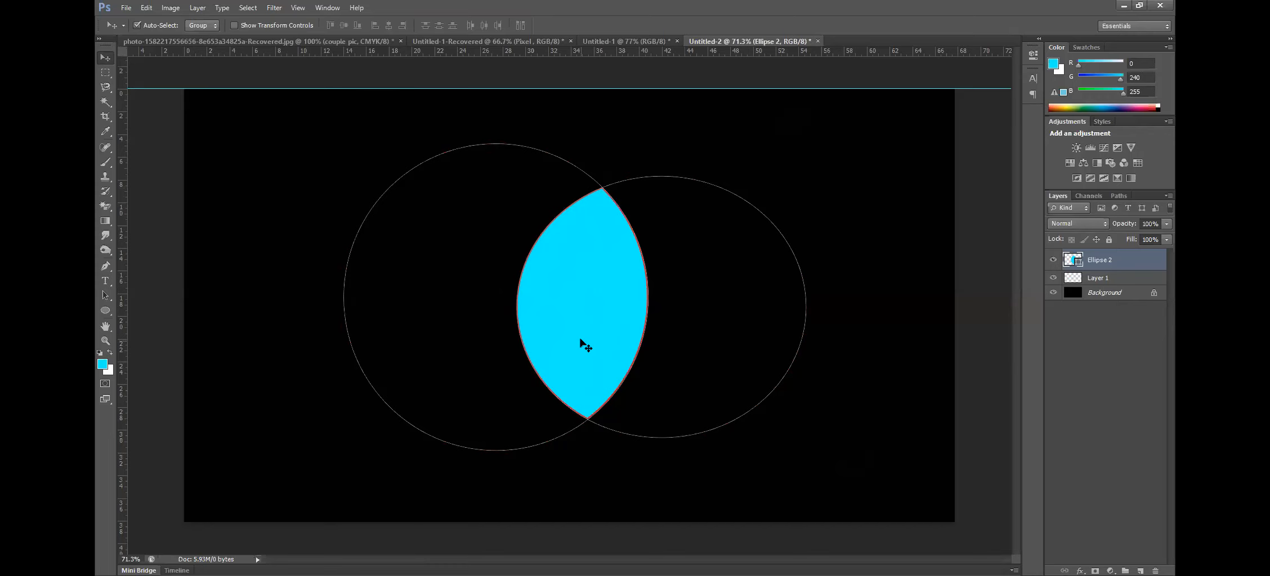
key("ctrl+z")
Select both ellipses, apply Subtract Shapes at Overlap, and undo it
left_click_drag(284, 170, 767, 376)
left_click(202, 9)
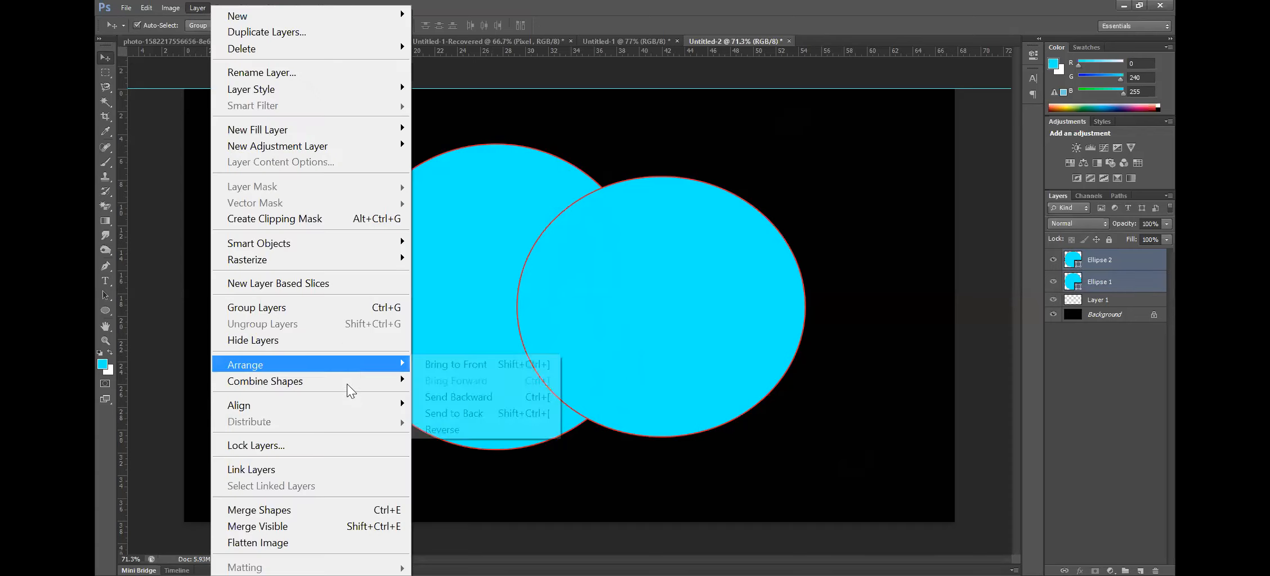
mouse_move(355, 382)
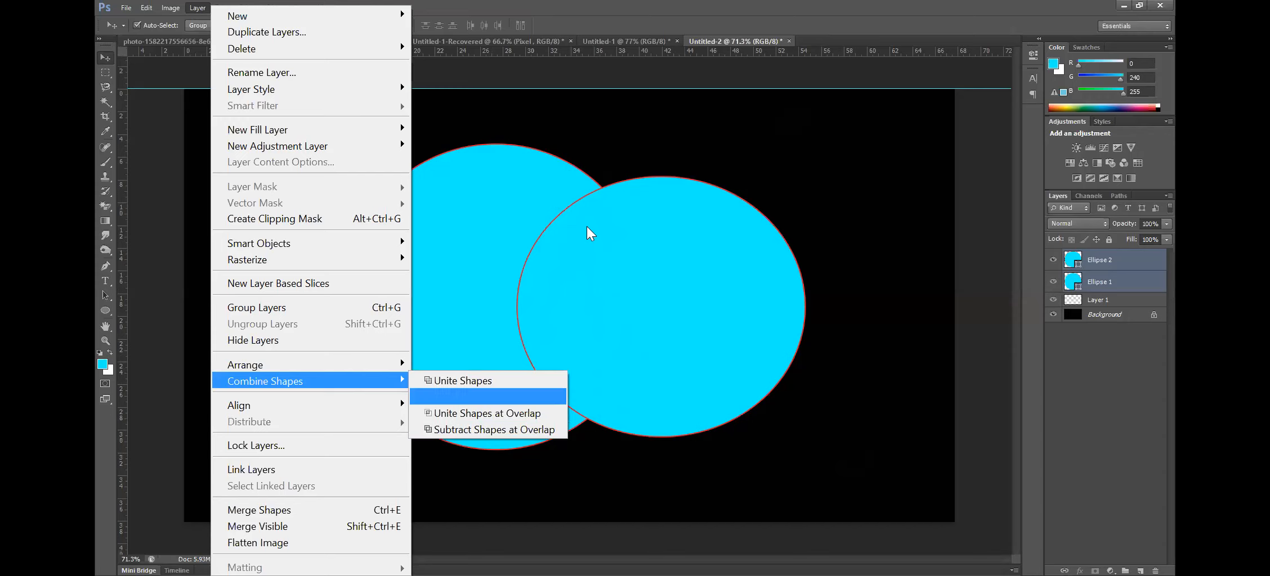
left_click(533, 430)
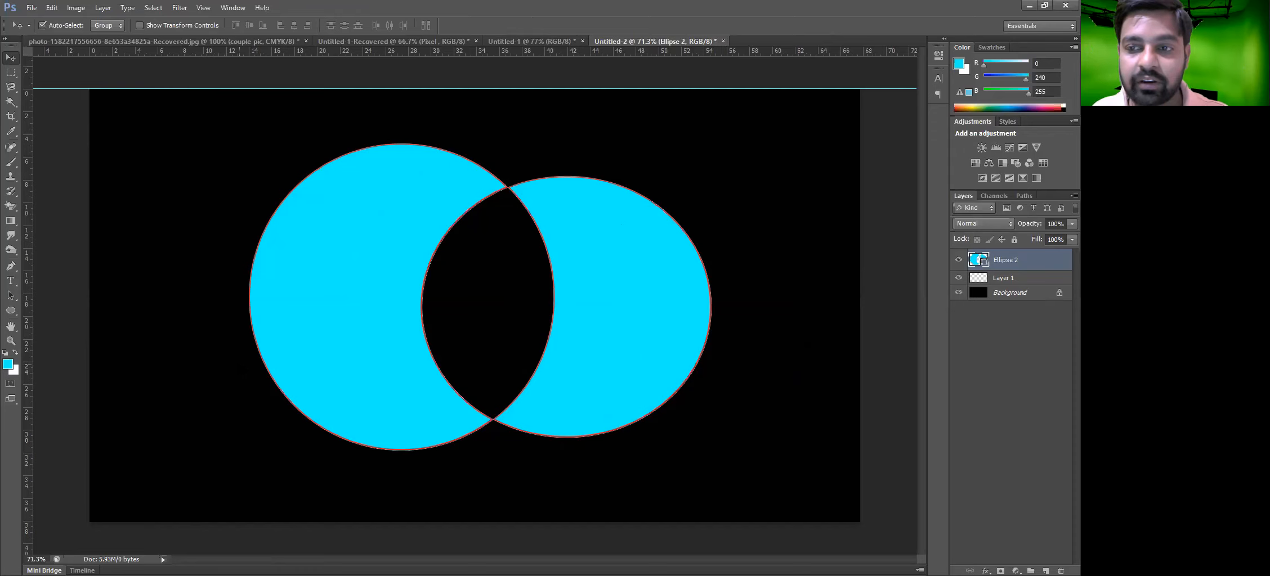
key("ctrl+z")
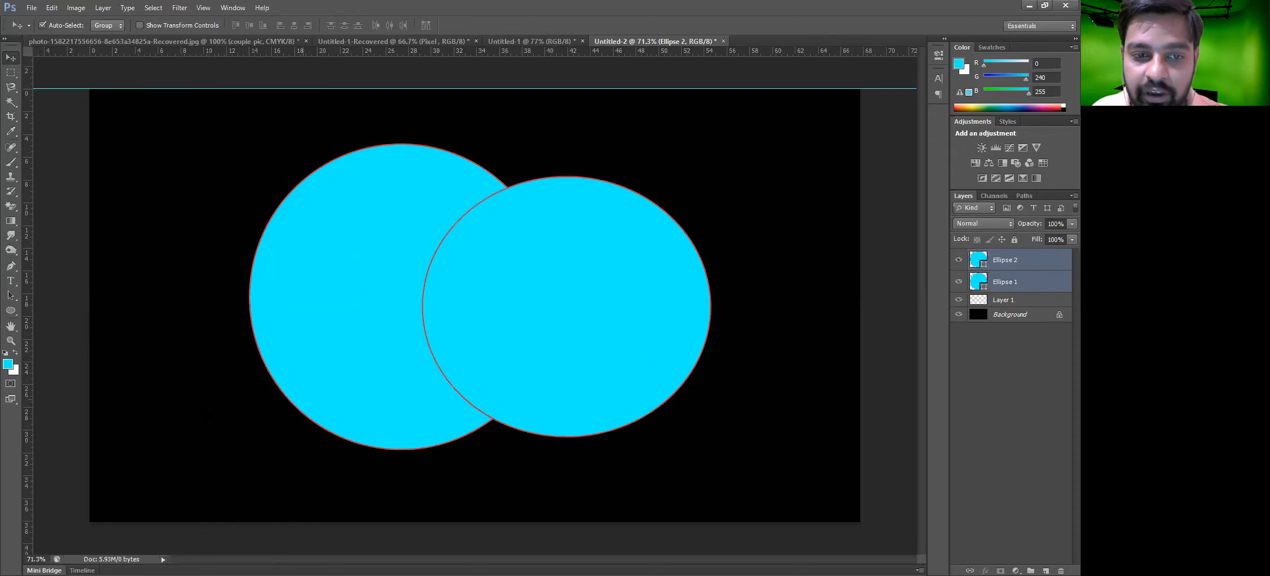
Move the two circles apart so they no longer overlap, and select both
left_click_drag(382, 284, 292, 275)
left_click_drag(581, 296, 674, 272)
left_click_drag(714, 447, 236, 227)
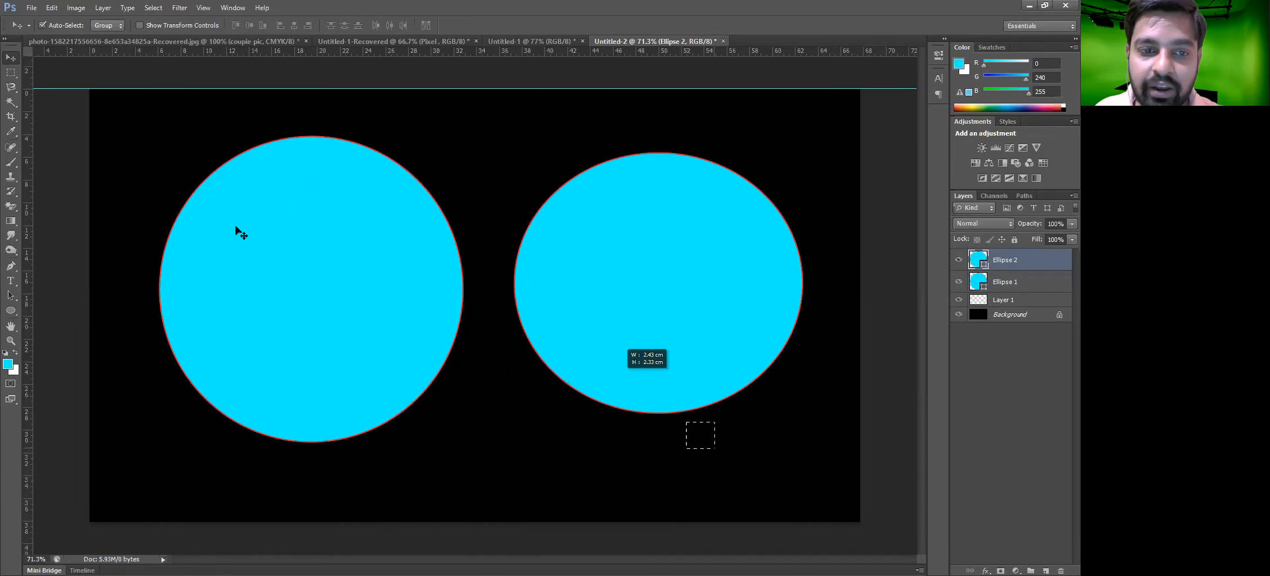
Try Unite Shapes on the separated circles and undo it
left_click(110, 7)
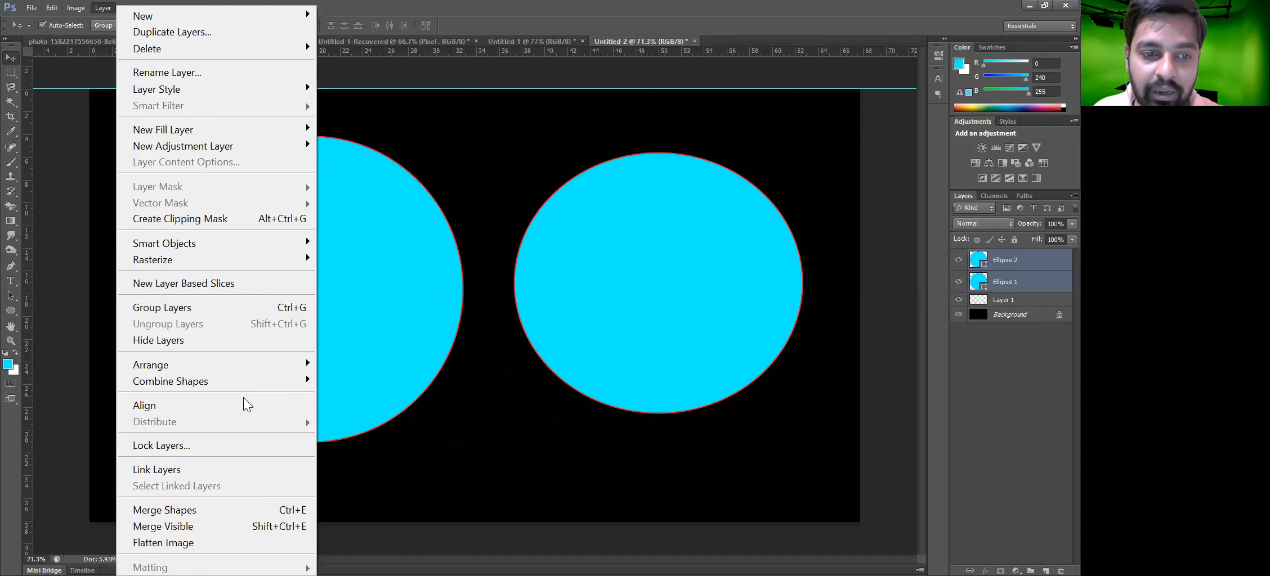
mouse_move(242, 384)
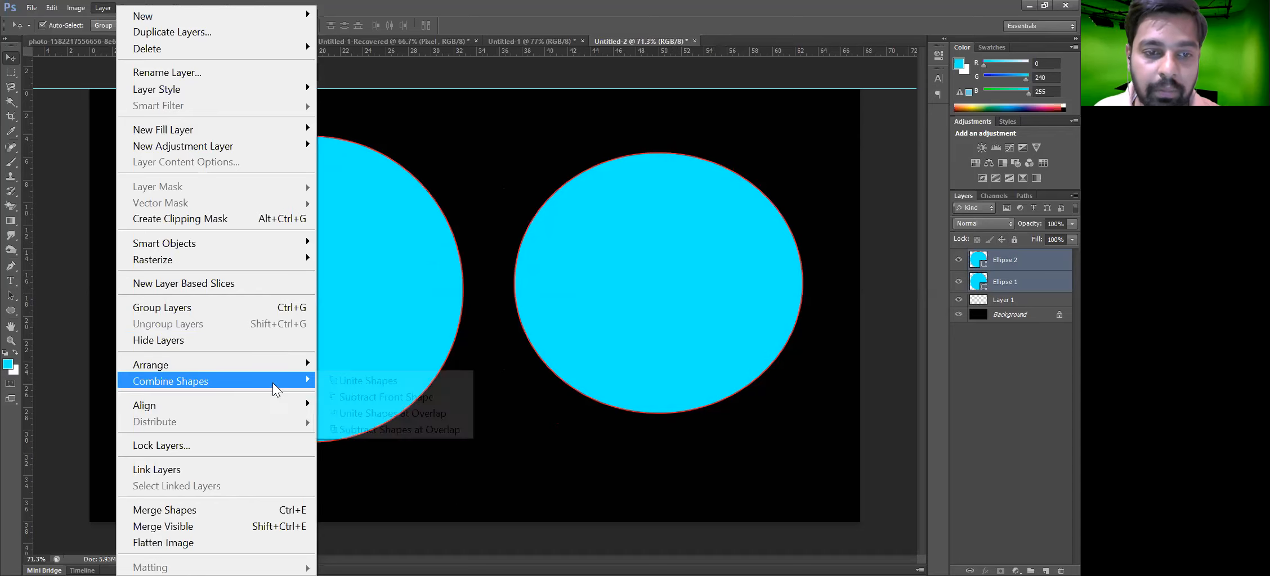
left_click(382, 376)
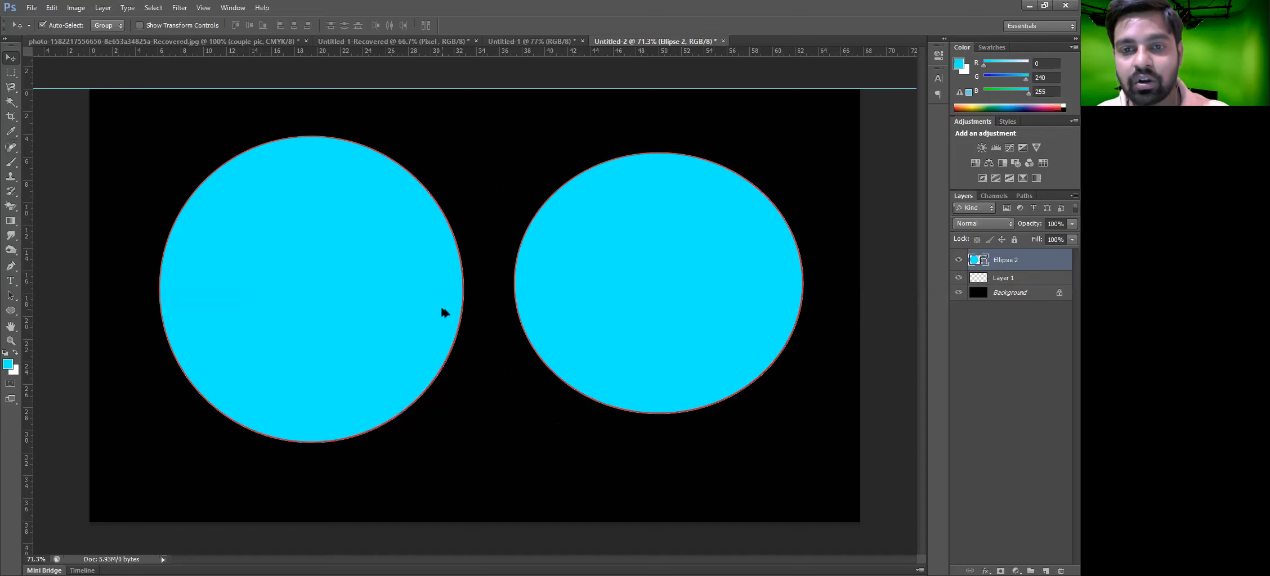
key("ctrl+z")
Move the right circle back over the left one, apply Unite Shapes to both, and undo the union
left_click_drag(709, 324, 502, 321)
left_click_drag(627, 206, 361, 271)
left_click(109, 10)
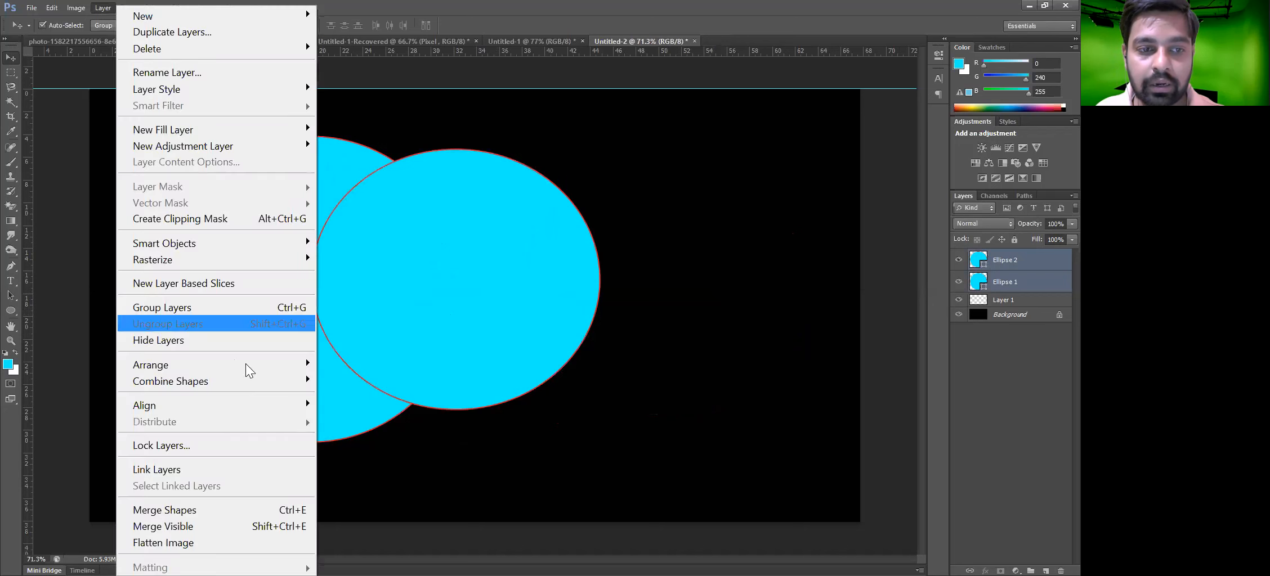
mouse_move(250, 382)
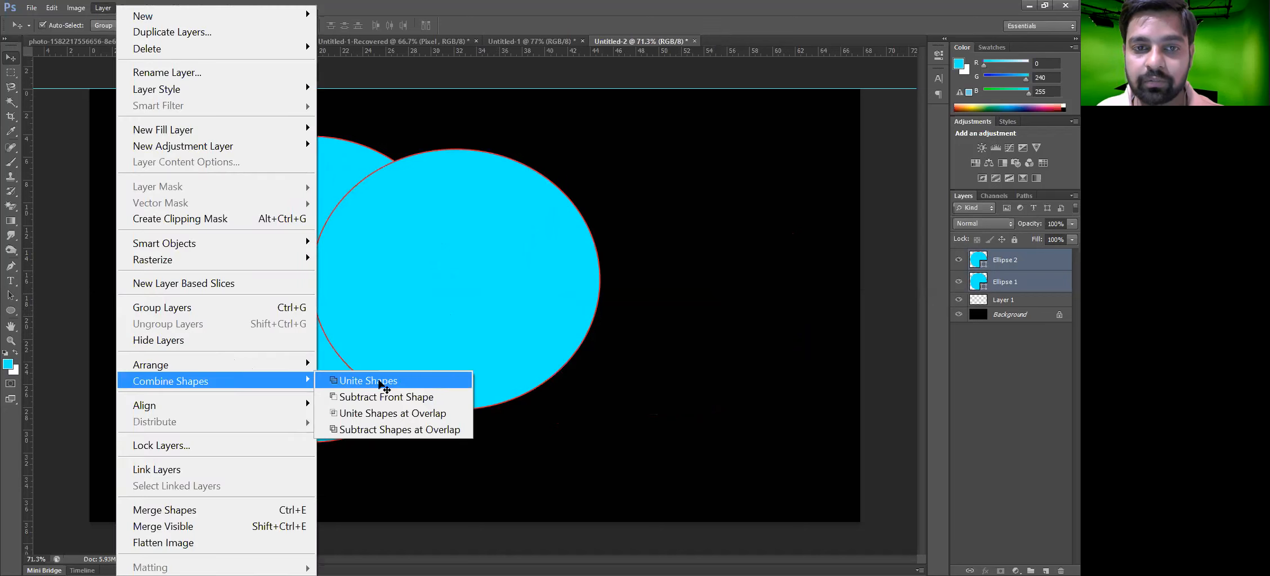
left_click(380, 383)
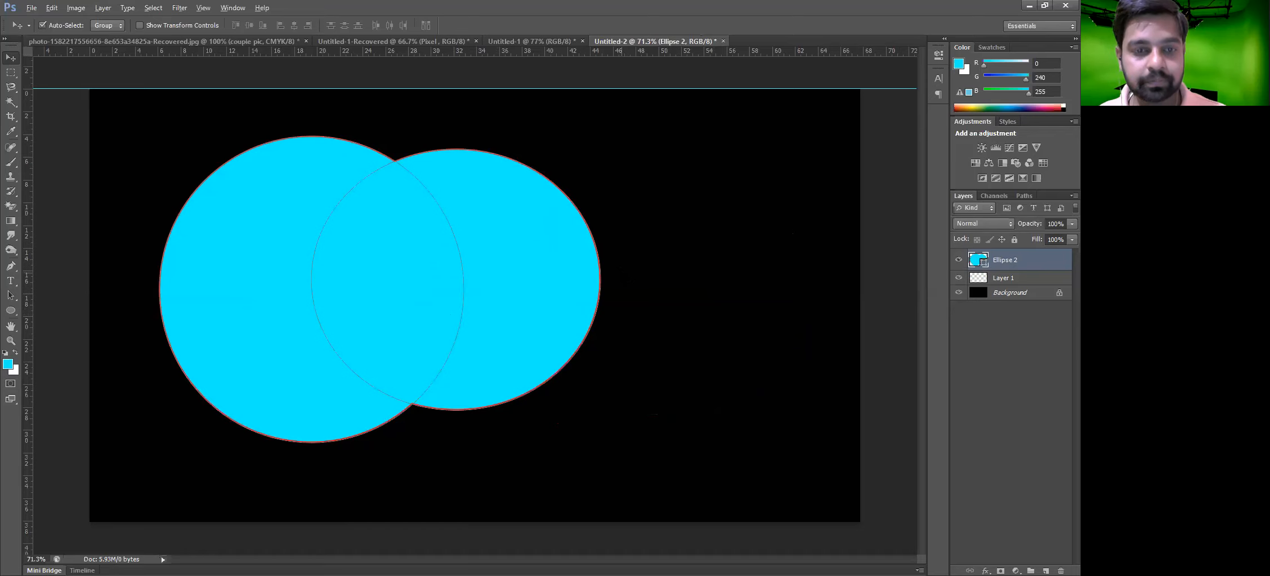
key("ctrl+z")
Delete both ellipse layers from the document
left_click_drag(550, 278, 641, 272)
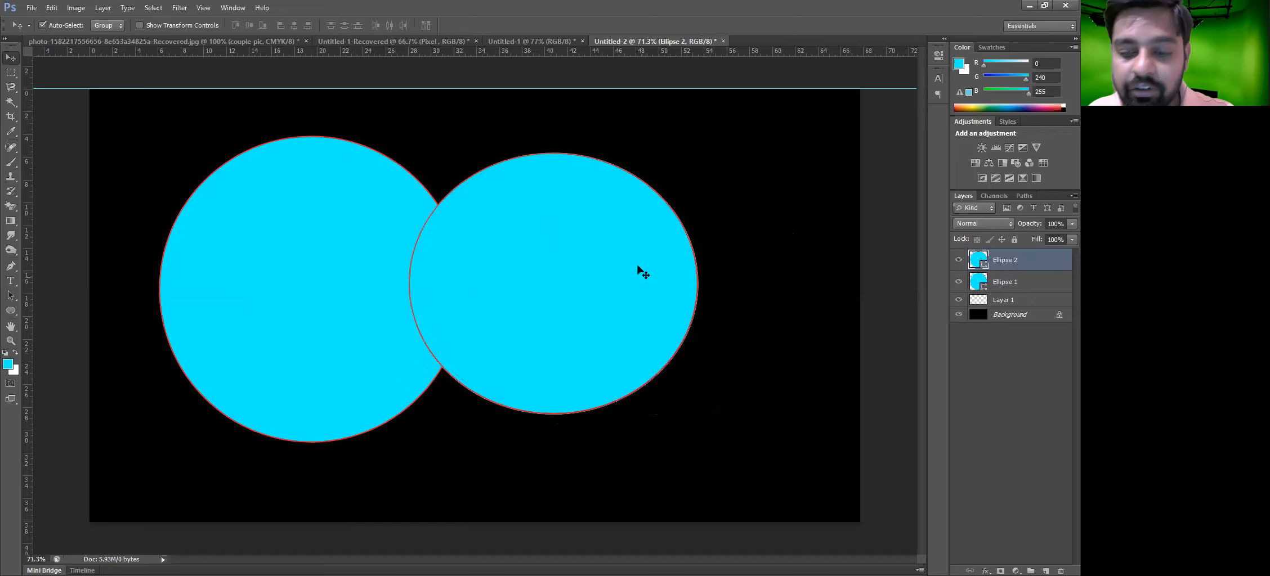
key("Delete")
key("Delete")
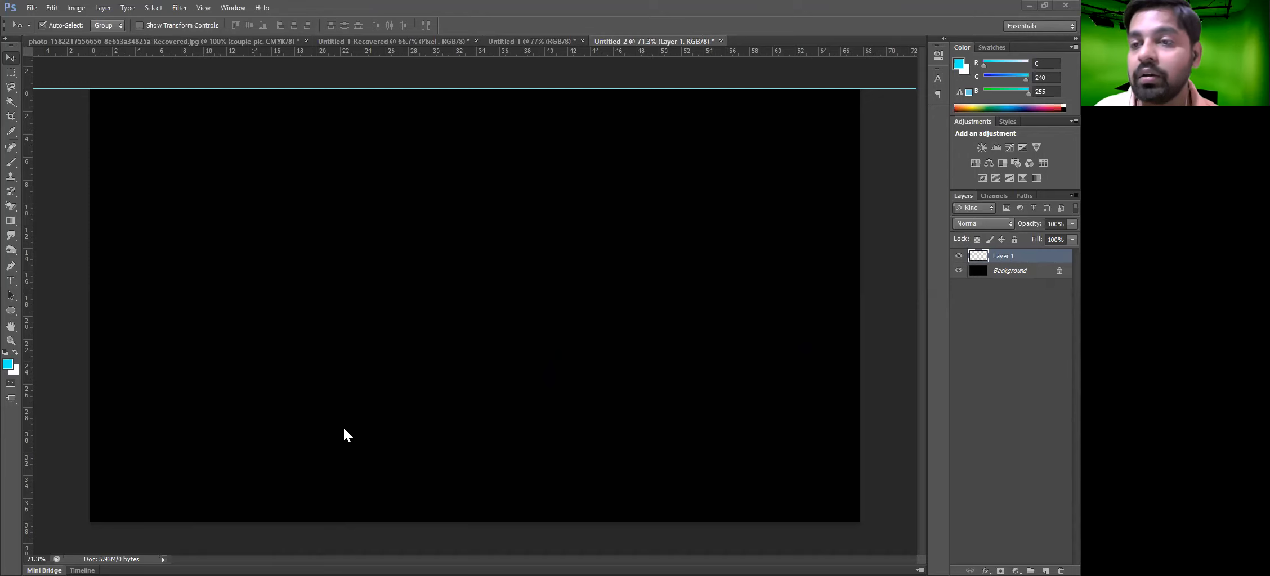
left_click(106, 8)
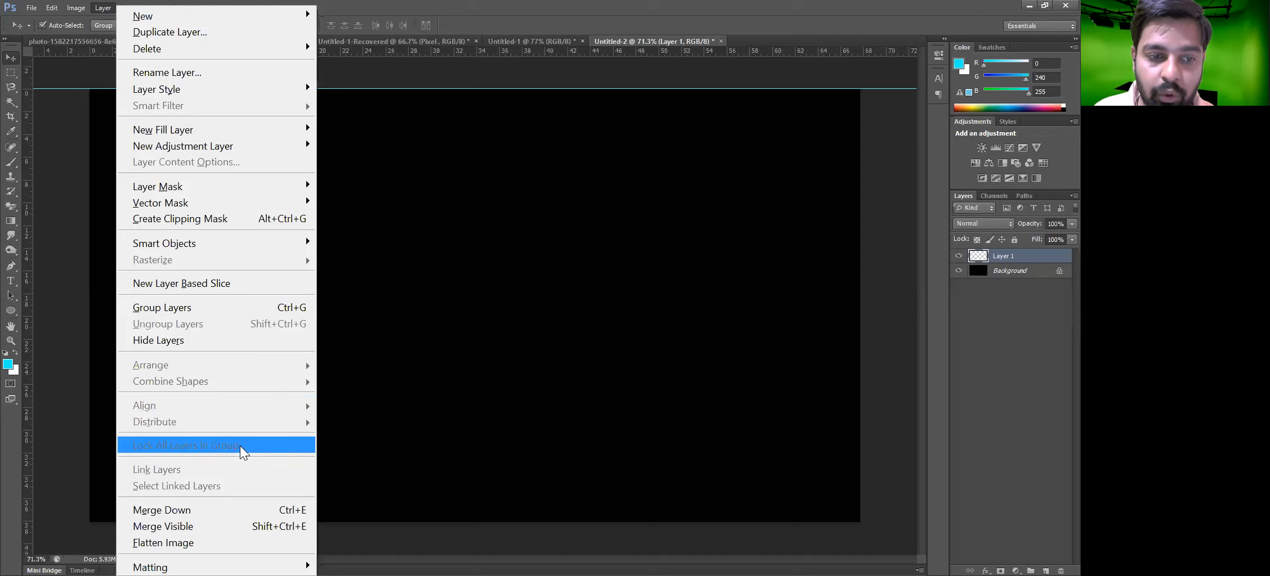
left_click(713, 342)
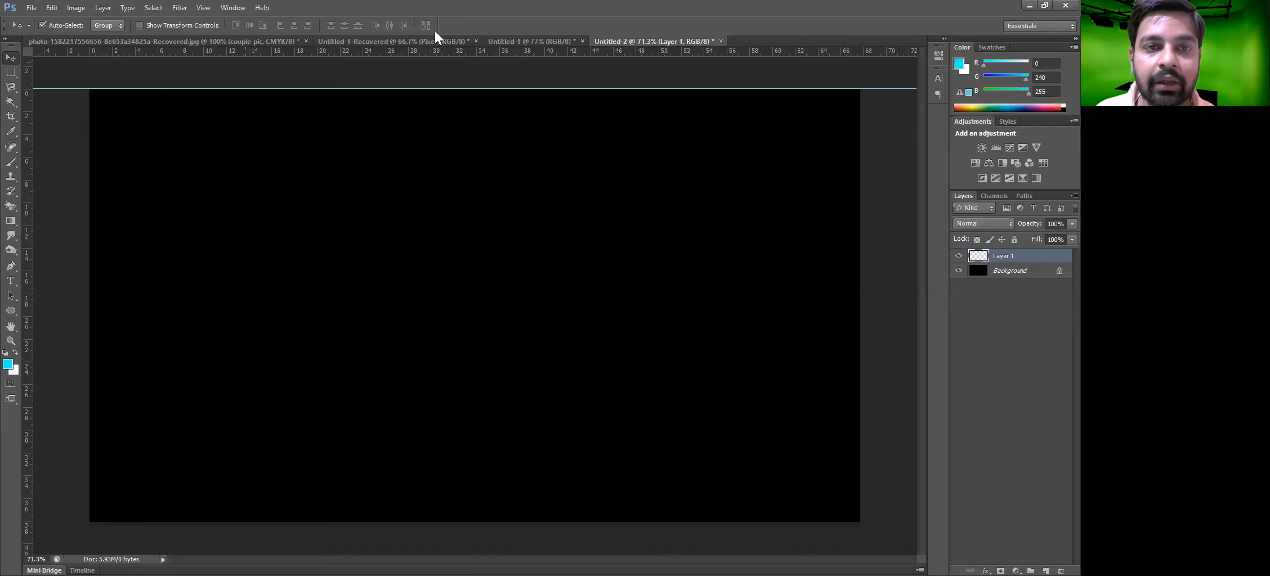
Bring the couple pic photo from its own document into the Untitled-2 canvas
left_click(392, 42)
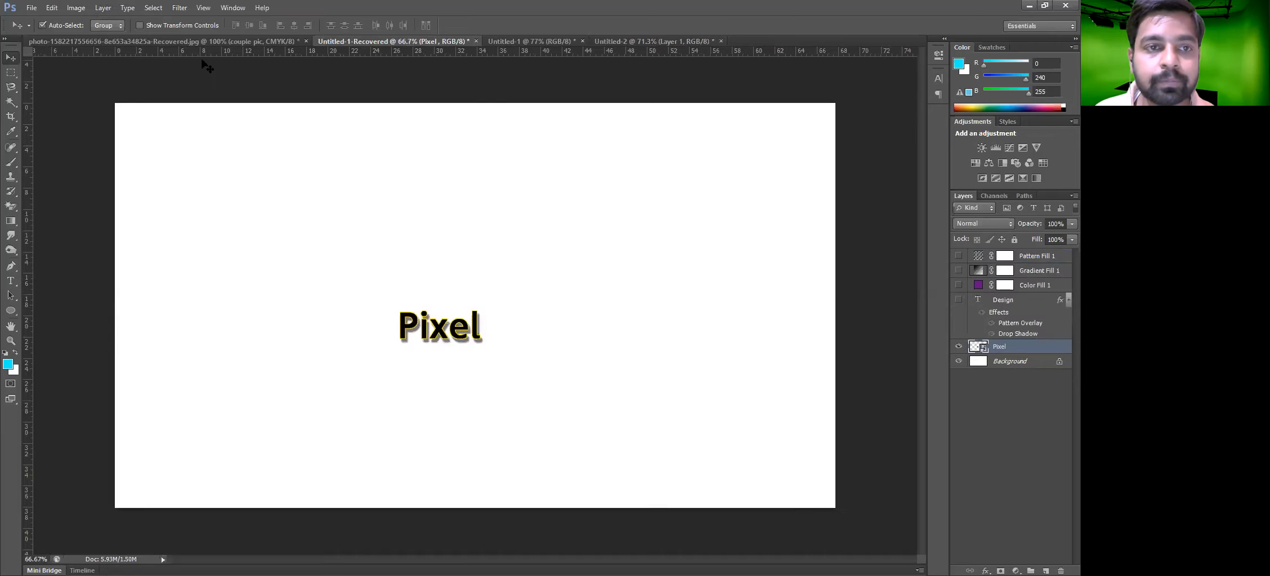
left_click(208, 43)
left_click_drag(540, 359, 502, 270)
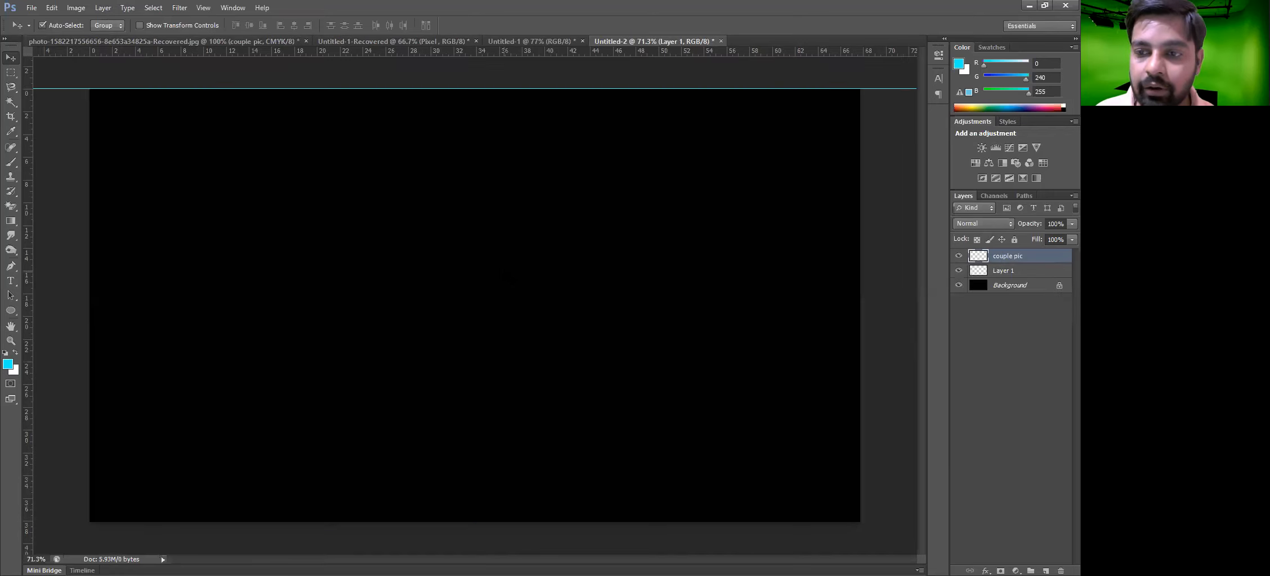
left_click_drag(506, 355, 489, 390)
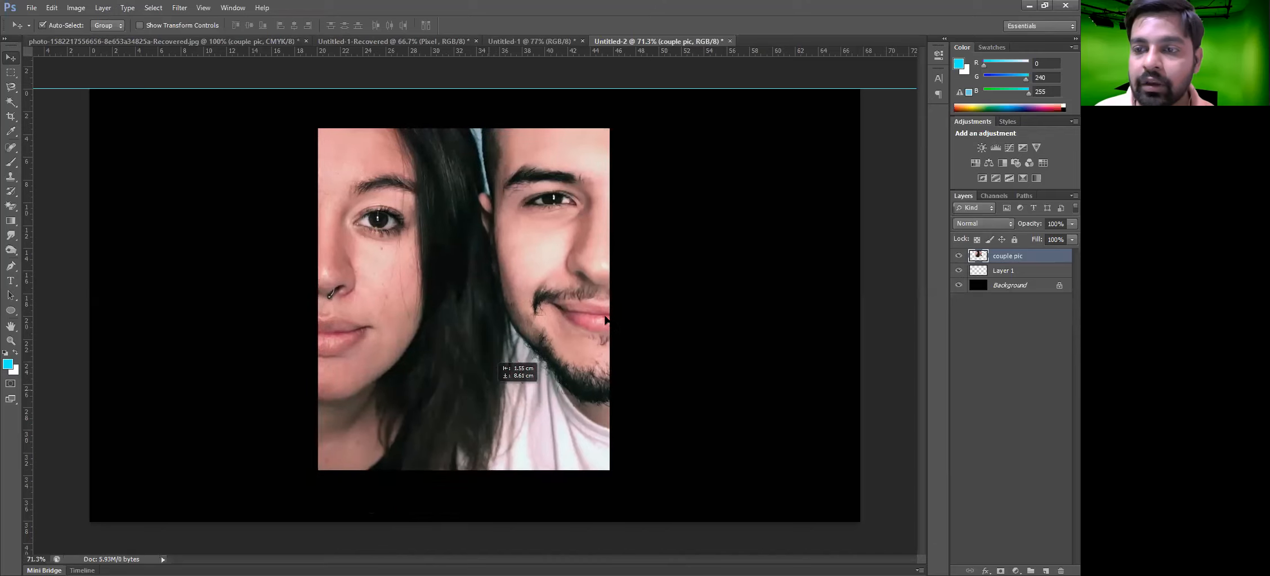
Delete Layer 1 and nudge the couple photo slightly down on the canvas
left_click(1006, 270)
key("Delete")
left_click_drag(424, 341, 433, 382)
key("alt+Tab")
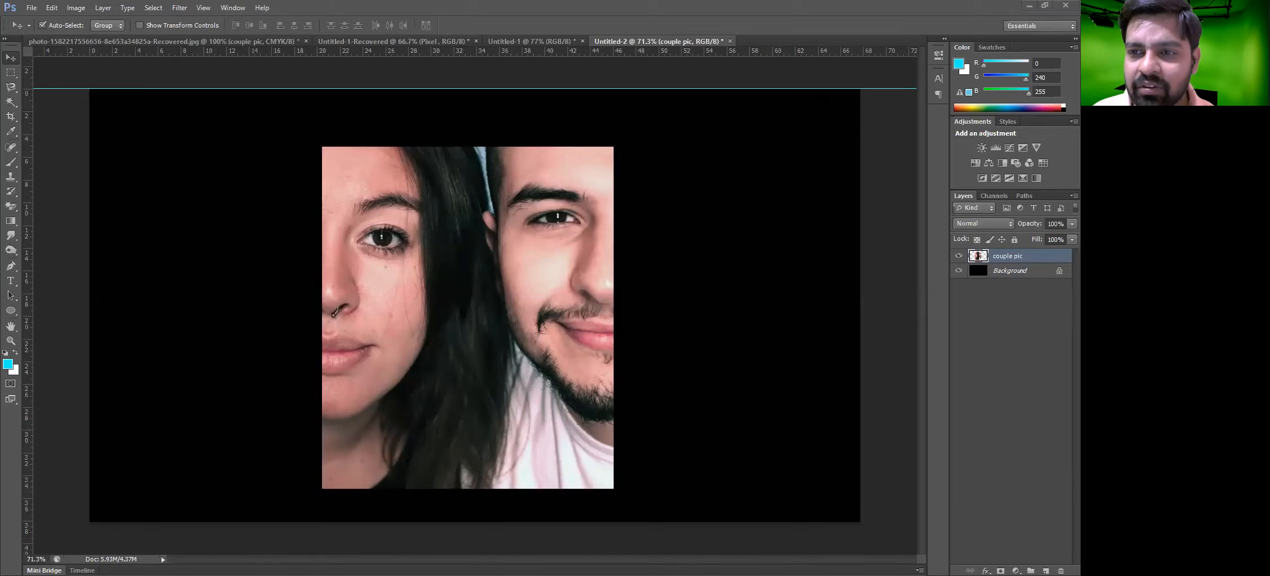
Nudge the couple photo slightly upward on the canvas
left_click(581, 212)
left_click_drag(769, 87, 771, 3)
left_click_drag(529, 227, 531, 214)
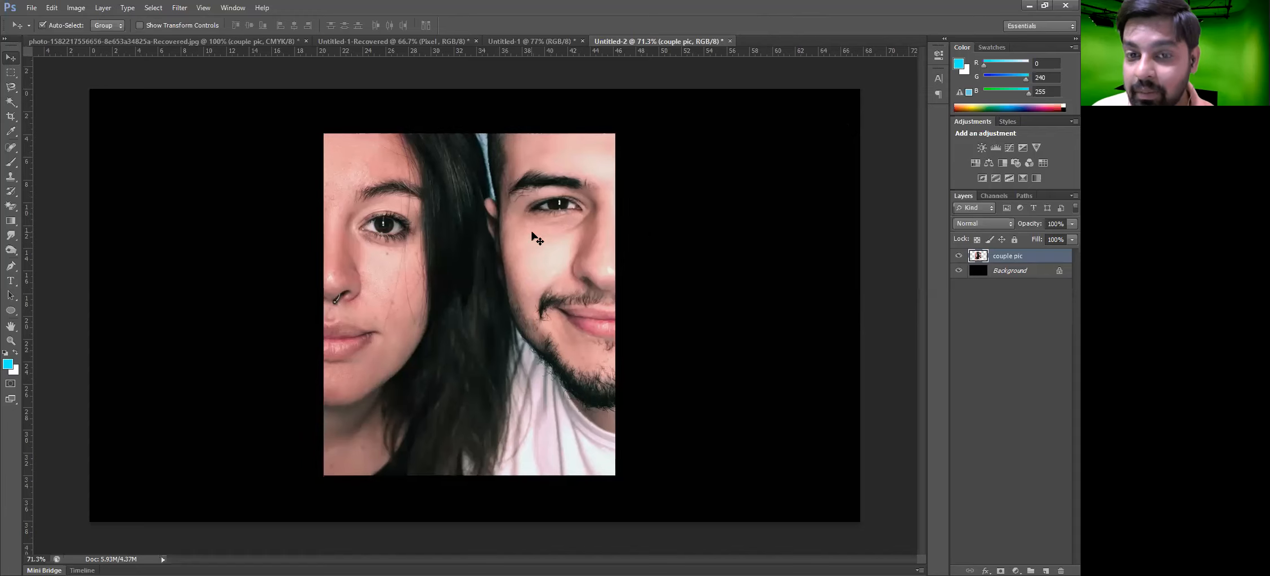
Unlock the black Background layer, converting it into Layer 0
left_click(1059, 273)
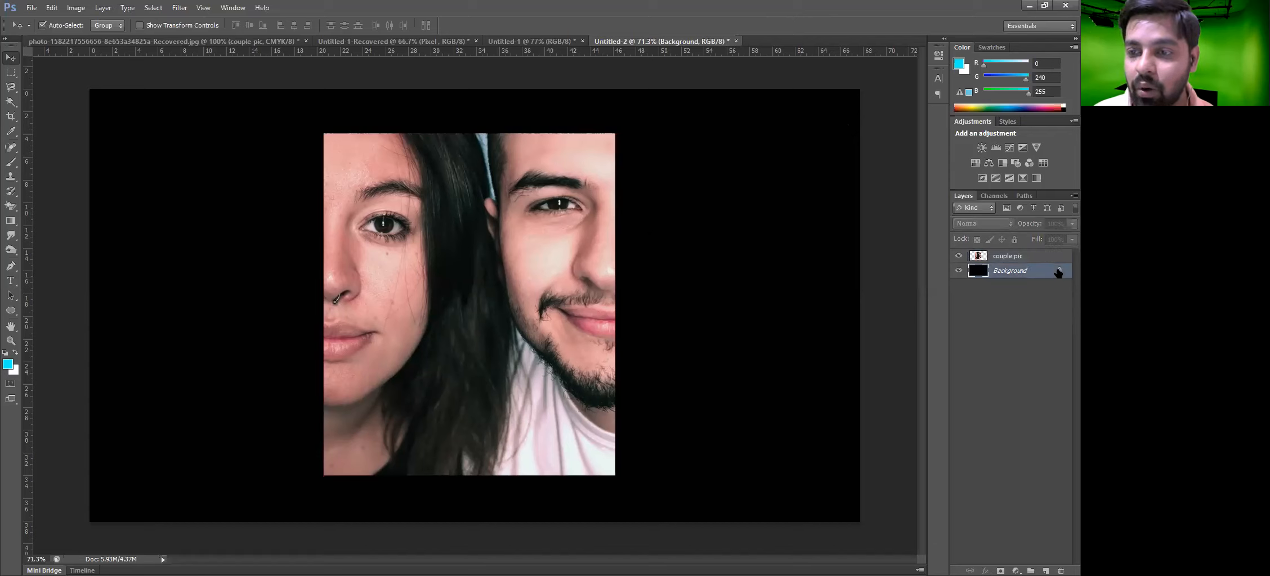
left_click(625, 192)
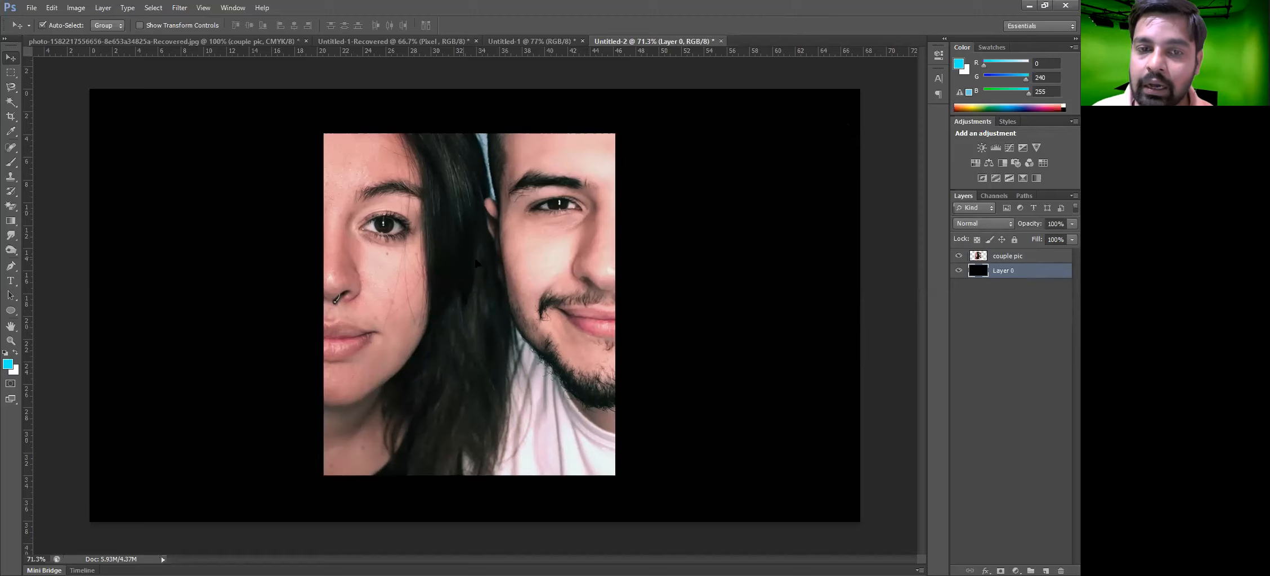
Nudge the couple photo slightly sideways on the canvas to reposition it
left_click_drag(475, 264, 472, 264)
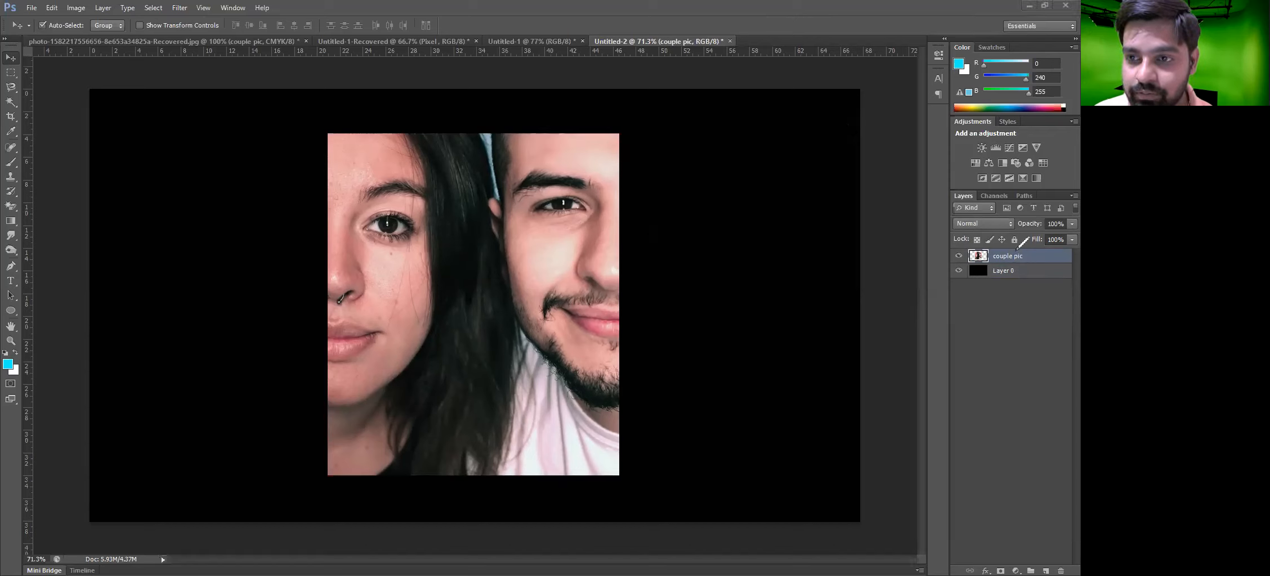
mouse_move(1028, 232)
left_mouse_down()
mouse_move(951, 227)
mouse_move(950, 239)
mouse_move(1027, 246)
mouse_move(1026, 231)
left_mouse_up()
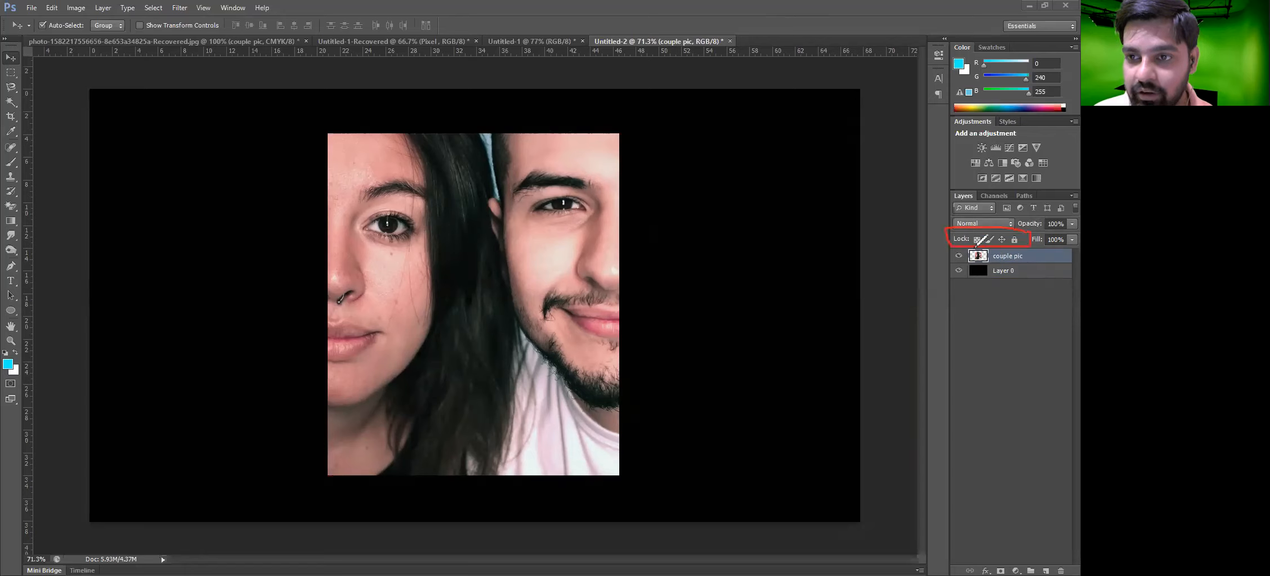
left_click_drag(939, 336, 1005, 377)
mouse_move(1014, 318)
left_mouse_down()
mouse_move(992, 345)
mouse_move(1034, 352)
mouse_move(1019, 348)
mouse_move(1015, 395)
left_mouse_up()
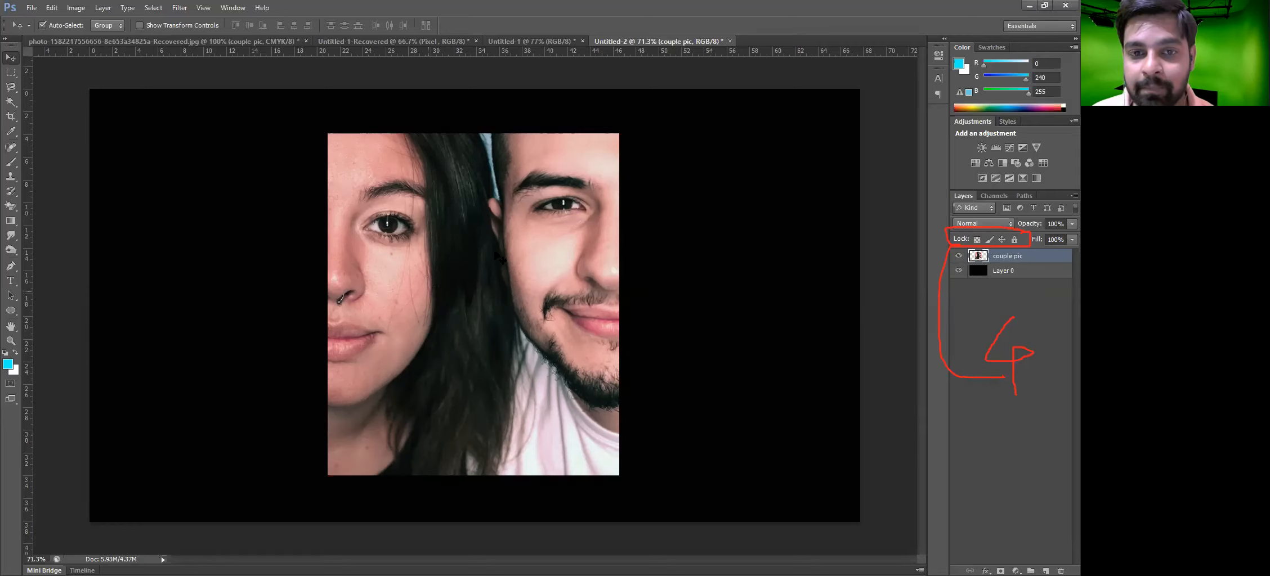
left_click_drag(479, 268, 474, 273)
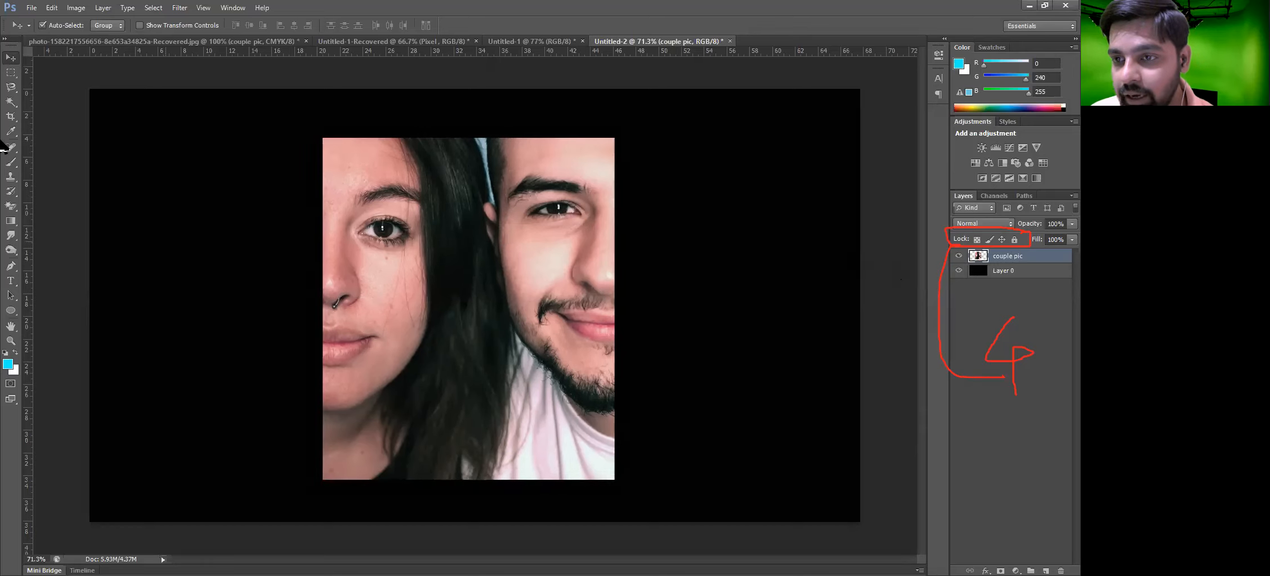
Fully lock the couple pic layer, then drag the black Layer 0 away and back into place
left_click(1014, 239)
left_click_drag(306, 250, 260, 304)
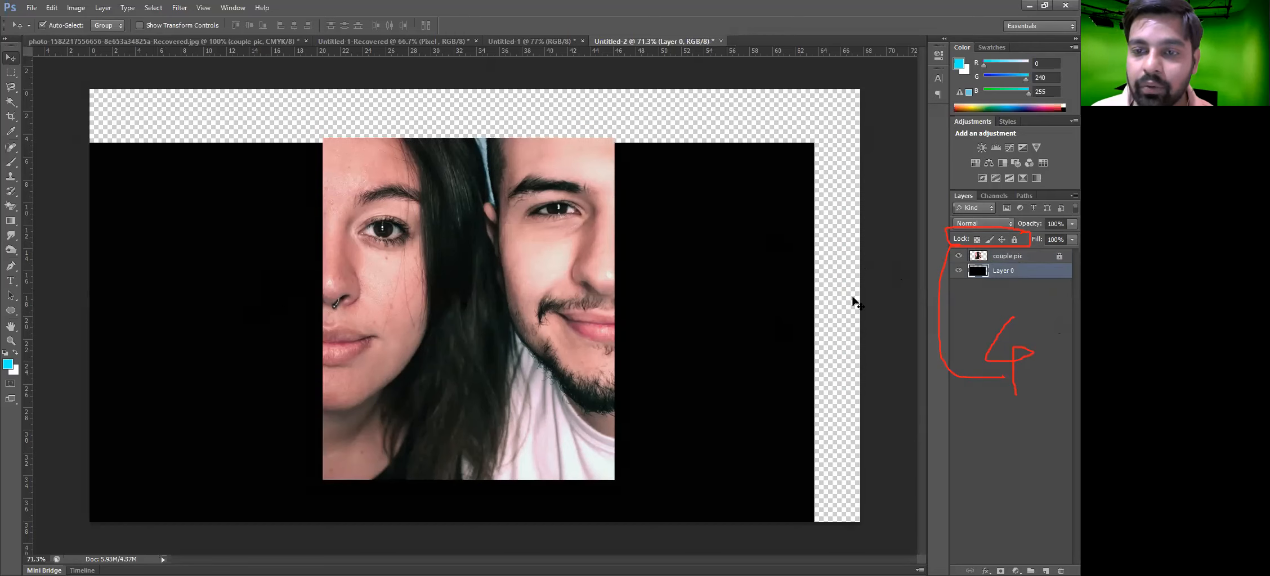
left_click_drag(749, 273, 798, 225)
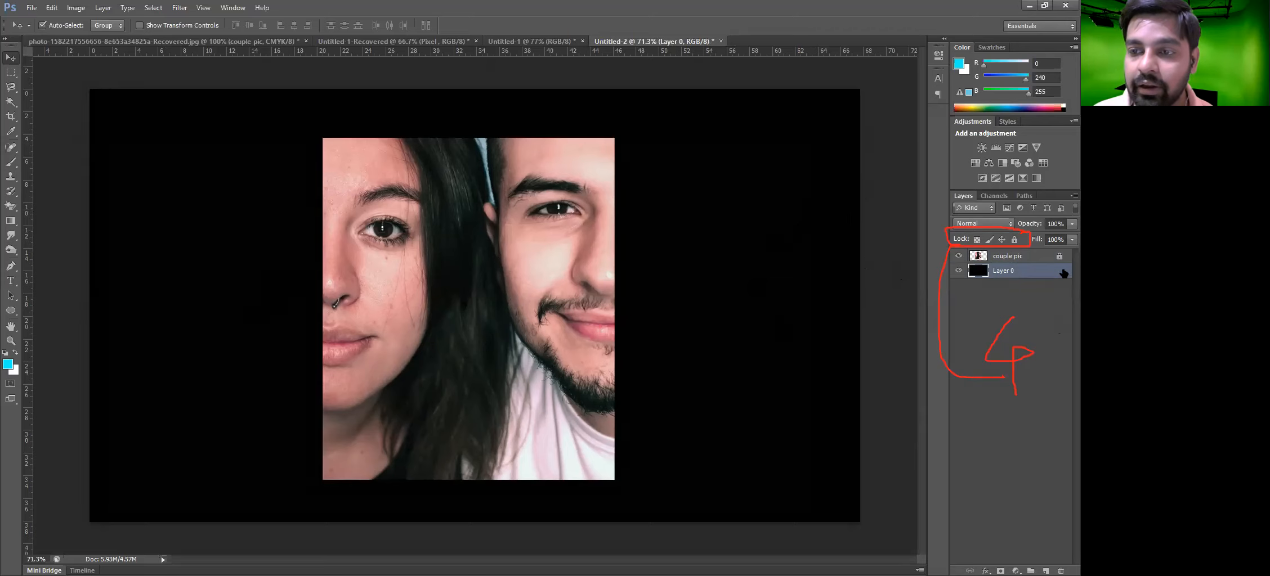
Fully lock Layer 0 and try dragging the locked layers across the canvas
left_click(1016, 240)
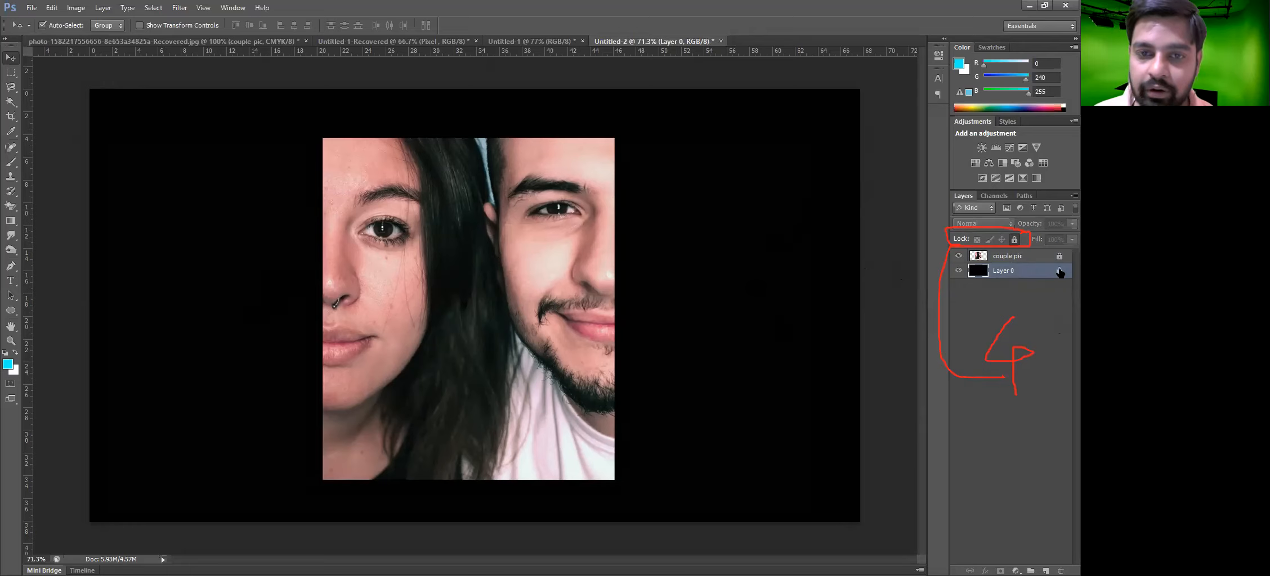
left_click_drag(348, 294, 776, 314)
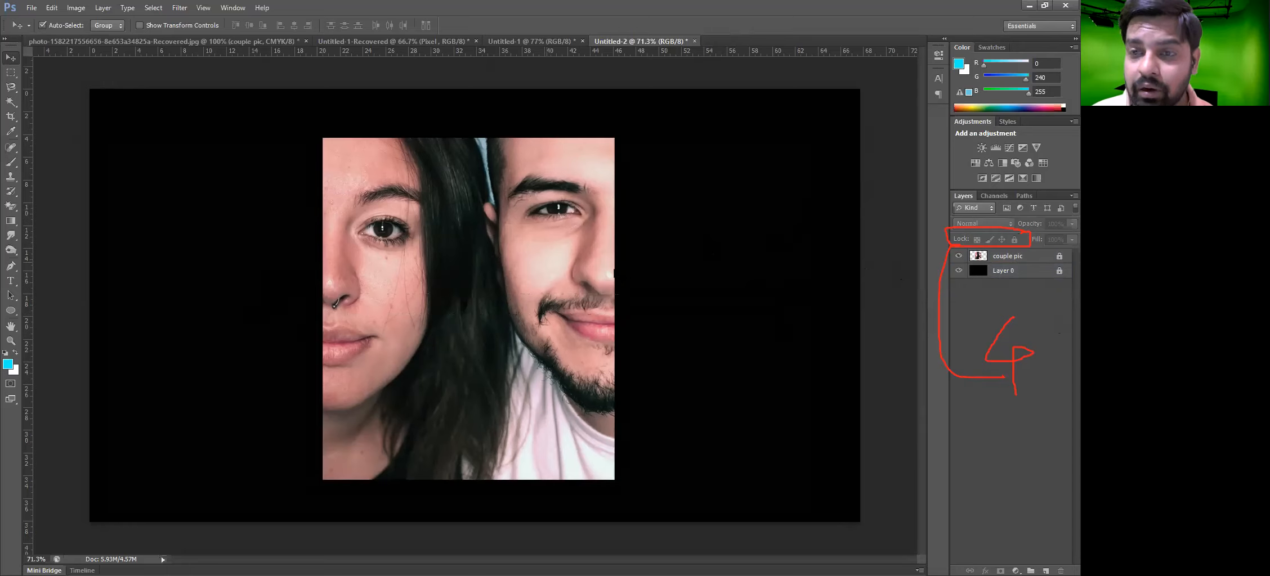
left_click_drag(719, 240, 122, 351)
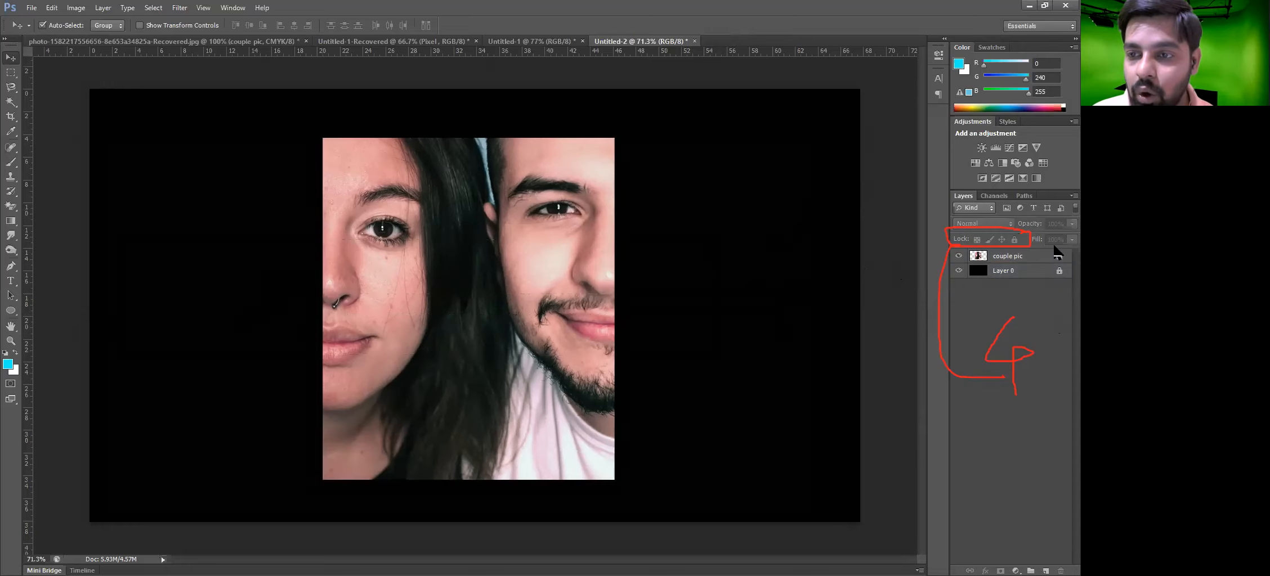
left_click_drag(605, 295, 294, 305)
Sample a skin colour from the man's face as the foreground colour with the Eyedropper
key("b")
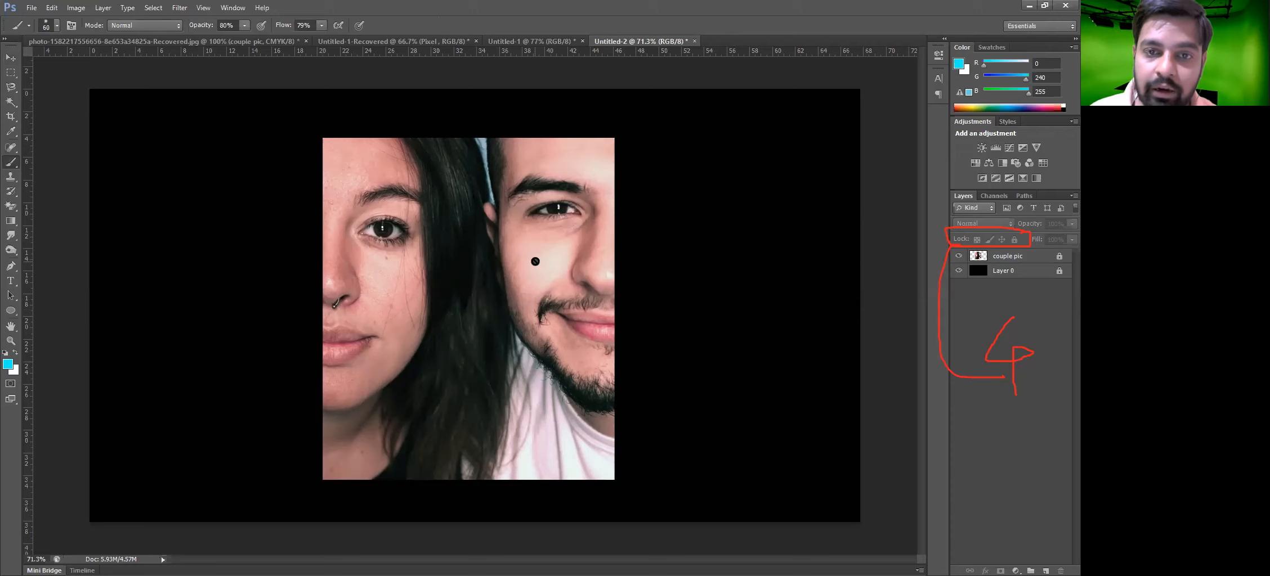
key("e")
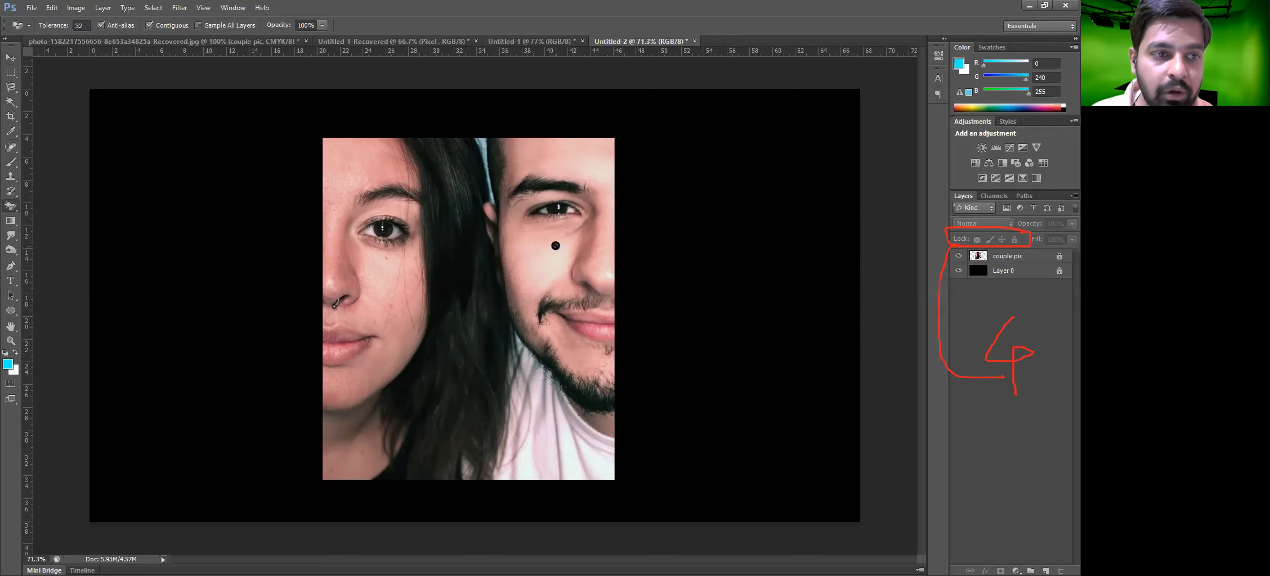
key("r")
key("c")
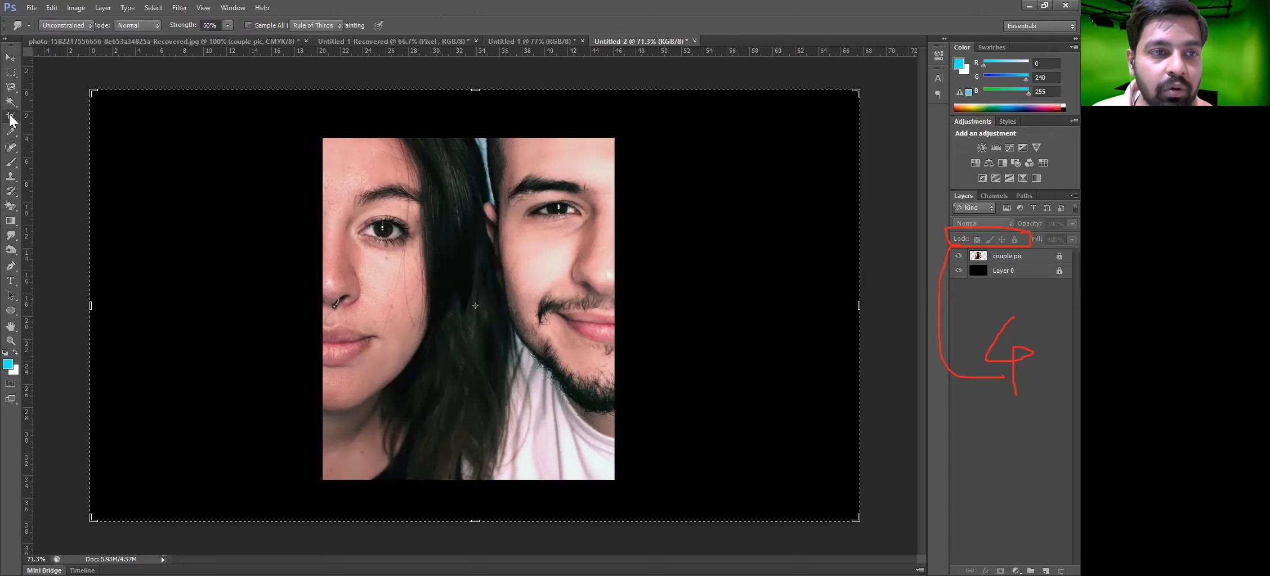
key("i")
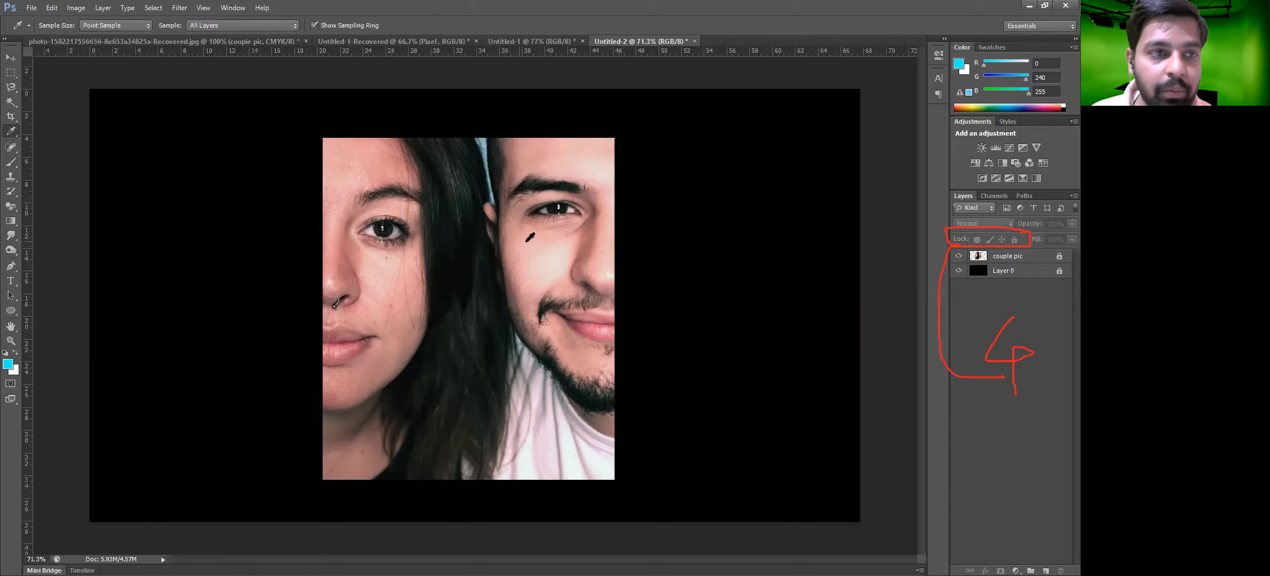
left_click(526, 241)
Try moving the locked layers again with the Move tool
key("v")
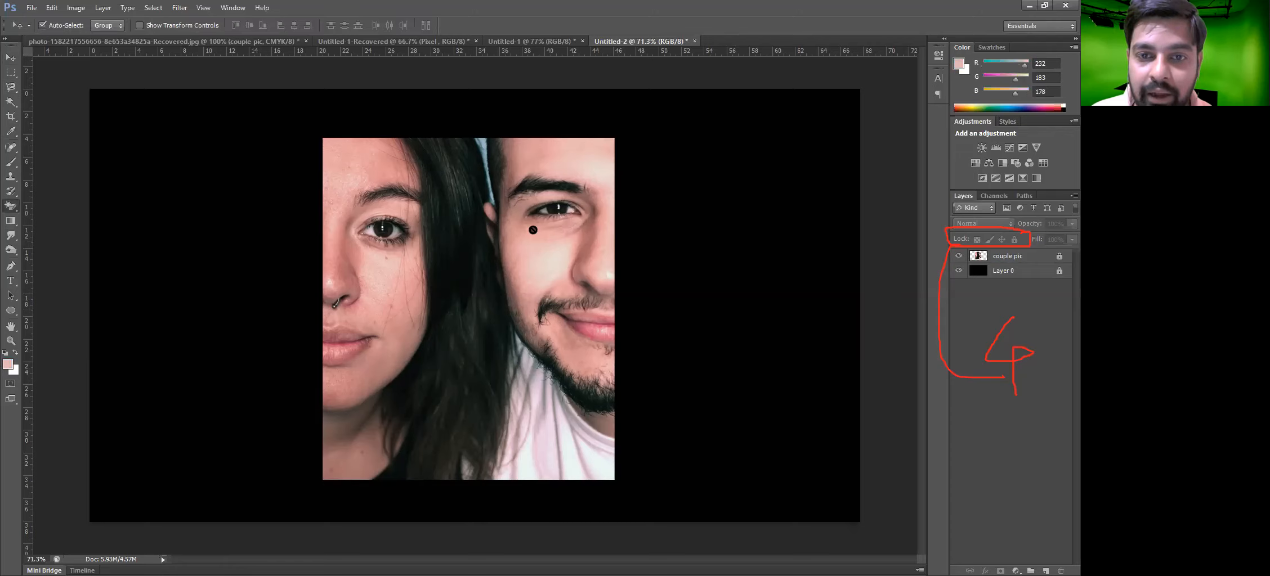
key("e")
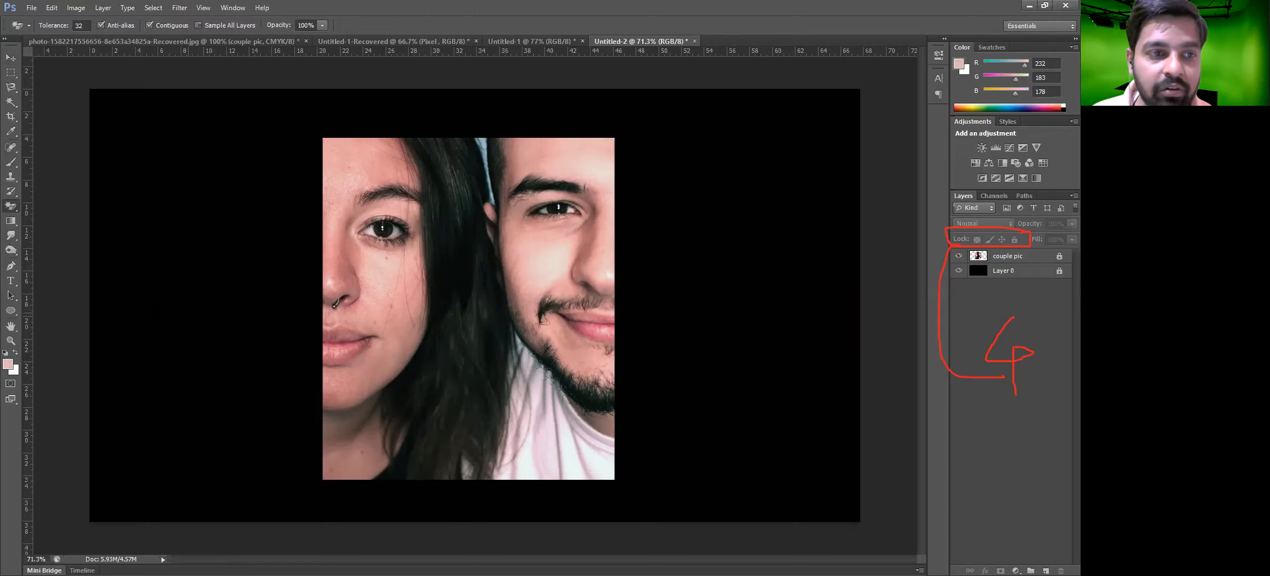
left_click(11, 234)
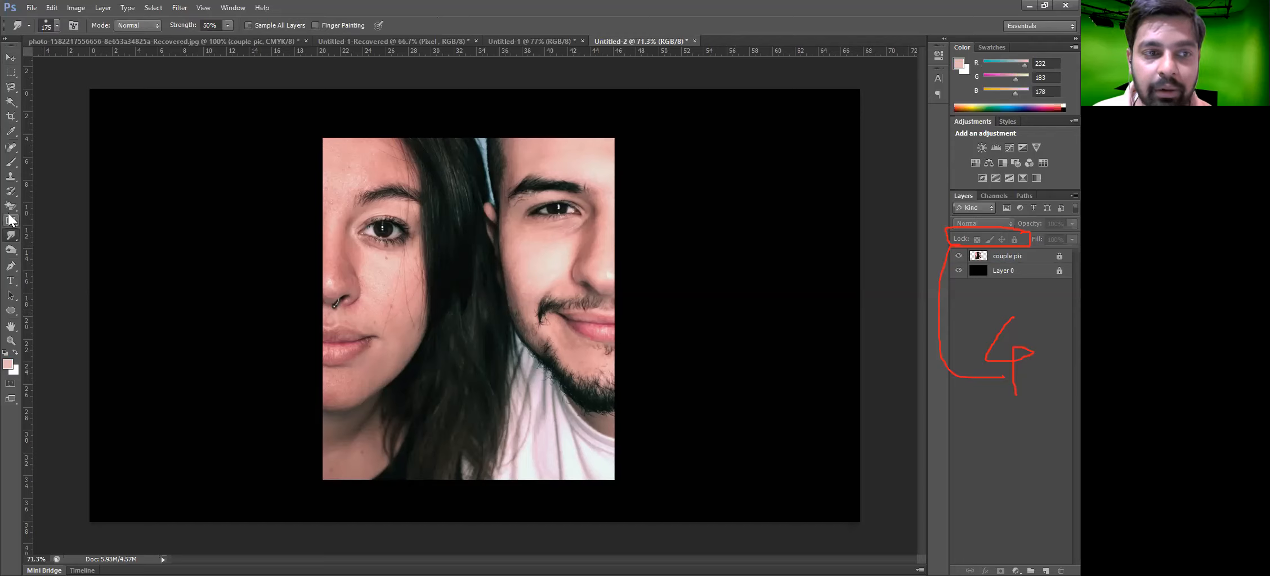
key("e")
left_click(11, 57)
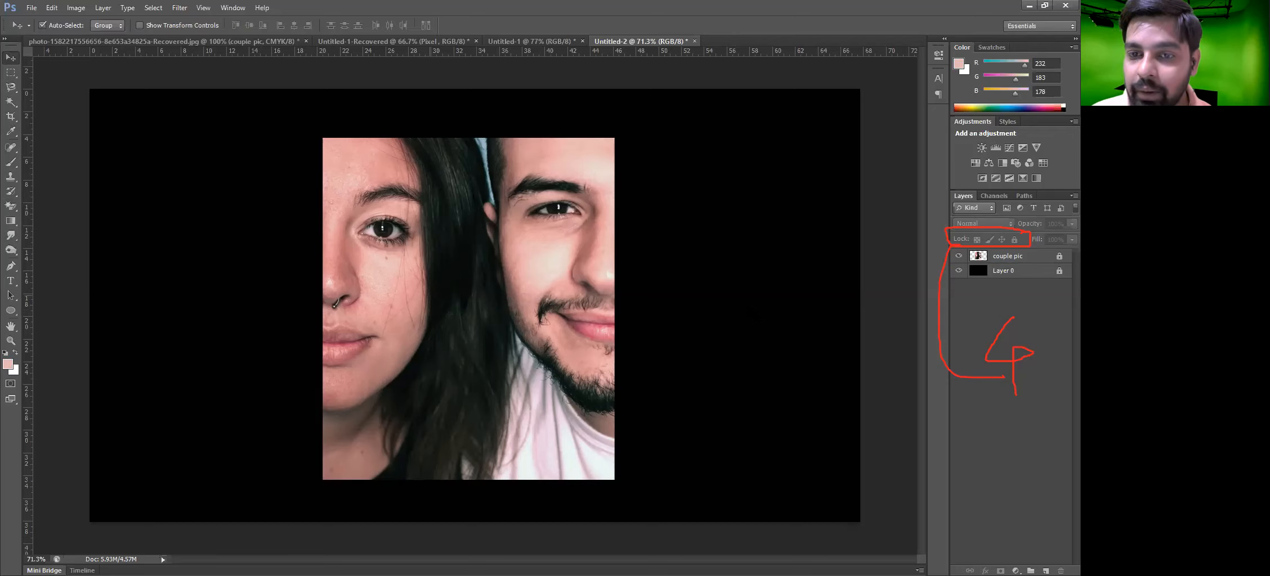
left_click_drag(809, 288, 714, 305)
left_click_drag(454, 323, 534, 329)
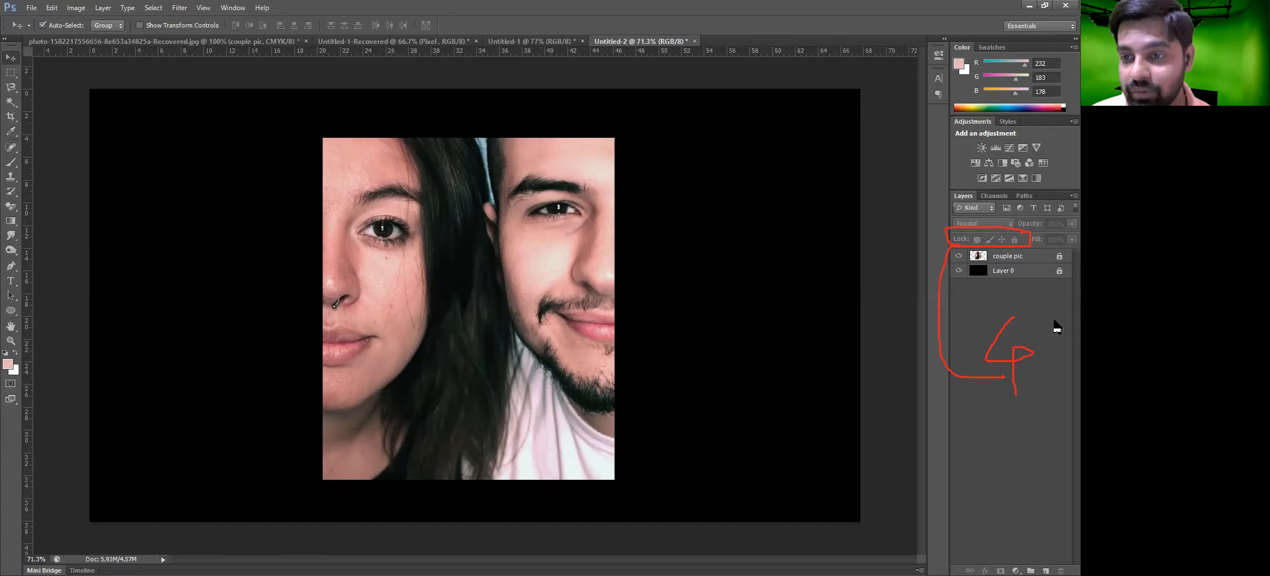
Unlock the couple pic layer and move the photo about 1.5 cm to the right
left_click(1060, 257)
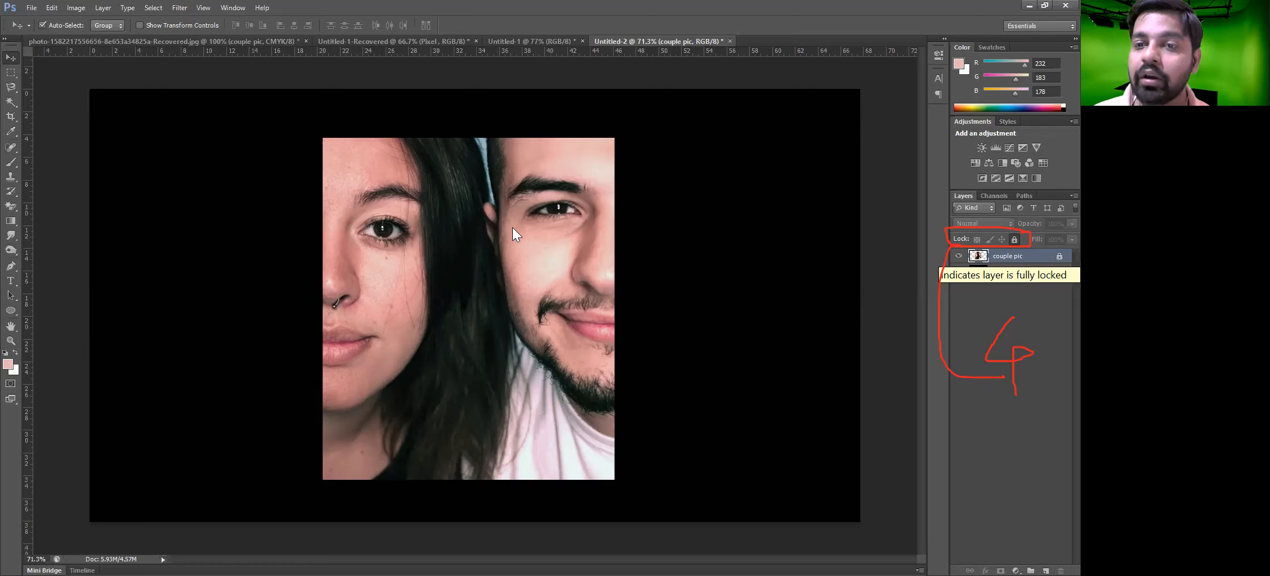
left_click(1038, 269)
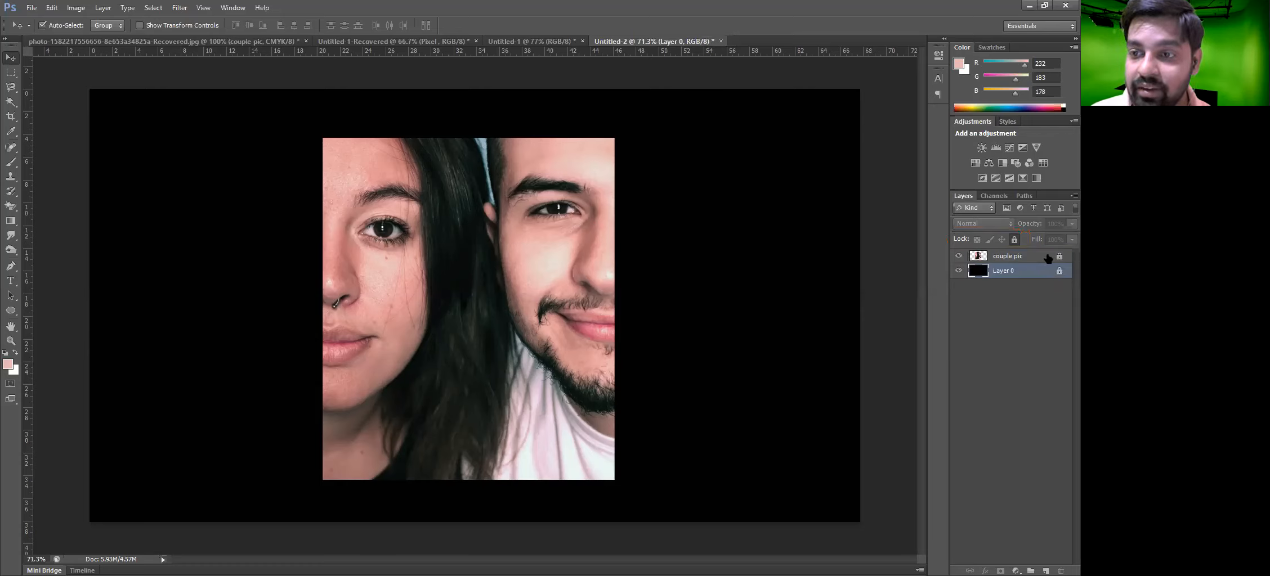
left_click(1061, 258)
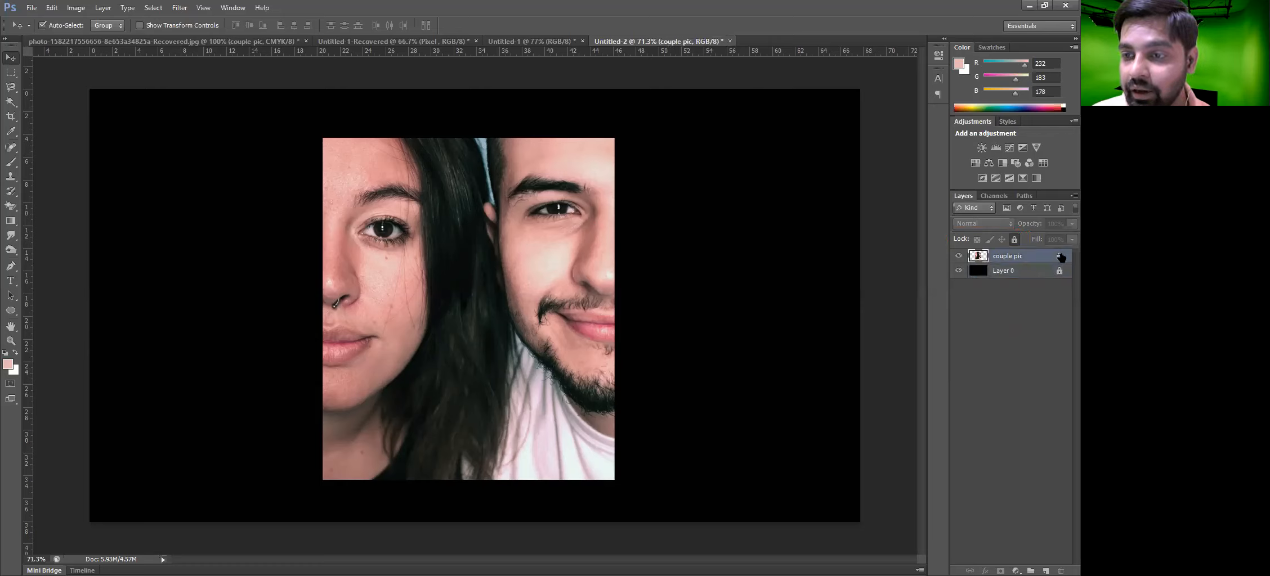
left_click(1014, 240)
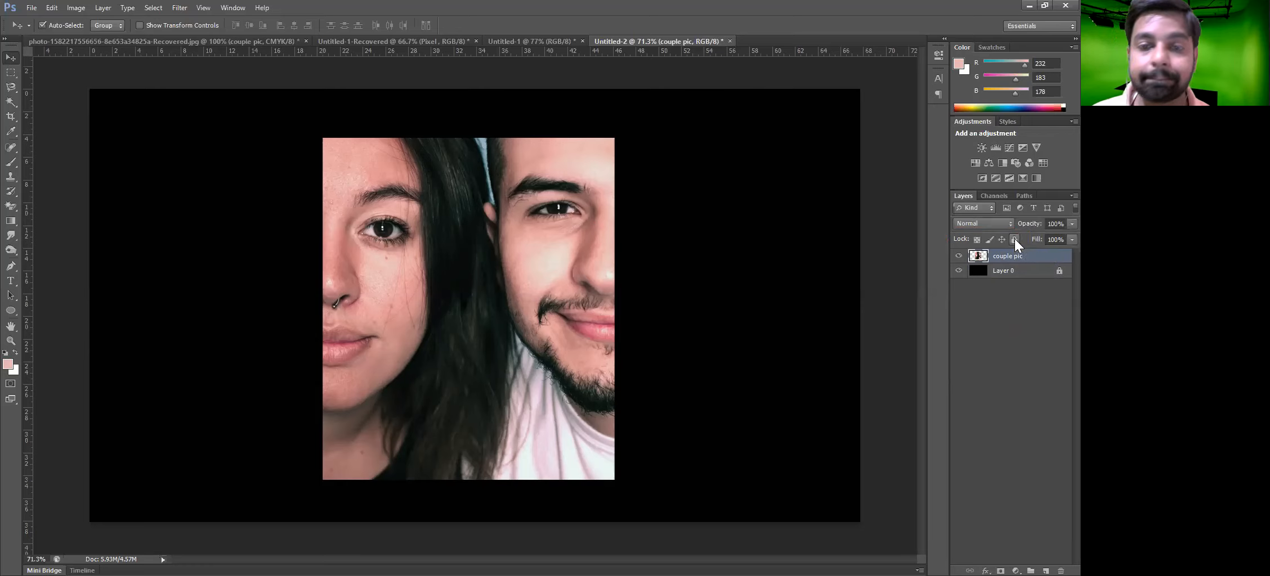
left_click_drag(475, 299, 502, 298)
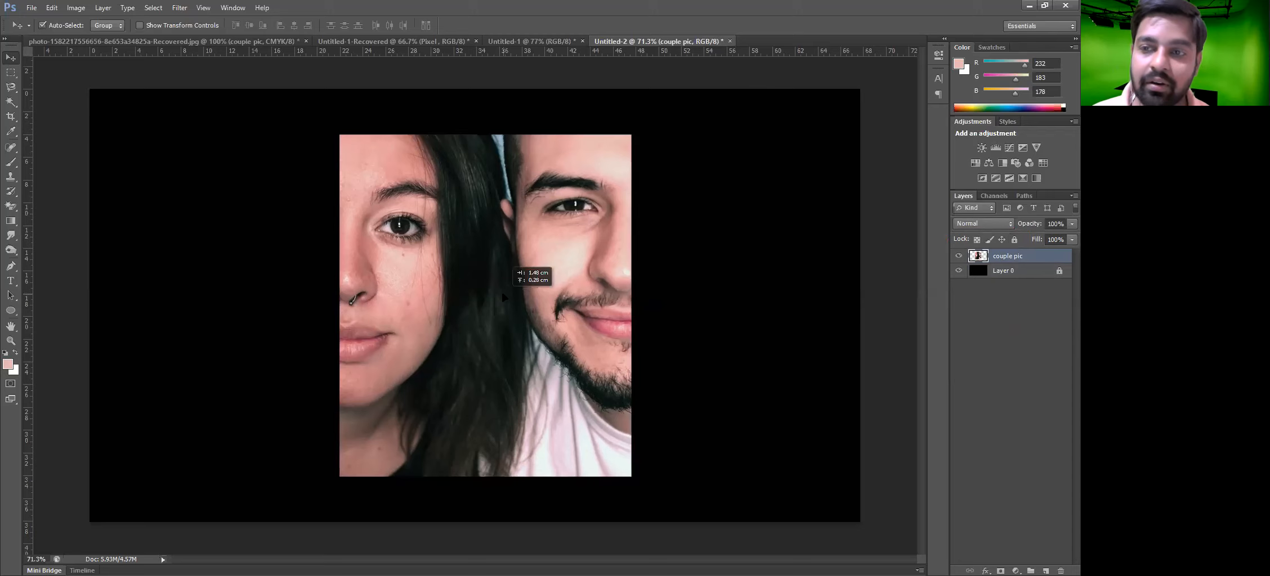
left_click_drag(503, 297, 505, 300)
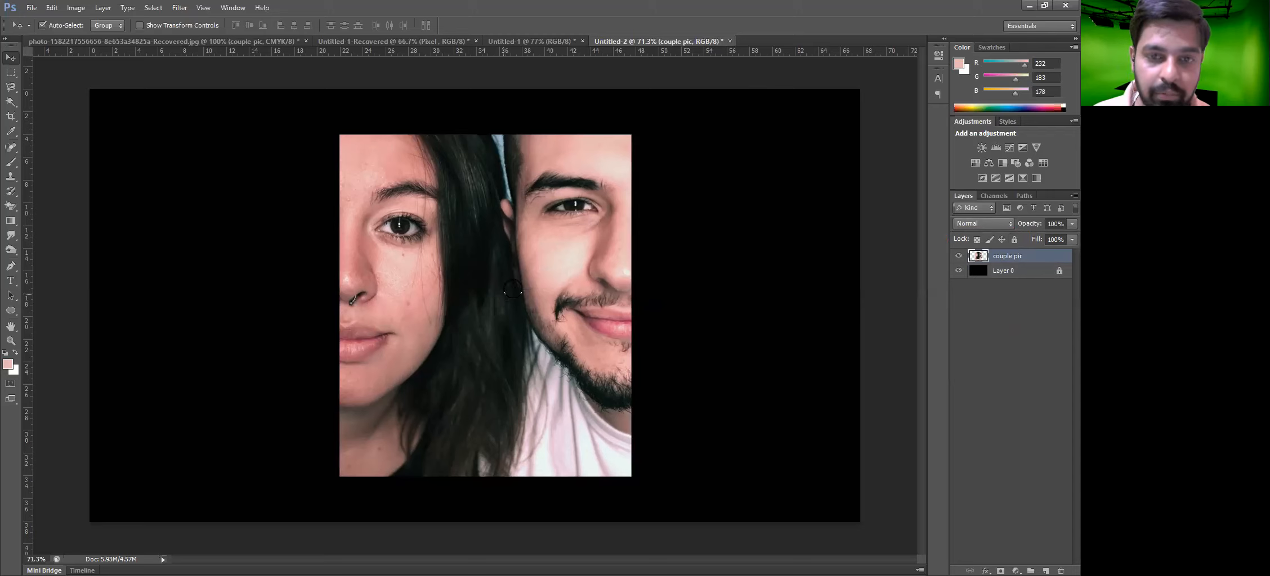
Paint a freehand brush scribble across the photo in the sampled skin colour
key("b")
mouse_move(616, 217)
left_mouse_down()
mouse_move(343, 438)
mouse_move(603, 290)
left_mouse_up()
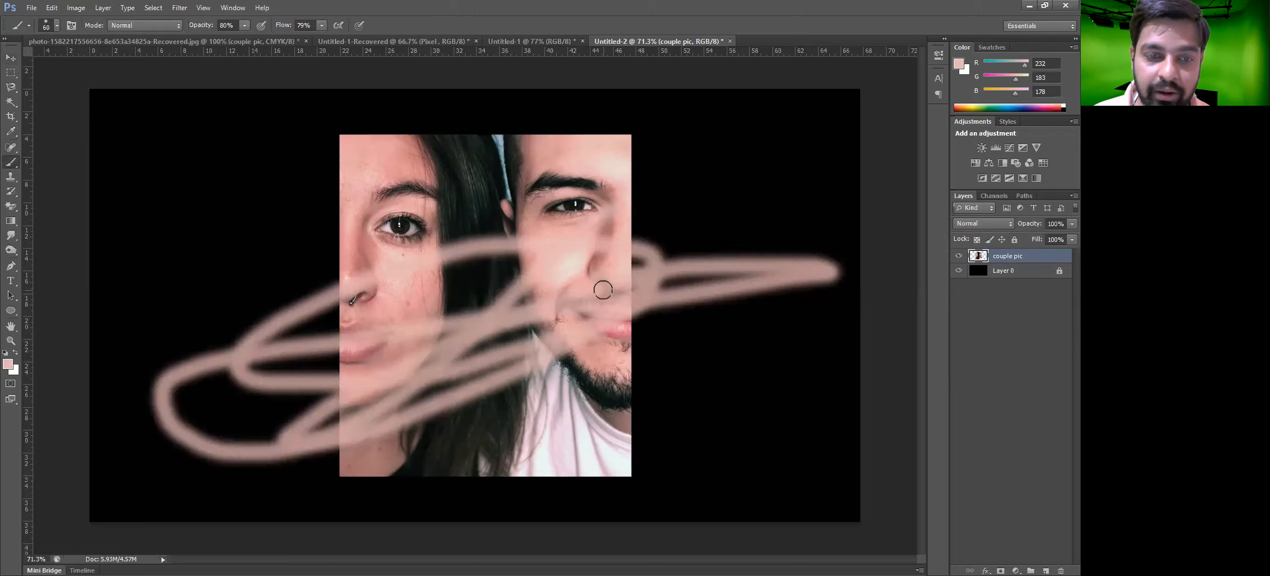
Magic-erase two areas of the painted photo, then undo the erasing
key("e")
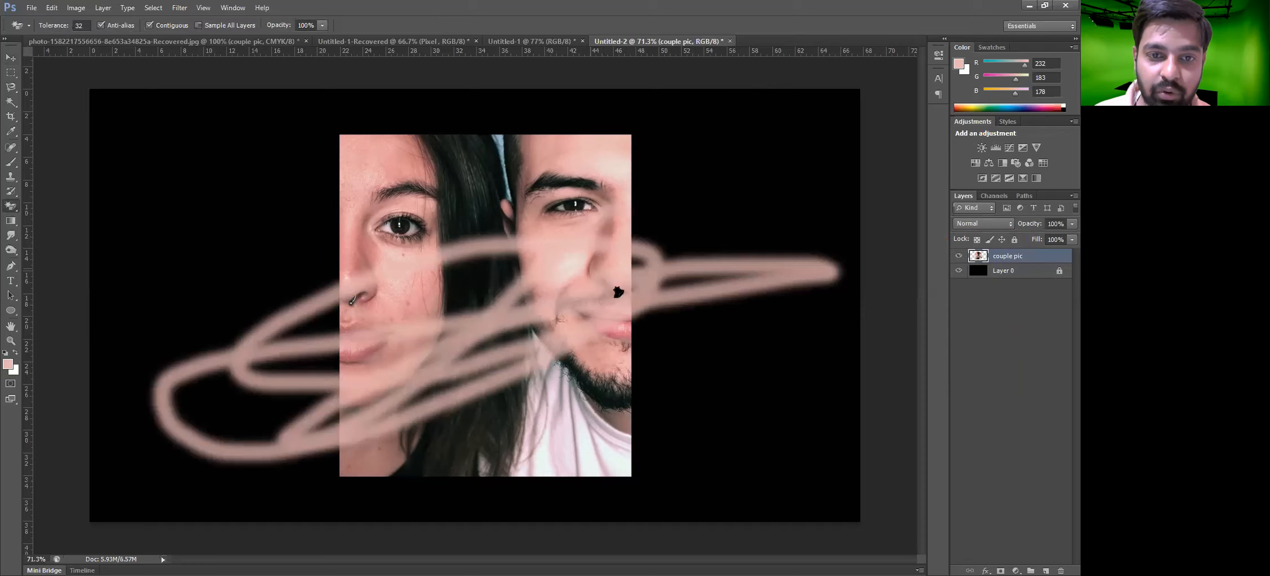
left_click(594, 280)
left_click(400, 266)
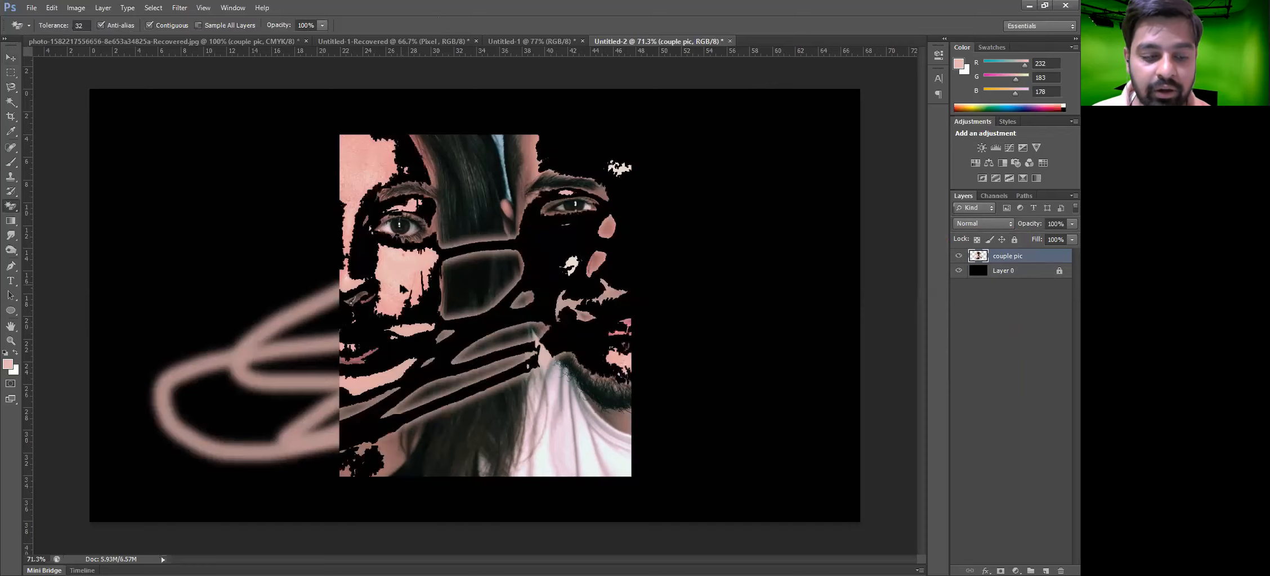
key("ctrl+z")
key("ctrl+alt+z")
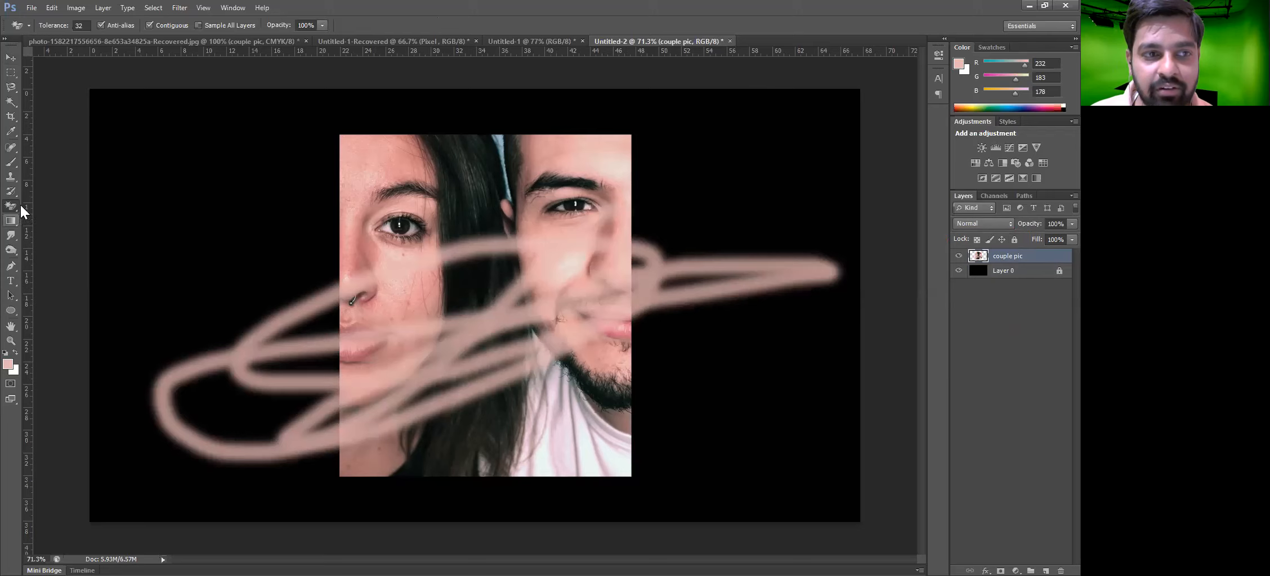
Erase a band across the photo with the Eraser tool, then undo back to the clean photo
right_click(20, 206)
left_click(66, 202)
mouse_move(349, 281)
left_mouse_down()
mouse_move(839, 275)
mouse_move(669, 278)
mouse_move(214, 323)
left_mouse_up()
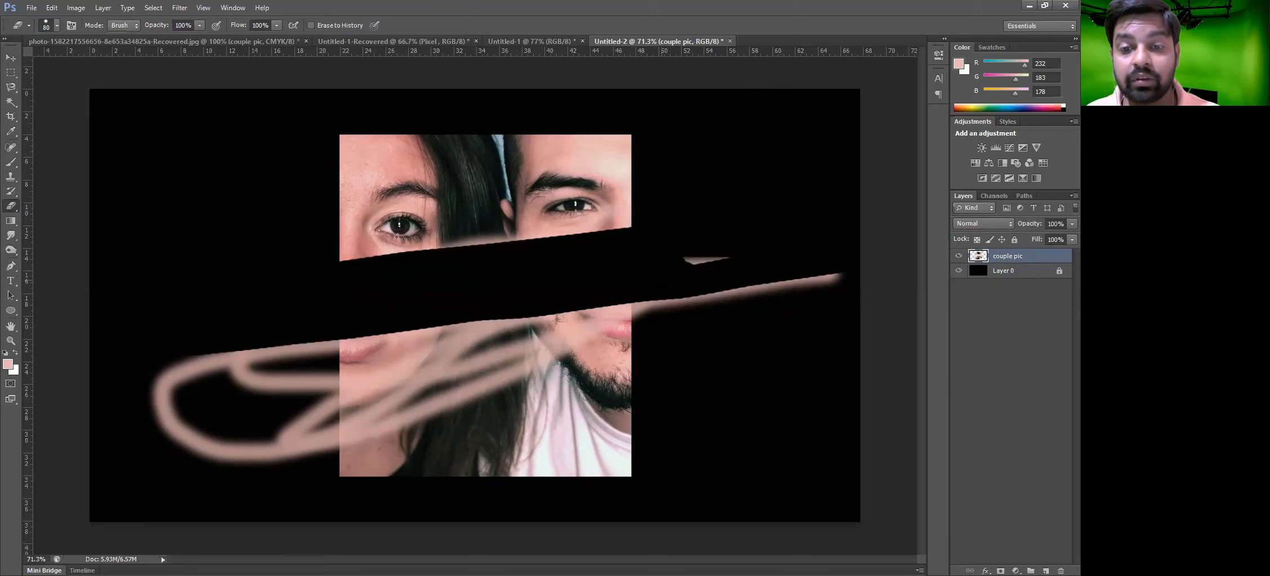
key("ctrl+z")
key("ctrl+alt+z")
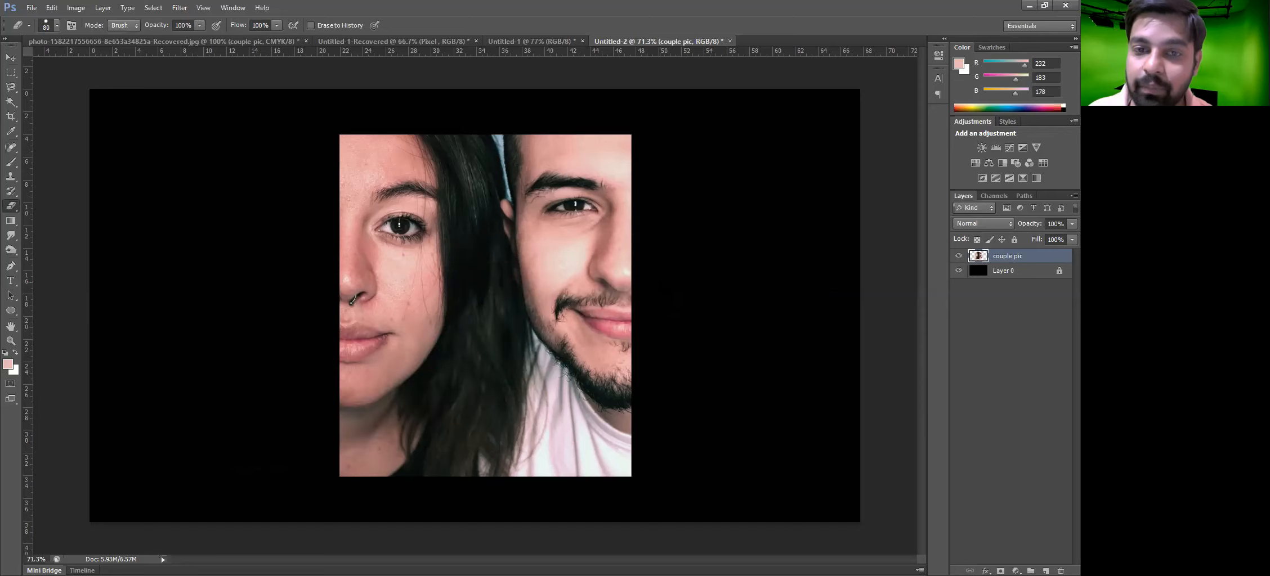
Lock the position of the couple pic layer
key("v")
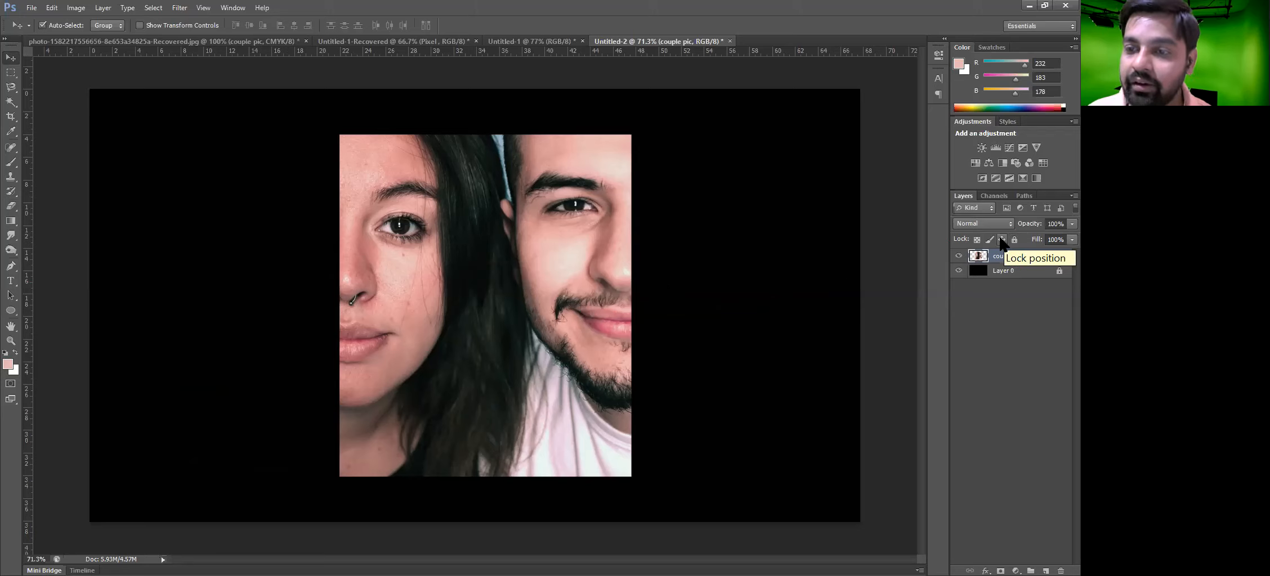
left_click(1001, 239)
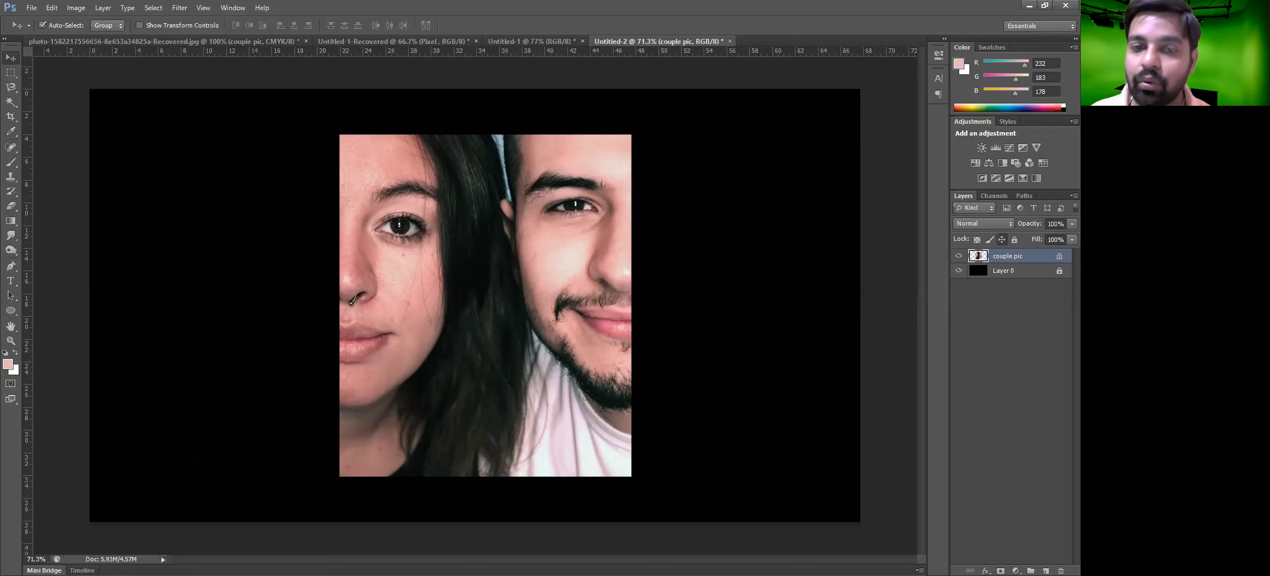
Try to move the position-locked photo, then paint a brush stroke across the photo and the black background
left_click_drag(405, 310, 564, 399)
key("b")
left_click(1011, 257)
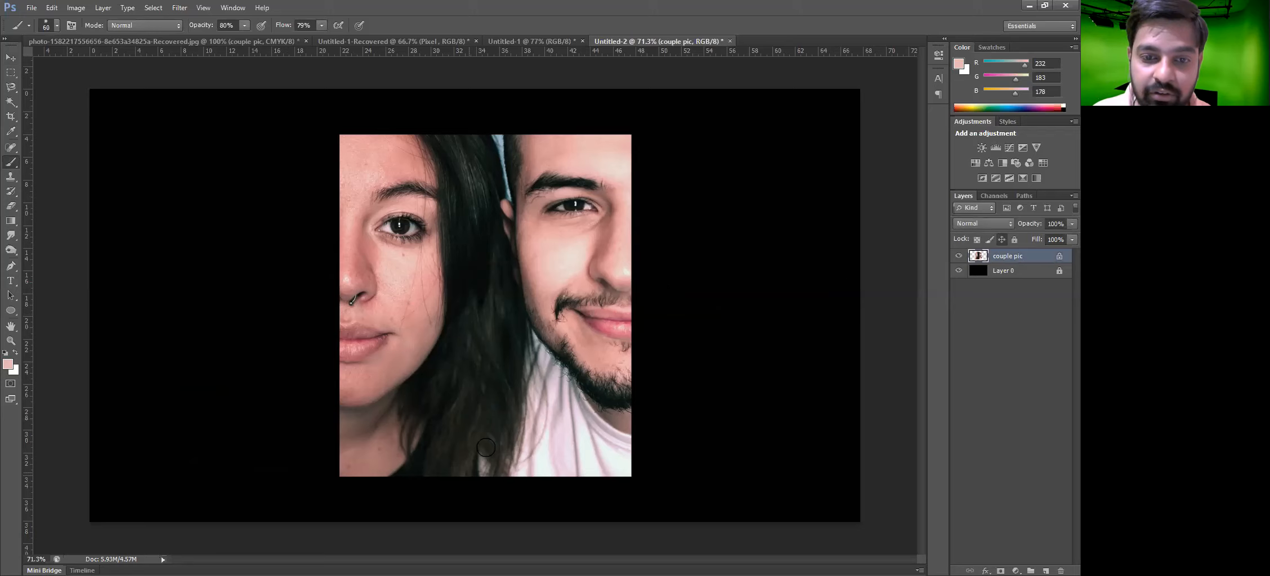
left_click_drag(457, 450, 804, 345)
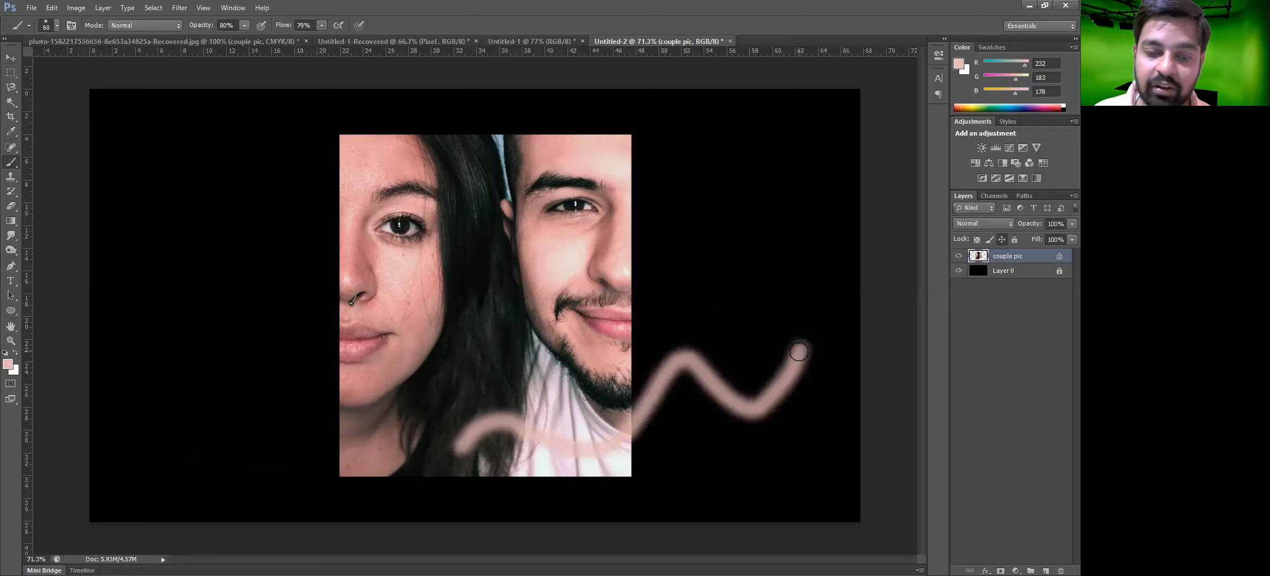
Erase along the painted stroke with the Eraser tool, then undo the erasing
key("e")
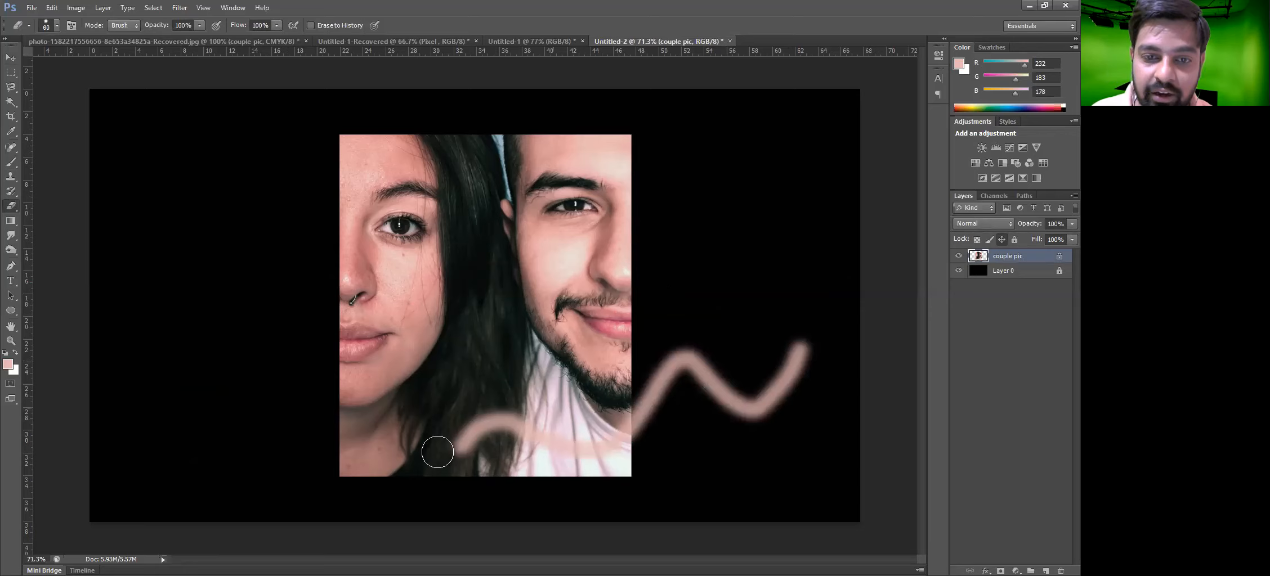
left_click_drag(439, 452, 845, 341)
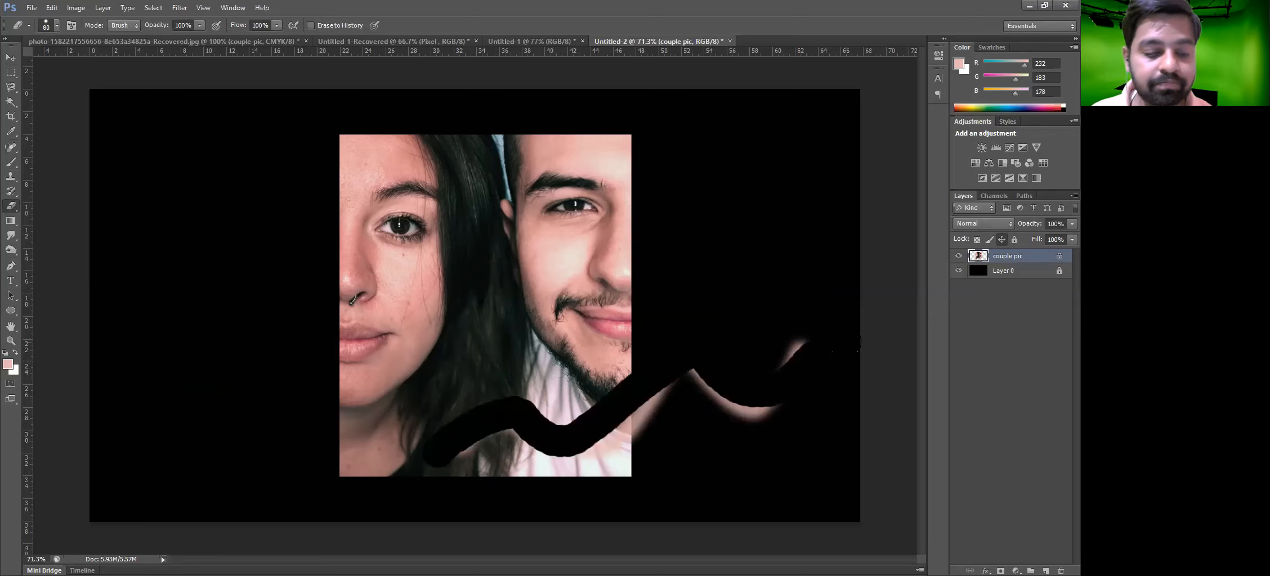
key("ctrl+z")
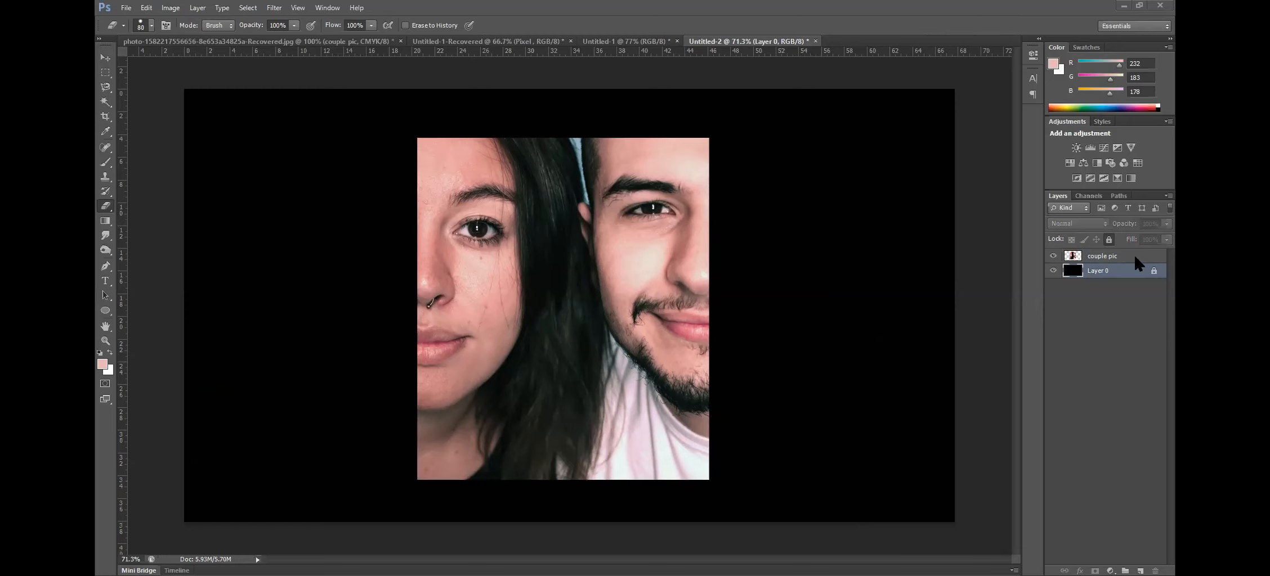
Unlock the couple pic layer's position and lock its image pixels instead
left_click(1101, 254)
left_click(1096, 239)
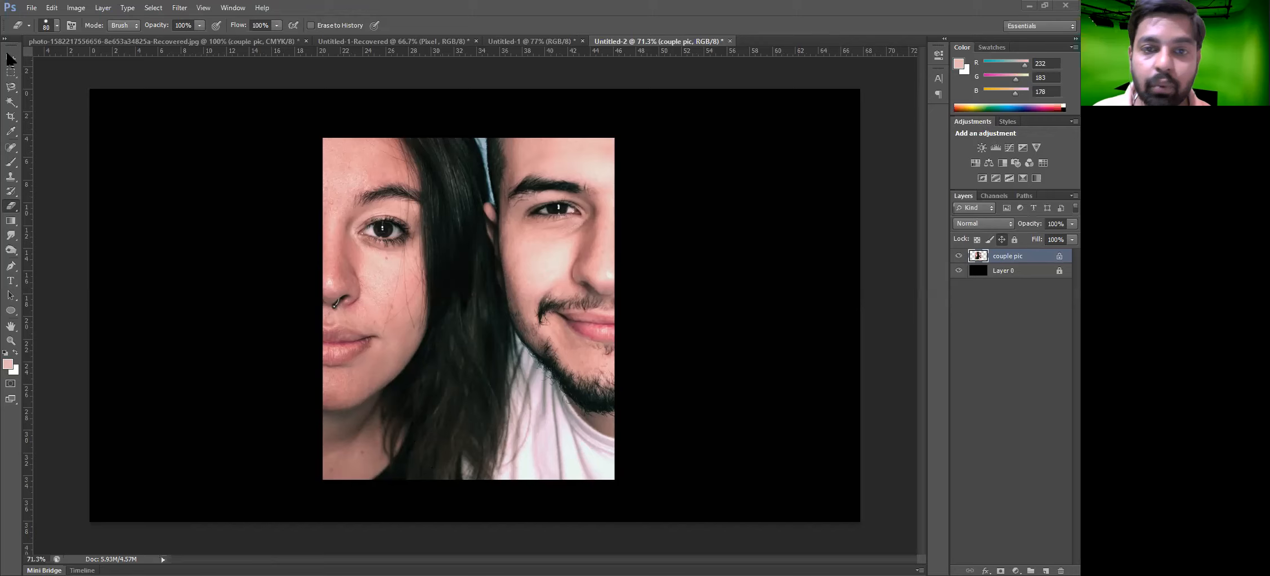
key("v")
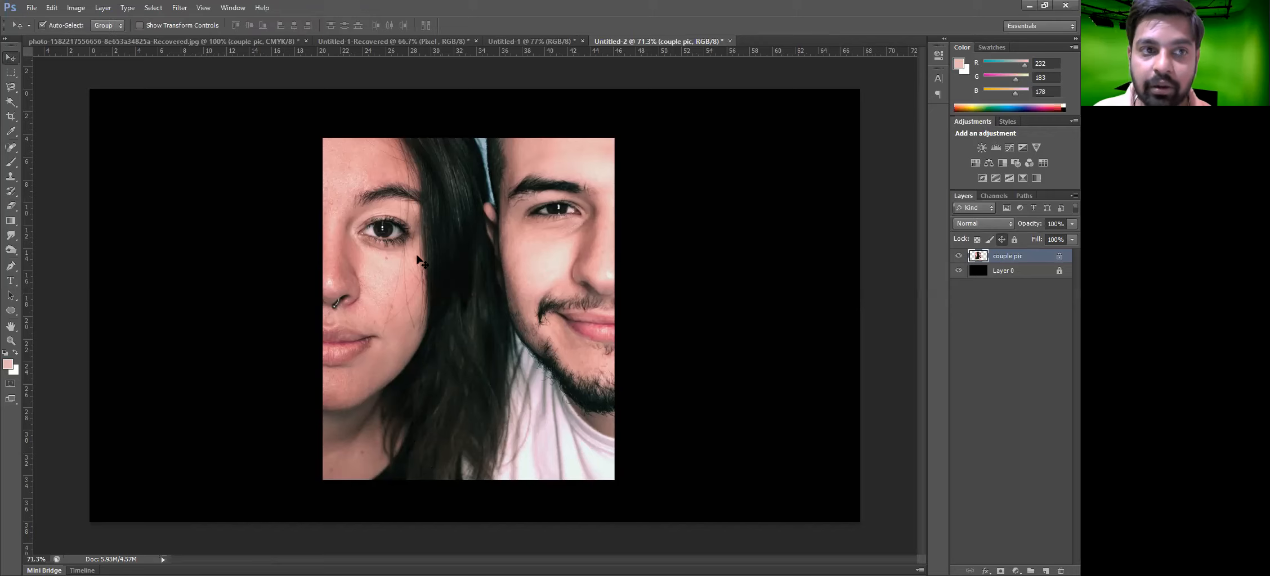
left_click_drag(515, 311, 355, 331)
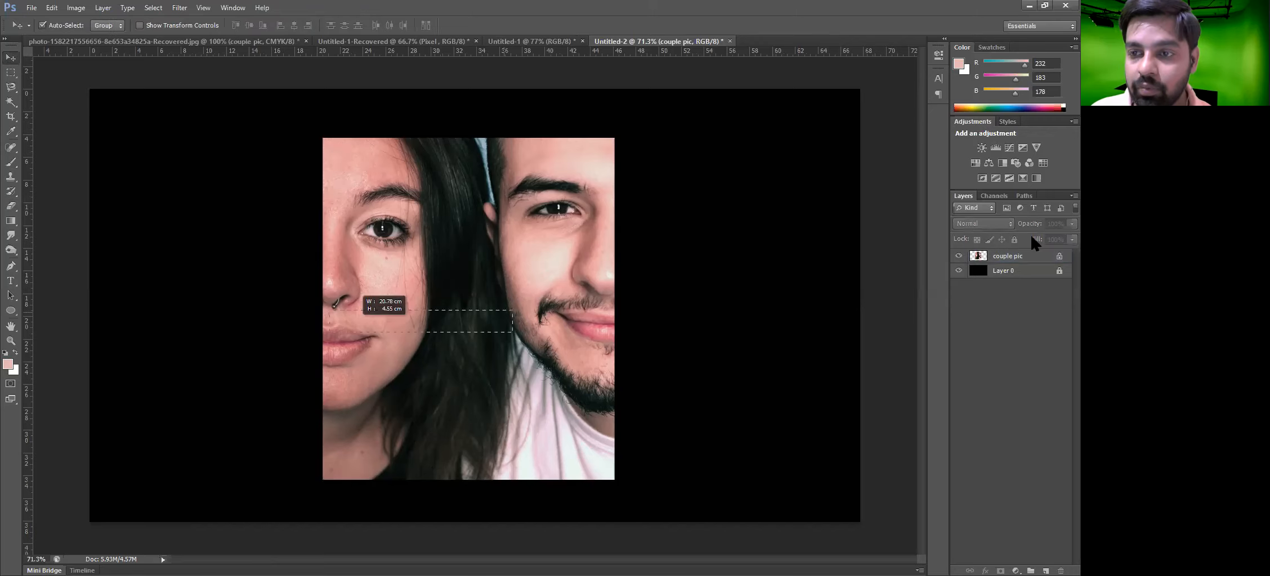
left_click(1026, 254)
left_click(557, 313)
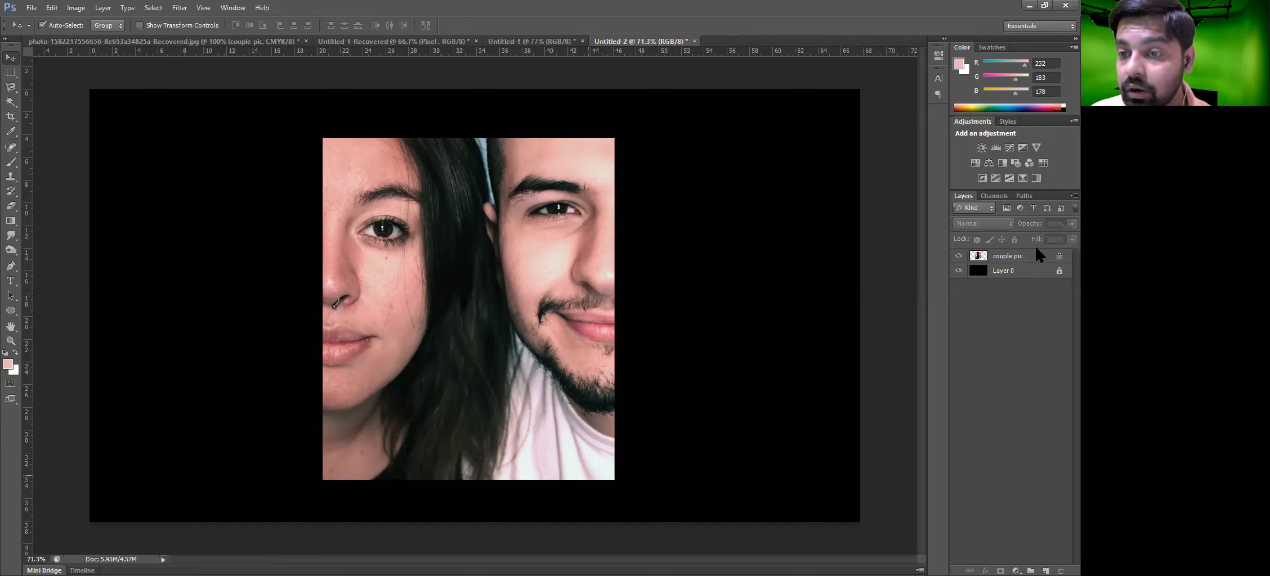
left_click(1007, 253)
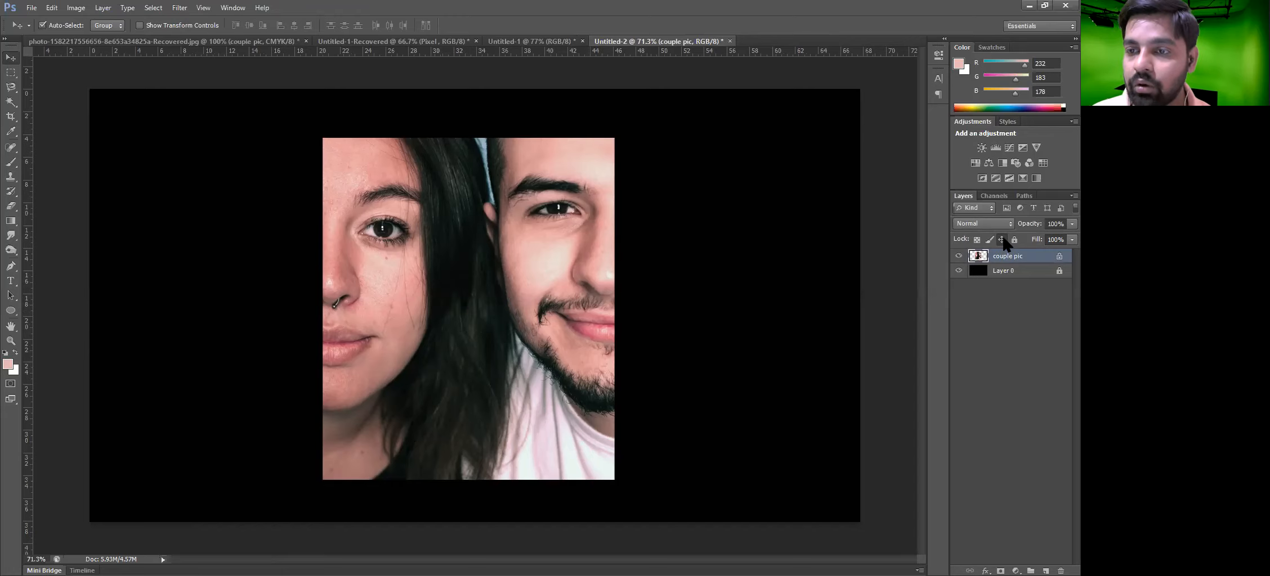
left_click(1002, 240)
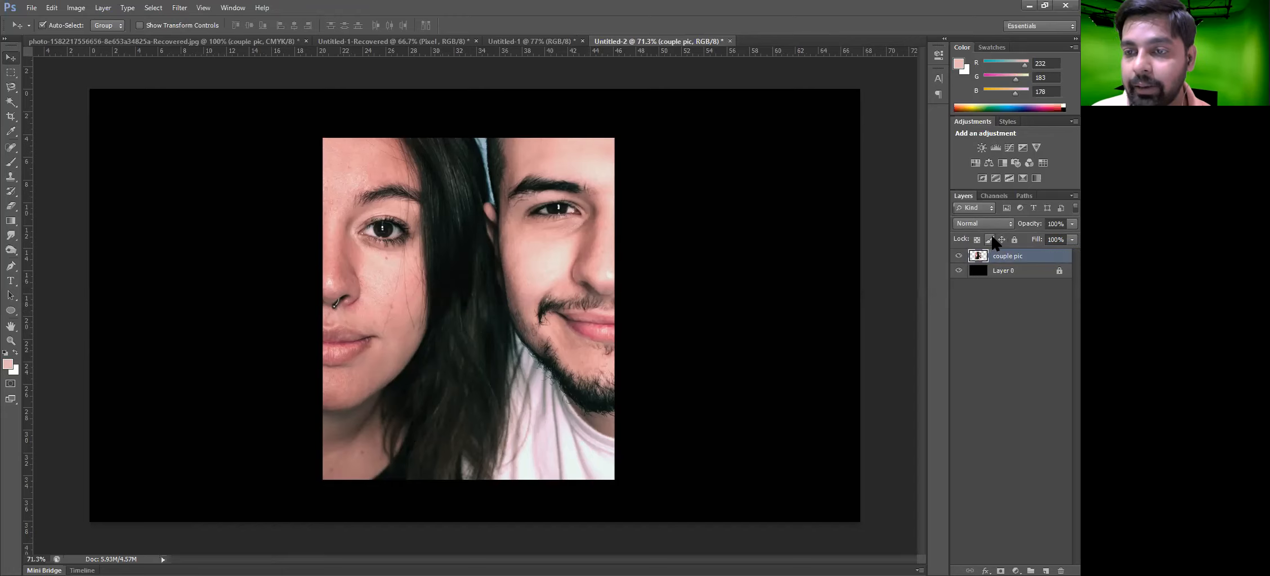
left_click(990, 240)
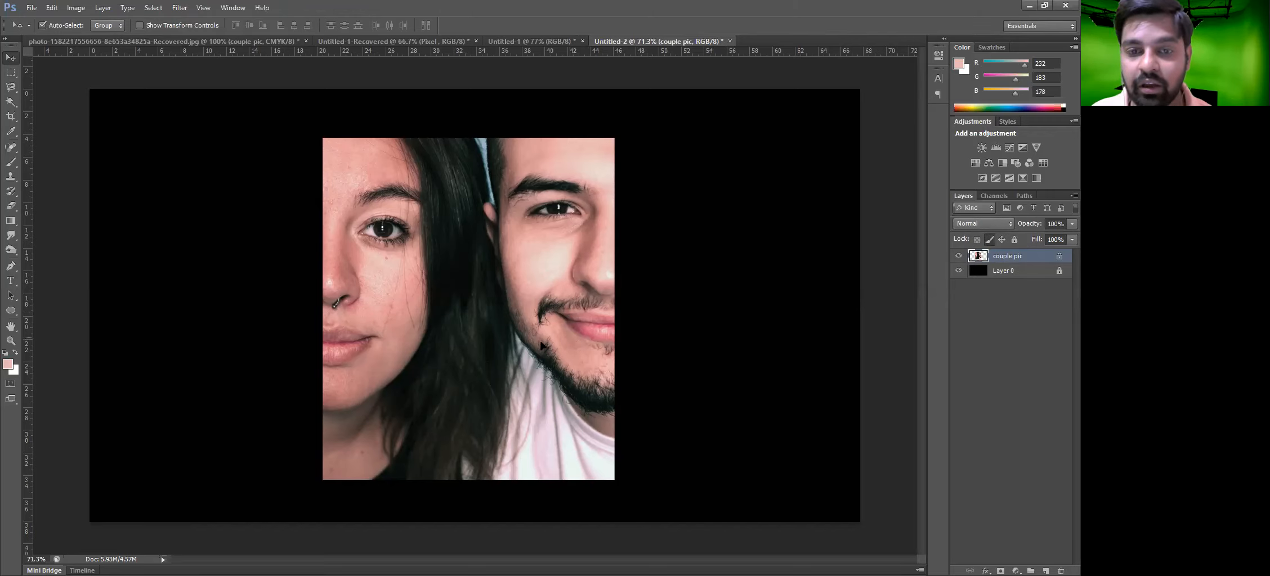
Move the couple pic photo slightly up and left on the canvas
left_click_drag(575, 346, 567, 351)
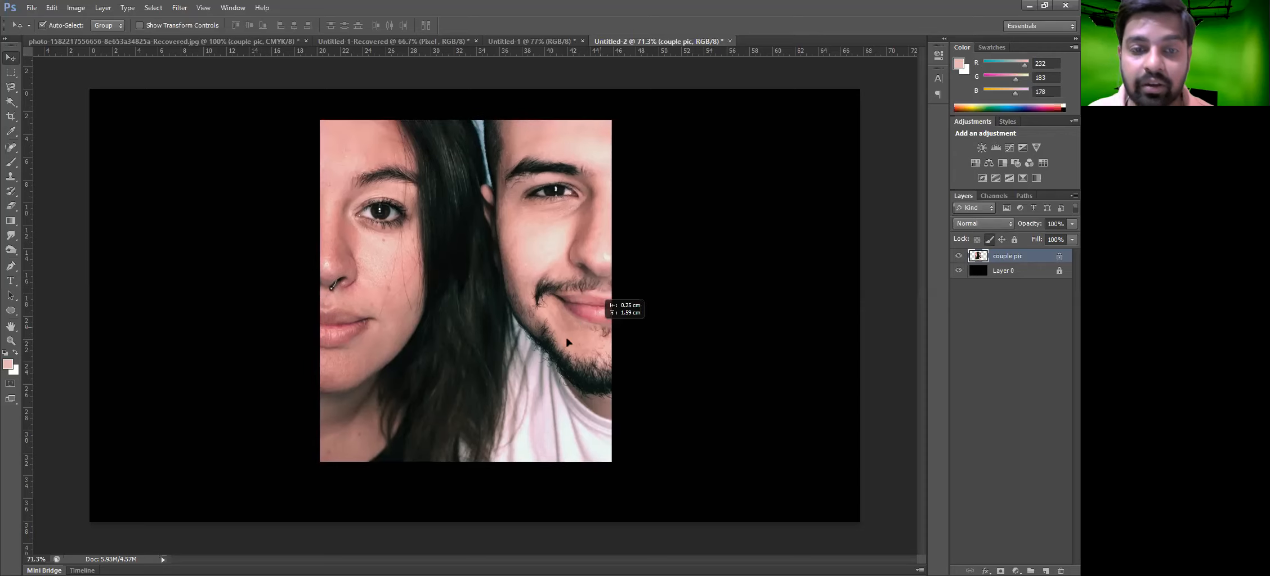
left_click_drag(561, 326, 605, 326)
left_click_drag(541, 297, 611, 326)
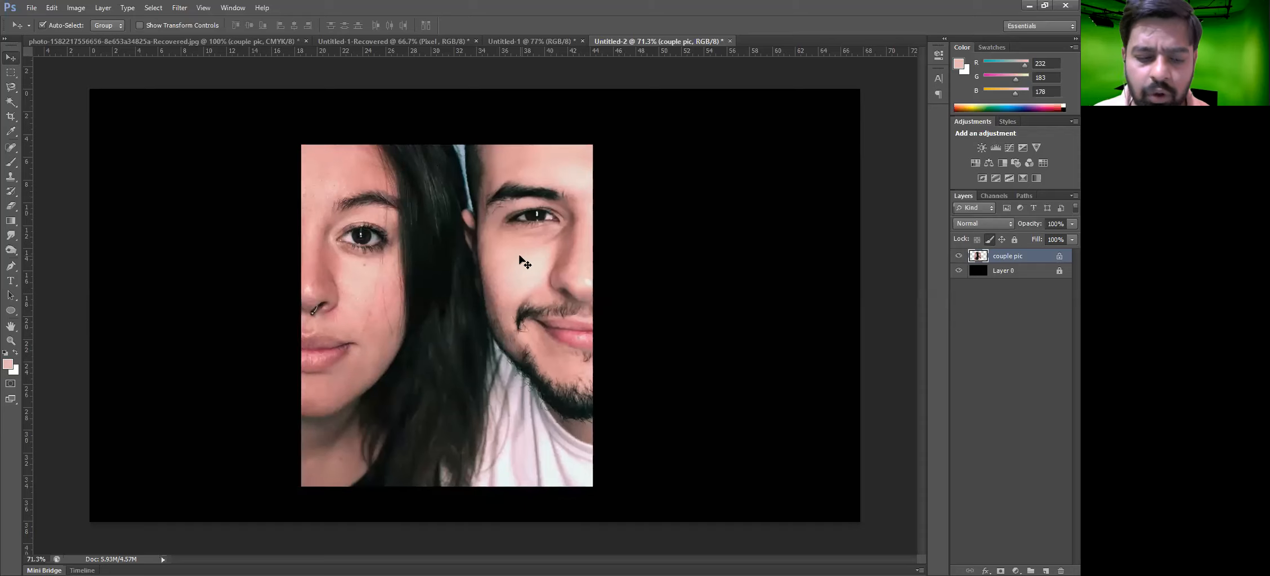
Lock the couple pic layer's transparent pixels, erase a stroke across the photo, then undo the erasing
key("b")
key("e")
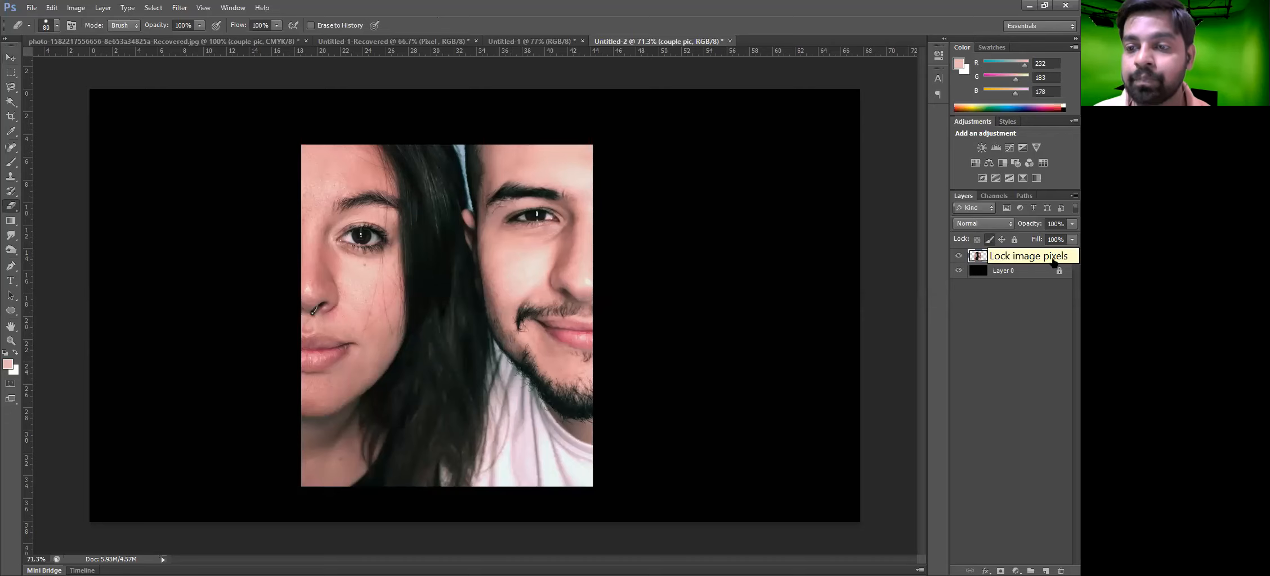
left_click(977, 240)
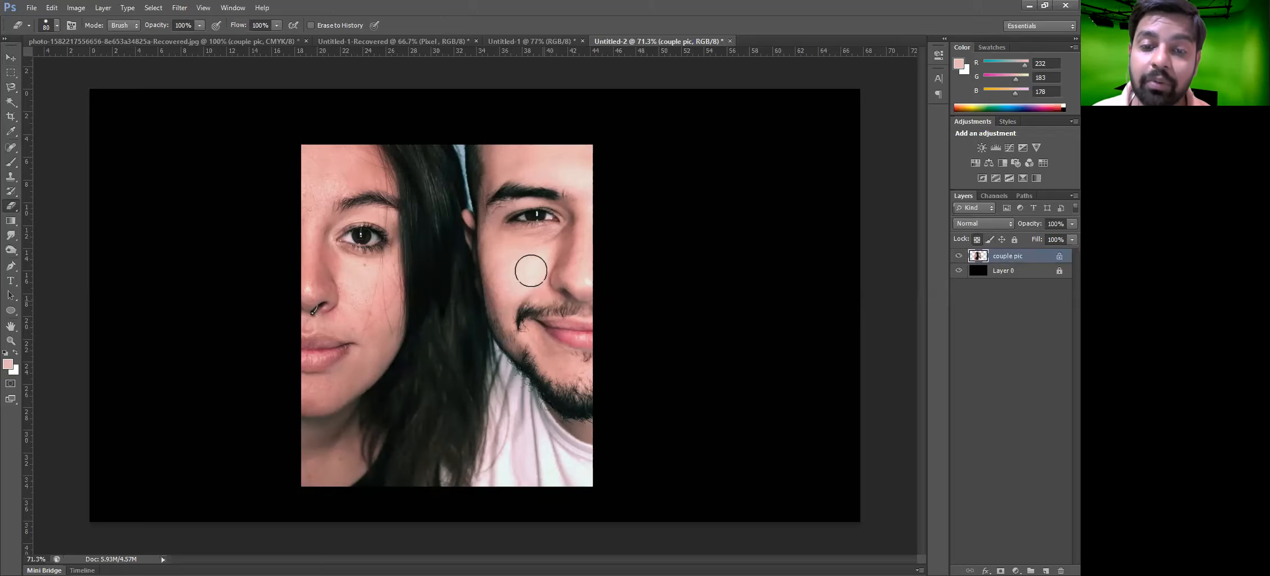
left_click_drag(532, 268, 491, 284)
left_click(324, 366, "shift")
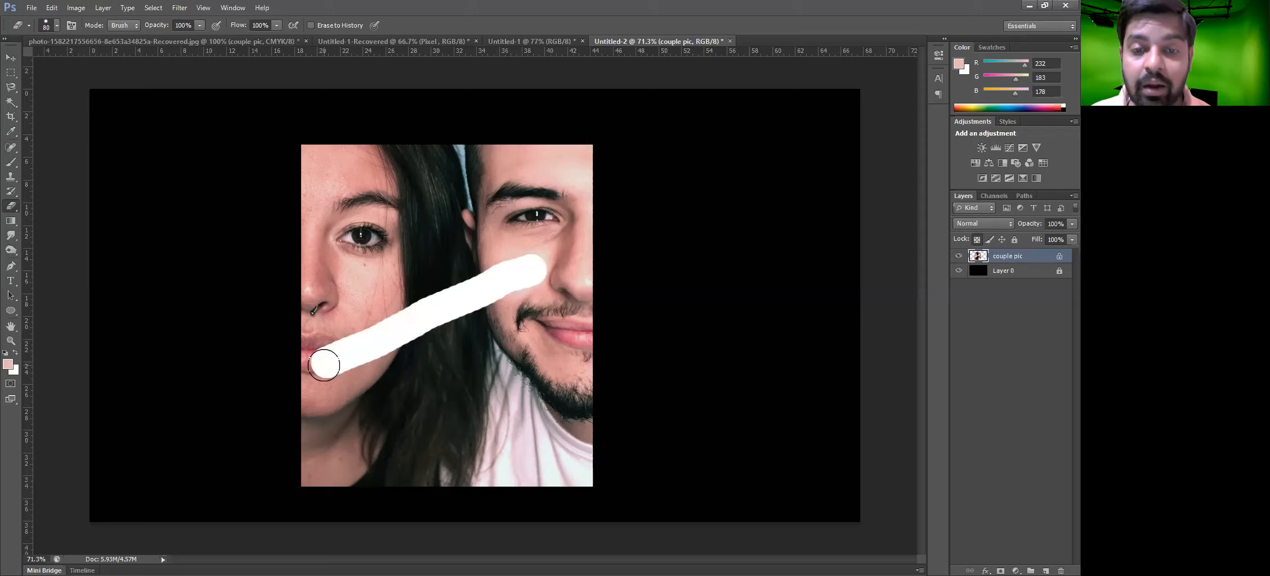
key("ctrl+z")
Move the couple pic photo to the right on the canvas
key("v")
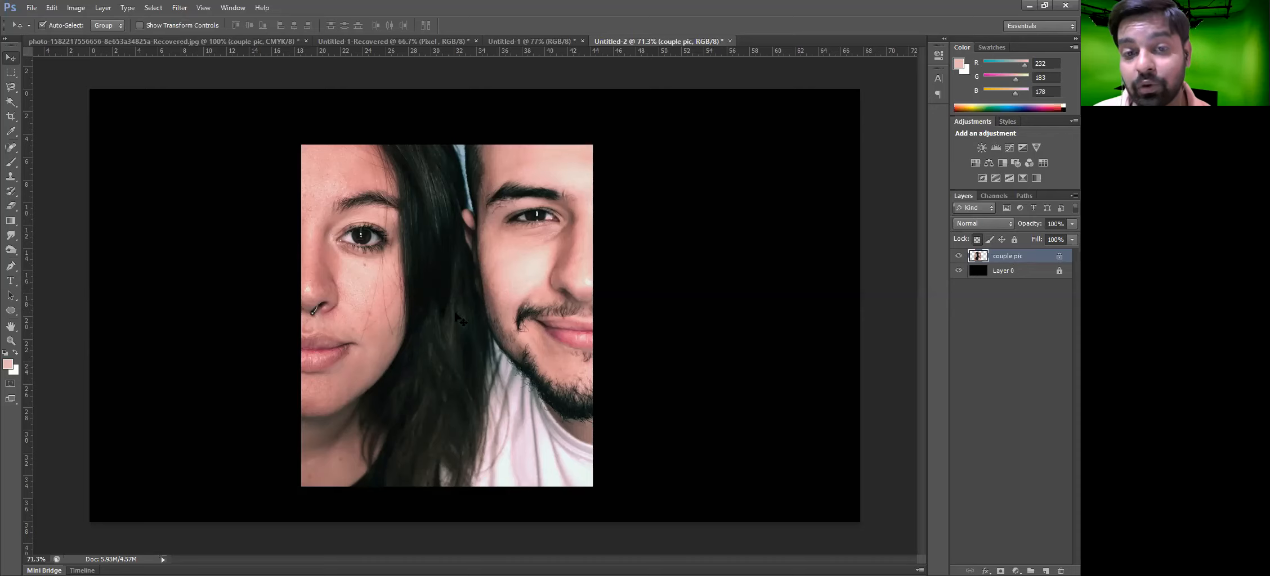
left_click_drag(538, 178, 600, 179)
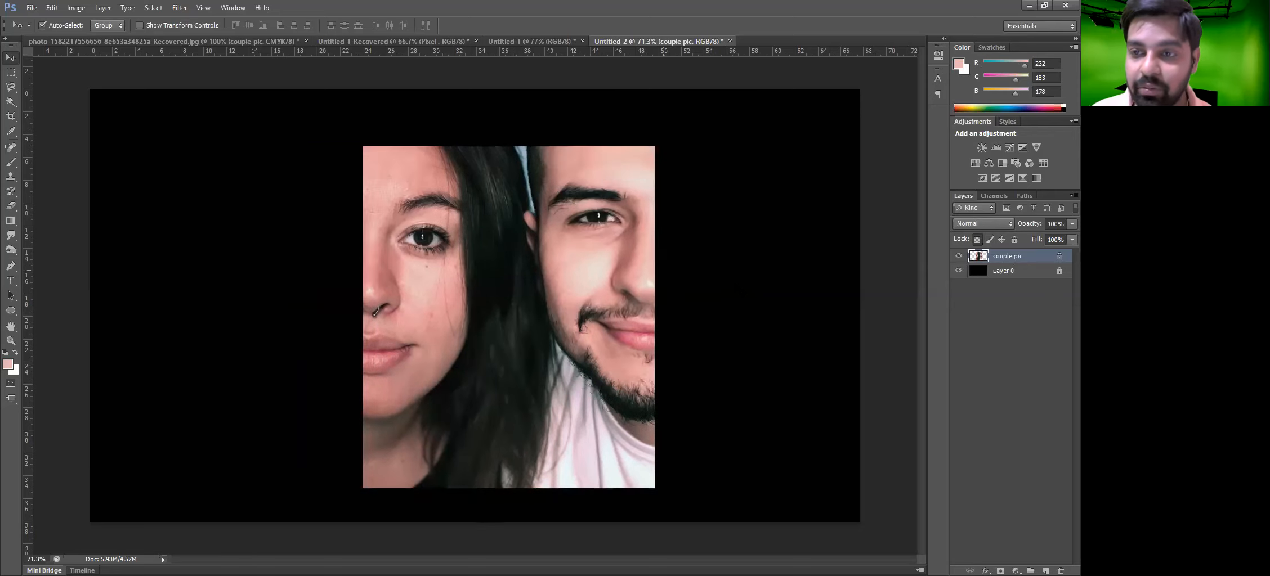
Deselect the photo, select Layer 0 and remove its full lock
left_click_drag(142, 134, 223, 412)
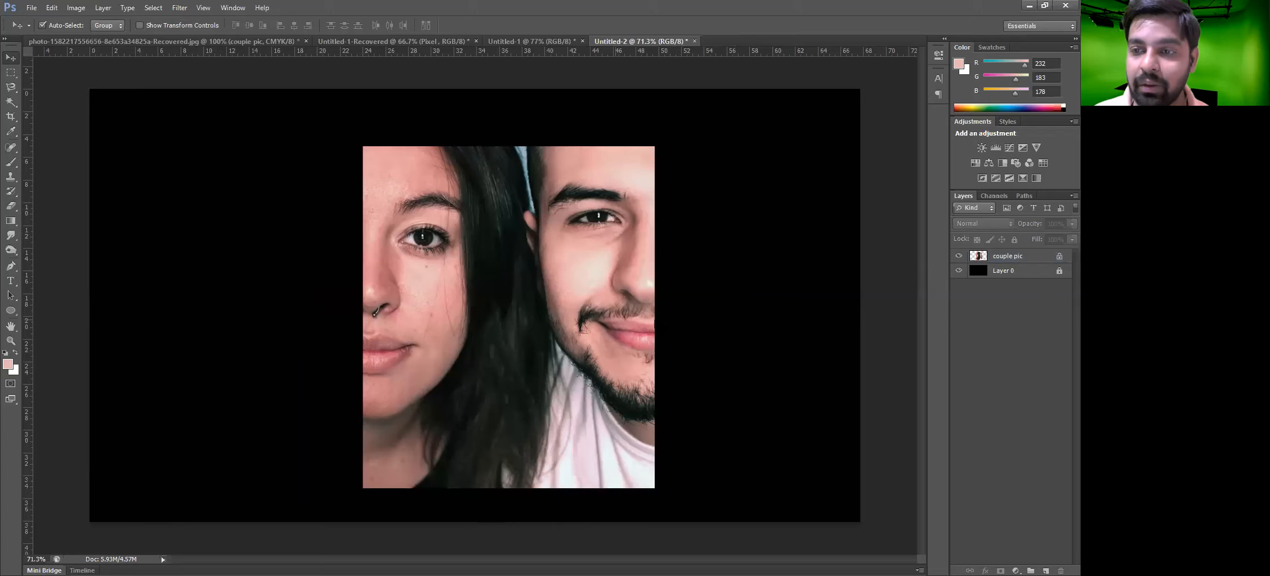
left_click(1063, 272)
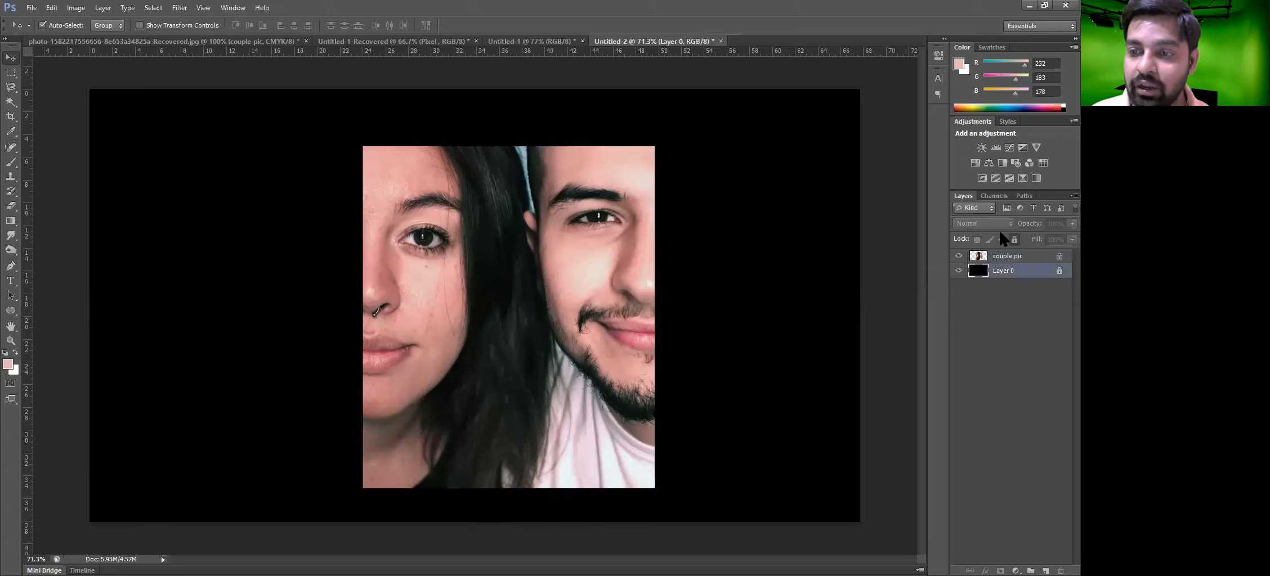
left_click(1014, 241)
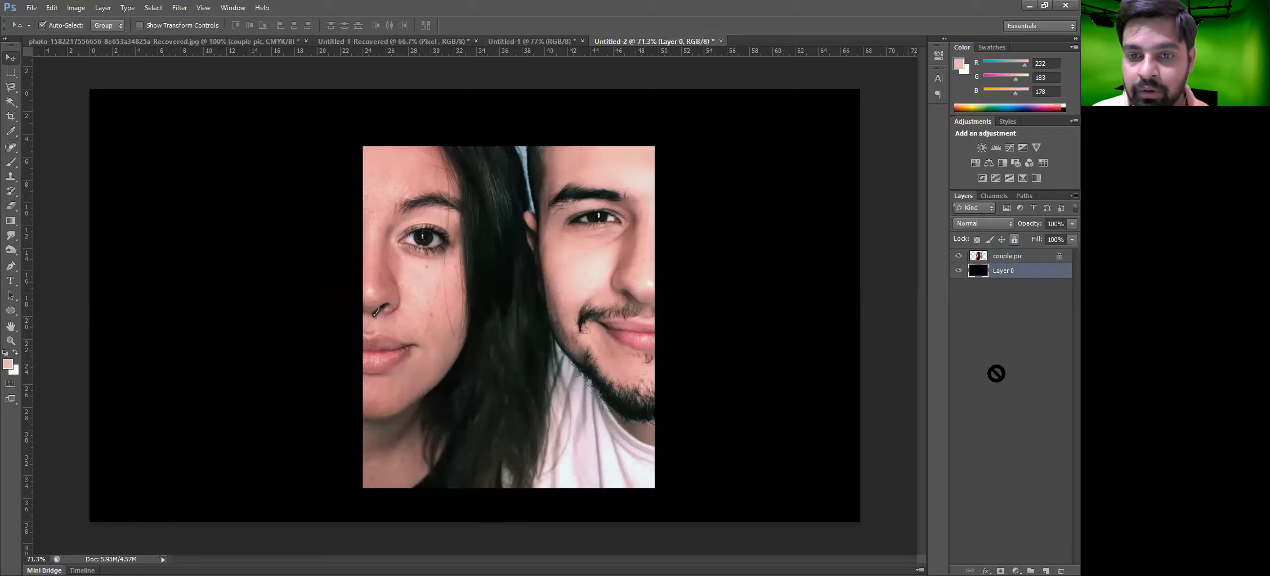
Drag Layer 0 to the right, exposing transparent canvas on the left
left_click_drag(736, 350, 912, 326)
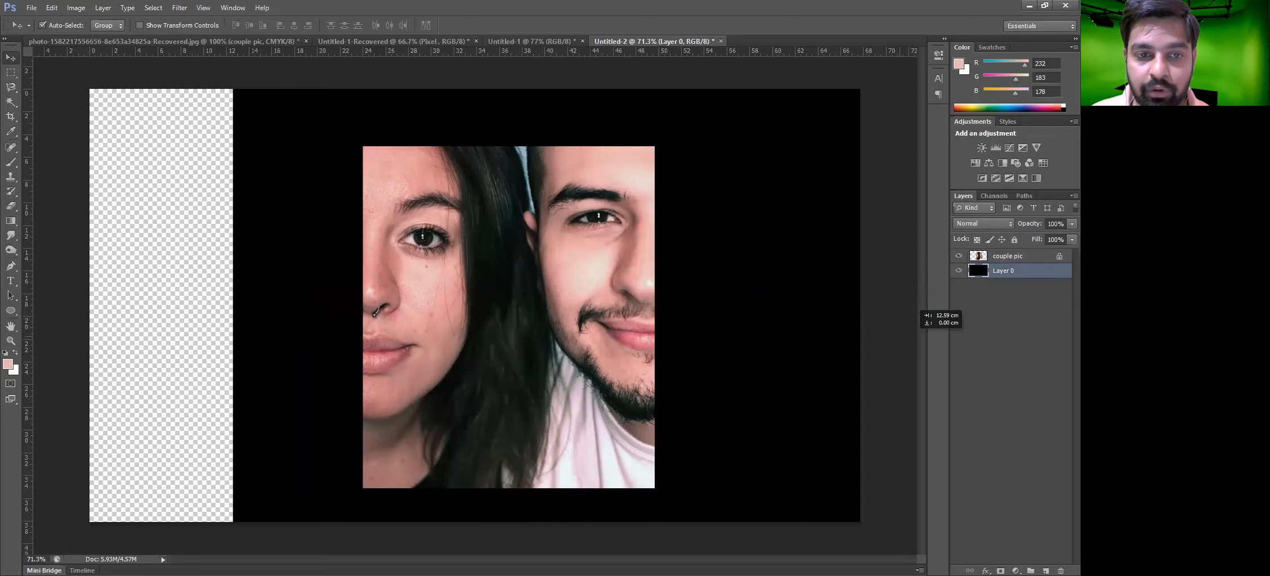
left_click_drag(273, 330, 746, 328)
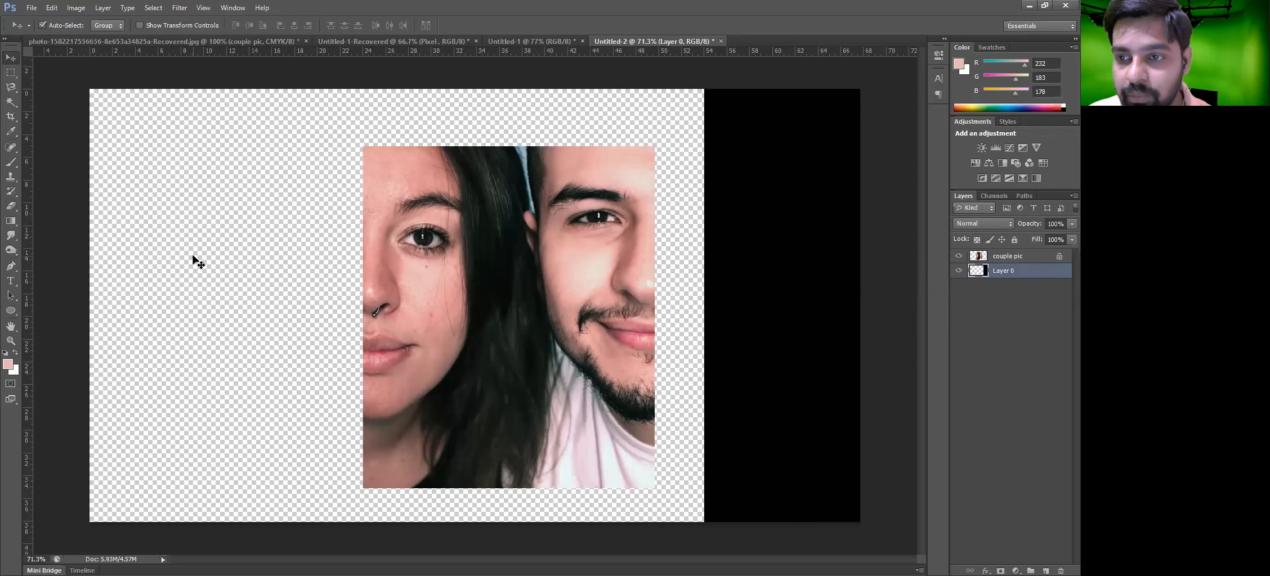
Lock Layer 0's transparent pixels and set the foreground colour to red ff1800
left_click(1020, 257)
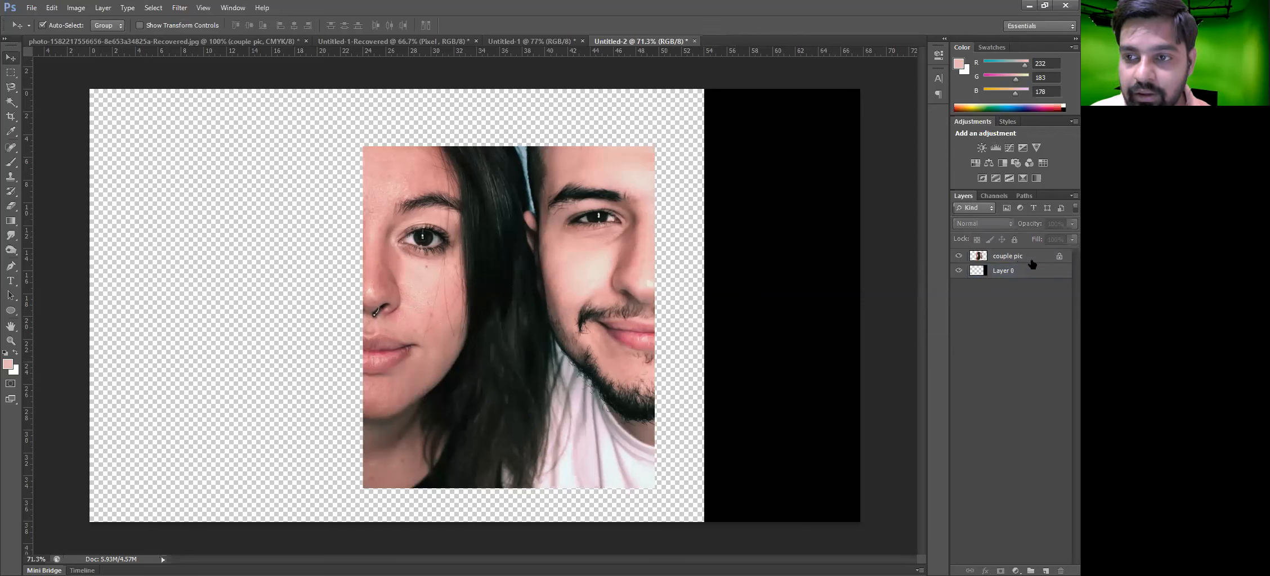
left_click(1058, 271)
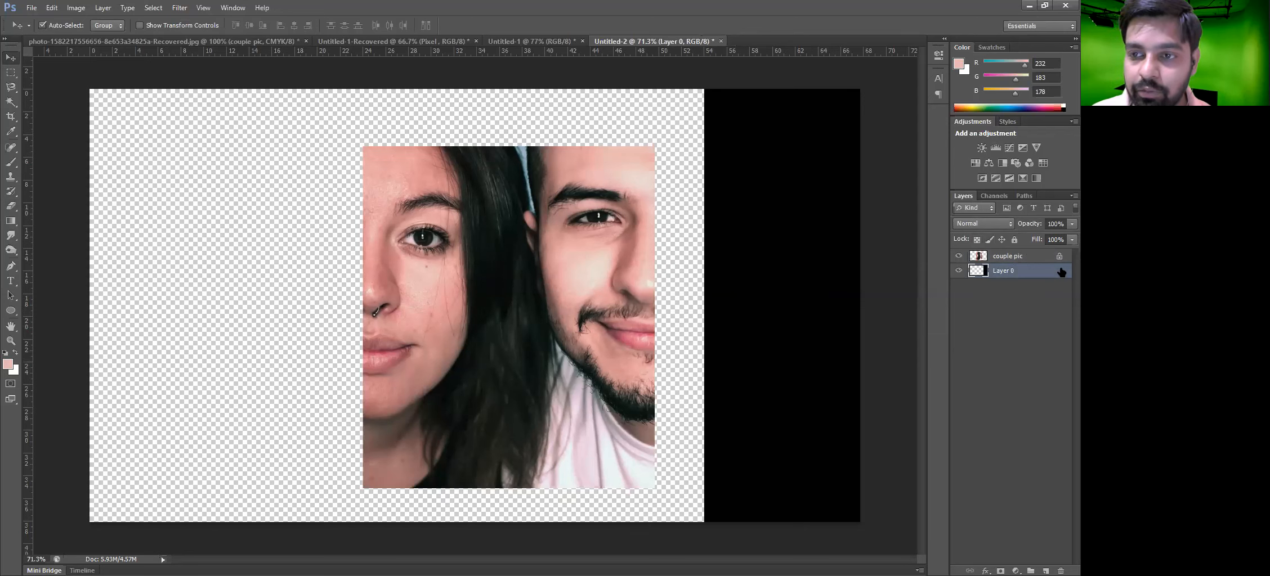
left_click(976, 239)
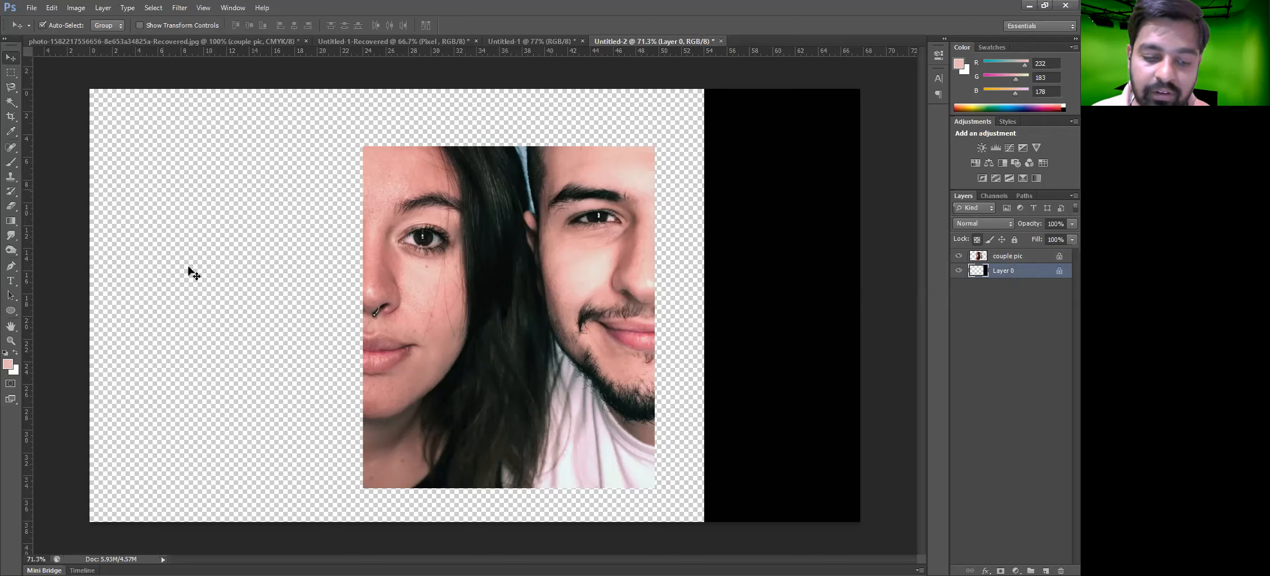
key("b")
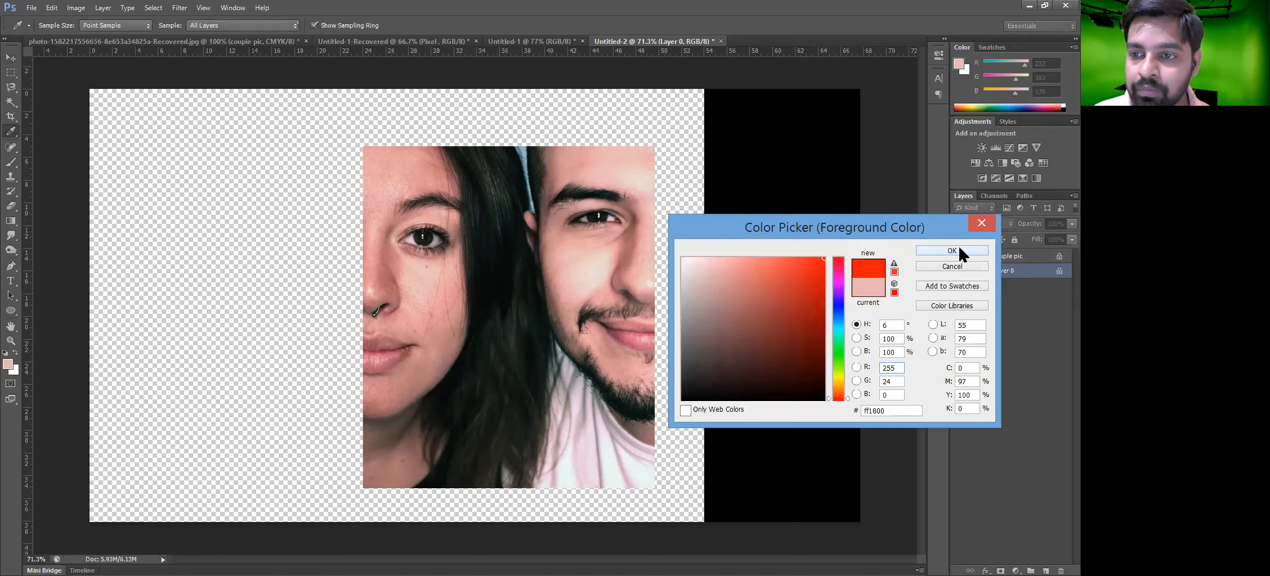
left_click(952, 251)
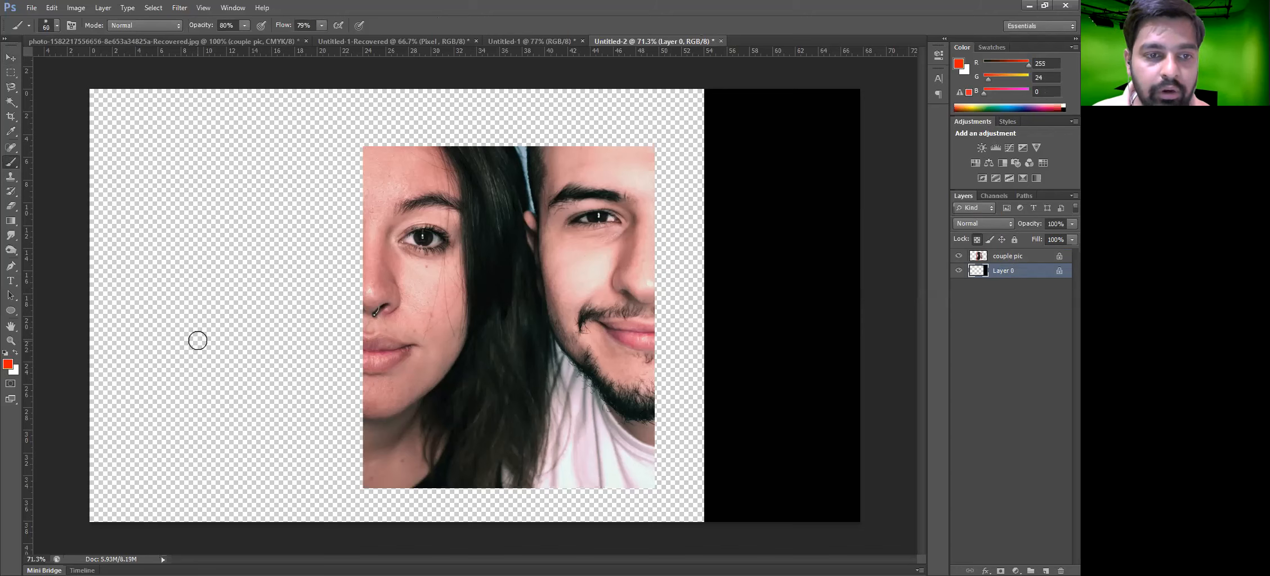
Move the photo up and left, then slide Layer 0 back toward the left edge
key("e")
key("v")
left_click_drag(507, 315, 430, 293)
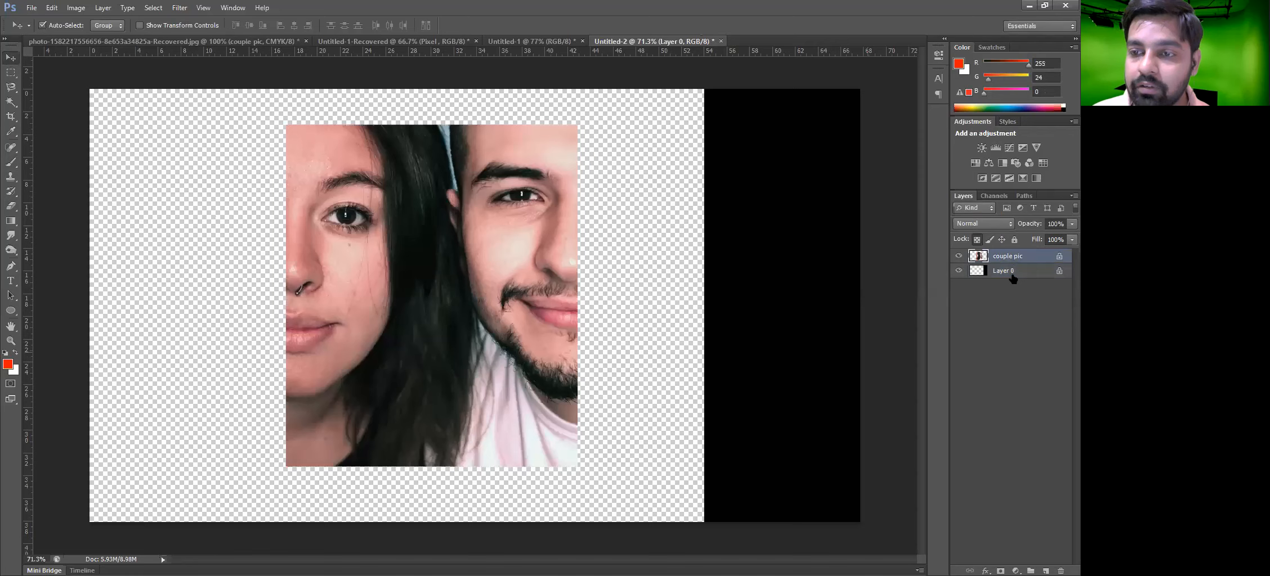
left_click_drag(733, 382, 293, 383)
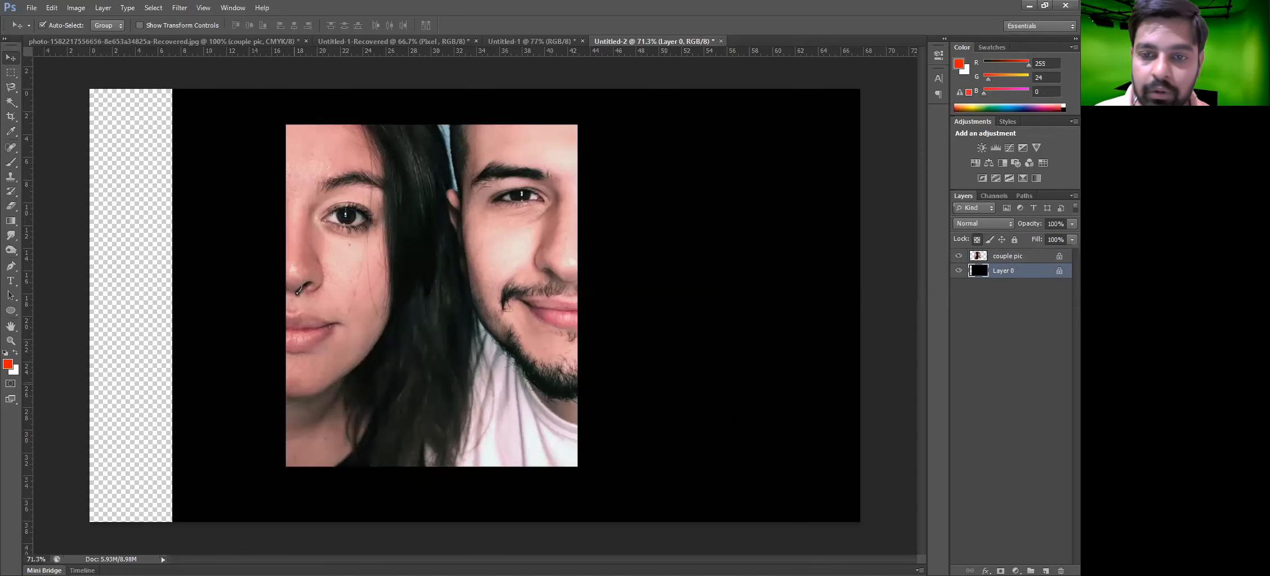
Paint red brush scribbles on Layer 0 on both sides of the photo, including over the transparent strip
key("b")
mouse_move(636, 498)
left_mouse_down()
mouse_move(742, 280)
mouse_move(761, 372)
left_mouse_up()
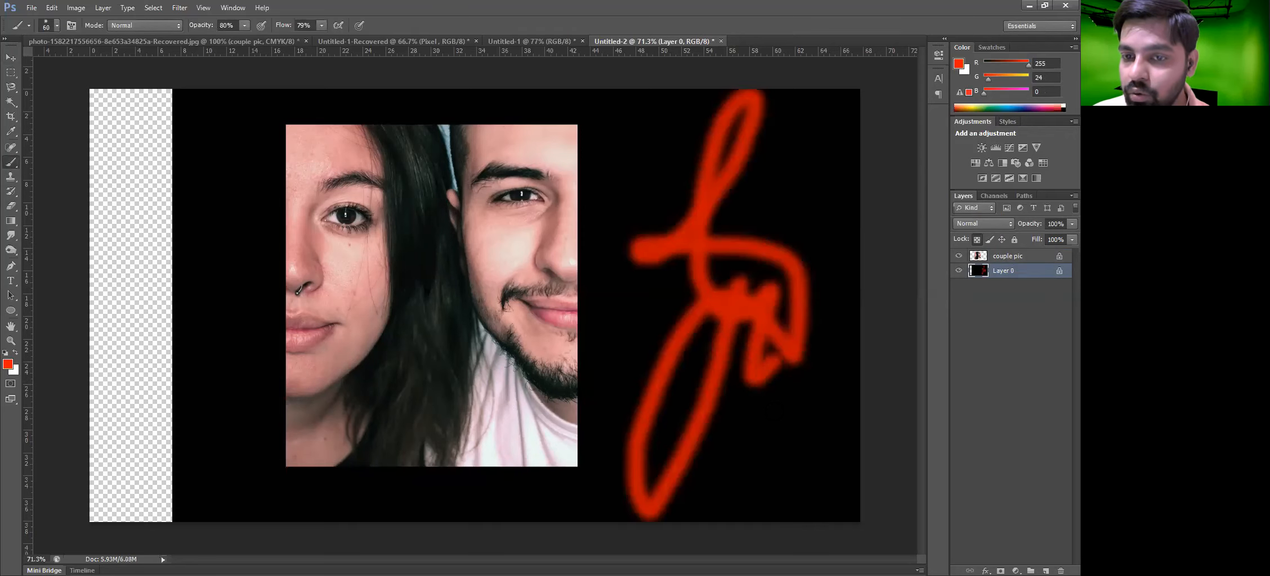
left_click_drag(787, 439, 793, 437)
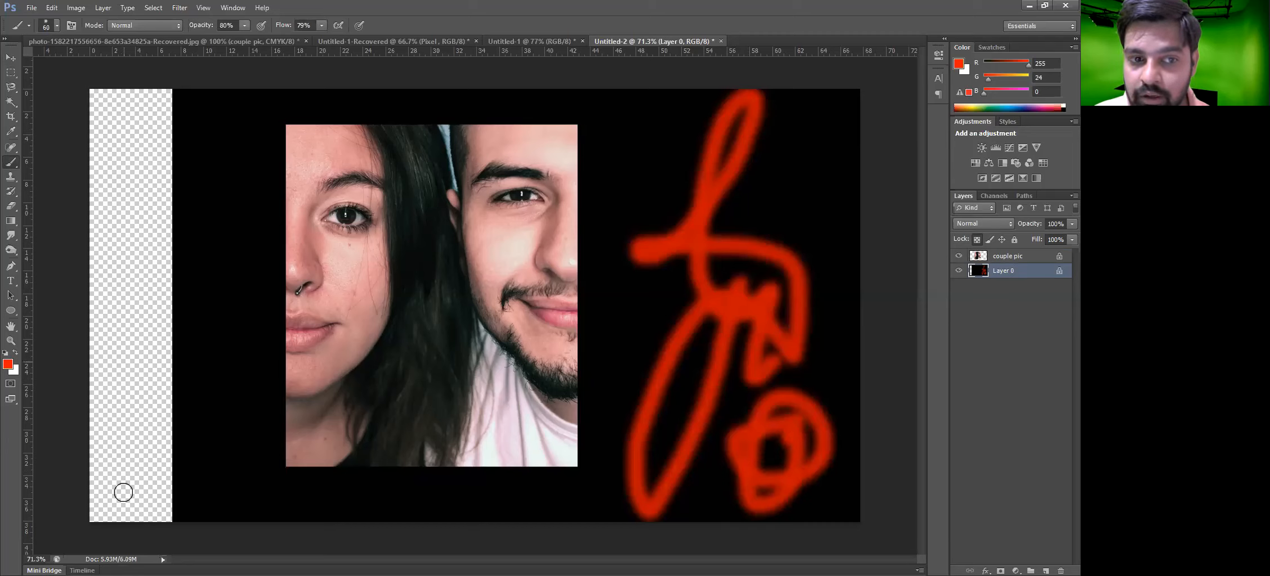
left_click_drag(126, 314, 60, 492)
left_click_drag(242, 312, 225, 498)
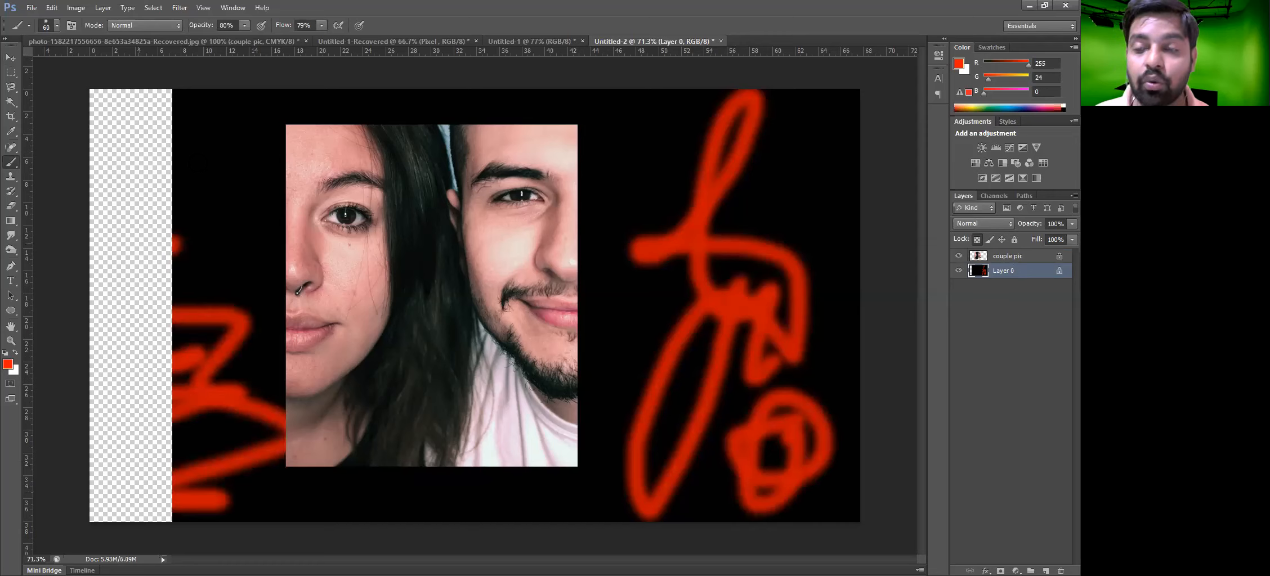
left_click_drag(164, 173, 264, 237)
left_click_drag(119, 178, 196, 163)
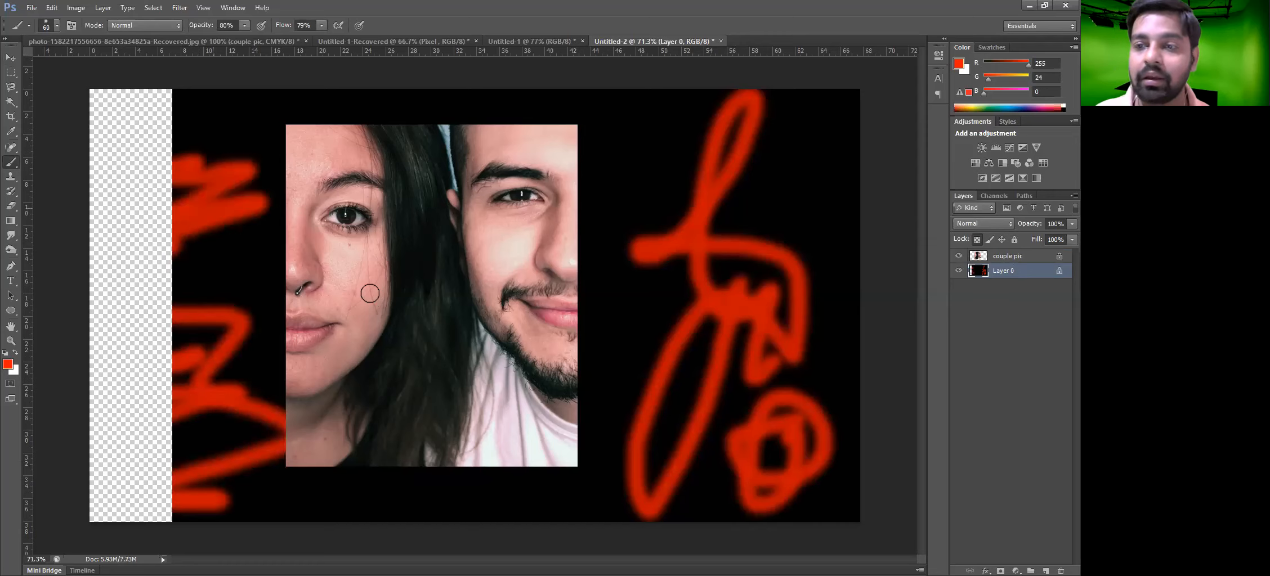
Step back through the history to remove the red brush scribbles and restore Layer 0's earlier position
left_click_drag(217, 212, 370, 293)
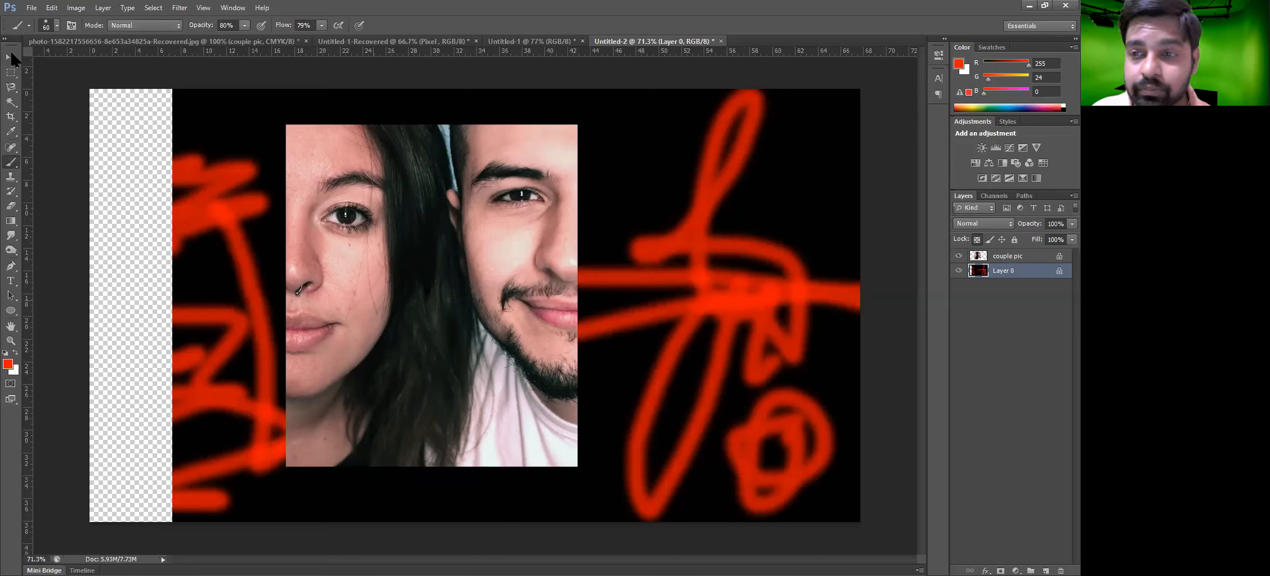
key("v")
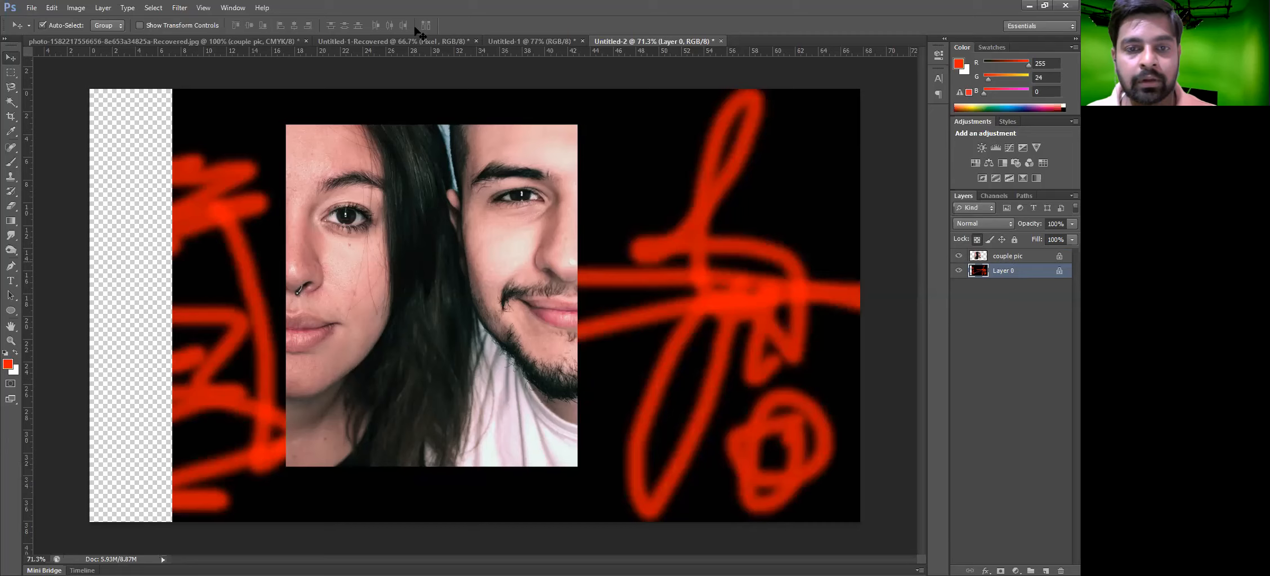
key("ctrl+alt+z")
key("ctrl+alt+z")
key("ctrl+alt+z")
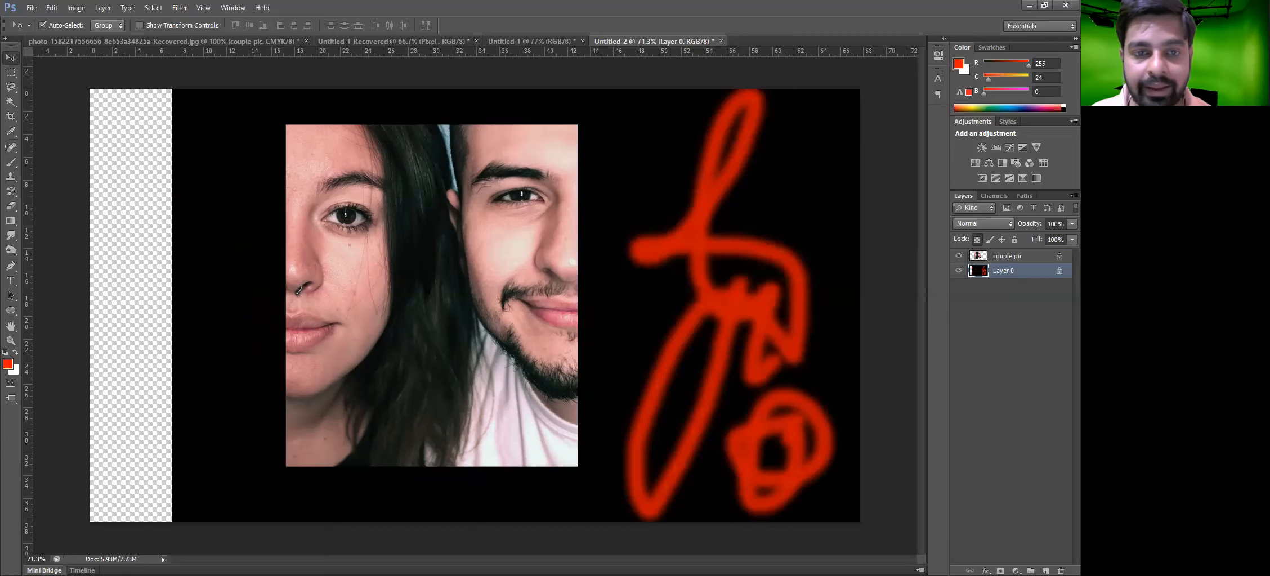
key("ctrl+alt+z")
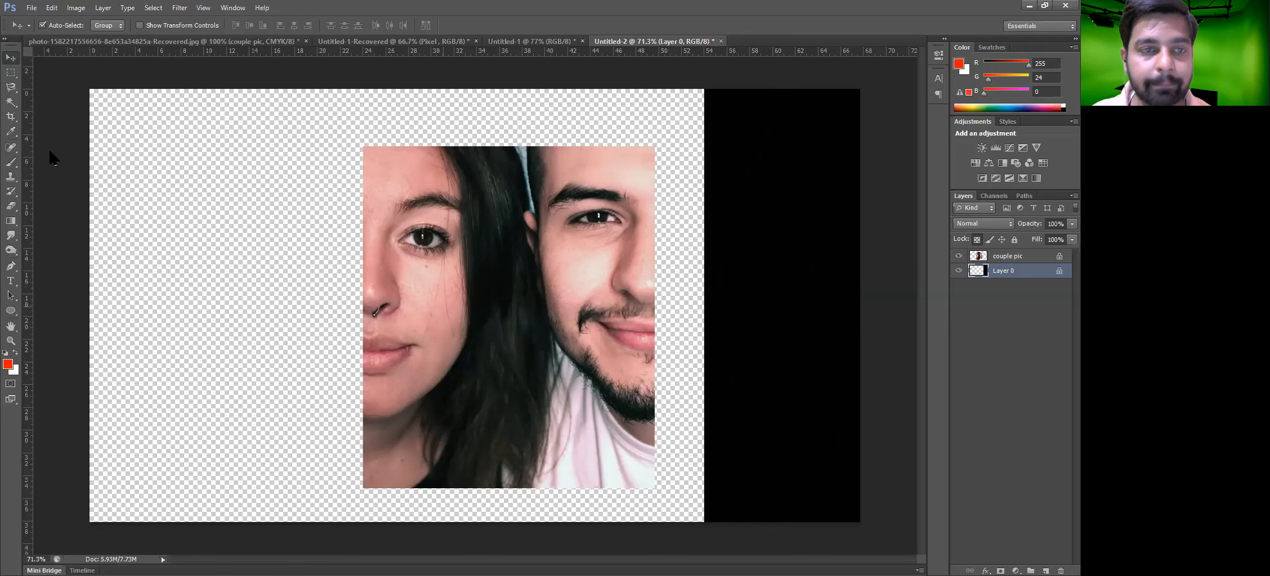
Nudge the photo slightly left and move Layer 0 left so its black fill covers the whole canvas
left_click(103, 8)
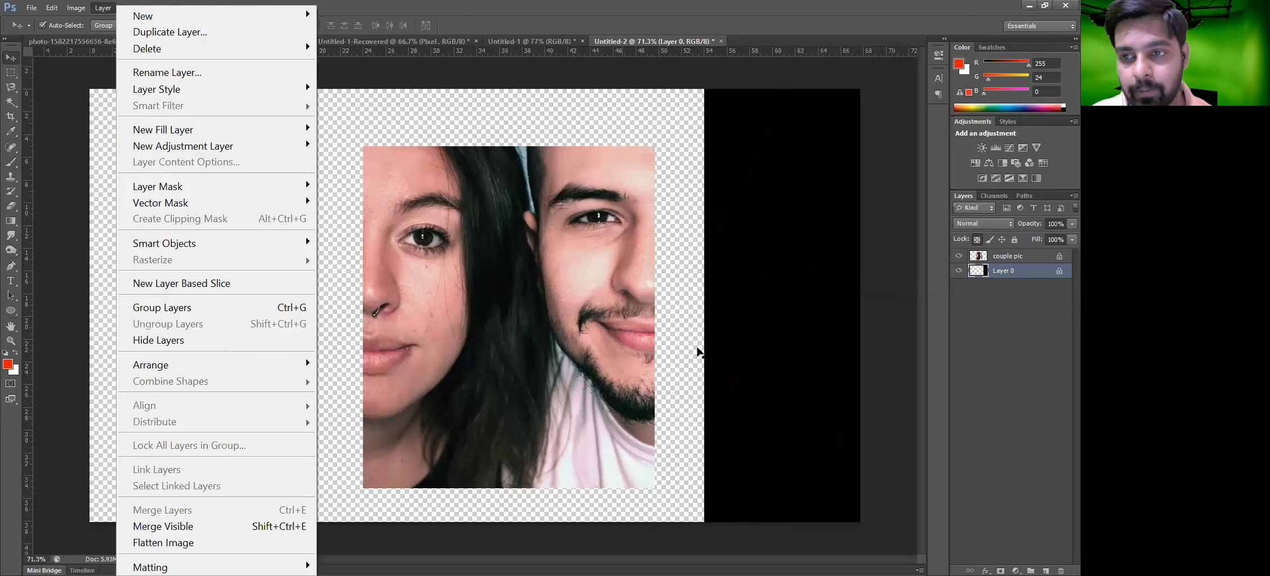
left_click(698, 351)
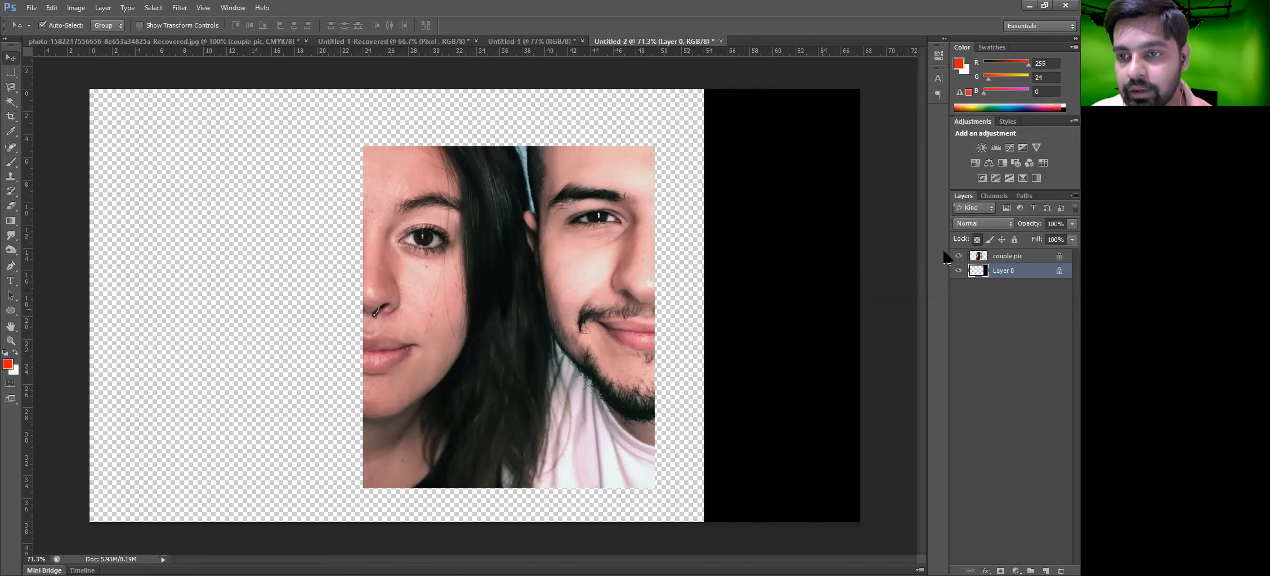
left_click(978, 256)
left_click(997, 271)
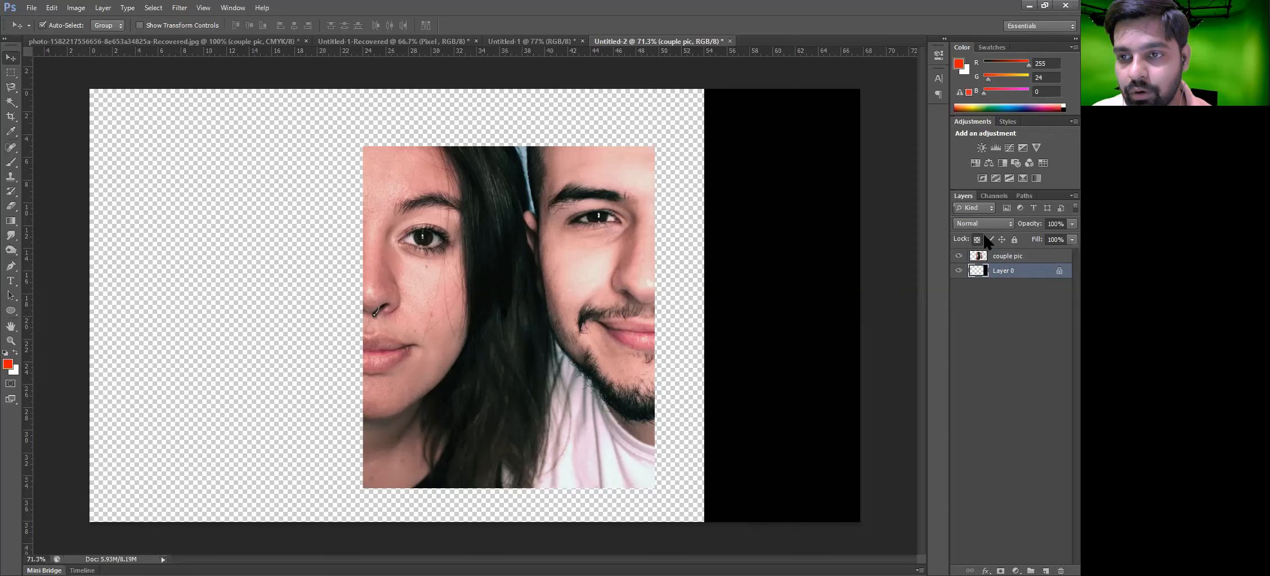
left_click_drag(503, 332, 490, 332)
left_click_drag(785, 304, 242, 279)
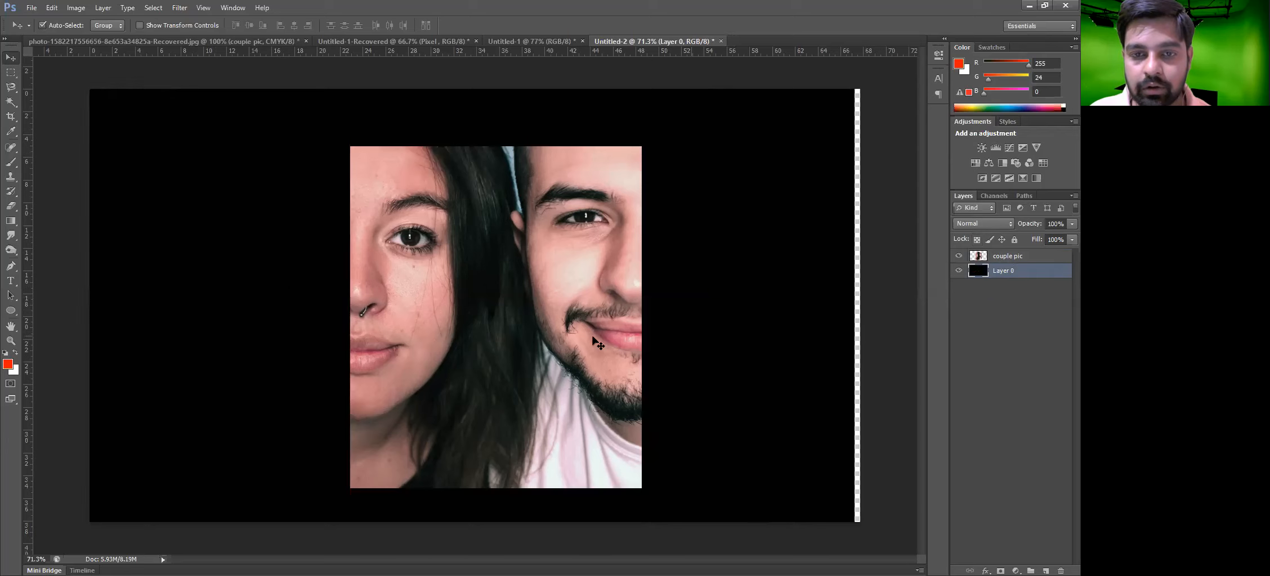
Duplicate the photo and place the copy on the right side of the canvas beside the original
left_click_drag(549, 346, 647, 318)
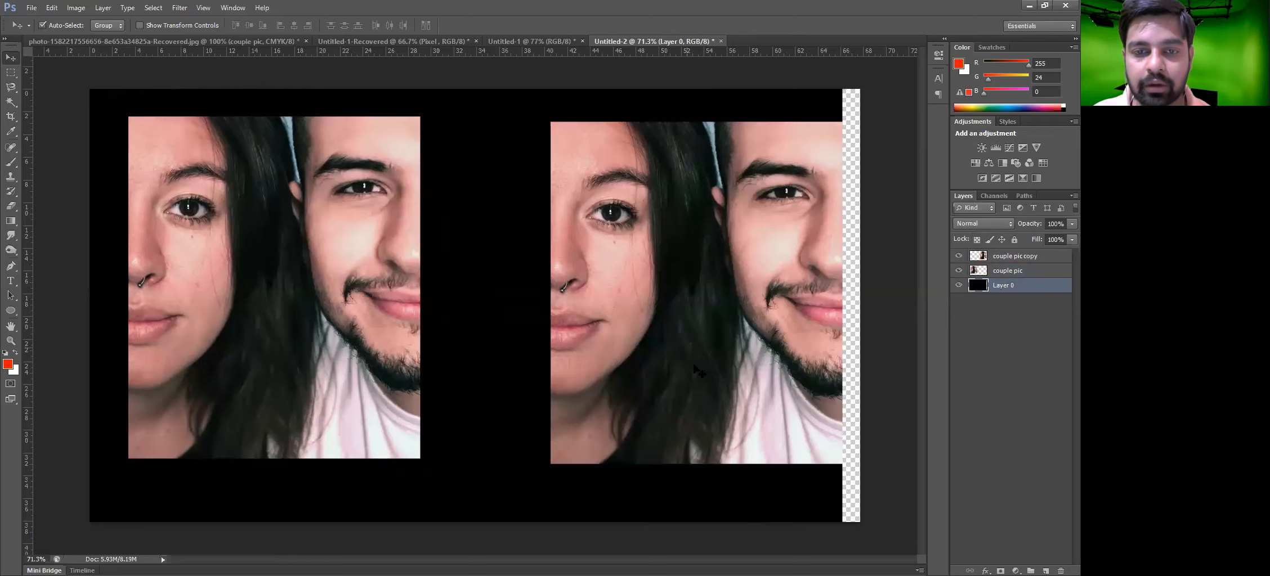
left_click_drag(697, 370, 665, 363)
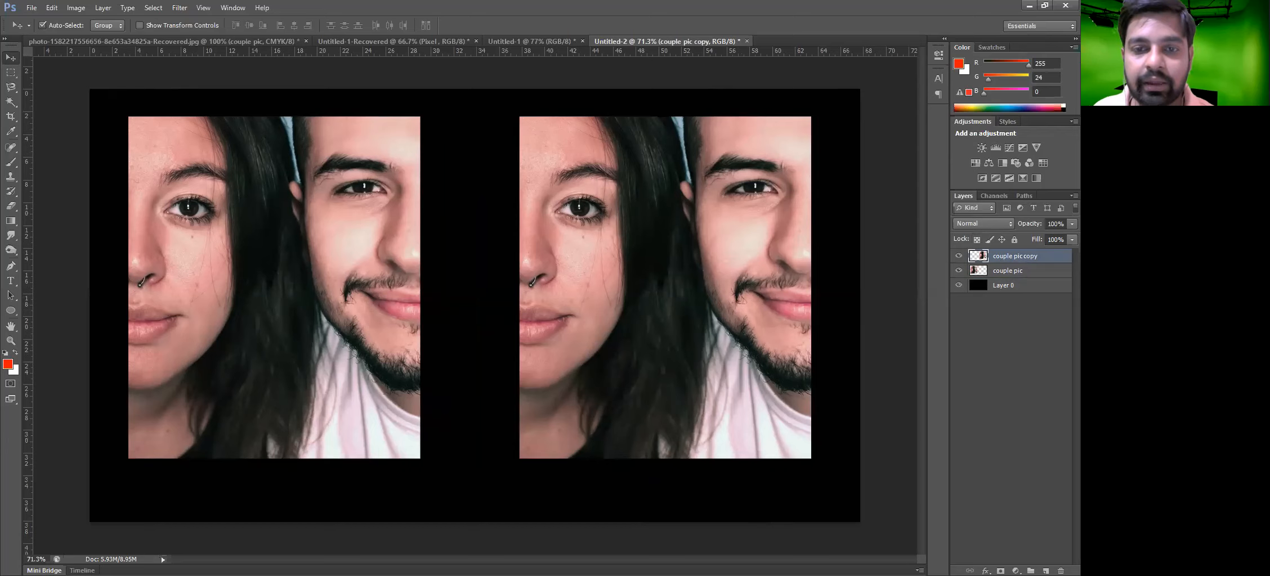
left_click_drag(632, 390, 616, 411)
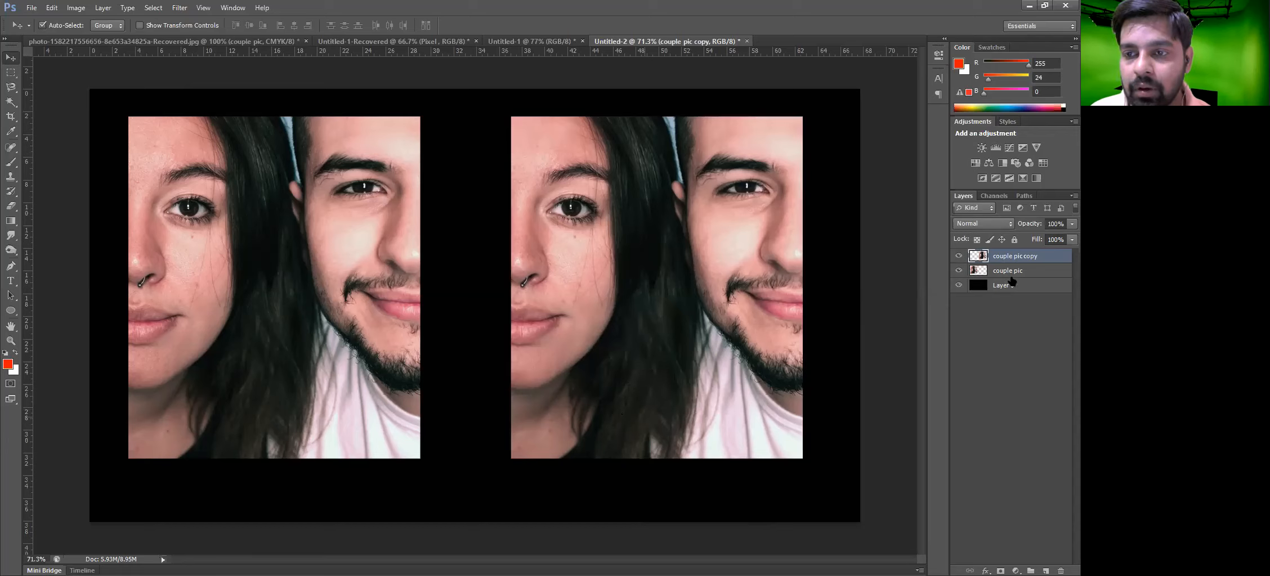
Link the couple pic layer with its copy and move both photos down together
left_click(1036, 274)
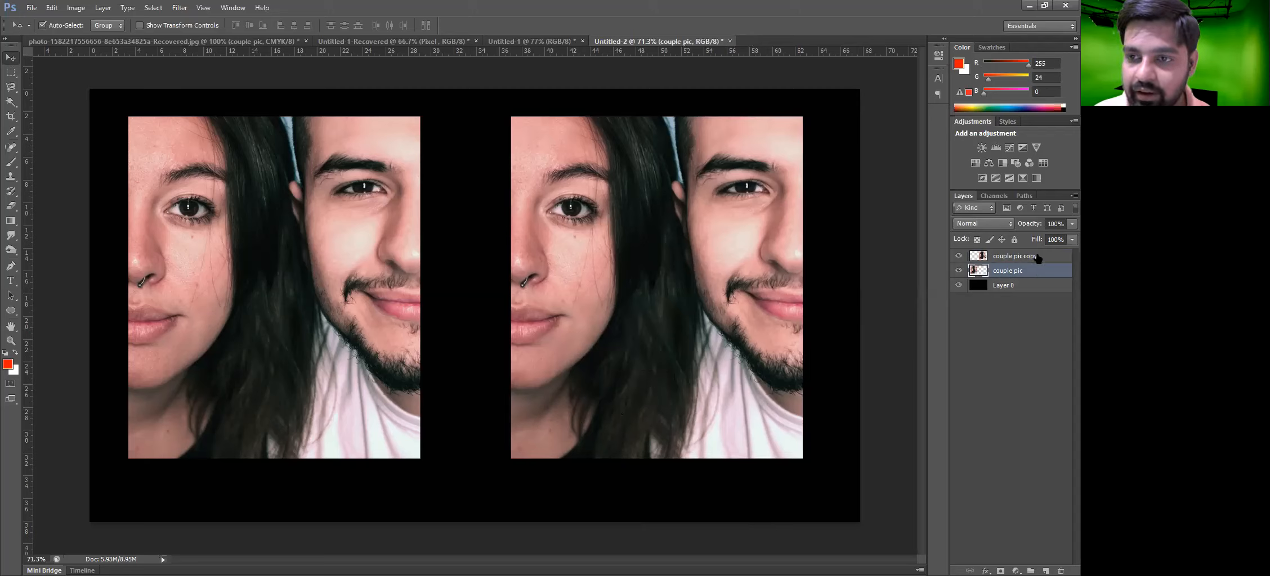
left_click(1015, 261, "ctrl")
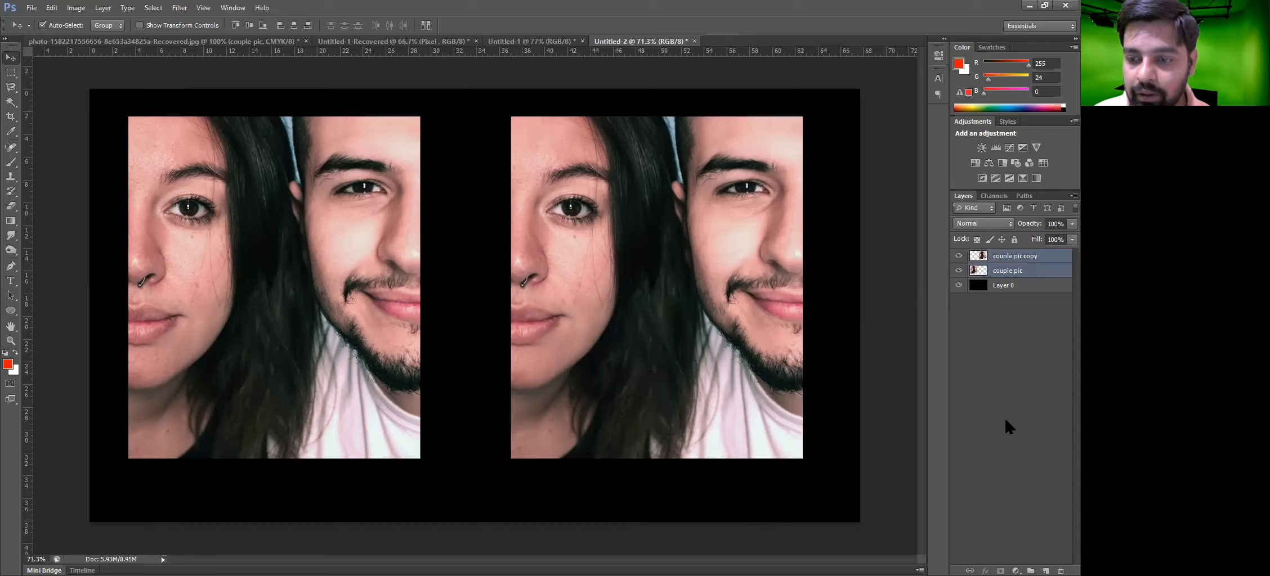
left_click(970, 563)
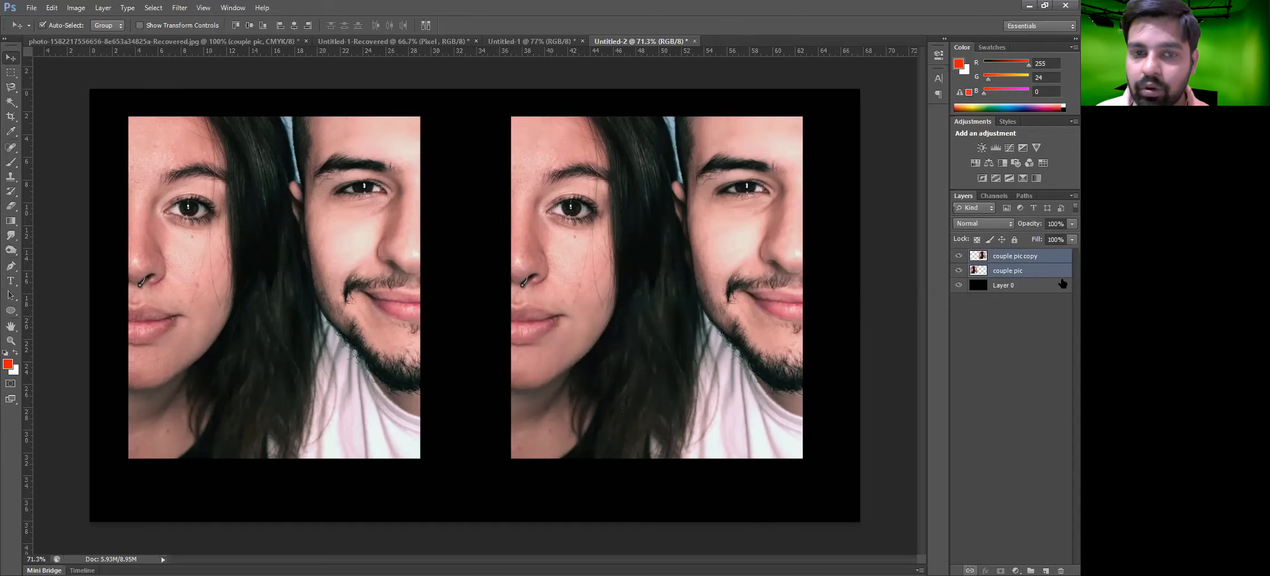
left_click_drag(571, 264, 572, 296)
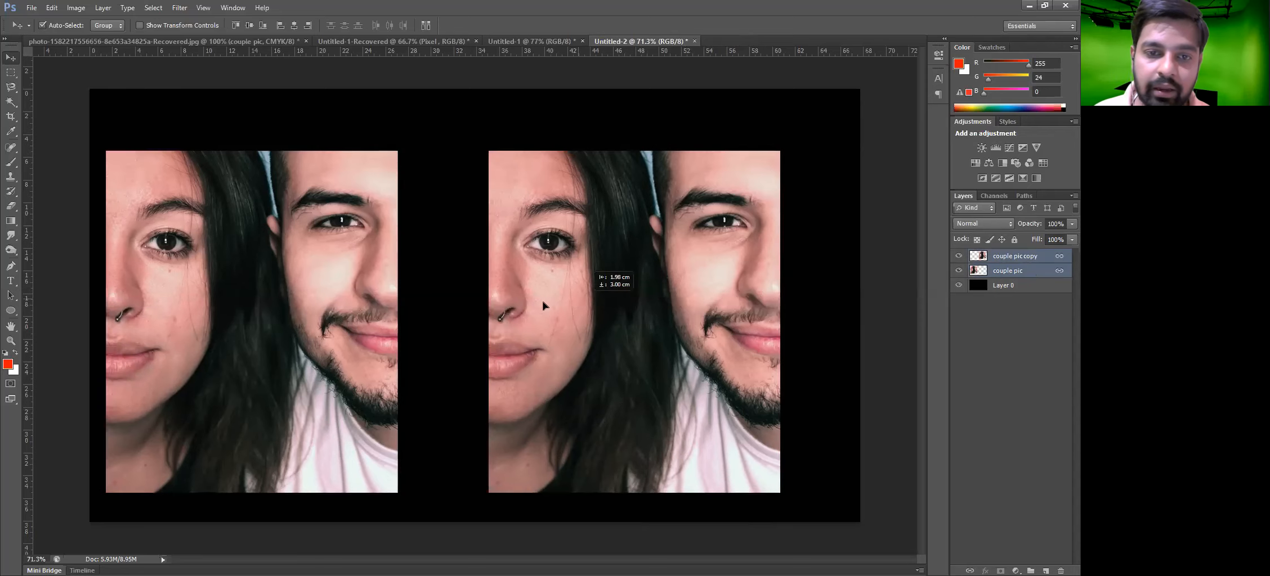
Unlink the two photo layers, undoing an accidental move of Layer 0 first
left_click(471, 298)
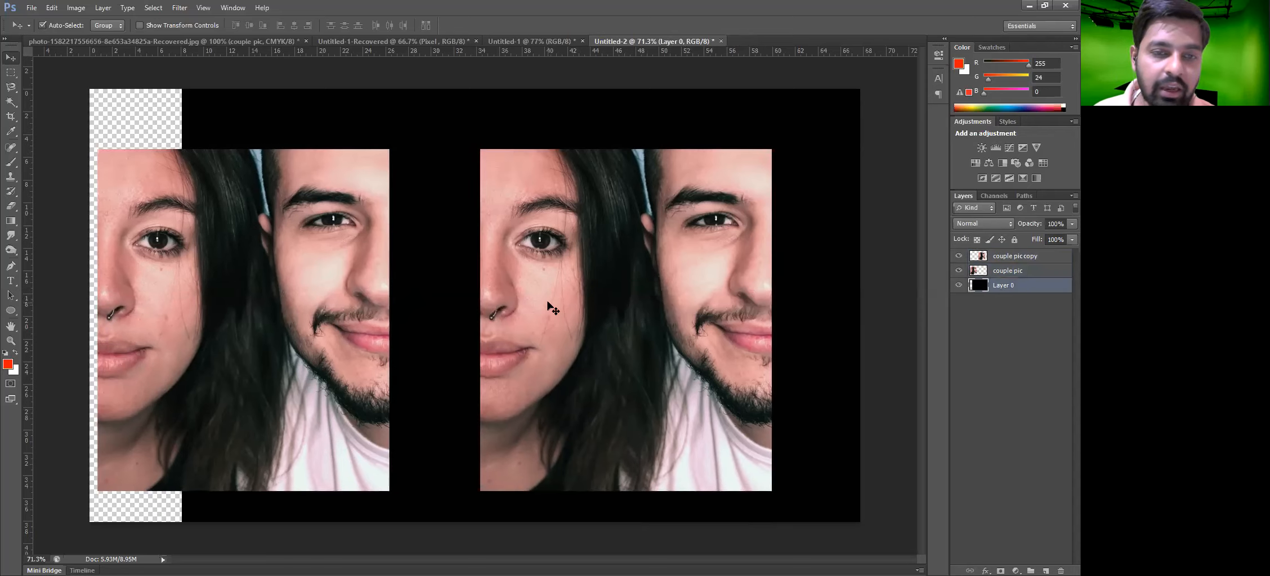
key("ctrl+z")
left_click_drag(623, 293, 615, 295)
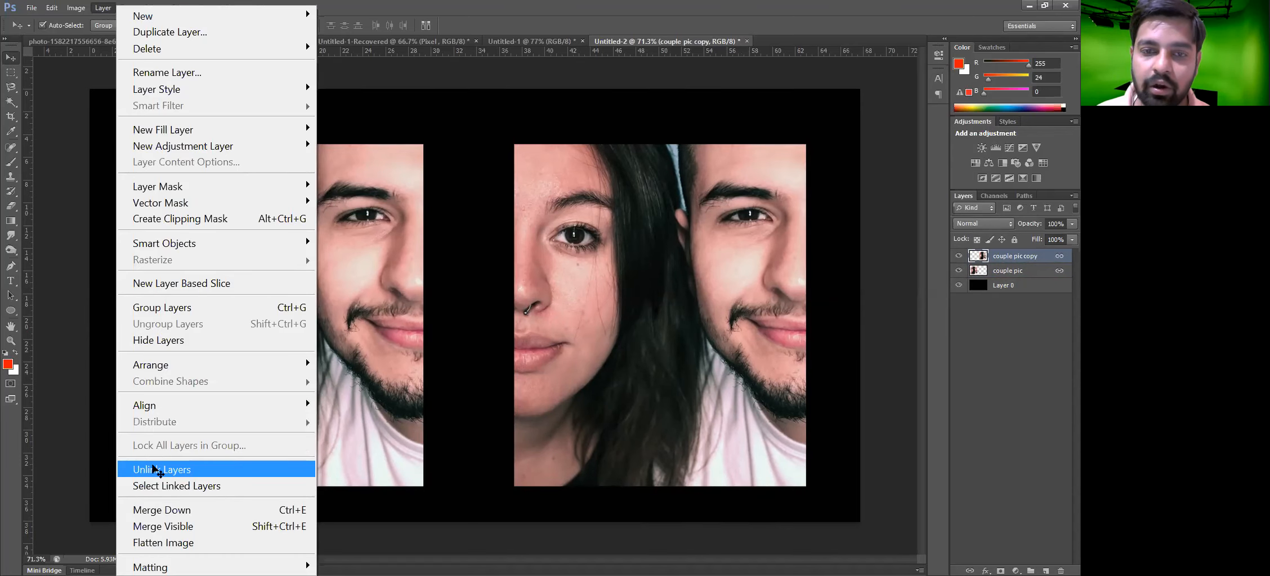
left_click(157, 470)
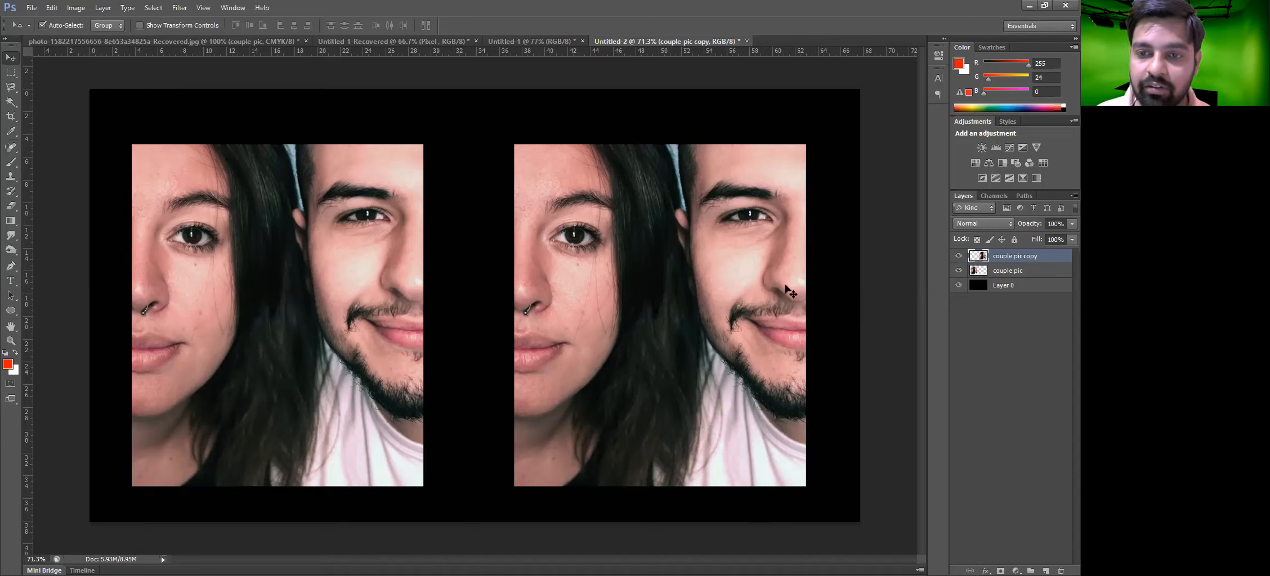
Lock all properties of Layer 0 after undoing an accidental move of it
left_click_drag(819, 280, 363, 390)
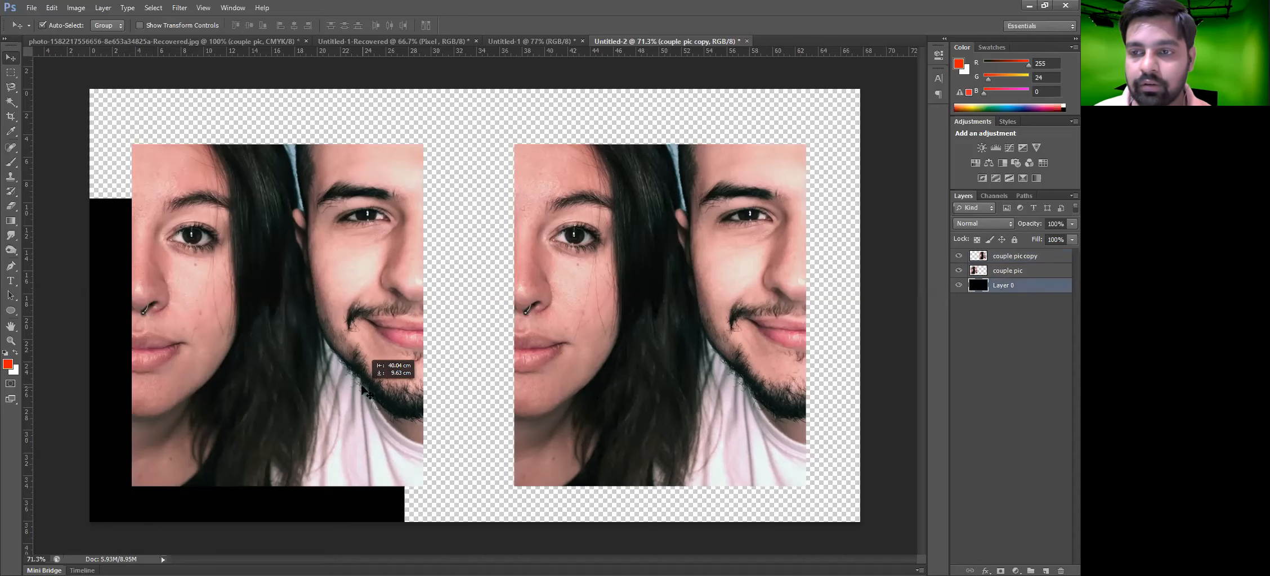
key("ctrl+z")
left_click(1013, 239)
Select both photo layers and link them together
mouse_move(835, 223)
left_mouse_down()
mouse_move(245, 354)
mouse_move(666, 280)
mouse_move(671, 344)
left_mouse_up()
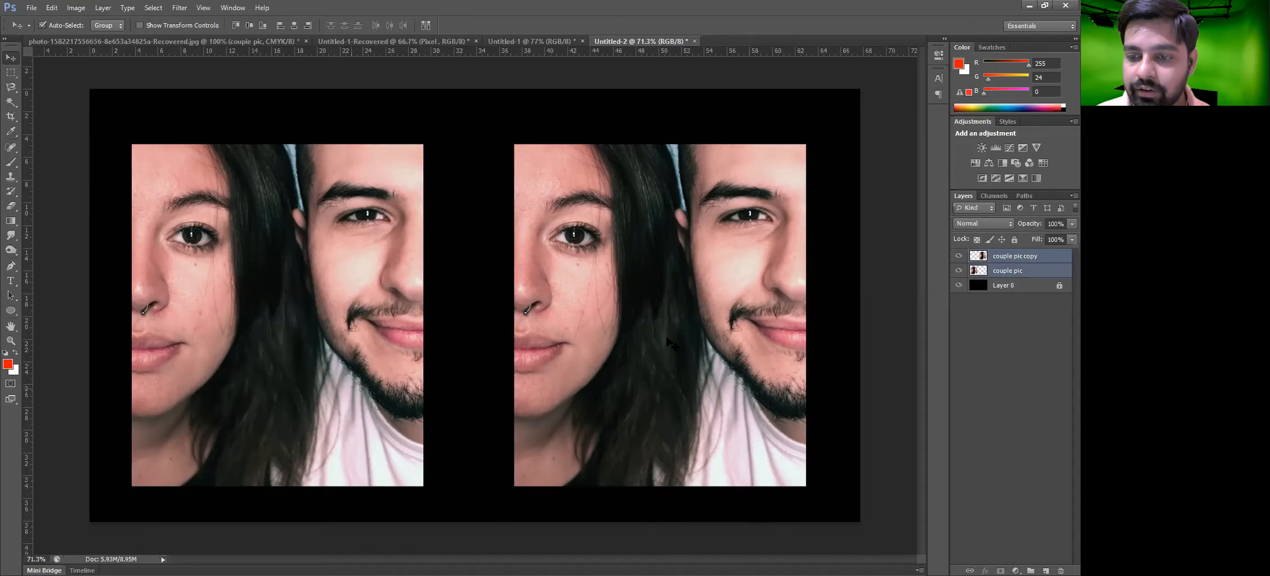
left_click(103, 7)
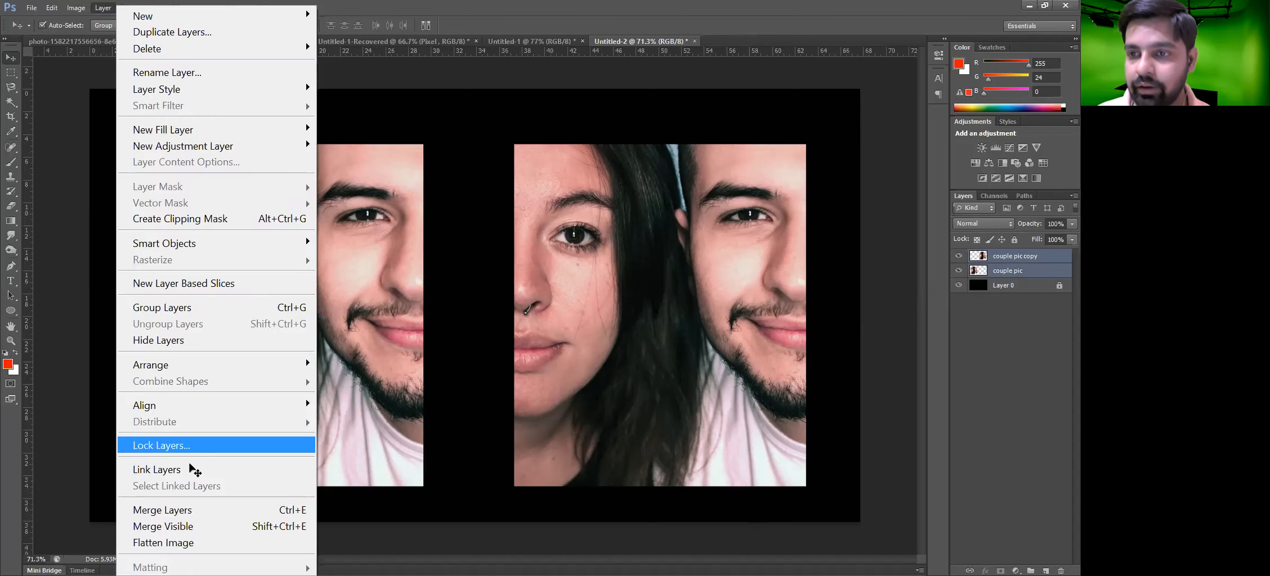
left_click(194, 470)
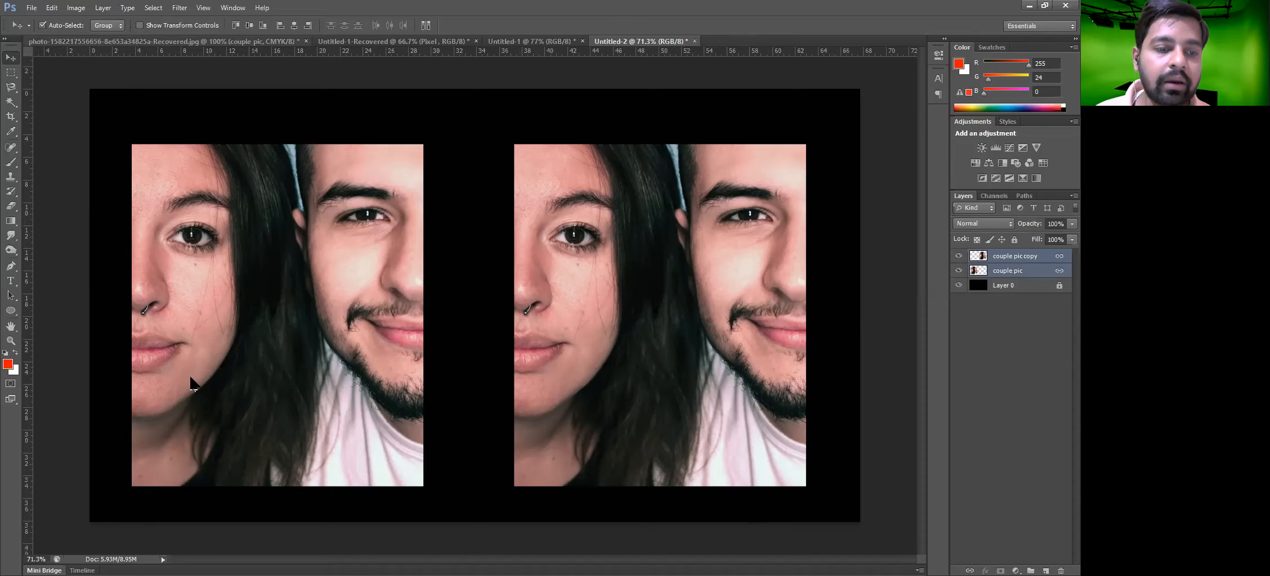
Merge the two linked photo layers into one layer
left_click(103, 8)
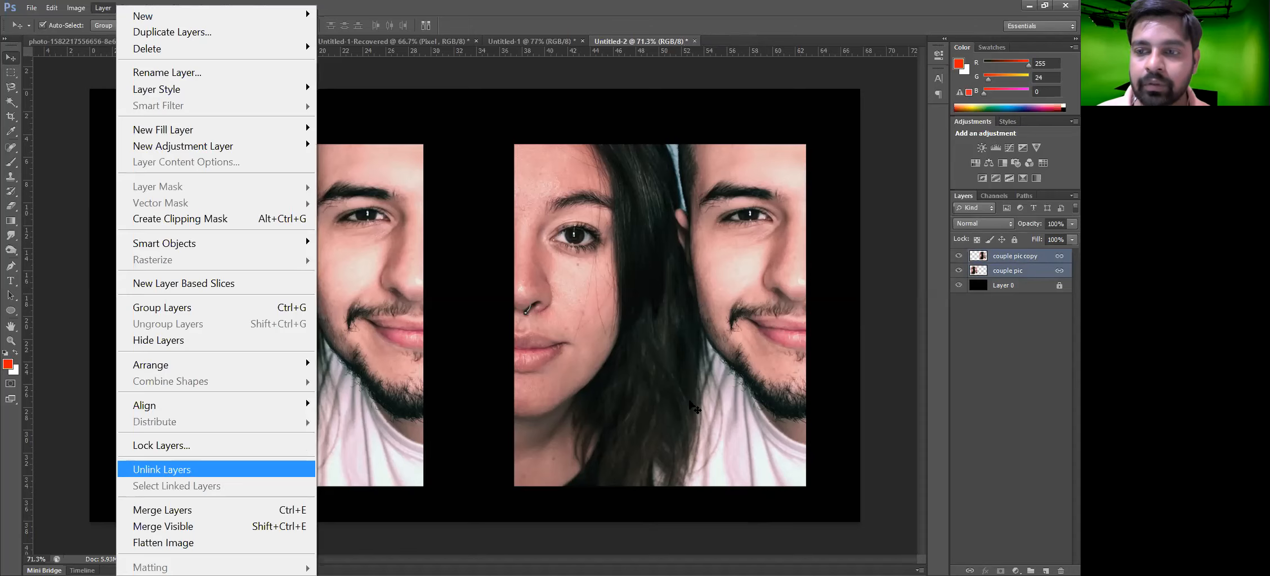
left_click(100, 8)
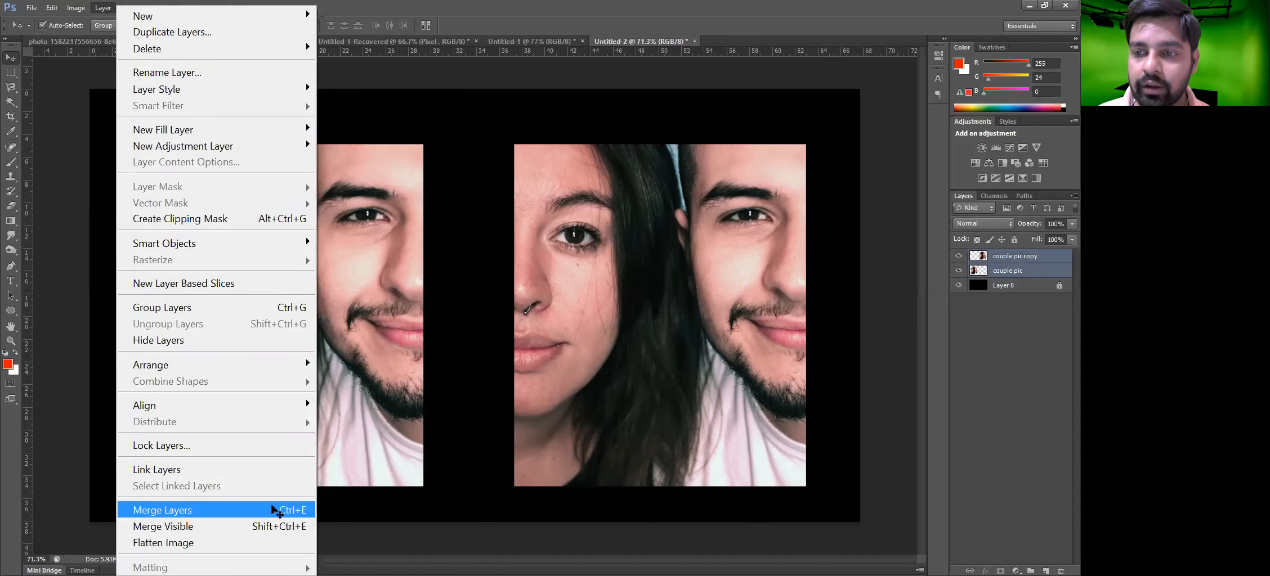
key("Return")
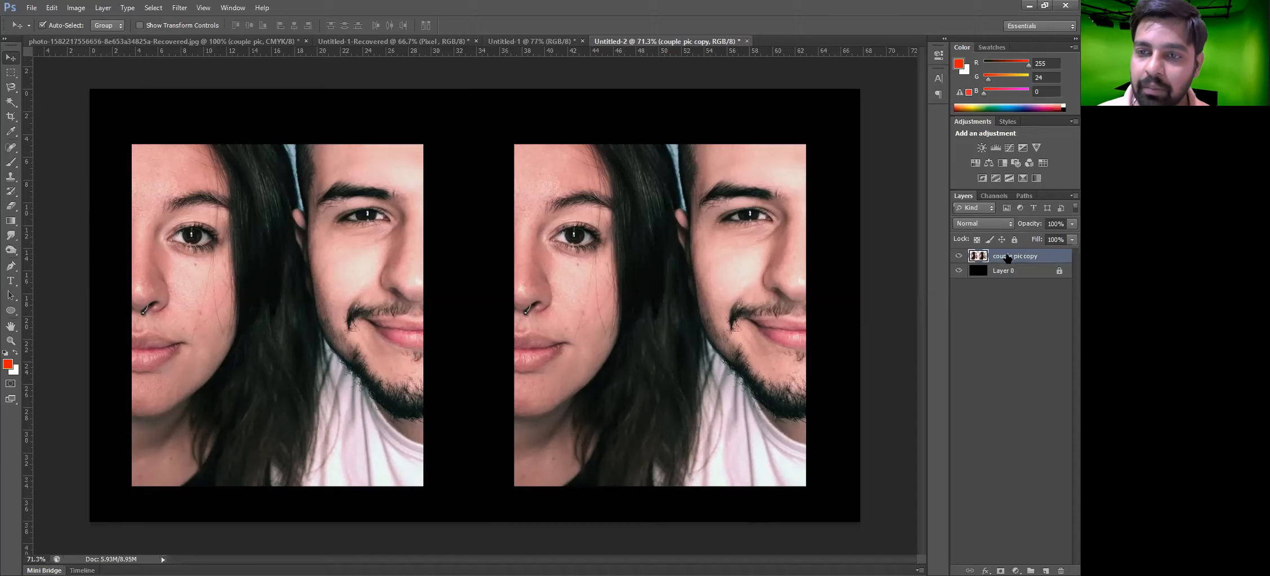
Nudge the merged photos and undo back to the separate photo layers
mouse_move(694, 258)
left_mouse_down()
mouse_move(618, 253)
mouse_move(615, 268)
mouse_move(687, 265)
left_mouse_up()
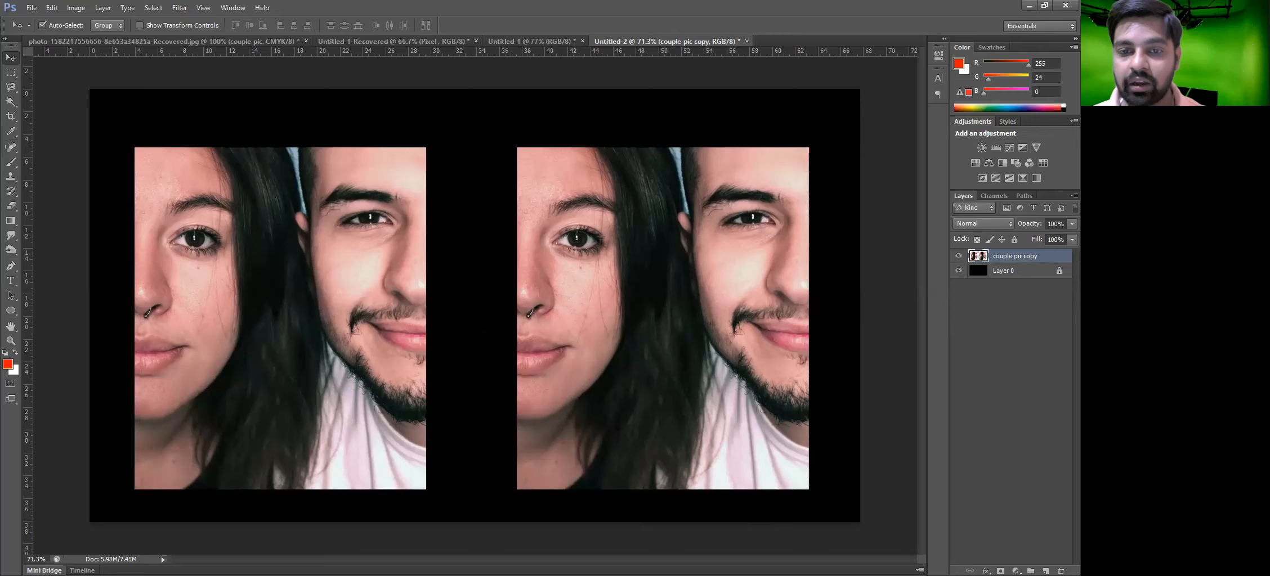
left_click_drag(791, 304, 789, 301)
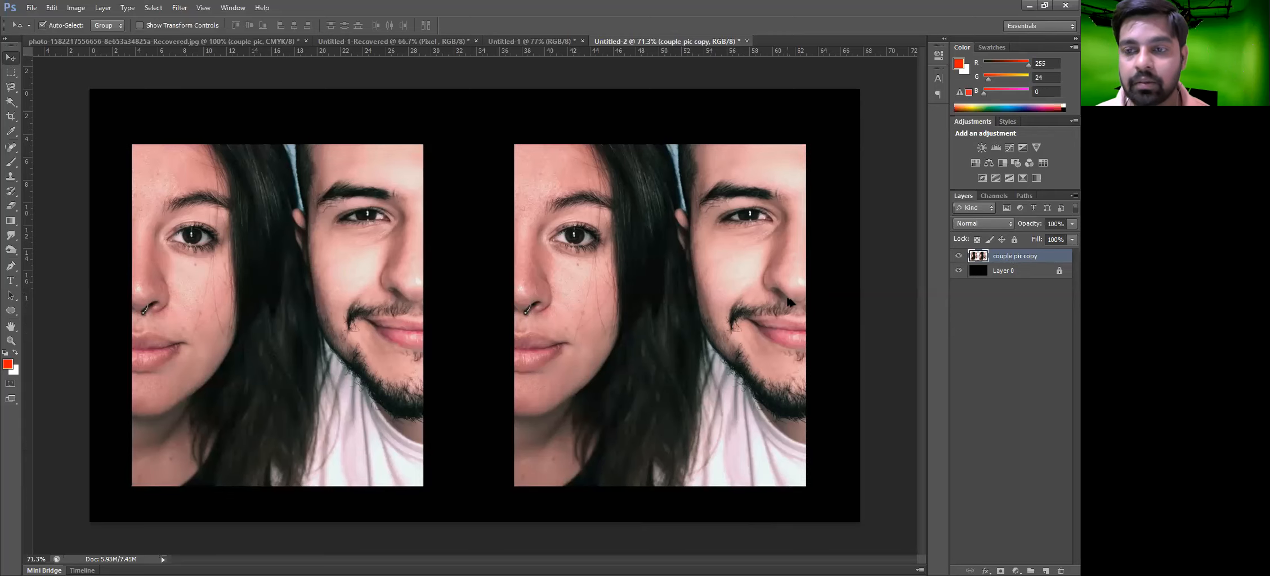
key("ctrl+z")
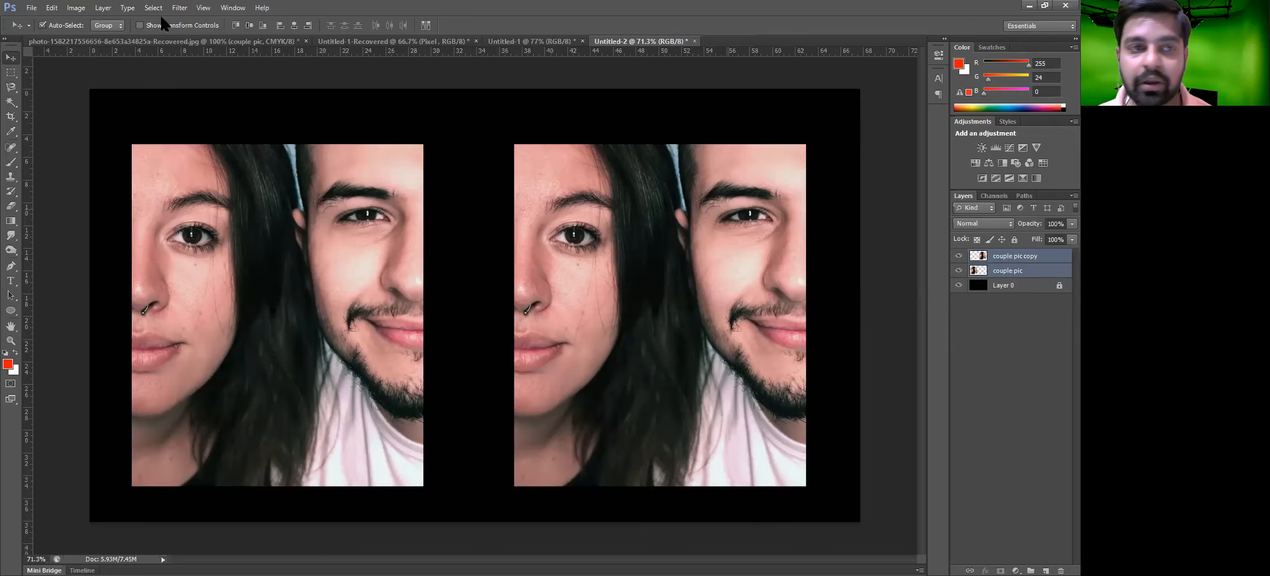
Select Layer 0 and remove its lock all setting
left_click(103, 7)
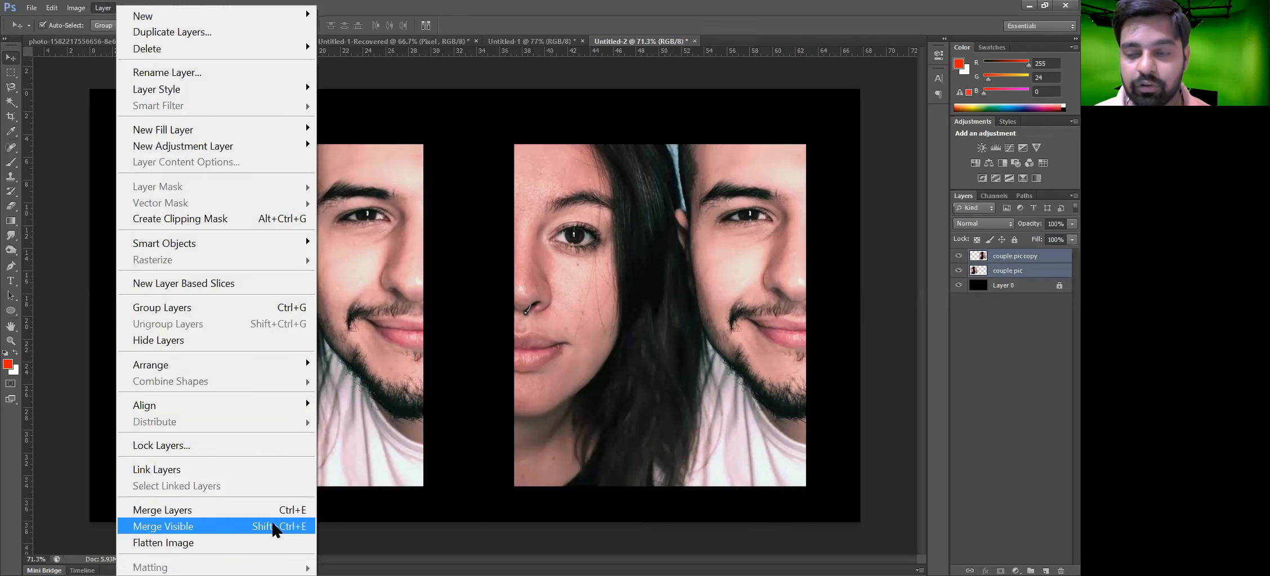
left_click(1052, 288)
left_click(1014, 240)
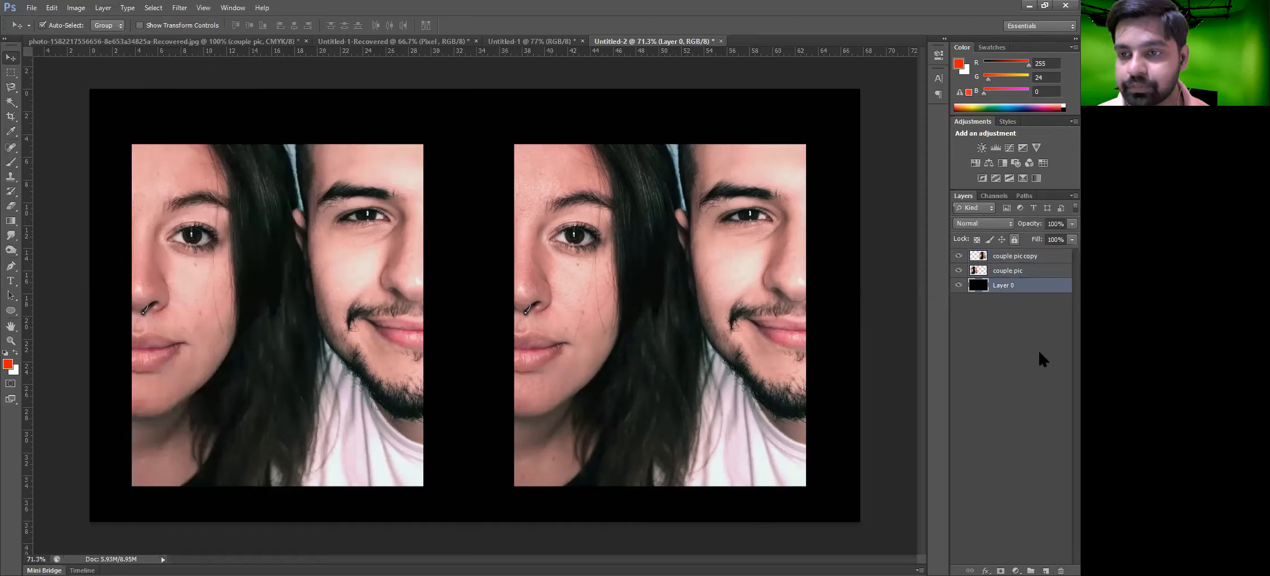
Merge all visible layers and undo the merge
left_click(102, 8)
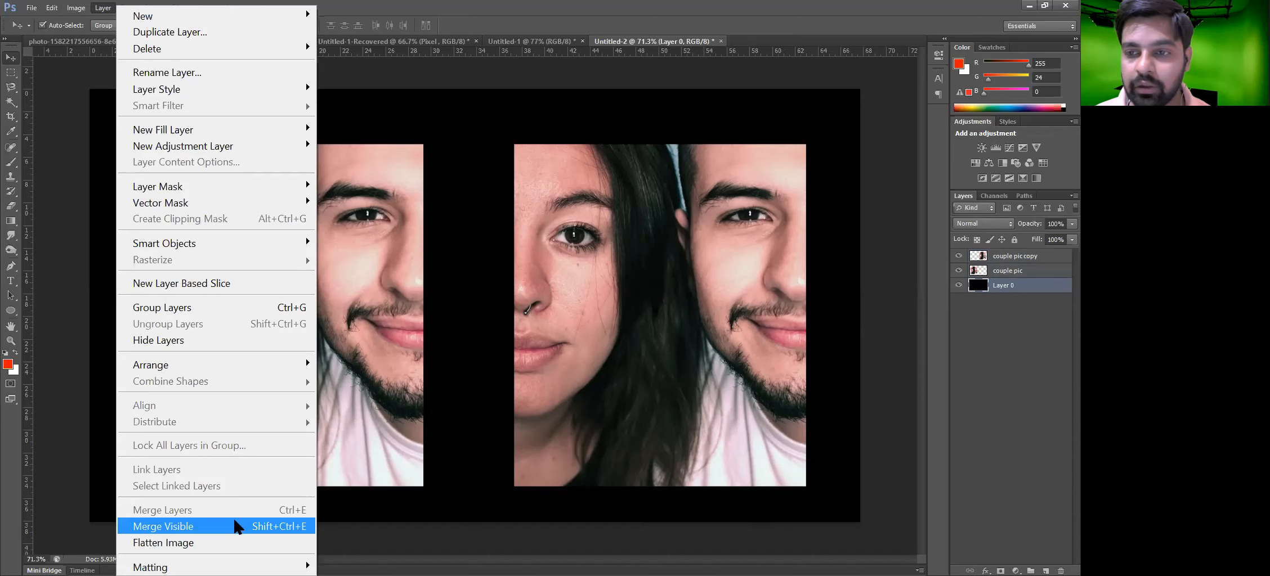
left_click(237, 526)
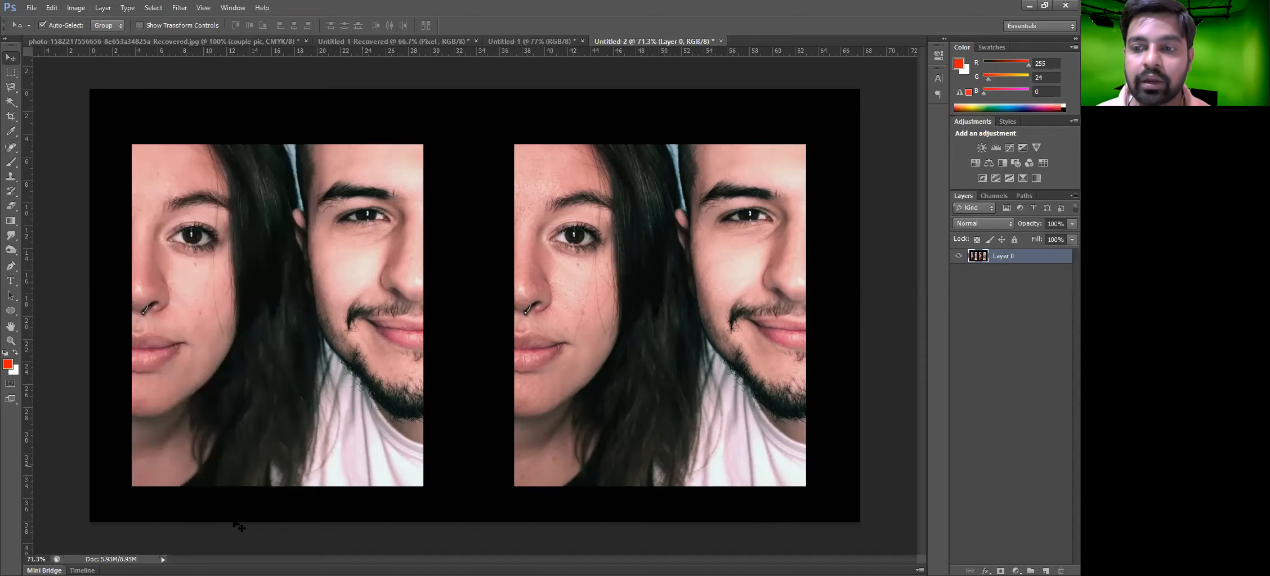
key("ctrl+z")
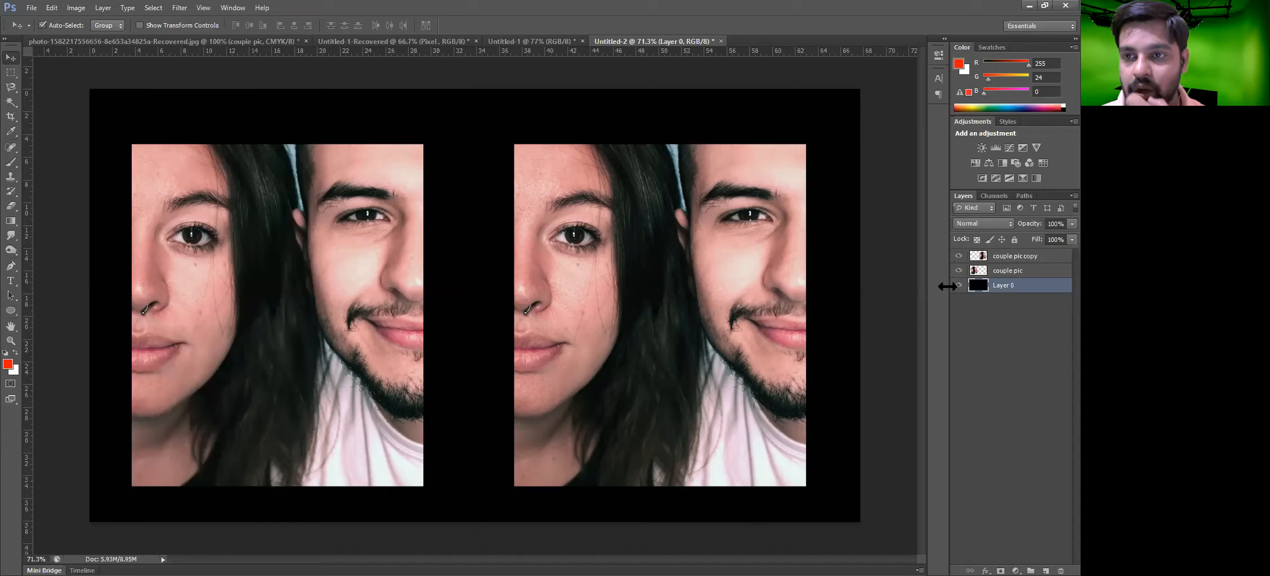
Deselect the layers and merge all visible layers into a single layer
left_click(1034, 319)
left_click(112, 9)
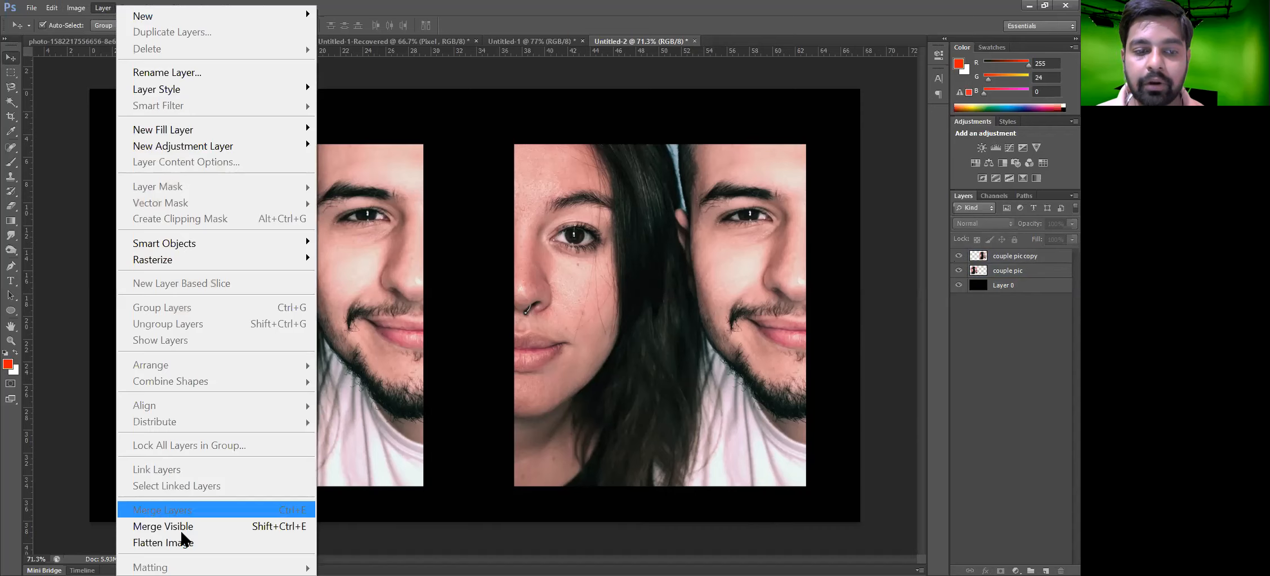
left_click(181, 532)
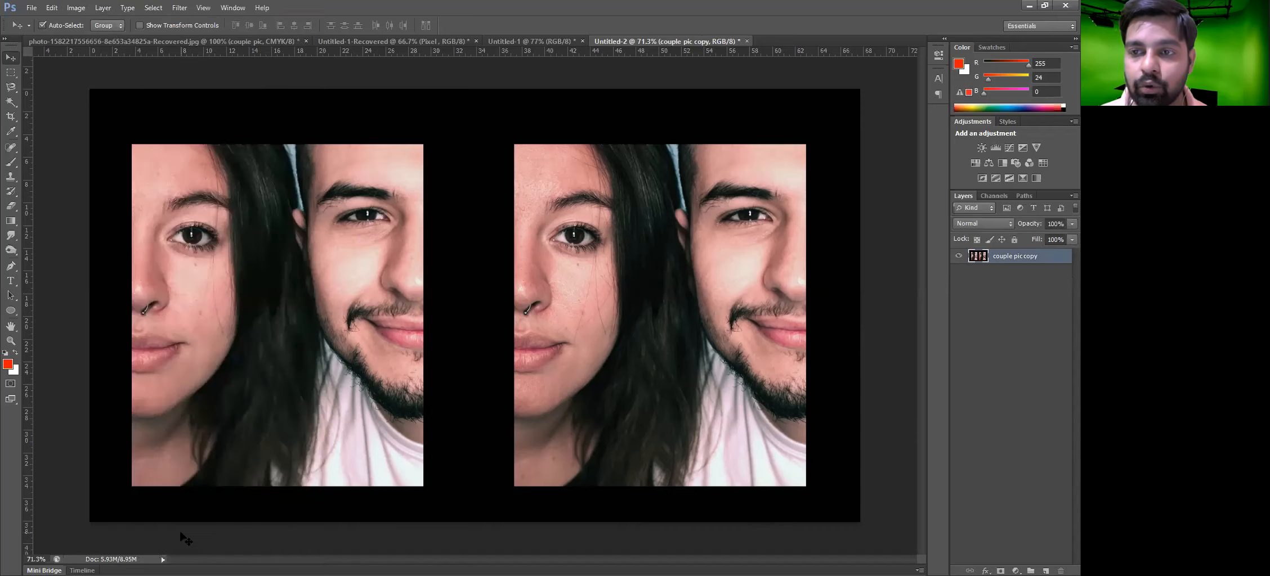
Nudge the merged layer slightly, undo that, and step back in history to the separate photo layers
mouse_move(603, 304)
left_mouse_down()
mouse_move(669, 304)
mouse_move(584, 305)
left_mouse_up()
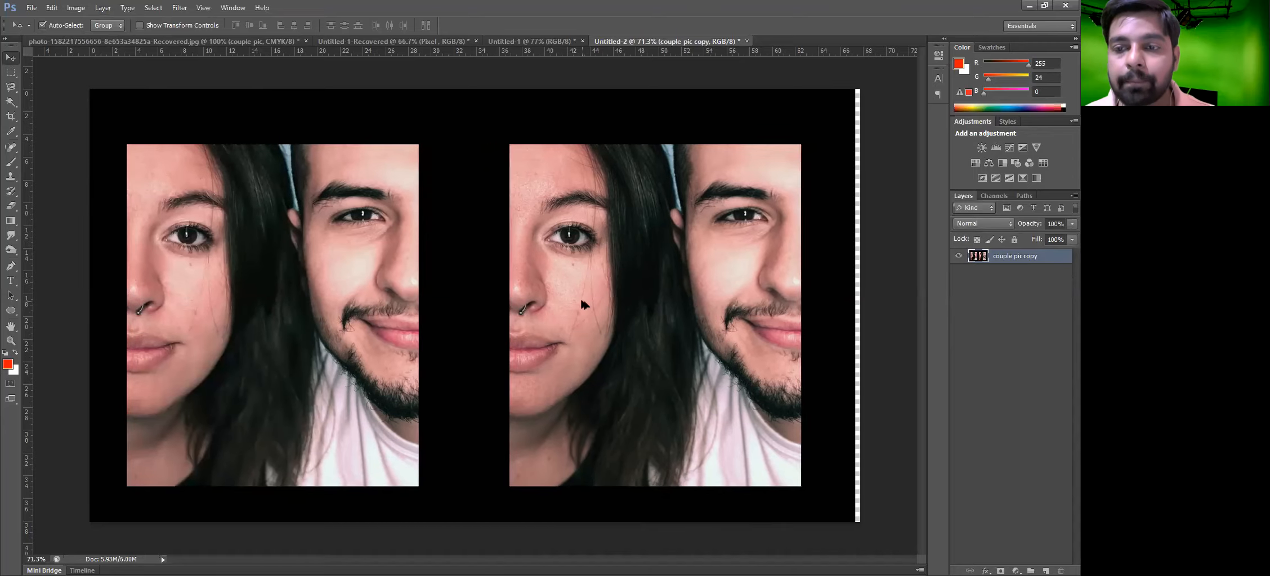
key("ctrl+z")
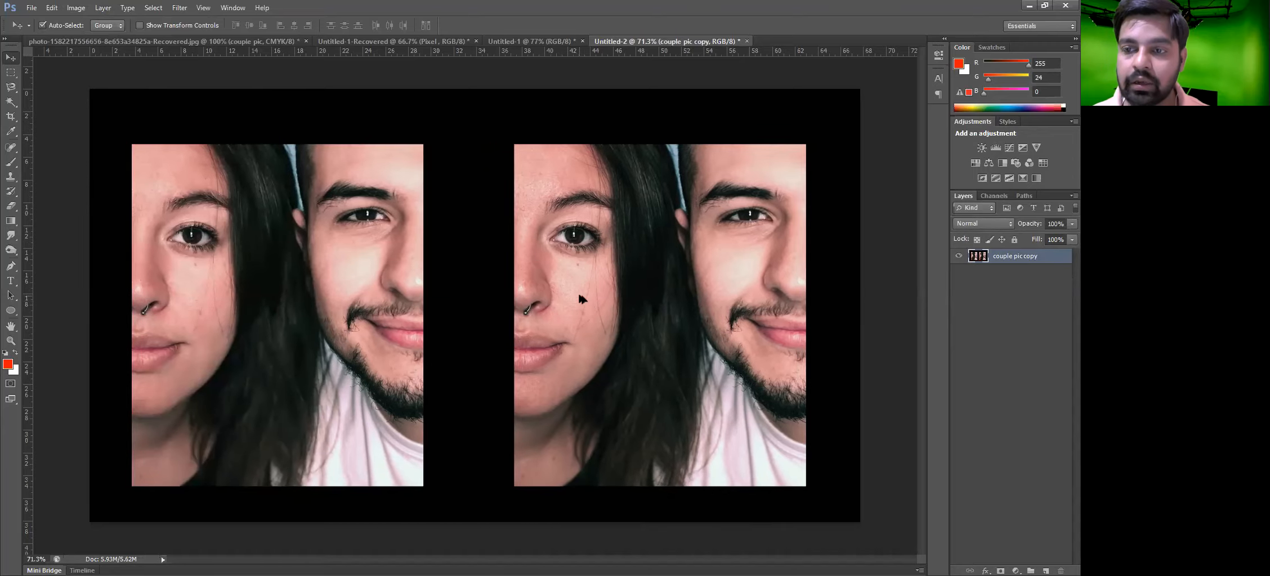
key("ctrl+alt+z")
Deselect the layers and flatten the image
left_click(103, 9)
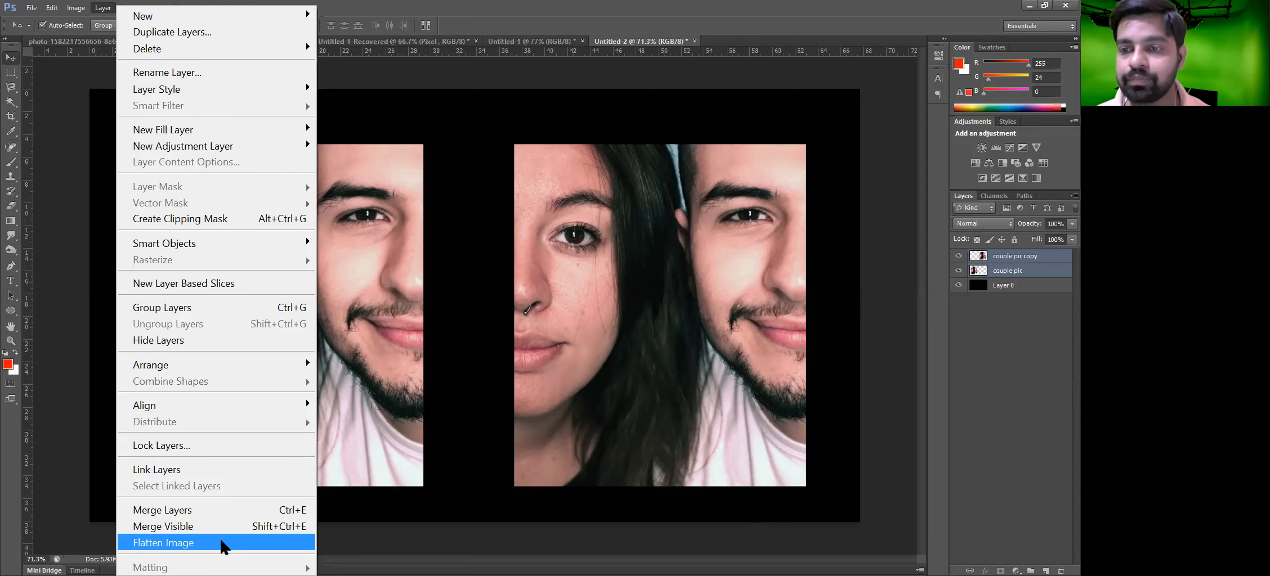
left_click(1010, 373)
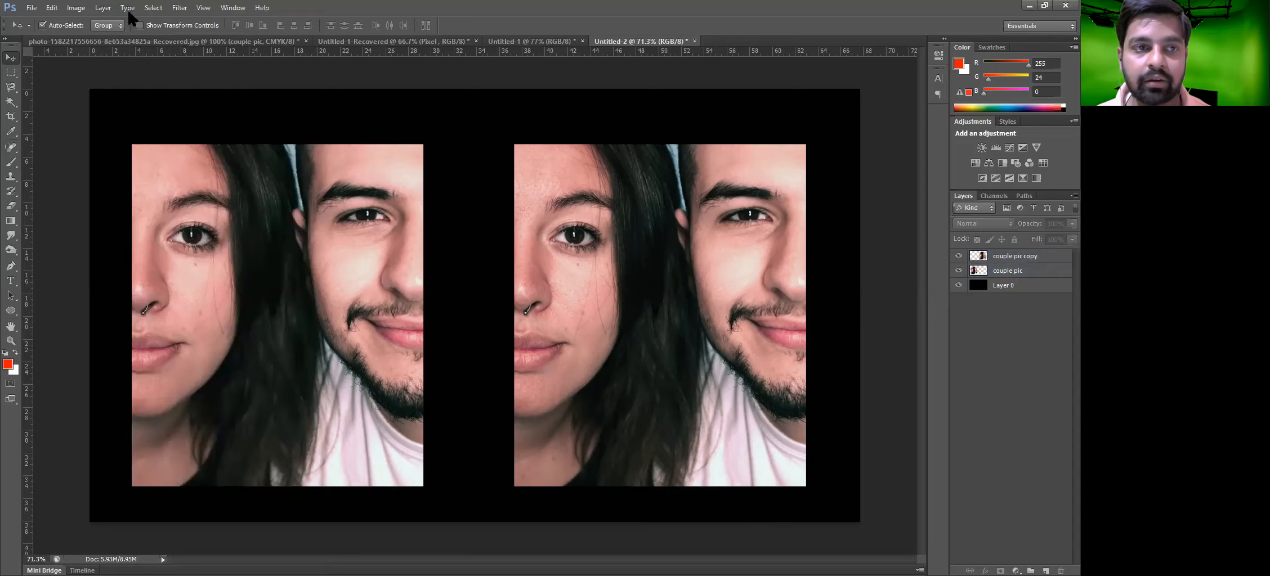
left_click(103, 7)
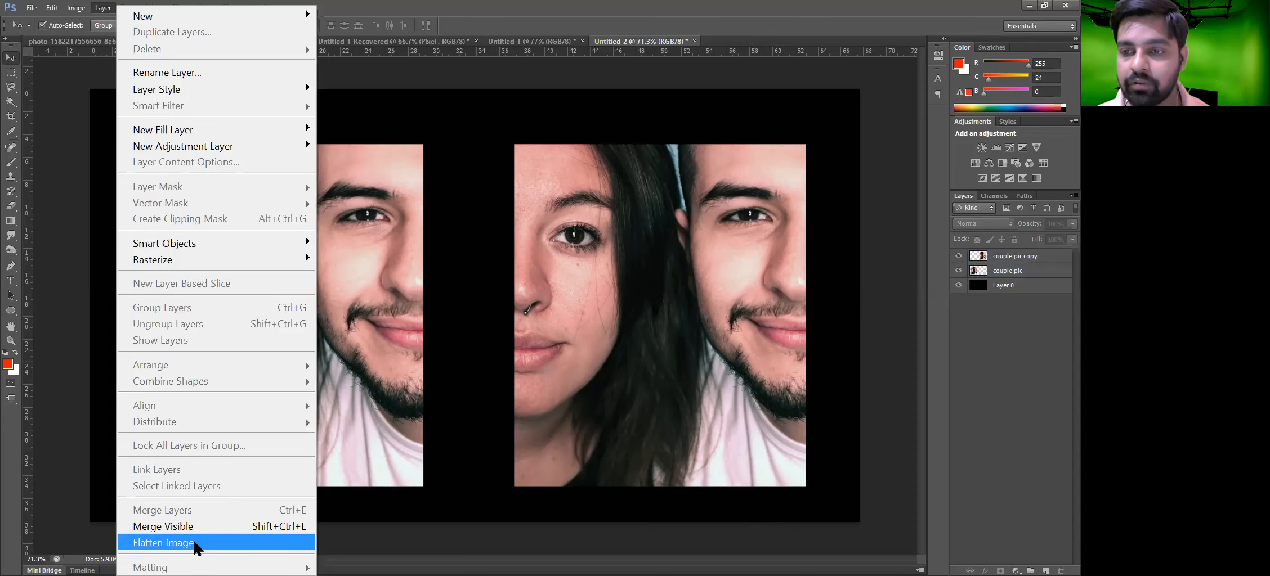
left_click(193, 542)
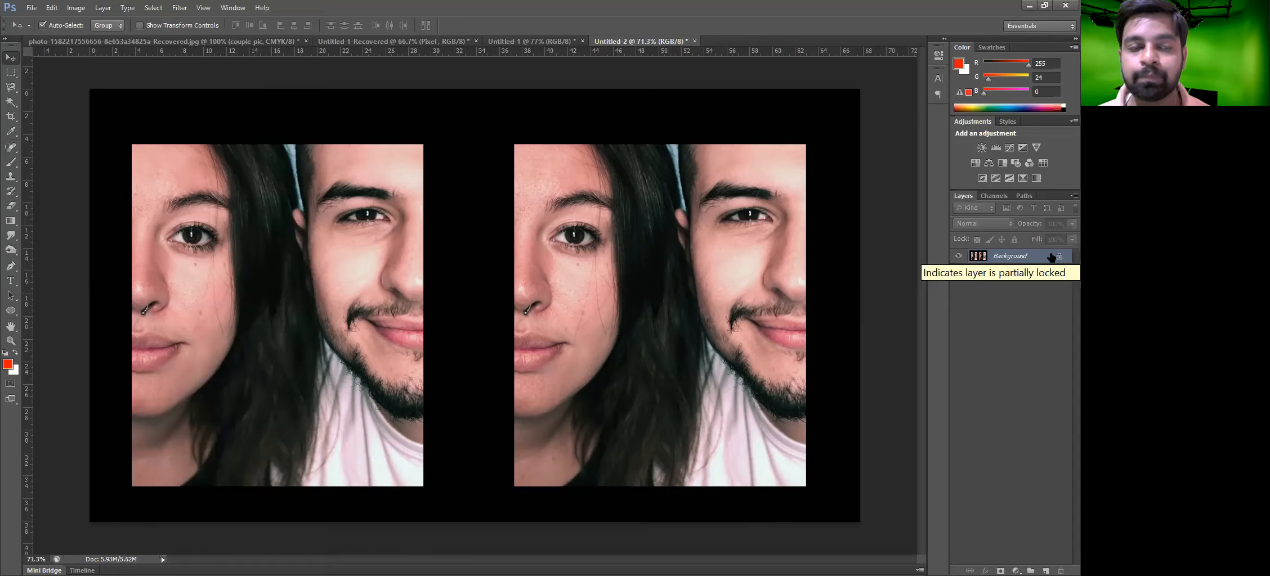
Undo the flattening of the image
left_click(103, 8)
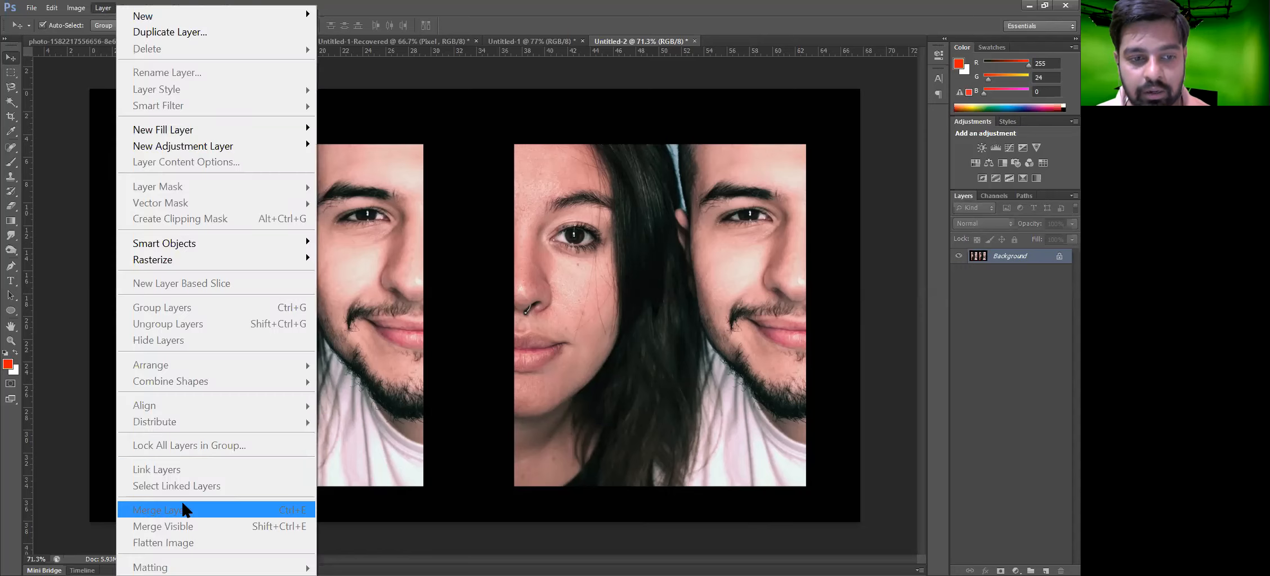
left_click(103, 7)
key("ctrl+z")
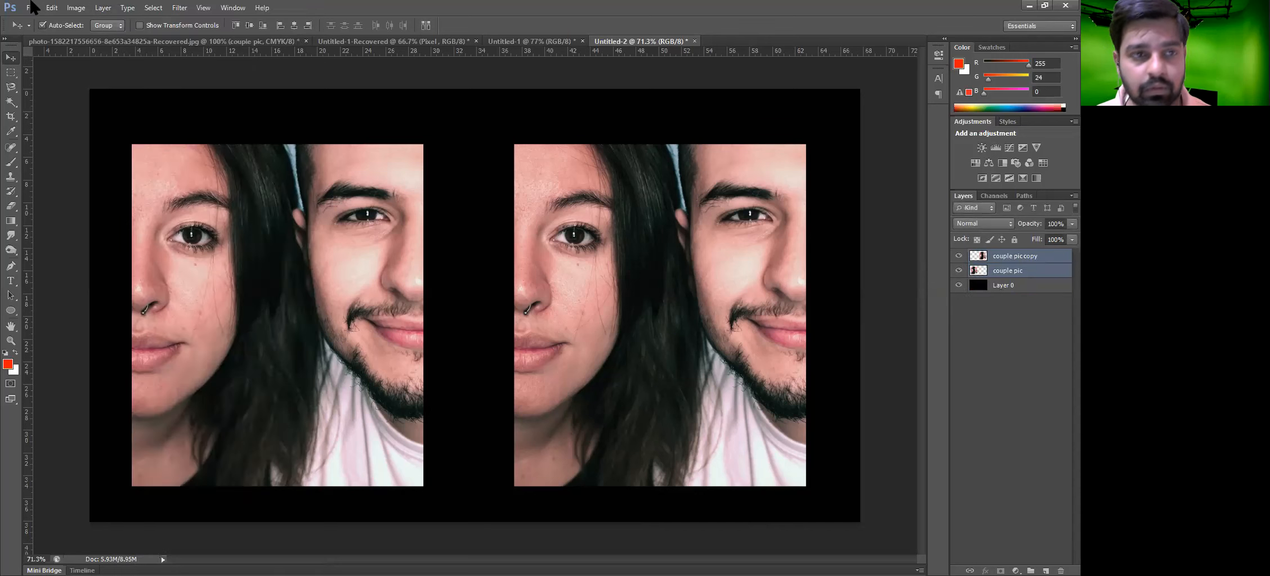
left_click(103, 8)
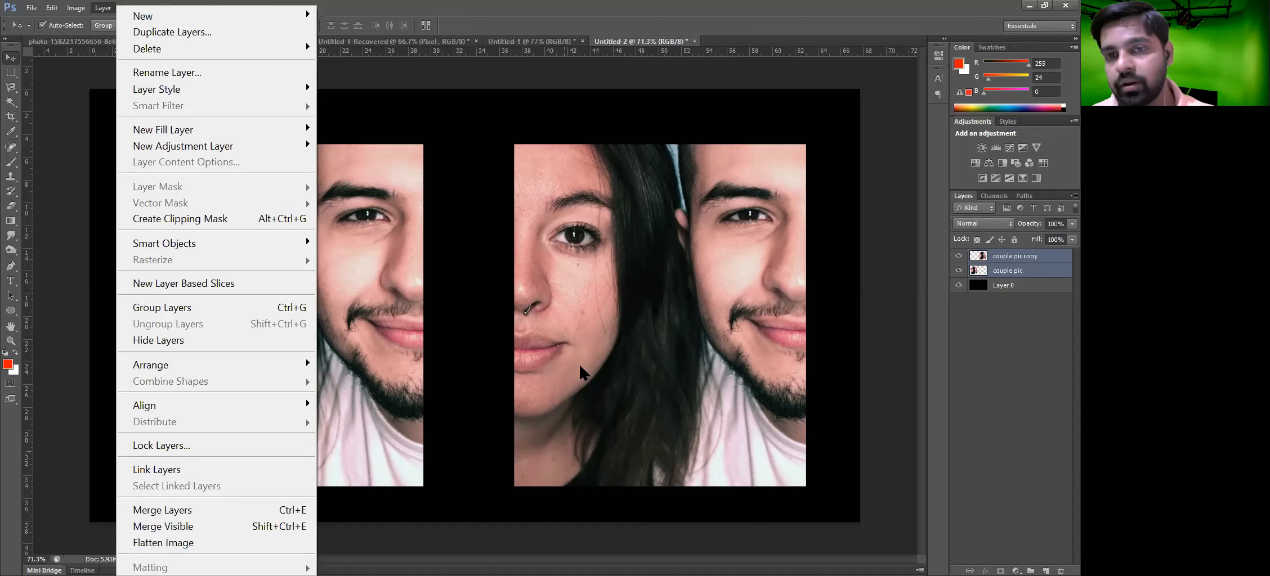
left_click(516, 339)
left_click(109, 8)
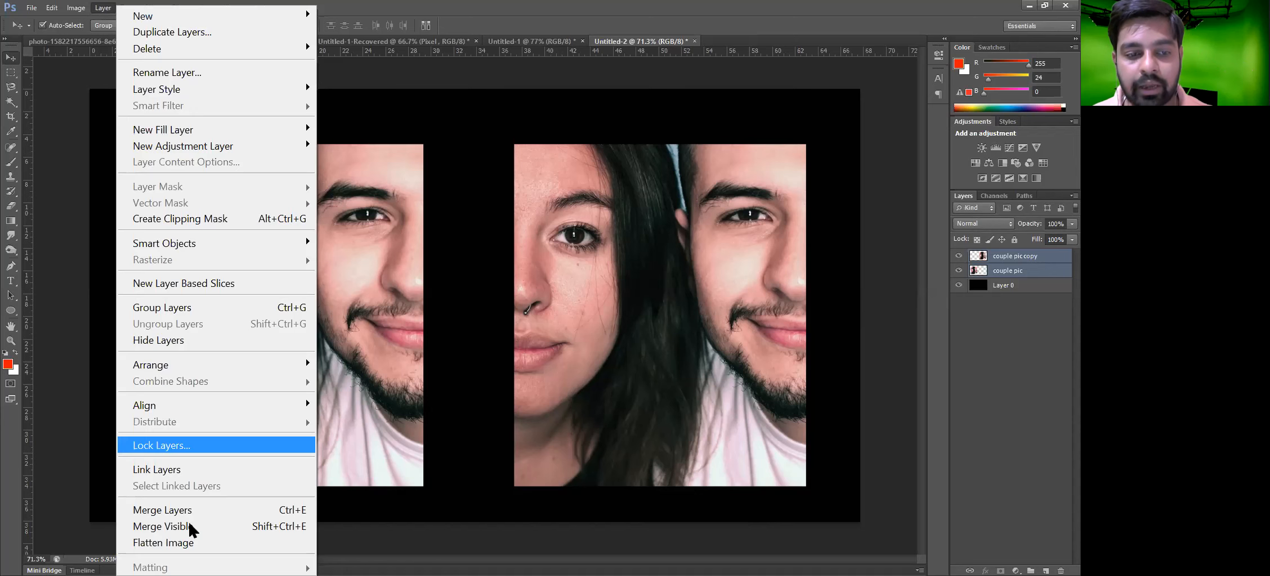
left_click(735, 304)
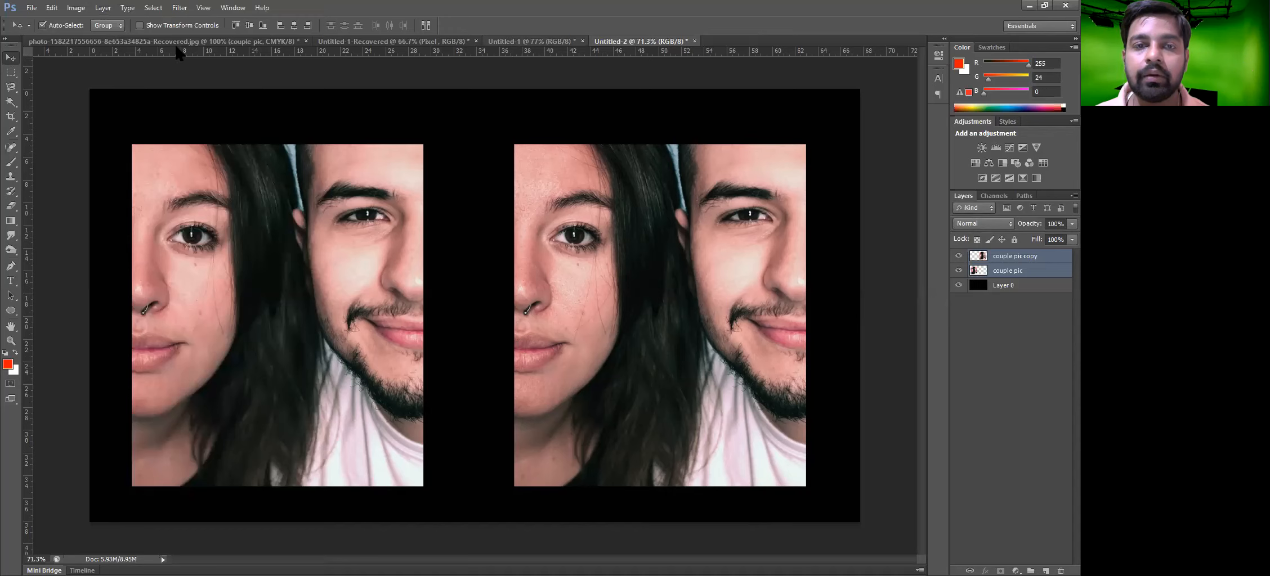
Create a new 1920 × 1080 pixel, 72 ppi RGB document with a white background
left_click(31, 8)
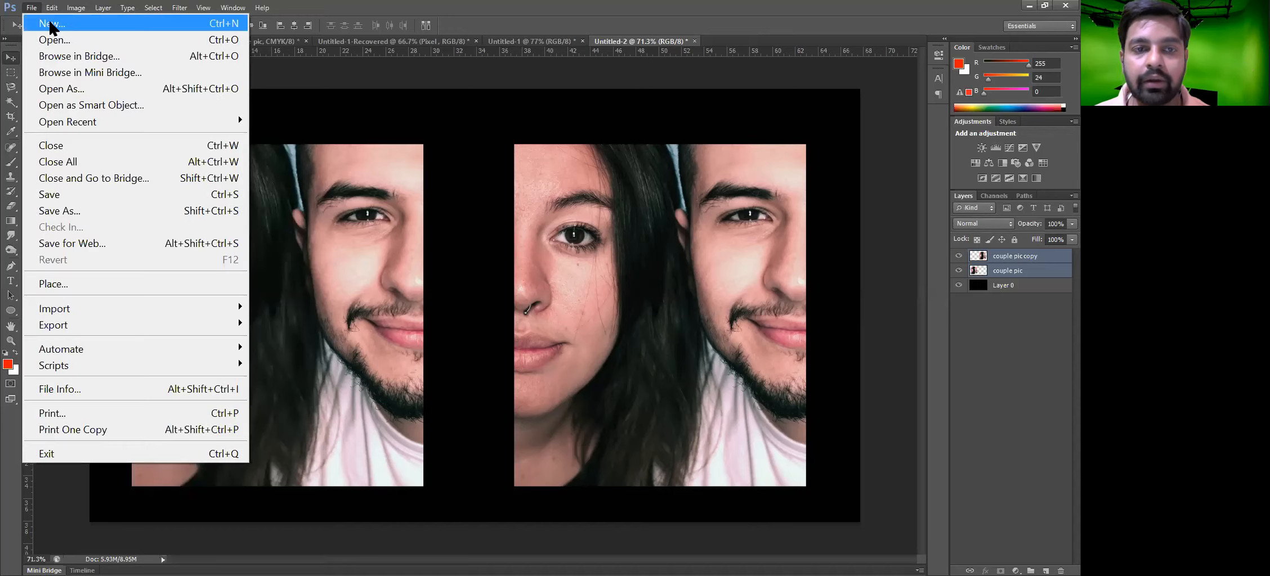
left_click(50, 26)
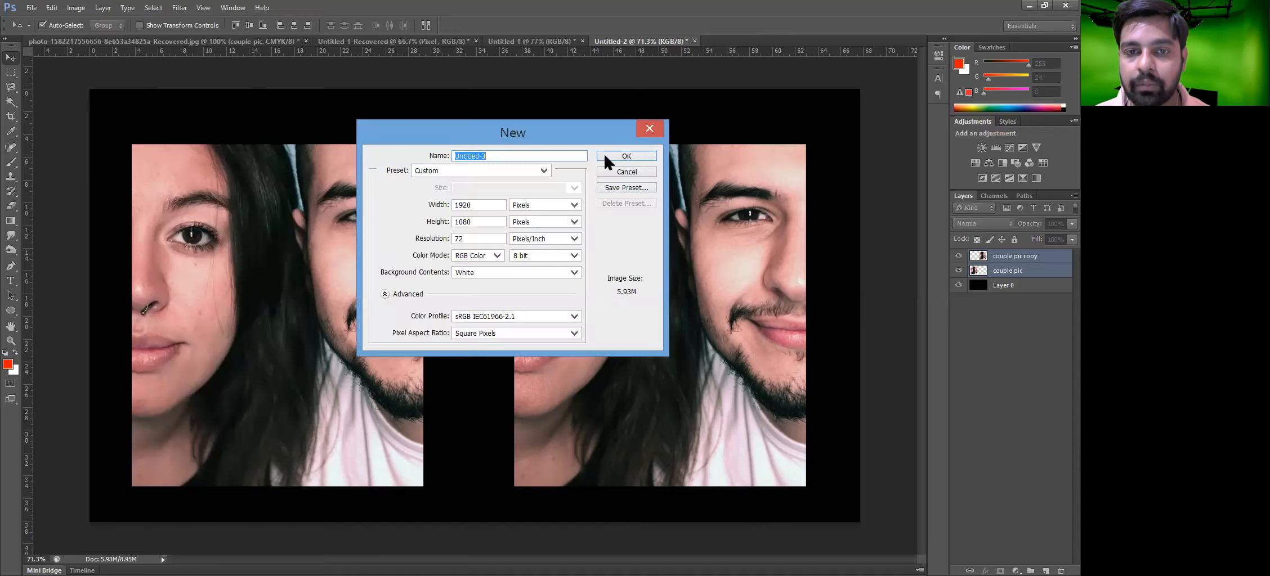
left_click(604, 157)
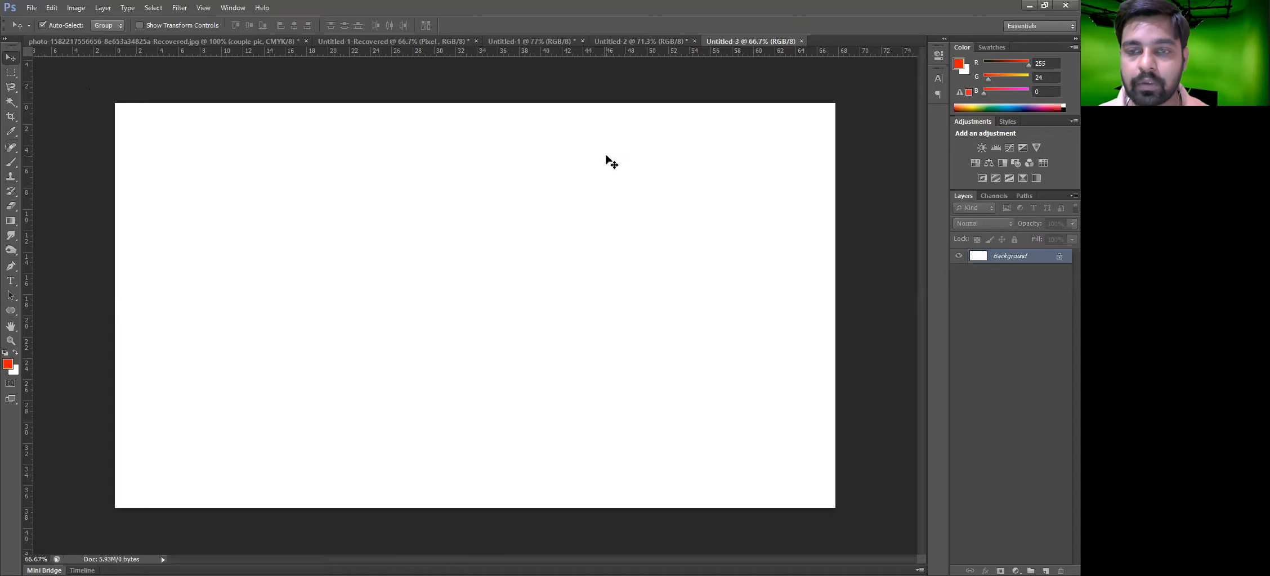
Draw a red bird with the Custom Shape Tool, about 857 × 726 pixels, across the canvas
left_click(11, 327)
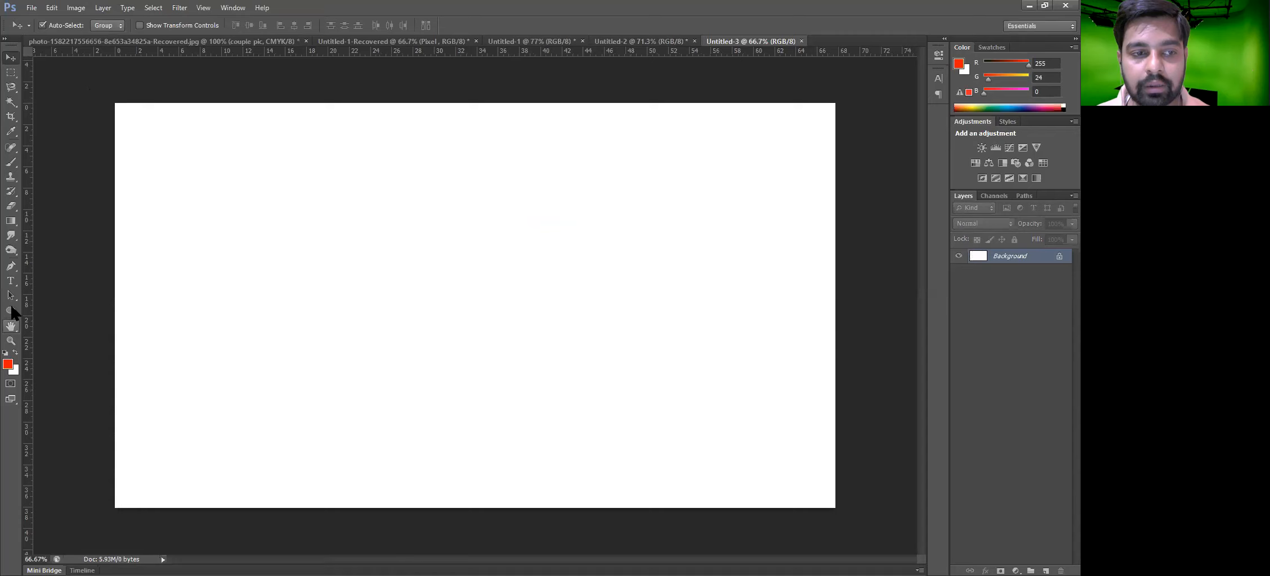
left_click_drag(11, 311, 80, 366)
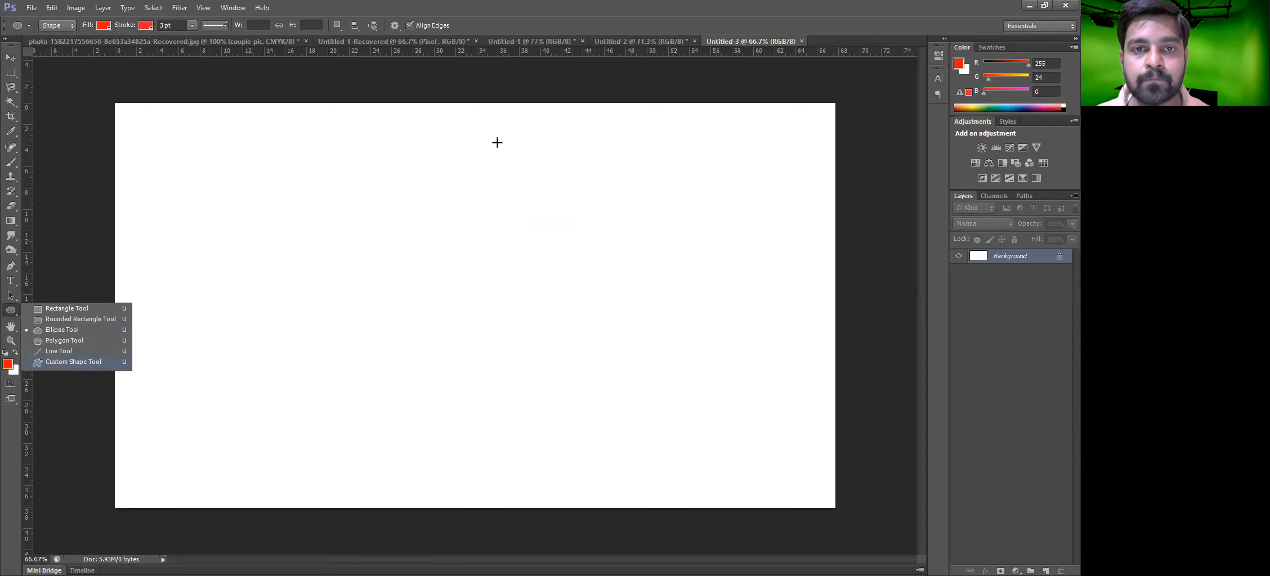
left_click(440, 25)
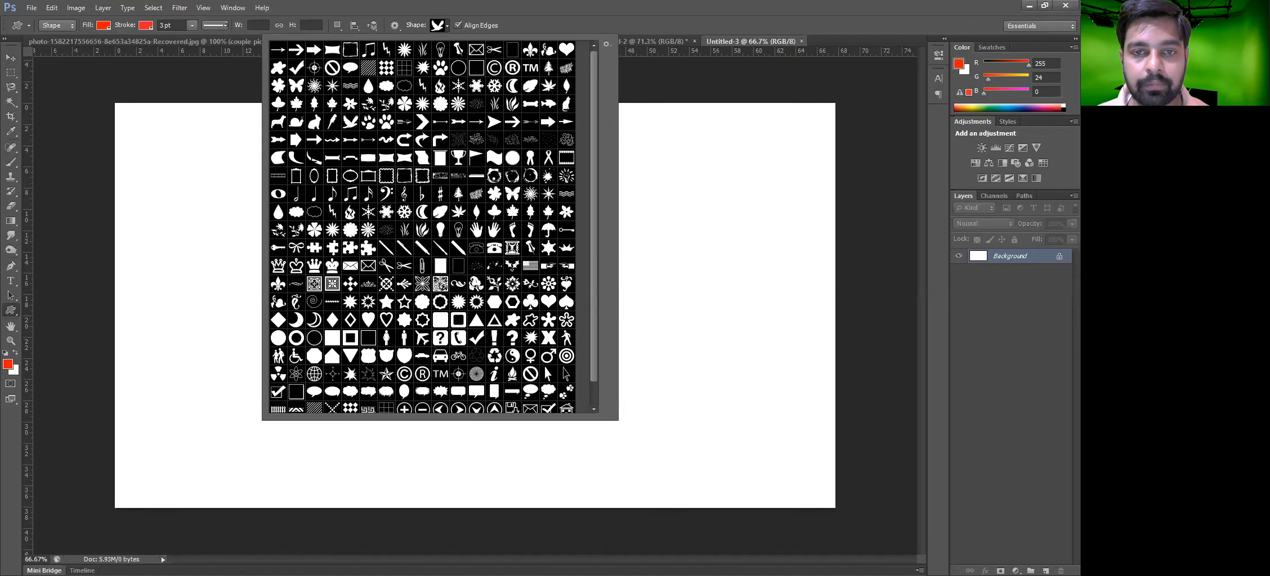
key("Escape")
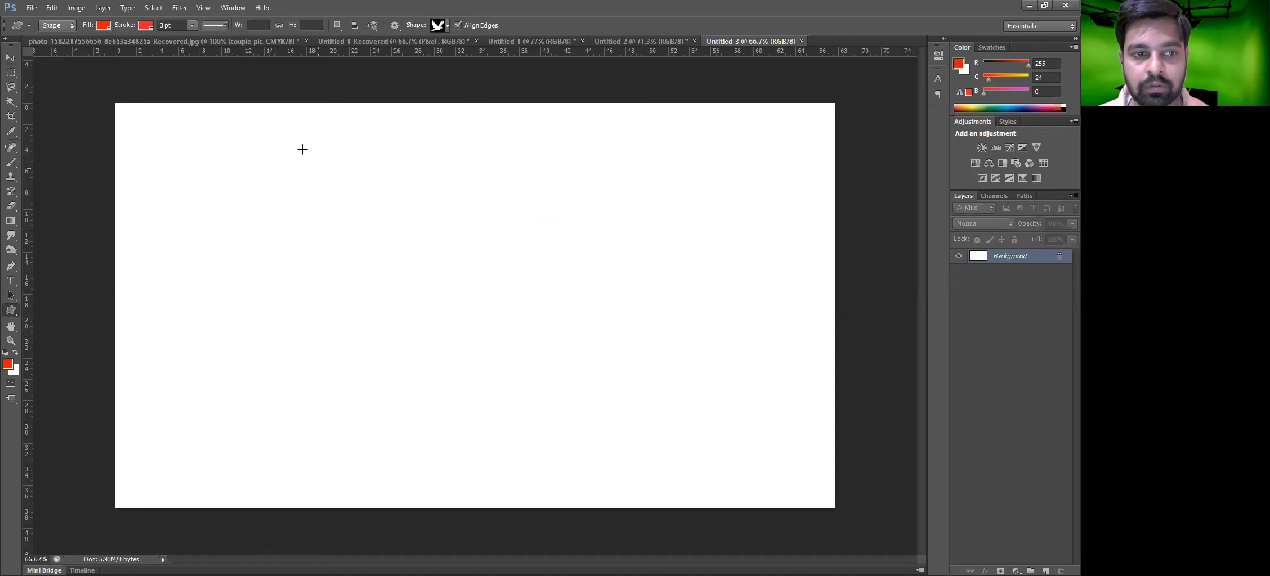
left_click_drag(590, 433, 620, 444)
Switch to the Move tool and nudge the bird shape slightly down and right
key("v")
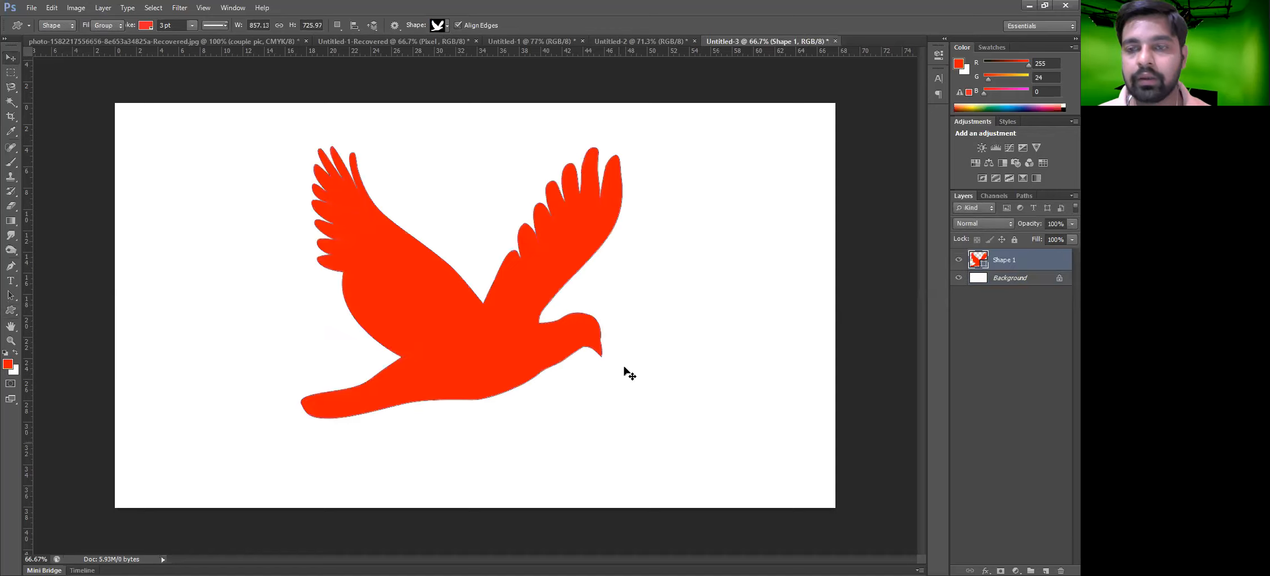
left_click(692, 251)
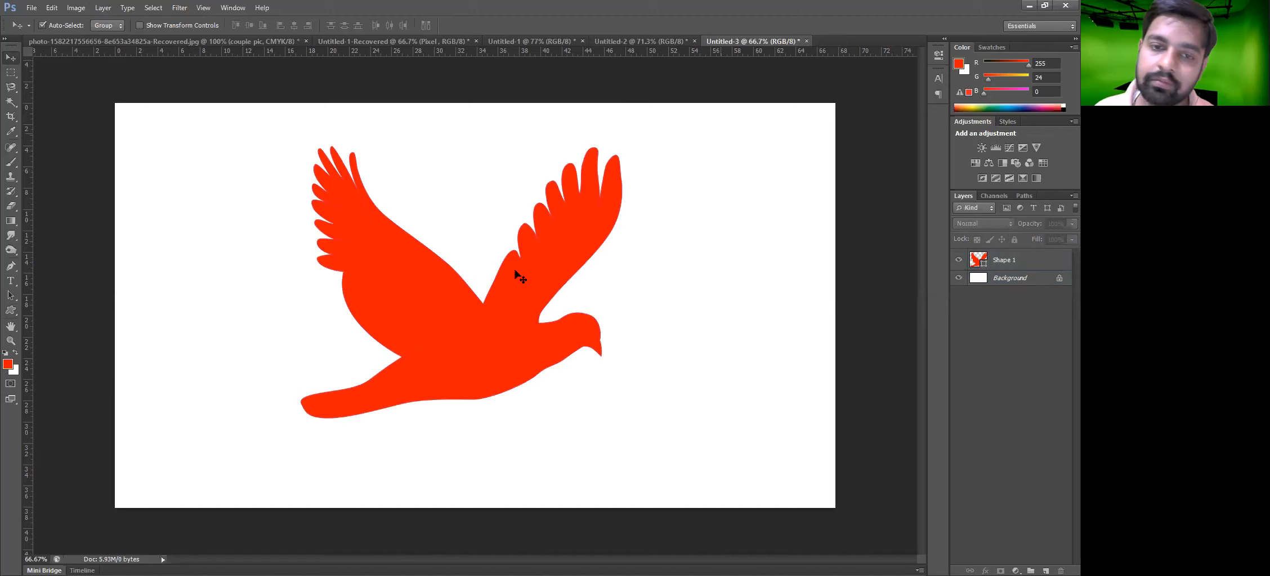
left_click_drag(519, 275, 526, 293)
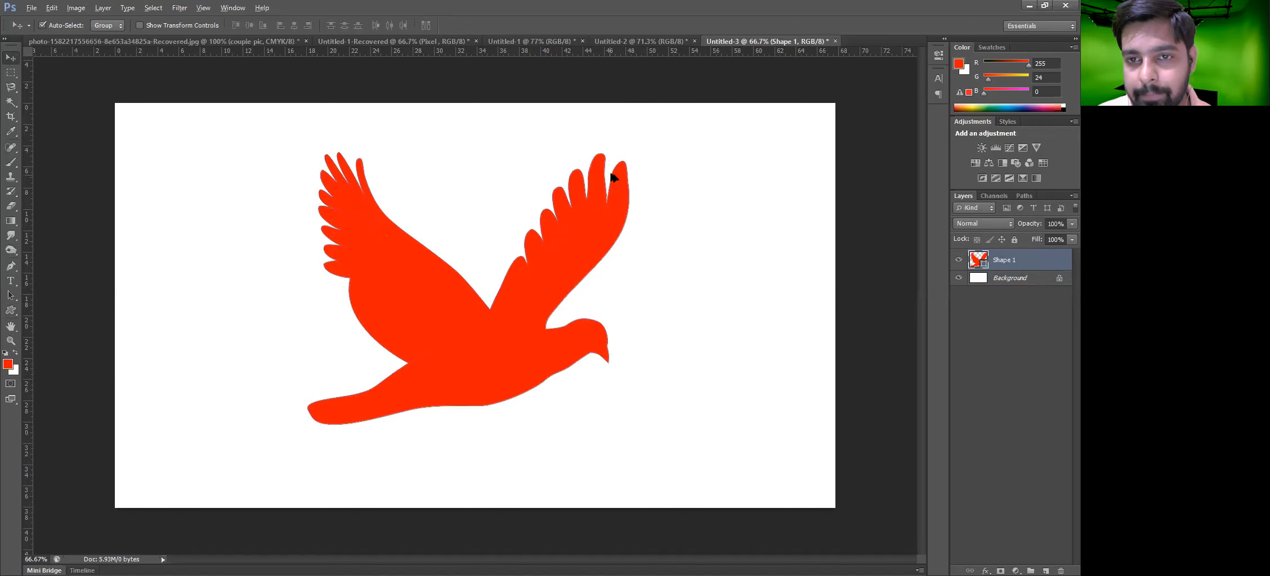
Zoom in closely to inspect the pixels along the bird shape's wing edge
scroll(672, 170, "up", 3)
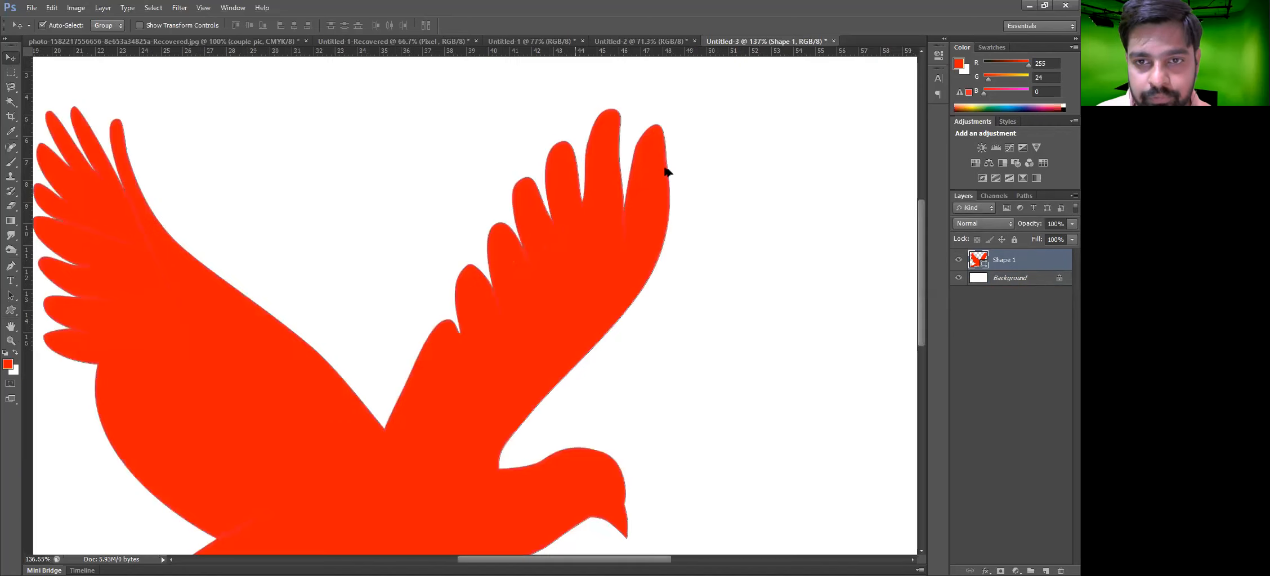
scroll(667, 171, "up", 5)
scroll(665, 172, "up", 4)
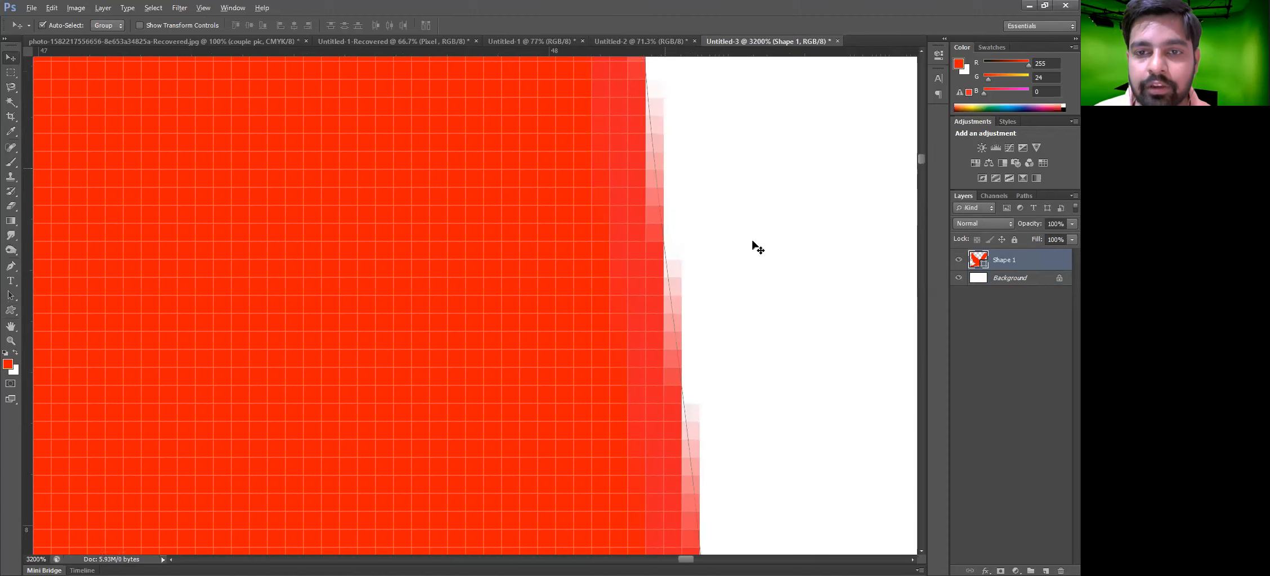
left_click(682, 152)
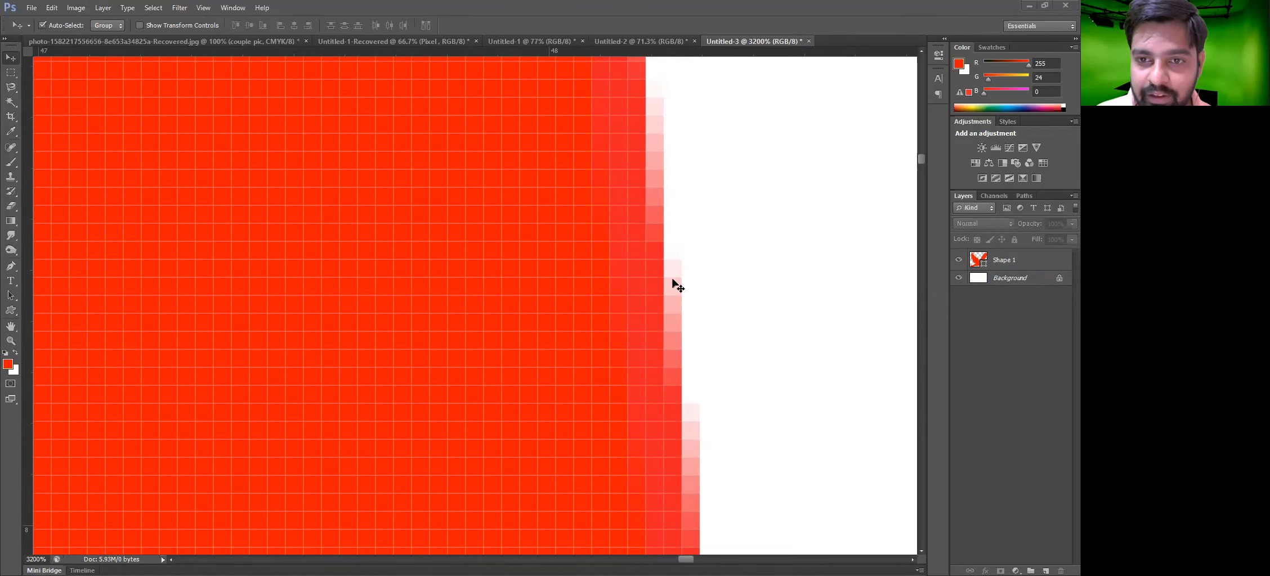
scroll(721, 281, "down", 5)
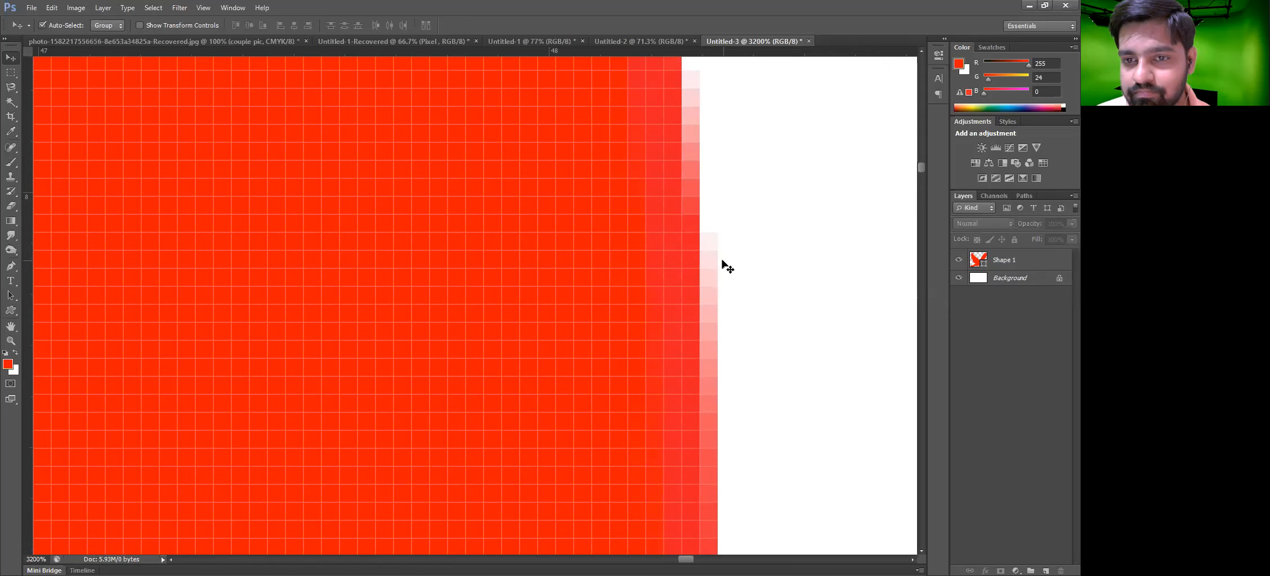
scroll(726, 267, "down", 1)
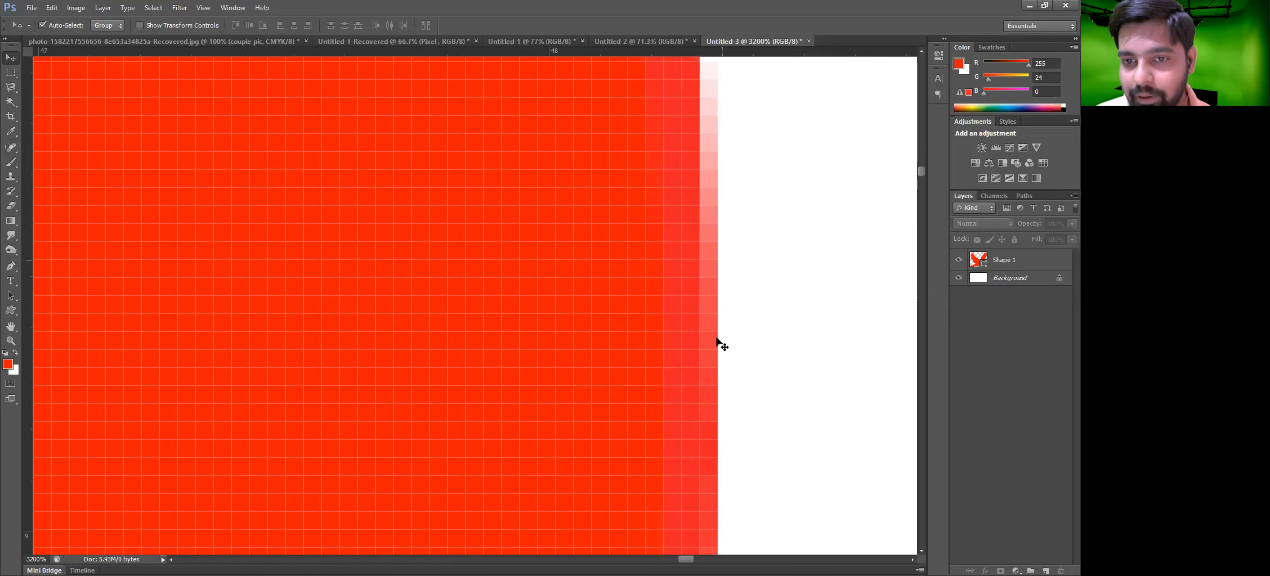
scroll(711, 395, "down", 3)
scroll(704, 400, "down", 1)
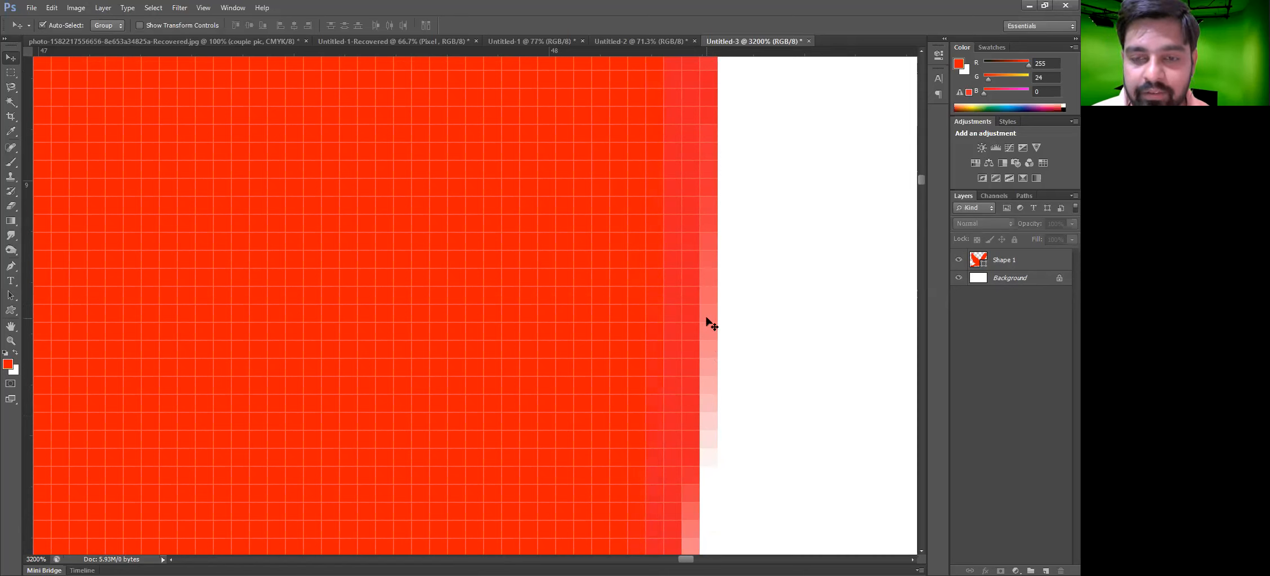
key("alt")
key("alt")
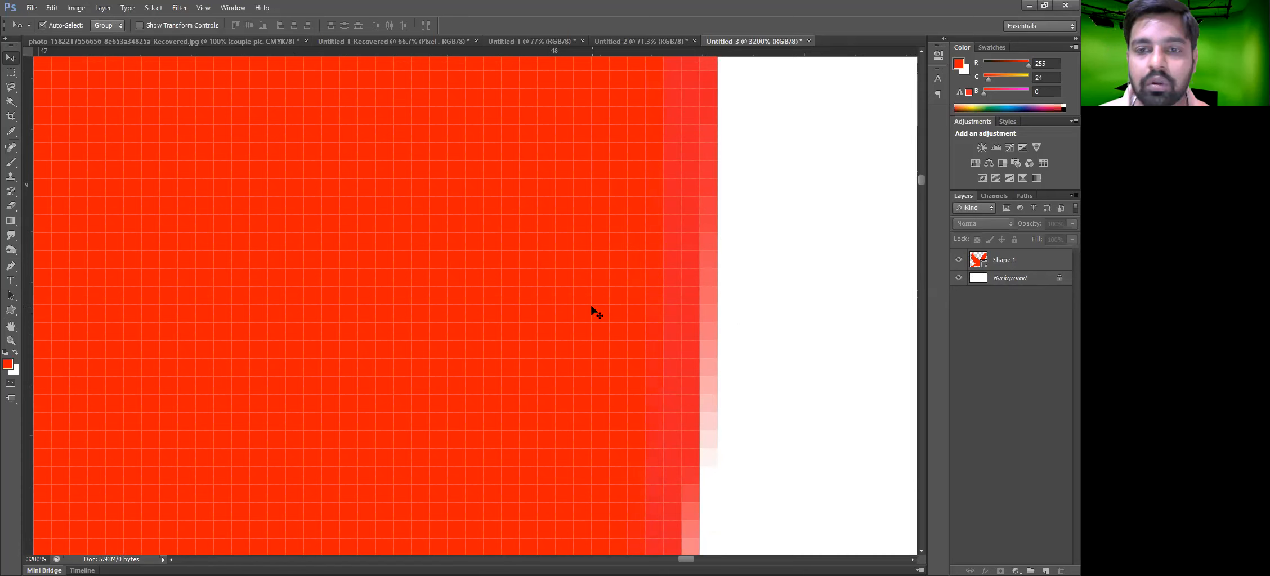
key("ctrl+0")
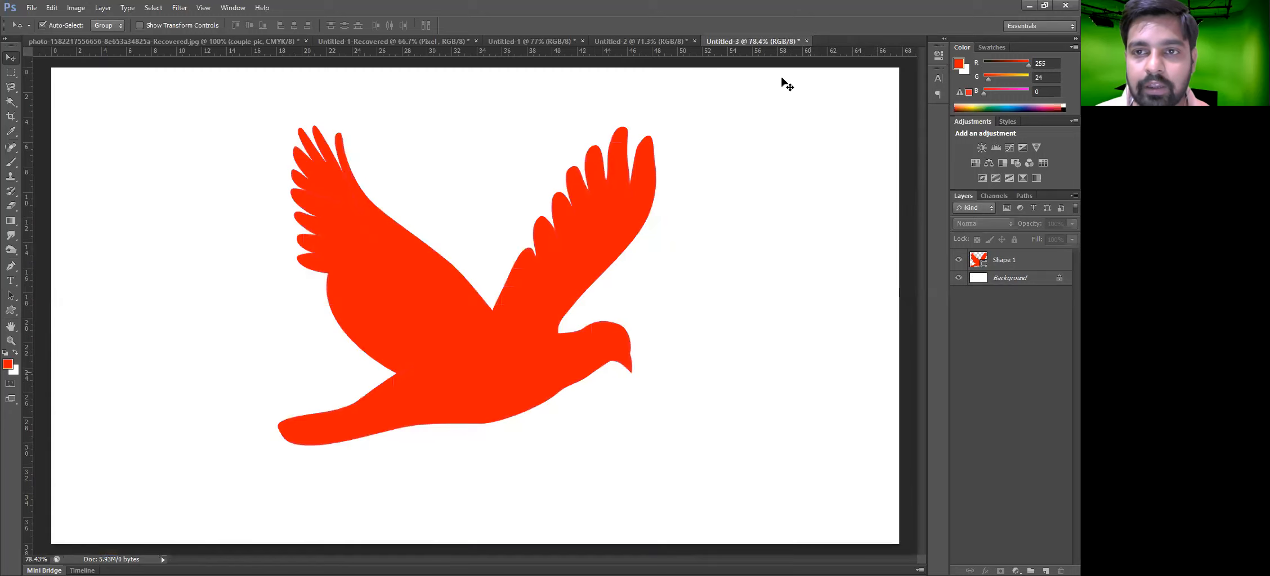
left_click_drag(569, 215, 573, 223)
key("ctrl+z")
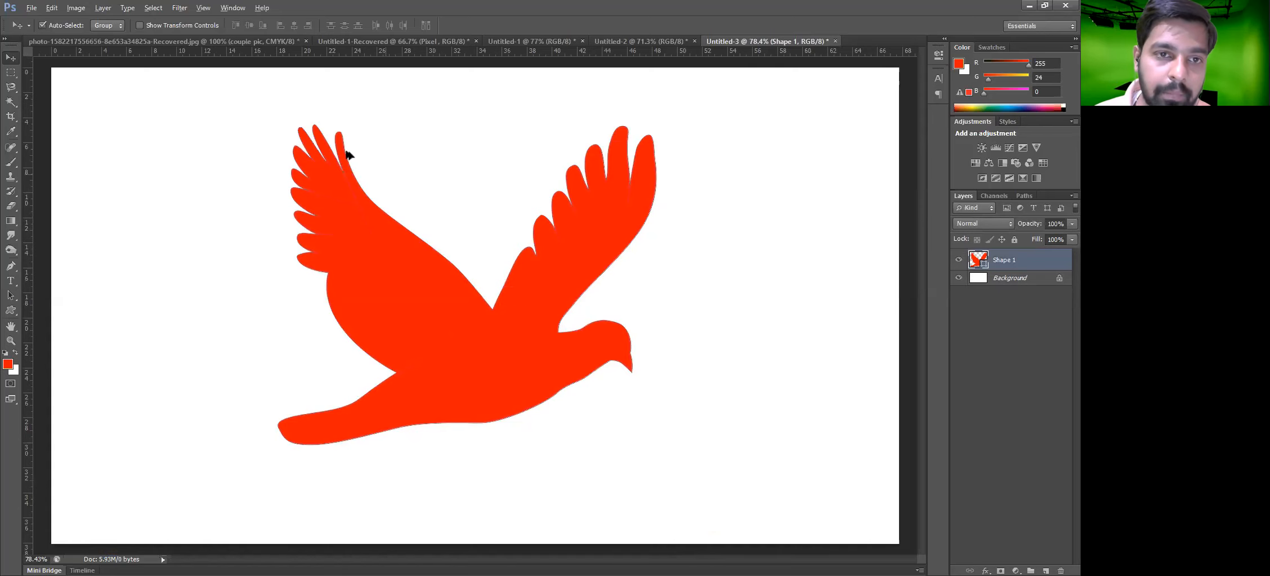
Move the bird shape slightly up and right while examining a wing tip close up
scroll(349, 155, "up", 12)
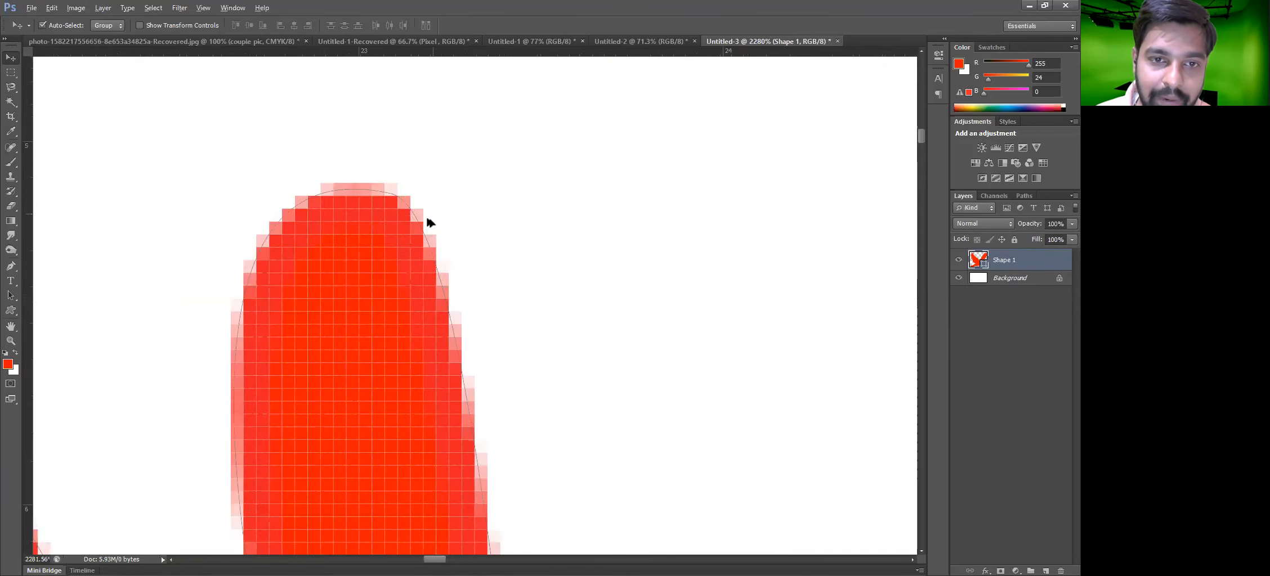
scroll(410, 208, "up", 1)
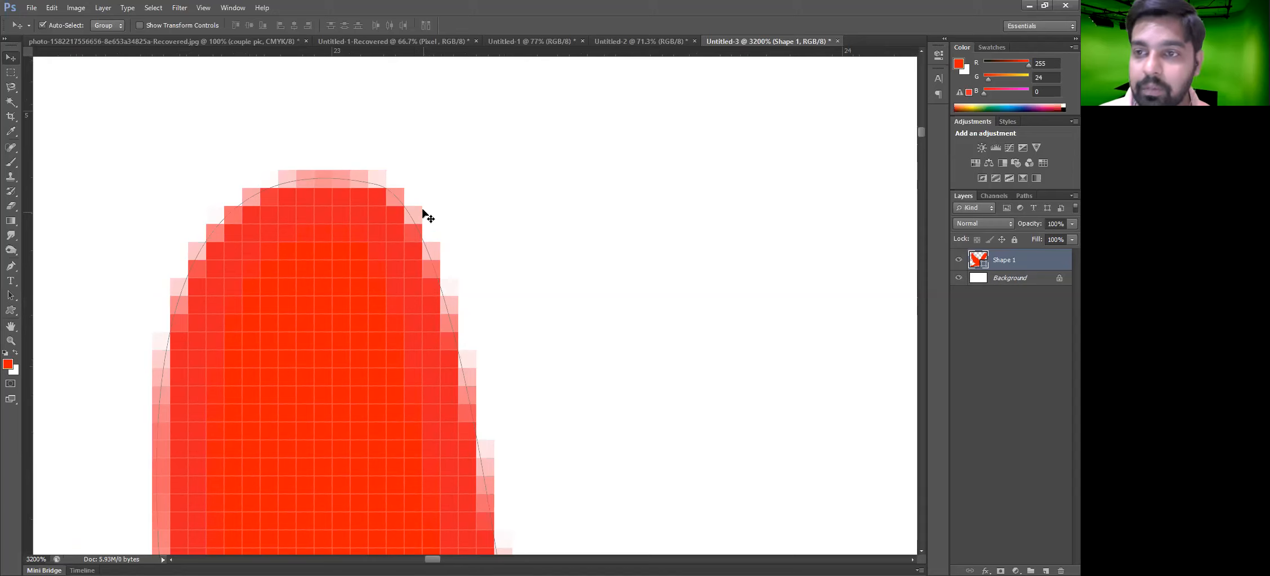
left_click(371, 316)
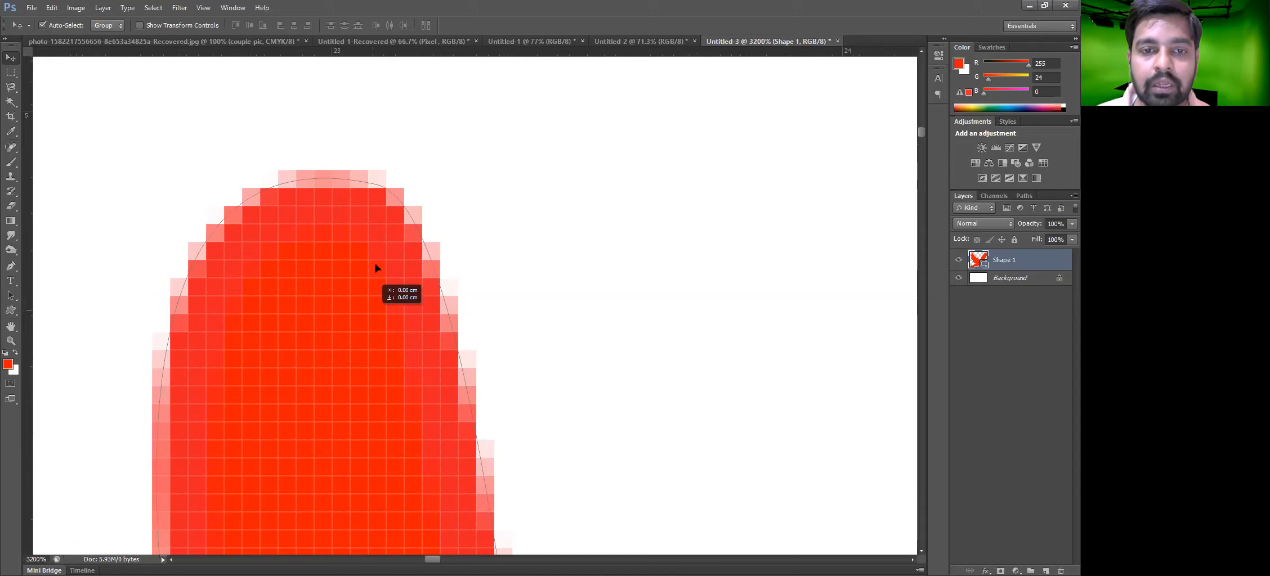
left_click_drag(376, 260, 431, 198)
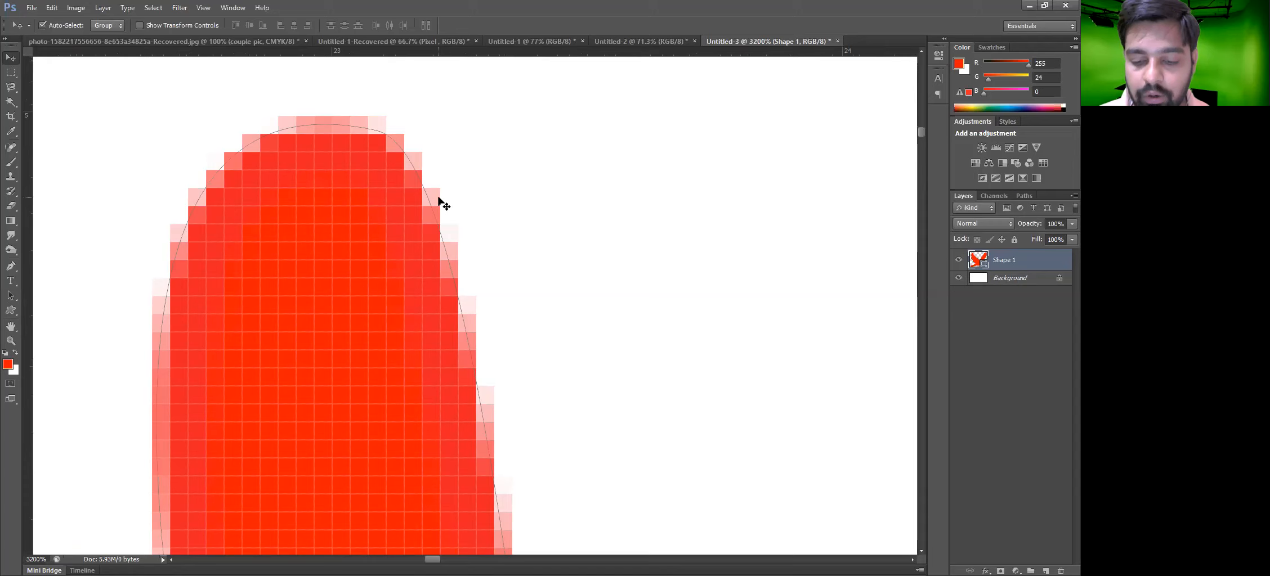
key("ctrl+0")
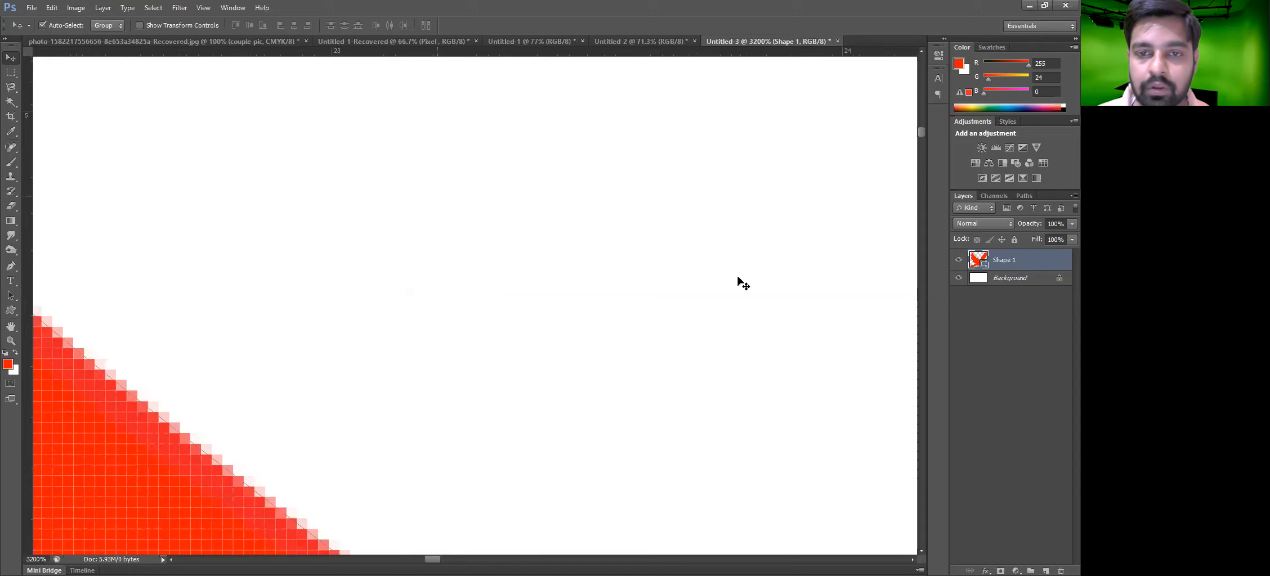
Nudge the bird shape, convert the background into a regular layer, and apply Merge Visible to the bird document
left_click_drag(580, 281, 583, 258)
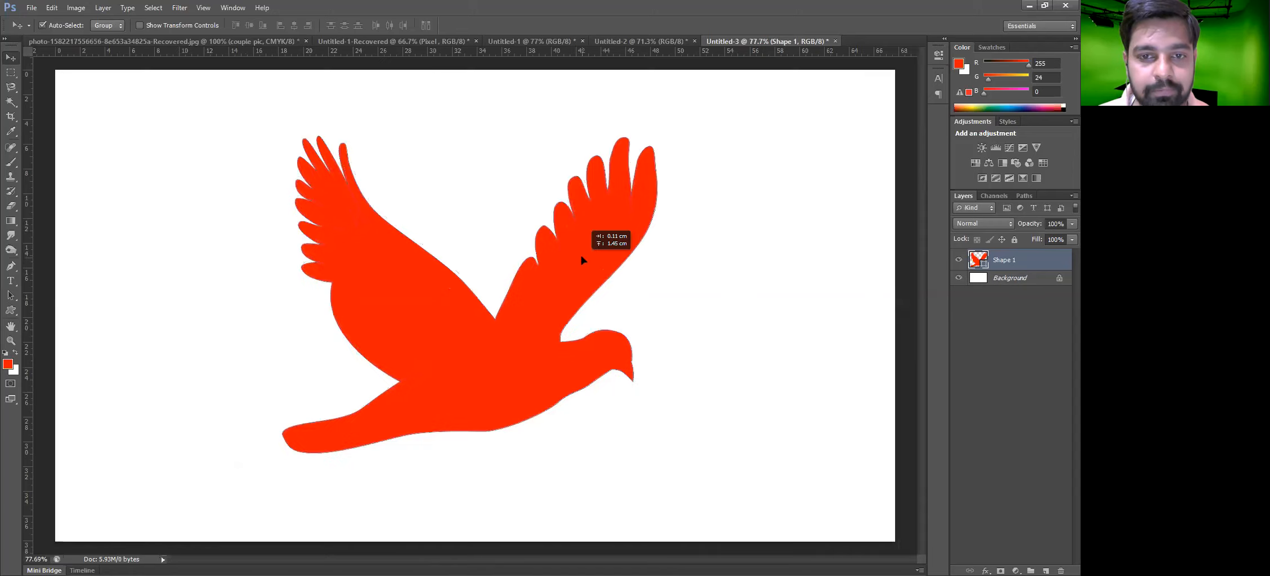
left_click(1020, 281)
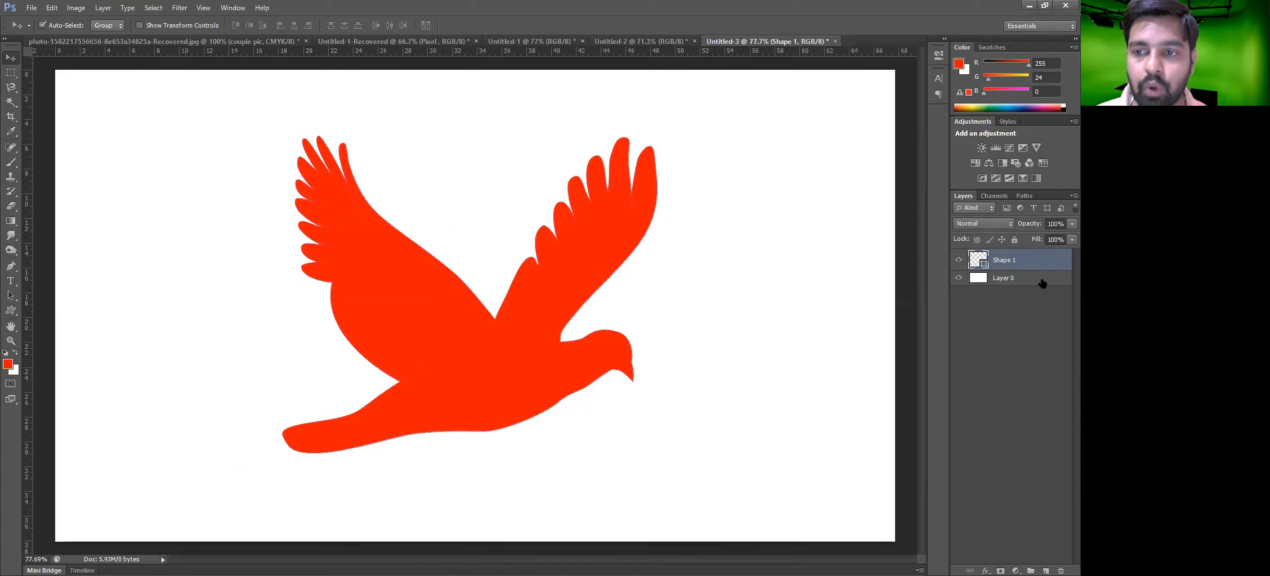
left_click(1001, 309)
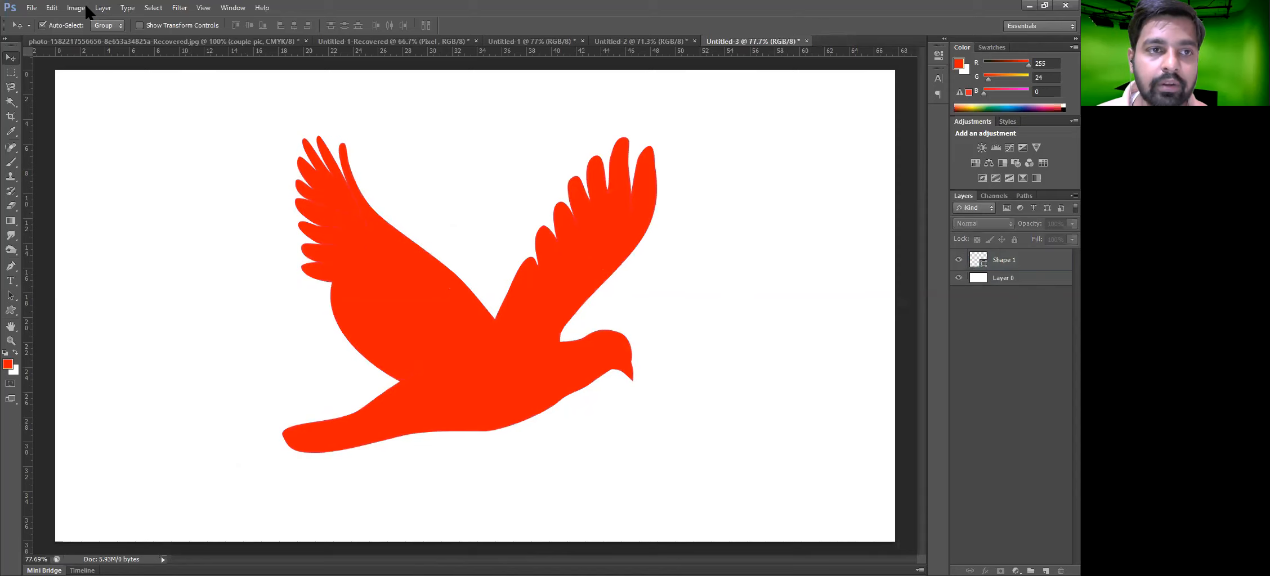
key("alt+l")
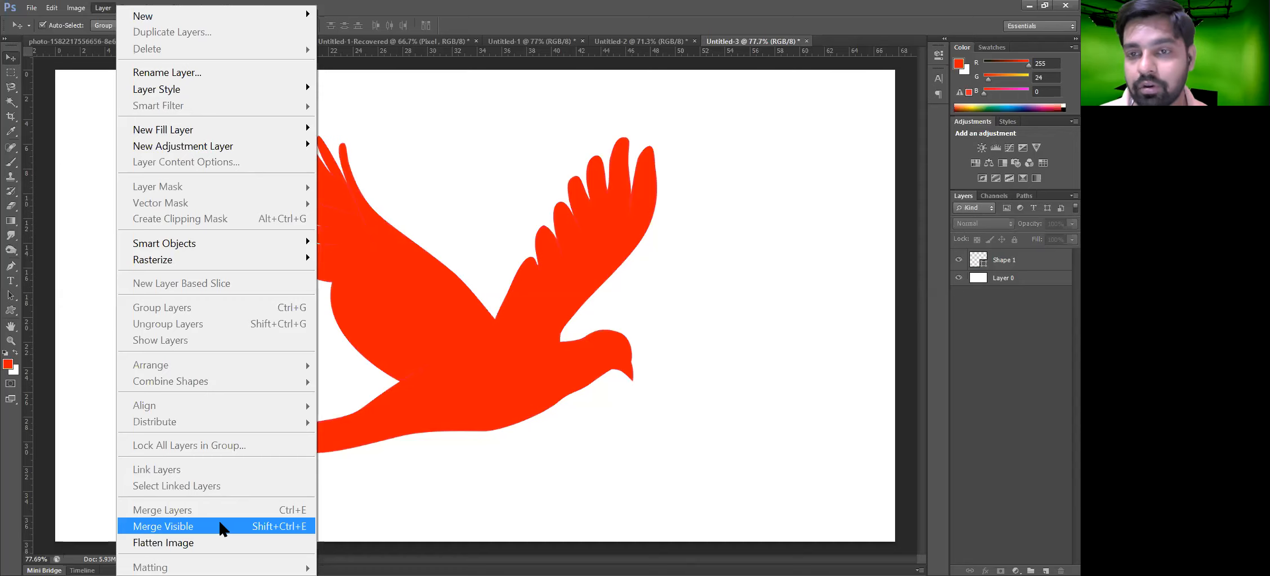
left_click(220, 529)
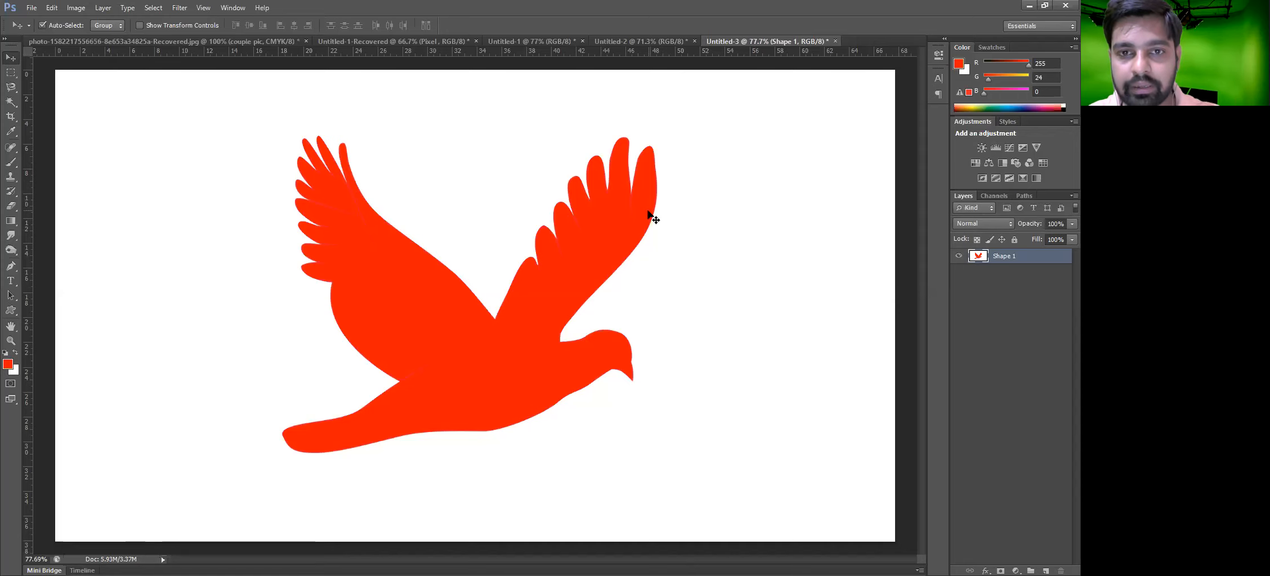
Set the background colour to black and fill the new document's background with it
left_click(16, 371)
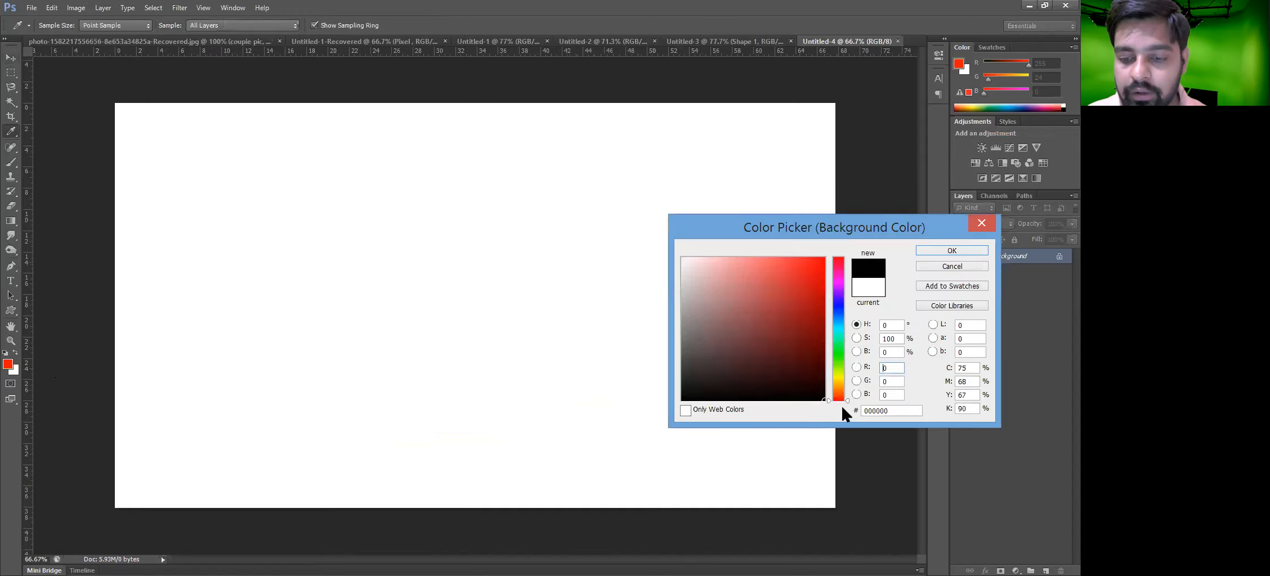
key("Return")
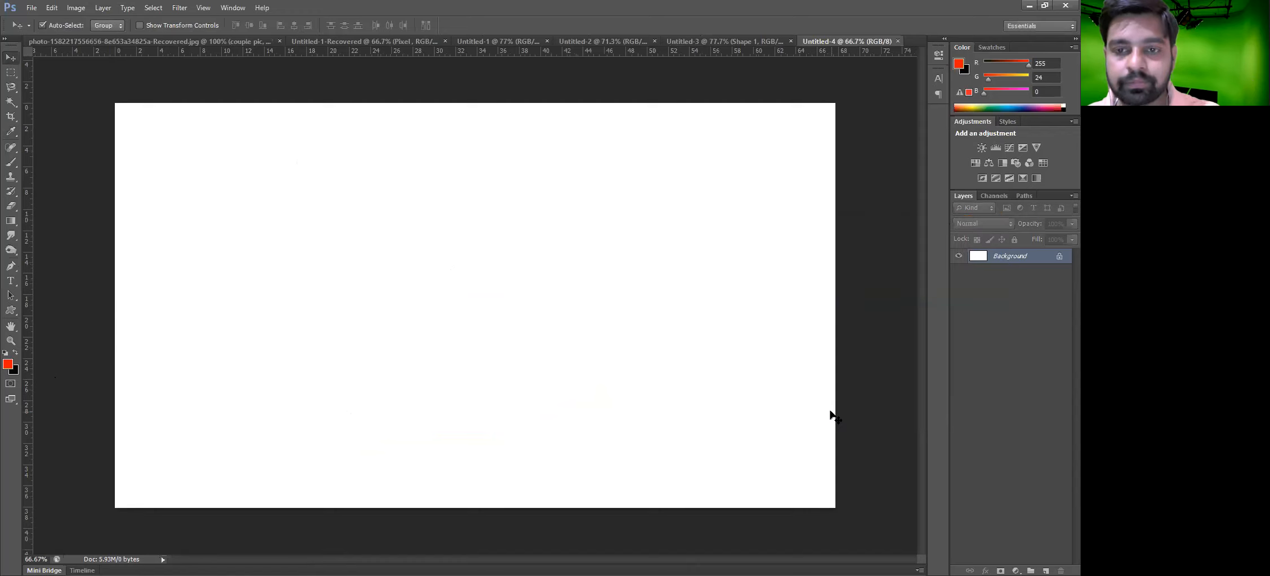
key("ctrl+BackSpace")
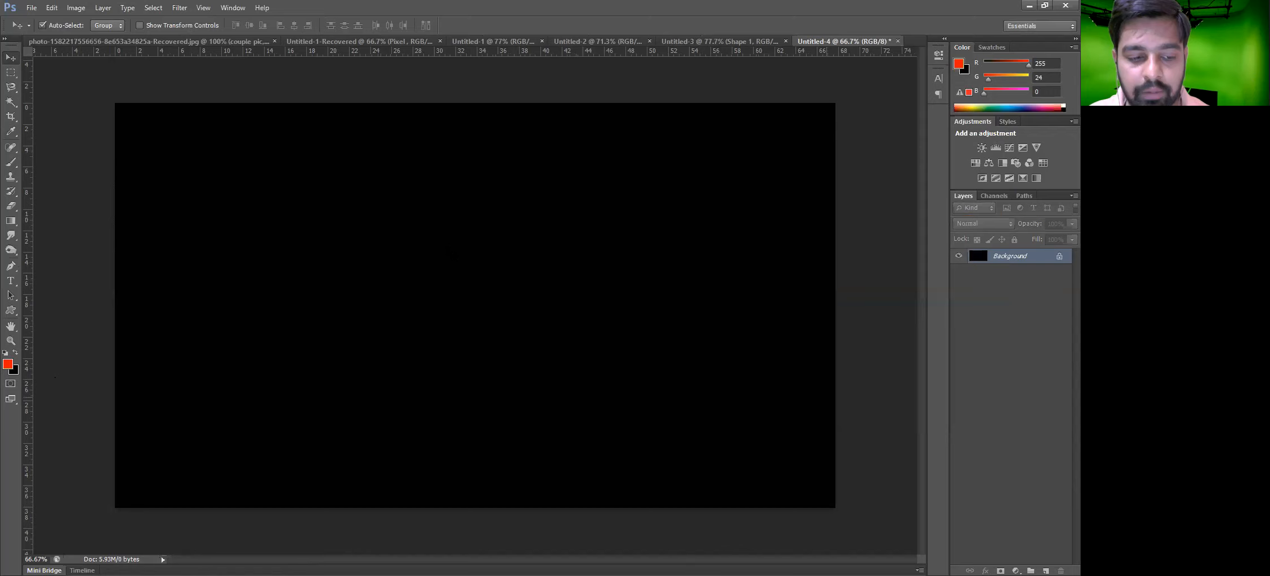
Select the whole bird in the bird document with the Magic Wand tool, retrying on the wing and body
key("ctrl+shift+Tab")
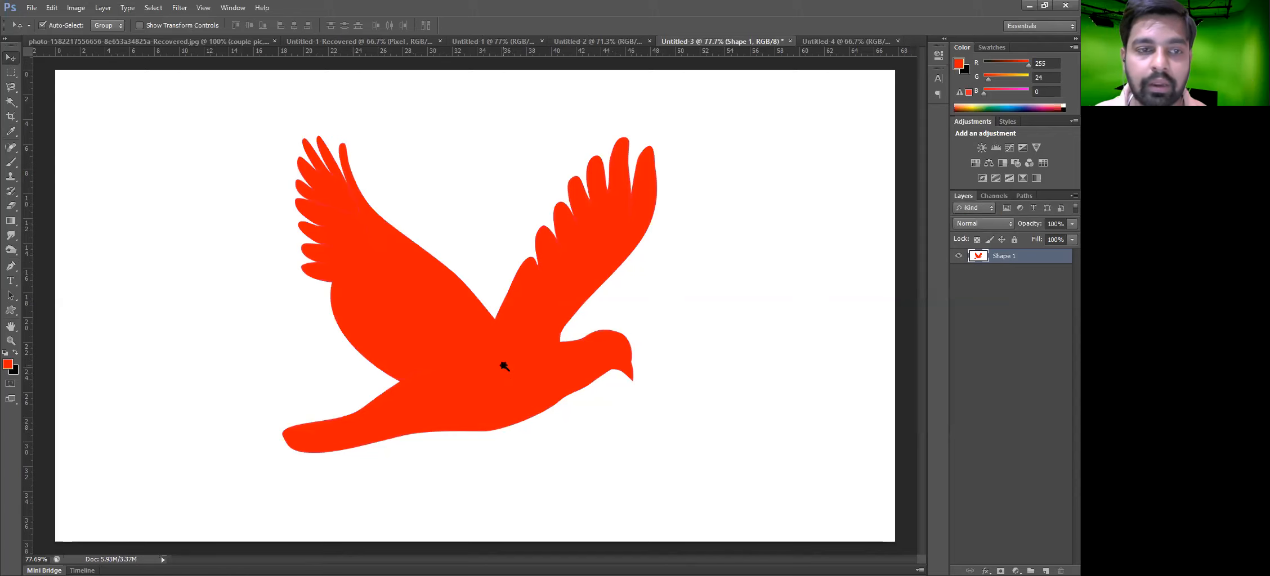
key("w")
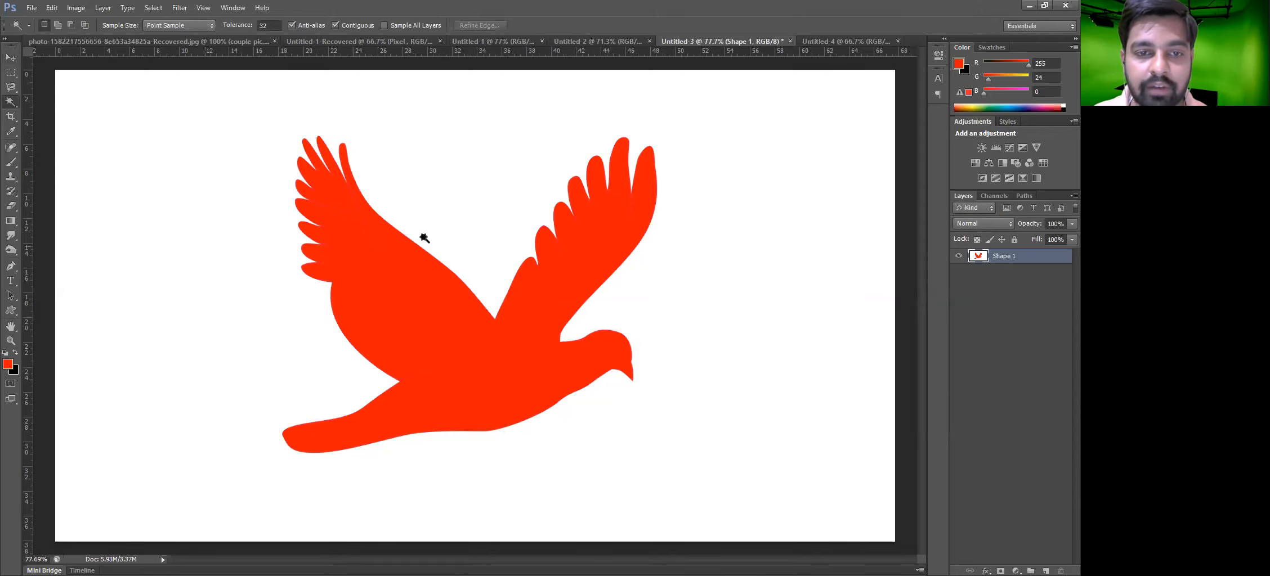
left_click(410, 277)
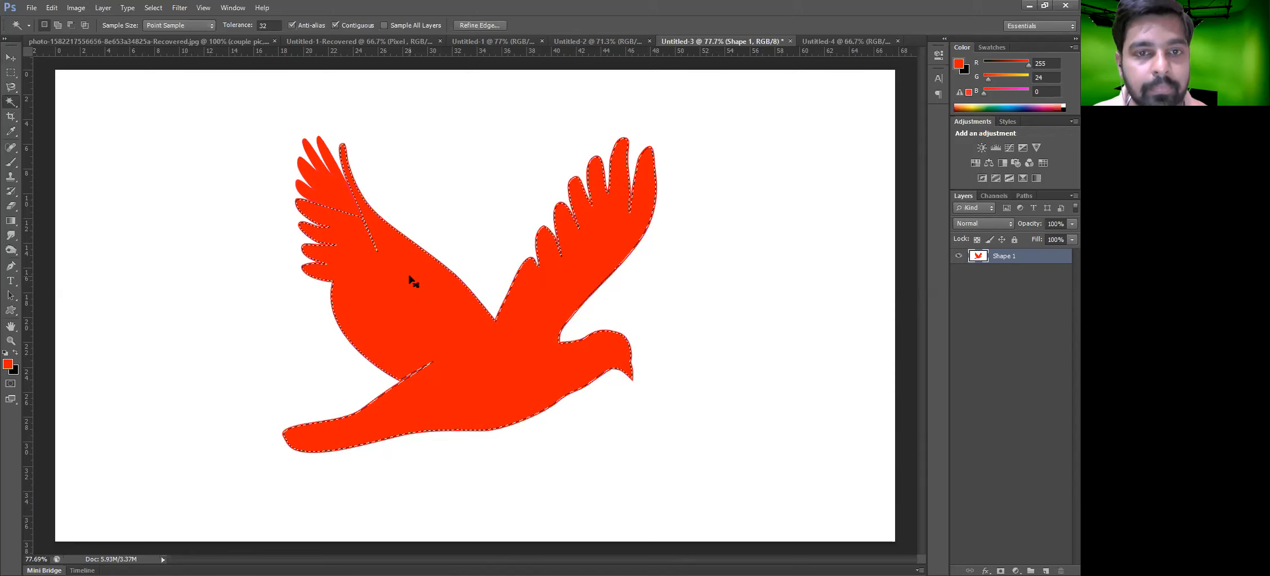
left_click(327, 190, "shift")
key("ctrl+d")
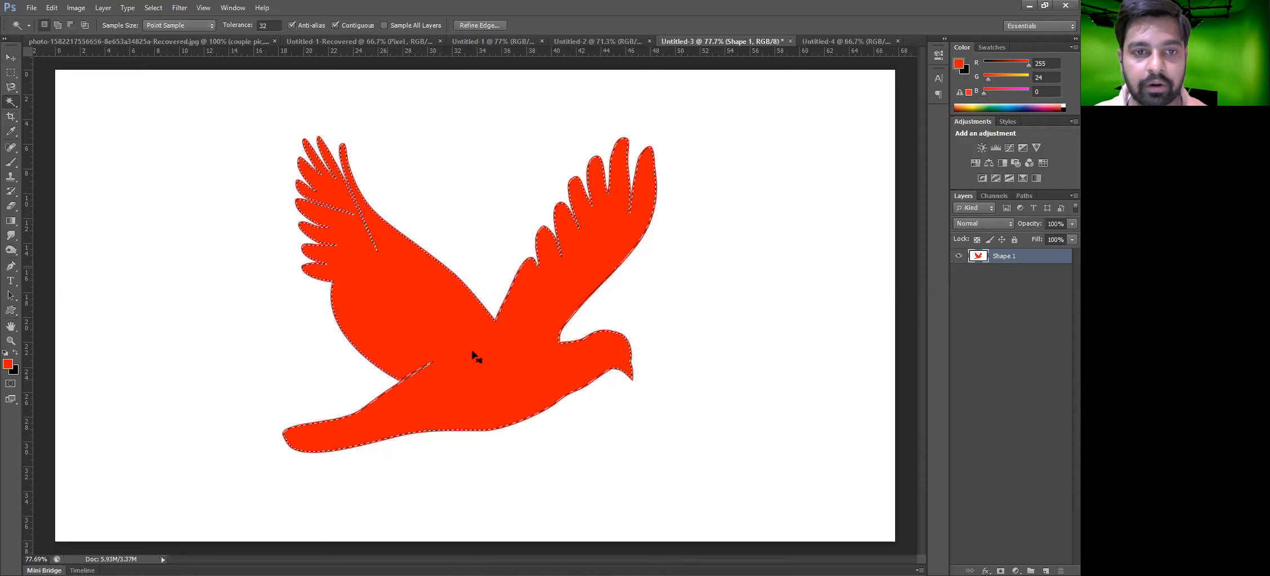
left_click(345, 206)
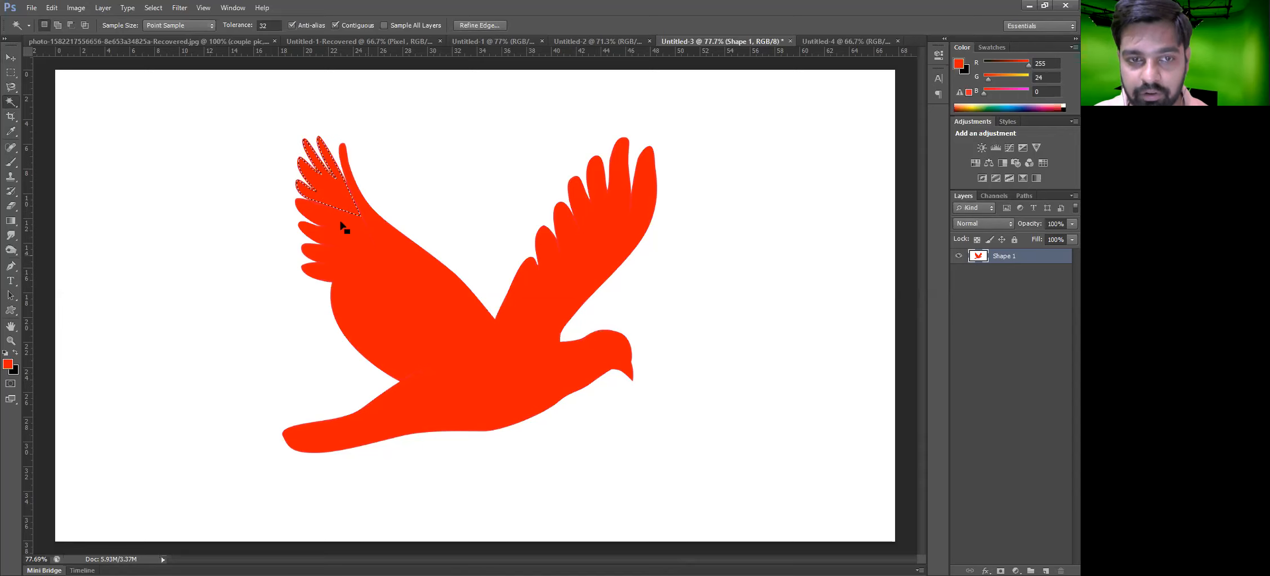
key("ctrl+d")
scroll(313, 210, "up", 2)
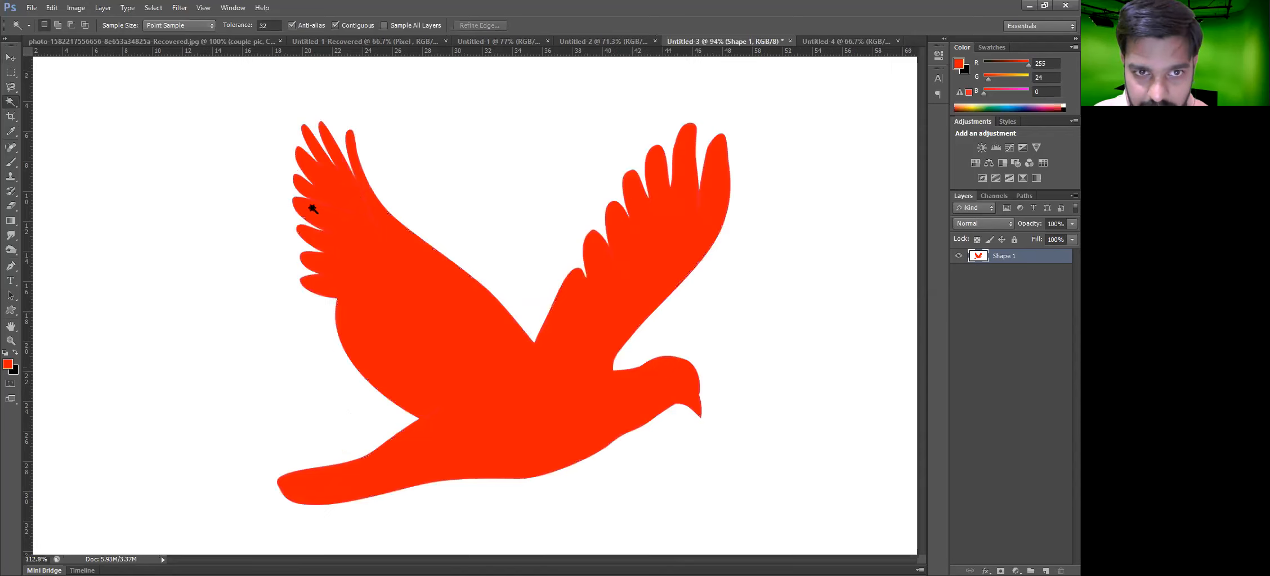
scroll(626, 427, "up", 2)
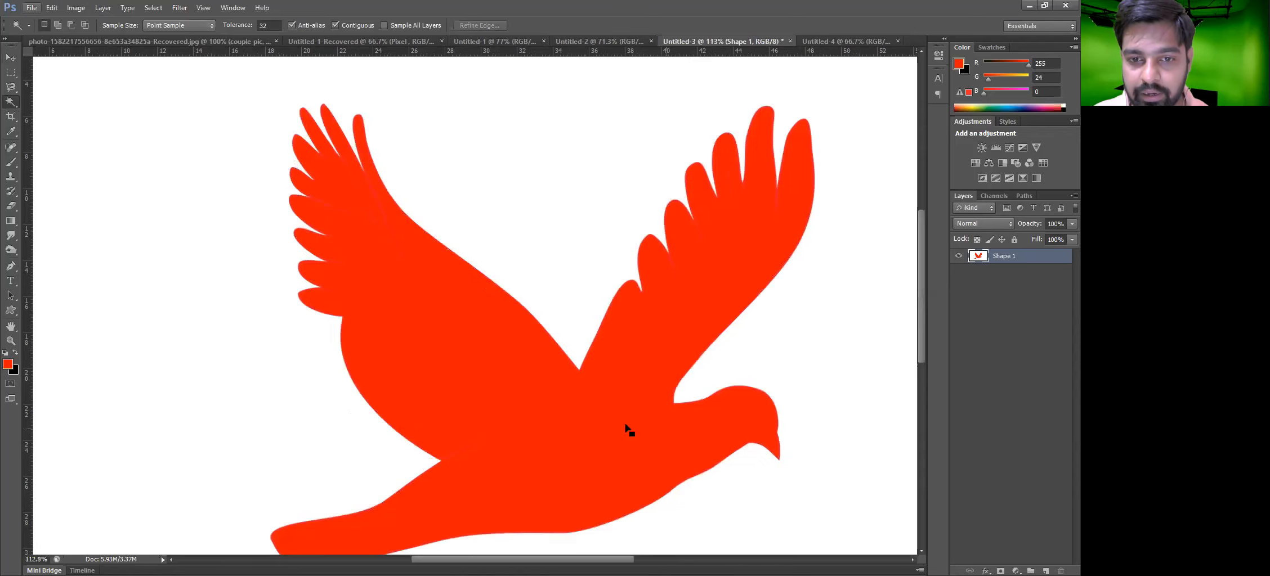
left_click(632, 427)
scroll(414, 153, "down", 1)
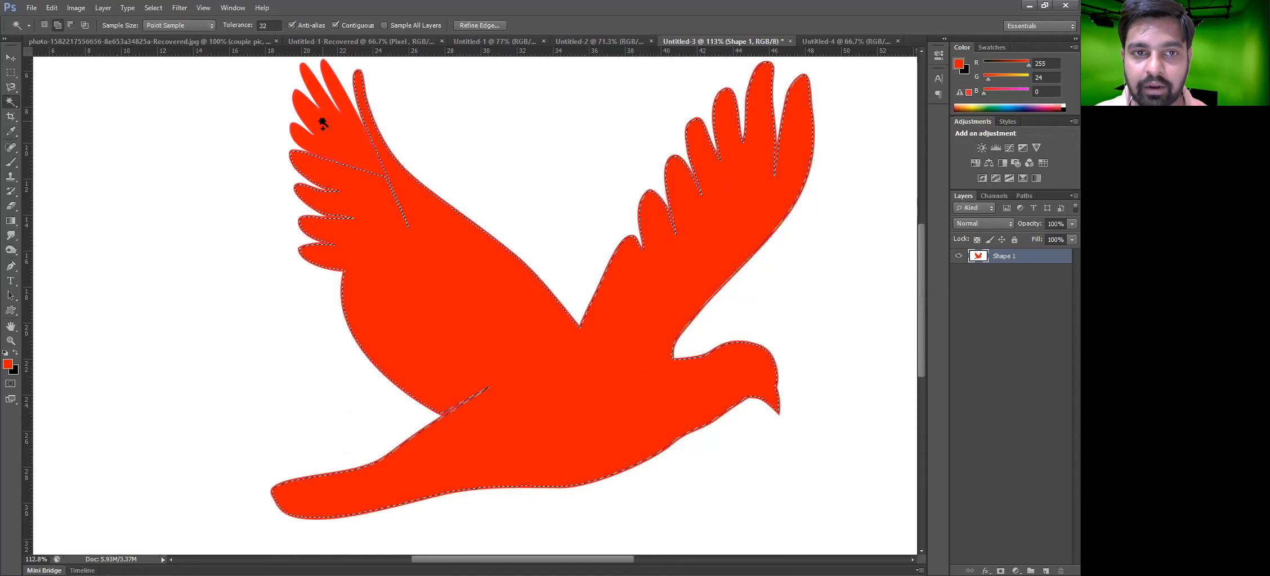
left_click(453, 292, "shift")
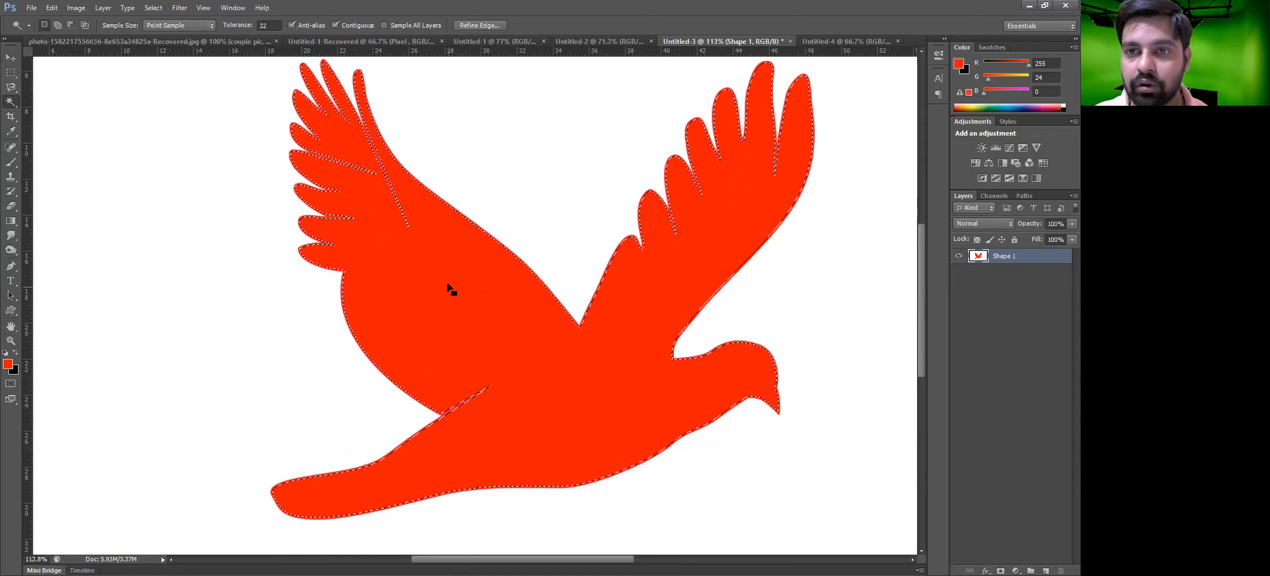
Copy the selected bird and paste it into the black document
key("ctrl+c")
key("ctrl+Tab")
key("ctrl+v")
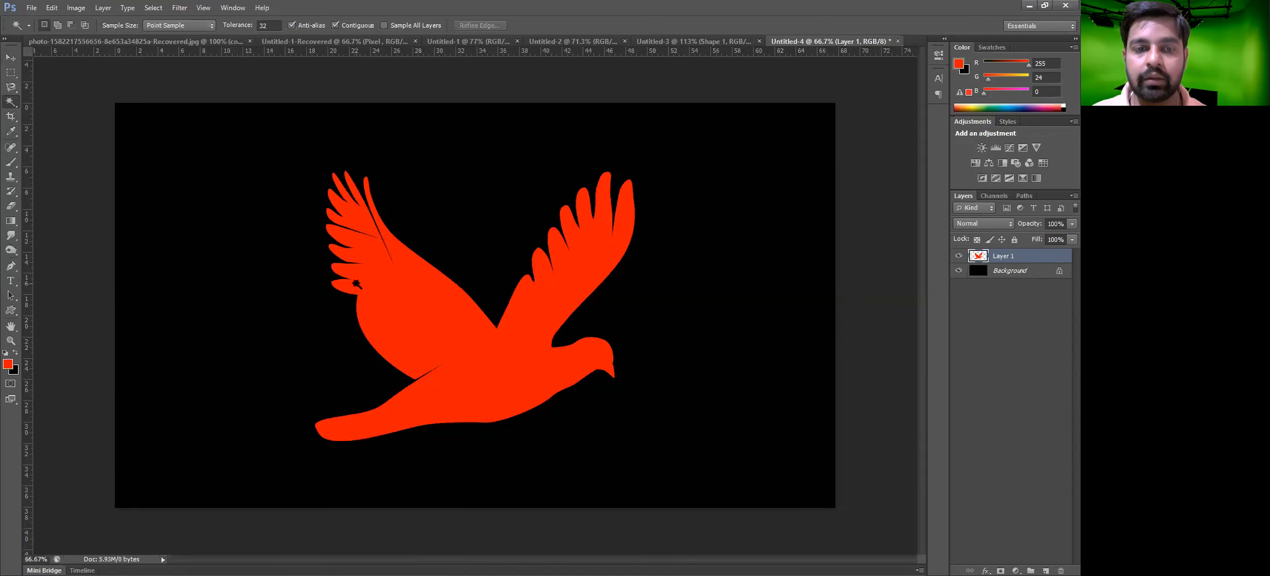
Zoom in on the pasted bird's wing tip with the Move tool and nudge the bird slightly right
key("v")
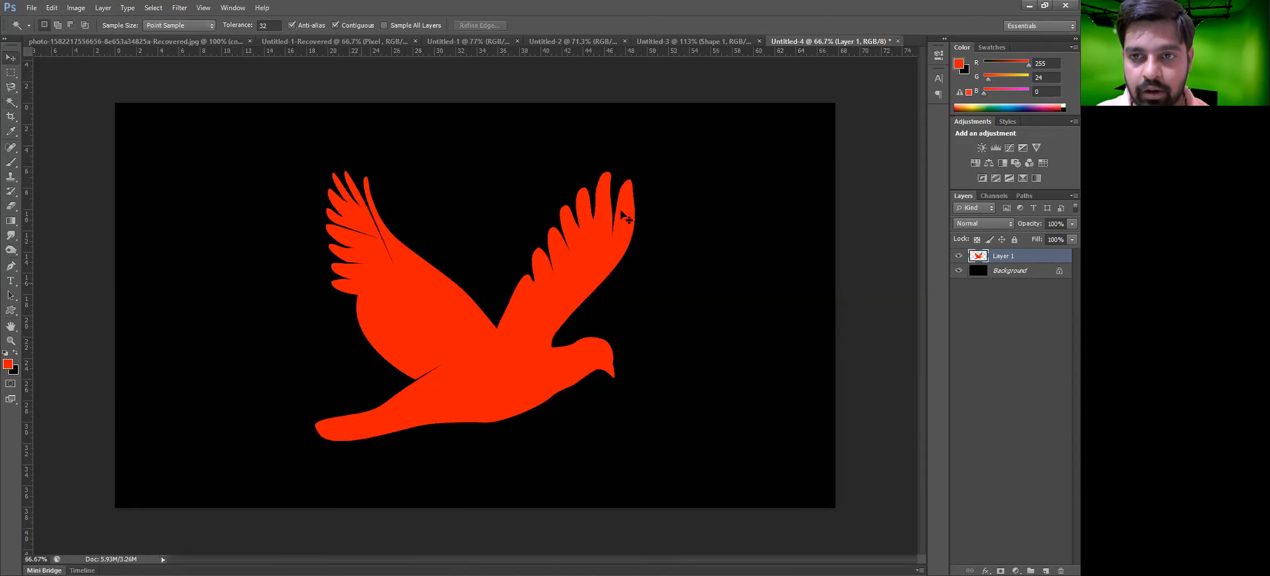
left_click(1031, 271)
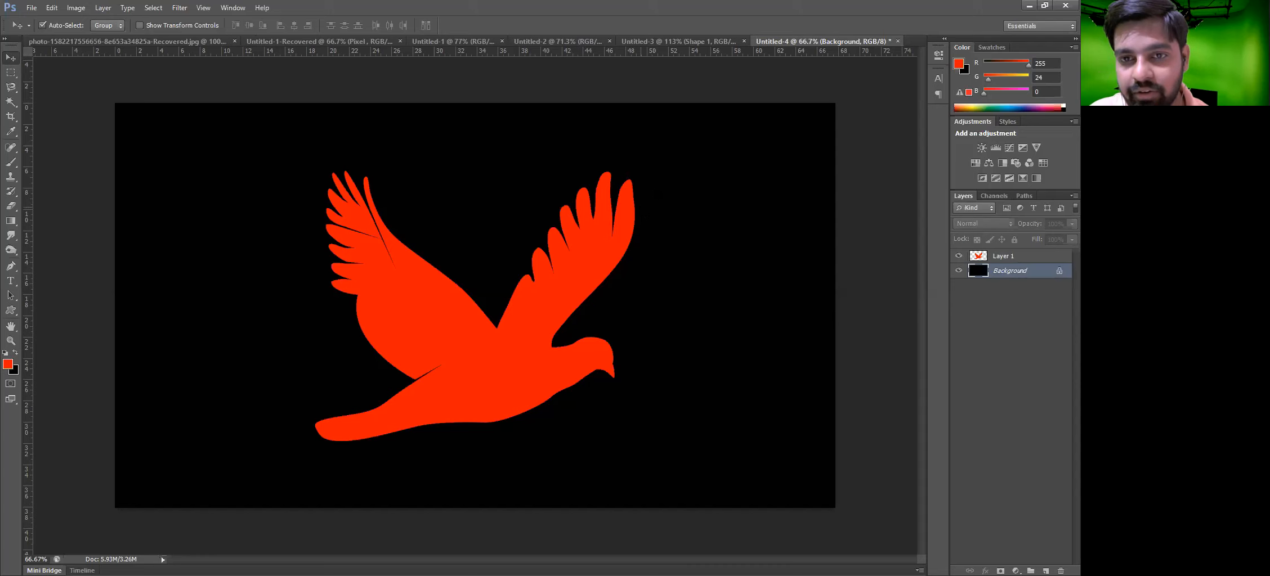
scroll(642, 207, "up", 4)
scroll(692, 164, "up", 10)
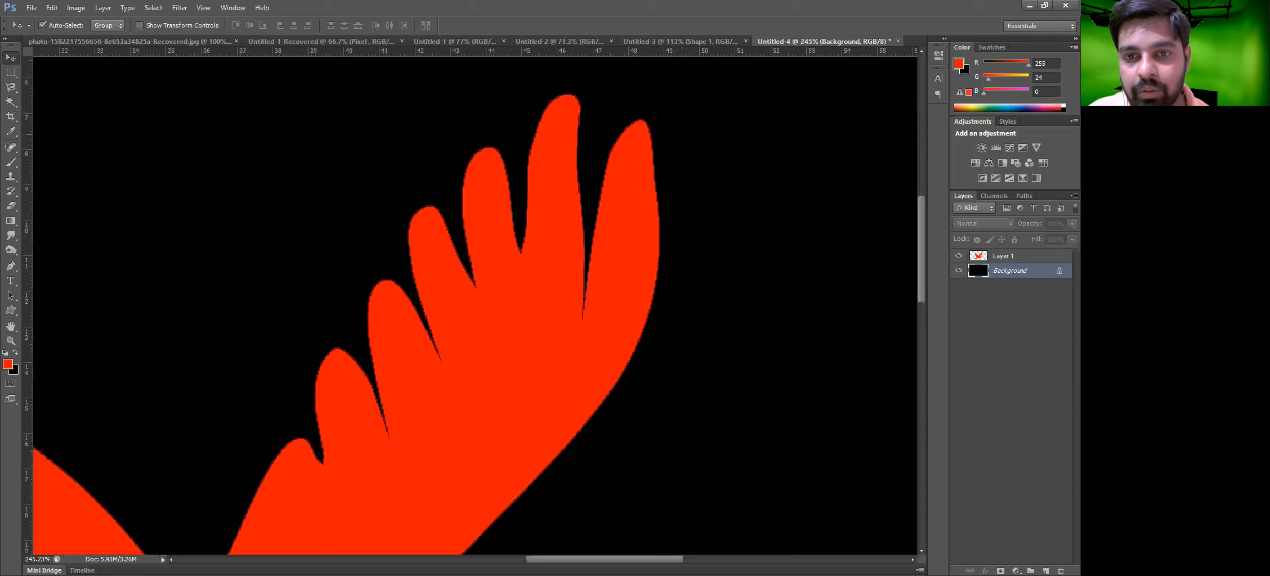
scroll(614, 179, "up", 5)
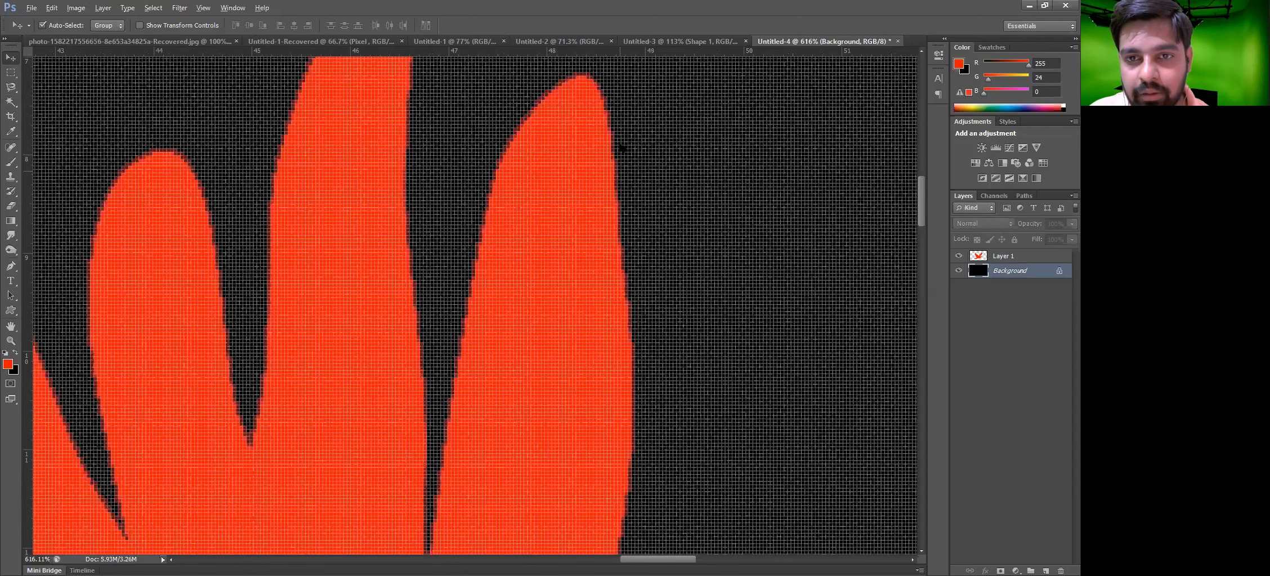
scroll(619, 186, "up", 6)
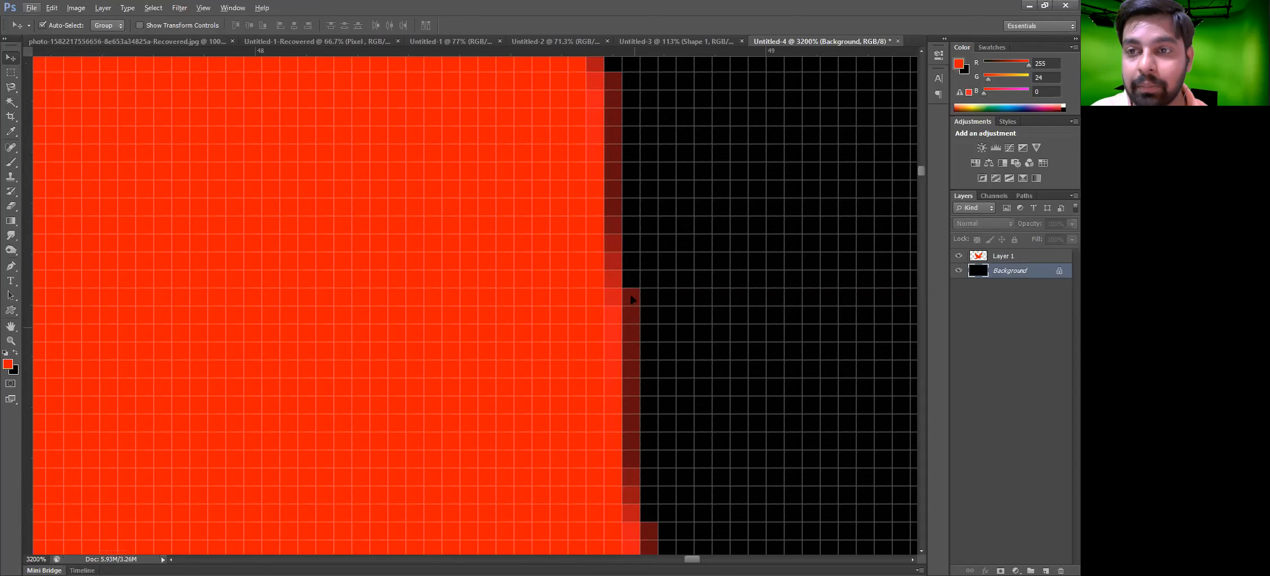
left_click_drag(612, 120, 630, 120)
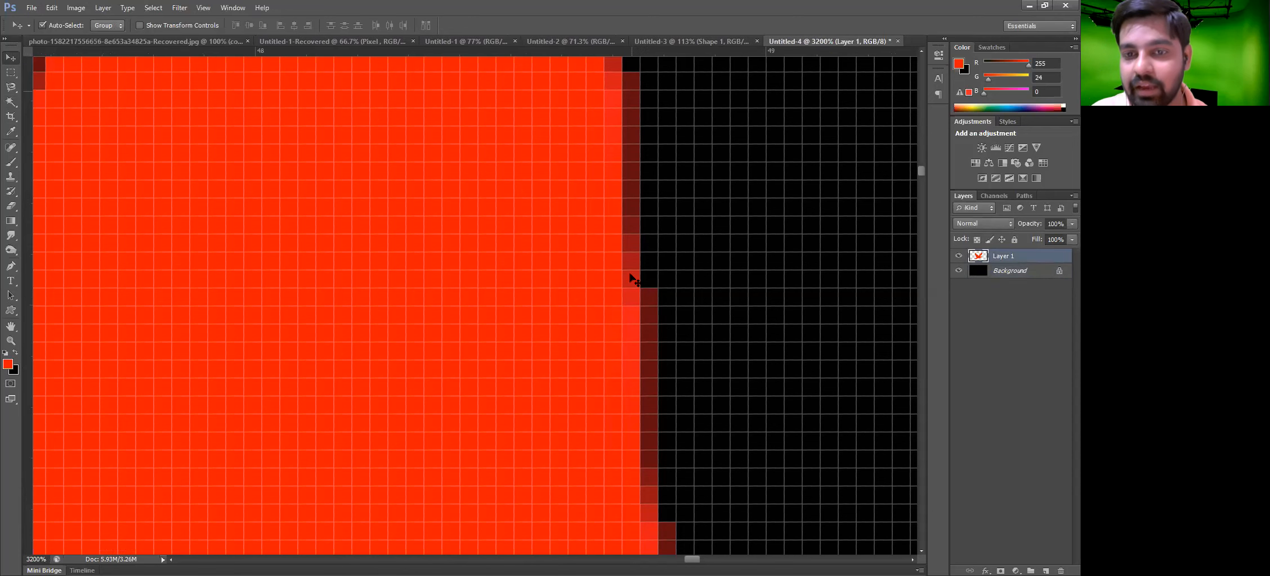
Open the Matting options to defringe the pasted bird layer's edge
scroll(650, 297, "down", 2)
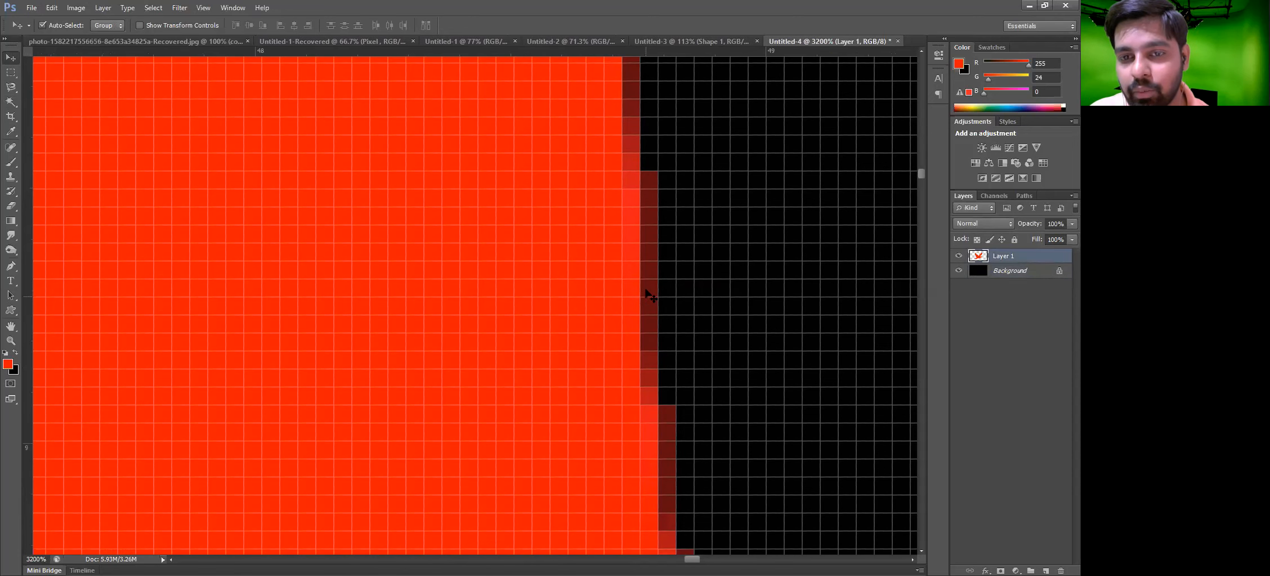
scroll(648, 292, "down", 4)
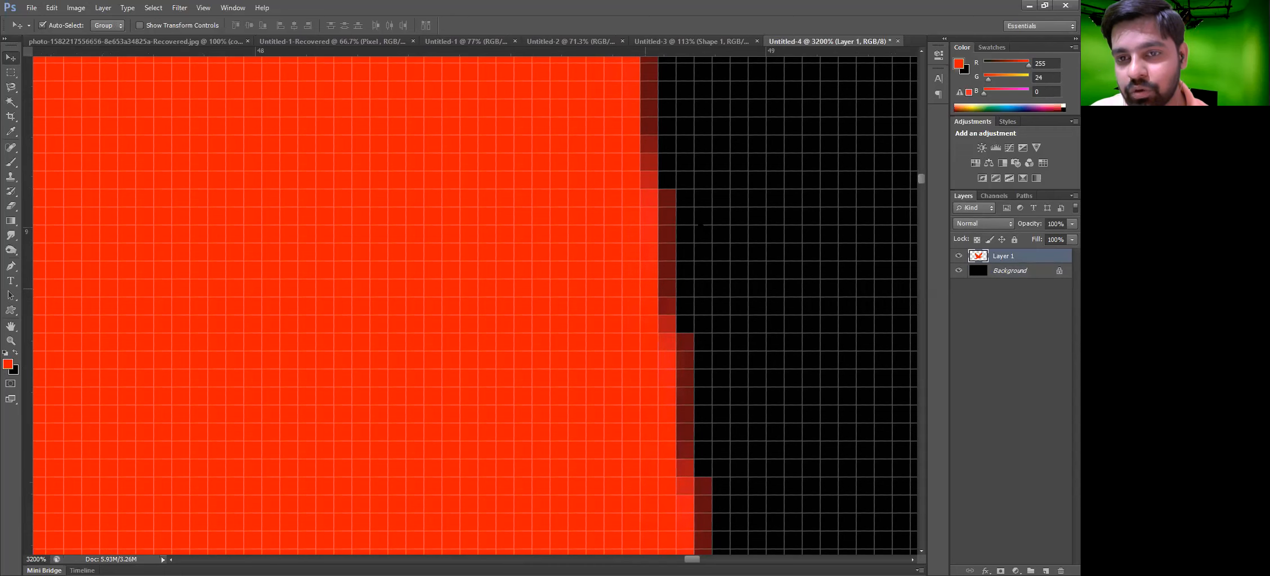
scroll(692, 179, "down", 3)
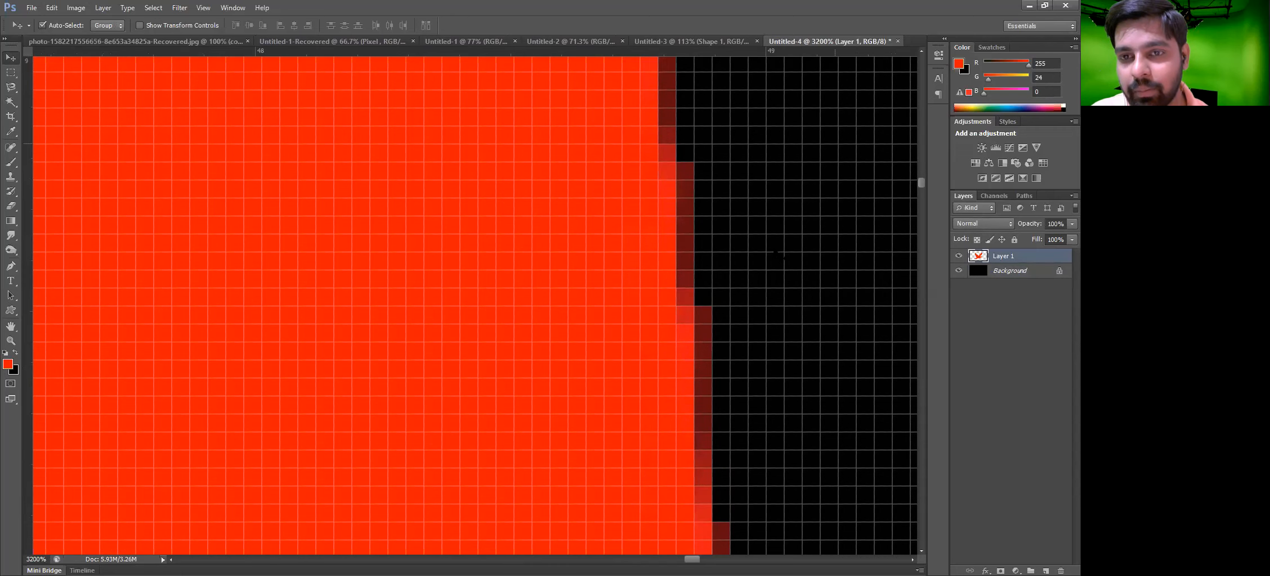
scroll(686, 184, "down", 2)
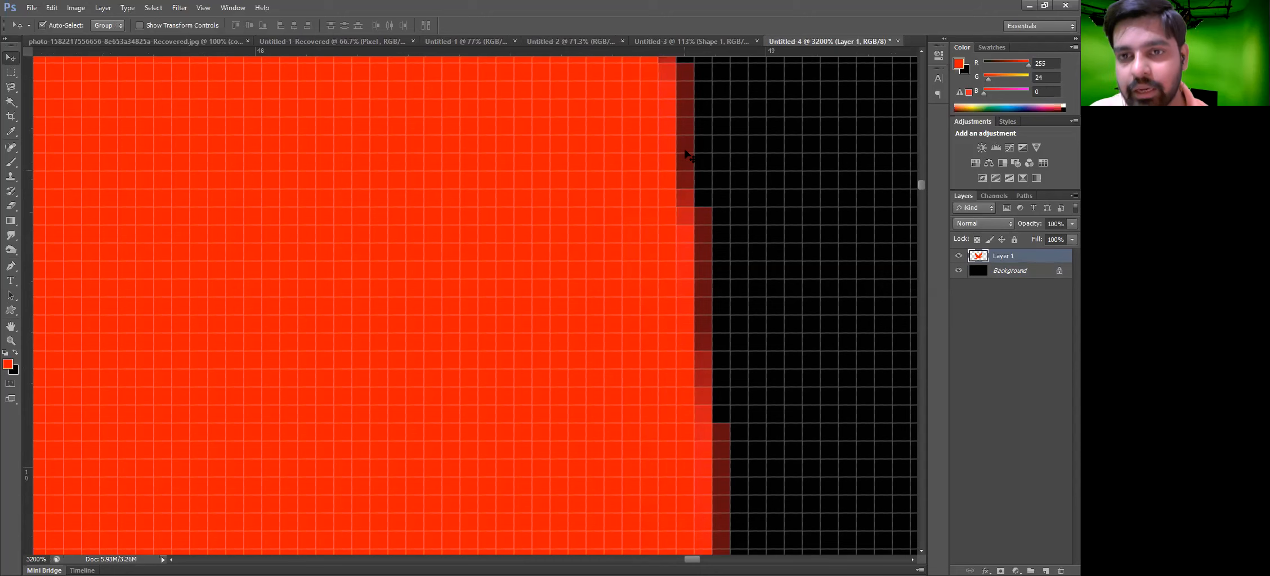
scroll(685, 152, "up", 1)
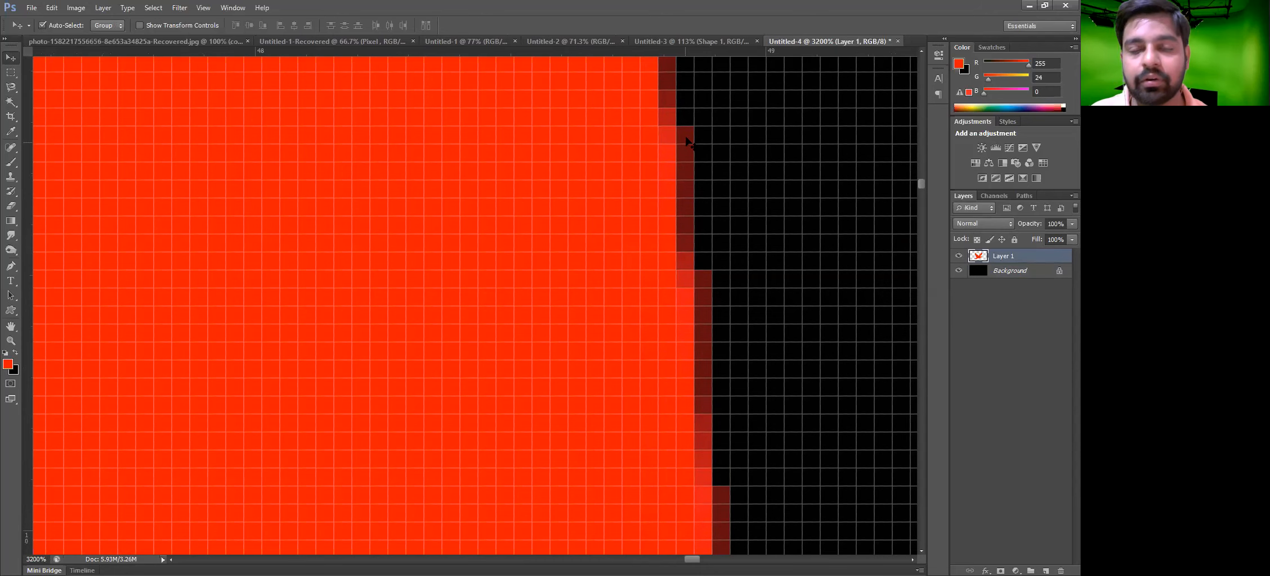
left_click(105, 8)
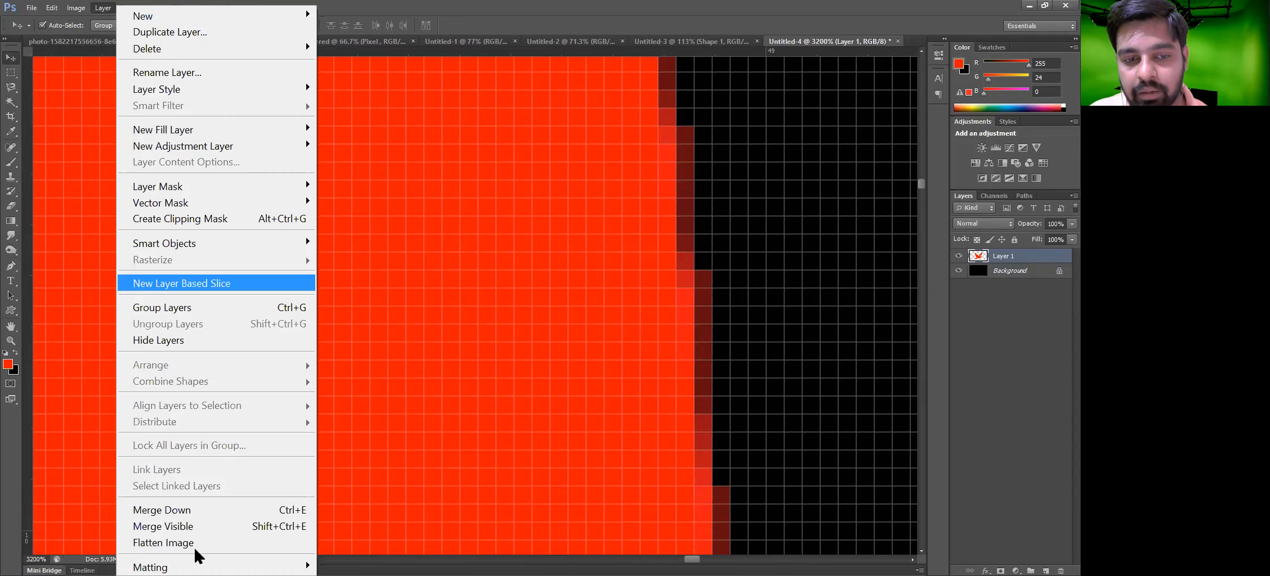
mouse_move(298, 567)
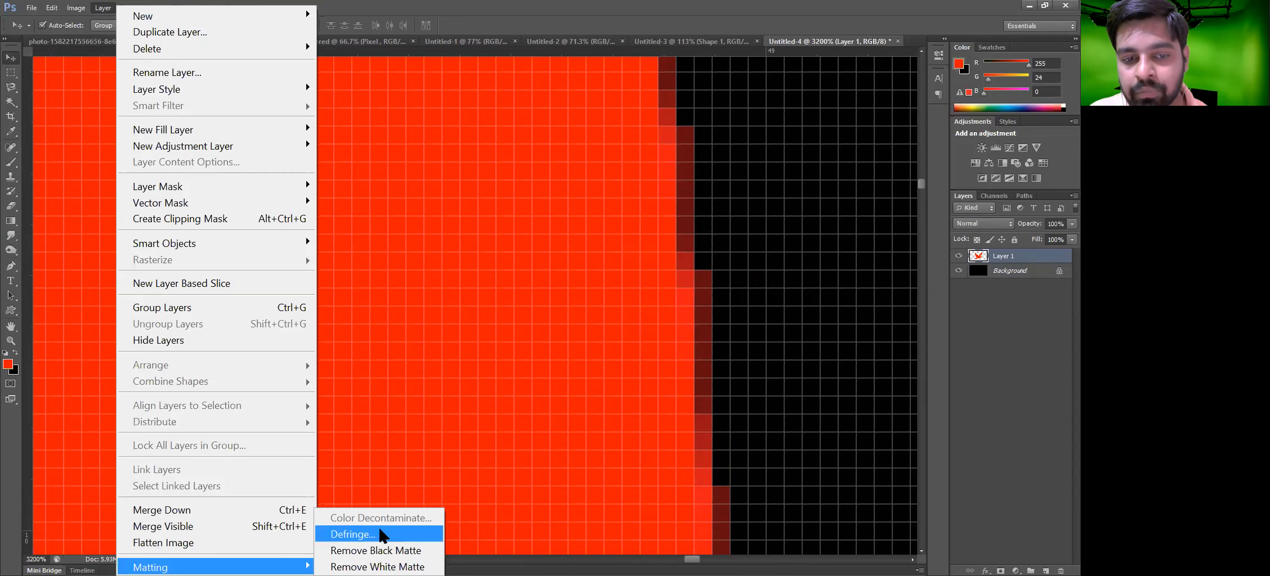
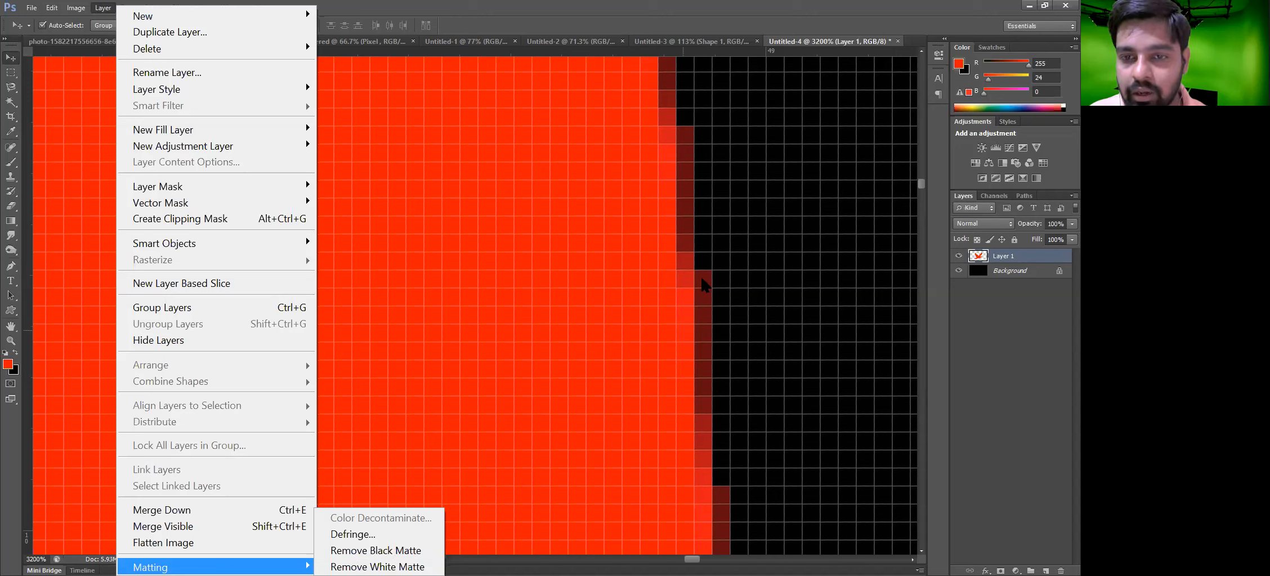
Apply Remove Black Matte to the pasted bird layer, then undo it
left_click(389, 551)
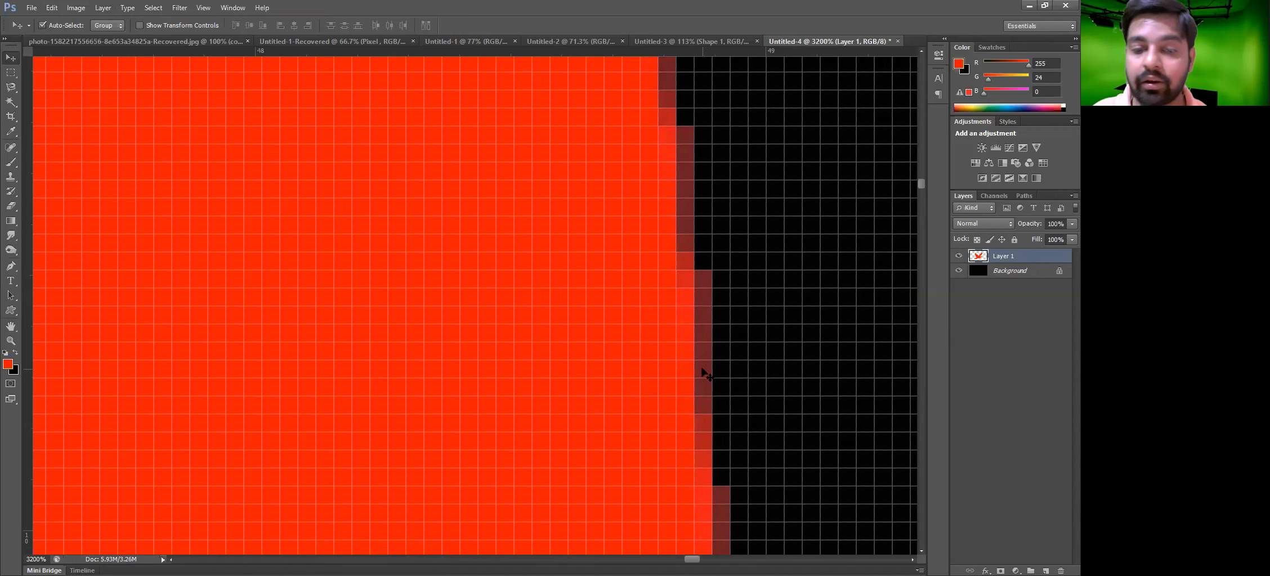
key("ctrl+z")
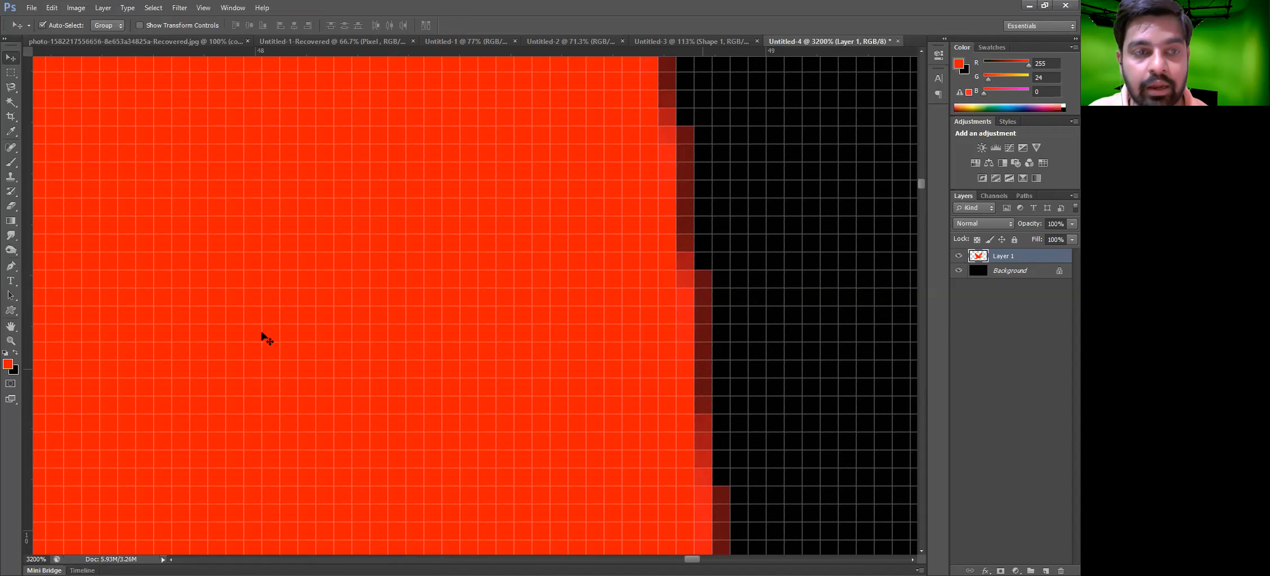
Defringe the pasted bird layer with a width of 2 pixels
left_click(103, 8)
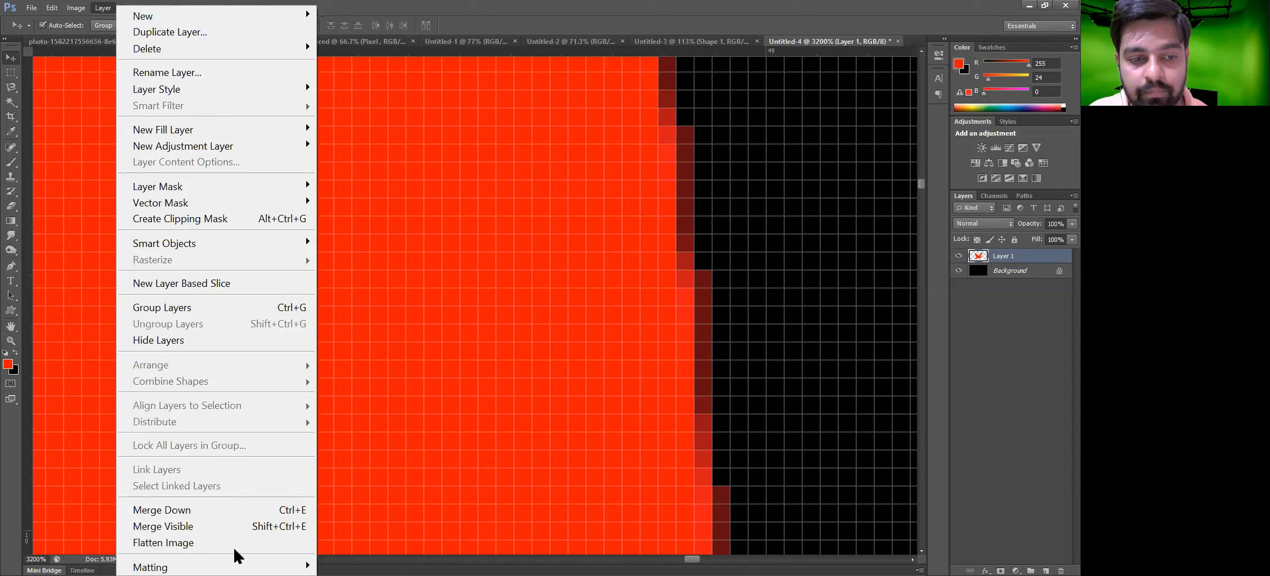
mouse_move(287, 566)
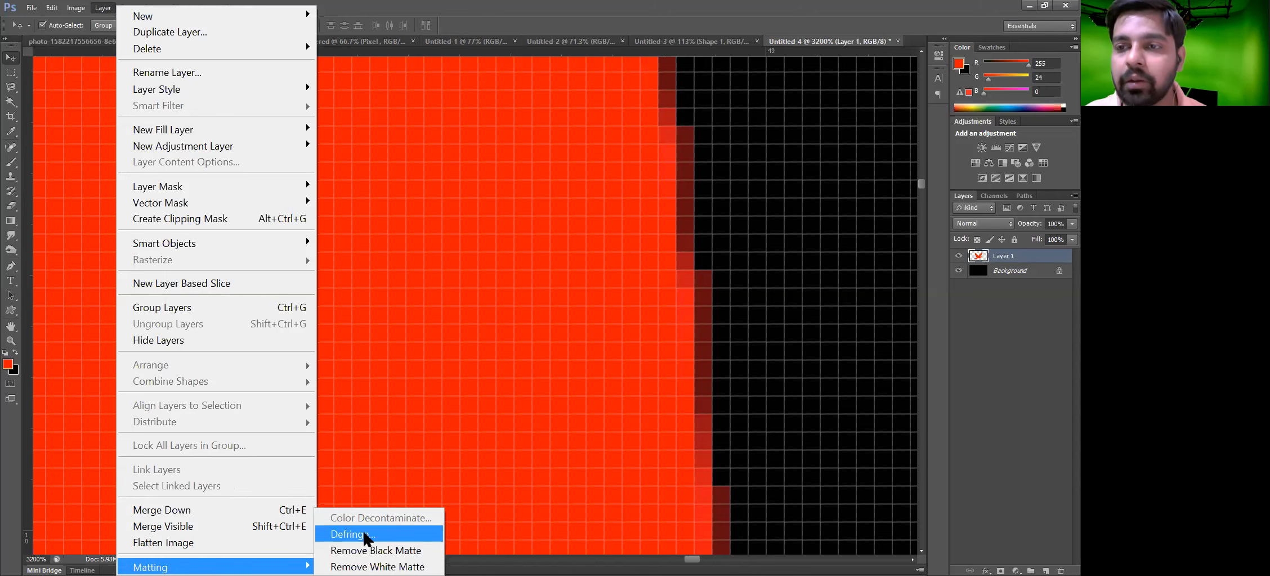
left_click(366, 536)
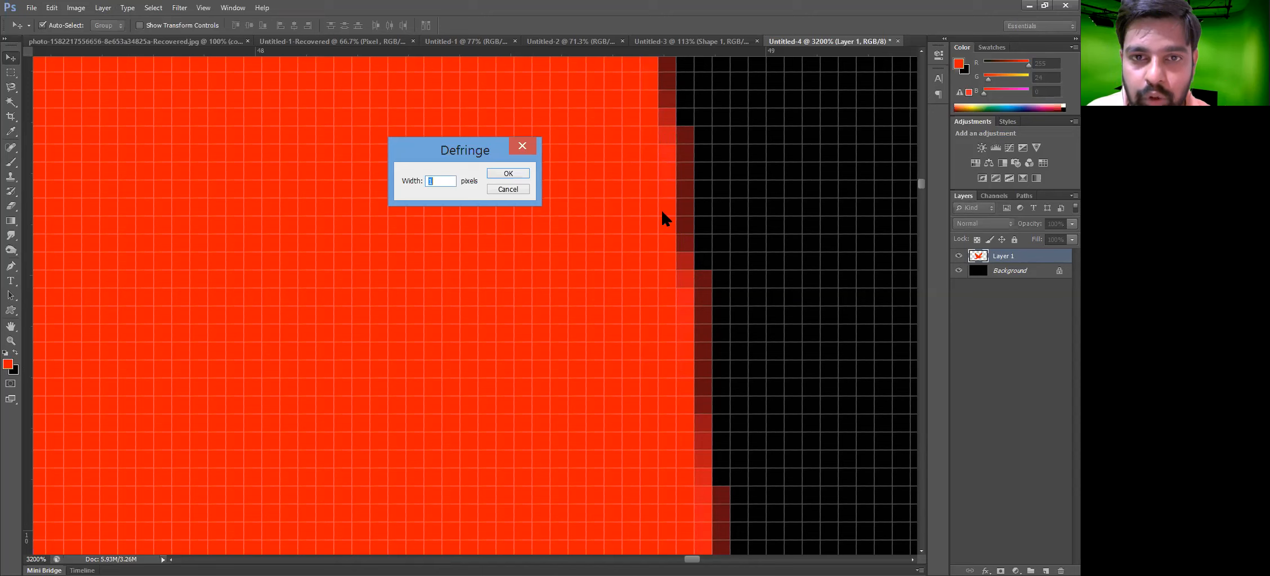
left_click(439, 181)
left_click_drag(439, 182, 408, 181)
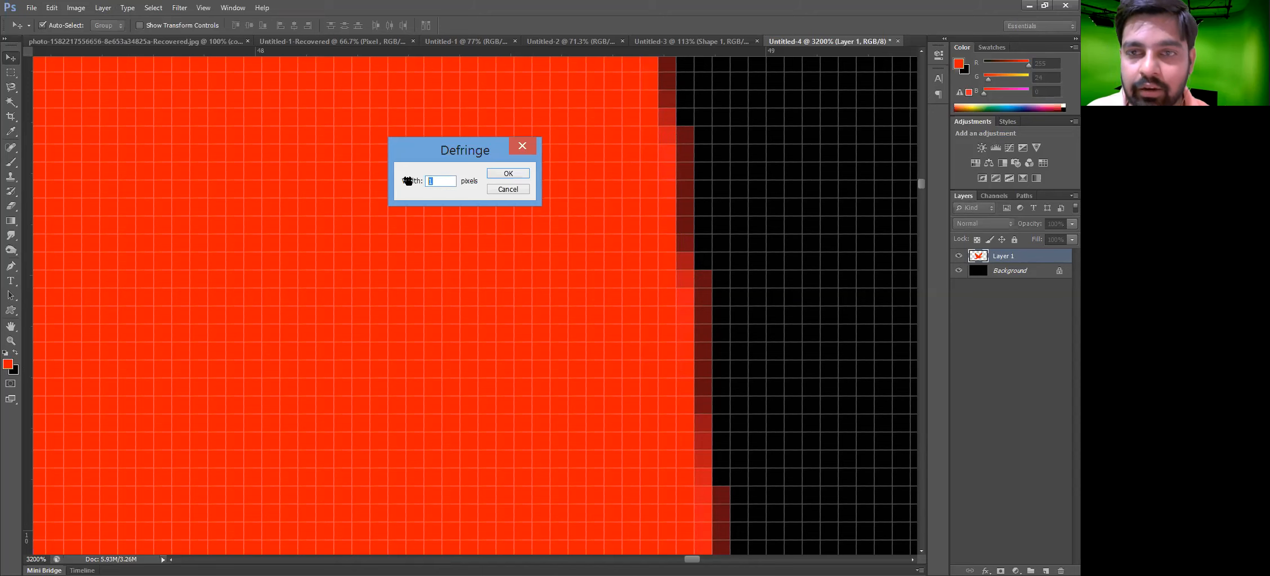
type("2")
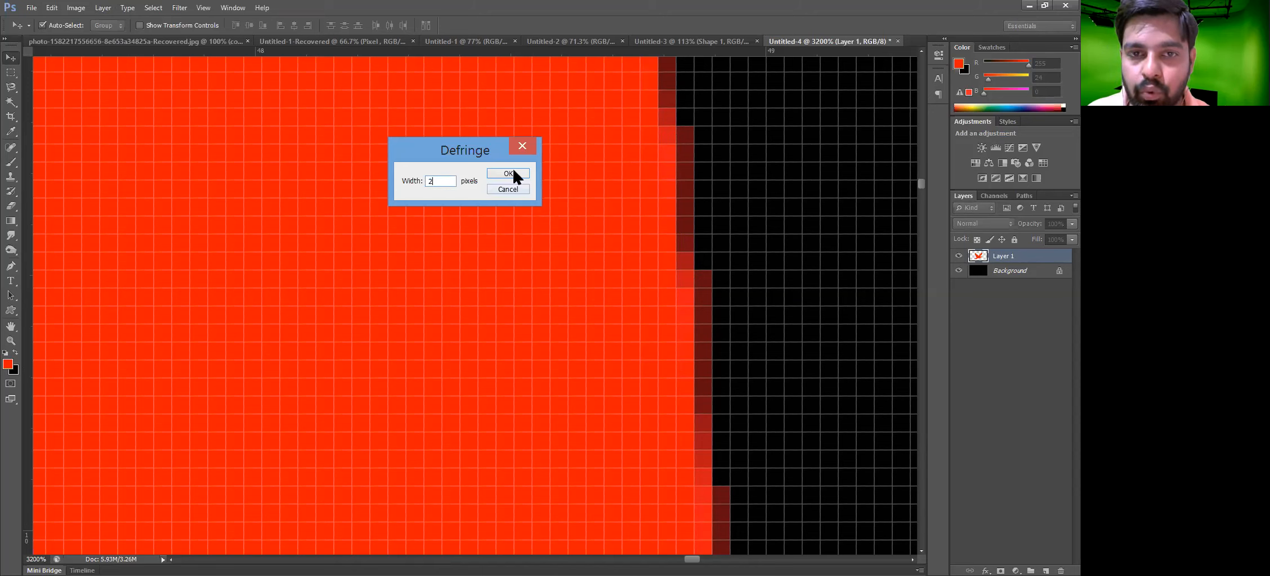
left_click(508, 174)
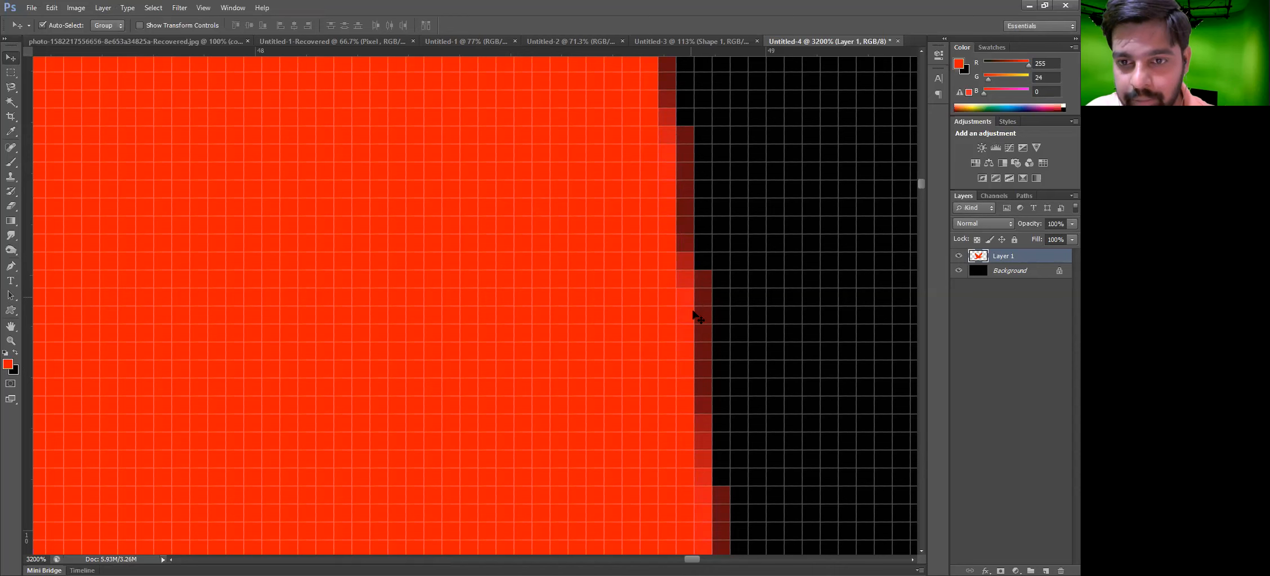
Apply Defringe to the bird layer a second time at 2 pixels width
left_click_drag(699, 303, 702, 279)
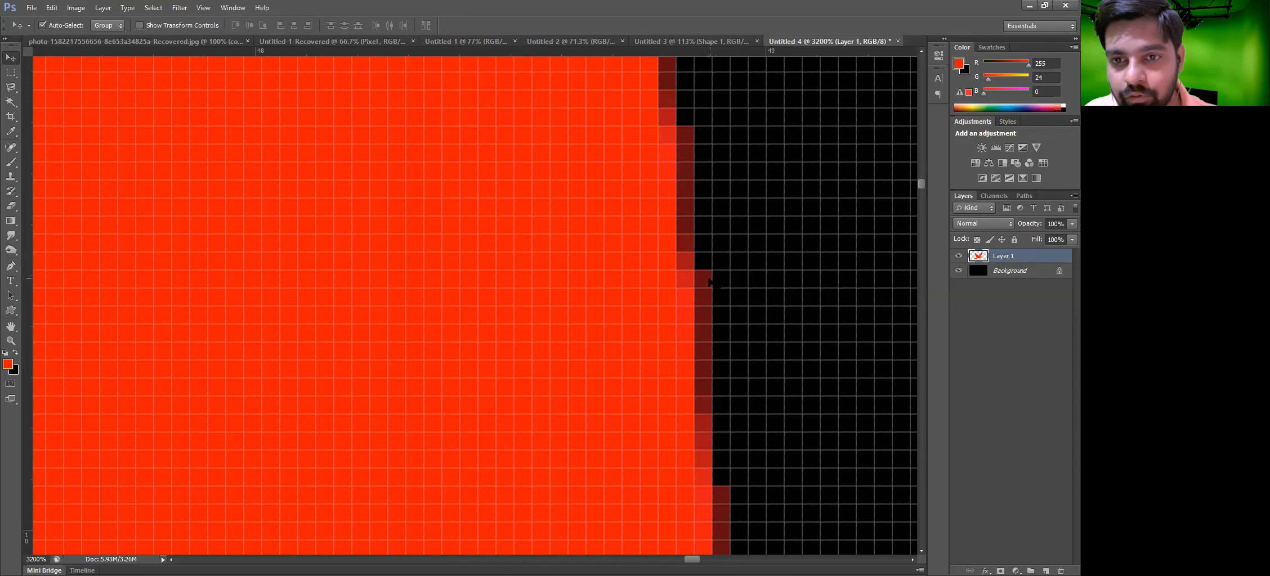
left_click(103, 8)
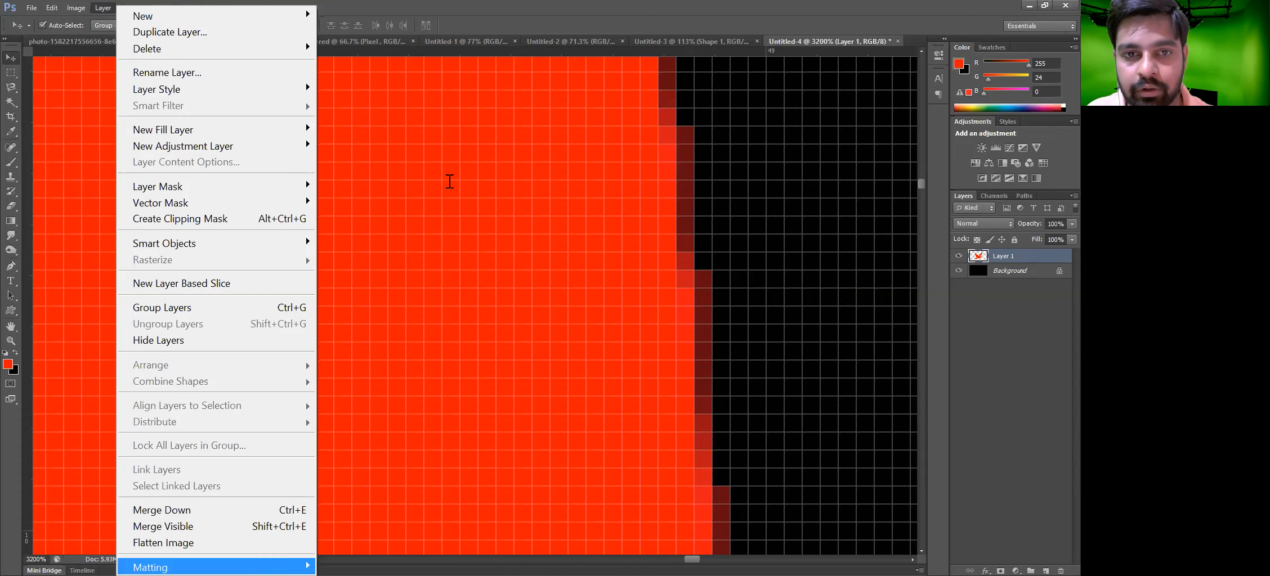
key("Right")
key("Return")
type("2")
left_click(509, 175)
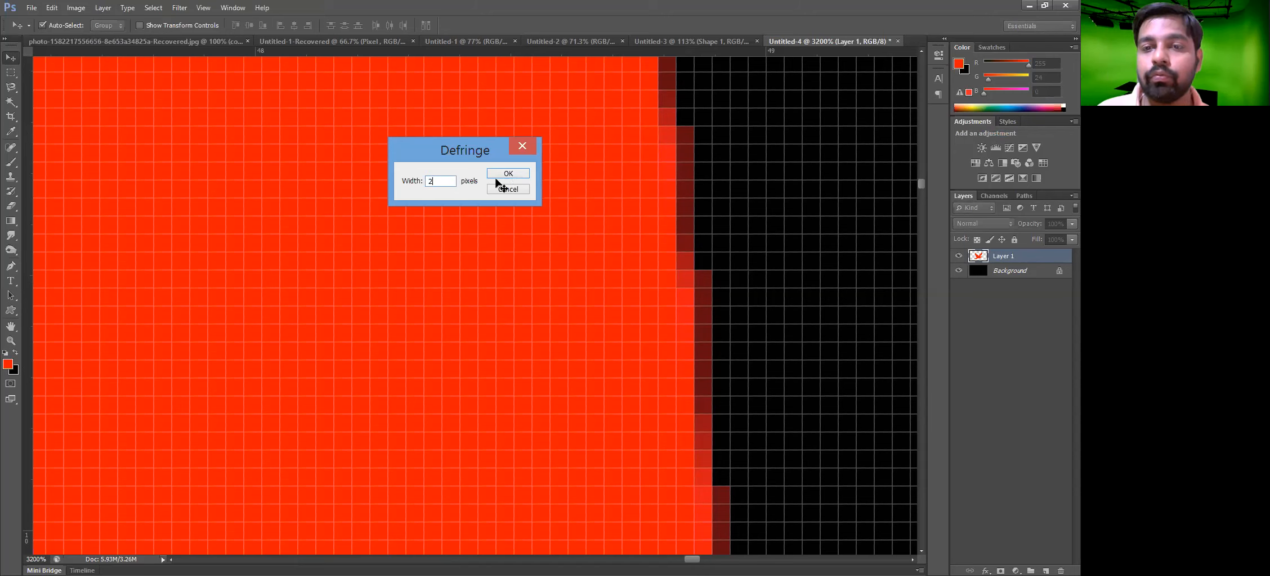
key("Return")
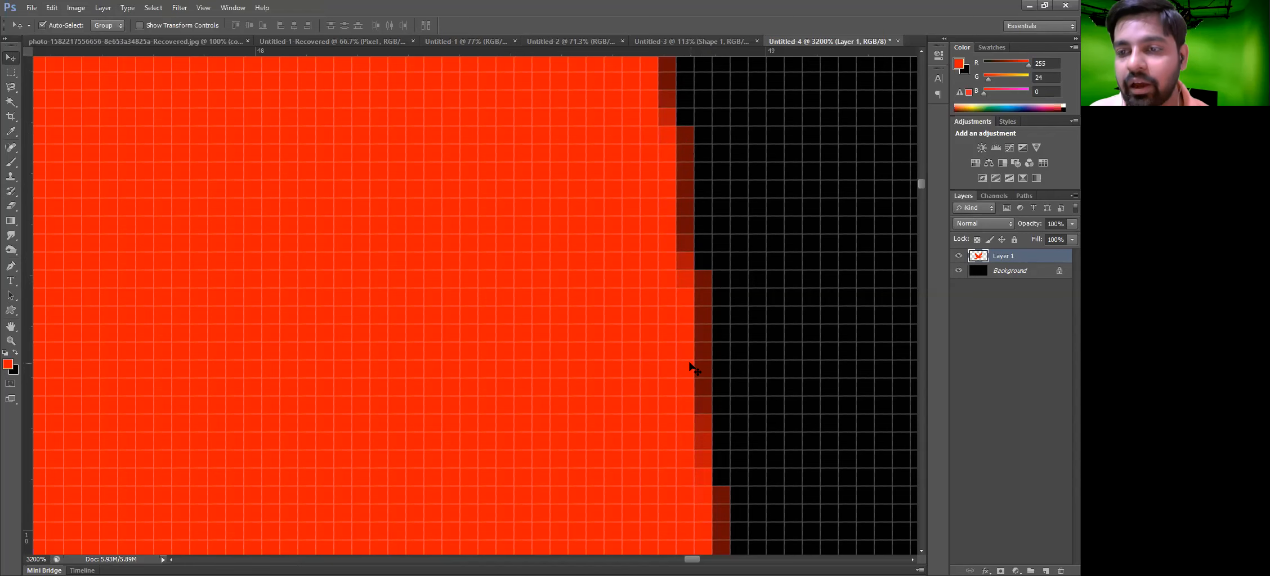
Hide the black background layer and nudge the bird layer one pixel left
left_click(959, 272)
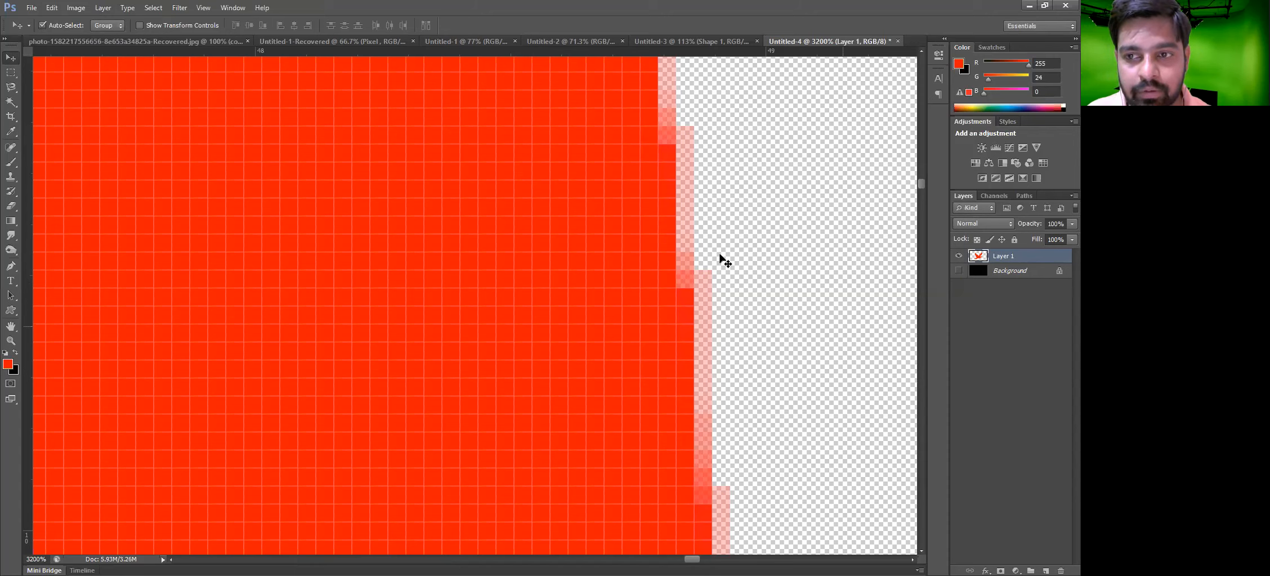
key("Left")
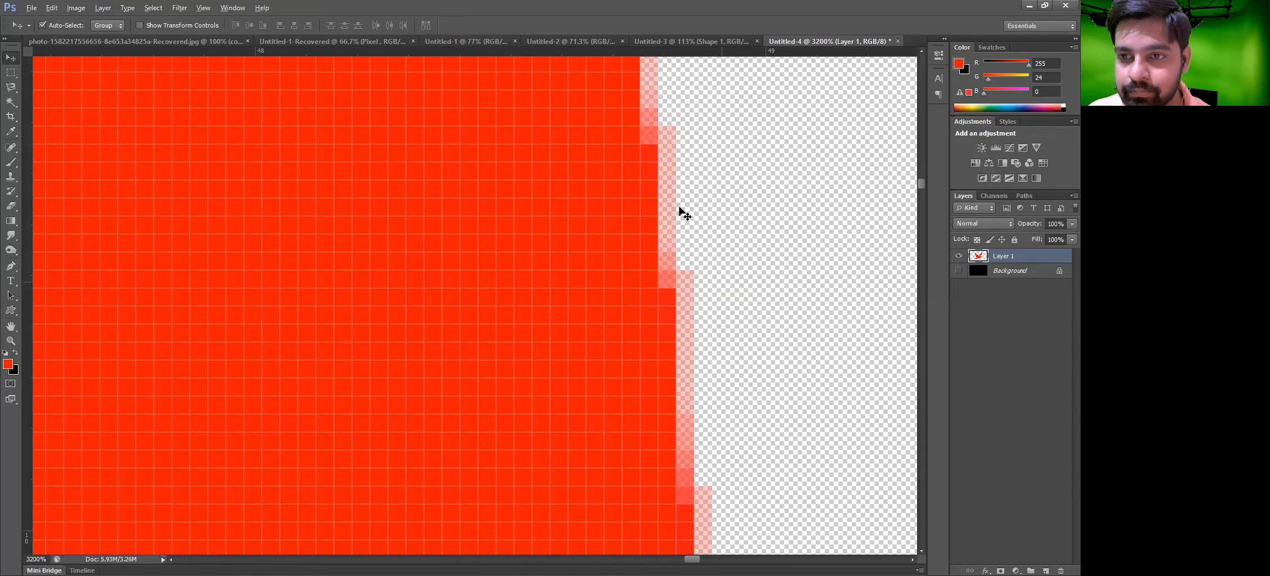
left_click(959, 271)
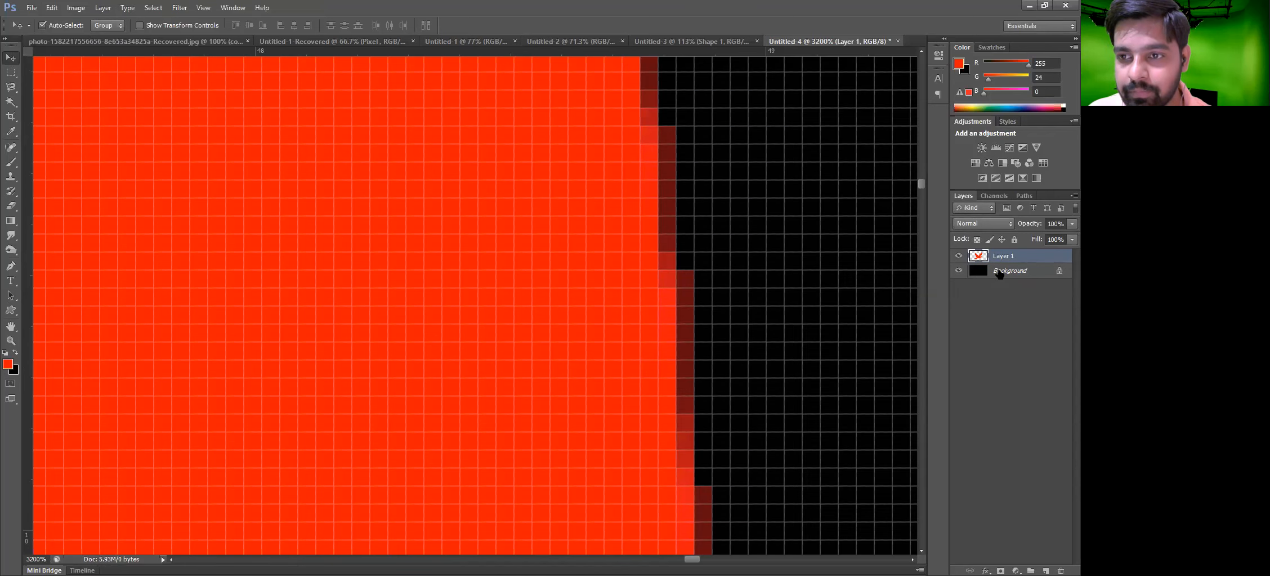
left_click(959, 270)
Defringe the bird layer once more with the 2 pixel width
left_click(103, 8)
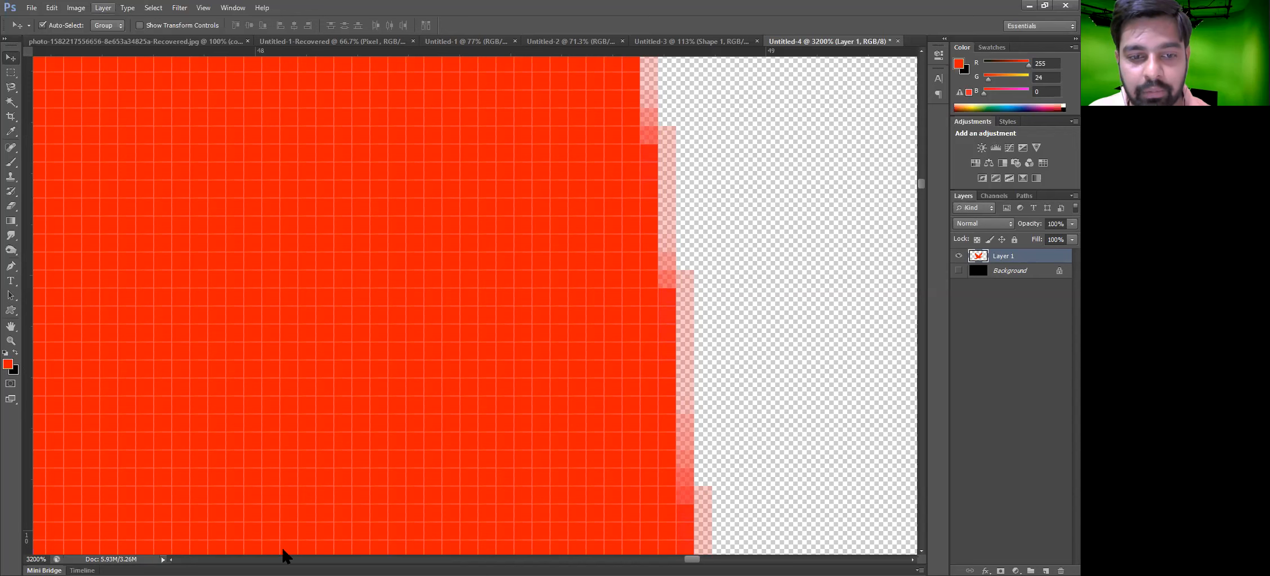
mouse_move(282, 567)
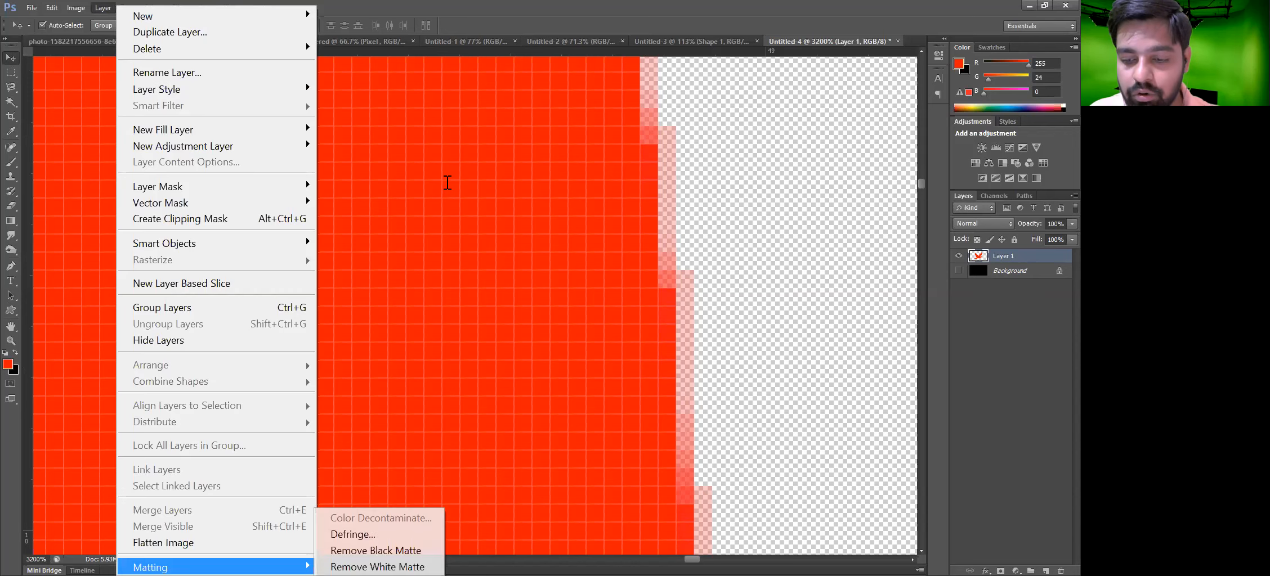
left_click(353, 534)
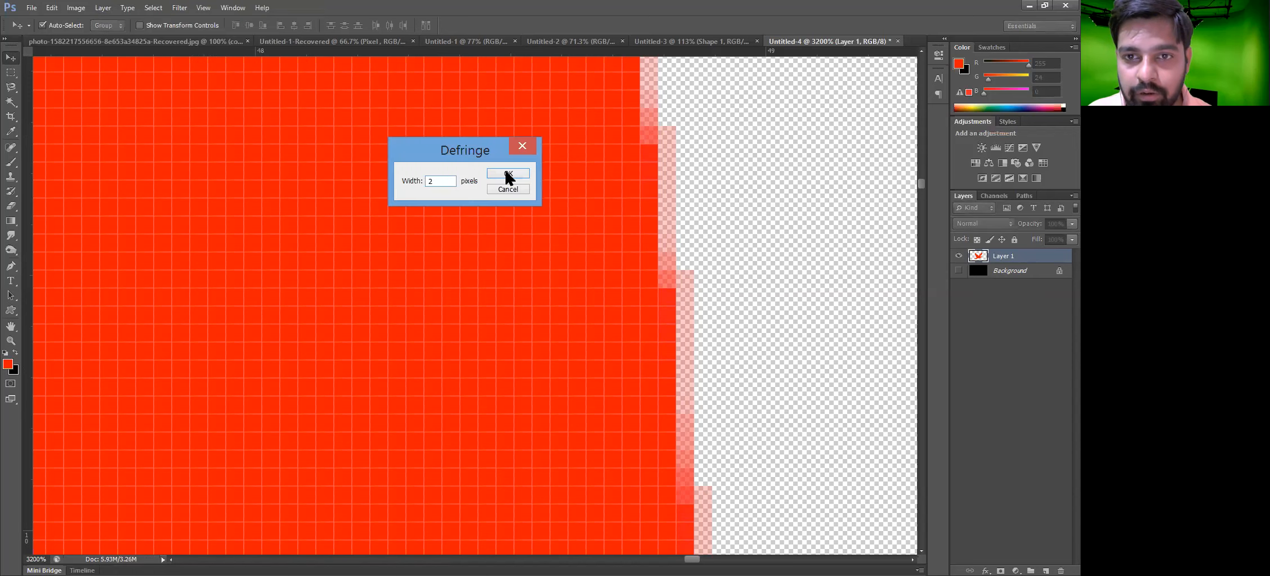
left_click(508, 176)
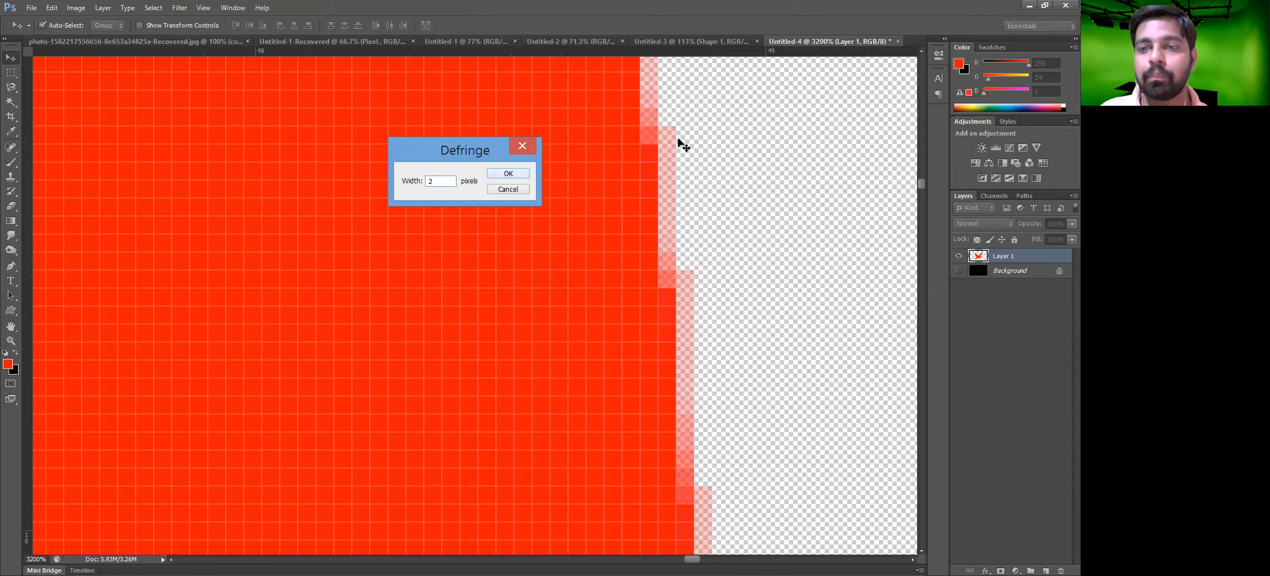
scroll(670, 173, "up", 3)
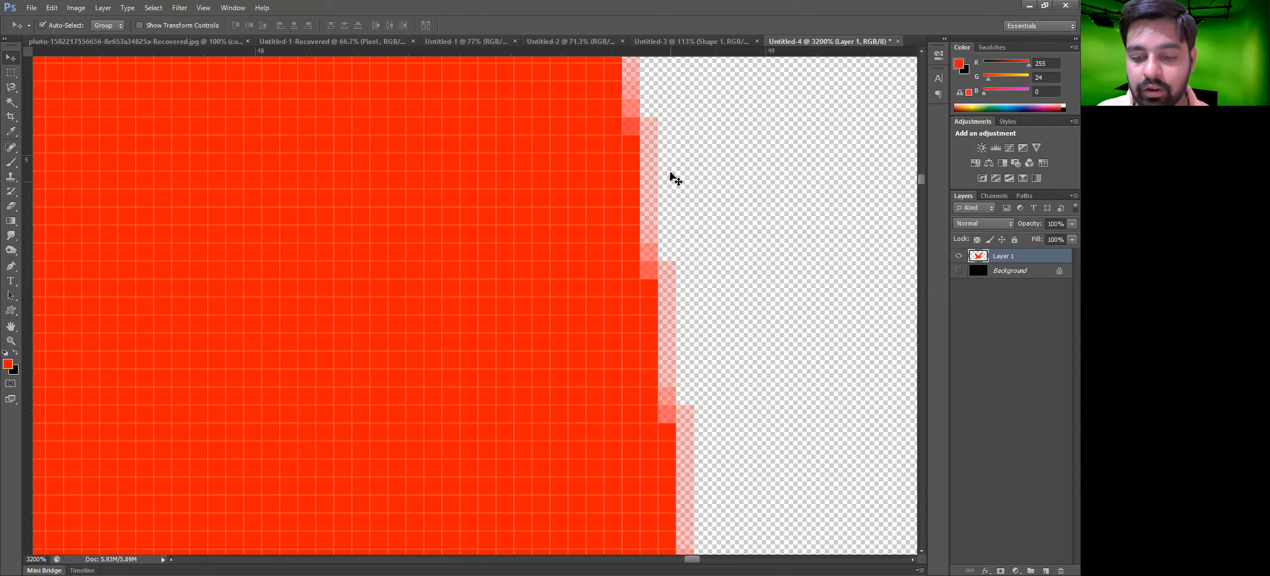
scroll(675, 178, "up", 3)
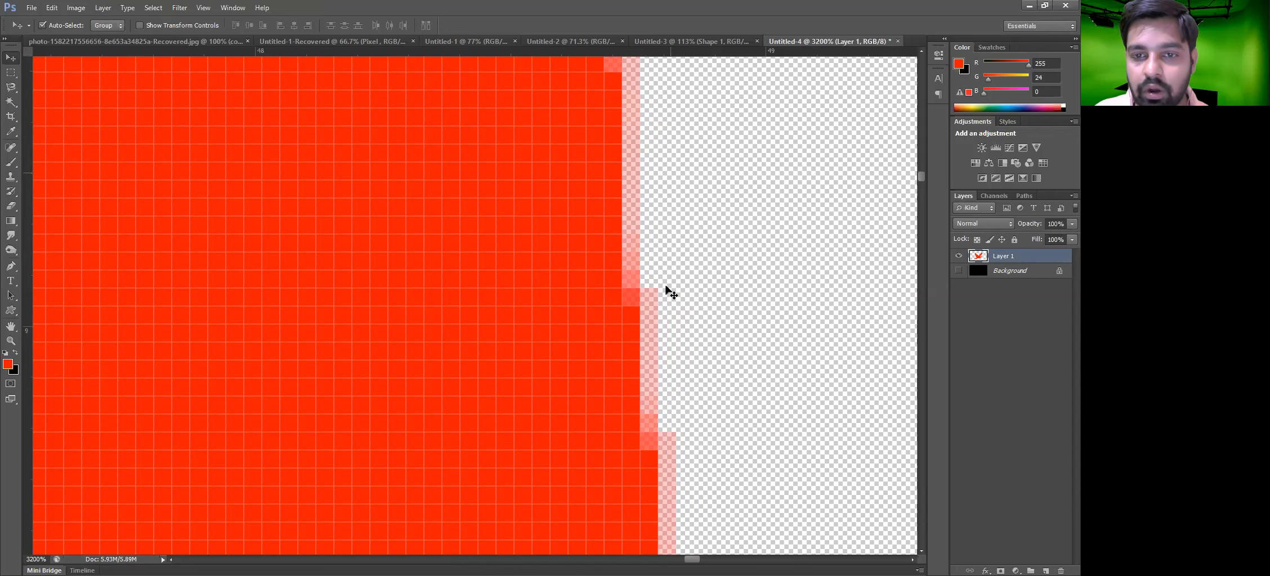
key("ctrl+0")
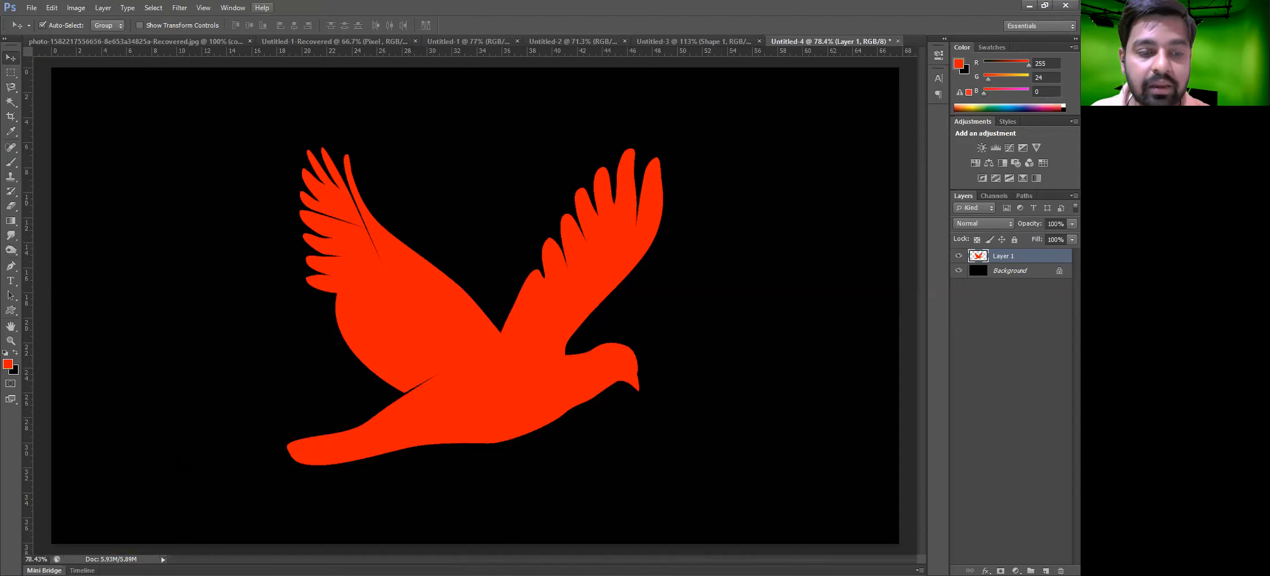
left_click(103, 7)
mouse_move(164, 565)
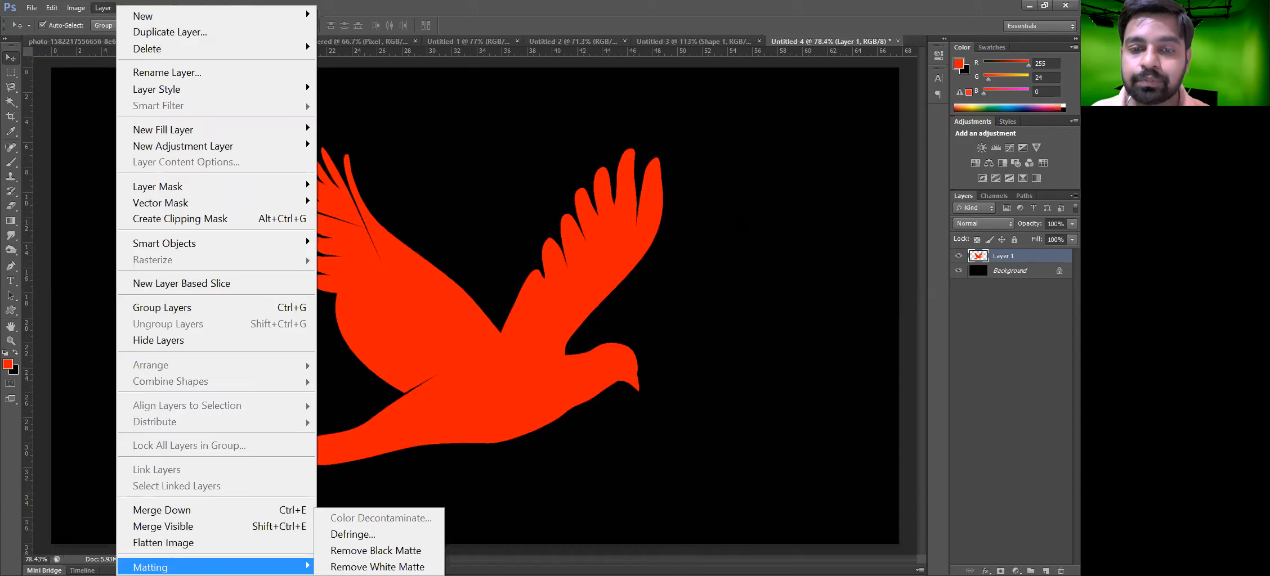
left_click(705, 198)
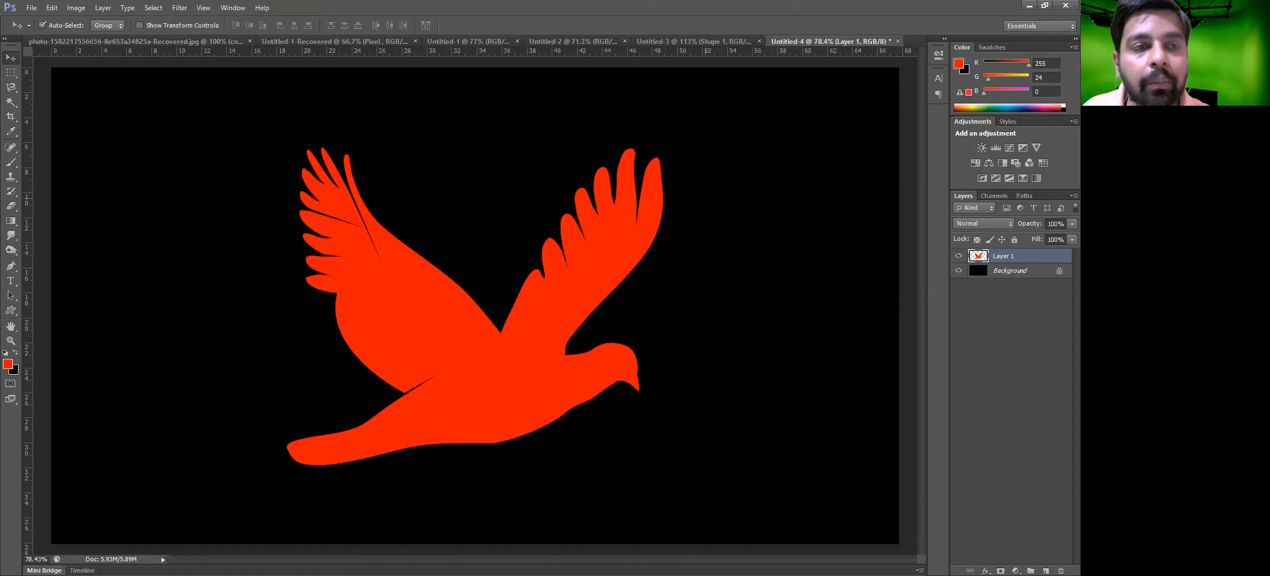
Duplicate the bird layer and drag the copy to the right beside the original
left_click(104, 7)
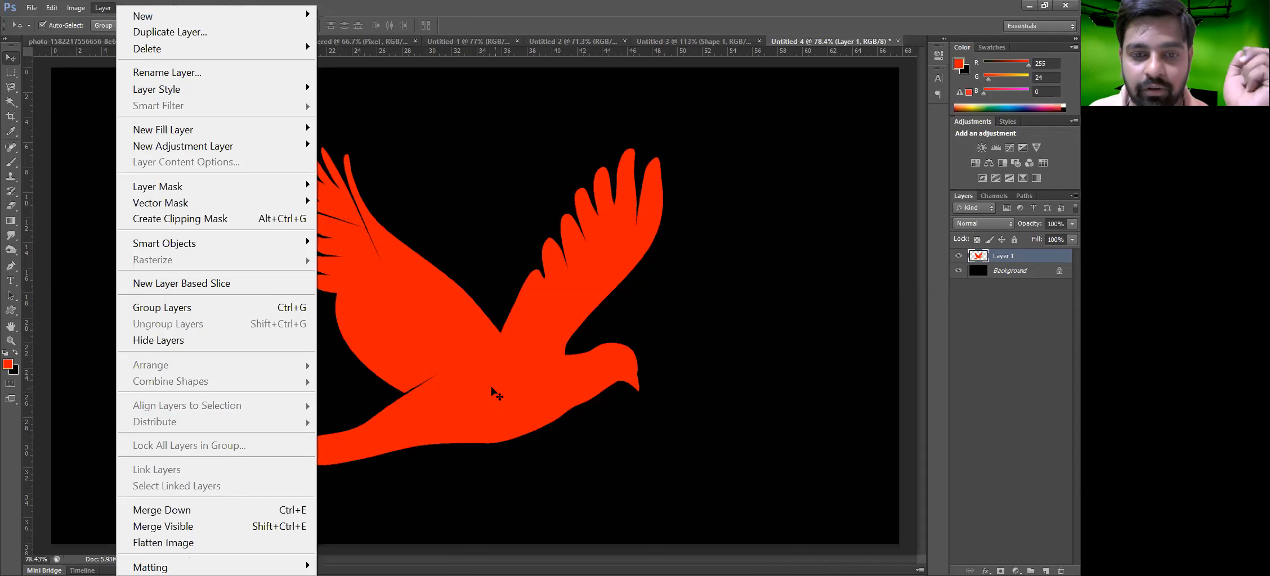
left_click(498, 371)
left_click_drag(498, 372, 719, 361)
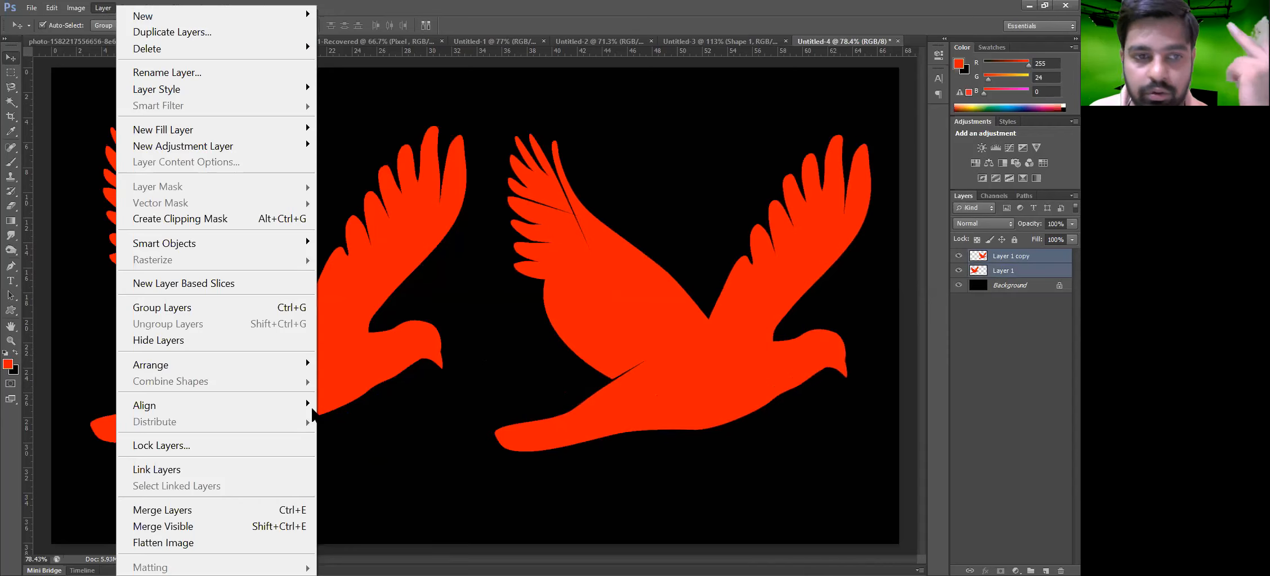
Delete both bird layers, leaving only the black background
mouse_move(276, 366)
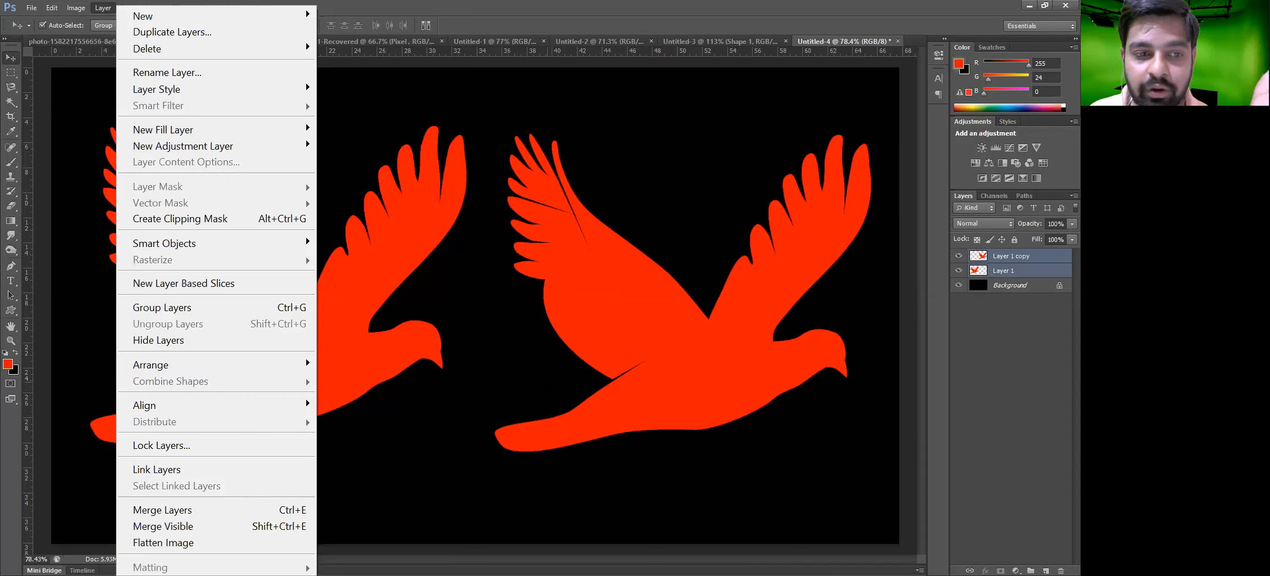
mouse_move(167, 406)
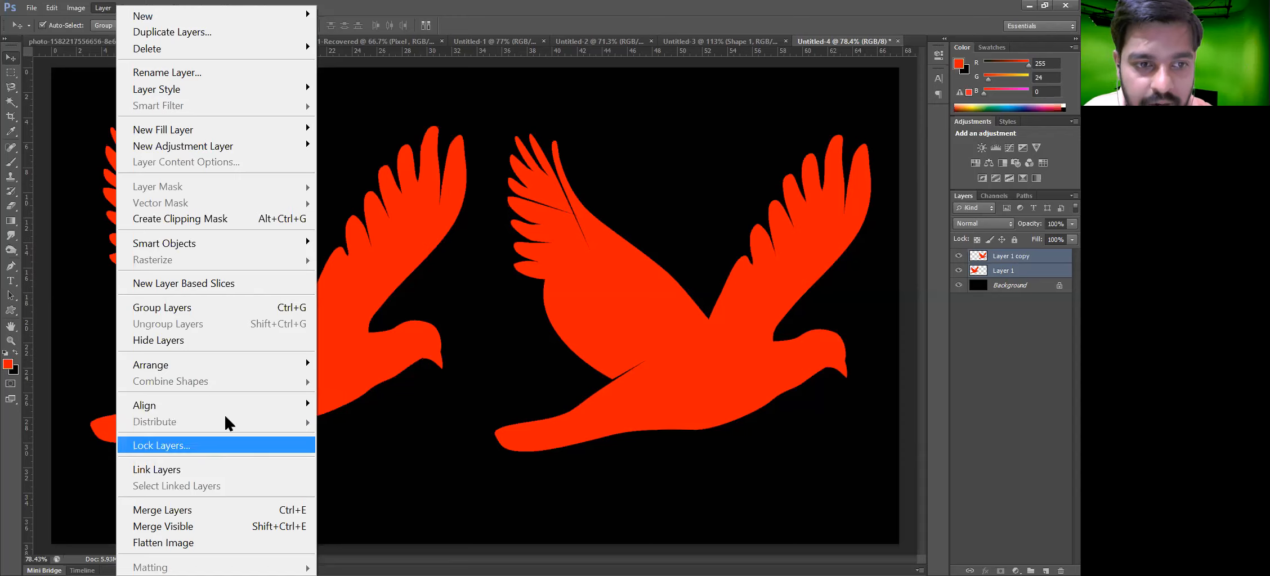
left_click(654, 385)
key("Delete")
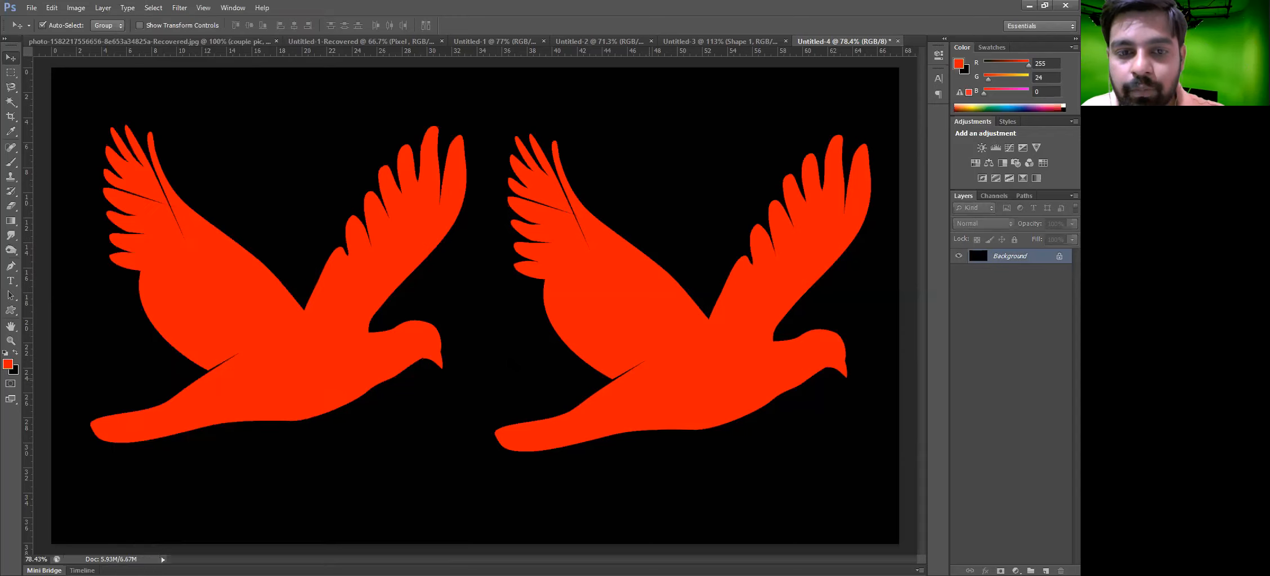
Draw a red bird with the Custom Shape tool, about 508 px wide, near the canvas's upper-left area
left_click_drag(15, 318, 66, 366)
left_click(67, 362)
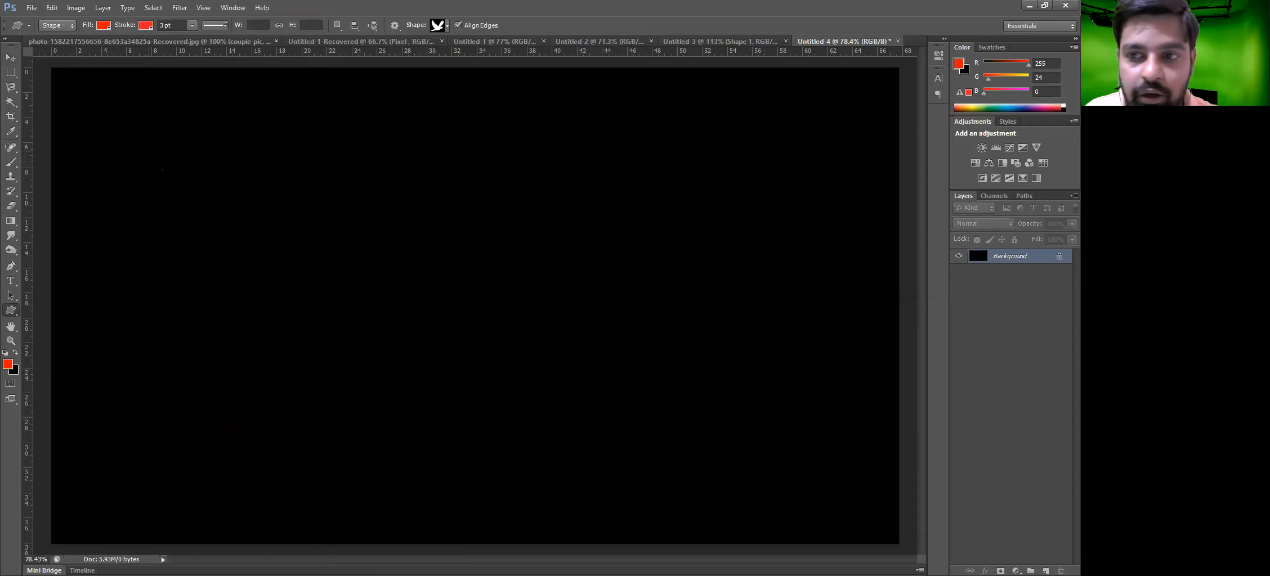
left_click_drag(137, 149, 363, 376)
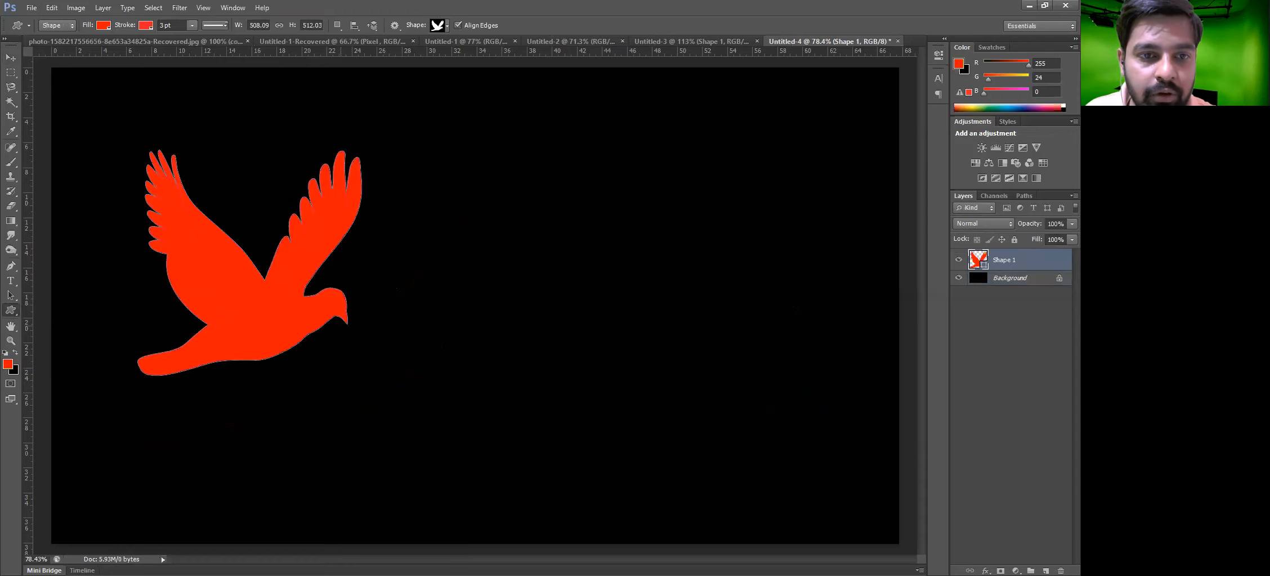
Draw a second, smaller bird shape about 393 px wide and move it to overlap the first
left_click_drag(290, 196, 464, 389)
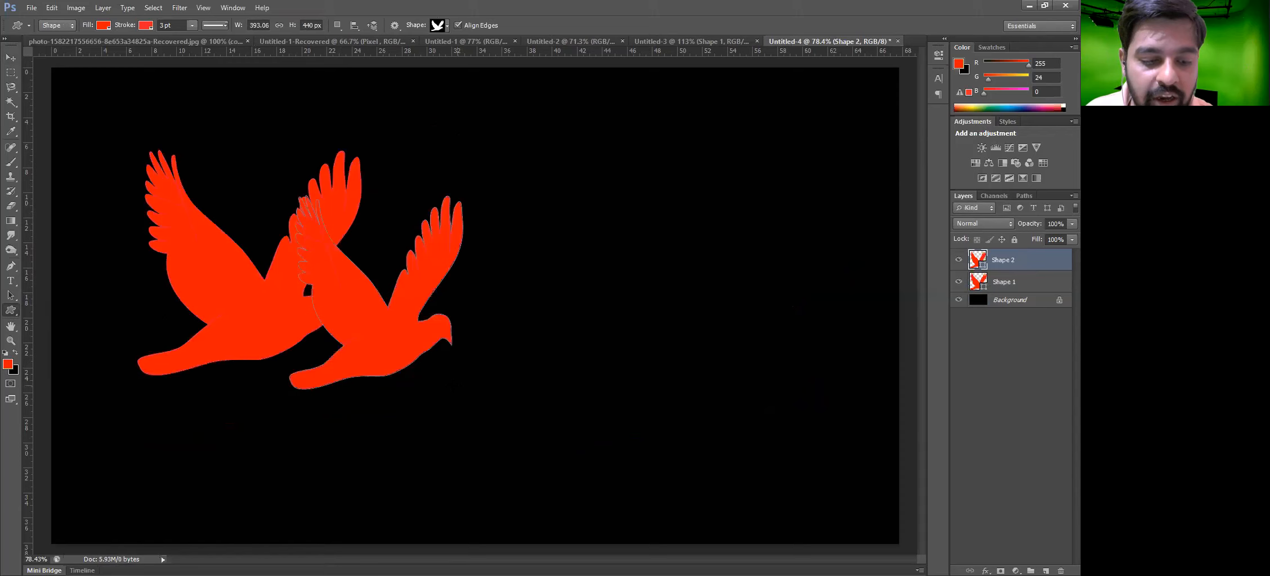
key("v")
left_click_drag(375, 329, 318, 269)
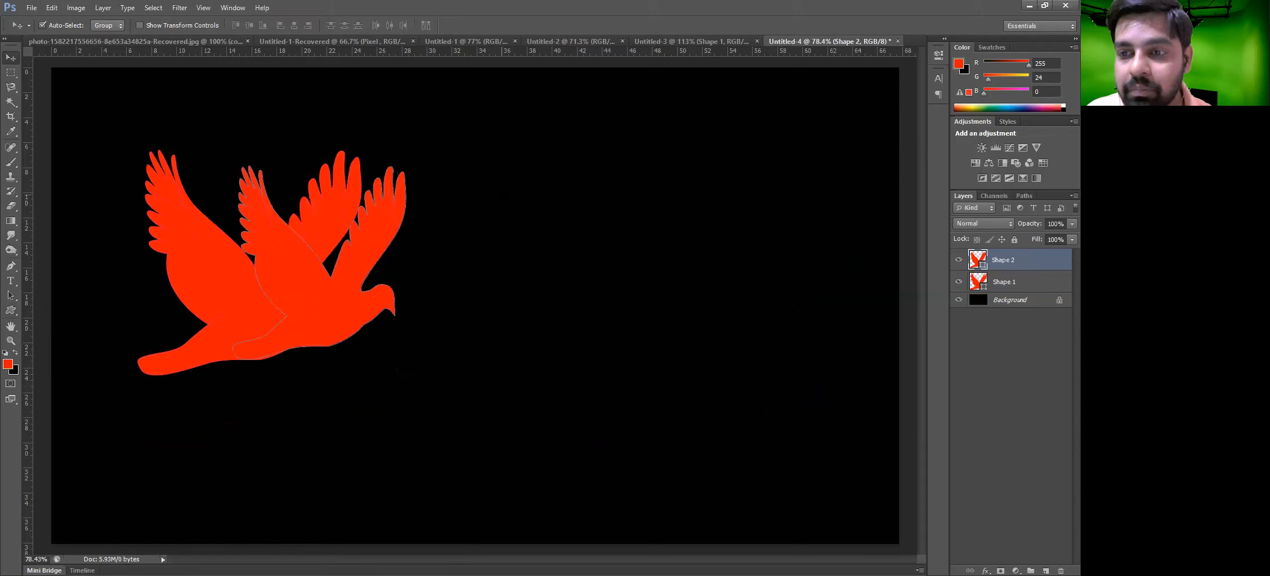
Move the second bird shape to the right, separate from the first
left_click_drag(533, 164, 164, 425)
left_click(372, 307)
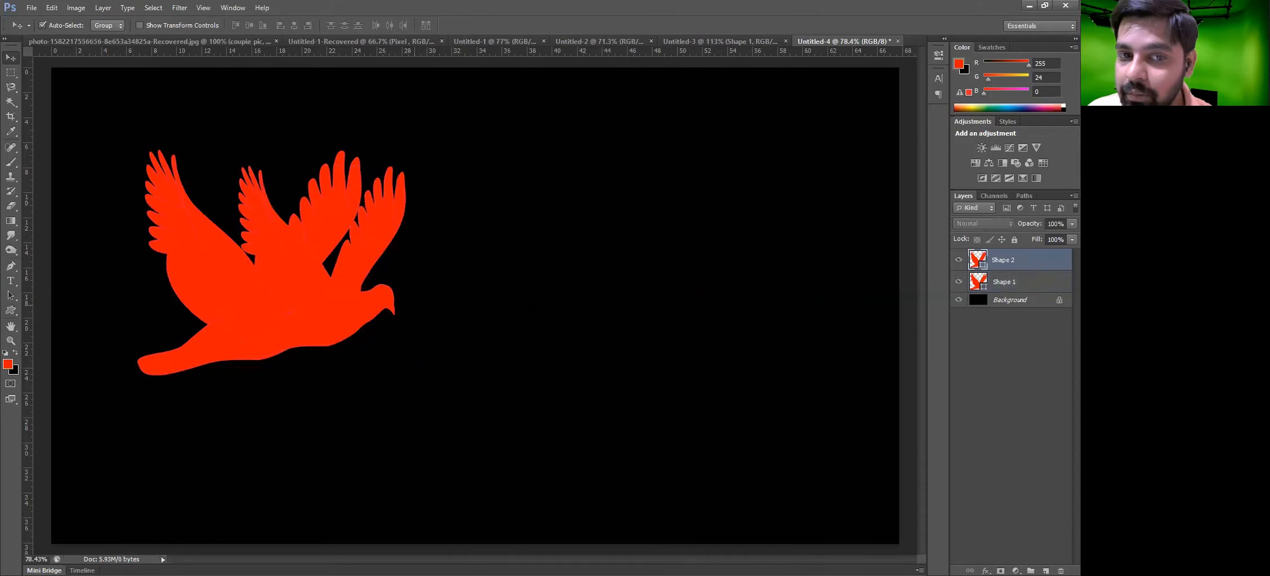
left_click_drag(326, 304, 532, 311)
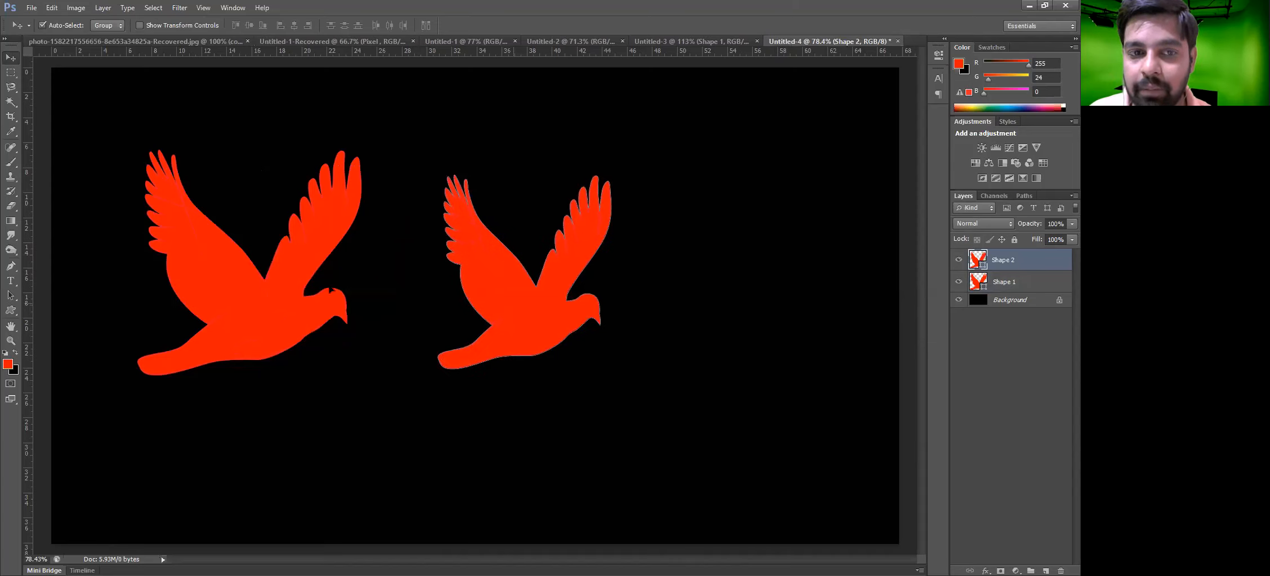
Overlap the second bird with the first and unite both bird shapes into a single shape layer
left_click_drag(512, 315, 356, 301)
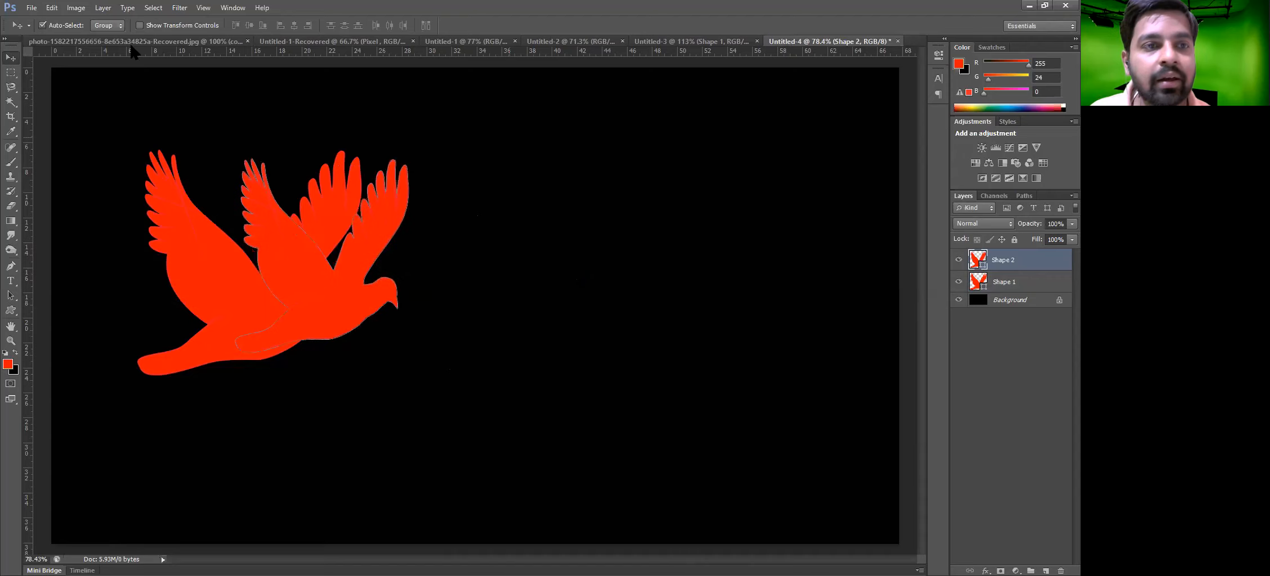
key("ctrl+alt+a")
left_click(104, 8)
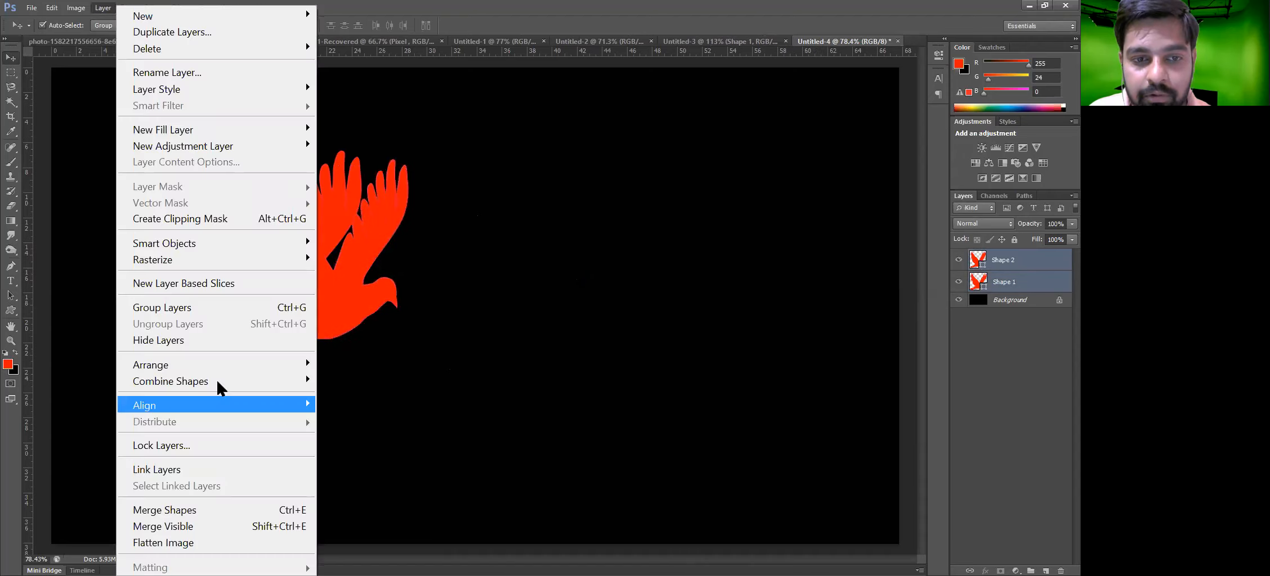
left_click(376, 378)
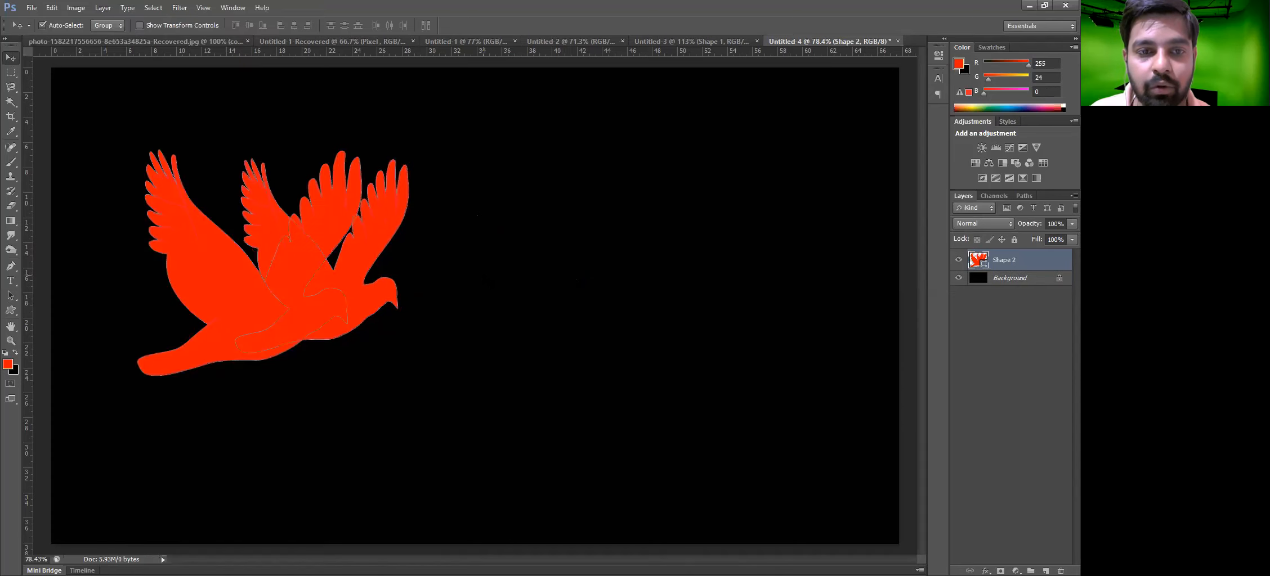
Try moving the united shape, then undo the move and the shape union
left_click(465, 279)
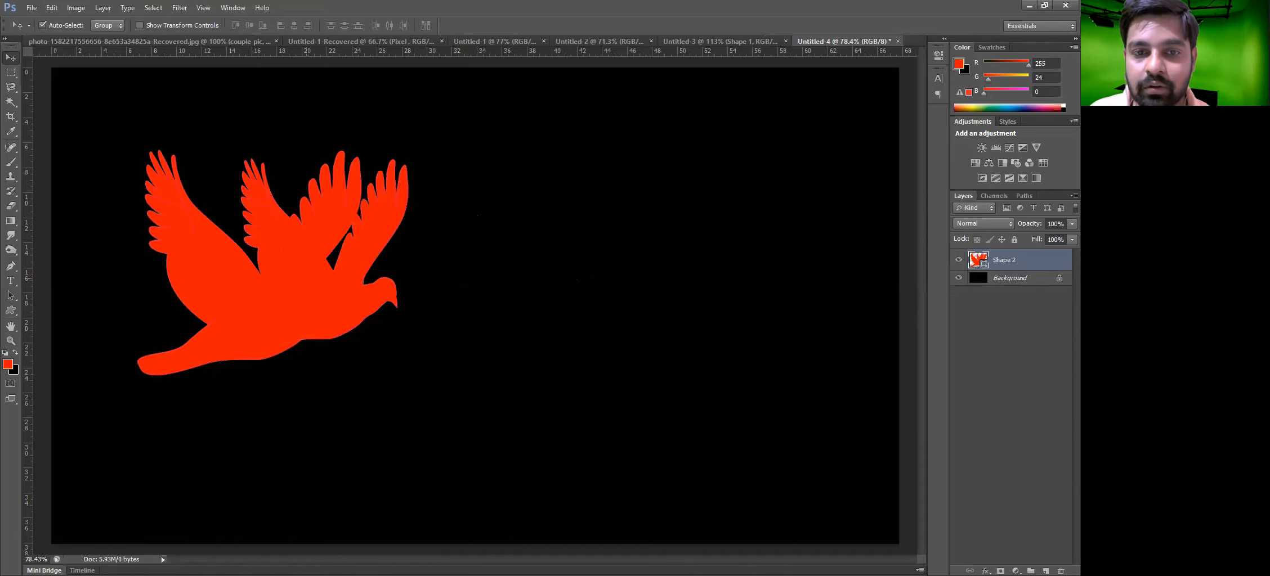
left_click_drag(368, 274, 554, 292)
key("ctrl+z")
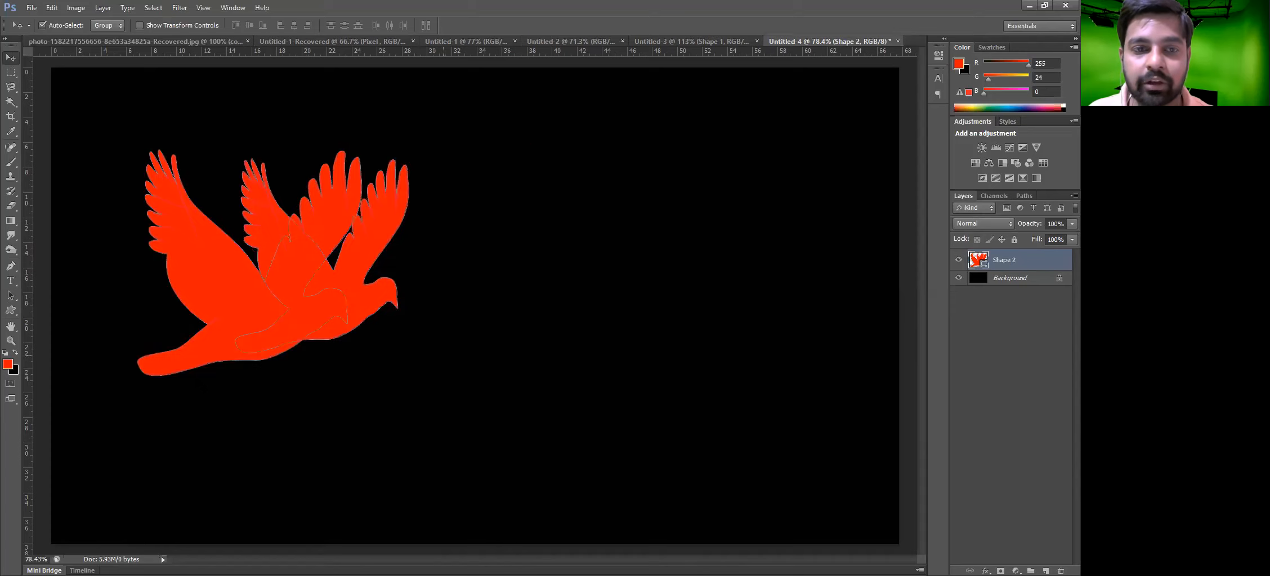
key("ctrl+alt+z")
Combine the two bird layers with Subtract Front Shape, then undo the subtraction
left_click(189, 338, "shift")
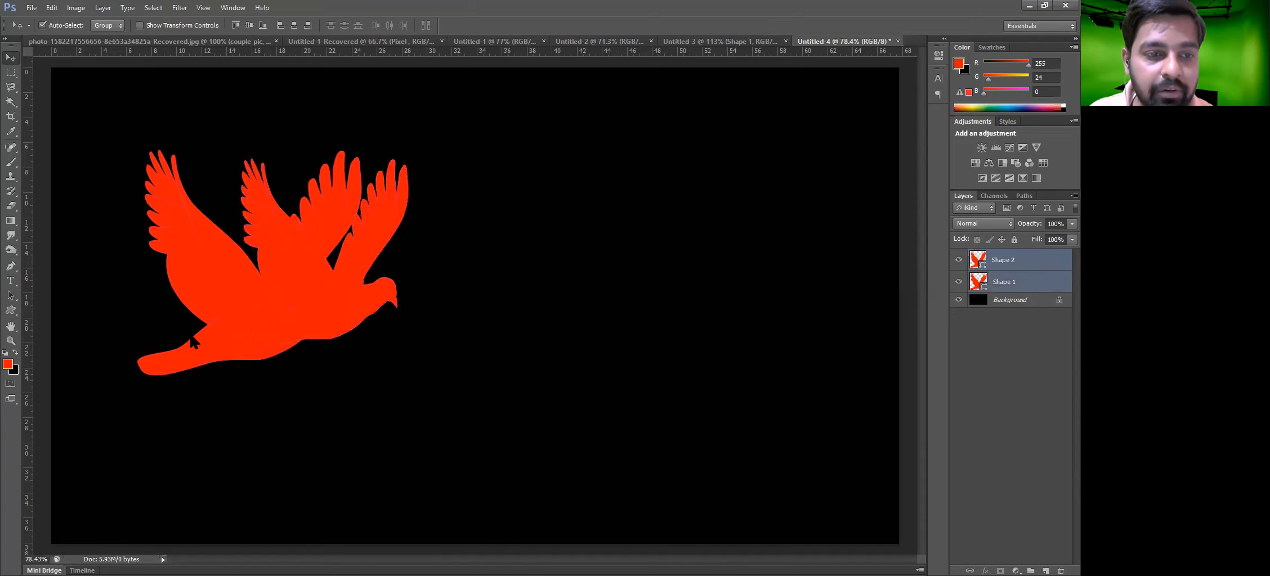
key("alt+l")
mouse_move(242, 381)
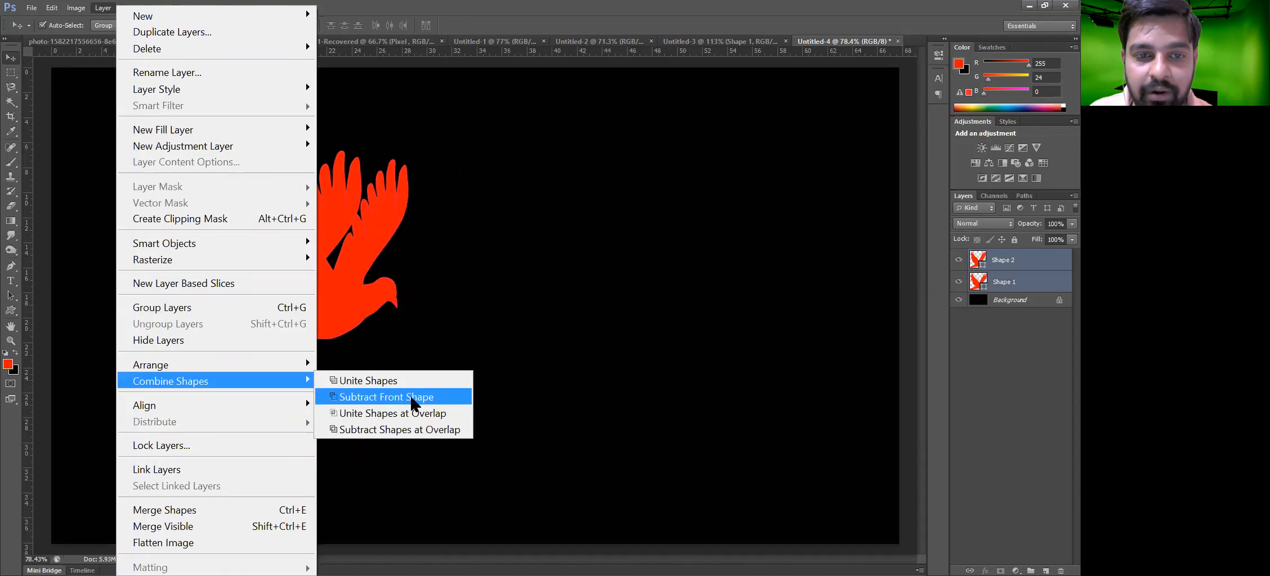
left_click(410, 399)
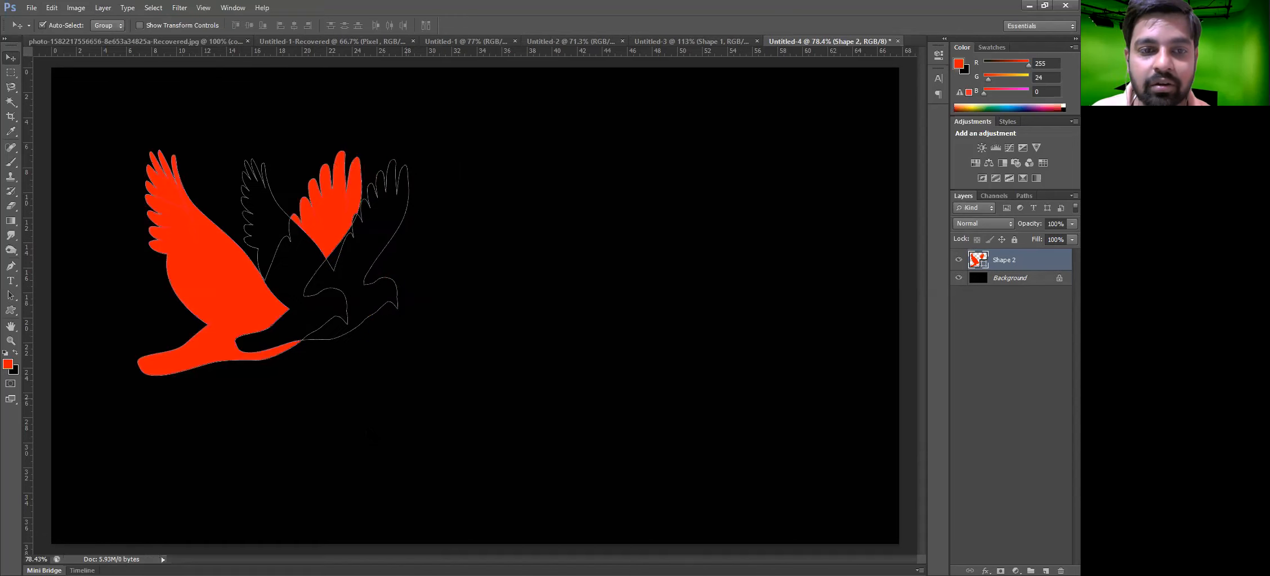
left_click(369, 430)
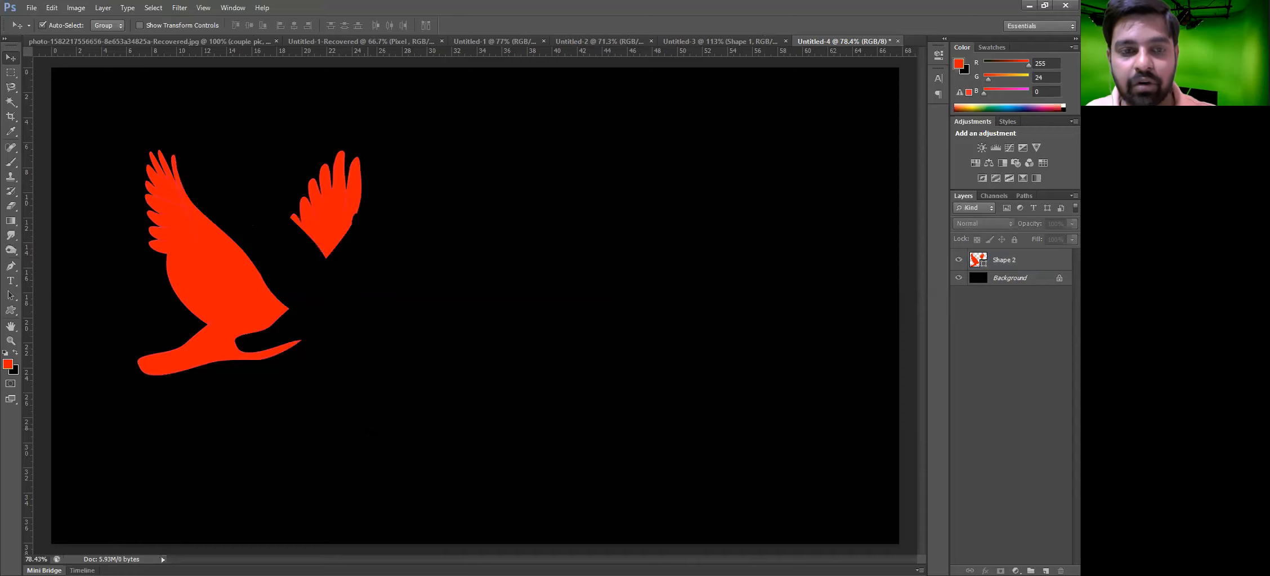
key("ctrl+z")
key("ctrl+alt+z")
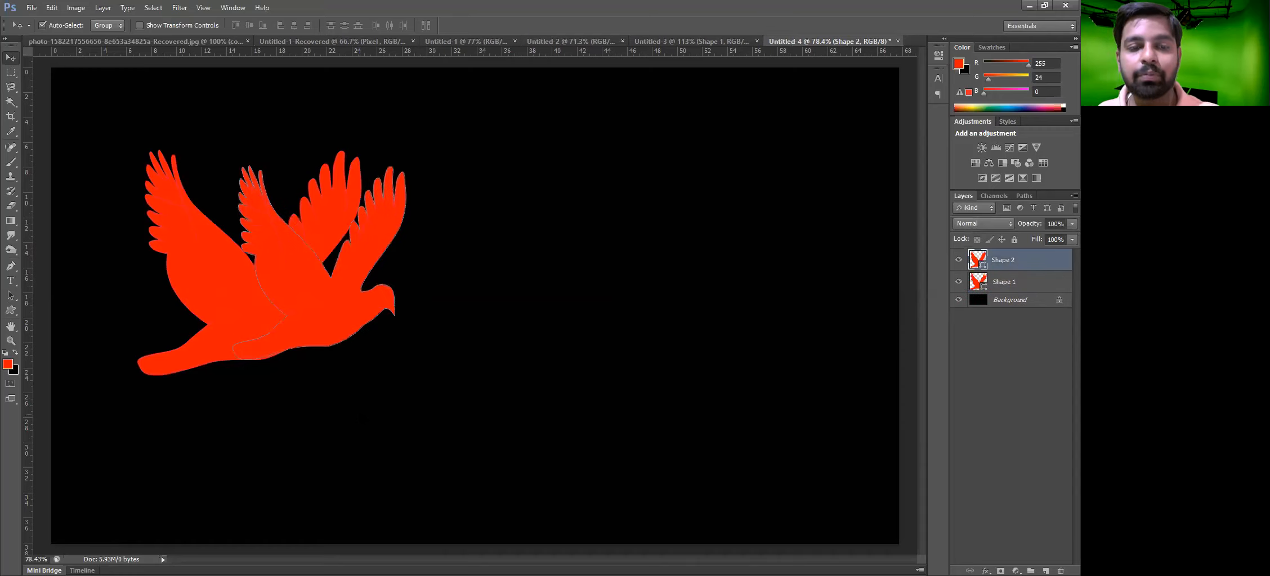
Step back in history to the single bird shape and move it toward the canvas centre
left_click_drag(336, 269, 393, 299)
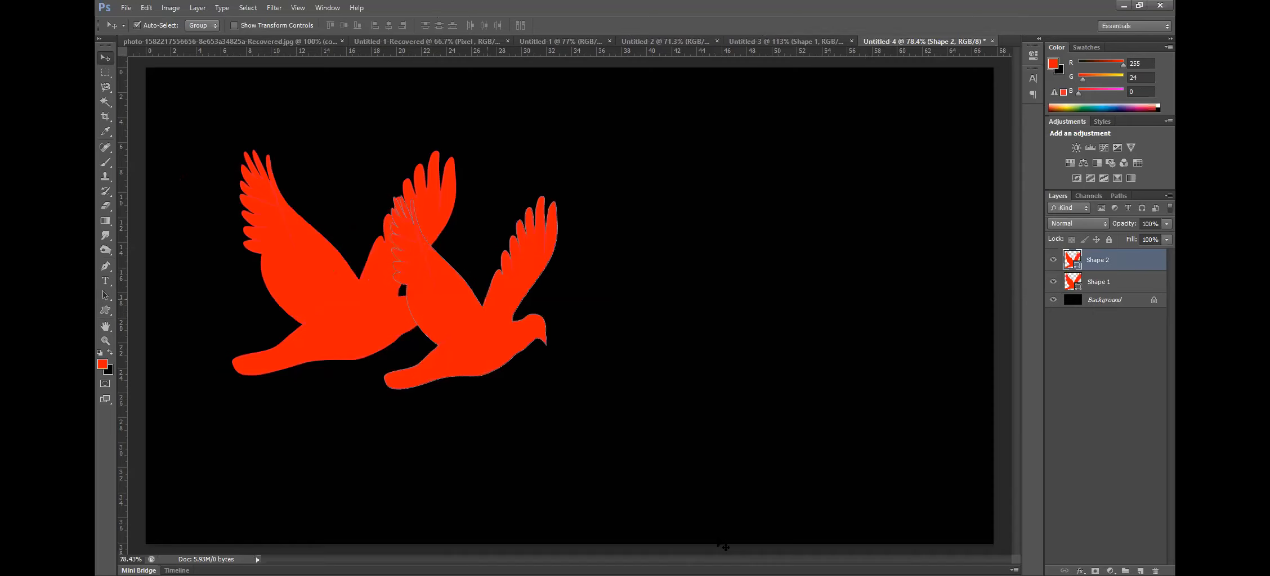
key("ctrl+alt+z")
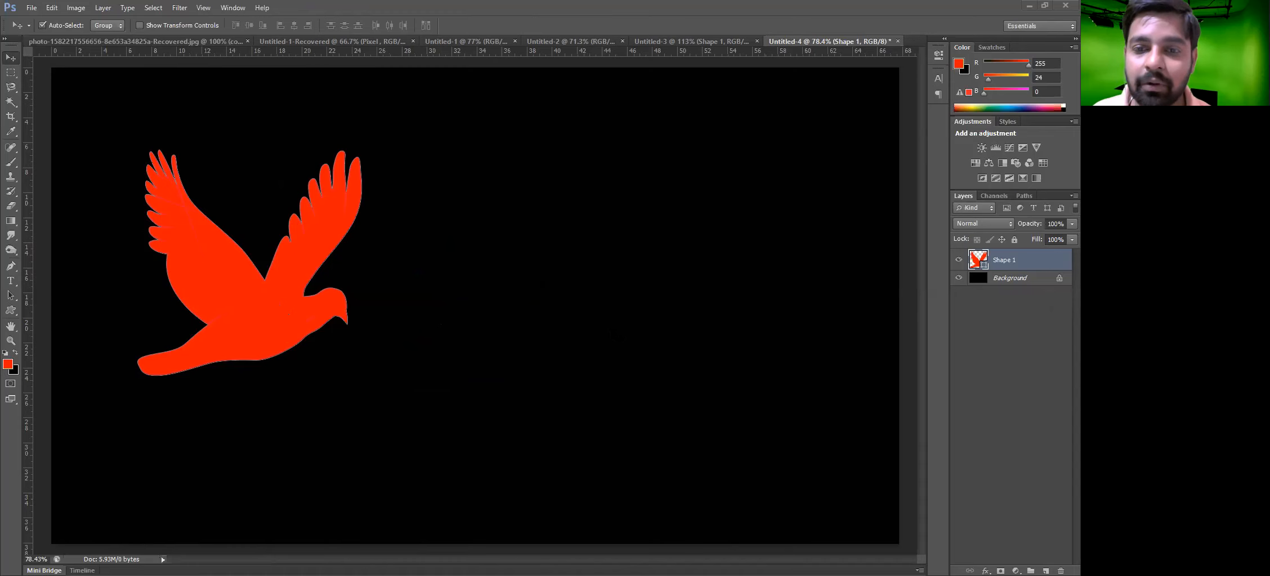
left_click_drag(239, 307, 414, 300)
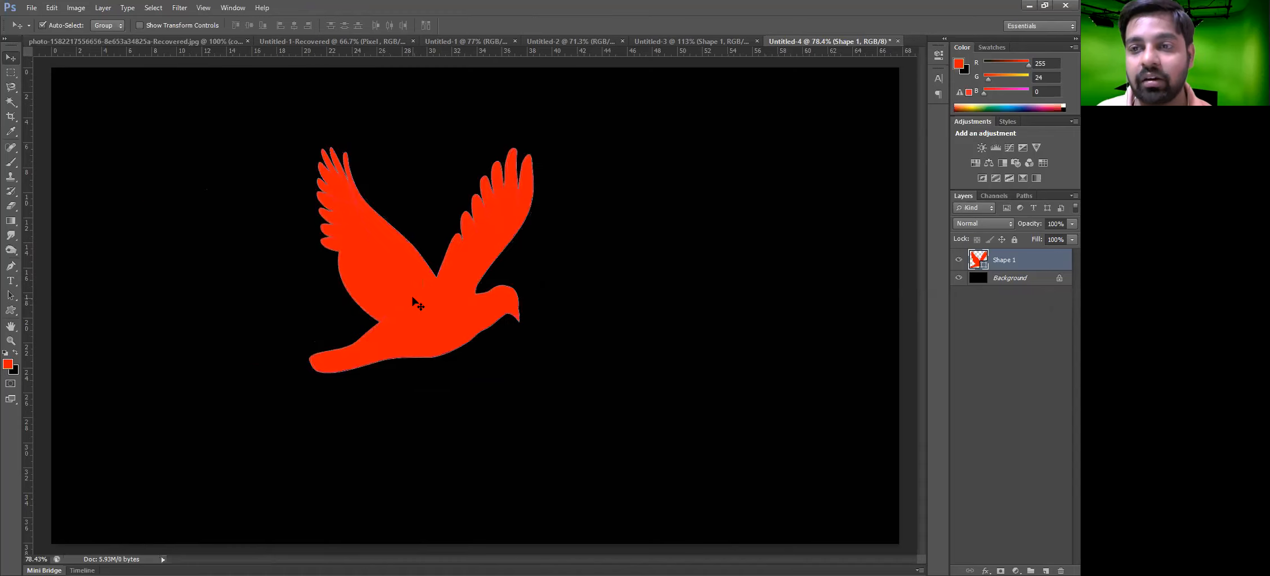